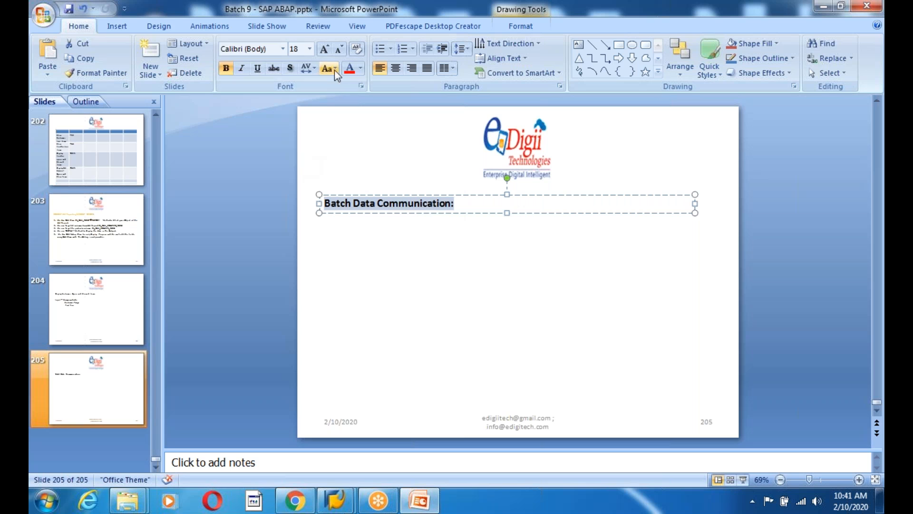
# Make the Batch Data Communication: heading red and 24 pt in PowerPoint
pyautogui.click(349, 68)
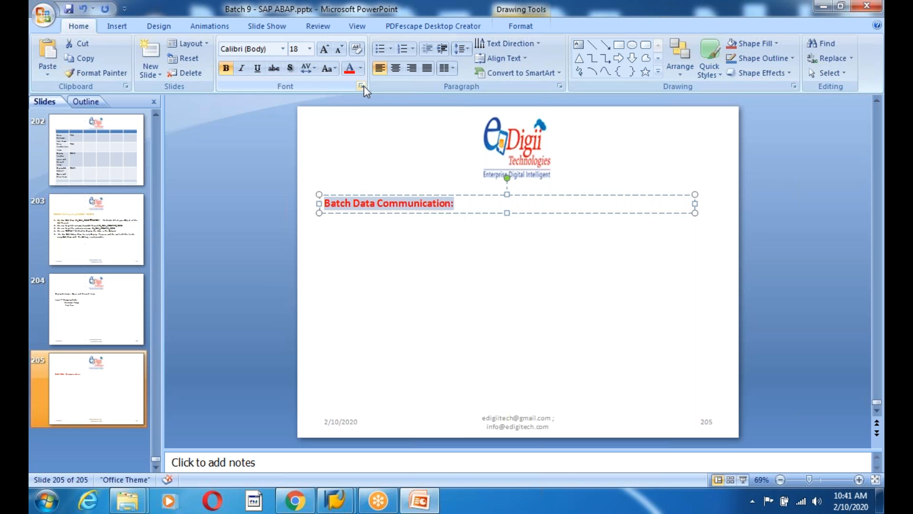
pyautogui.click(454, 203)
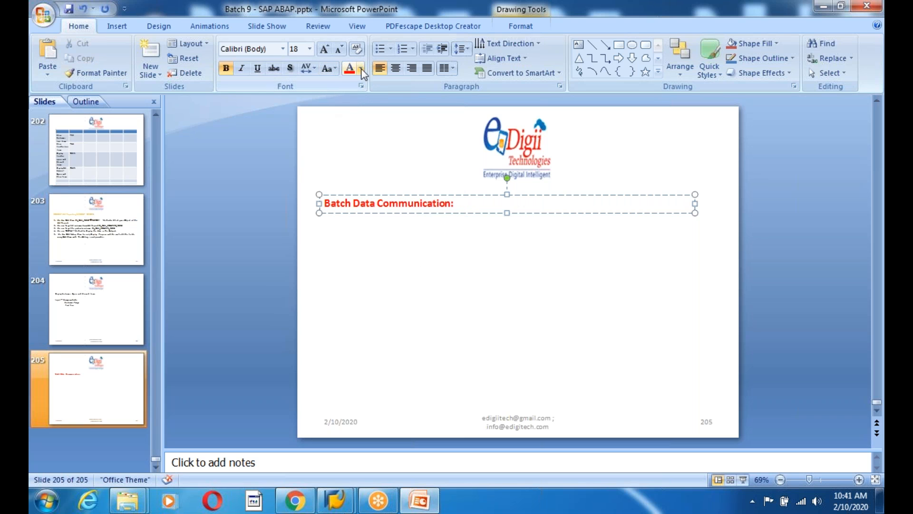
pyautogui.moveTo(325, 205); pyautogui.dragTo(458, 204)
pyautogui.click(310, 49)
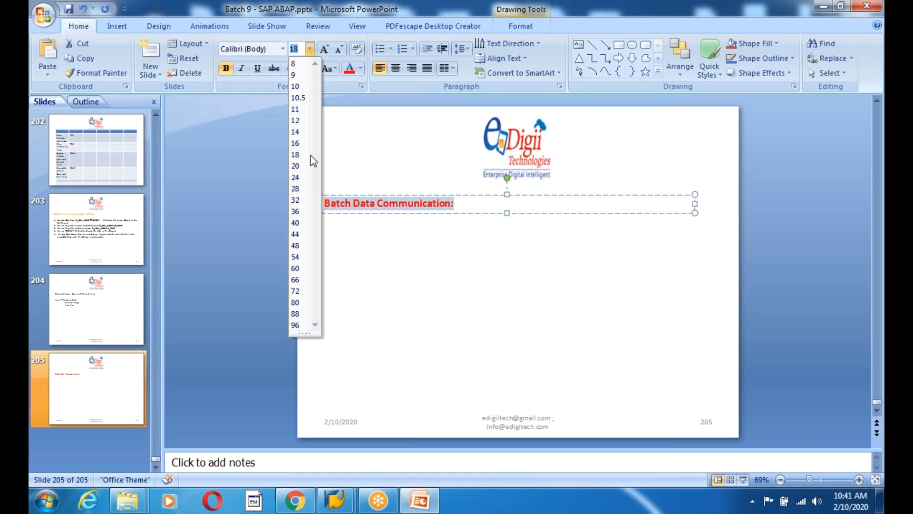
pyautogui.click(299, 179)
# Deselect the heading text box and switch to the SAP window
pyautogui.click(421, 289)
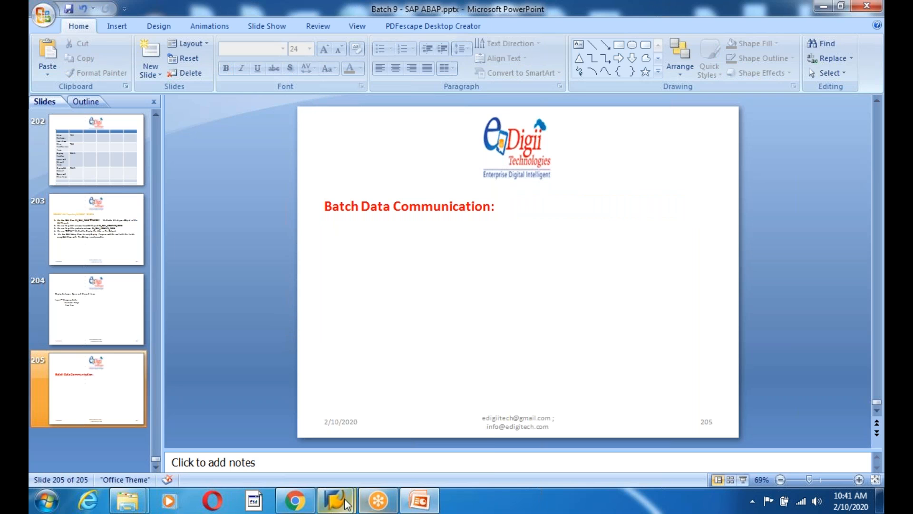
pyautogui.moveTo(336, 500)
pyautogui.click(380, 447)
# Log on with the suggested user name and password, passing the multiple-logon and license notices
pyautogui.write('sap')
pyautogui.press('Down')
pyautogui.press('Tab')
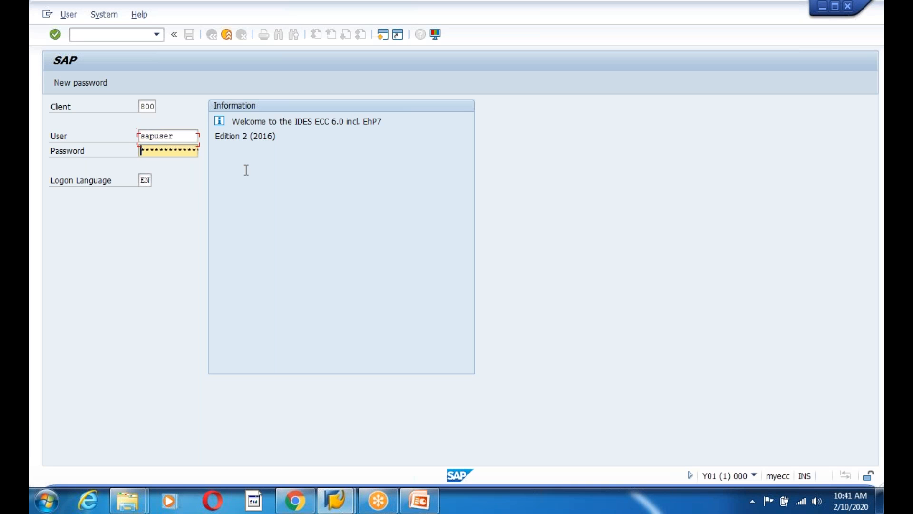
pyautogui.write('***********')
pyautogui.press('Return')
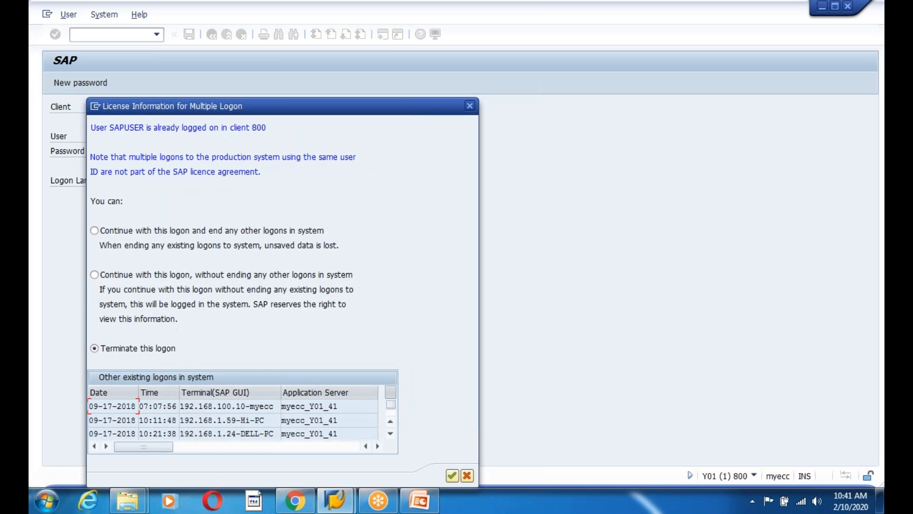
pyautogui.press('Return')
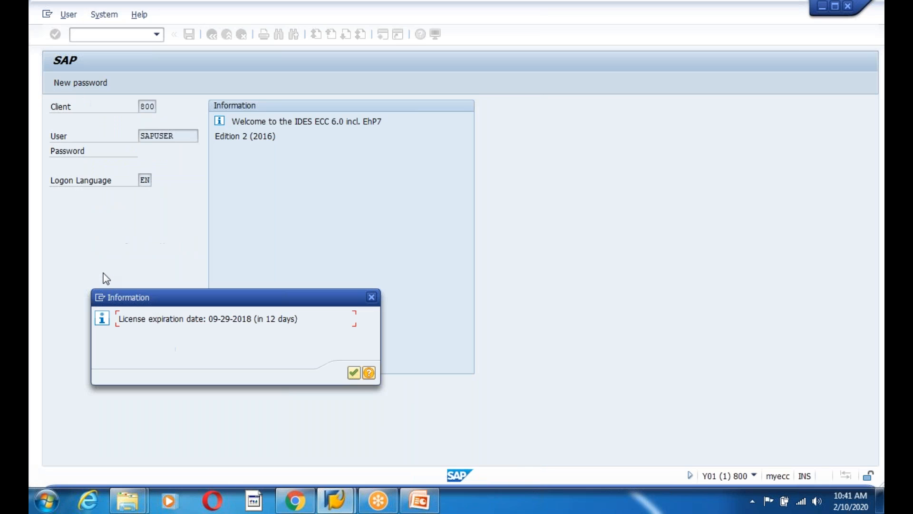
pyautogui.press('Return')
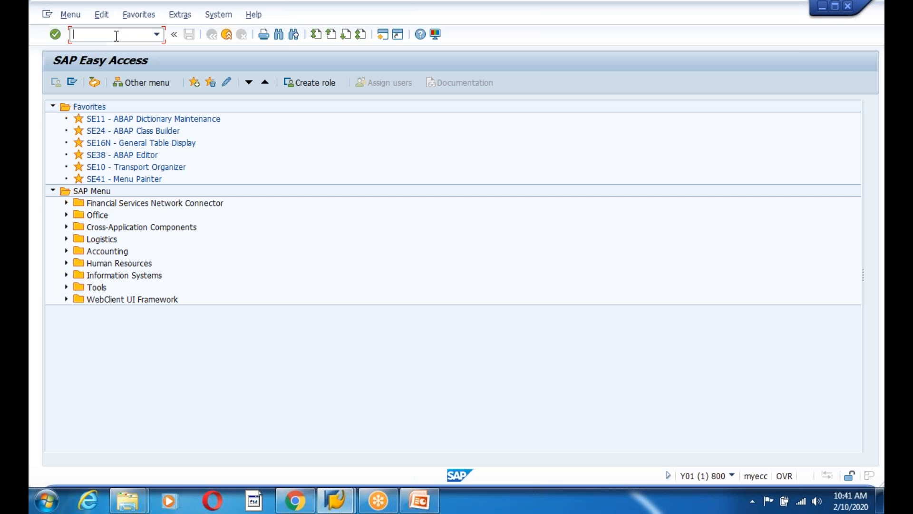
# Run transaction SPRO and open the SAP Reference IMG
pyautogui.write('spro')
pyautogui.press('Return')
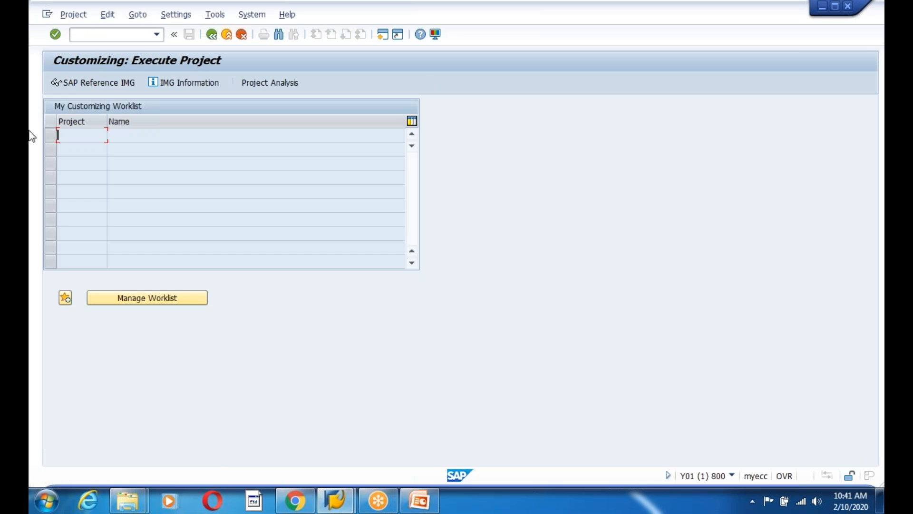
pyautogui.click(86, 83)
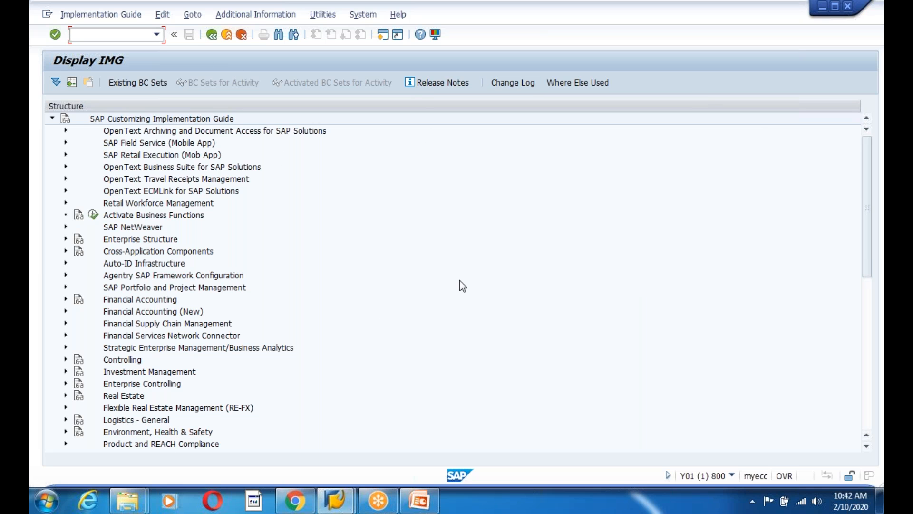
# Browse Financial Supply Chain Management and Financial Accounting (New), then expand Enterprise Structure
pyautogui.click(134, 328)
pyautogui.click(153, 290)
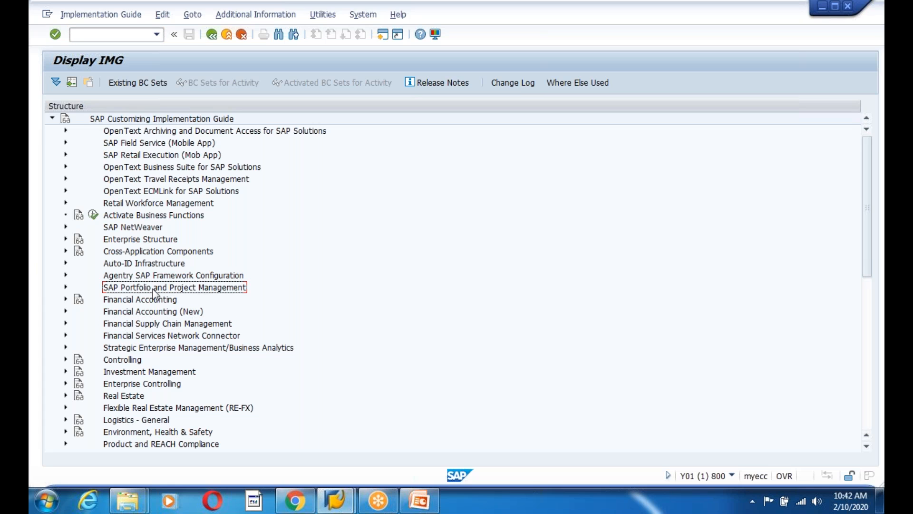
pyautogui.click(129, 312)
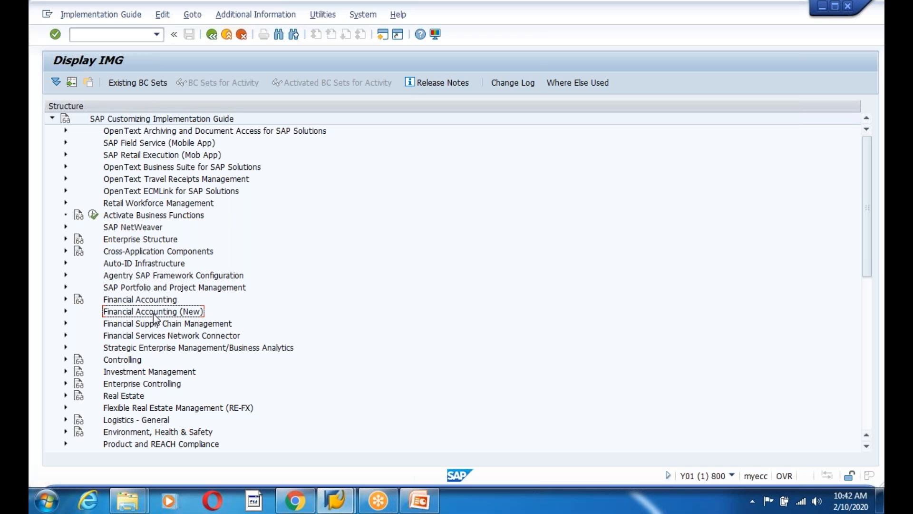
pyautogui.click(141, 243)
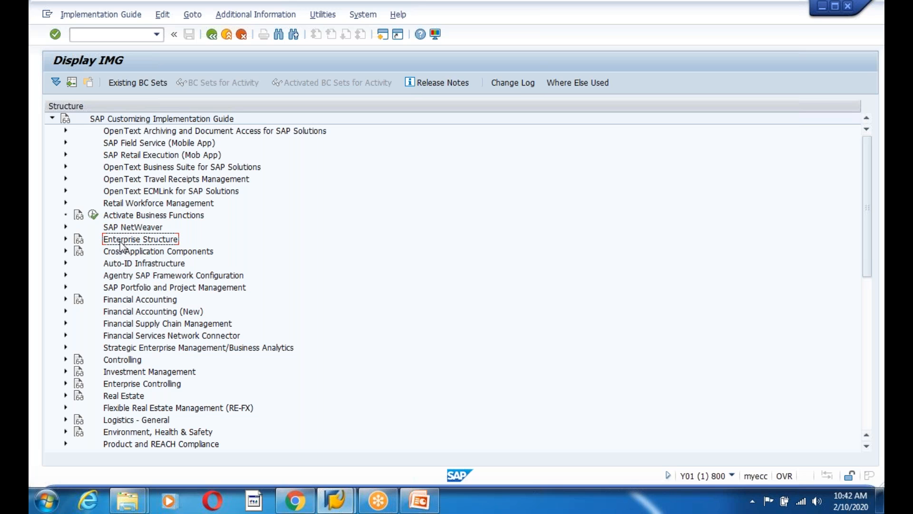
pyautogui.click(66, 239)
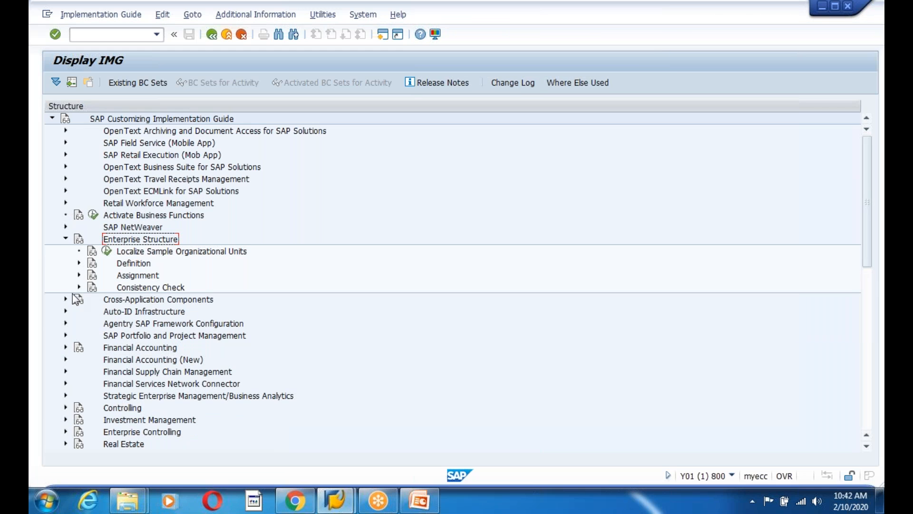
# Expand Definition and step through its areas from Financial Accounting to Plant Maintenance
pyautogui.click(79, 264)
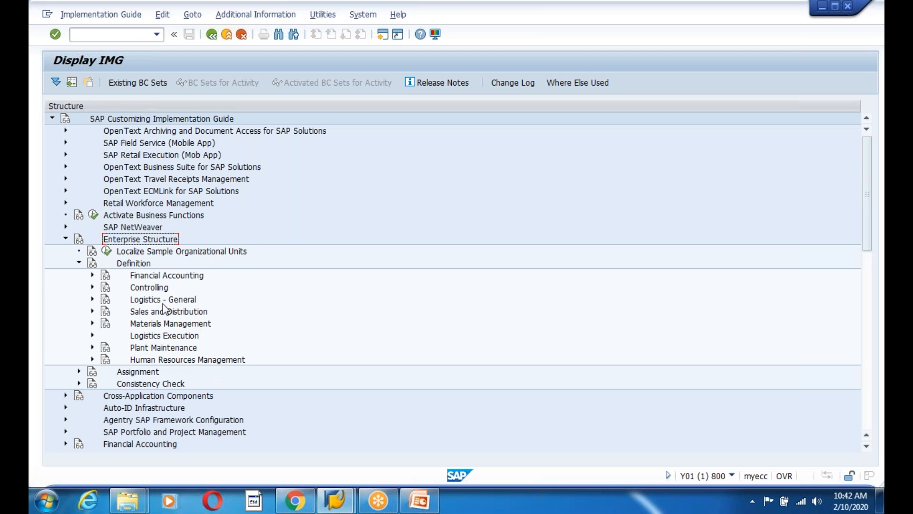
pyautogui.click(167, 275)
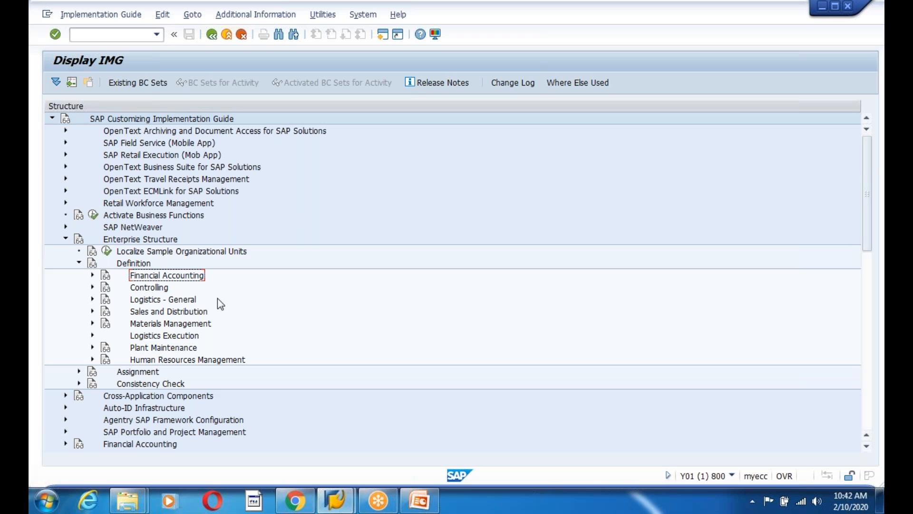
pyautogui.click(150, 313)
pyautogui.click(166, 326)
pyautogui.click(145, 277)
pyautogui.click(150, 291)
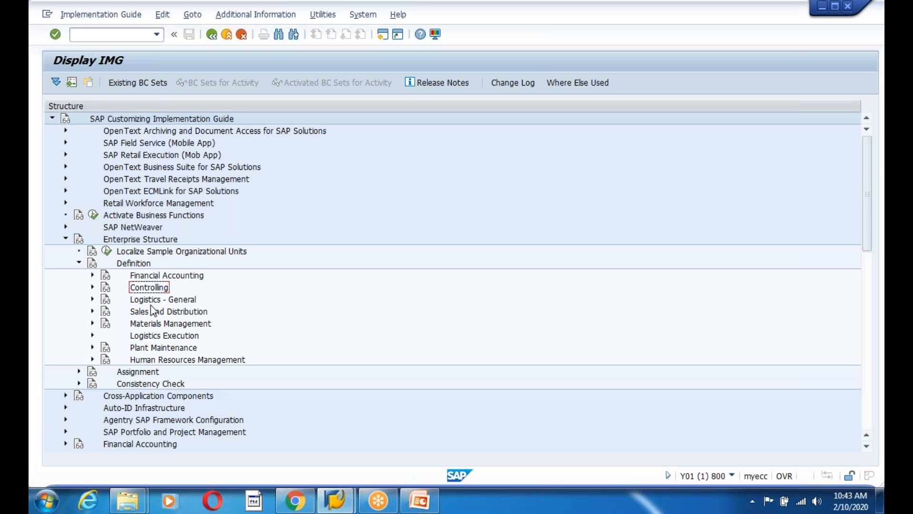
pyautogui.click(153, 303)
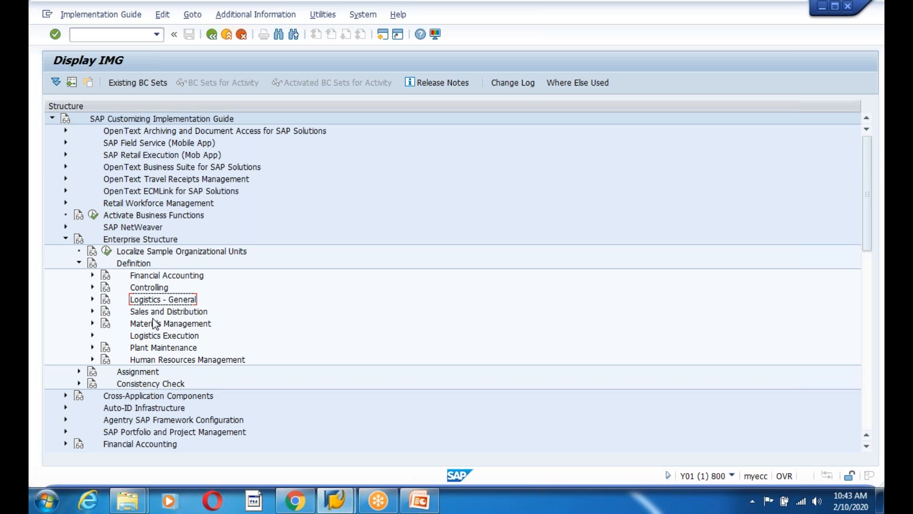
pyautogui.click(143, 315)
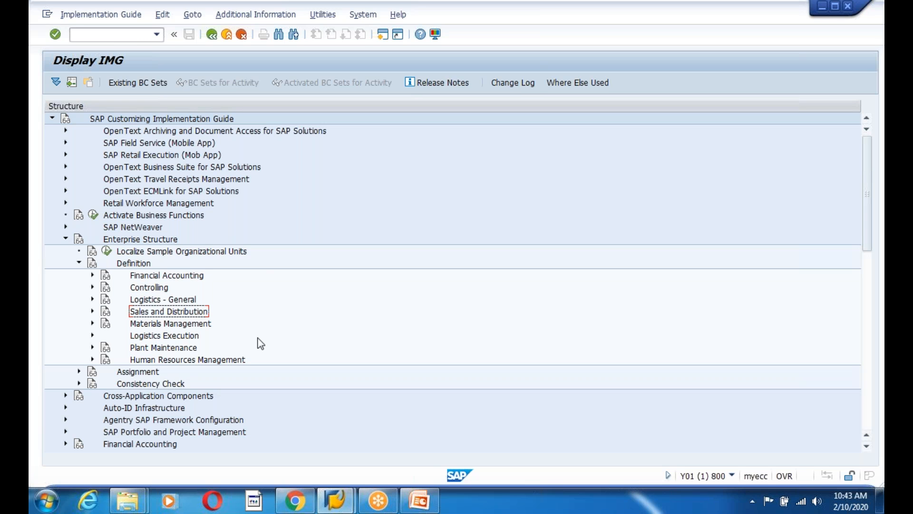
pyautogui.click(162, 326)
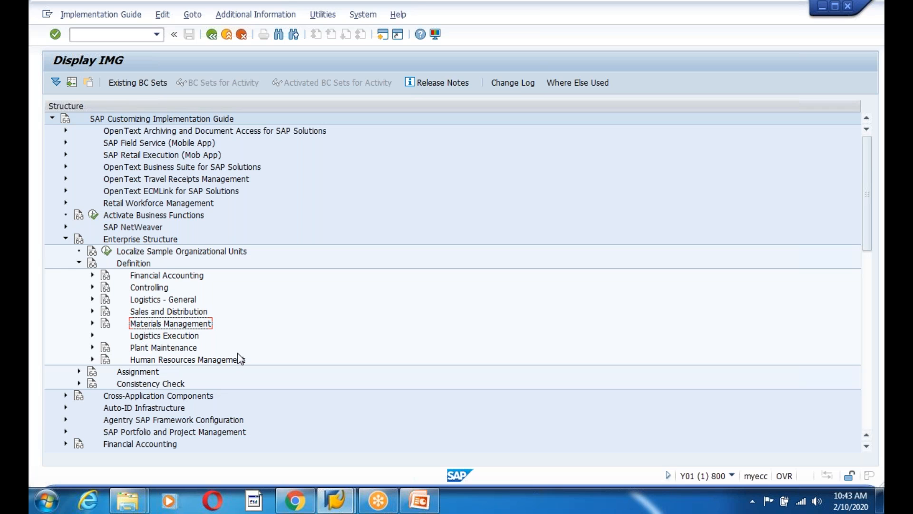
pyautogui.click(139, 339)
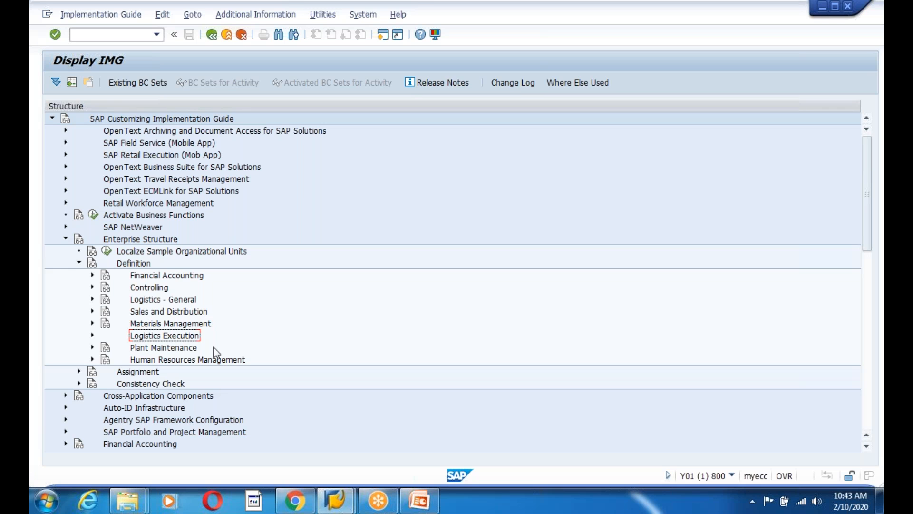
pyautogui.click(170, 350)
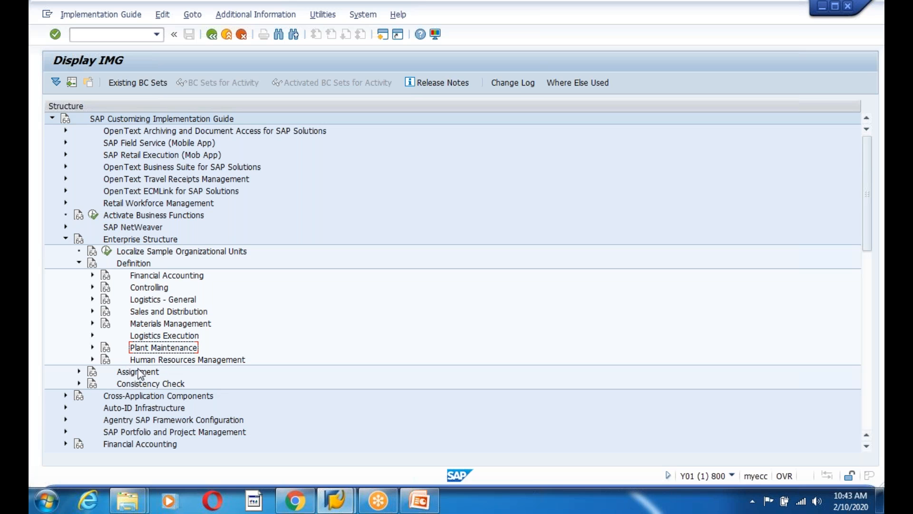
# Expand, inspect and collapse Human Resources Management under Definition
pyautogui.click(92, 360)
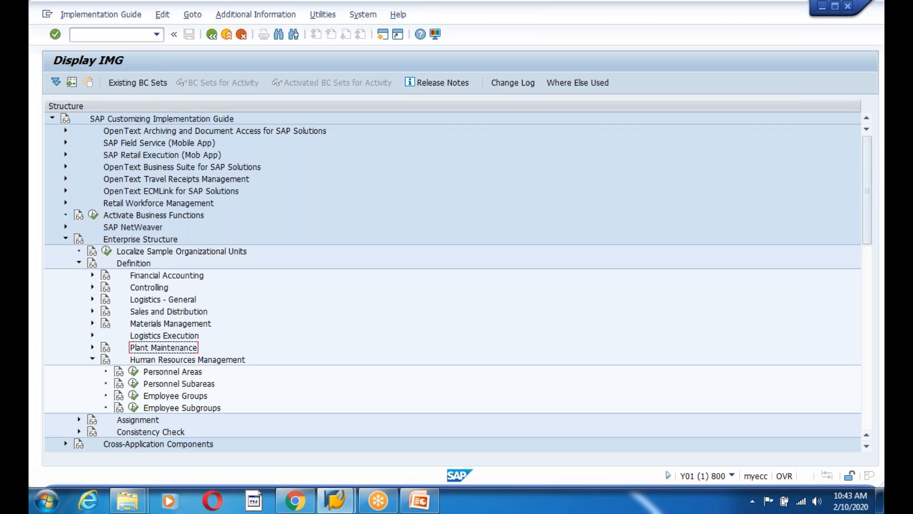
pyautogui.click(165, 361)
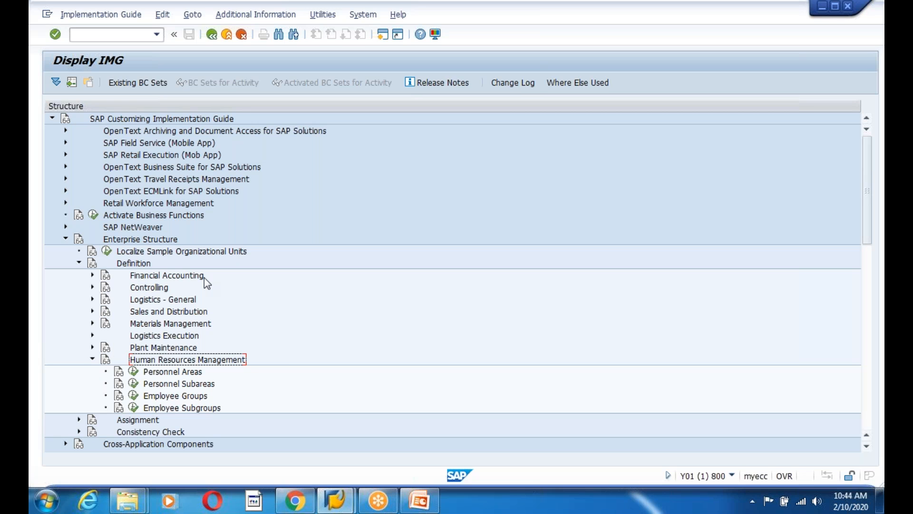
pyautogui.click(93, 359)
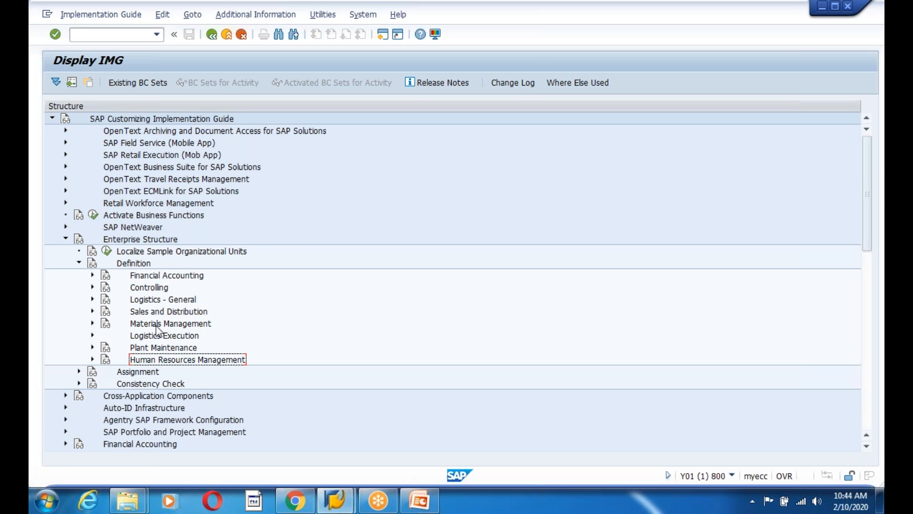
# Run Define company under Financial Accounting and start a new entry
pyautogui.click(92, 275)
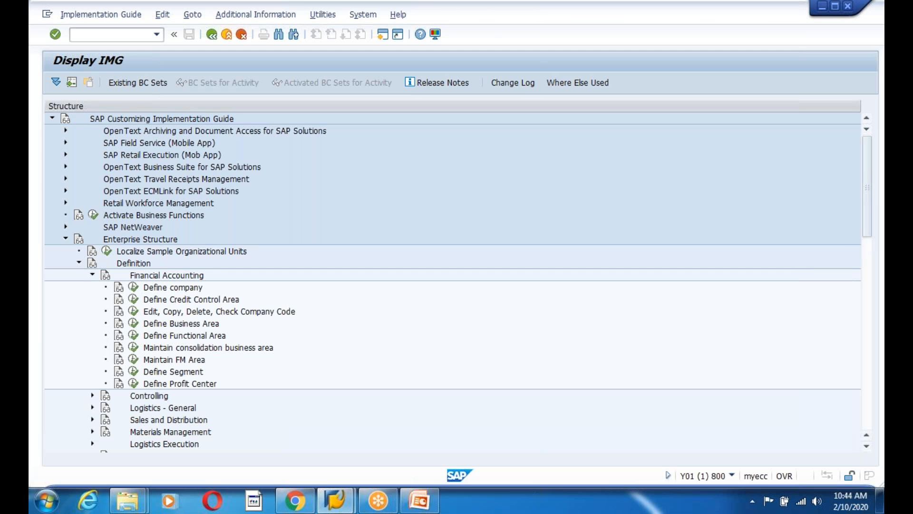
pyautogui.click(134, 287)
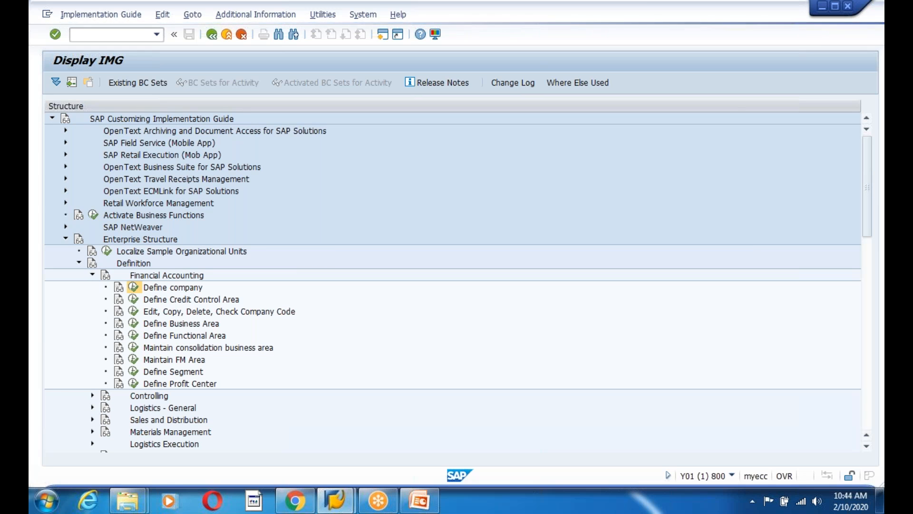
pyautogui.press('F5')
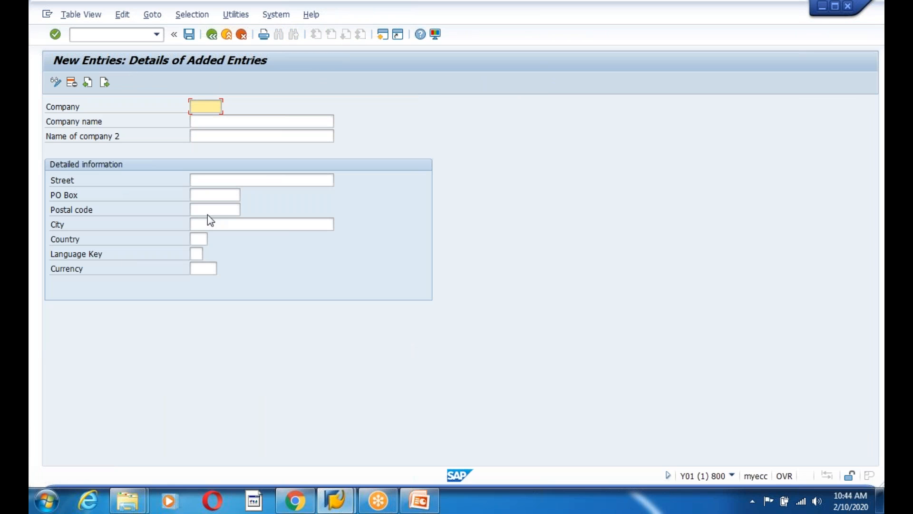
# Enter company 120000 with the name Accenture US Pvt Limited
pyautogui.click(205, 120)
pyautogui.click(203, 106)
pyautogui.click(203, 121)
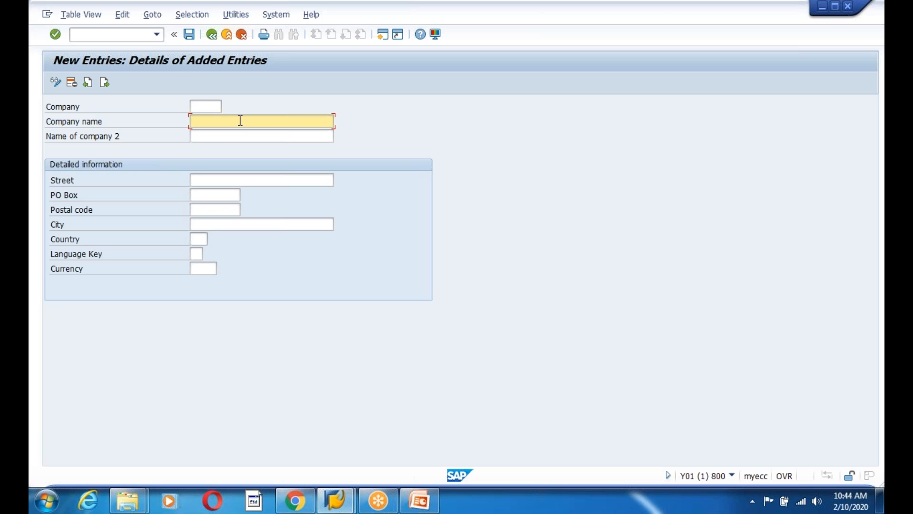
pyautogui.write('Accenture India Pvt Limited')
pyautogui.click(219, 108)
pyautogui.write('120006')
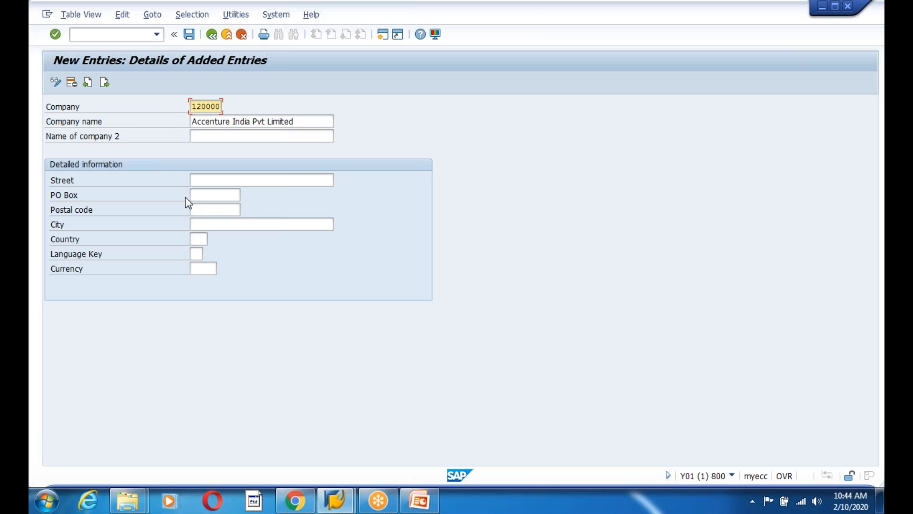
pyautogui.click(251, 121)
pyautogui.press('BackSpace')
pyautogui.press('BackSpace')
pyautogui.press('BackSpace')
pyautogui.press('BackSpace')
pyautogui.press('BackSpace')
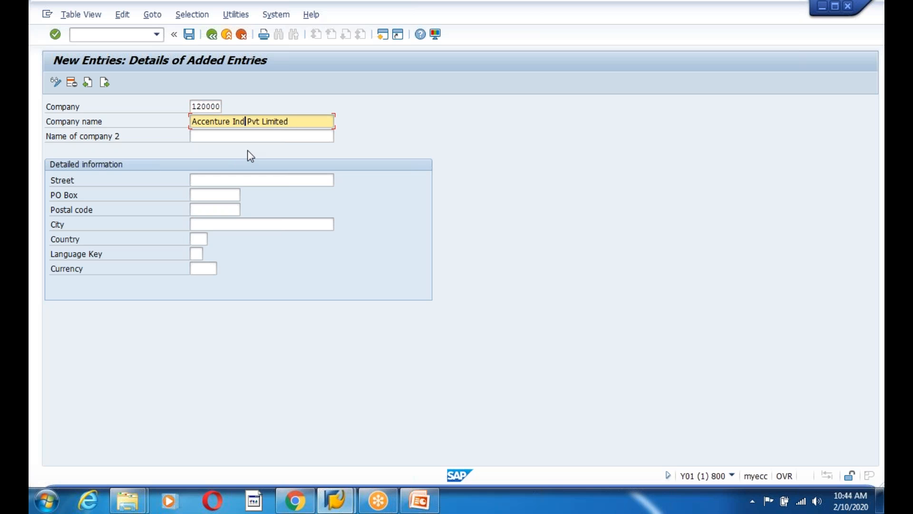
pyautogui.write('US')
# Fill in street California, postal code 12345 and country US
pyautogui.click(205, 180)
pyautogui.write('Ca')
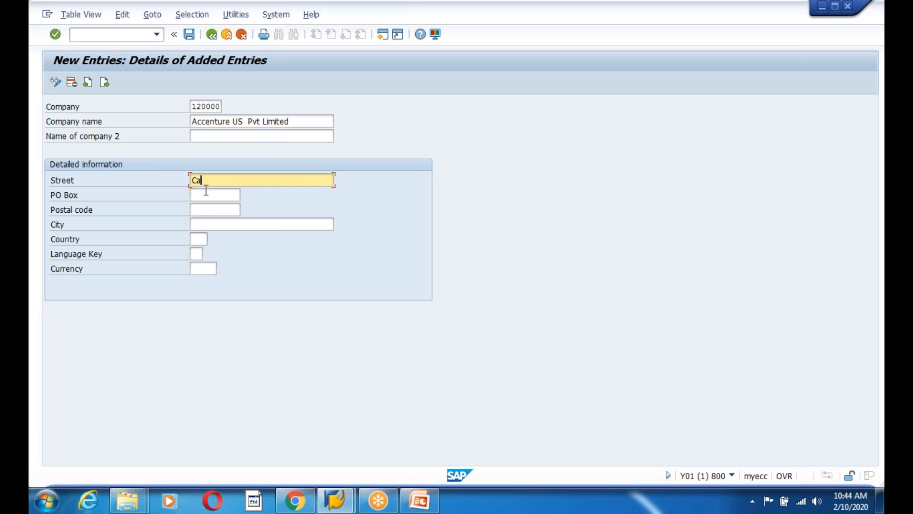
pyautogui.write('lifornia')
pyautogui.click(211, 211)
pyautogui.write('12345')
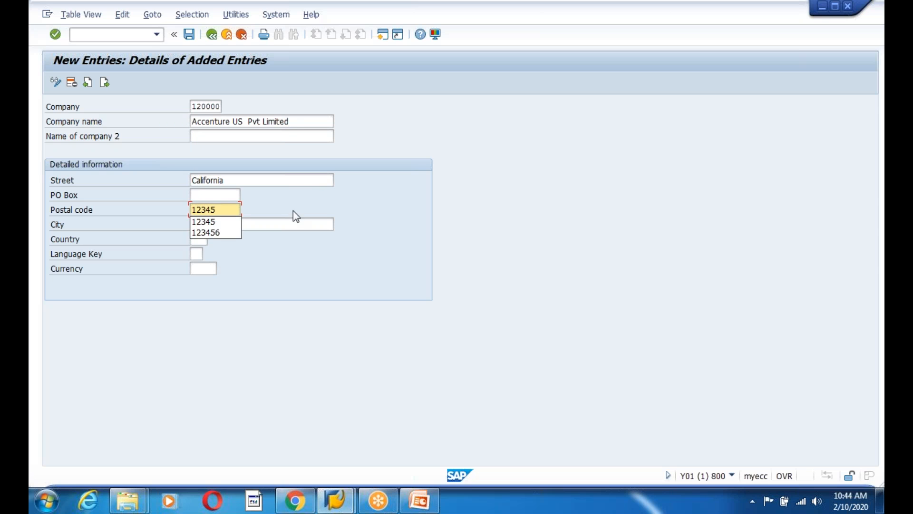
pyautogui.press('Escape')
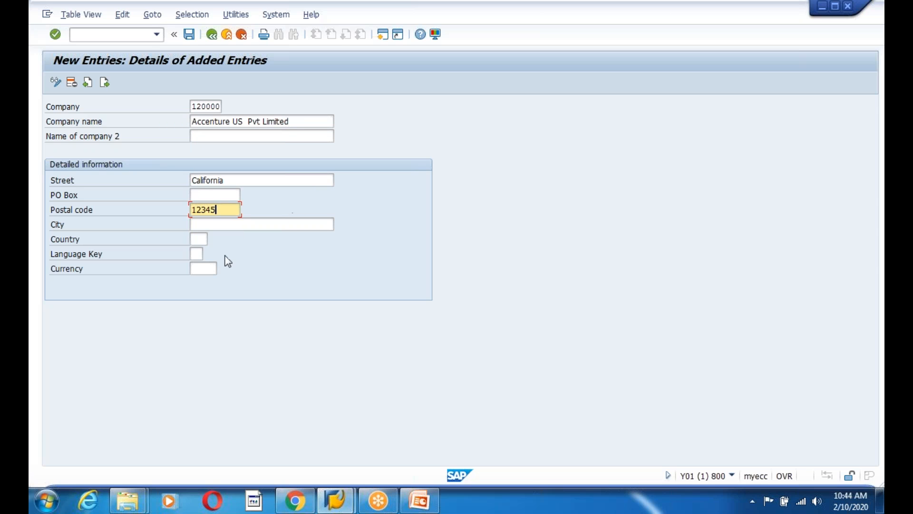
pyautogui.click(199, 240)
pyautogui.write('US')
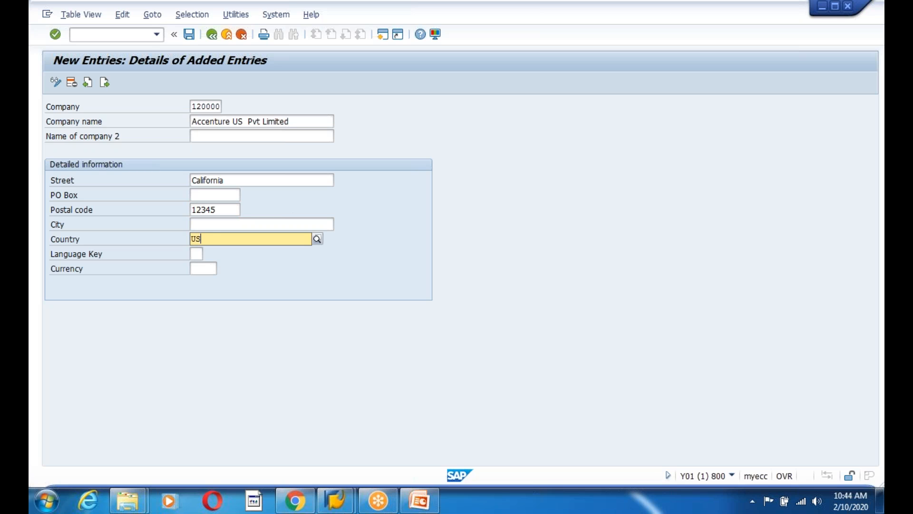
pyautogui.click(219, 264)
# Set language key EN and currency USD, then save
pyautogui.click(196, 269)
pyautogui.click(199, 256)
pyautogui.write('EN')
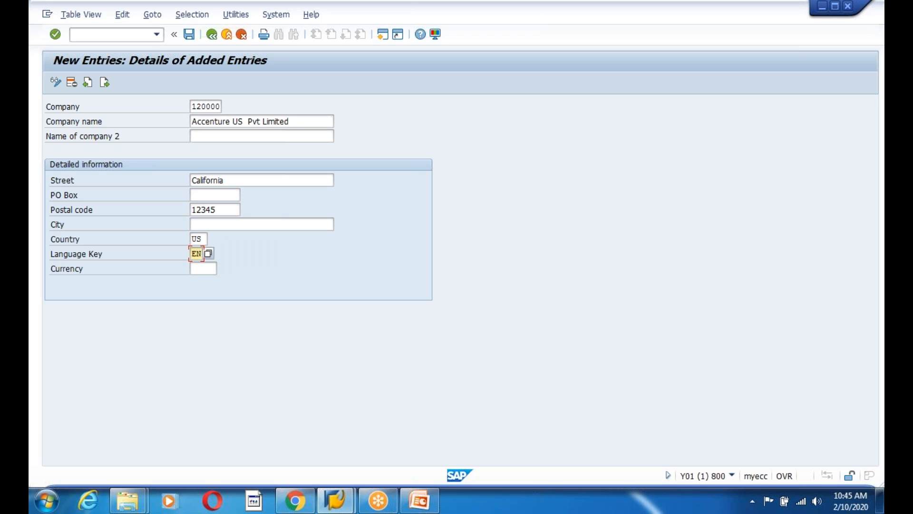
pyautogui.click(217, 270)
pyautogui.write('USD')
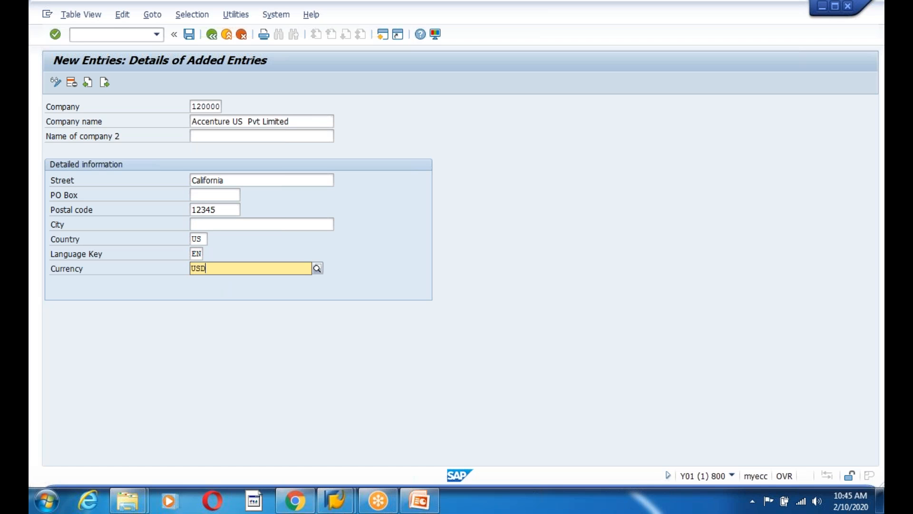
pyautogui.click(189, 34)
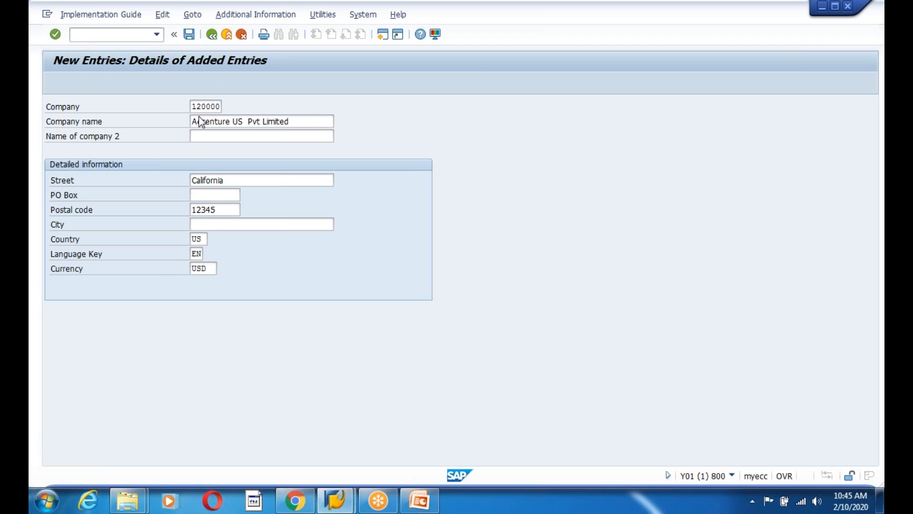
# Confirm the customizing request, rename the company to Accenture Gloabl Services and save
pyautogui.click(230, 226)
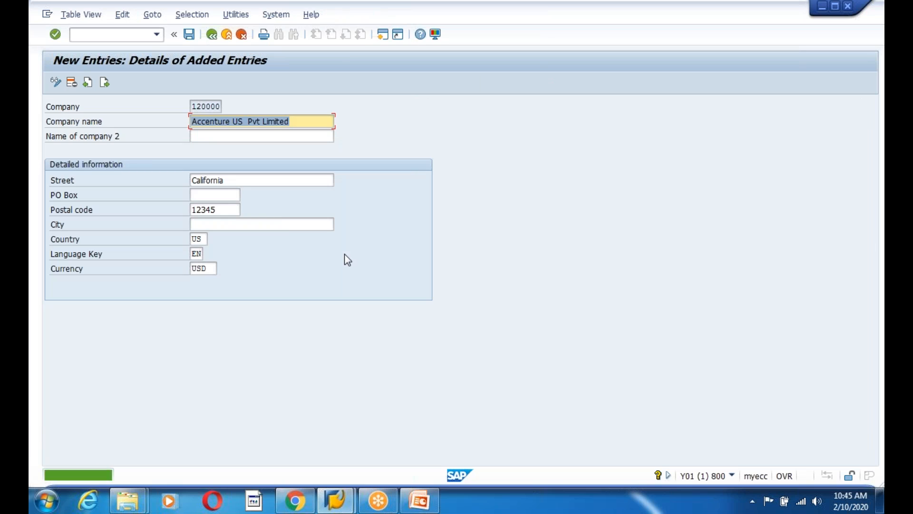
pyautogui.moveTo(301, 123); pyautogui.dragTo(179, 124)
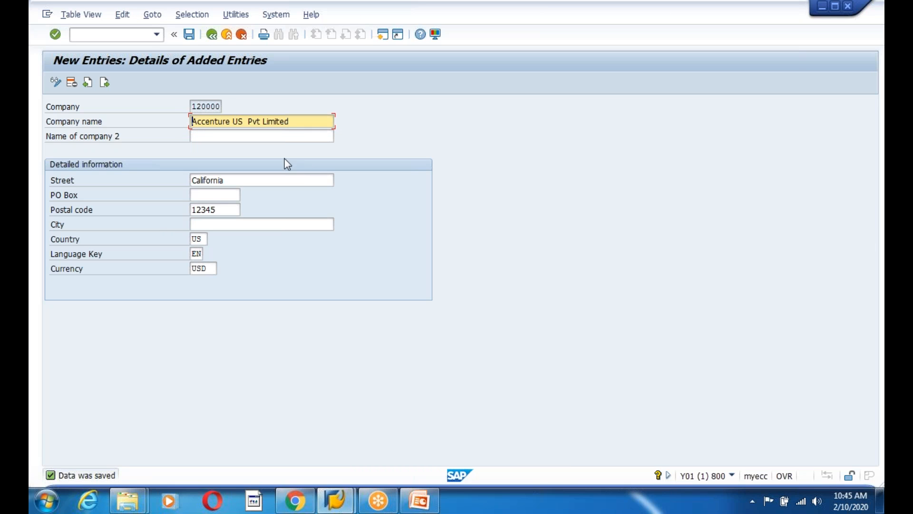
pyautogui.click(293, 122)
pyautogui.press('BackSpace')
pyautogui.press('BackSpace')
pyautogui.press('BackSpace')
pyautogui.press('BackSpace')
pyautogui.press('BackSpace')
pyautogui.press('BackSpace')
pyautogui.press('BackSpace')
pyautogui.press('BackSpace')
pyautogui.press('BackSpace')
pyautogui.press('BackSpace')
pyautogui.press('BackSpace')
pyautogui.press('BackSpace')
pyautogui.press('BackSpace')
pyautogui.press('BackSpace')
pyautogui.press('BackSpace')
pyautogui.write('Gloabl Services')
pyautogui.click(188, 34)
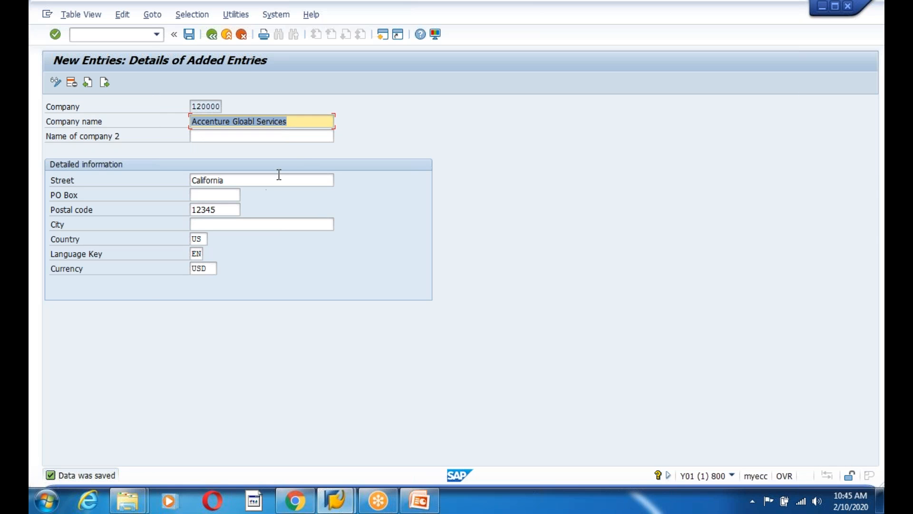
# Save the company name change once more
pyautogui.moveTo(302, 123); pyautogui.dragTo(190, 125)
pyautogui.click(190, 124)
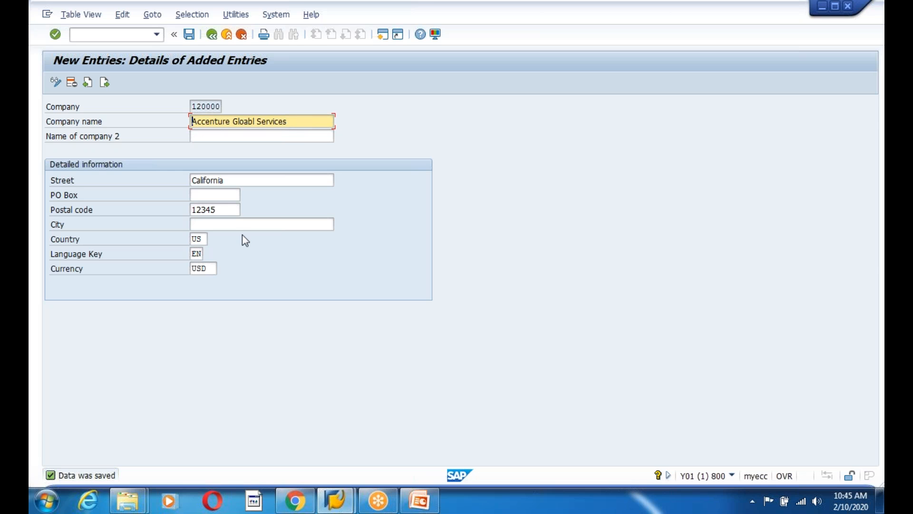
pyautogui.click(189, 34)
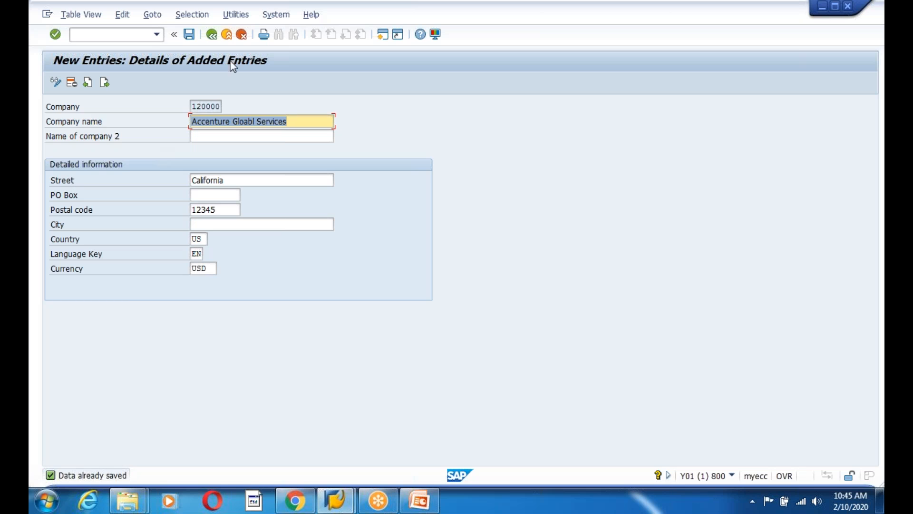
# Go back to the overview and check the 120000 Accenture Gloabl Services entry
pyautogui.click(212, 34)
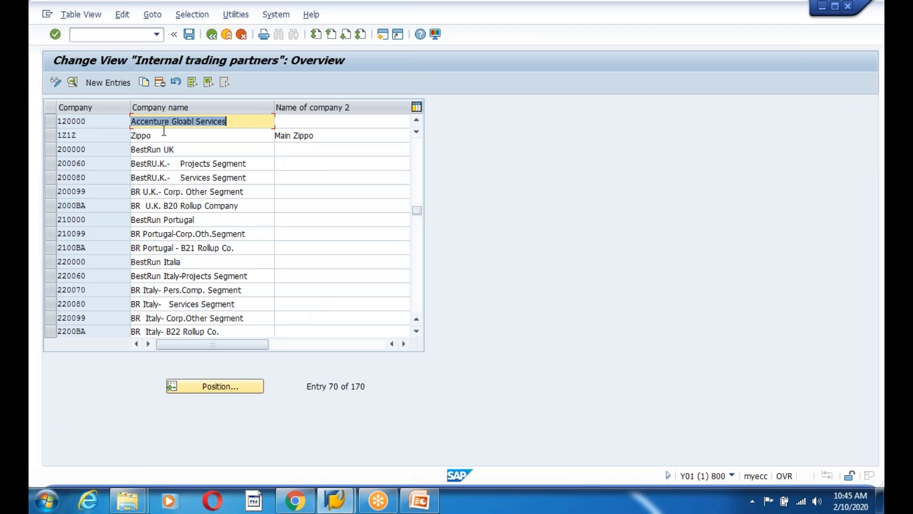
pyautogui.click(101, 124)
pyautogui.click(244, 123)
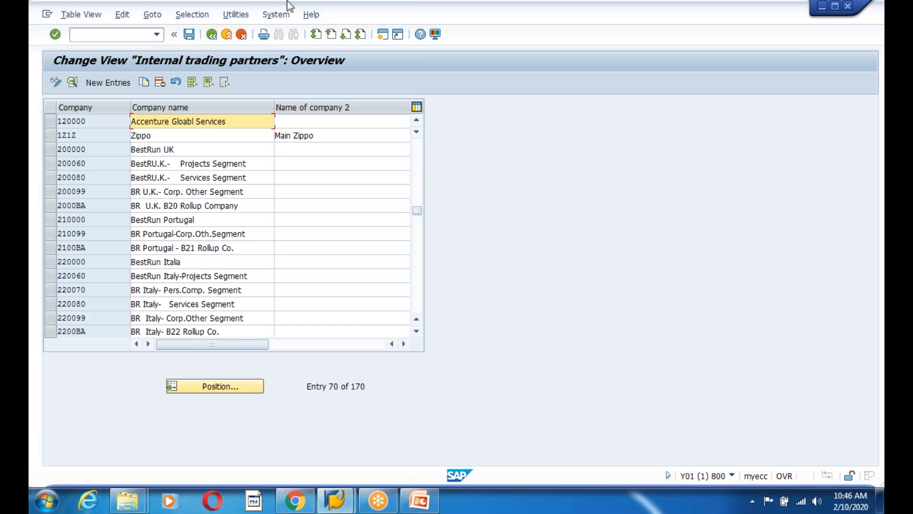
# In a second session, open table ZEDG9CUST for maintenance through SM30
pyautogui.click(383, 34)
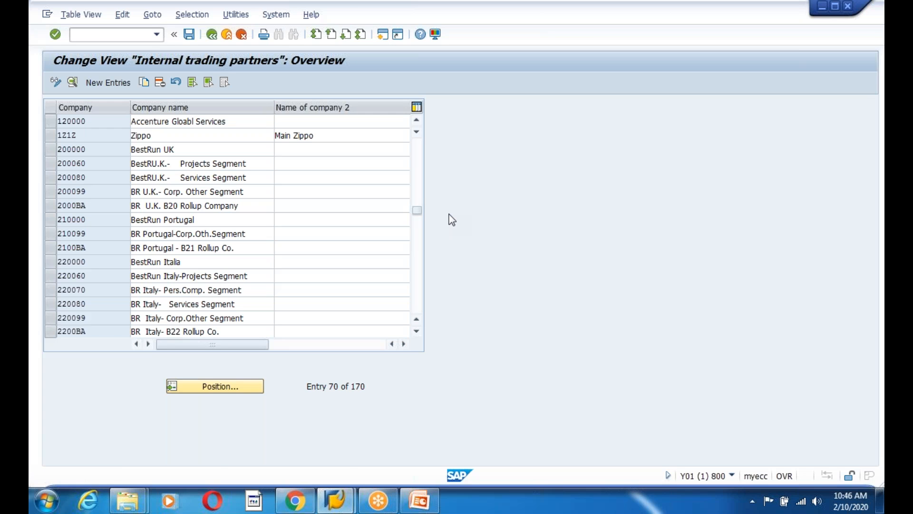
pyautogui.write('sm30')
pyautogui.press('Return')
pyautogui.write('zed')
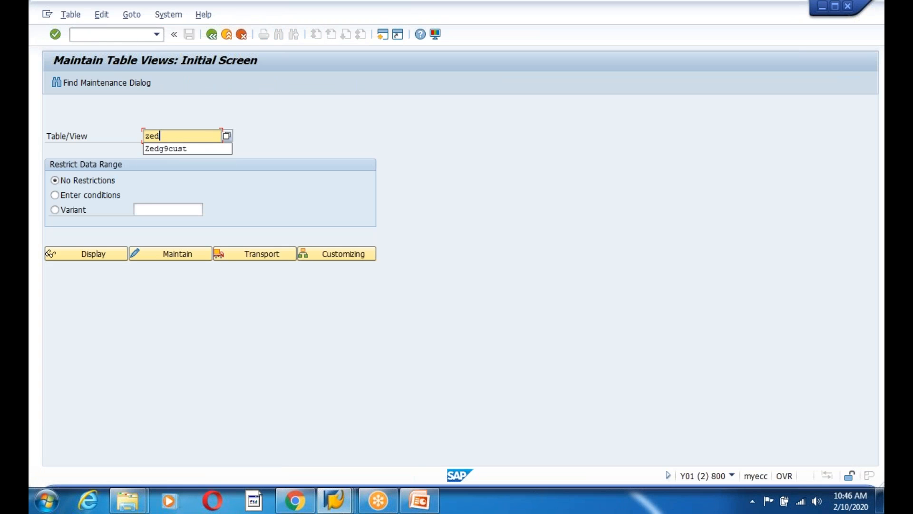
pyautogui.press('Down')
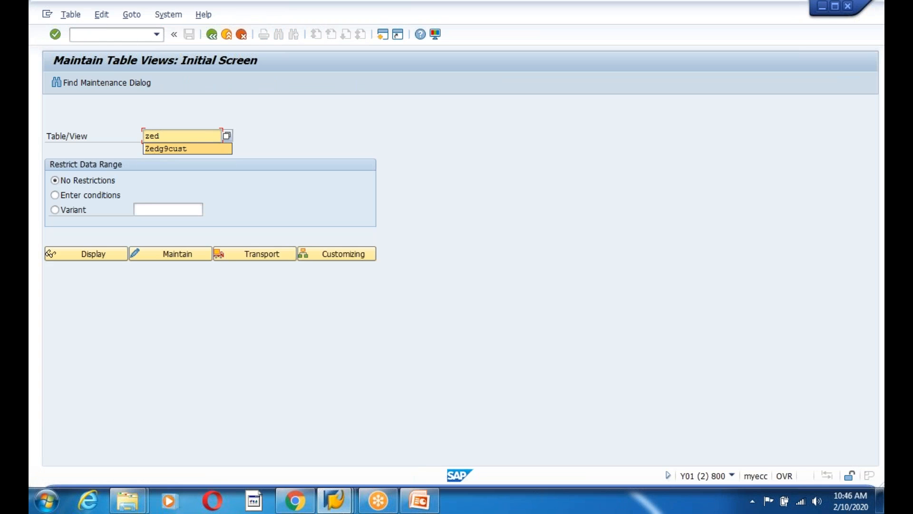
pyautogui.press('Return')
pyautogui.click(171, 256)
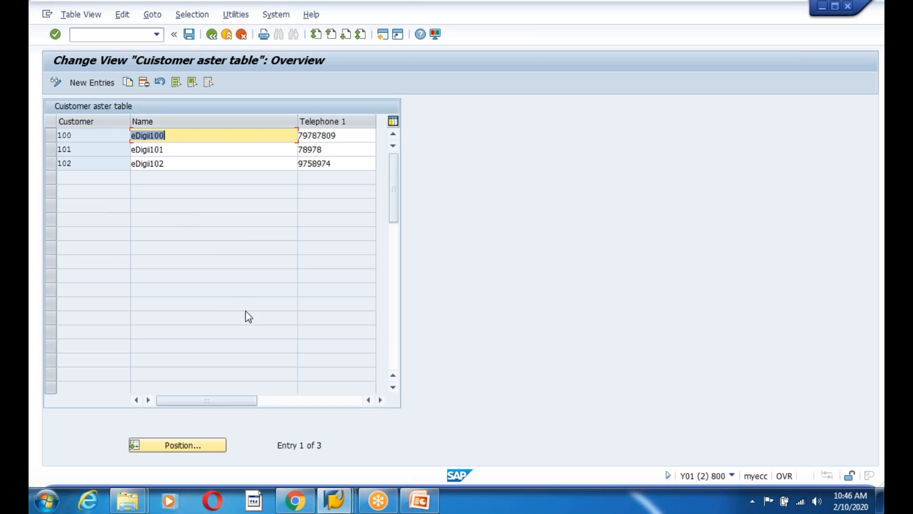
# Back in the trading partners session, save and return to the Display IMG tree
pyautogui.hotkey('alt', 'Tab')
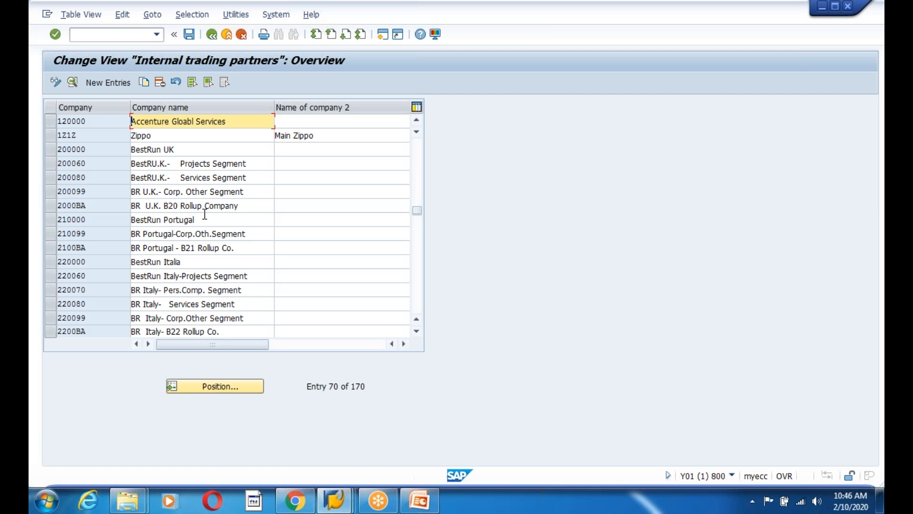
pyautogui.click(82, 121)
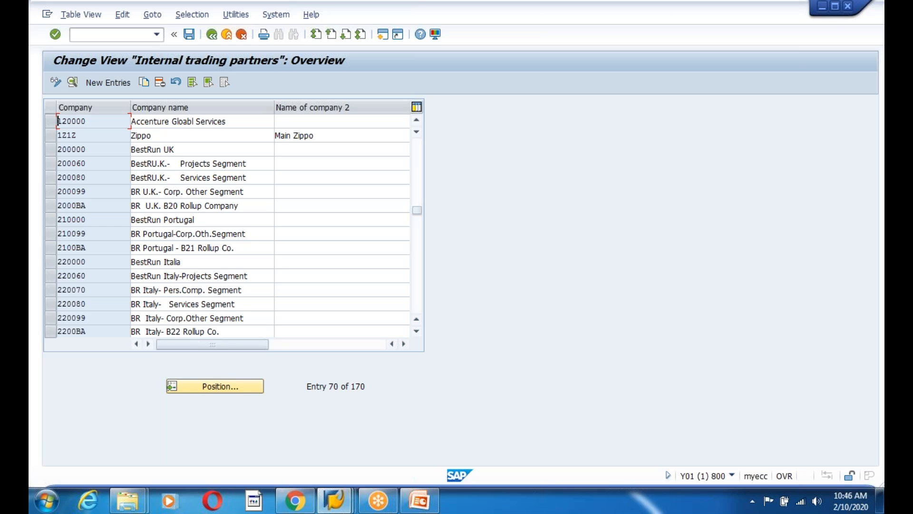
pyautogui.click(189, 35)
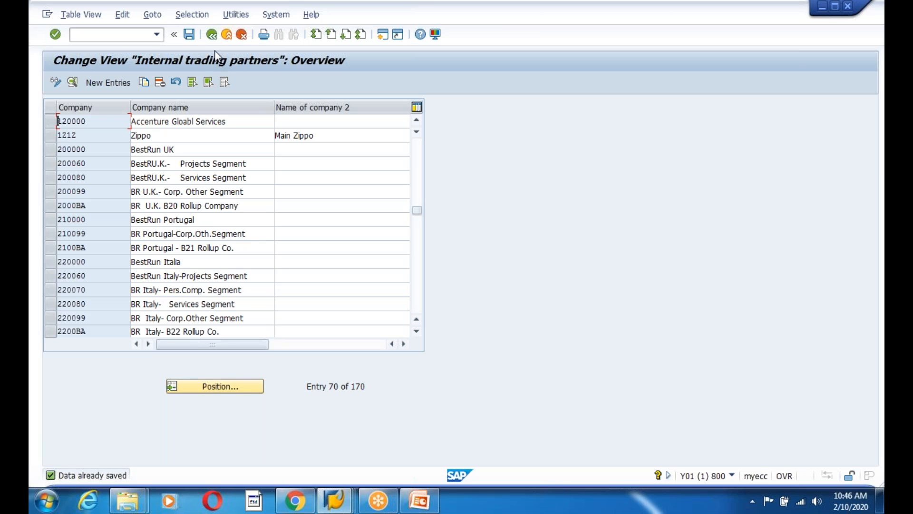
pyautogui.click(212, 35)
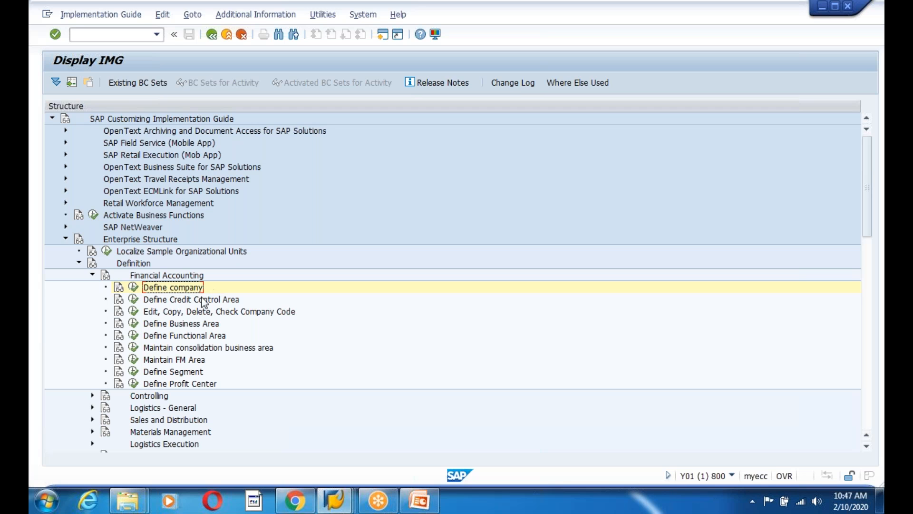
# In Edit Company Code Data, add new company code 1200 named 'Accenture US Pvt Limited'
pyautogui.click(133, 311)
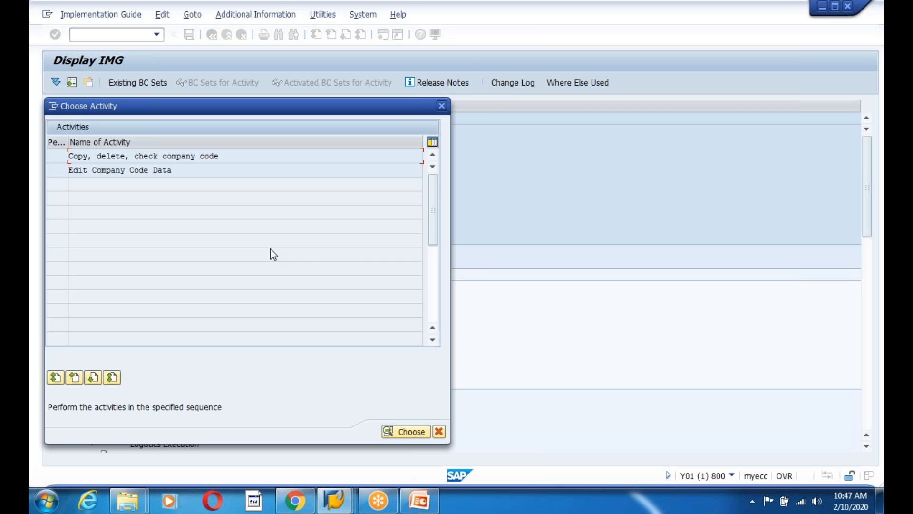
pyautogui.doubleClick(160, 171)
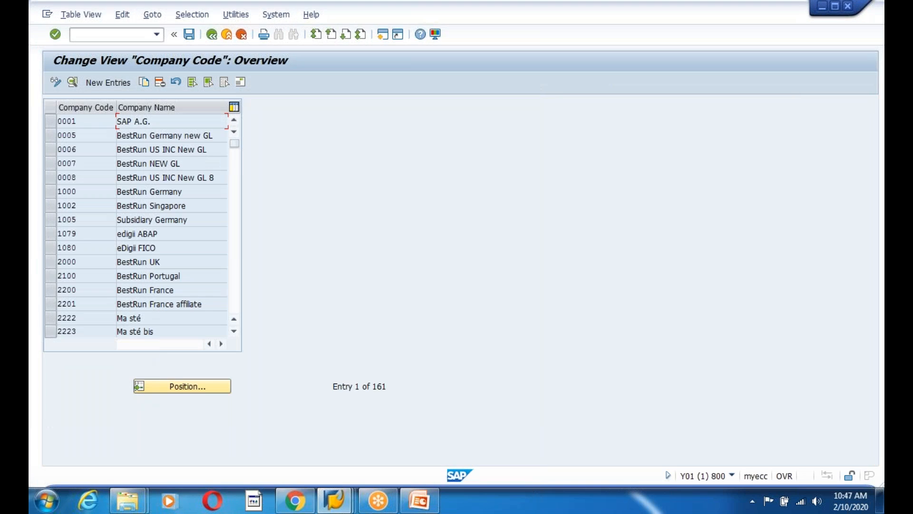
pyautogui.click(103, 83)
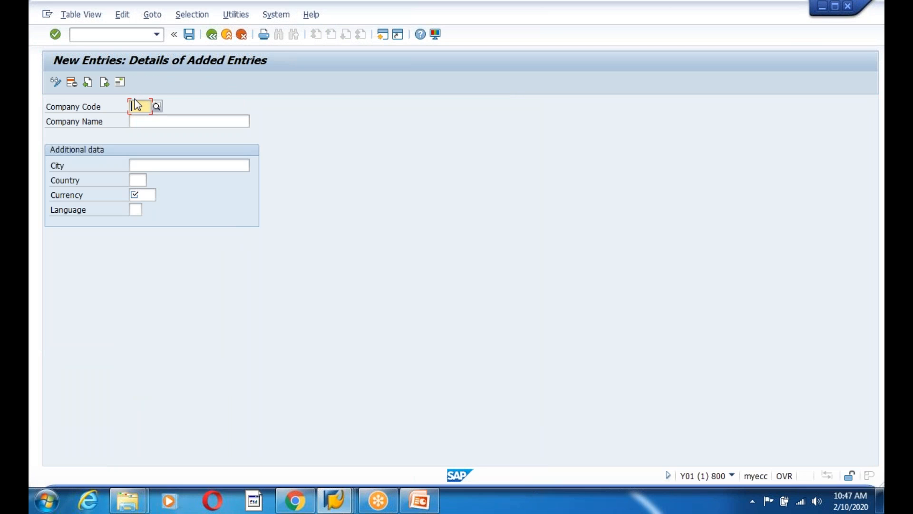
pyautogui.write('12000')
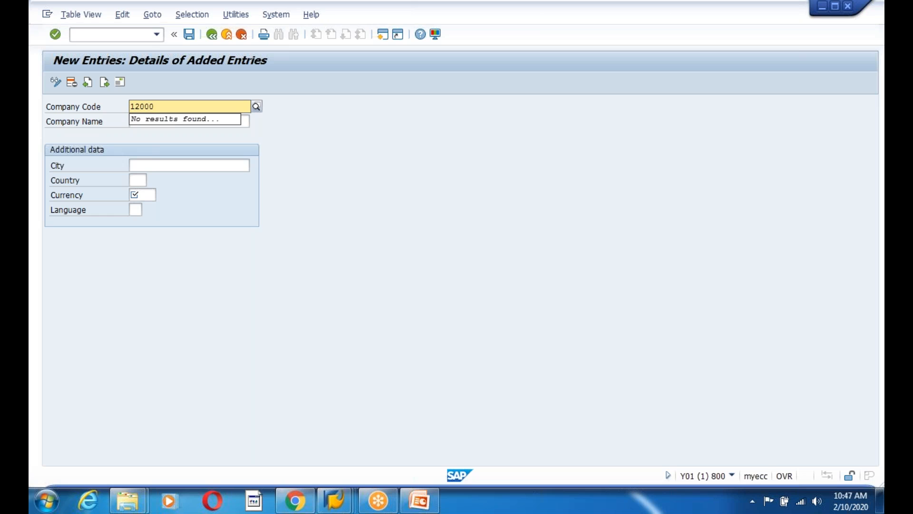
pyautogui.press('BackSpace')
pyautogui.click(322, 136)
pyautogui.click(163, 122)
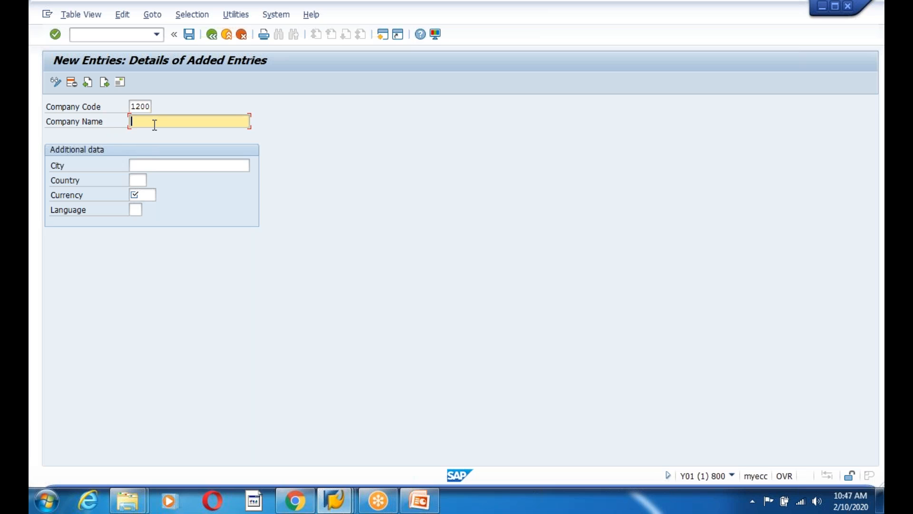
pyautogui.write('Accenture US Pb')
pyautogui.press('BackSpace')
pyautogui.write('vt Limited')
# Enter city California, country US, currency USD and language EN, then save company code 1200
pyautogui.click(150, 167)
pyautogui.write('California')
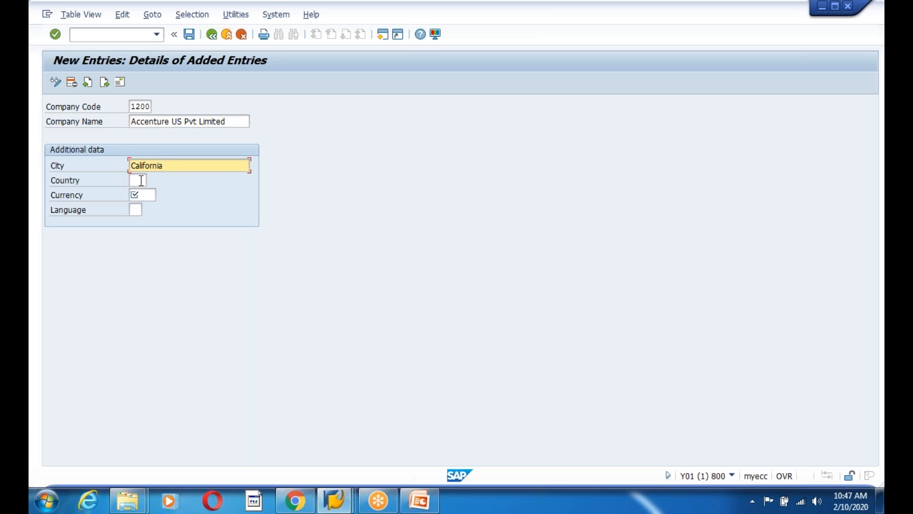
pyautogui.click(140, 181)
pyautogui.write('US')
pyautogui.click(149, 195)
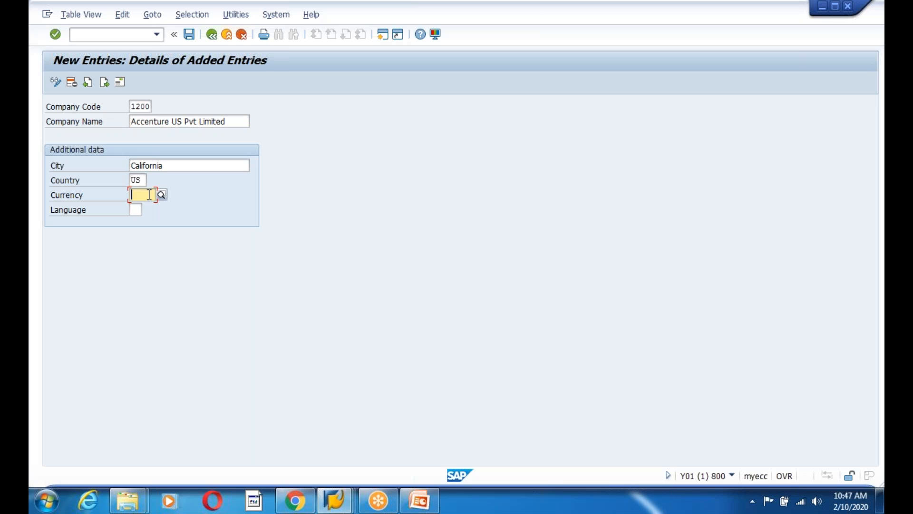
pyautogui.write('USD')
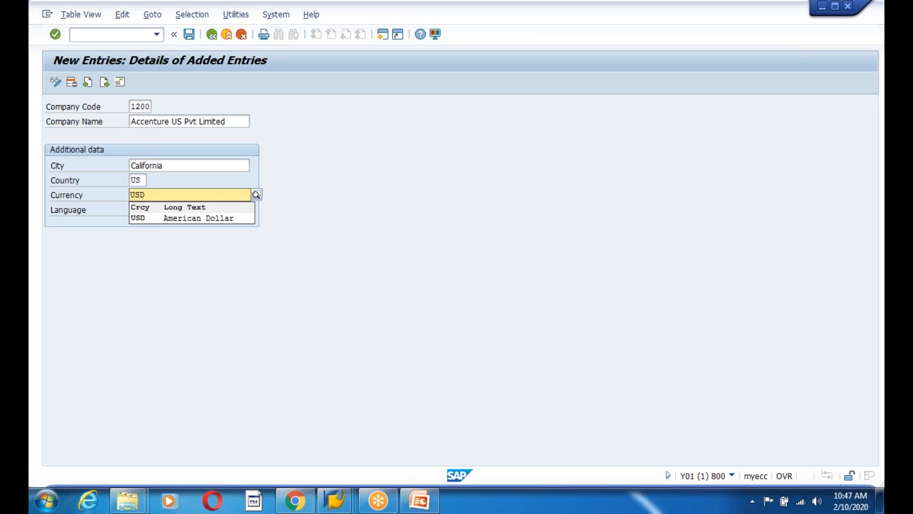
pyautogui.click(151, 220)
pyautogui.click(134, 209)
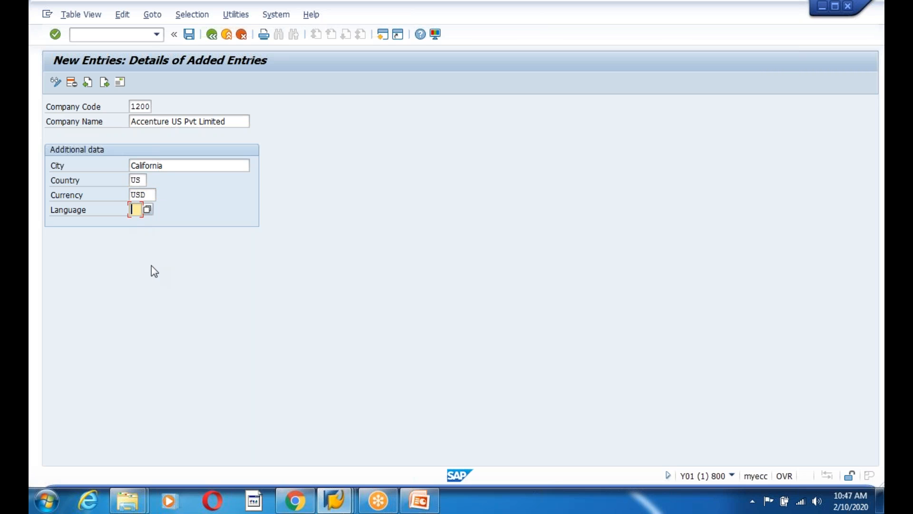
pyautogui.write('EN')
pyautogui.click(189, 35)
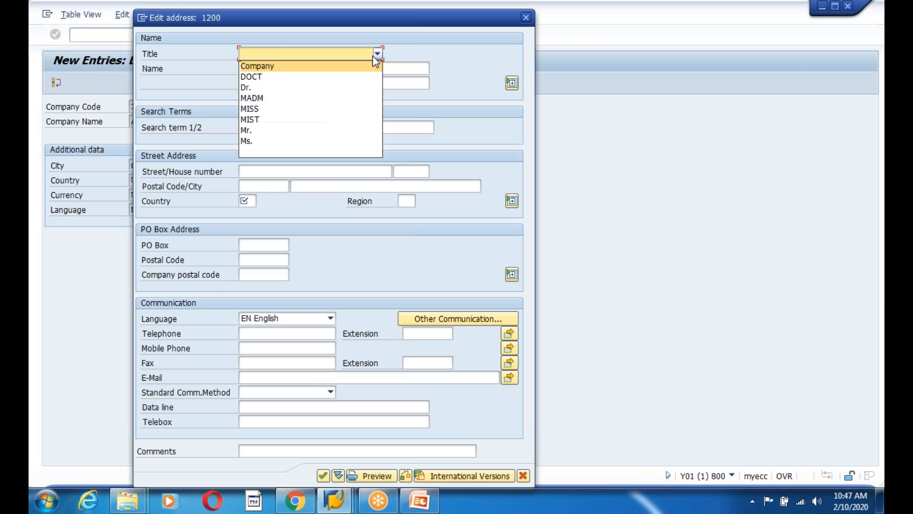
# Set the address title to Company and the address country to US
pyautogui.click(282, 67)
pyautogui.moveTo(246, 22); pyautogui.dragTo(429, 59)
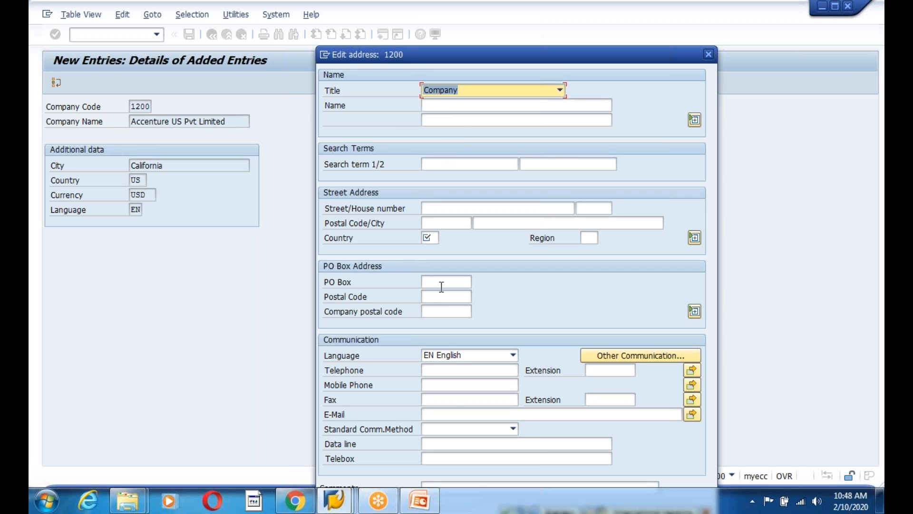
pyautogui.click(432, 236)
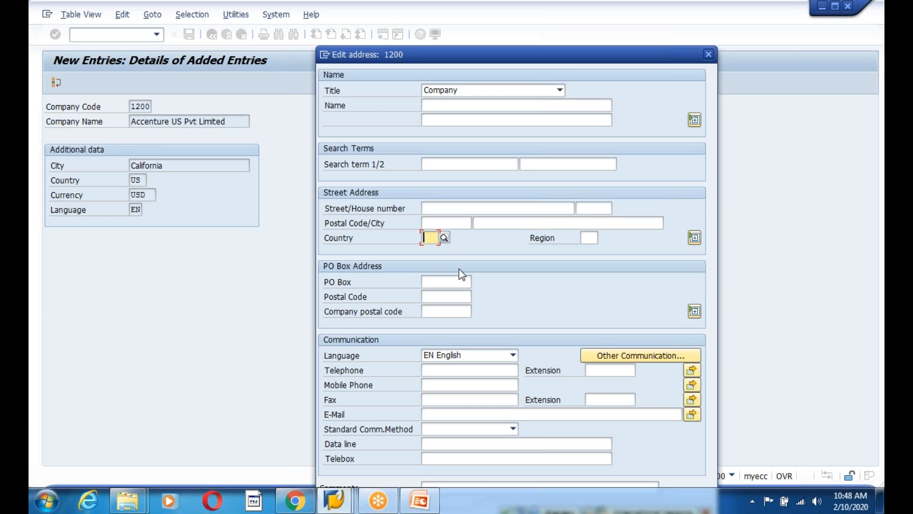
pyautogui.write('US')
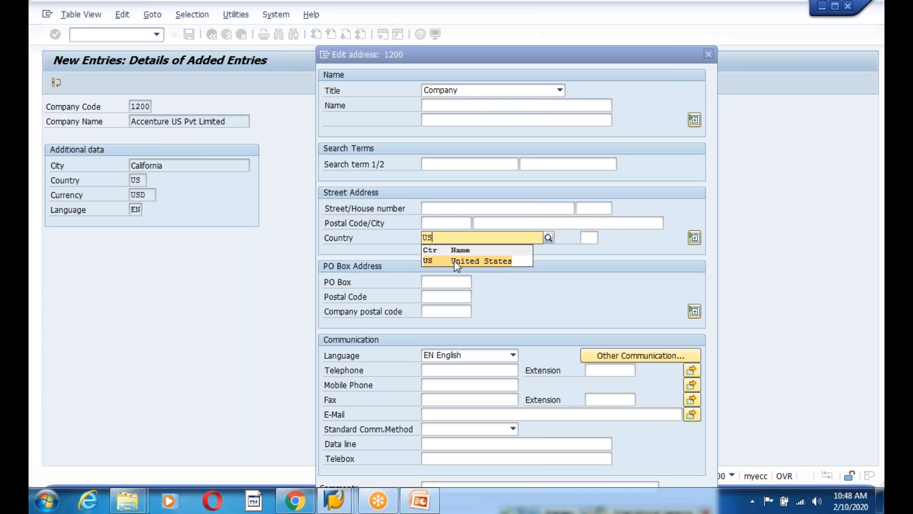
pyautogui.press('Escape')
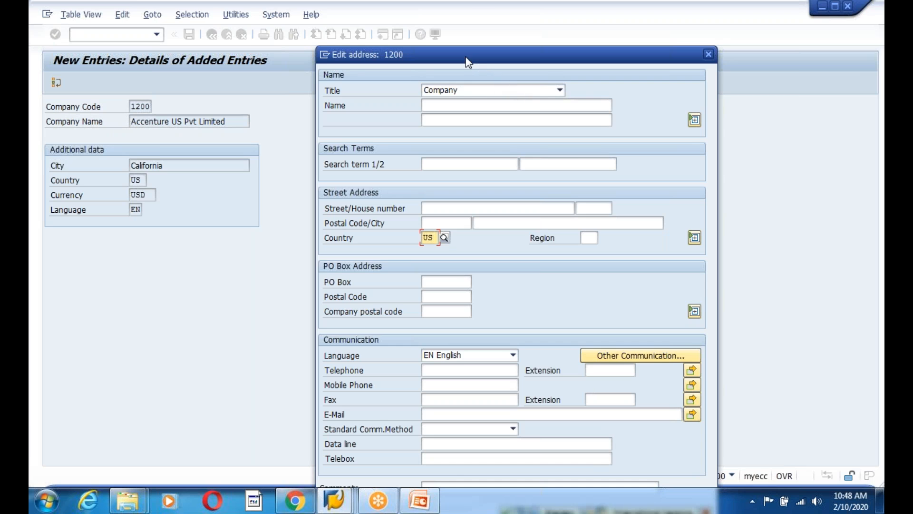
pyautogui.moveTo(462, 59); pyautogui.dragTo(418, 27)
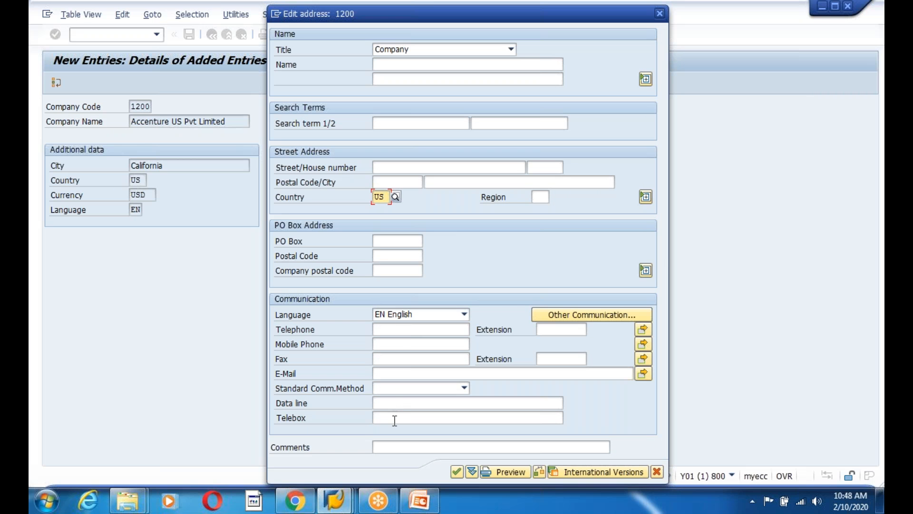
# Enter the company telephone number and contact e-mail, confirm past the warning, and accept the customizing request
pyautogui.click(401, 331)
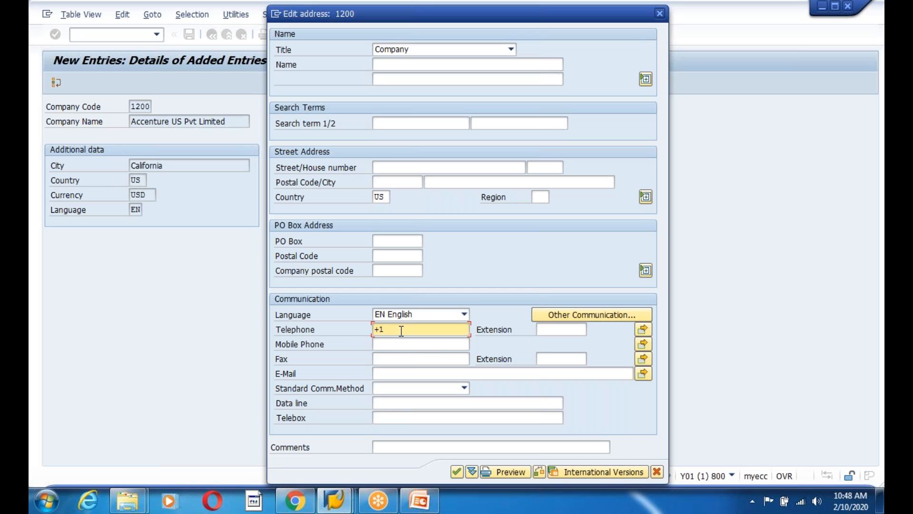
pyautogui.click(375, 373)
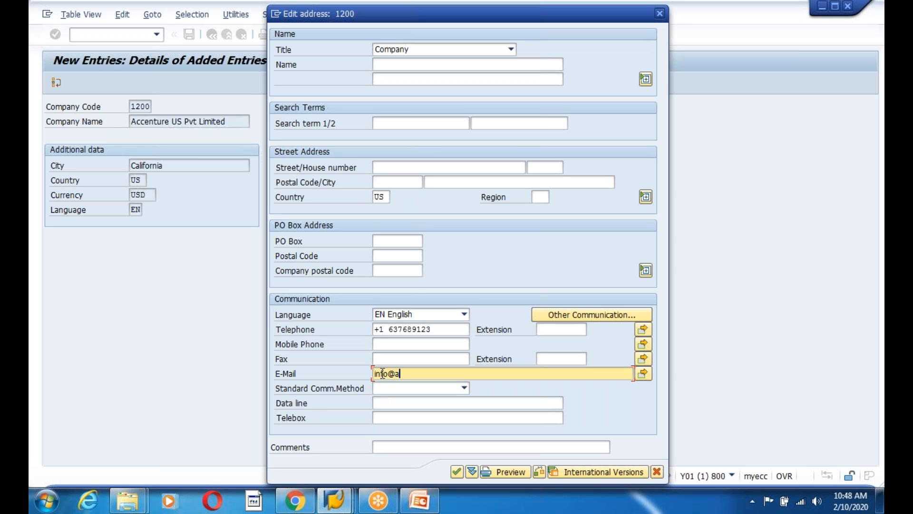
pyautogui.click(456, 472)
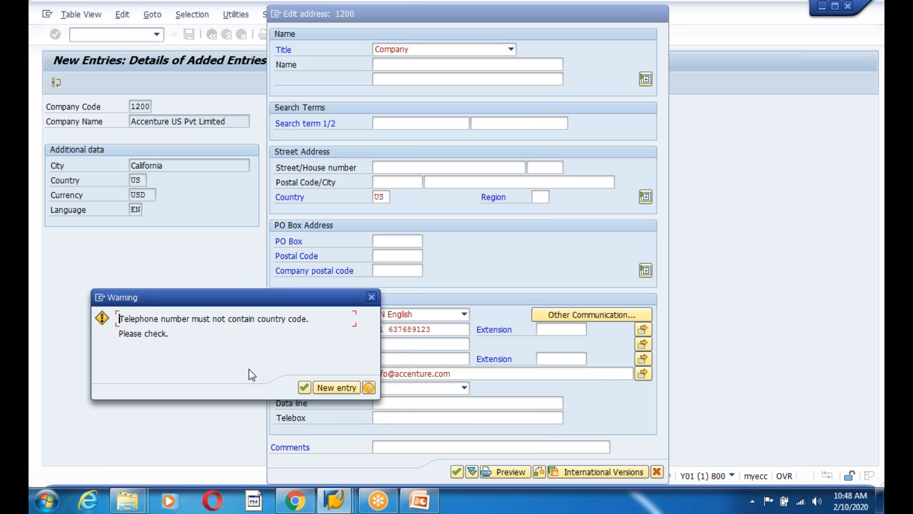
pyautogui.click(303, 387)
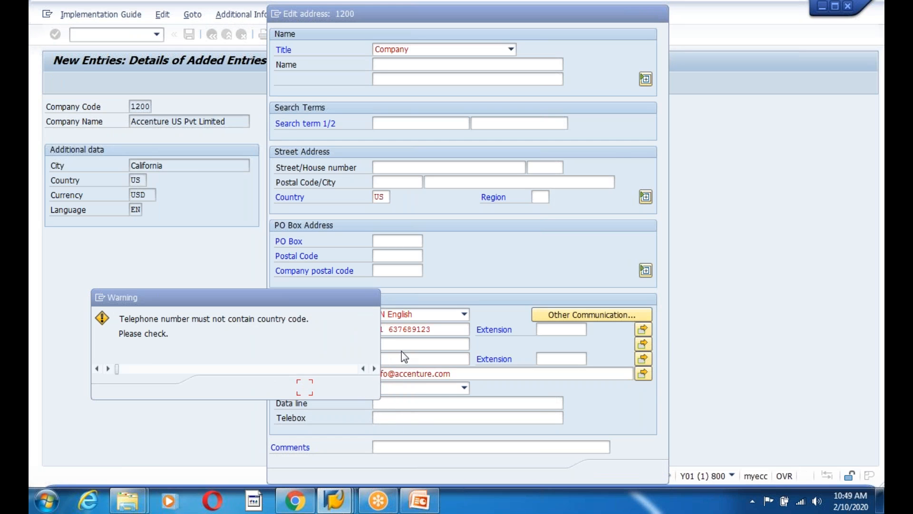
pyautogui.click(231, 212)
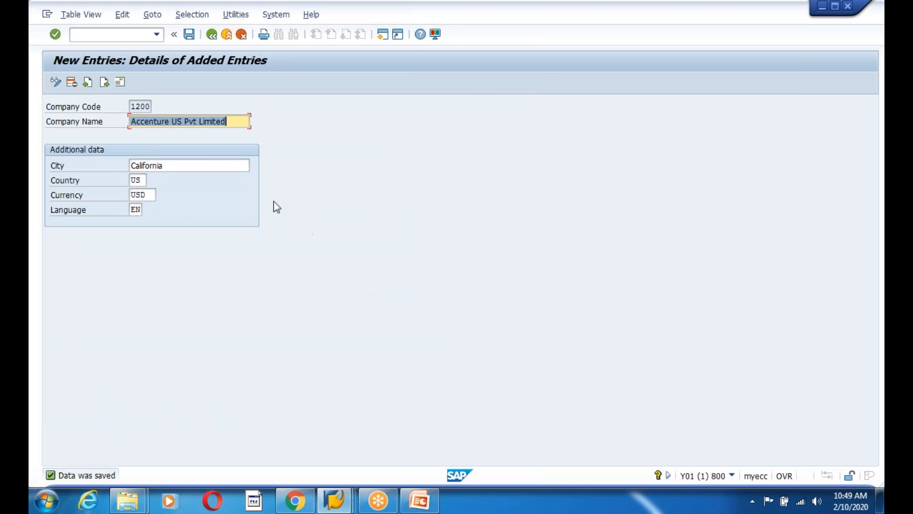
# Remove the +1 country code from company 1200's telephone number and save
pyautogui.click(121, 84)
pyautogui.click(256, 336)
pyautogui.press('BackSpace')
pyautogui.press('BackSpace')
pyautogui.press('BackSpace')
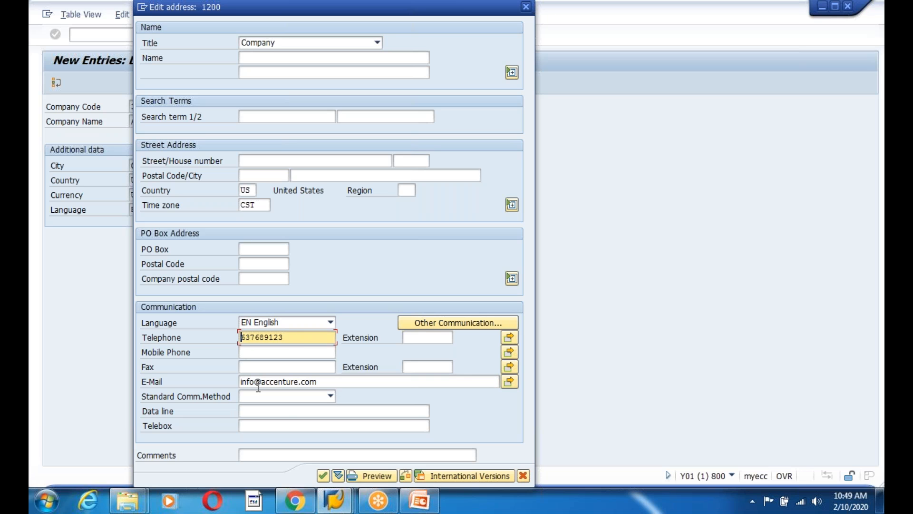
pyautogui.click(323, 476)
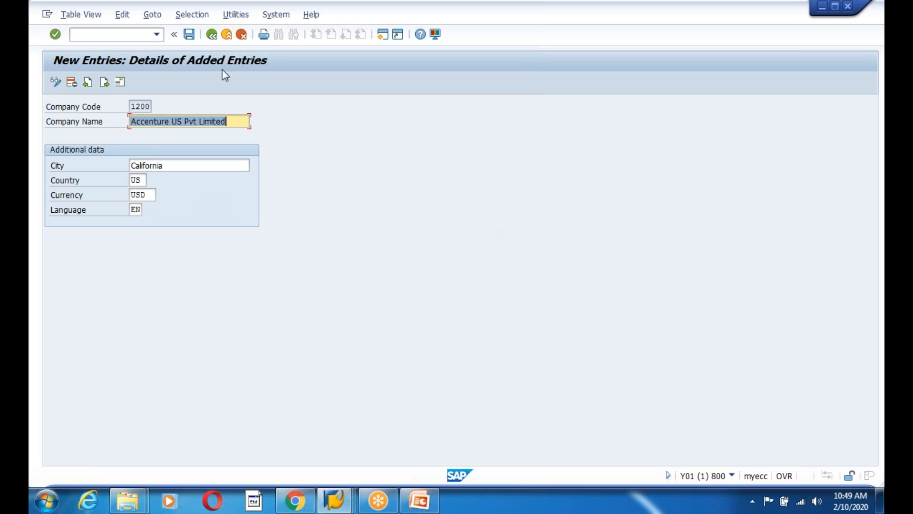
pyautogui.click(189, 35)
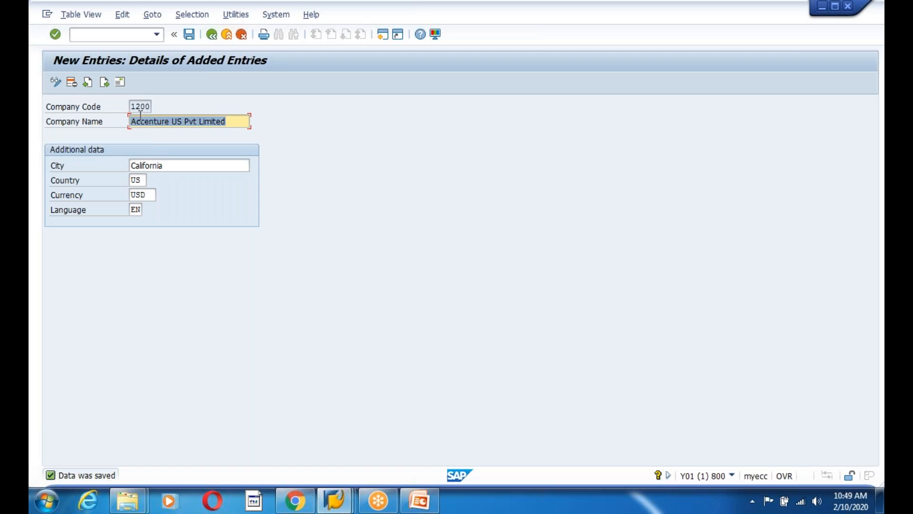
# Back on the company code overview, select row 1200 and show F1 help for Company Code
pyautogui.moveTo(133, 108); pyautogui.dragTo(157, 115)
pyautogui.click(212, 35)
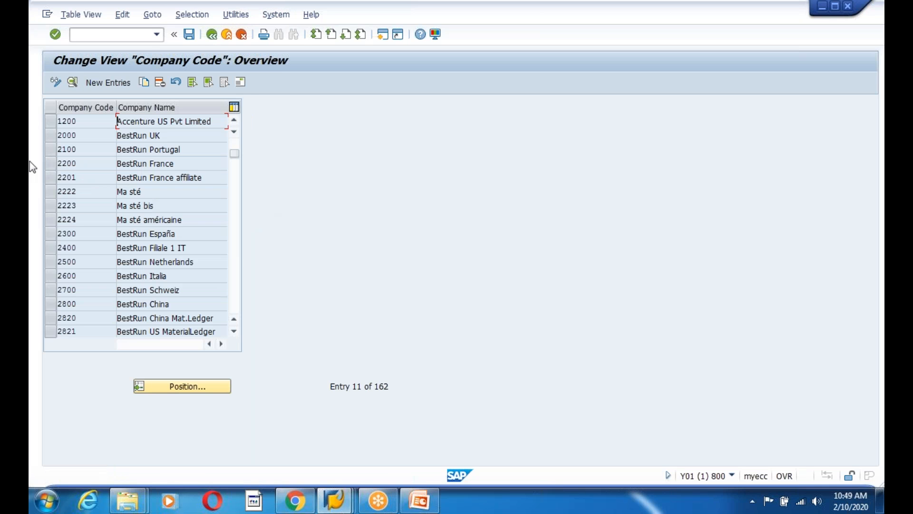
pyautogui.moveTo(218, 121); pyautogui.dragTo(53, 120)
pyautogui.click(53, 121)
pyautogui.click(54, 123)
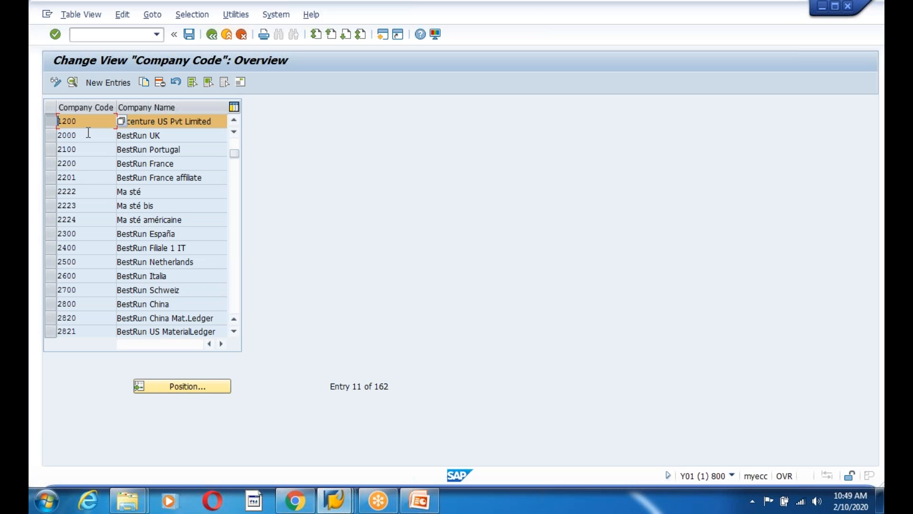
pyautogui.press('F1')
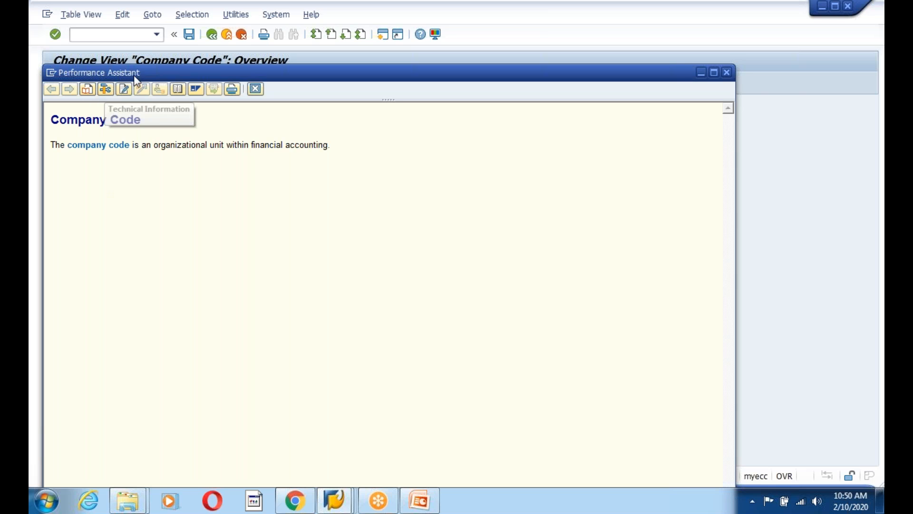
# Check the Company Code field's technical information, noting table name V_T001
pyautogui.moveTo(134, 73); pyautogui.dragTo(192, 56)
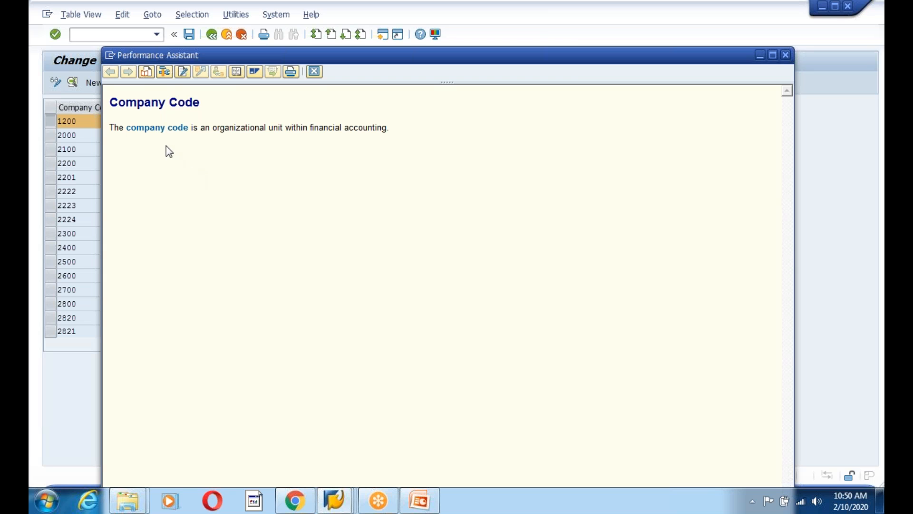
pyautogui.click(163, 70)
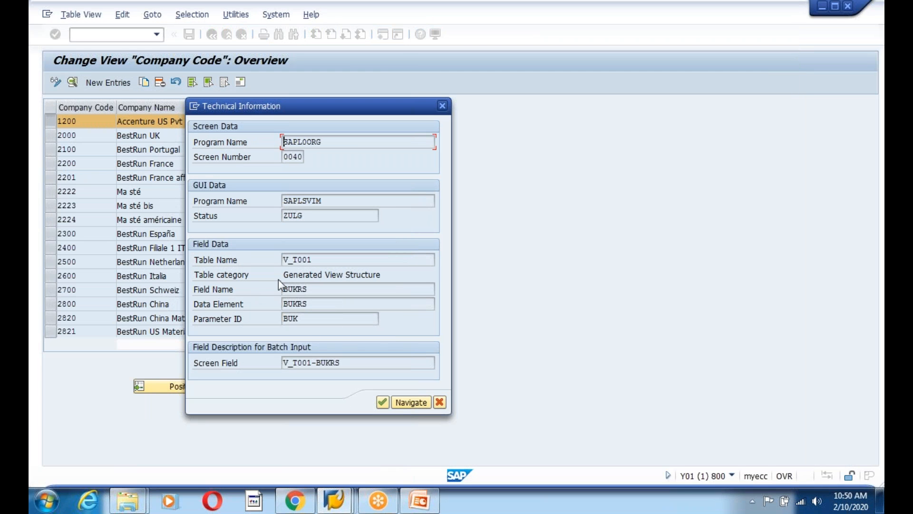
pyautogui.moveTo(330, 262); pyautogui.dragTo(274, 255)
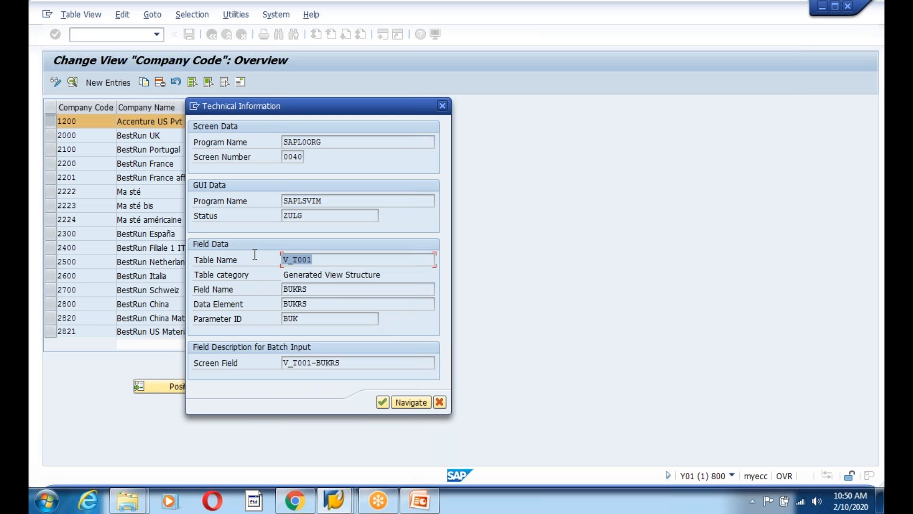
pyautogui.hotkey('ctrl', 'c')
pyautogui.press('Escape')
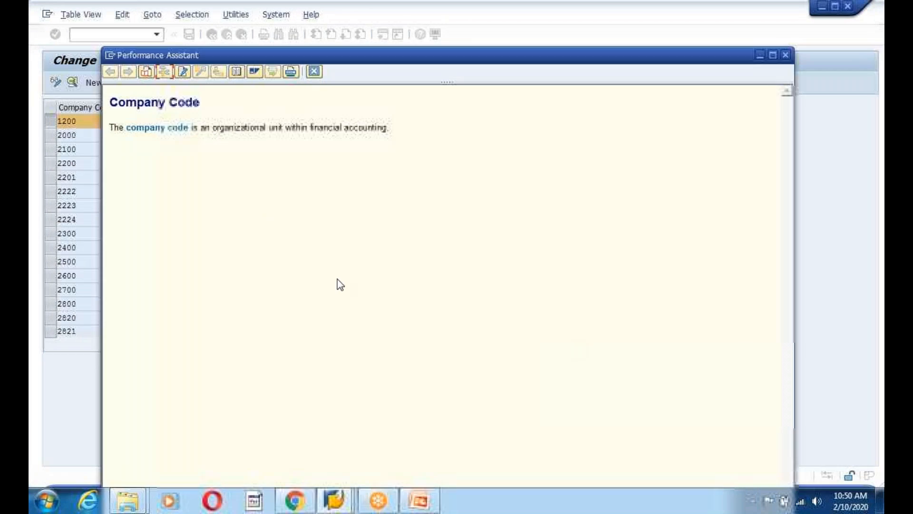
pyautogui.click(314, 72)
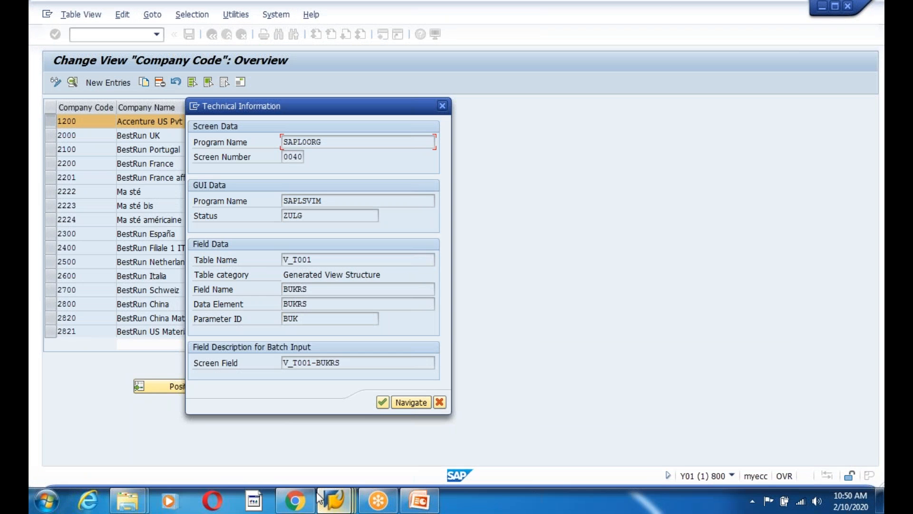
# Switch to the other SAP session showing the customer master table
pyautogui.click(403, 508)
pyautogui.click(466, 438)
pyautogui.click(90, 149)
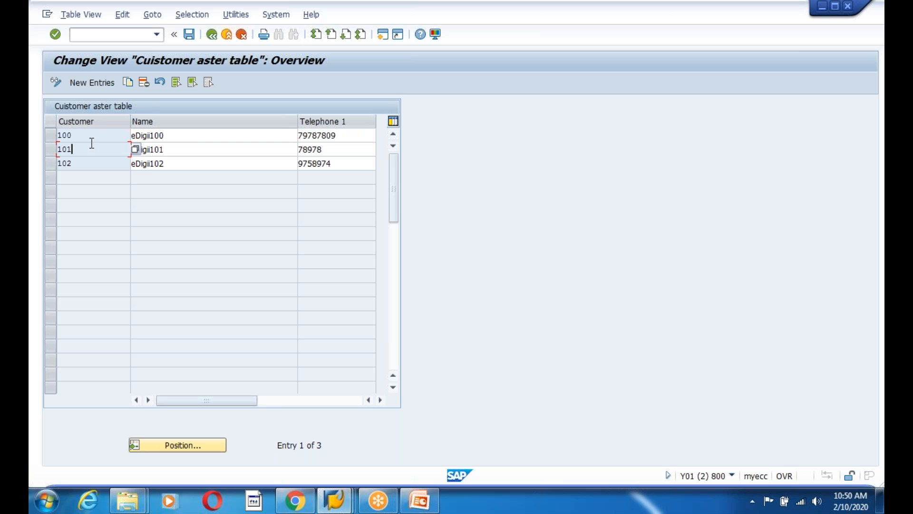
# Display view V_T001's entries and its definition, revealing underlying table T001
pyautogui.click(212, 35)
pyautogui.write('V_T001')
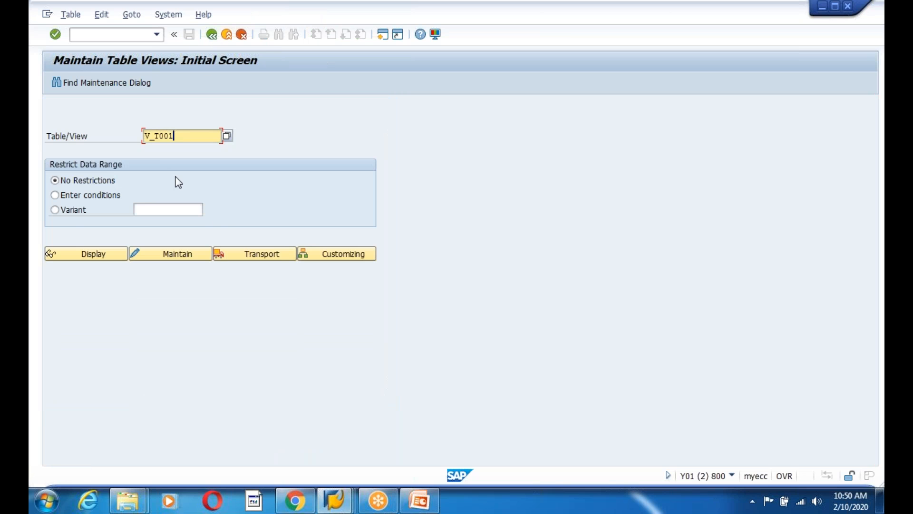
pyautogui.click(102, 255)
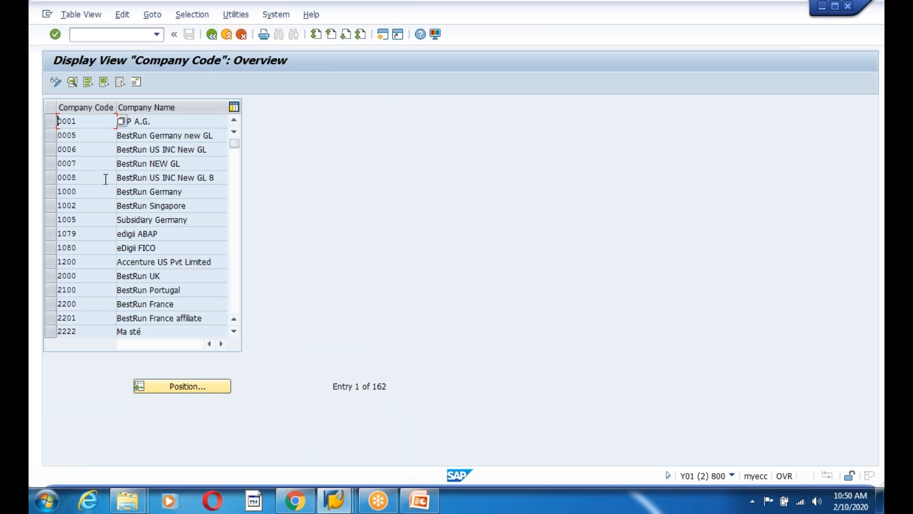
pyautogui.moveTo(85, 121); pyautogui.dragTo(44, 122)
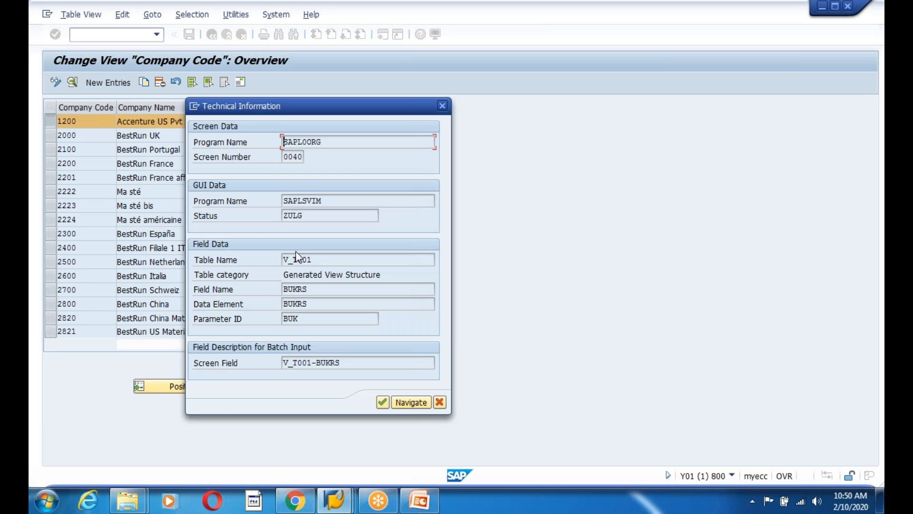
pyautogui.doubleClick(298, 261)
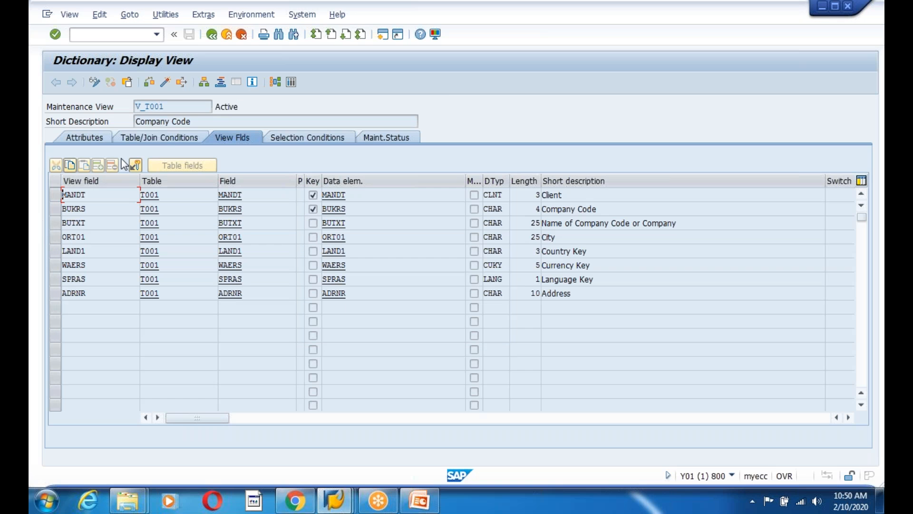
pyautogui.click(137, 139)
pyautogui.moveTo(62, 209); pyautogui.dragTo(45, 209)
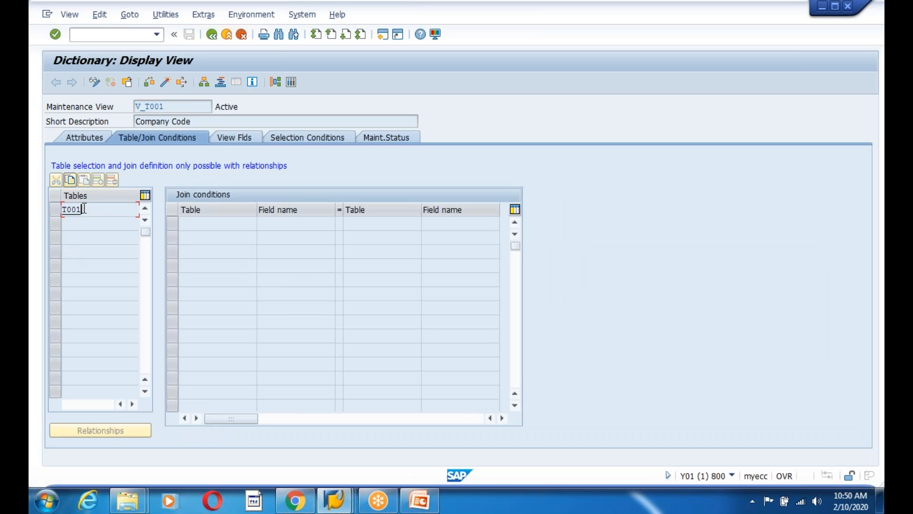
pyautogui.click(81, 227)
# Return to the company code session, save company code 1200, and go back to the IMG
pyautogui.click(212, 33)
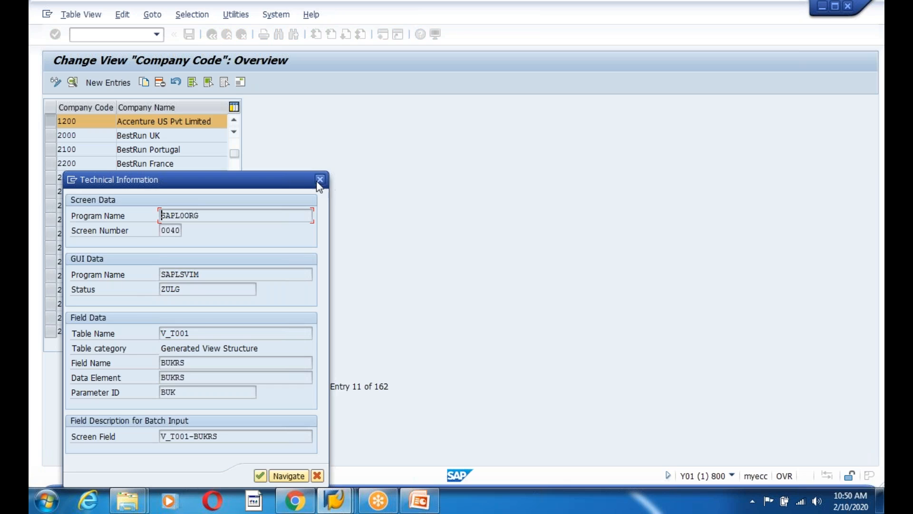
pyautogui.click(320, 181)
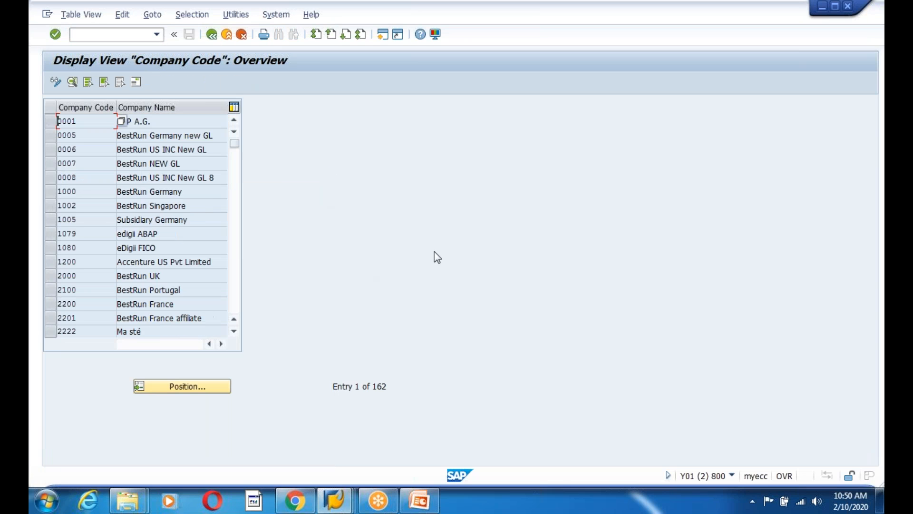
pyautogui.hotkey('alt', 'Tab')
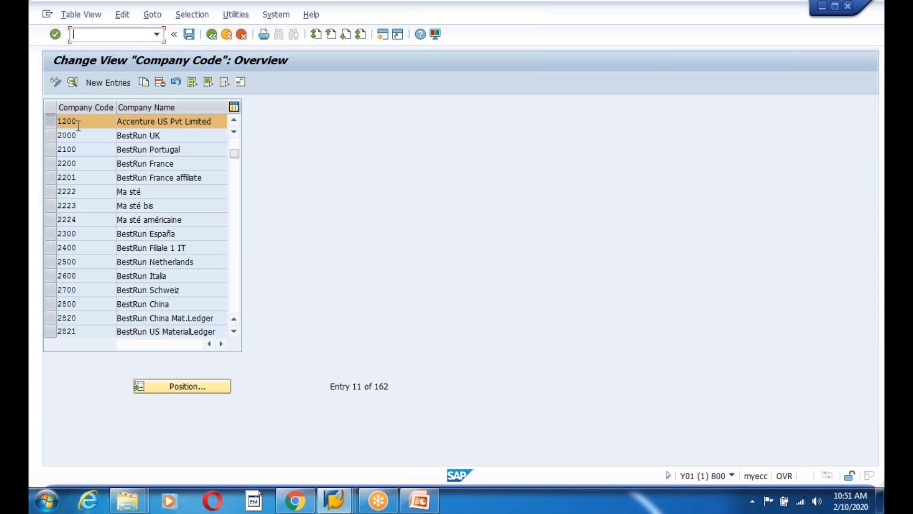
pyautogui.click(78, 123)
pyautogui.moveTo(81, 122); pyautogui.dragTo(44, 123)
pyautogui.click(189, 35)
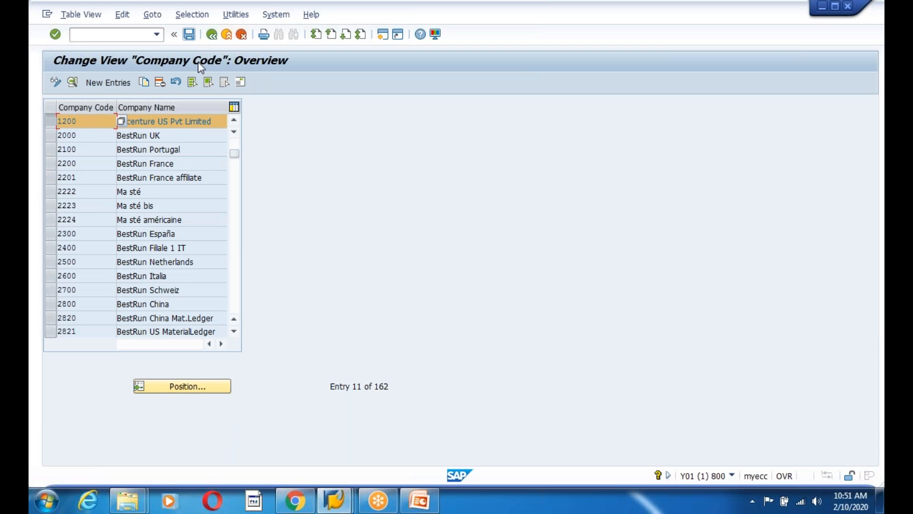
pyautogui.click(212, 35)
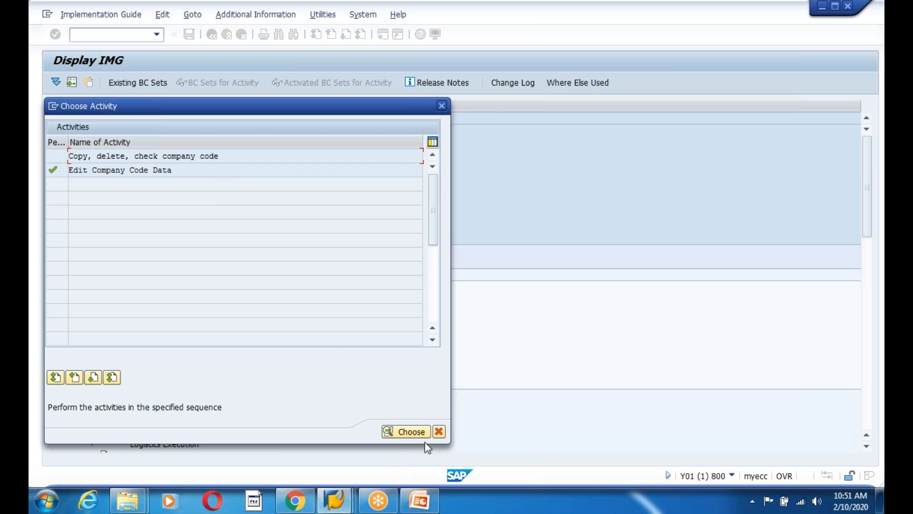
# Close the Choose Activity popup and run Define Business Area
pyautogui.click(437, 433)
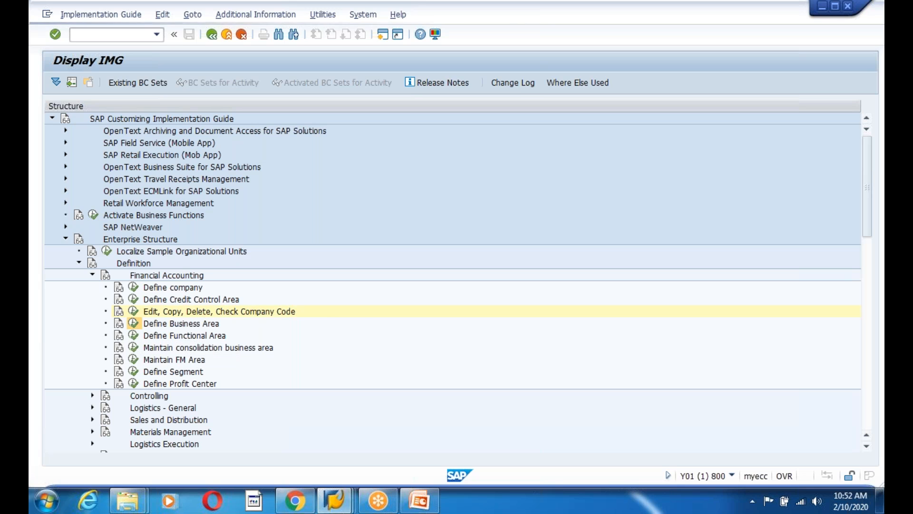
pyautogui.click(134, 324)
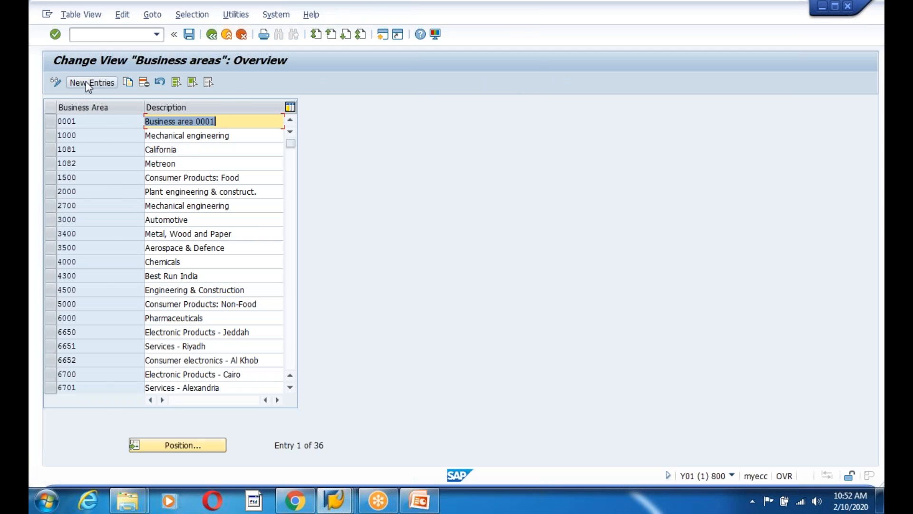
# Add new business area 1200 with description 'Business Area fro Ccode 1200'
pyautogui.click(86, 81)
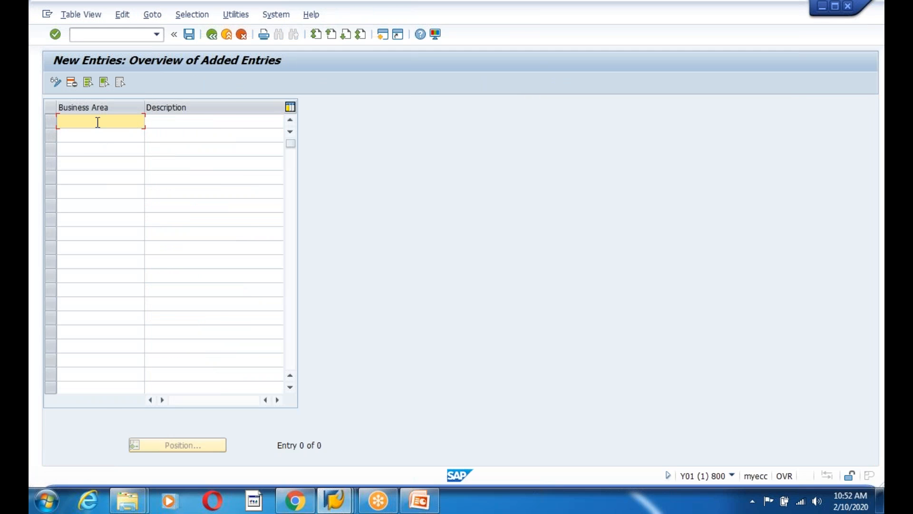
pyautogui.write('1200')
pyautogui.press('Tab')
pyautogui.write('Business Arae')
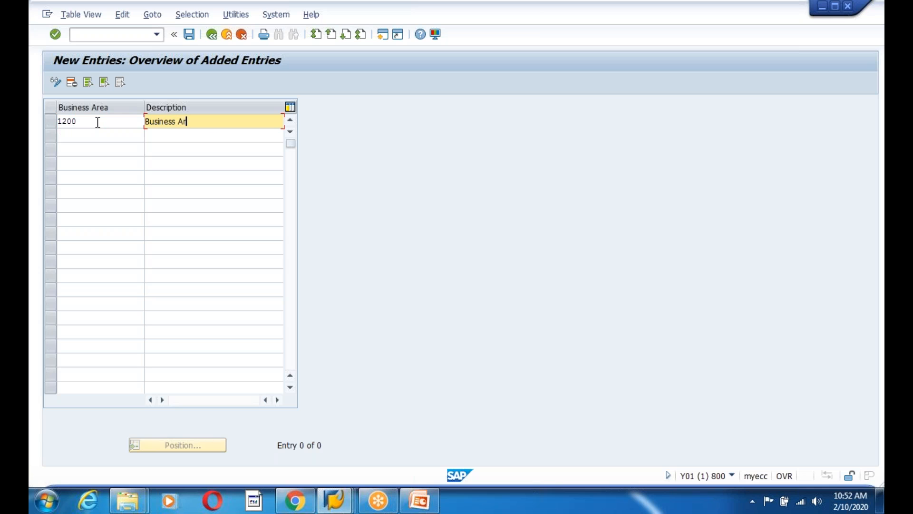
pyautogui.press('BackSpace')
pyautogui.press('BackSpace')
pyautogui.press('BackSpace')
pyautogui.write('ea fro Ccode 1200')
# Save business area 1200 under a customizing request and return to the IMG tree
pyautogui.moveTo(89, 123); pyautogui.dragTo(46, 123)
pyautogui.click(59, 122)
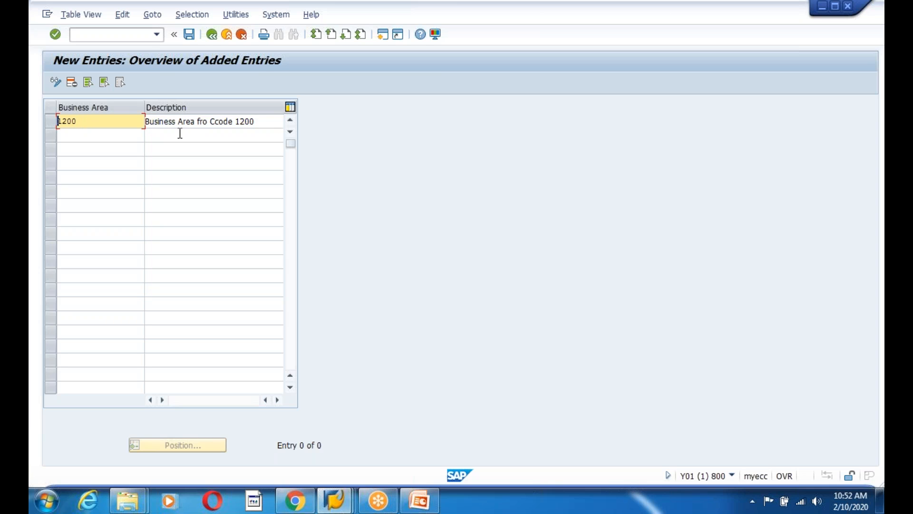
pyautogui.moveTo(261, 121); pyautogui.dragTo(139, 119)
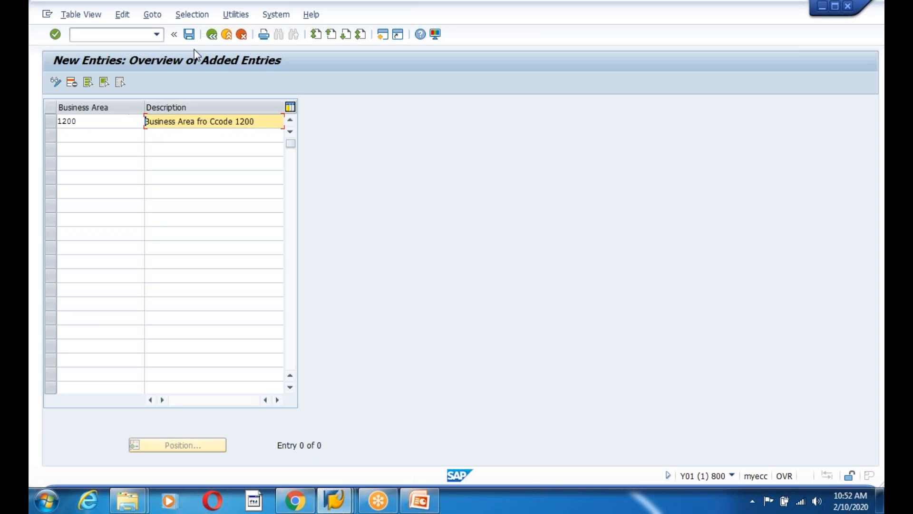
pyautogui.click(189, 34)
pyautogui.click(230, 225)
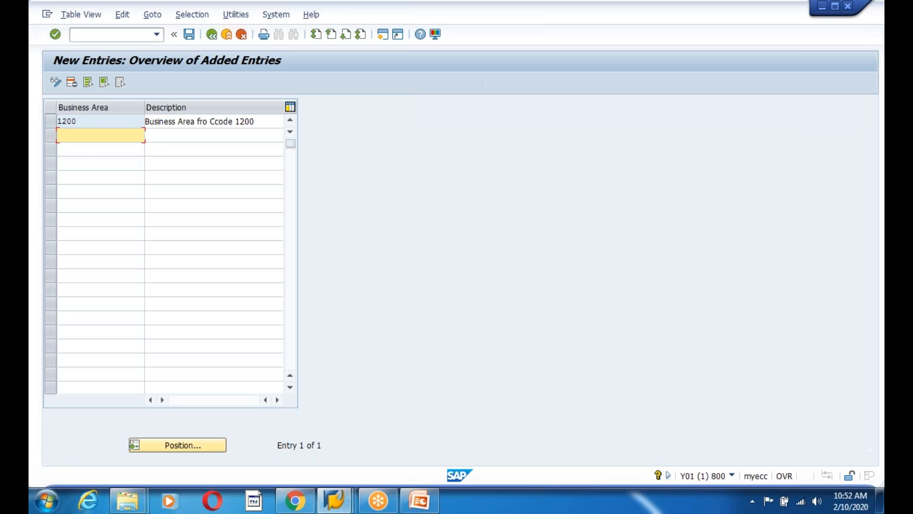
pyautogui.click(212, 35)
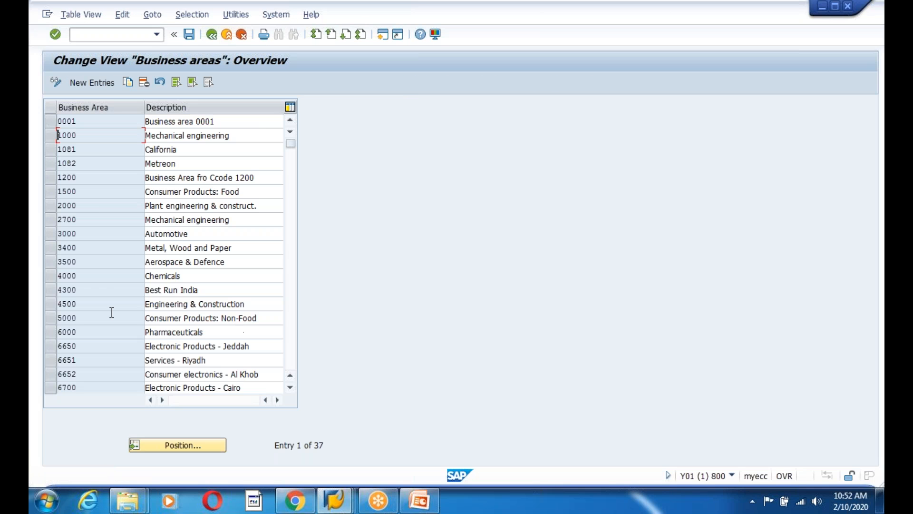
pyautogui.click(213, 35)
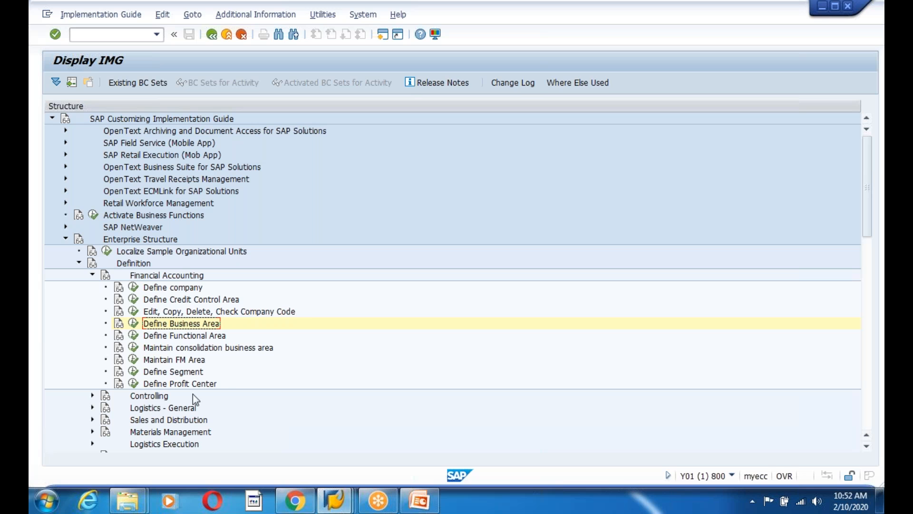
# Collapse Definition, expand Assignment > Financial Accounting, and run Assign company code to company
pyautogui.click(80, 263)
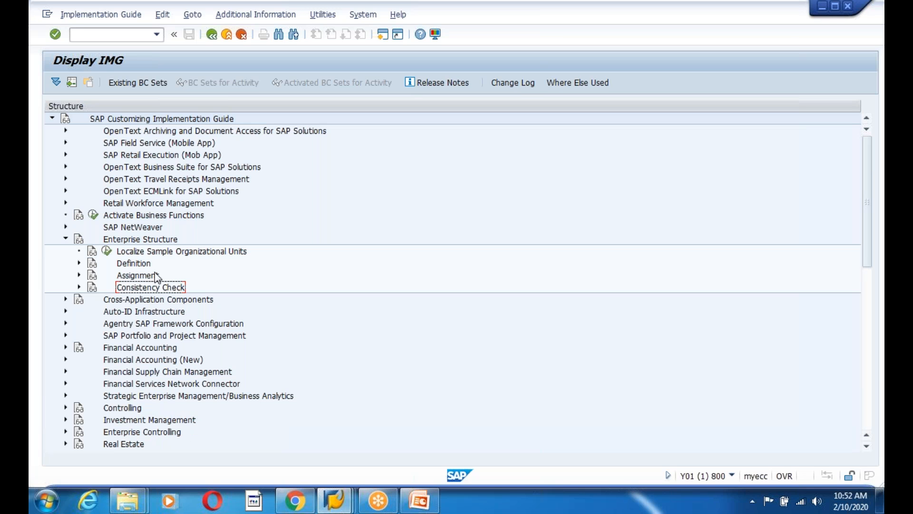
pyautogui.click(79, 275)
pyautogui.click(92, 288)
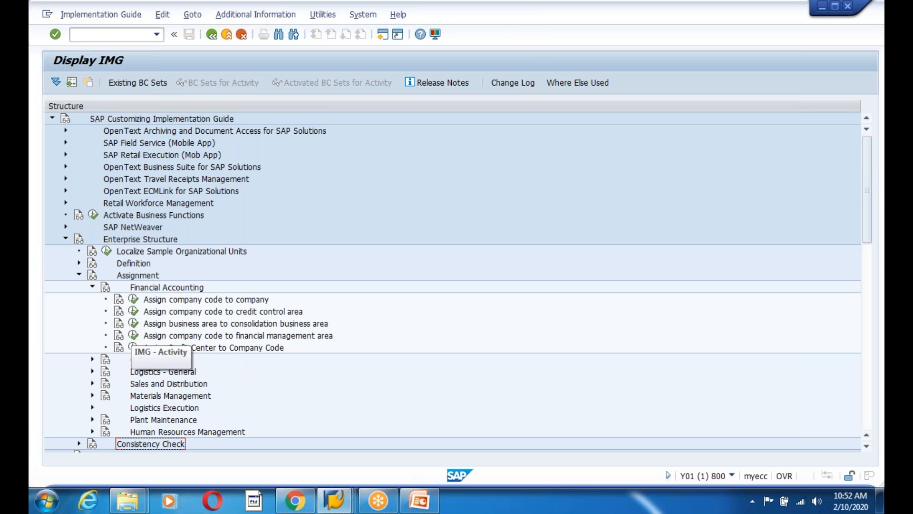
pyautogui.click(133, 300)
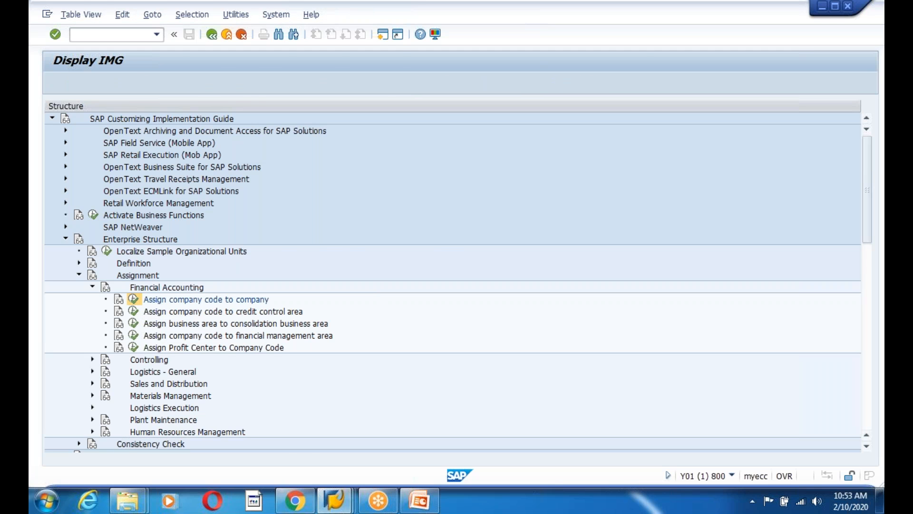
# Switch the assignment table into change mode, widen the CoCd column, and select row 1200
pyautogui.click(57, 83)
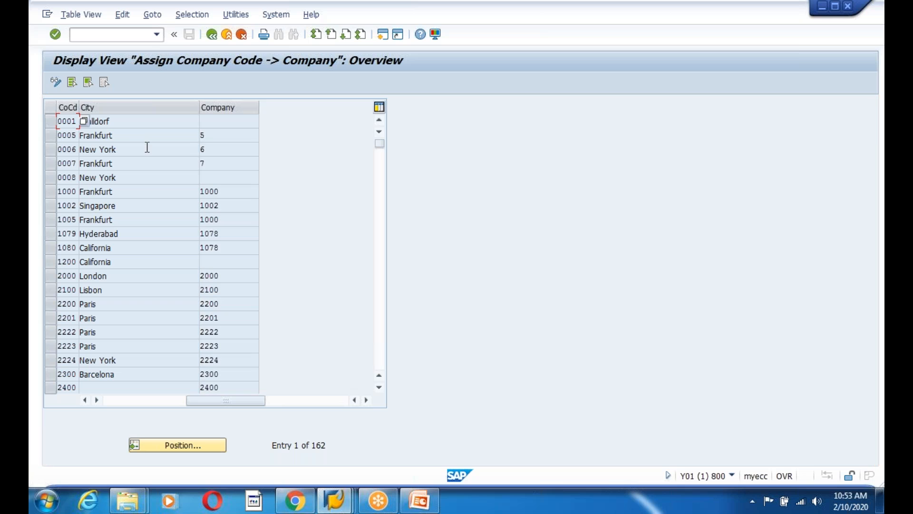
pyautogui.click(59, 85)
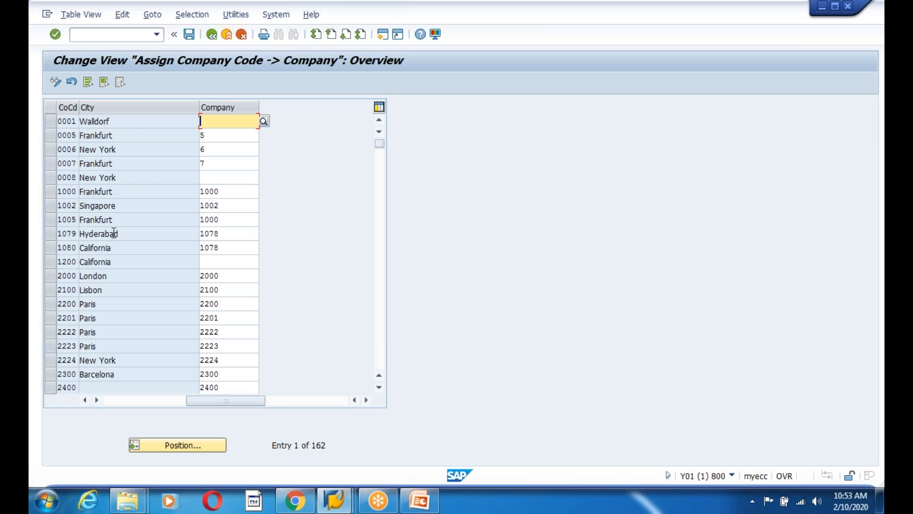
pyautogui.moveTo(79, 104); pyautogui.dragTo(97, 105)
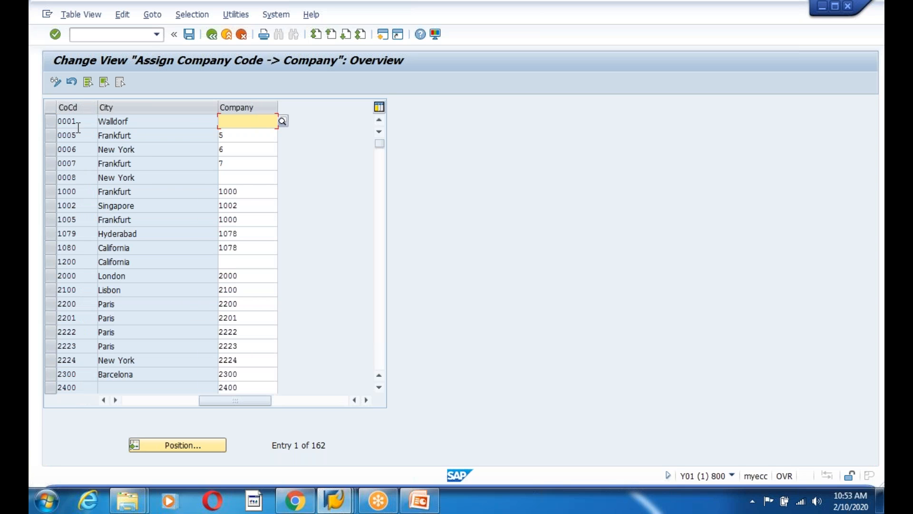
pyautogui.click(67, 191)
pyautogui.click(86, 261)
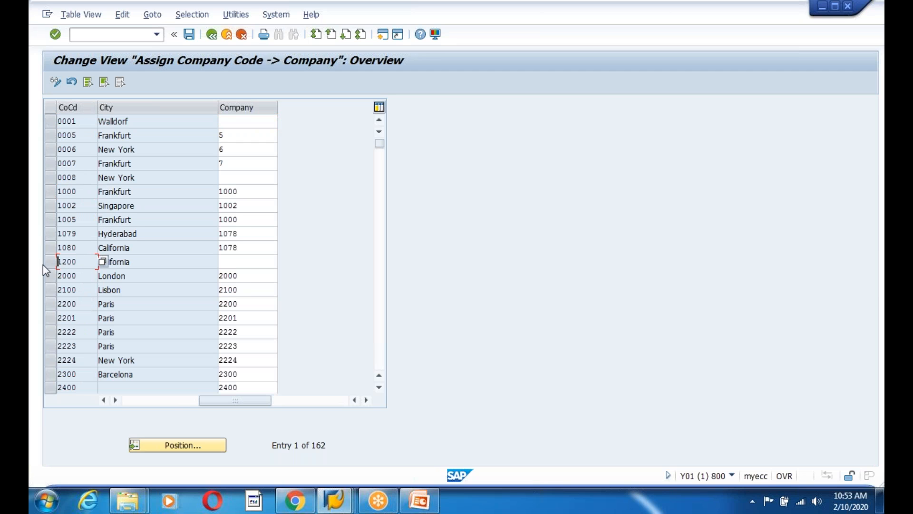
# Clear company code 1200's Company field and open the F4 list of companies
pyautogui.click(250, 261)
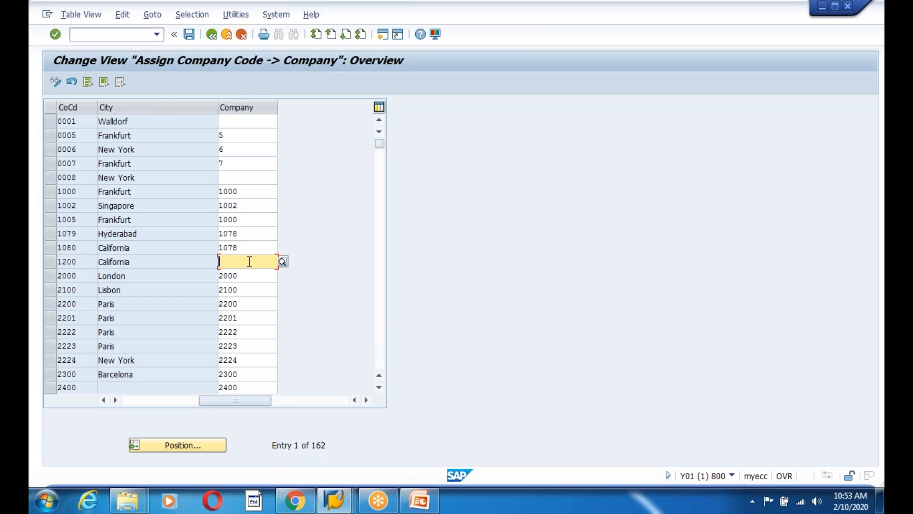
pyautogui.write('1200')
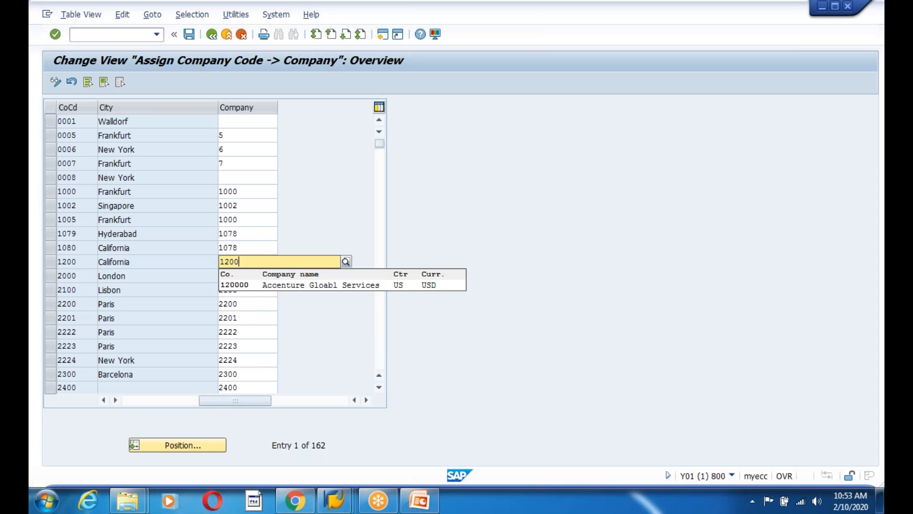
pyautogui.click(256, 285)
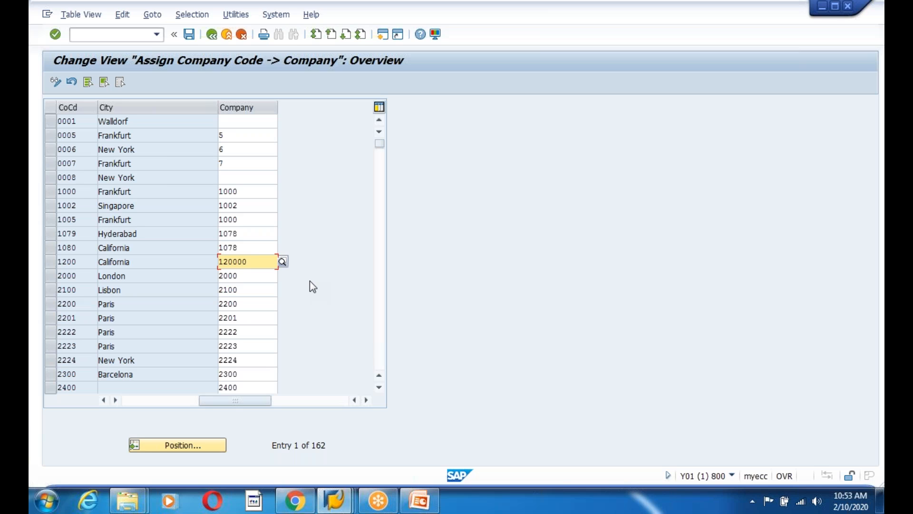
pyautogui.press('BackSpace')
pyautogui.press('BackSpace')
pyautogui.press('BackSpace')
pyautogui.press('BackSpace')
pyautogui.press('BackSpace')
pyautogui.press('BackSpace')
pyautogui.press('Escape')
pyautogui.press('F4')
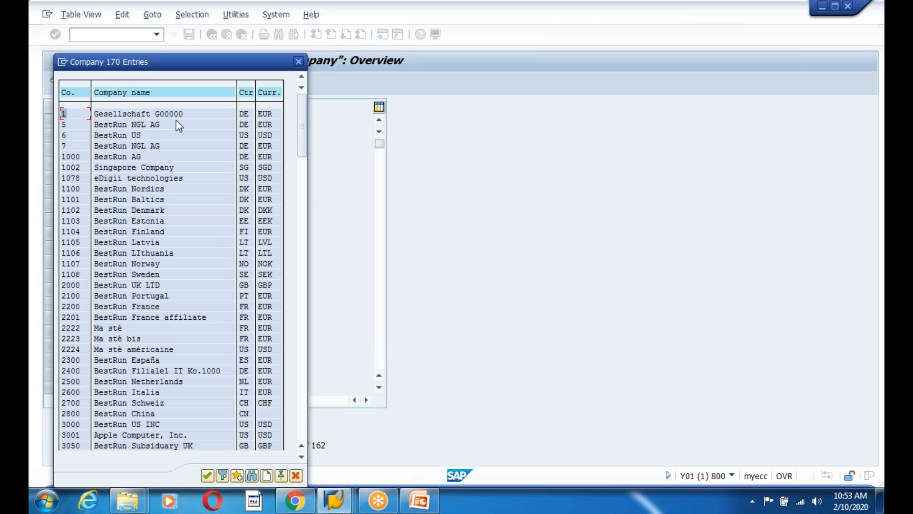
# Search the company list for 12000, which returns no hits
pyautogui.moveTo(151, 68); pyautogui.dragTo(355, 72)
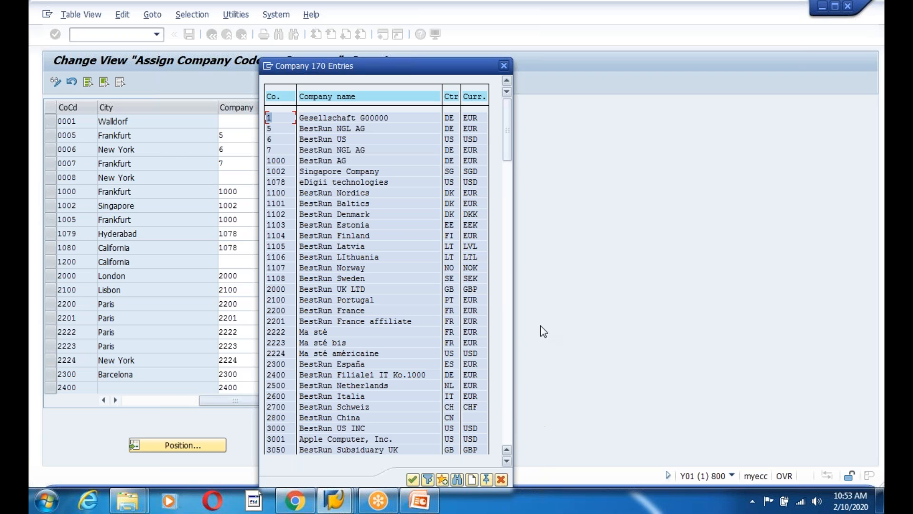
pyautogui.moveTo(507, 143); pyautogui.dragTo(542, 449)
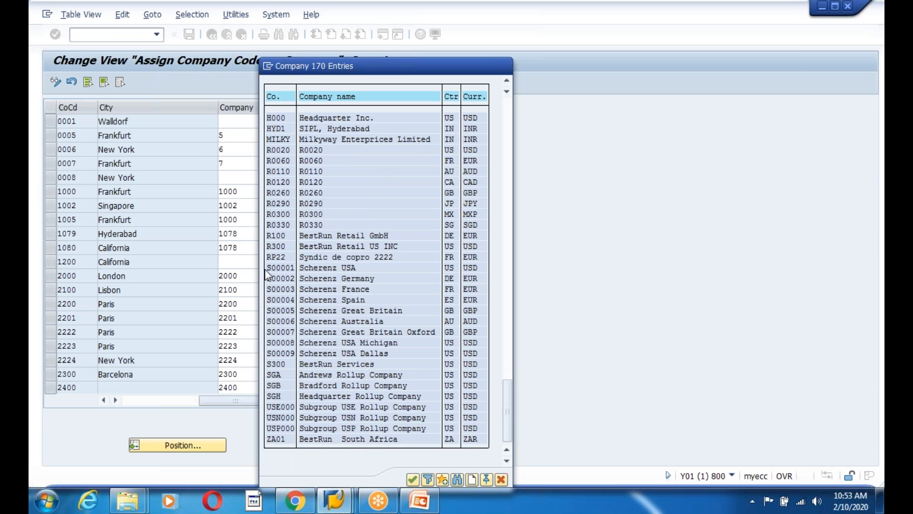
pyautogui.scroll(7, 266, 274)
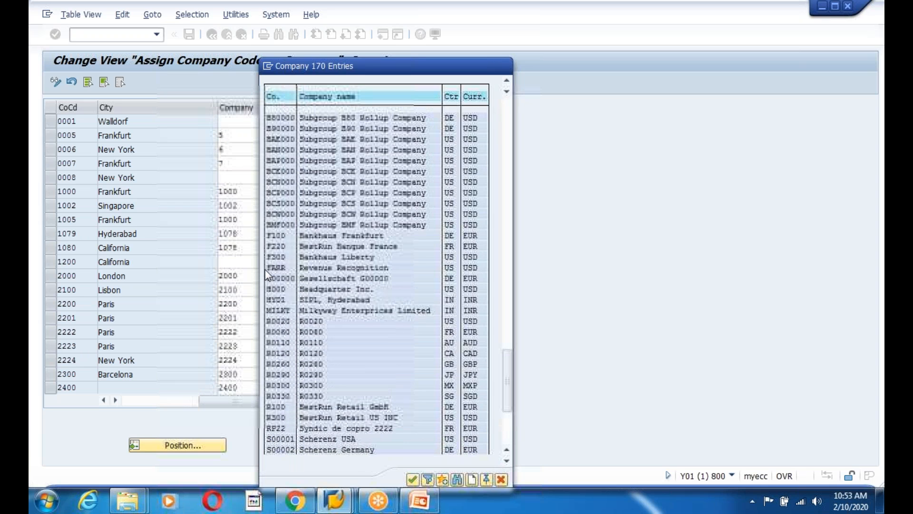
pyautogui.scroll(4, 266, 275)
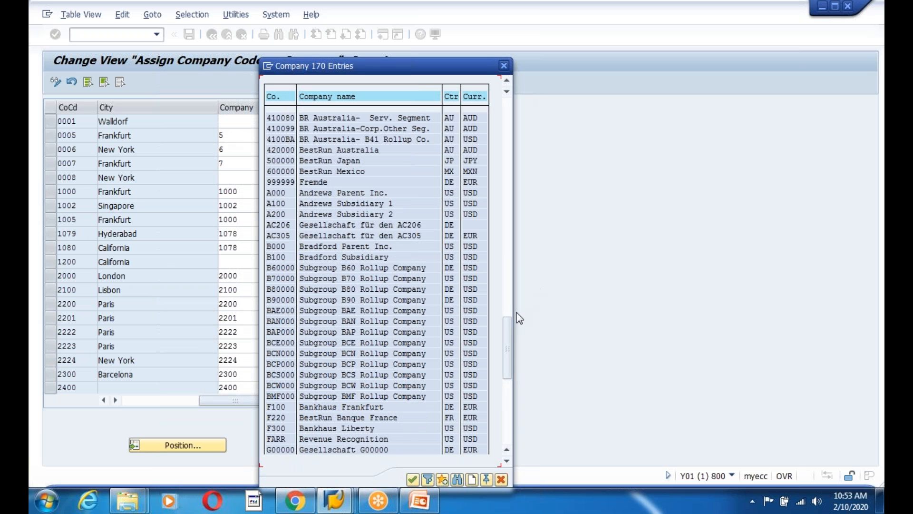
pyautogui.moveTo(507, 326); pyautogui.dragTo(506, 290)
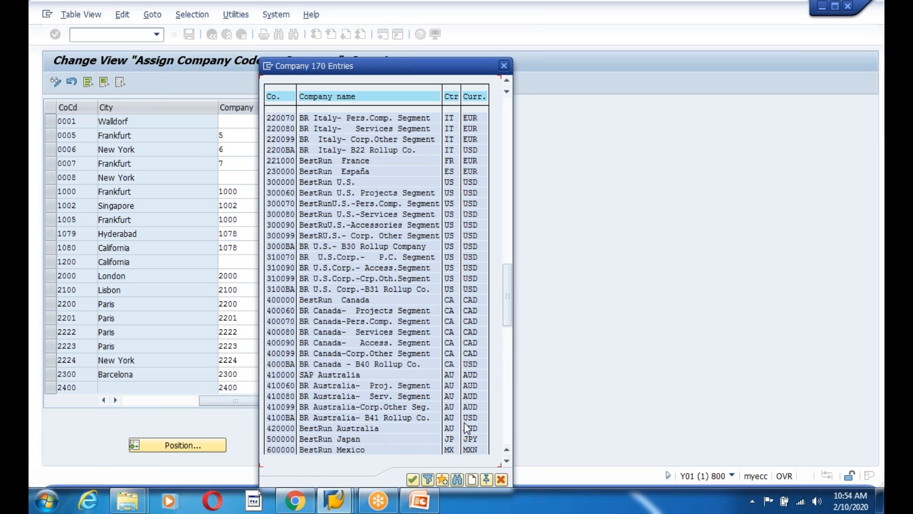
pyautogui.click(457, 479)
pyautogui.write('12000')
pyautogui.press('Return')
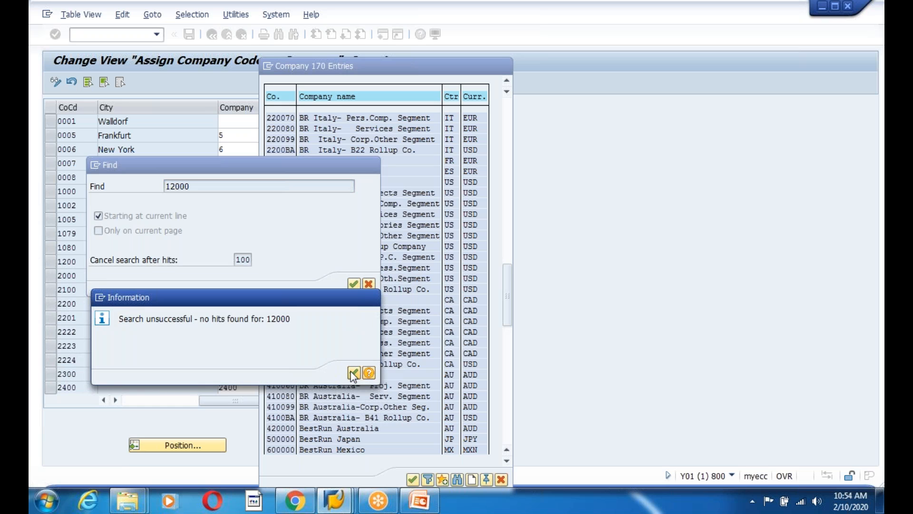
pyautogui.click(352, 373)
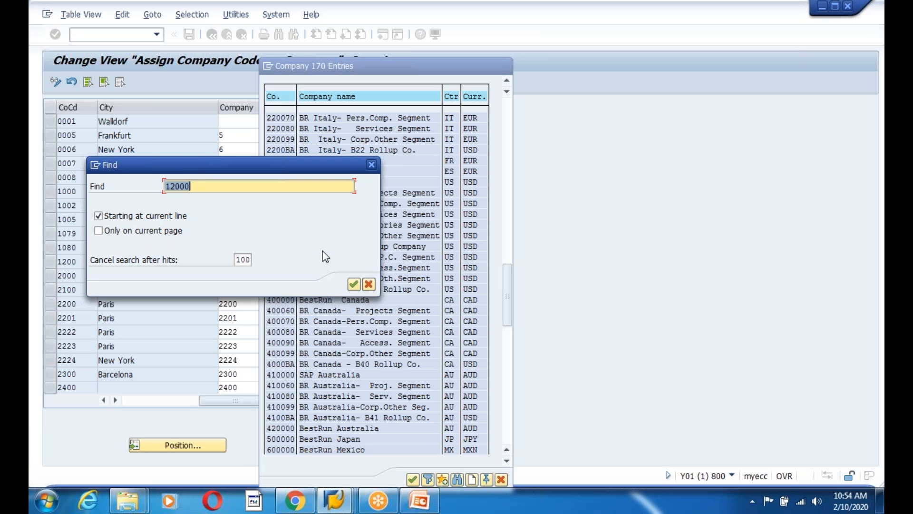
pyautogui.press('Return')
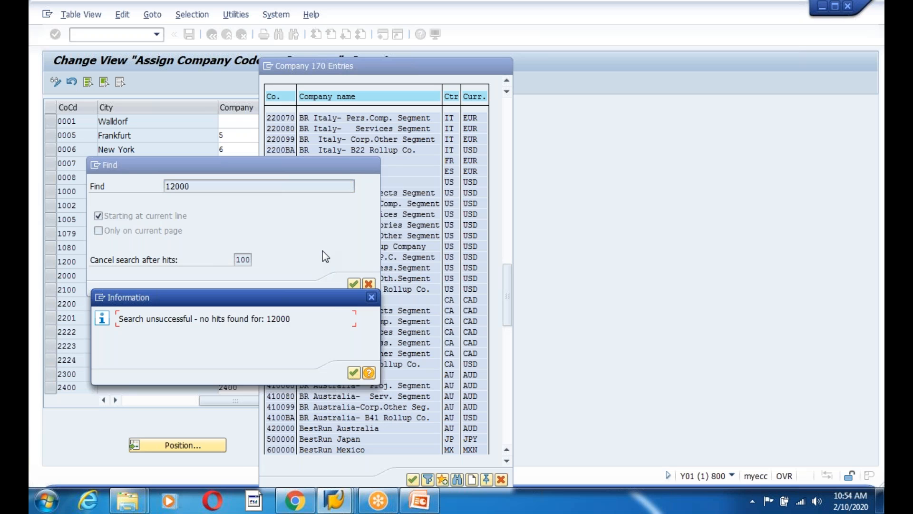
pyautogui.click(353, 372)
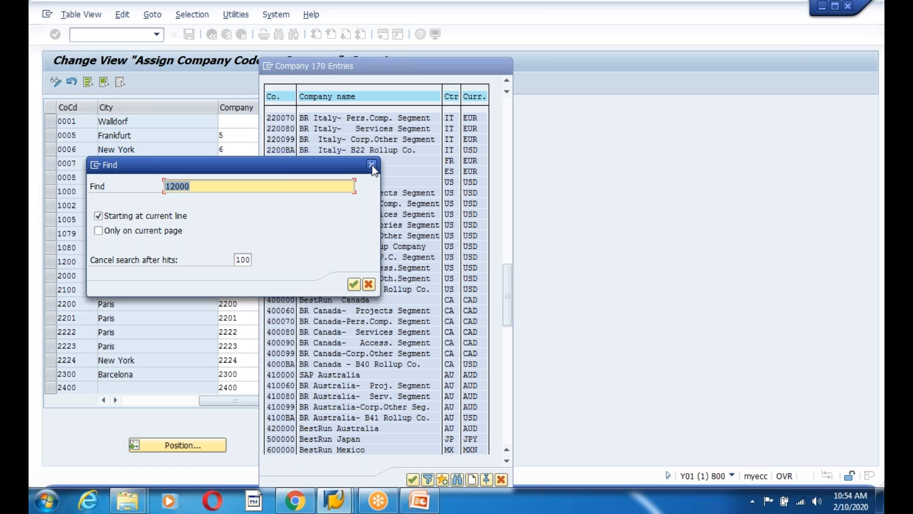
# Correct the search term to 120000 and rerun the search in the company list
pyautogui.click(213, 186)
pyautogui.write('0')
pyautogui.press('Return')
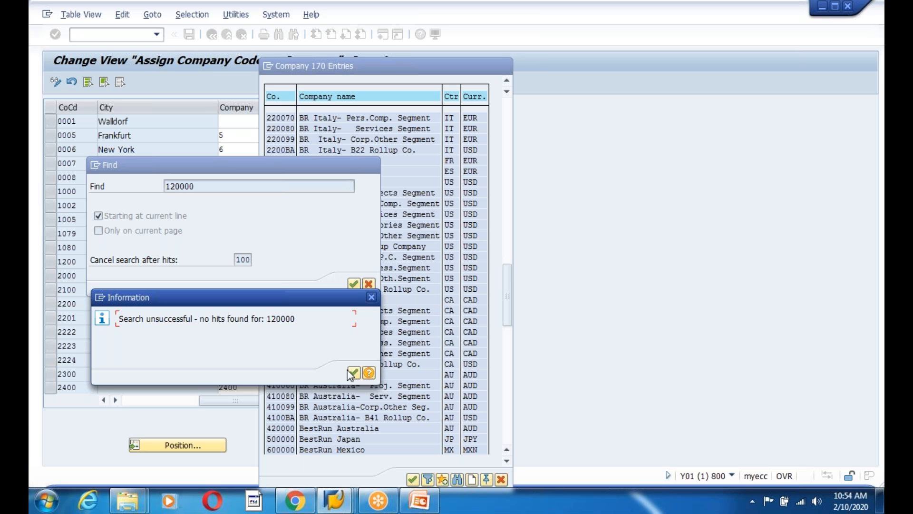
pyautogui.click(352, 372)
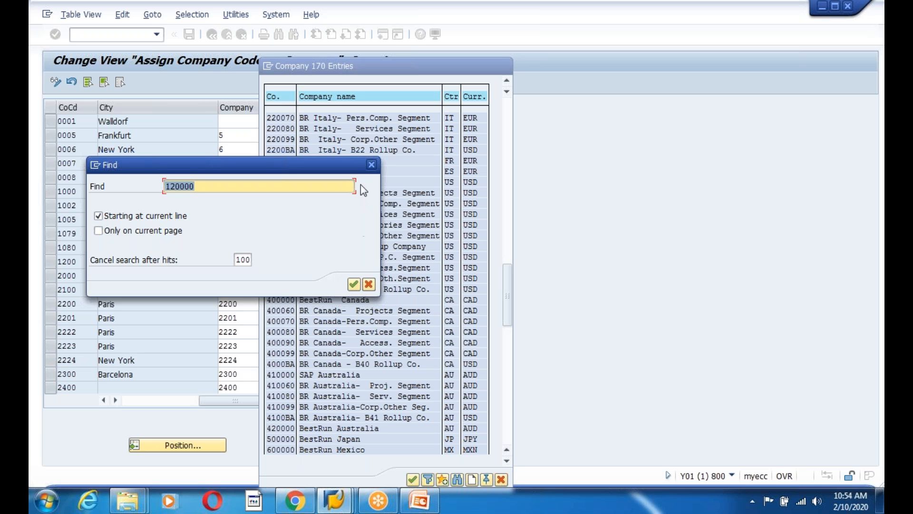
pyautogui.click(372, 165)
pyautogui.moveTo(506, 295); pyautogui.dragTo(515, 95)
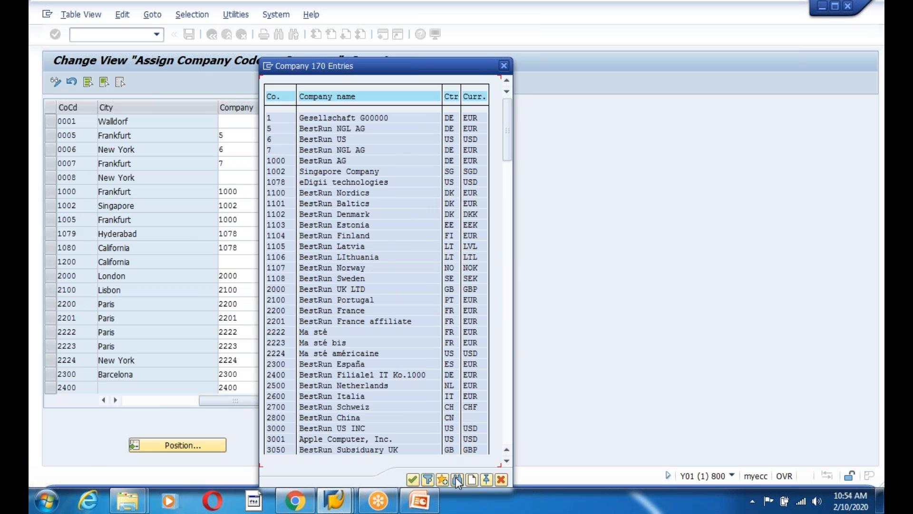
pyautogui.click(457, 480)
pyautogui.press('Return')
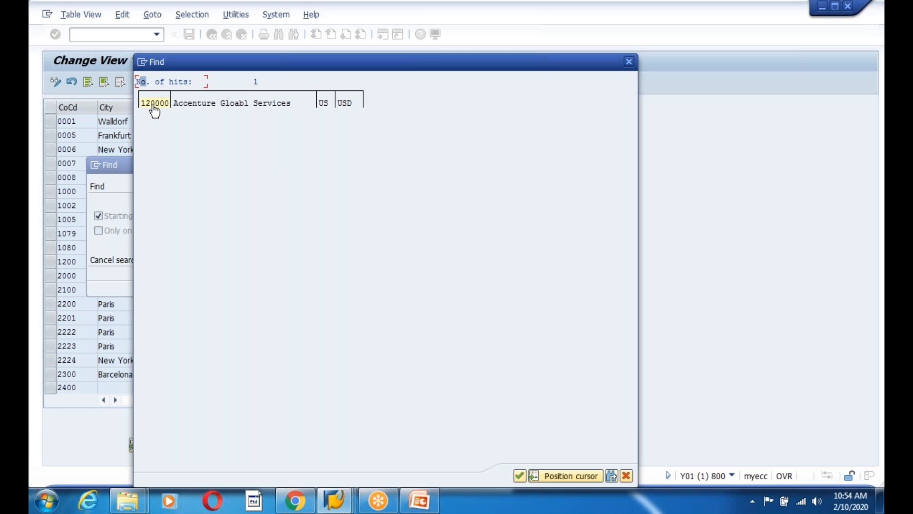
# Assign company 120000 to company code 1200 and save it under the FICO customizing request
pyautogui.click(154, 106)
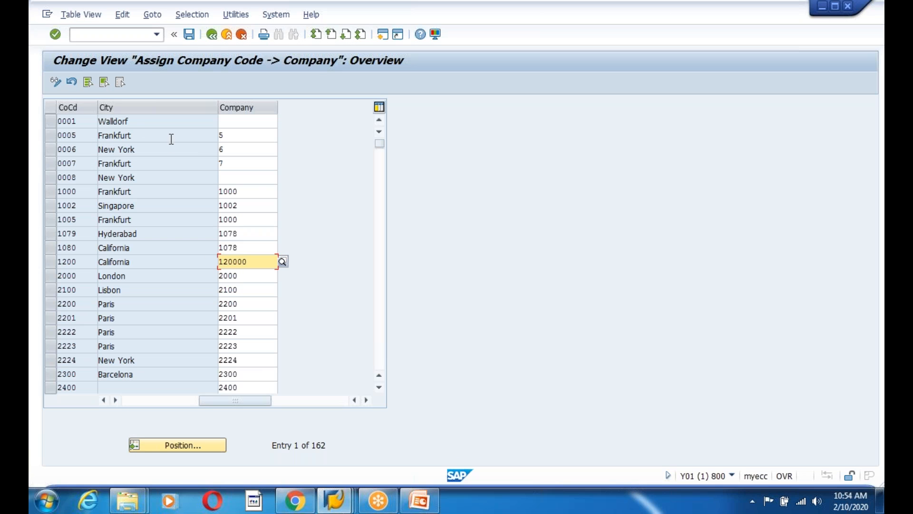
pyautogui.click(189, 35)
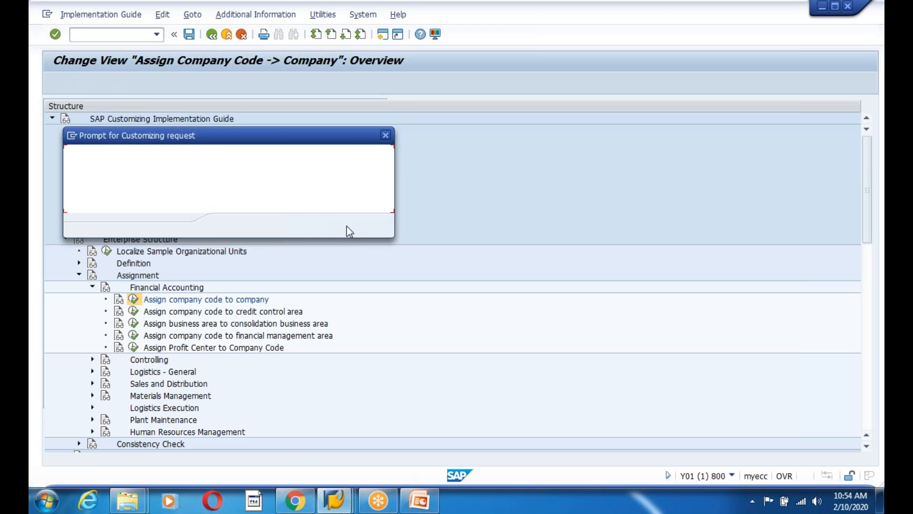
pyautogui.click(307, 227)
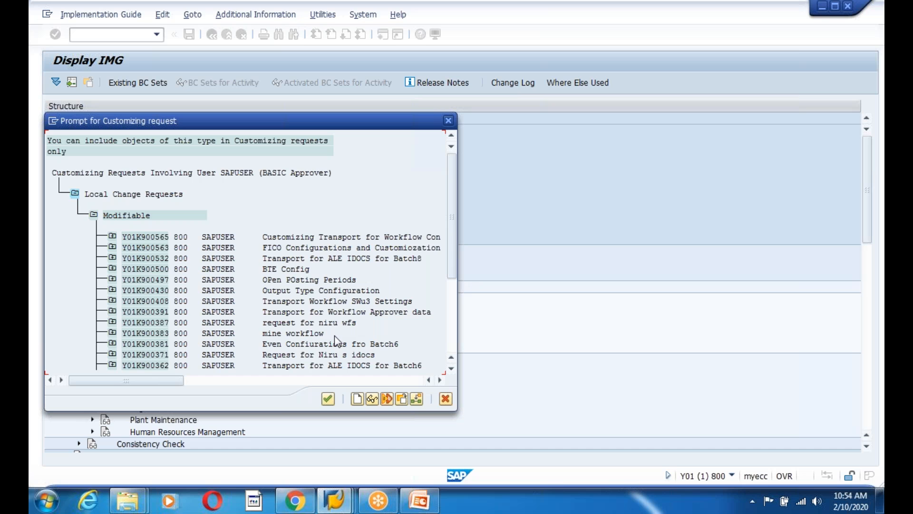
pyautogui.doubleClick(150, 246)
pyautogui.click(230, 226)
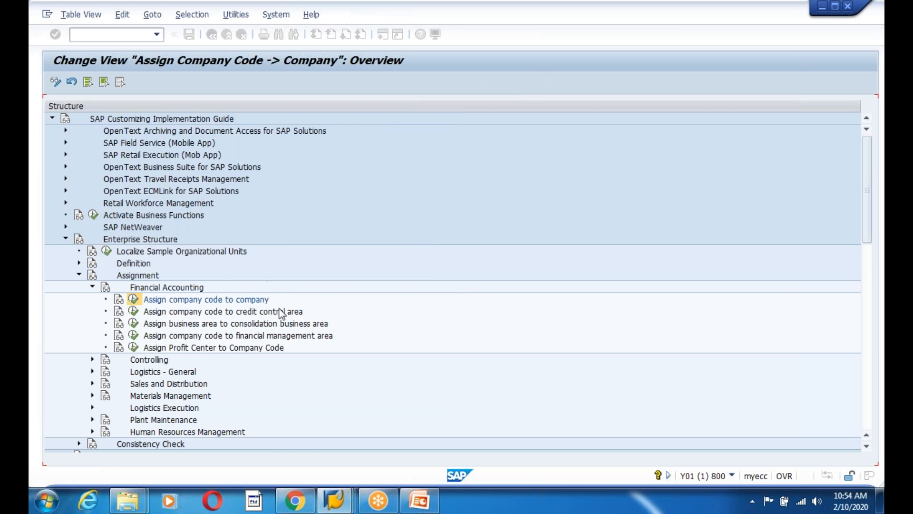
# Return to the IMG and expand Definition > Financial Accounting under Enterprise Structure
pyautogui.click(214, 38)
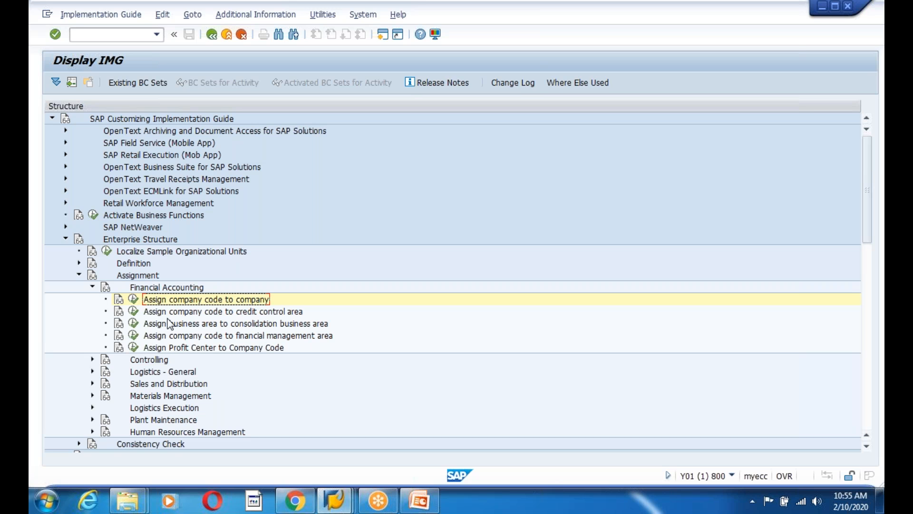
pyautogui.click(79, 263)
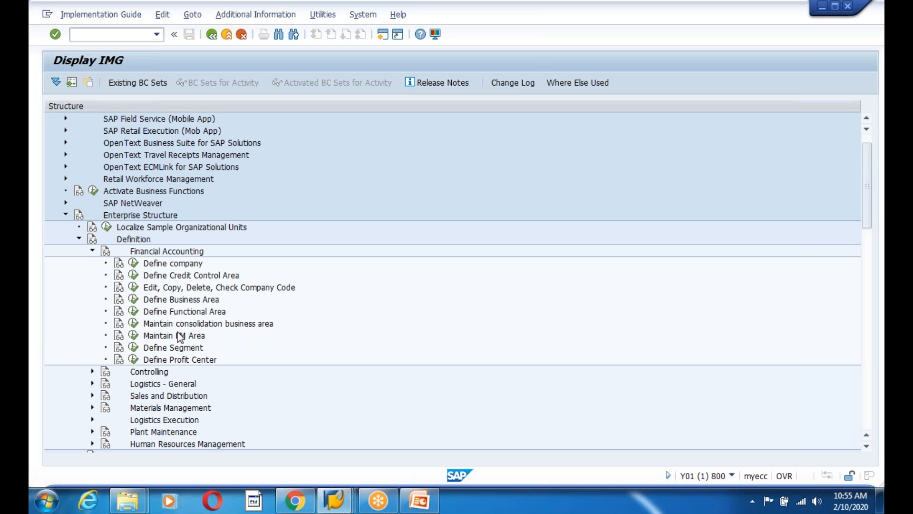
pyautogui.click(92, 252)
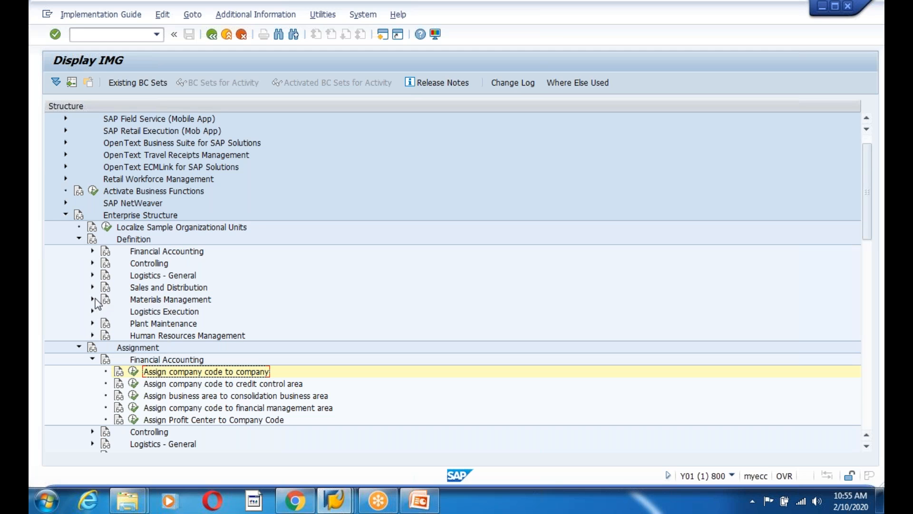
pyautogui.click(92, 251)
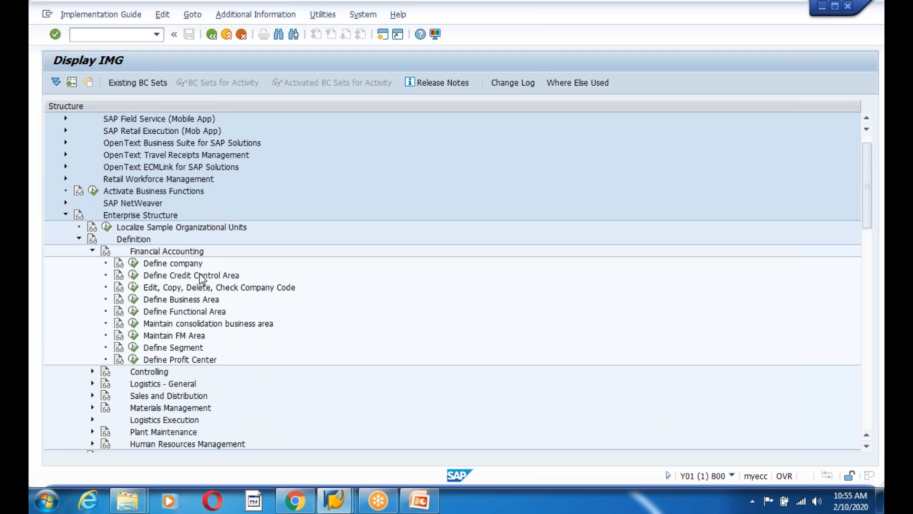
# In Define Credit Control Area, add a new entry 1200 with currency USD
pyautogui.click(134, 275)
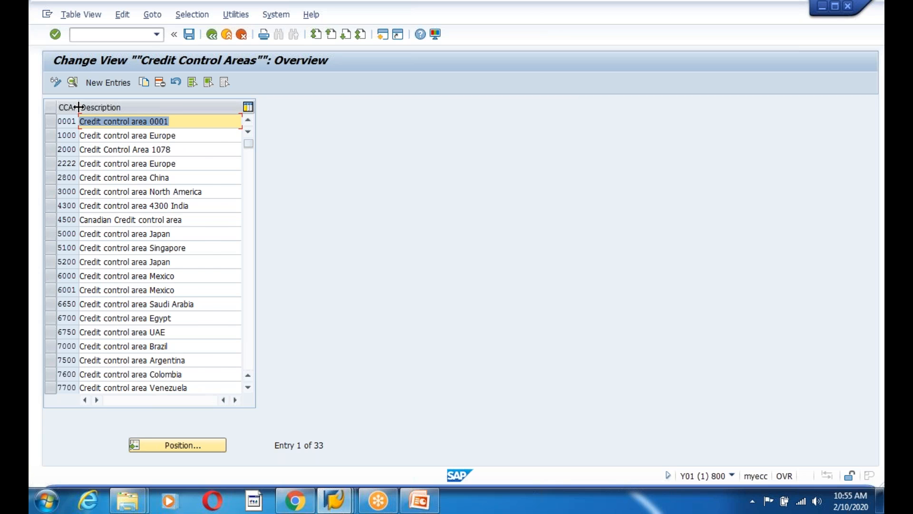
pyautogui.moveTo(78, 107); pyautogui.dragTo(125, 107)
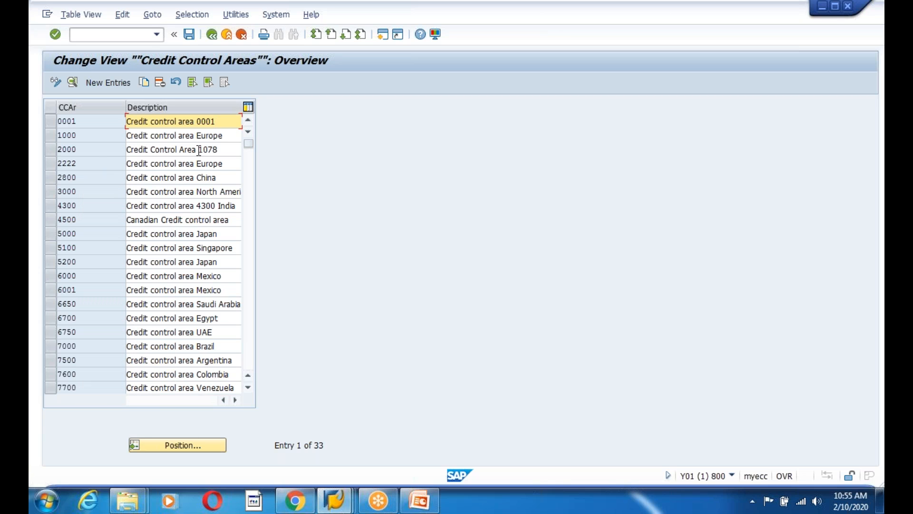
pyautogui.click(201, 122)
pyautogui.moveTo(77, 121); pyautogui.dragTo(44, 122)
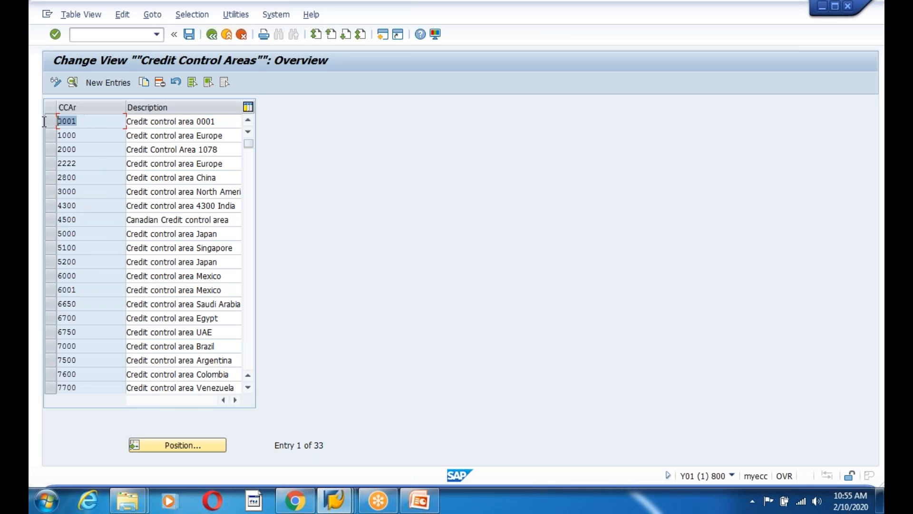
pyautogui.click(109, 82)
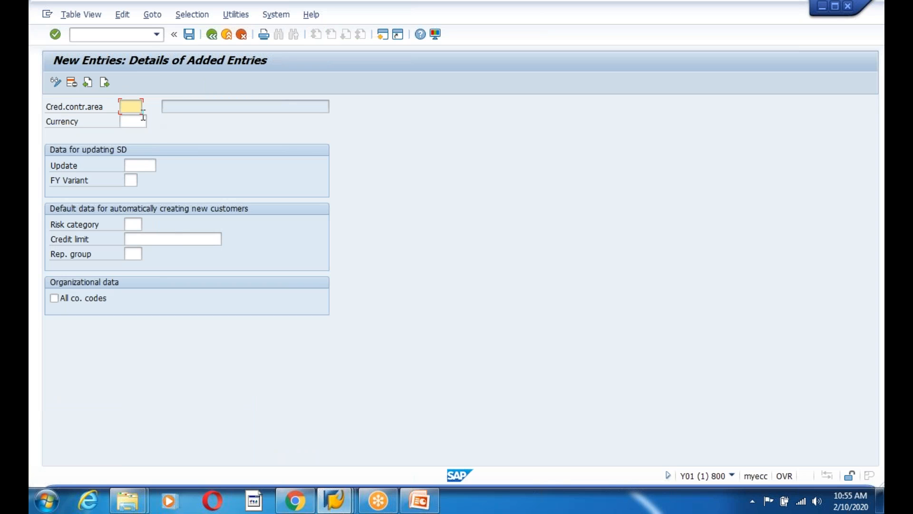
pyautogui.write('1200')
pyautogui.press('Tab')
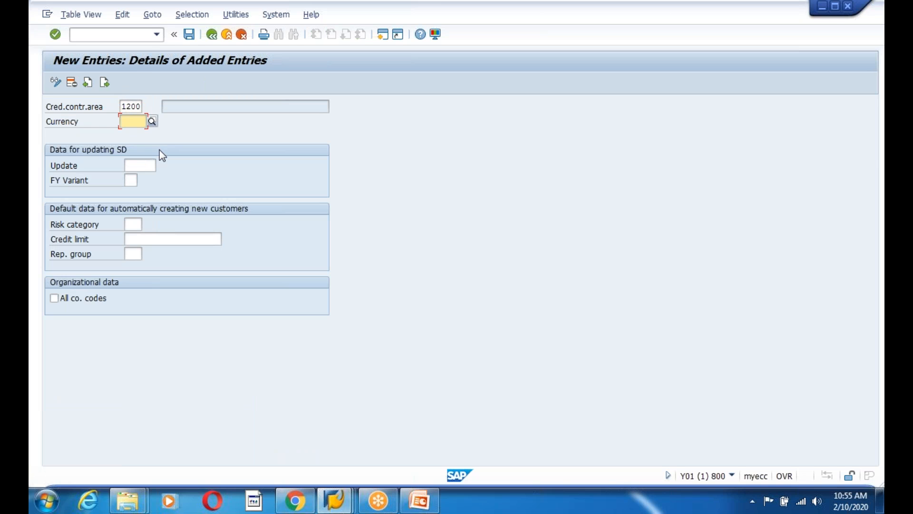
pyautogui.write('USD')
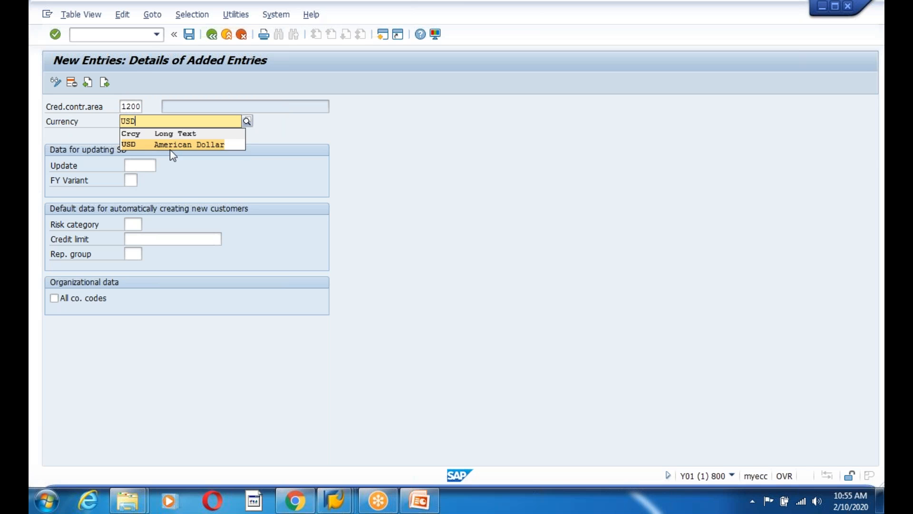
pyautogui.click(170, 146)
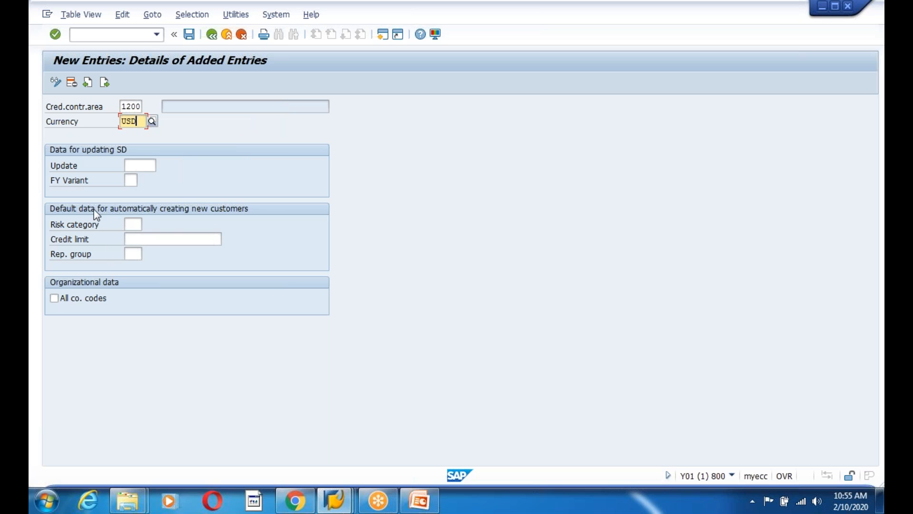
# Give area 1200 a credit limit of 99999, check risk category values, and save
pyautogui.click(135, 224)
pyautogui.click(134, 239)
pyautogui.click(135, 227)
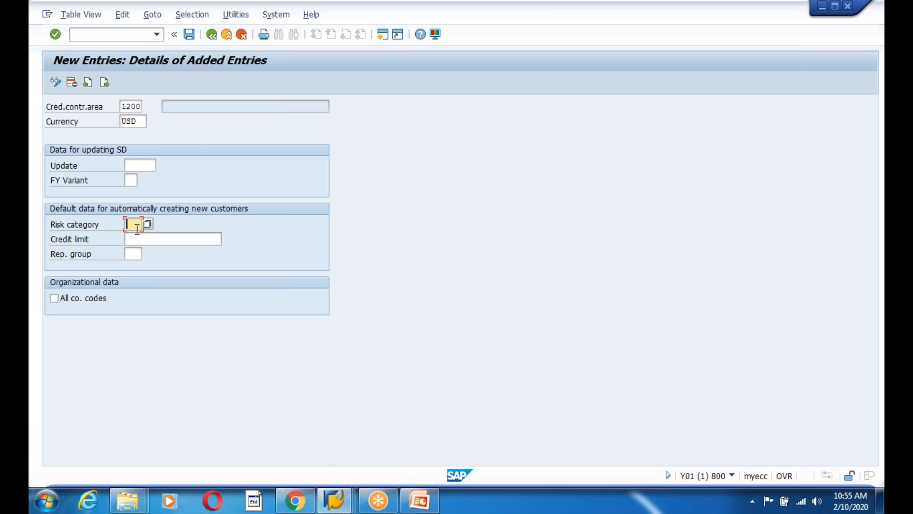
pyautogui.click(139, 242)
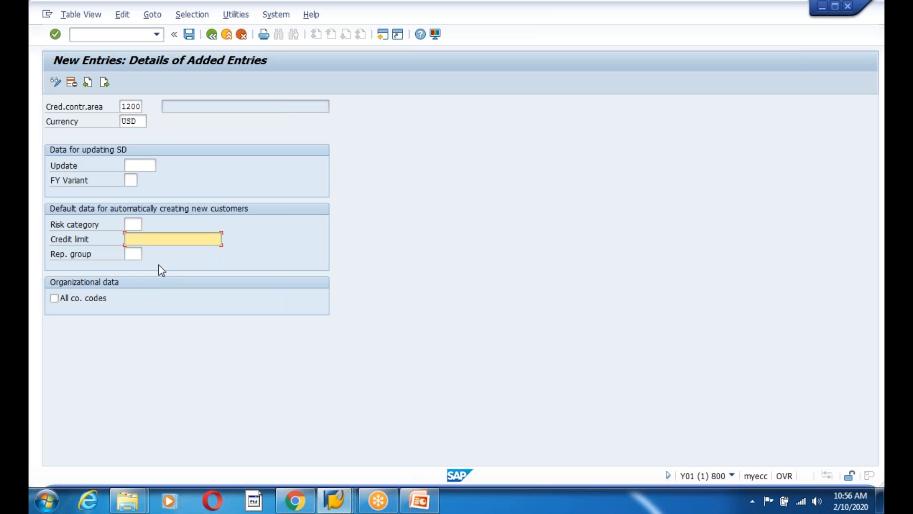
pyautogui.write('99999')
pyautogui.click(138, 254)
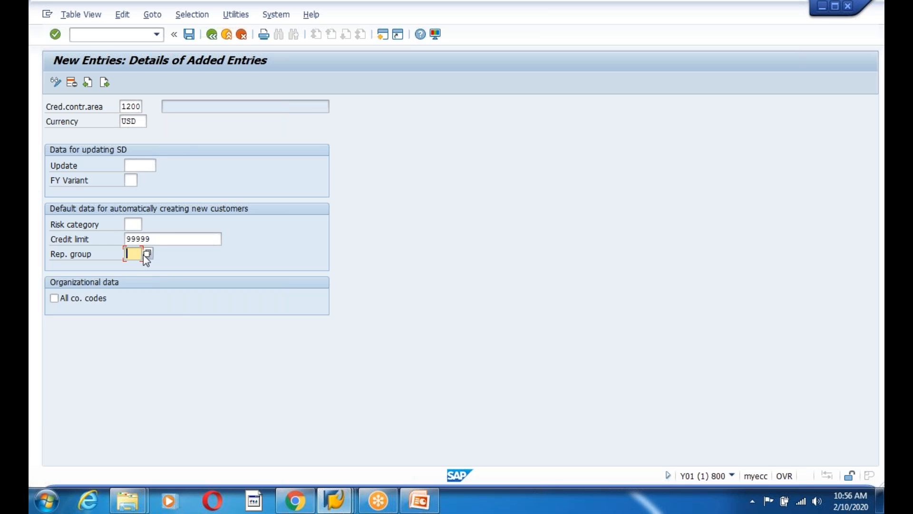
pyautogui.moveTo(159, 239); pyautogui.dragTo(102, 237)
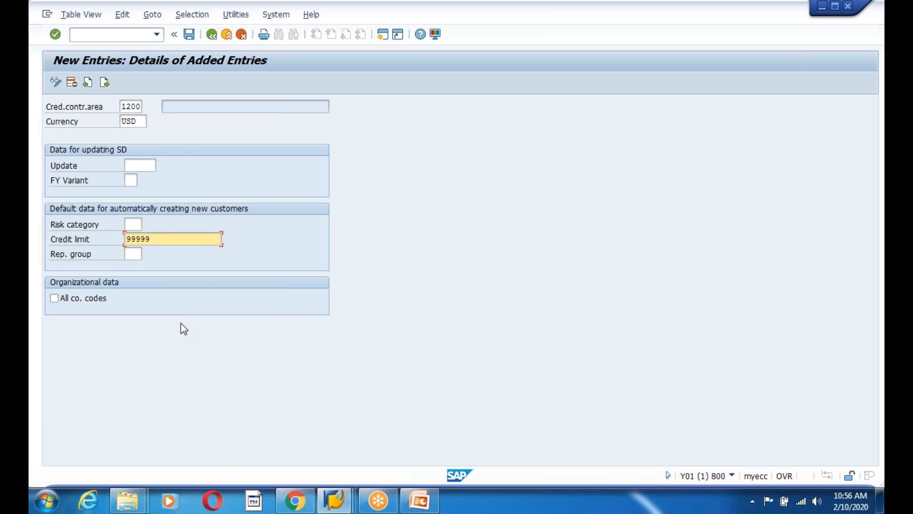
pyautogui.click(133, 224)
pyautogui.click(147, 224)
pyautogui.click(400, 402)
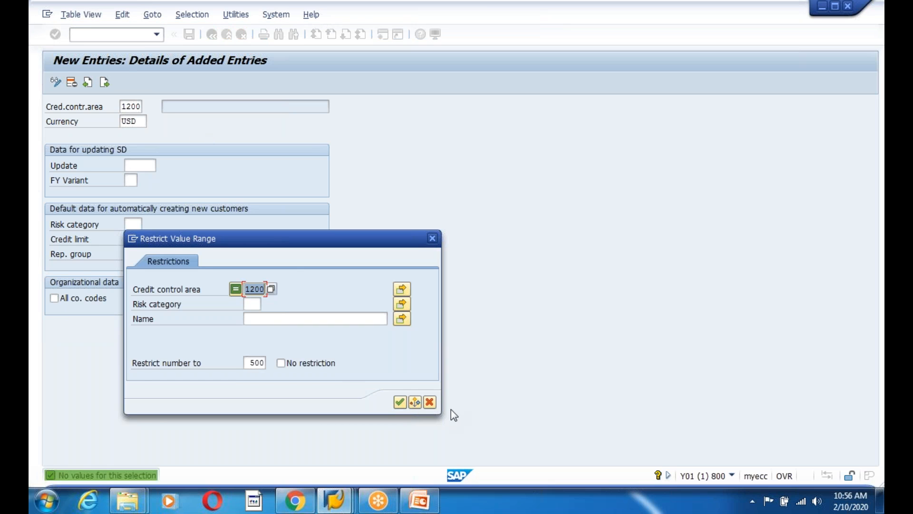
pyautogui.click(430, 403)
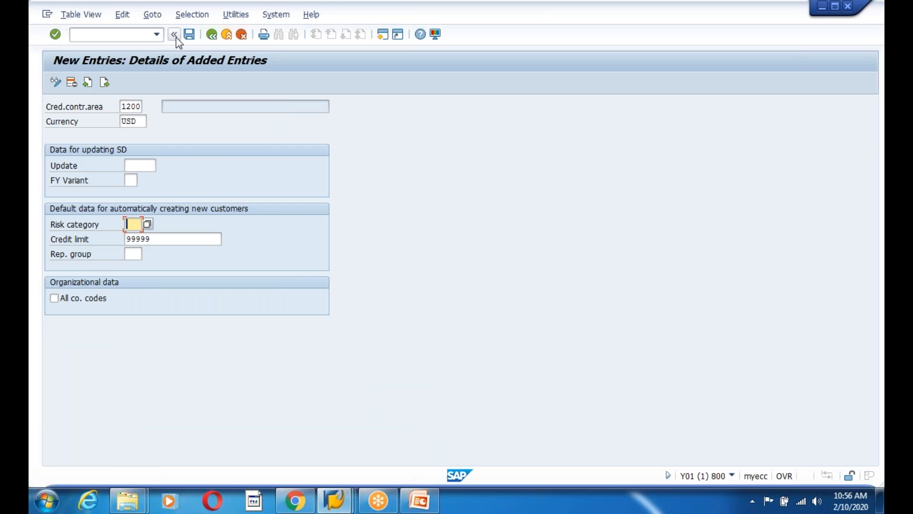
pyautogui.click(189, 34)
# Describe area 1200 as 'Credit Control Areas for Ccode 1200', save it, and go back to the IMG
pyautogui.click(230, 224)
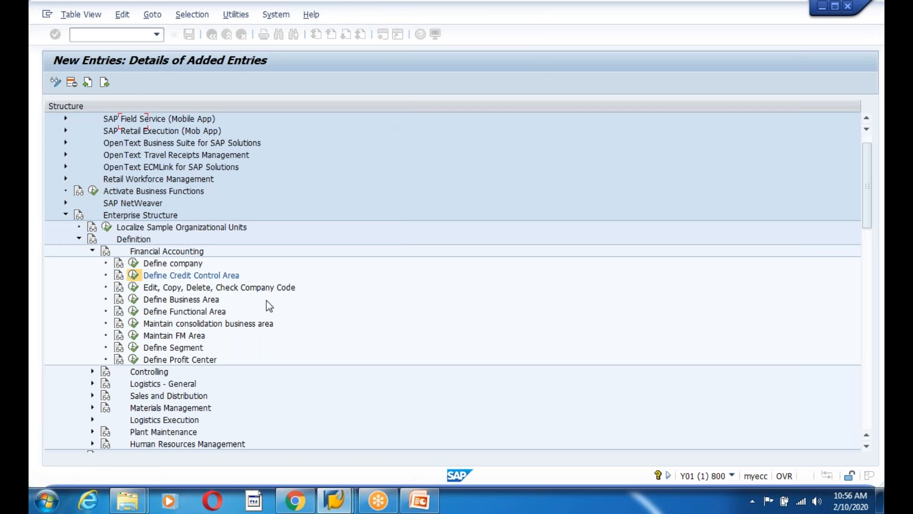
pyautogui.click(211, 34)
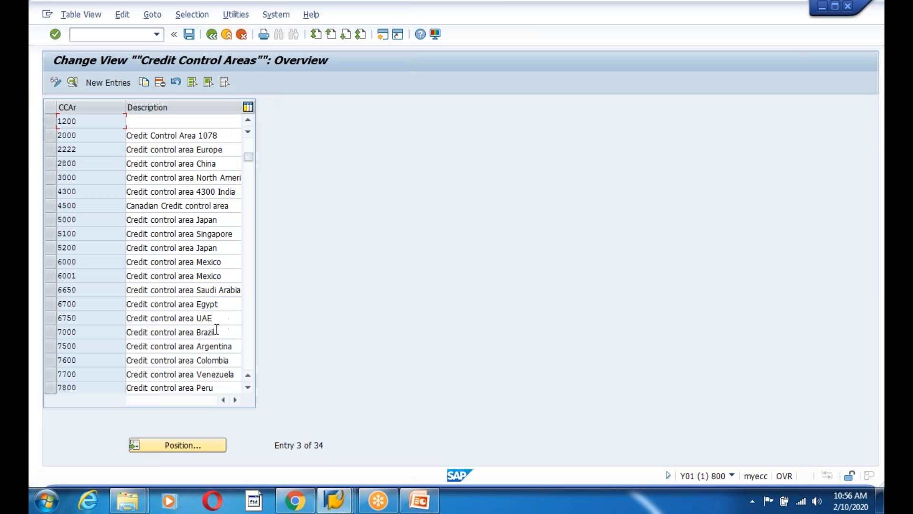
pyautogui.moveTo(92, 126); pyautogui.dragTo(44, 124)
pyautogui.click(167, 122)
pyautogui.write('Credit Control Arae')
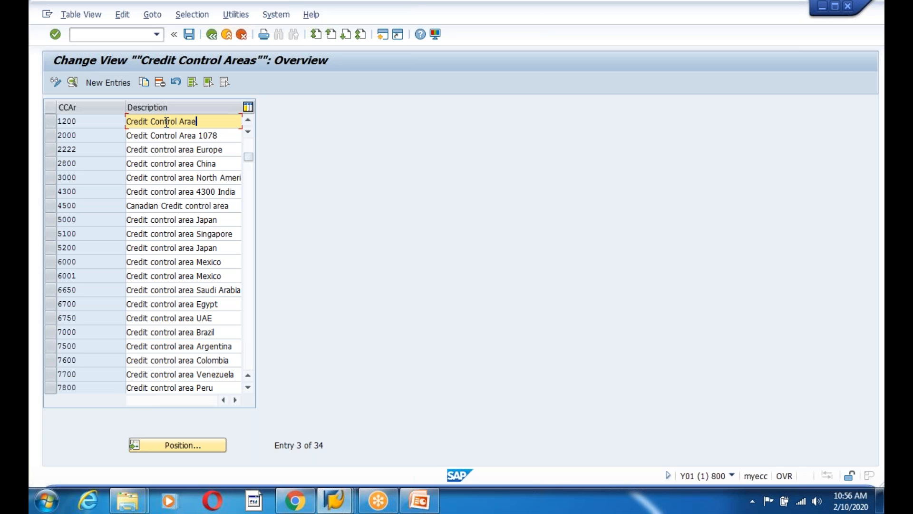
pyautogui.press('BackSpace')
pyautogui.write('eas for Ccode 1200')
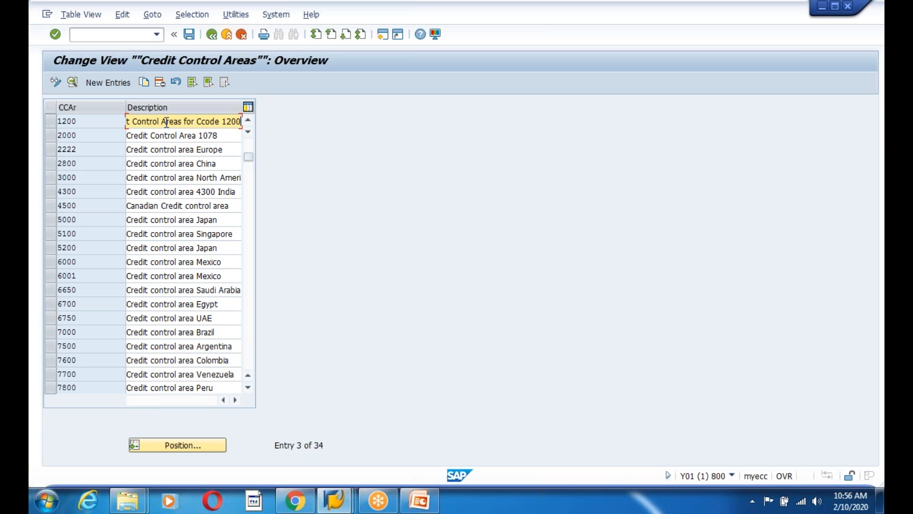
pyautogui.click(189, 34)
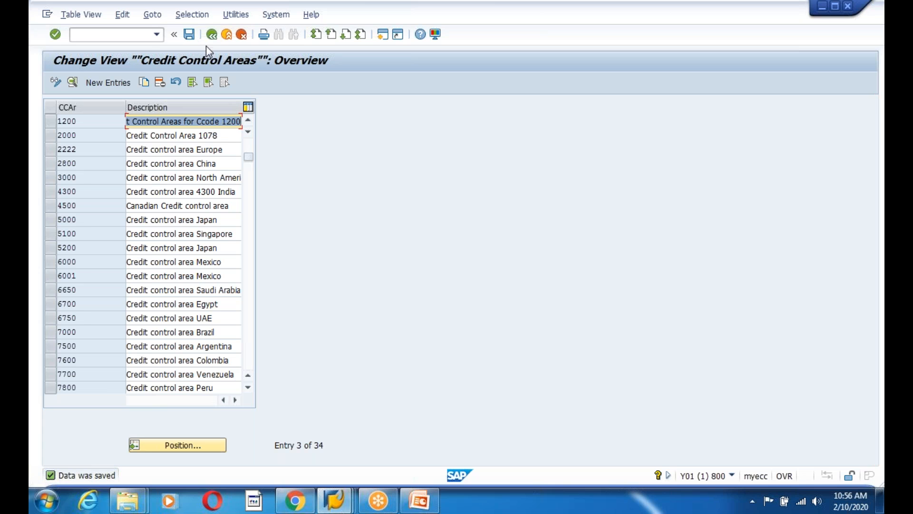
pyautogui.click(211, 34)
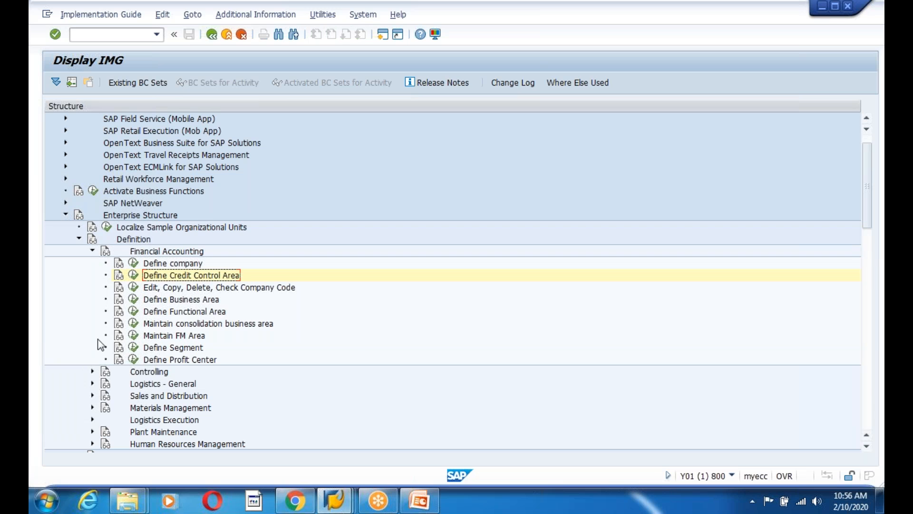
pyautogui.scroll(-2, 309, 370)
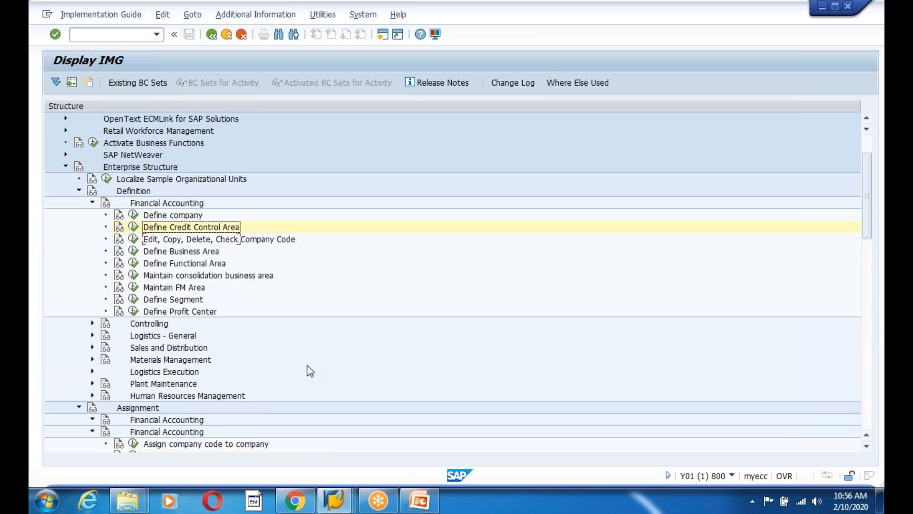
pyautogui.scroll(-3, 310, 371)
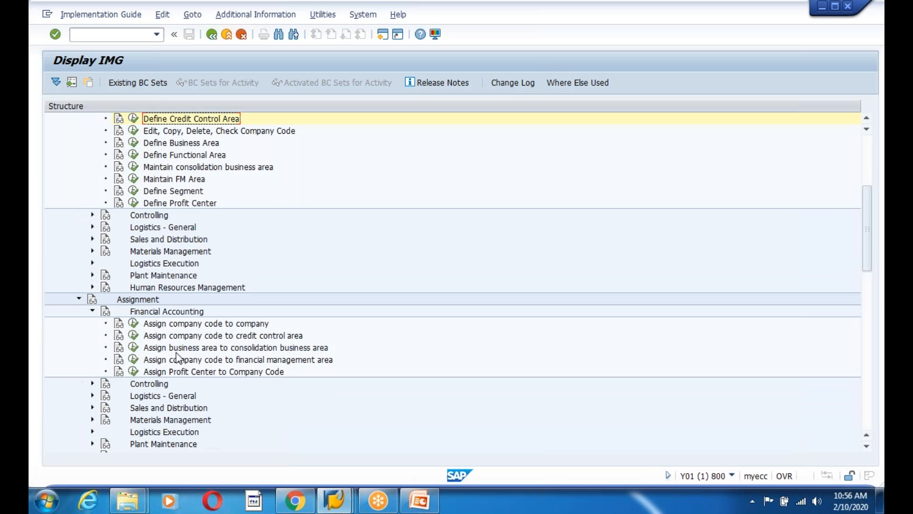
# Set credit control area 1200 for company code 1200 from the F4 list and save with Ctrl+S
pyautogui.click(134, 335)
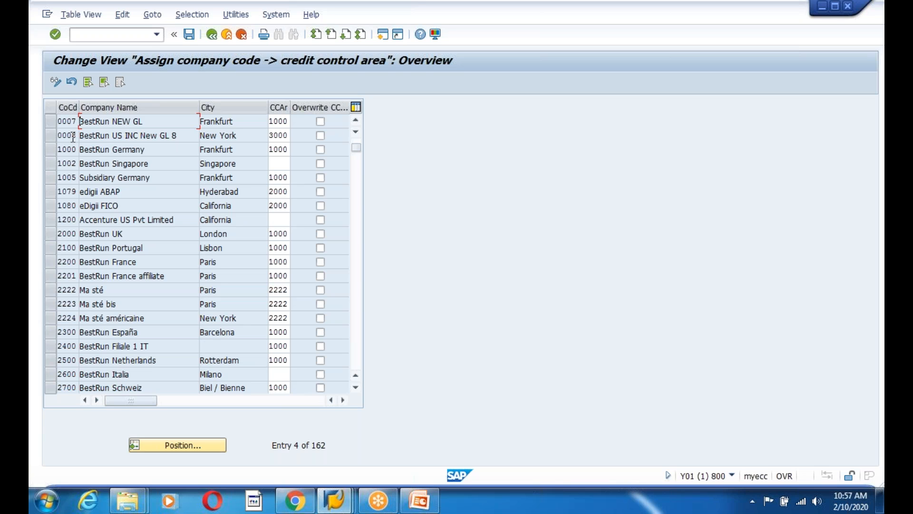
pyautogui.click(66, 234)
pyautogui.click(276, 220)
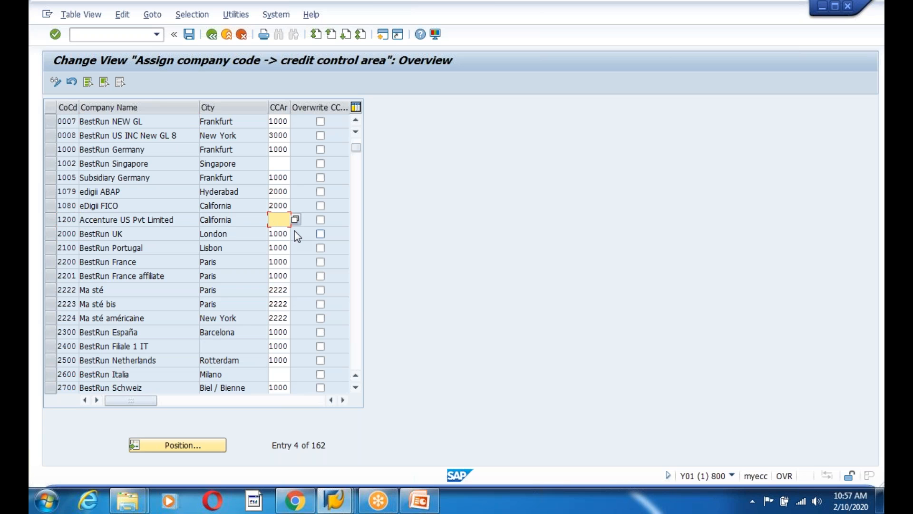
pyautogui.press('F4')
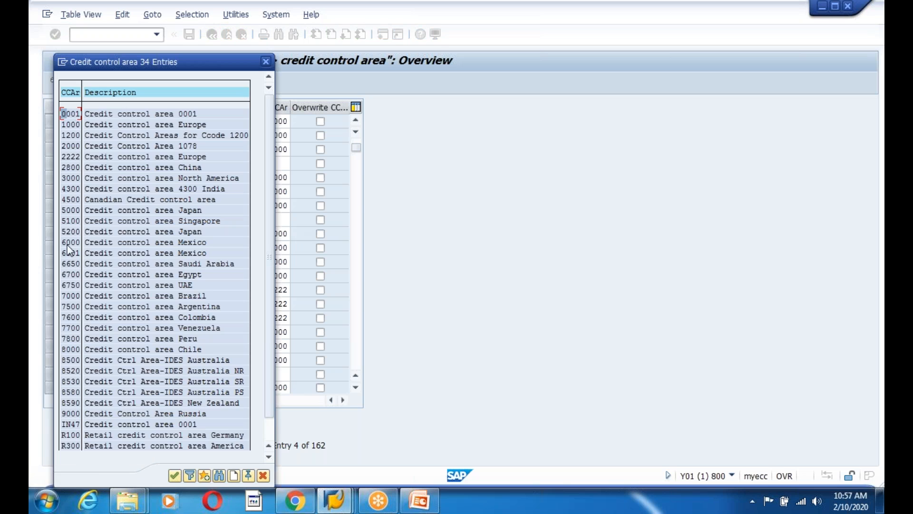
pyautogui.moveTo(101, 135); pyautogui.dragTo(257, 135)
pyautogui.doubleClick(84, 137)
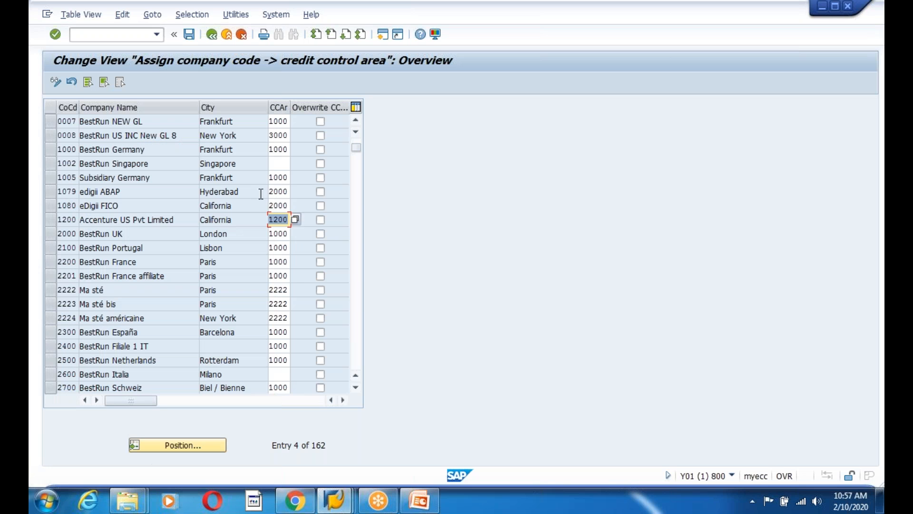
pyautogui.hotkey('ctrl', 's')
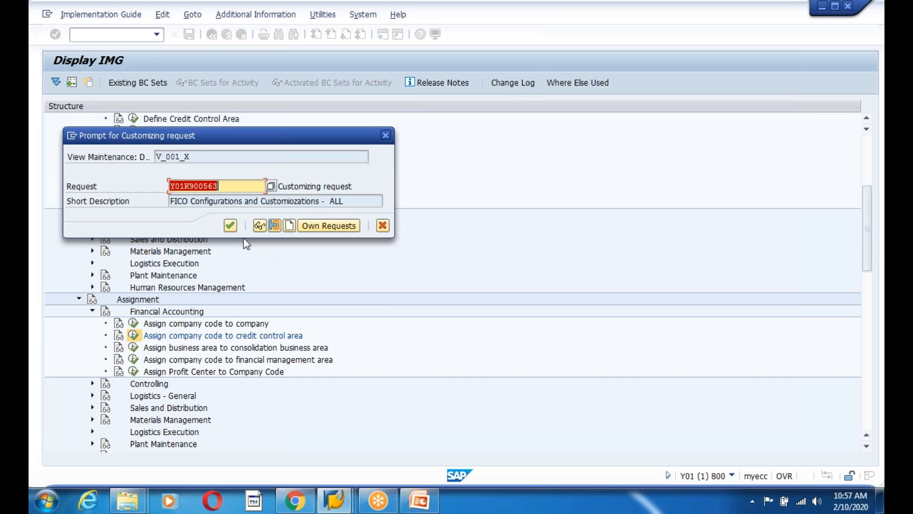
pyautogui.click(230, 226)
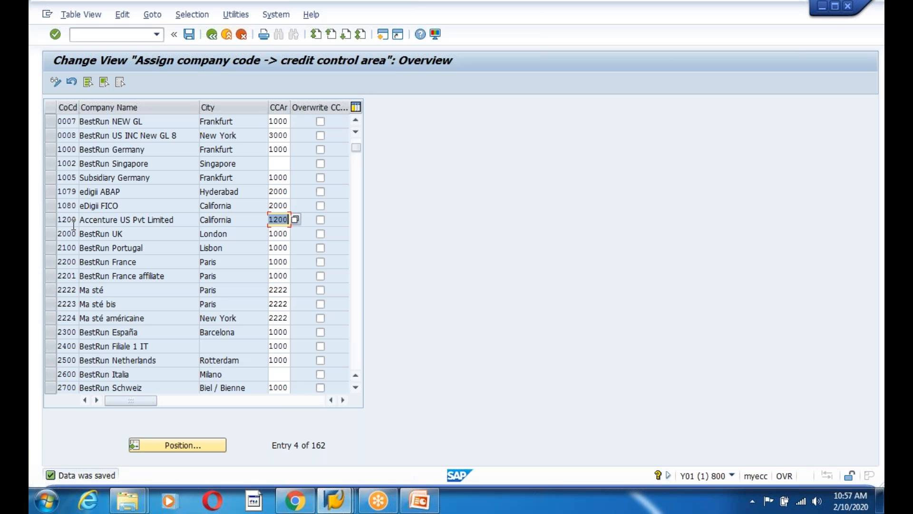
pyautogui.click(279, 219)
# Open the credit control area field help and drill into view V_001_X and table T001
pyautogui.press('F1')
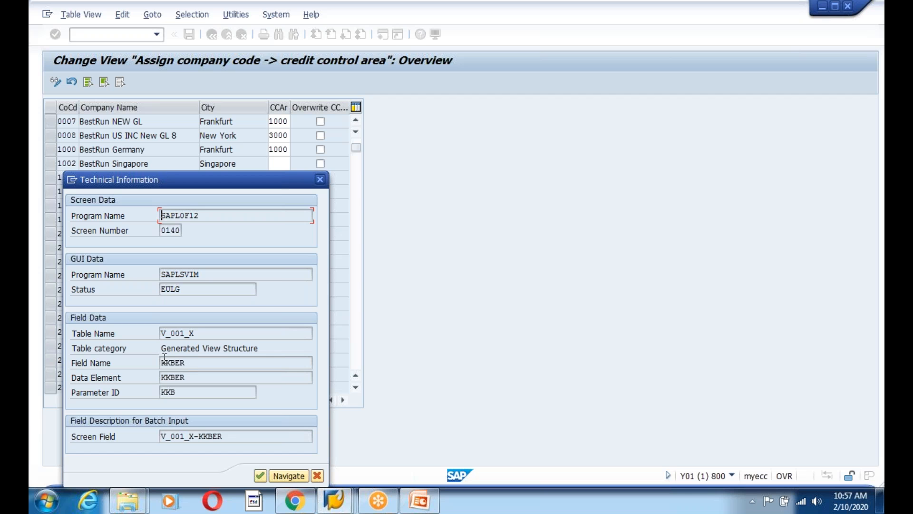
pyautogui.doubleClick(167, 334)
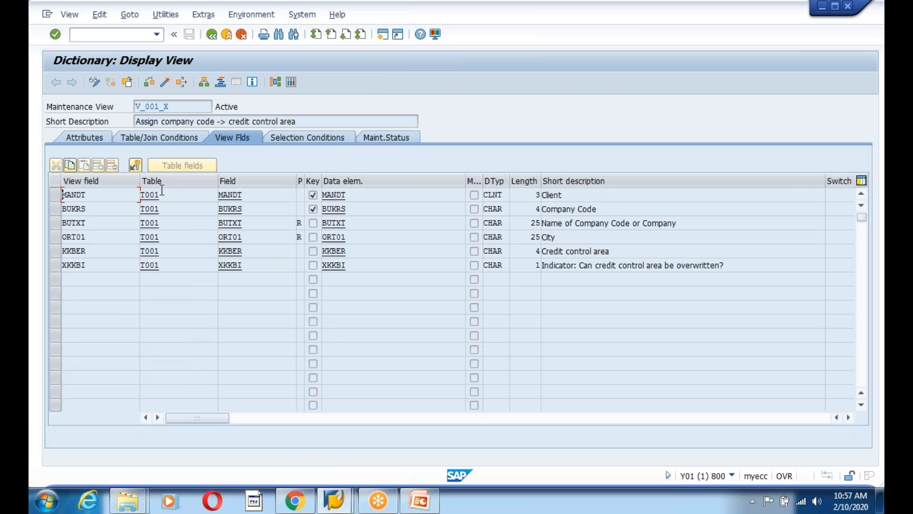
pyautogui.click(143, 138)
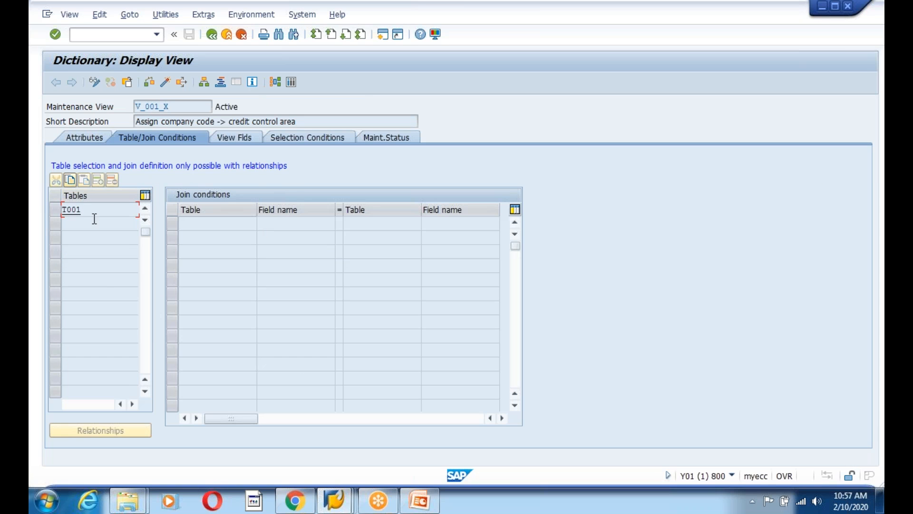
pyautogui.doubleClick(74, 209)
# Search T001's fields for 'credit' to find the credit control area field, then close the help
pyautogui.click(119, 277)
pyautogui.click(121, 337)
pyautogui.click(82, 349)
pyautogui.write('c')
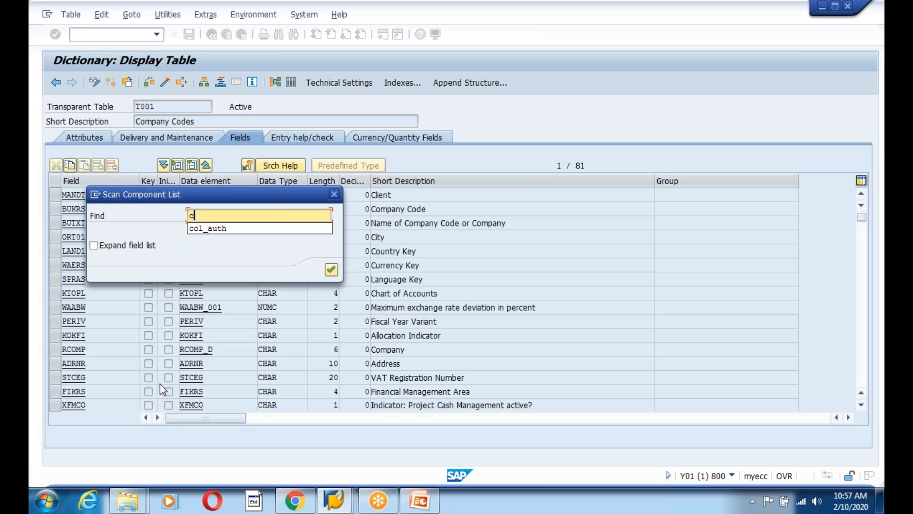
pyautogui.write('redit')
pyautogui.press('Return')
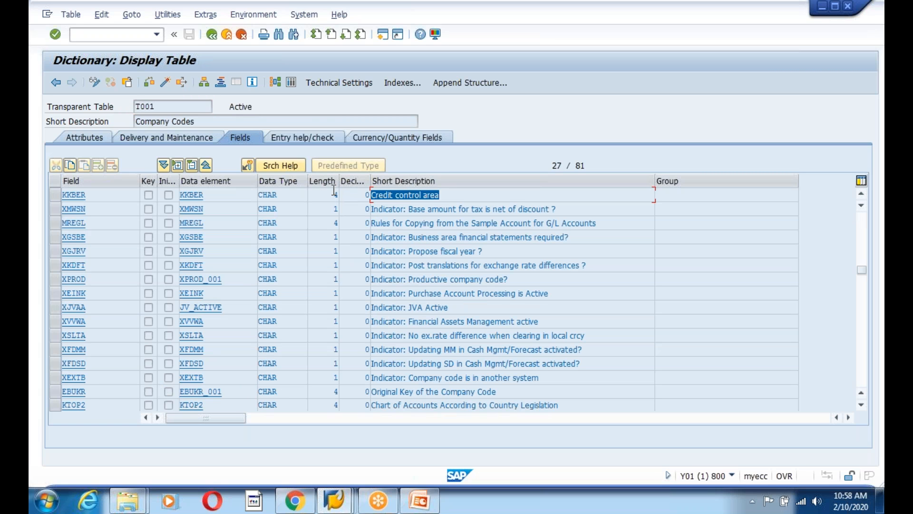
pyautogui.click(137, 106)
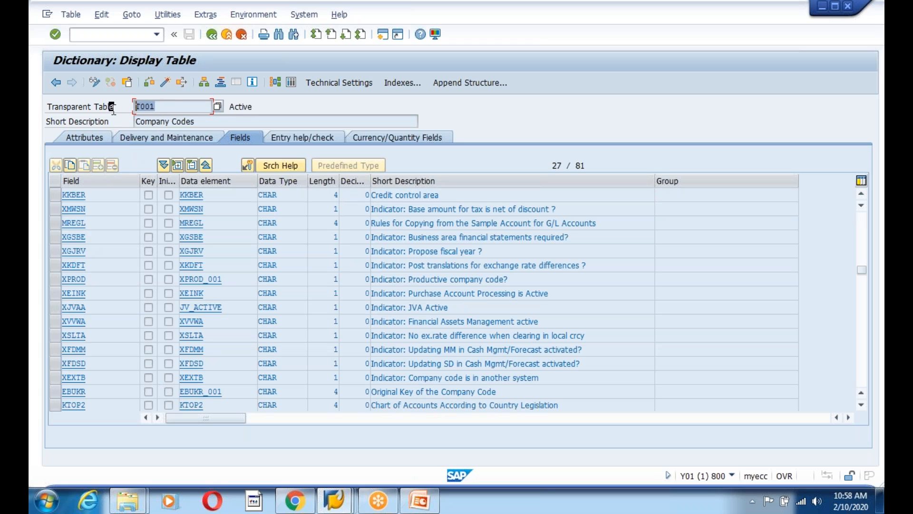
pyautogui.moveTo(93, 194); pyautogui.dragTo(45, 205)
pyautogui.click(43, 210)
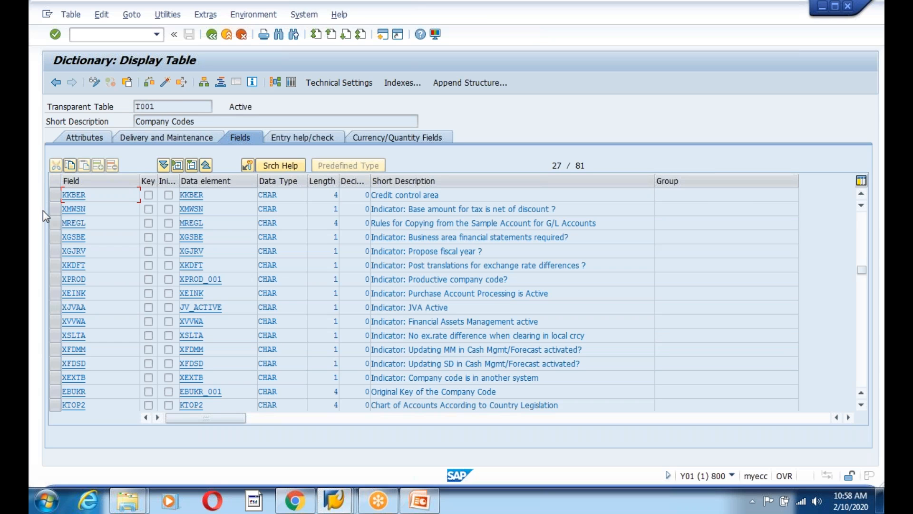
pyautogui.click(213, 38)
pyautogui.click(213, 38)
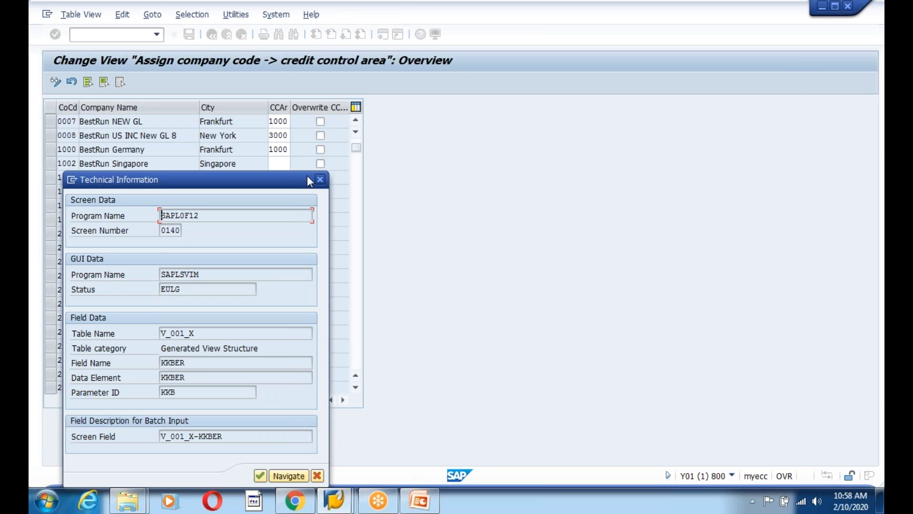
pyautogui.press('Escape')
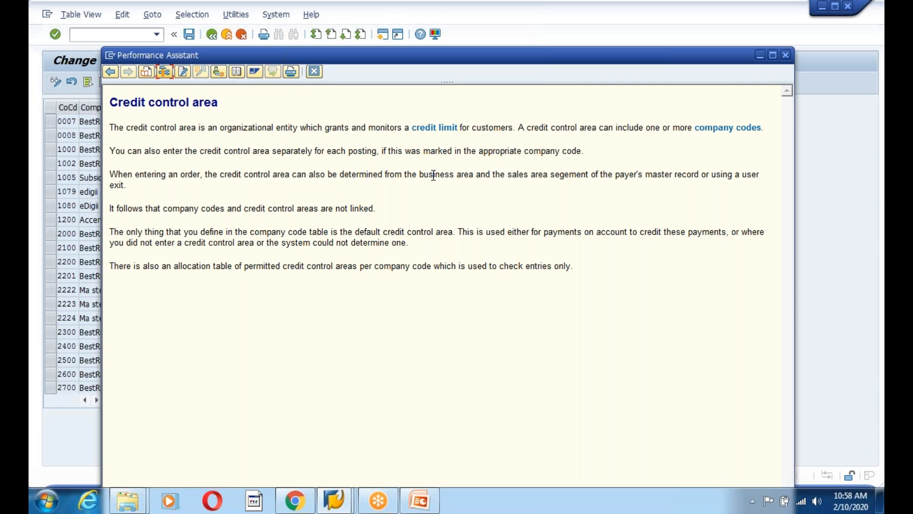
pyautogui.click(314, 72)
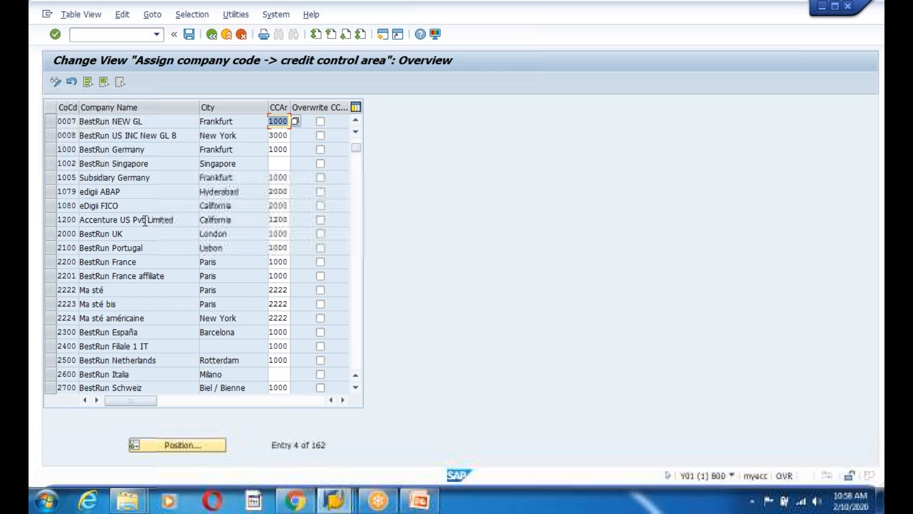
# Save the assignment table again and return to the IMG tree
pyautogui.click(189, 33)
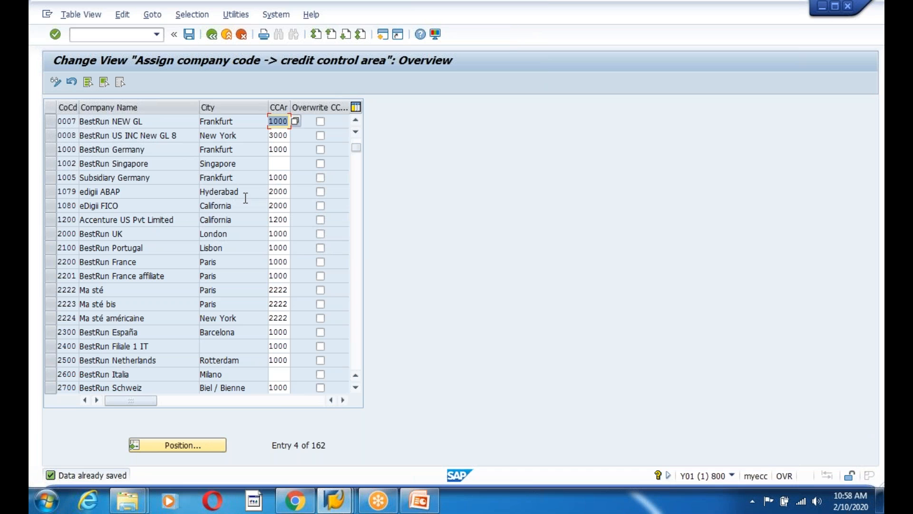
pyautogui.click(285, 123)
pyautogui.click(81, 121)
pyautogui.press('Tab')
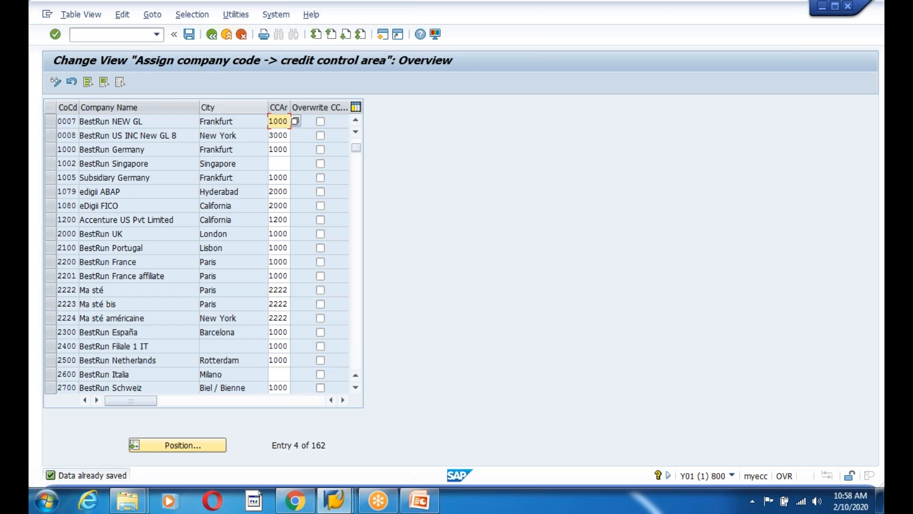
pyautogui.click(189, 35)
pyautogui.click(211, 36)
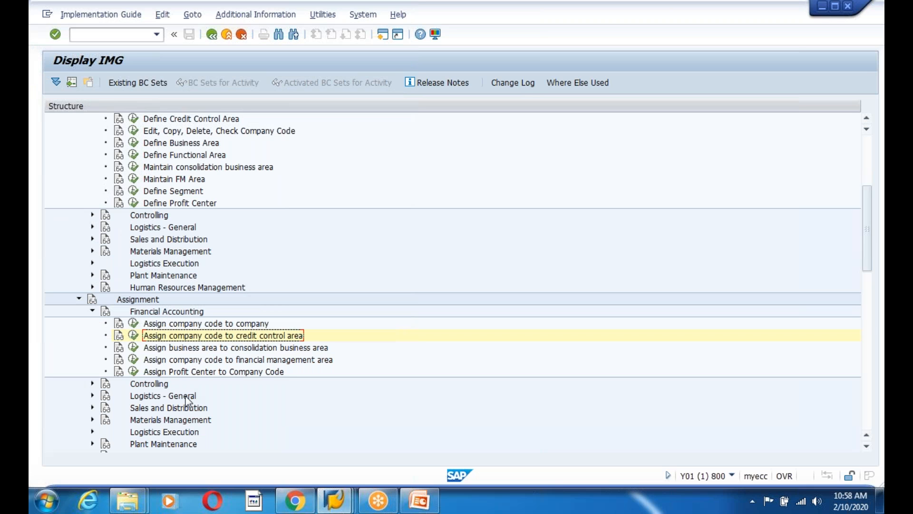
# Collapse the Definition and Assignment branches, then expand Financial Accounting (New)
pyautogui.scroll(3, 256, 400)
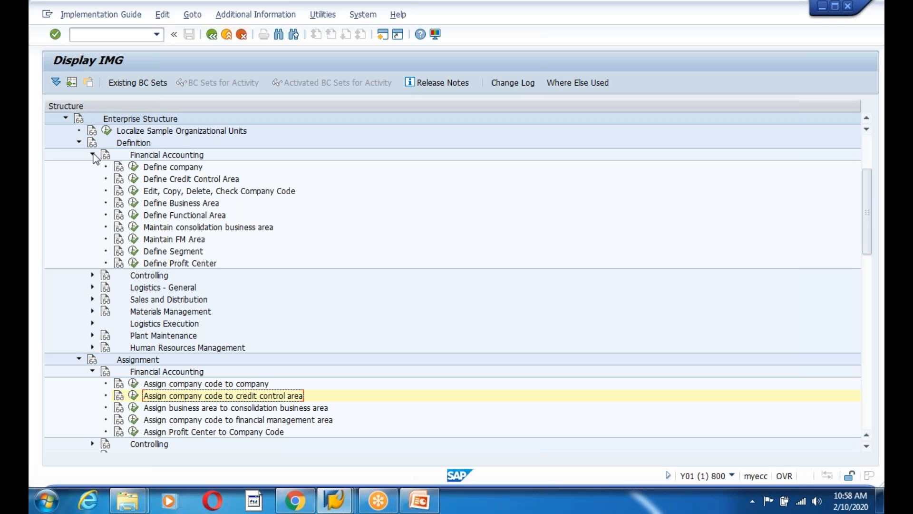
pyautogui.click(93, 156)
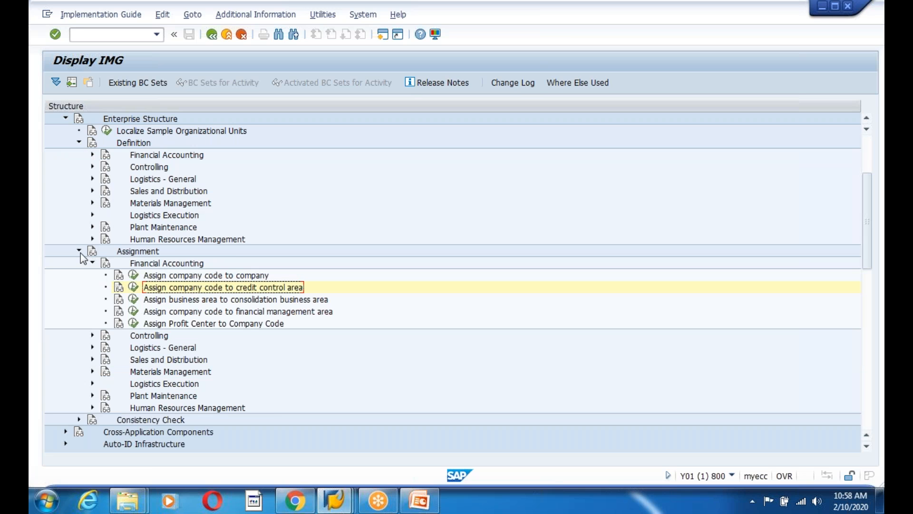
pyautogui.click(93, 155)
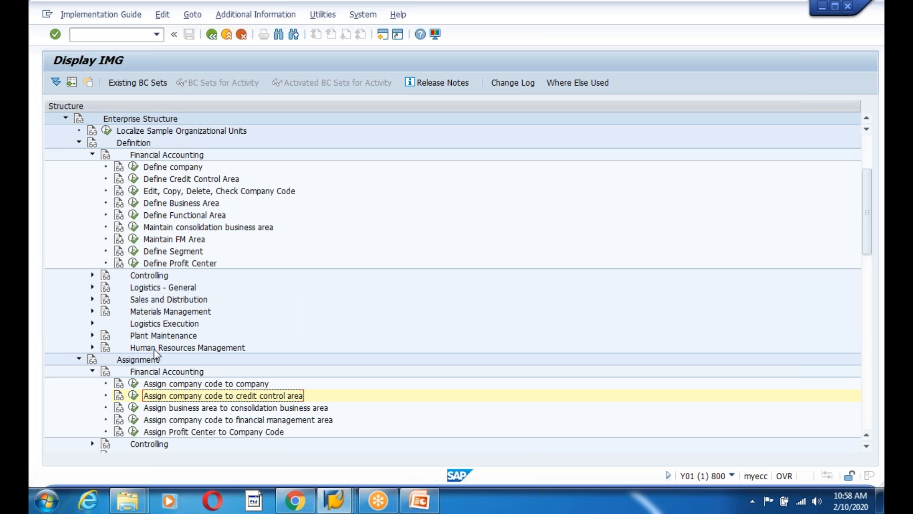
pyautogui.click(93, 154)
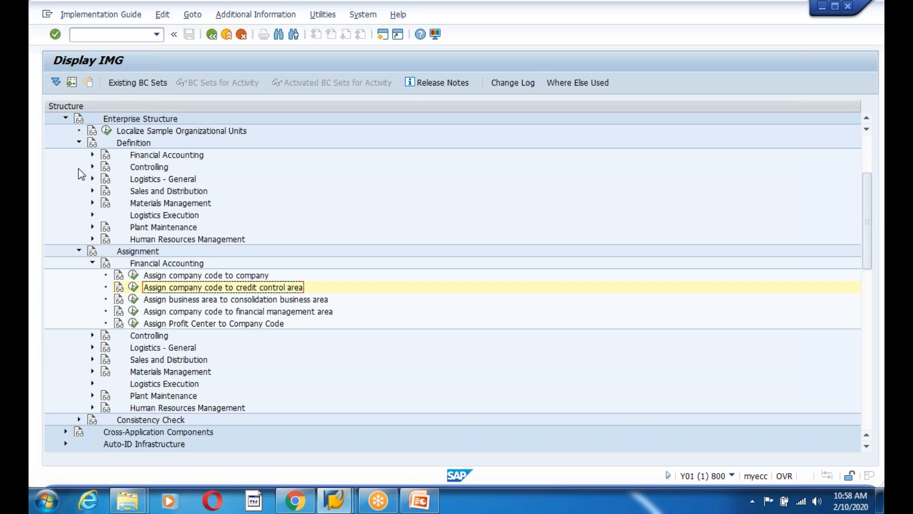
pyautogui.click(79, 143)
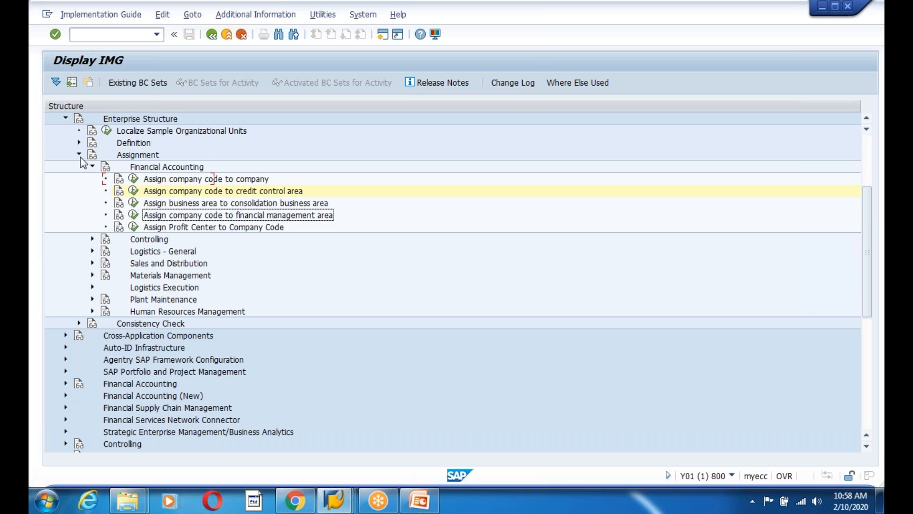
pyautogui.click(79, 155)
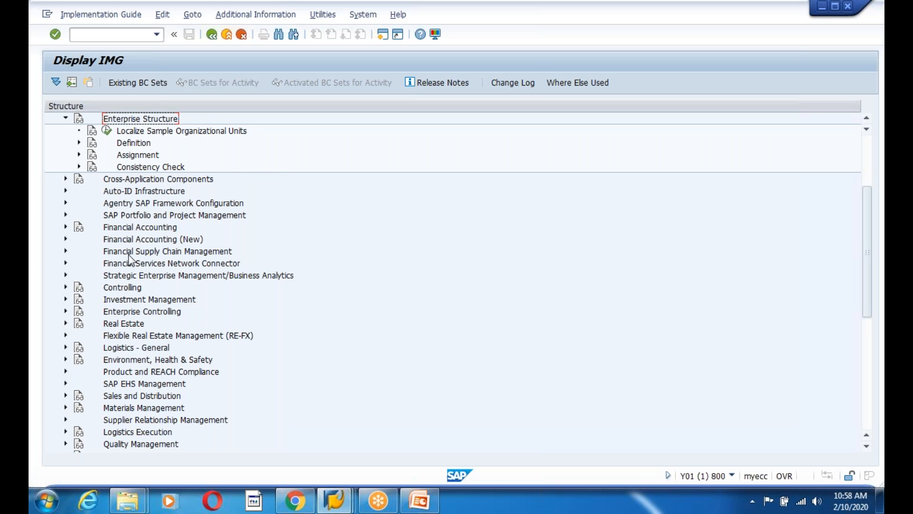
pyautogui.click(137, 241)
pyautogui.click(67, 239)
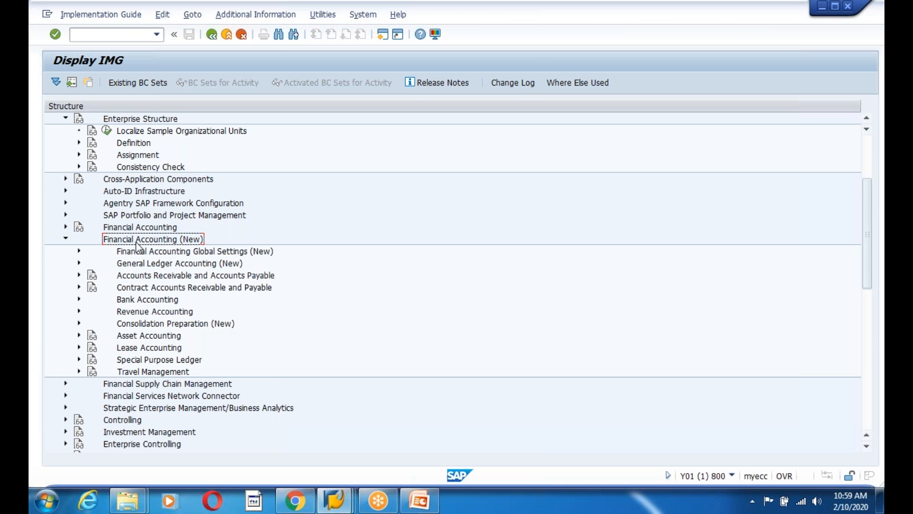
# Review Enterprise Structure's Definition areas: Financial Accounting, Controlling, Logistics - General, Sales and Distribution, Materials Management
pyautogui.scroll(2, 163, 218)
pyautogui.click(114, 167)
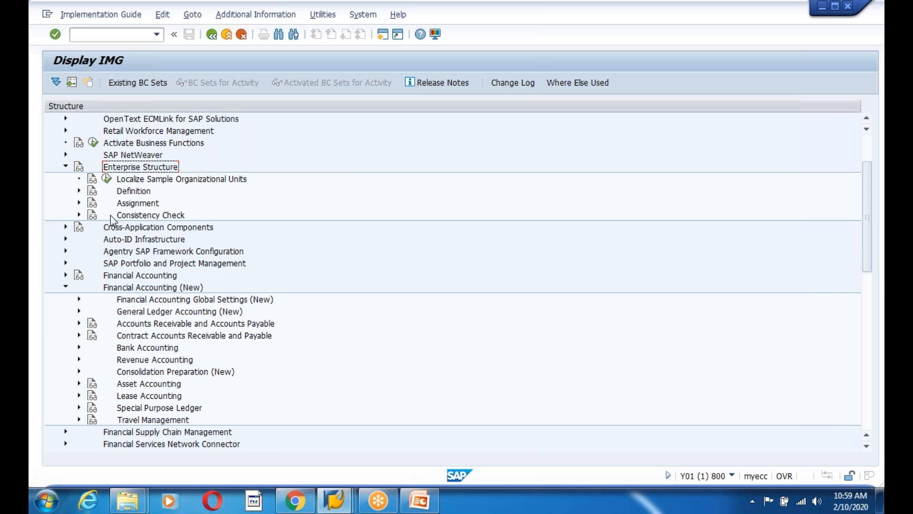
pyautogui.click(79, 191)
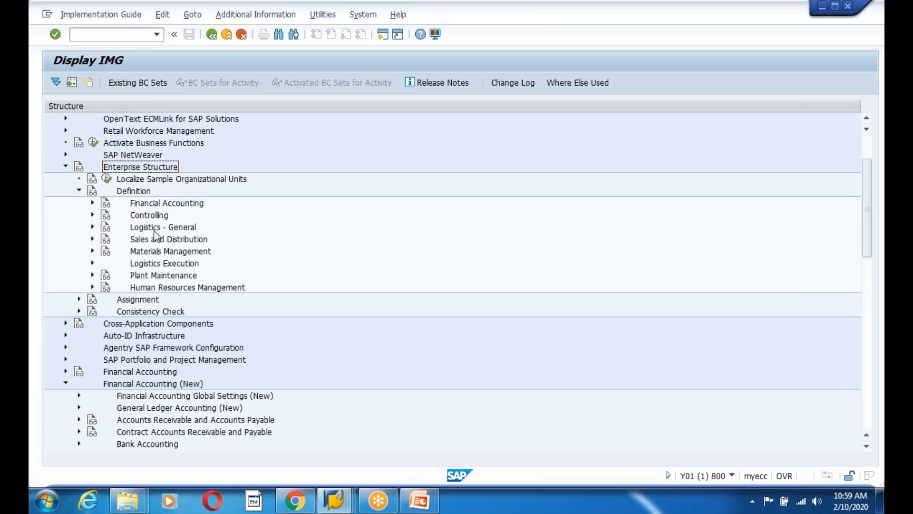
pyautogui.click(157, 206)
pyautogui.click(156, 216)
pyautogui.click(153, 229)
pyautogui.click(154, 241)
pyautogui.click(156, 252)
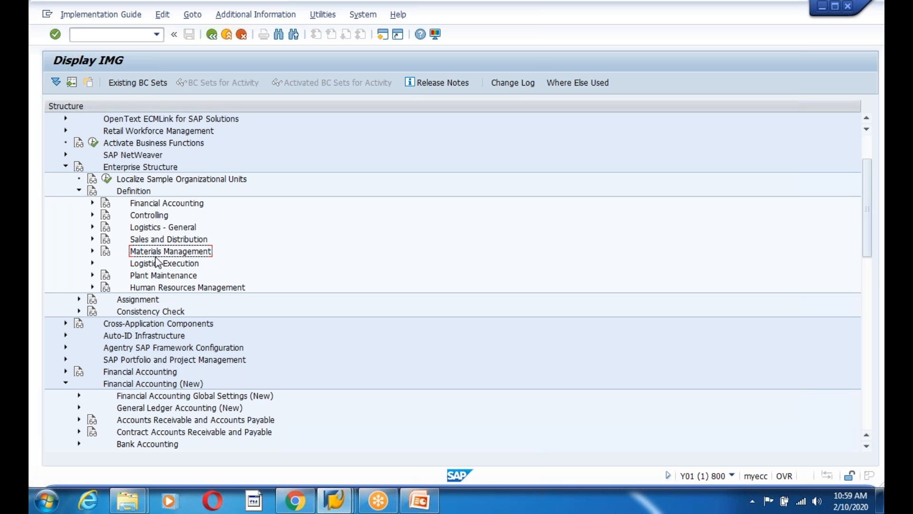
pyautogui.click(79, 191)
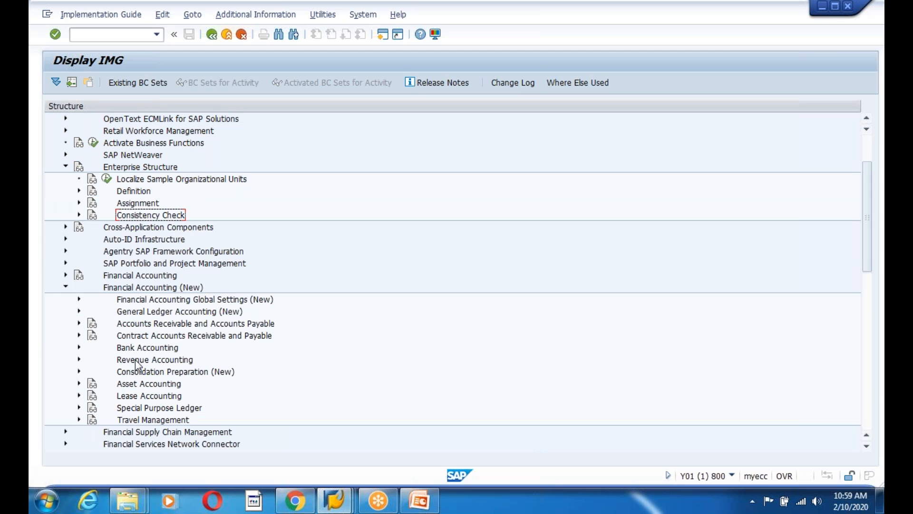
# Collapse Financial Accounting (New), Enterprise Structure, and finally the customizing guide root
pyautogui.click(154, 289)
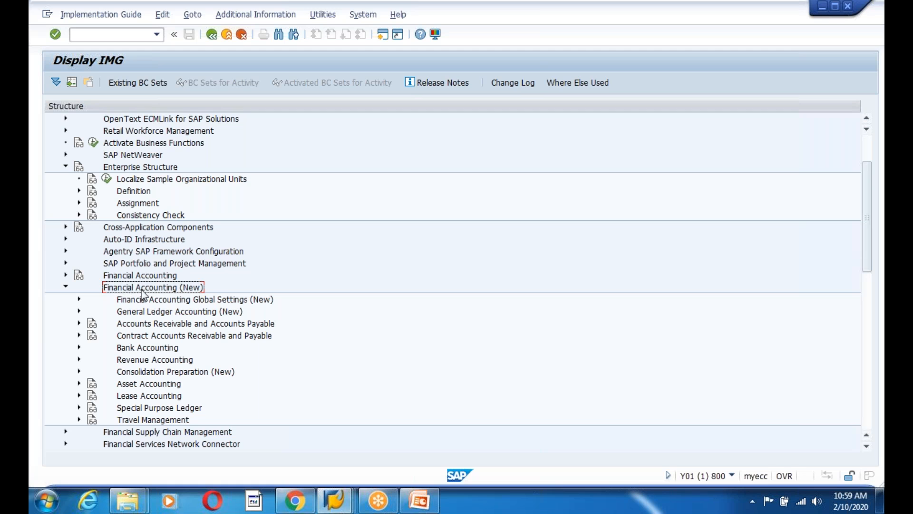
pyautogui.click(141, 276)
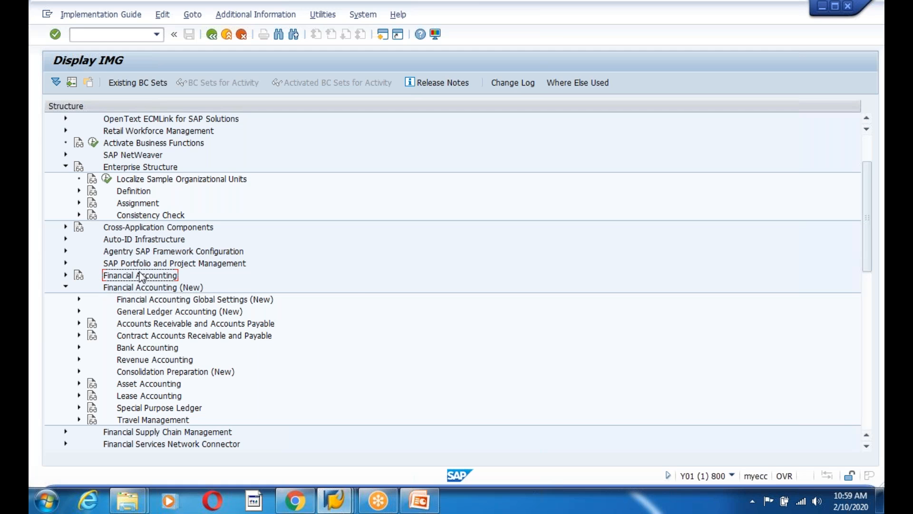
pyautogui.click(166, 288)
pyautogui.scroll(-2, 357, 301)
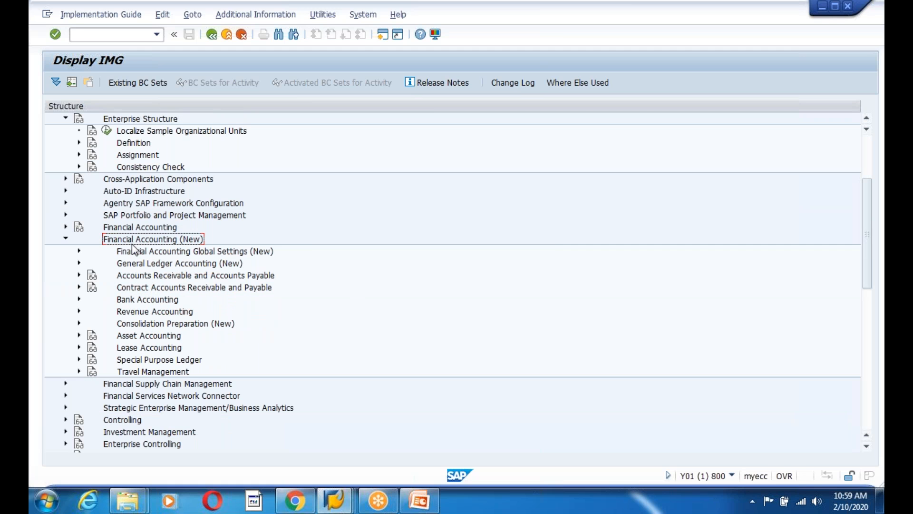
pyautogui.click(66, 240)
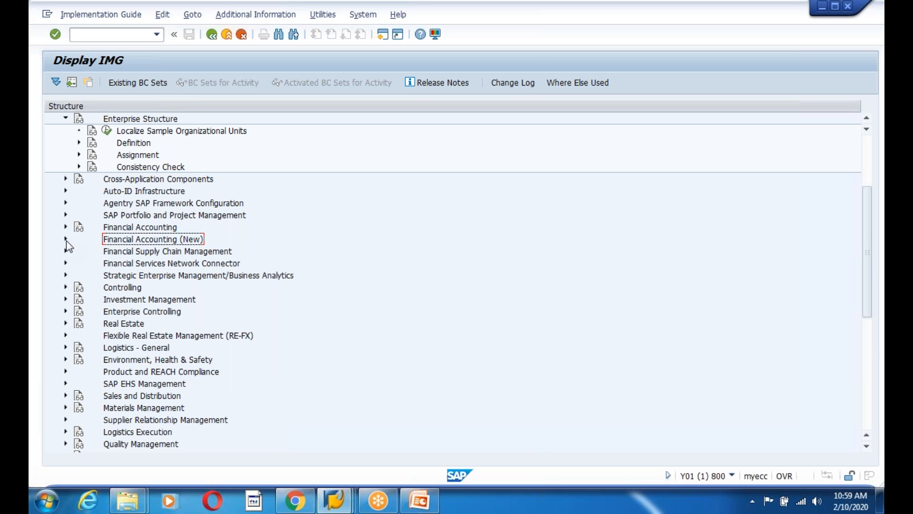
pyautogui.click(67, 119)
pyautogui.scroll(4, 320, 303)
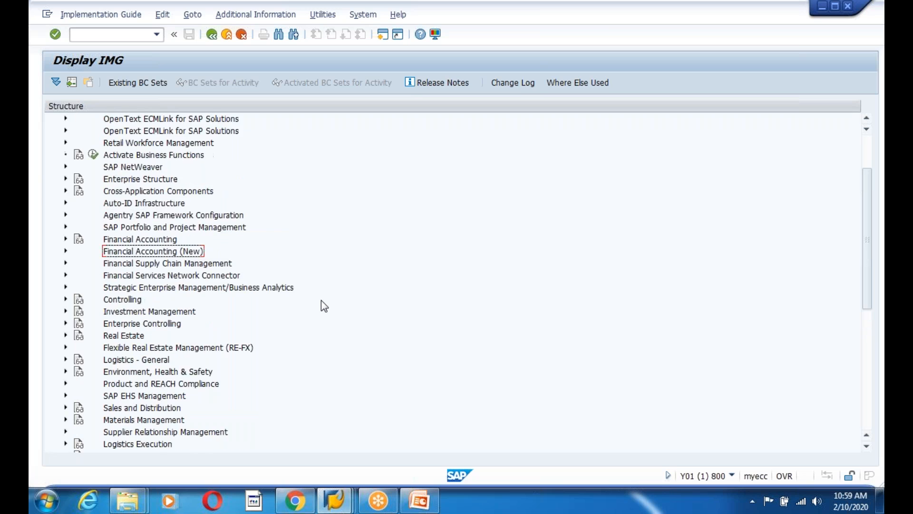
pyautogui.click(52, 119)
pyautogui.click(128, 122)
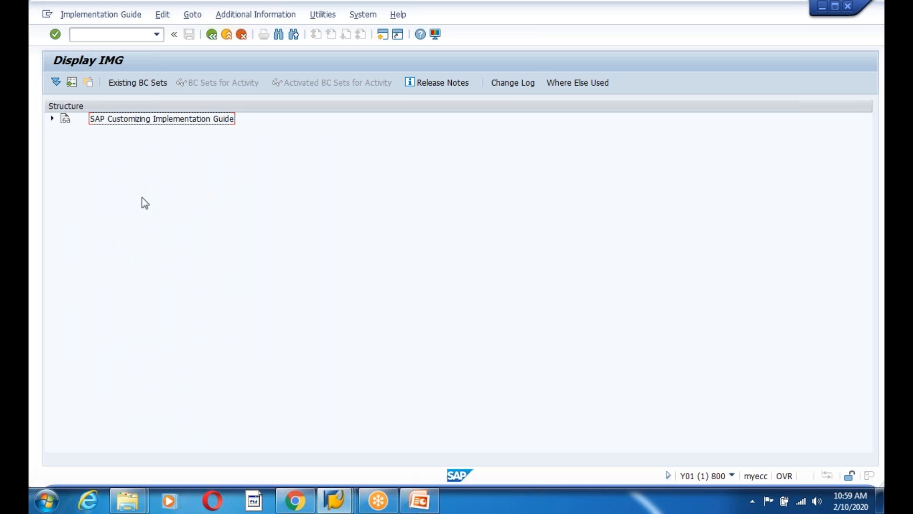
# Expand the customizing guide root and the Financial Accounting (New) area
pyautogui.click(53, 119)
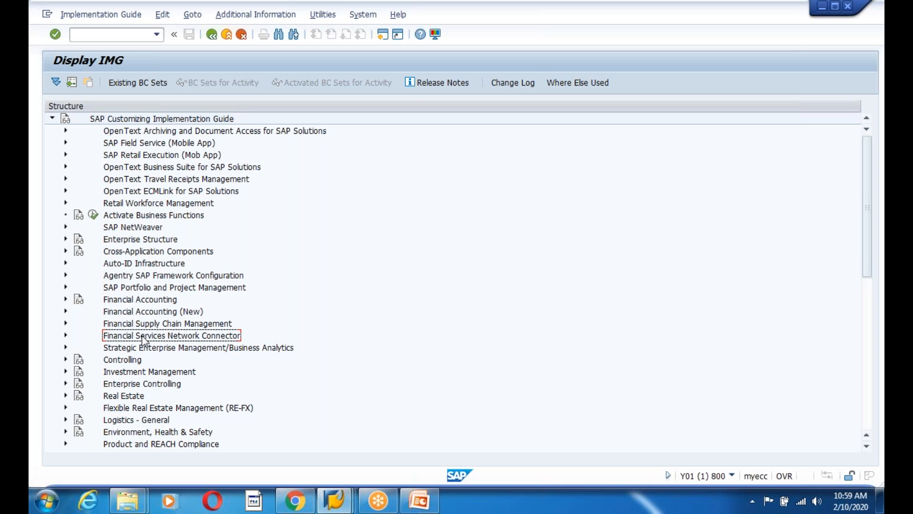
pyautogui.click(110, 241)
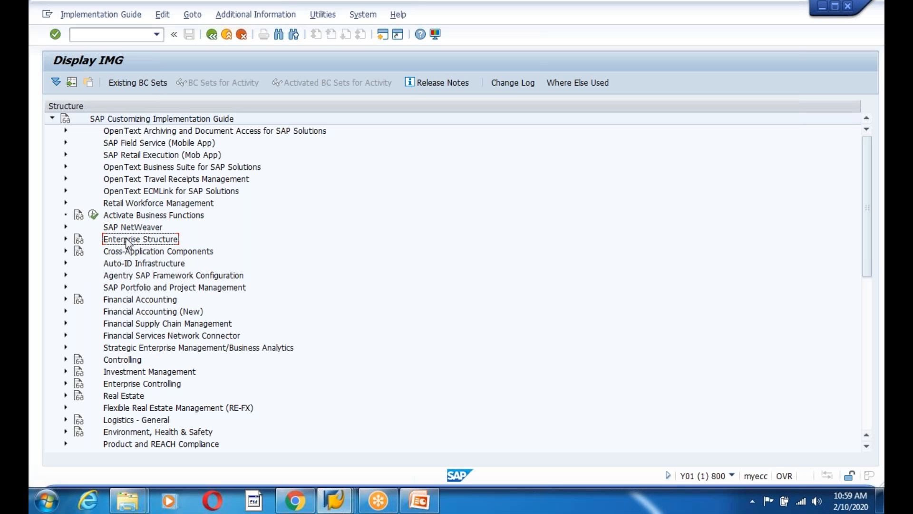
pyautogui.click(150, 313)
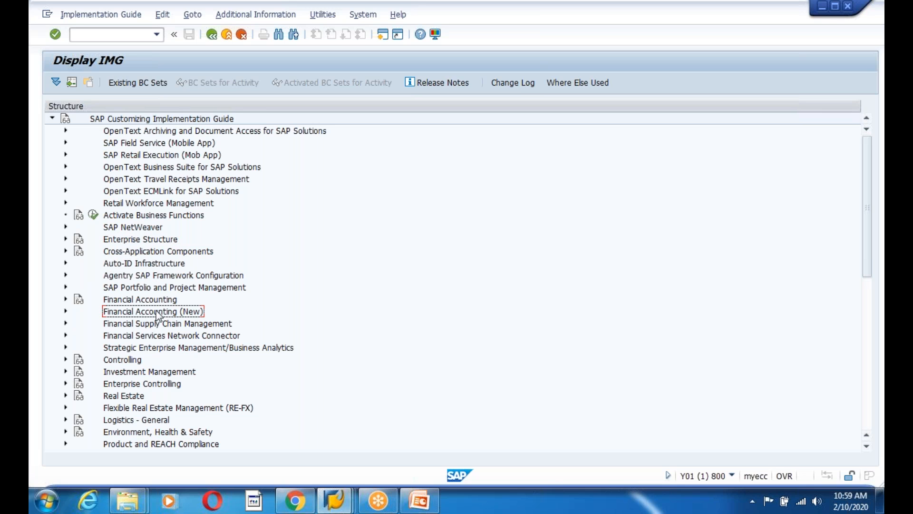
pyautogui.click(66, 311)
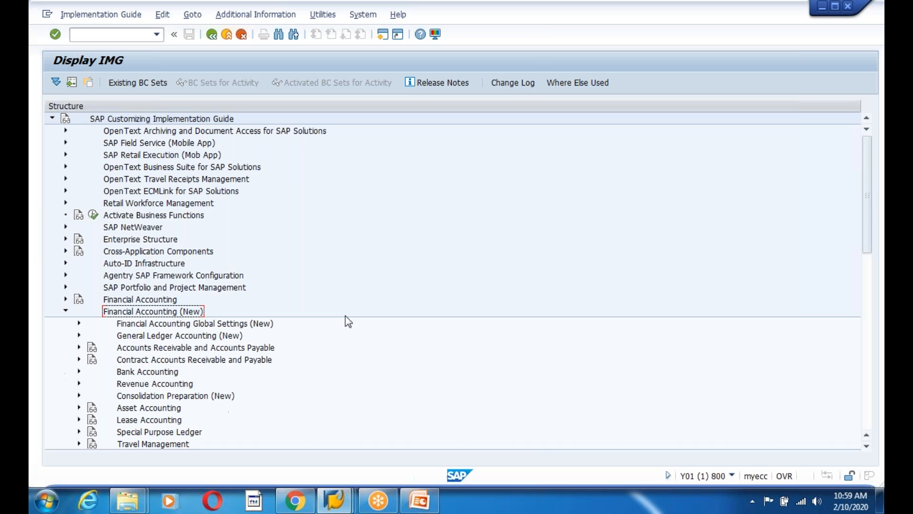
pyautogui.scroll(-3, 349, 322)
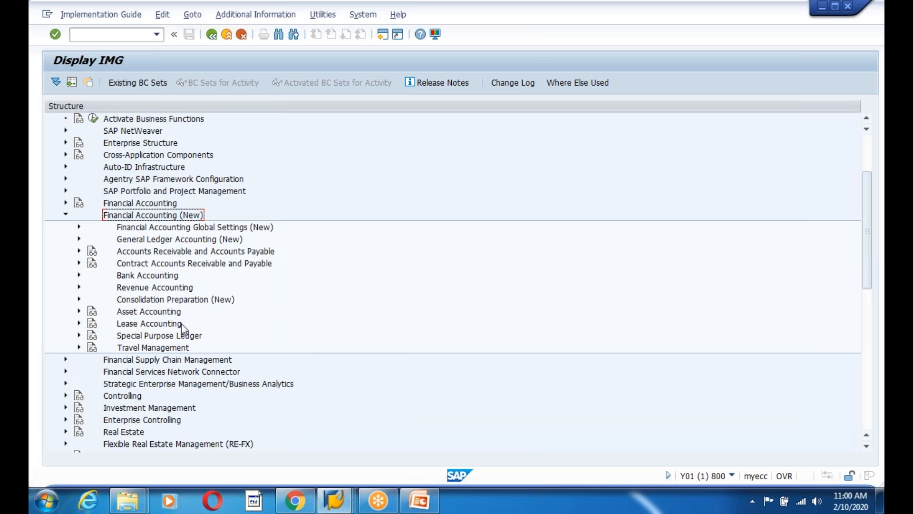
# Expand Global Settings (New) > Ledgers > Fiscal Year and Posting Periods and run Maintain Fiscal Year Variant
pyautogui.click(222, 232)
pyautogui.click(79, 227)
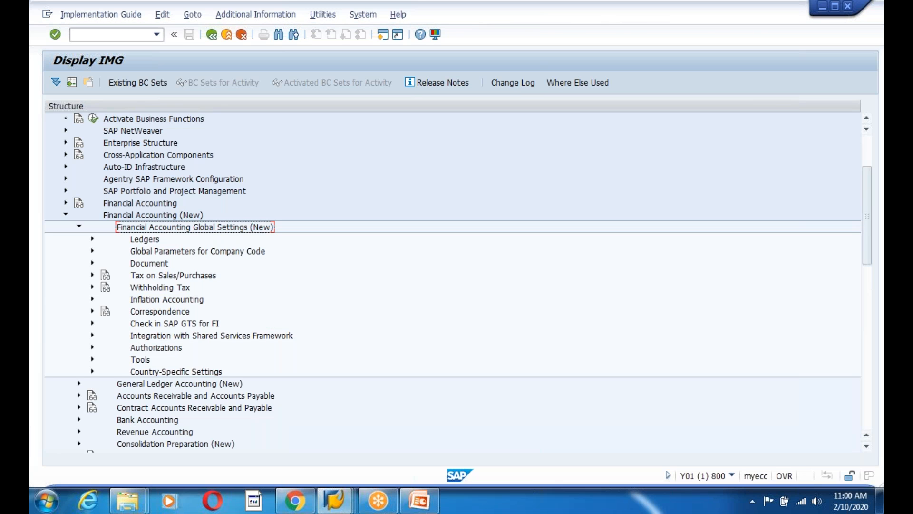
pyautogui.click(149, 241)
pyautogui.click(91, 239)
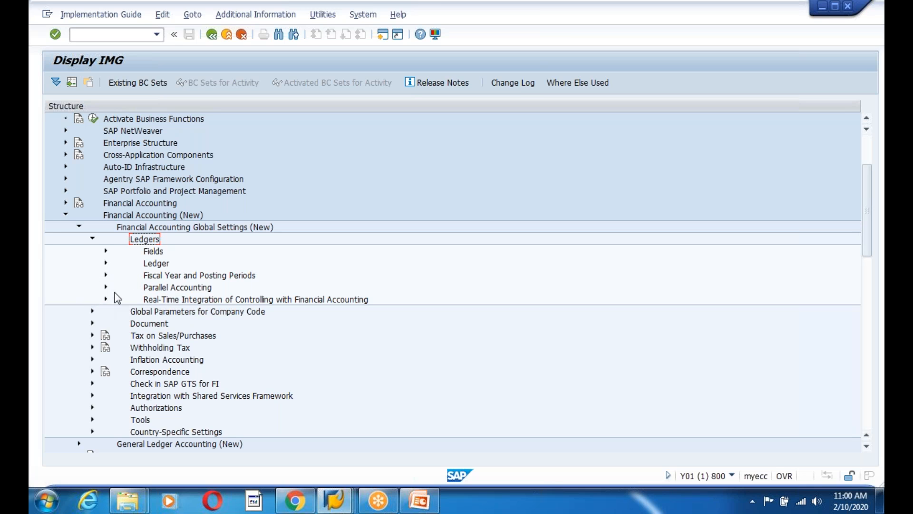
pyautogui.click(189, 281)
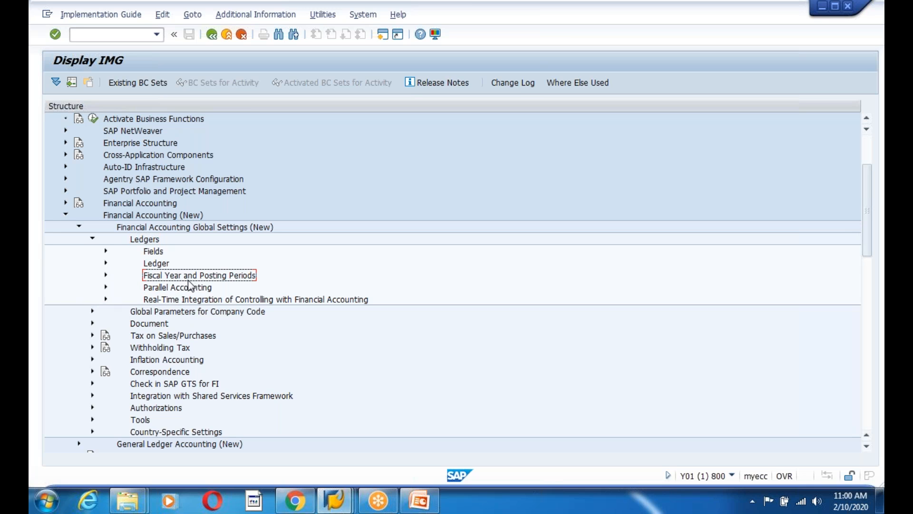
pyautogui.click(105, 275)
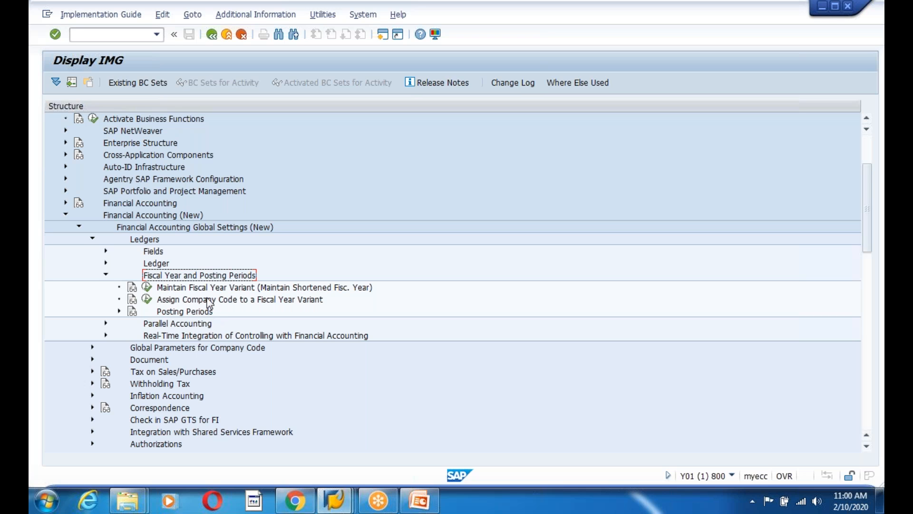
pyautogui.click(147, 287)
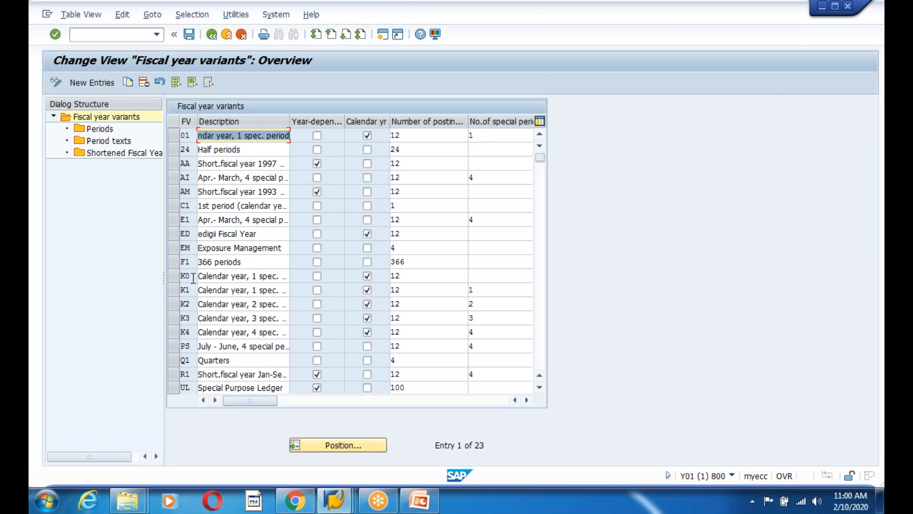
# Scroll to variant V3 and select it, reading its description 'Apr.- March, 4 special periods'
pyautogui.click(188, 236)
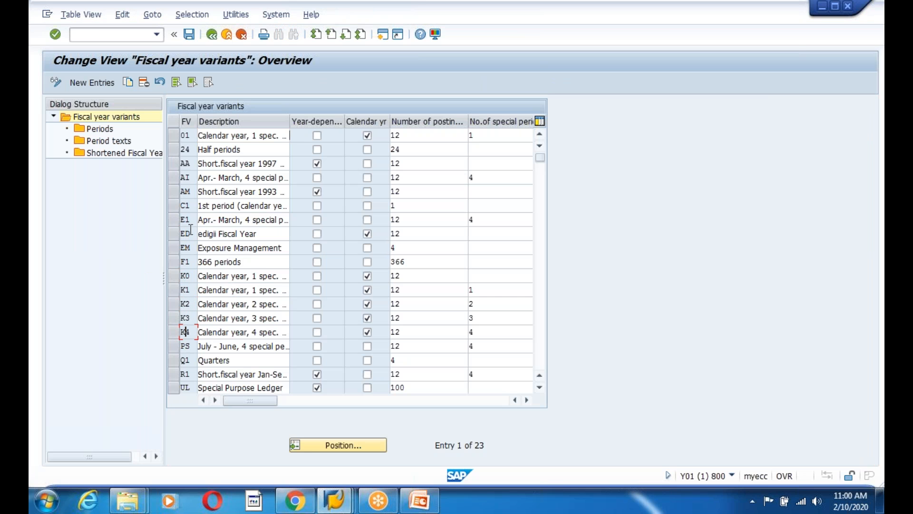
pyautogui.scroll(-3, 175, 326)
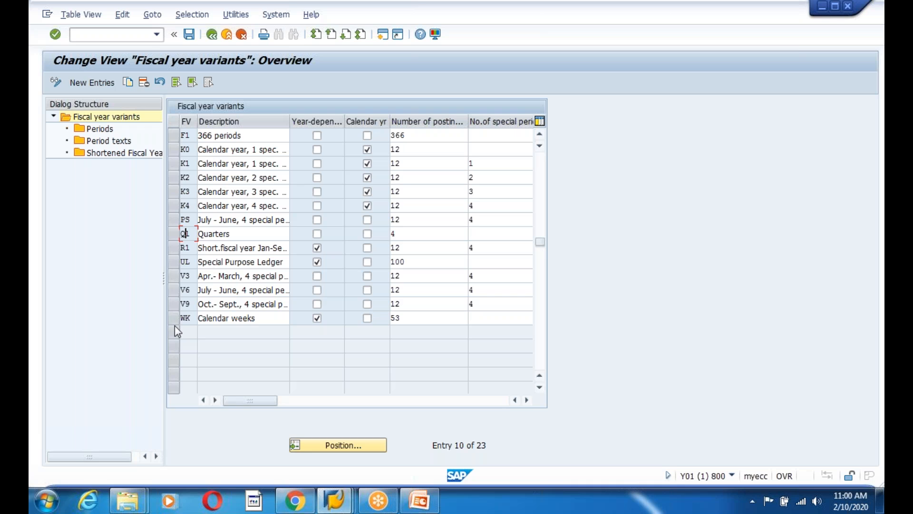
pyautogui.click(174, 276)
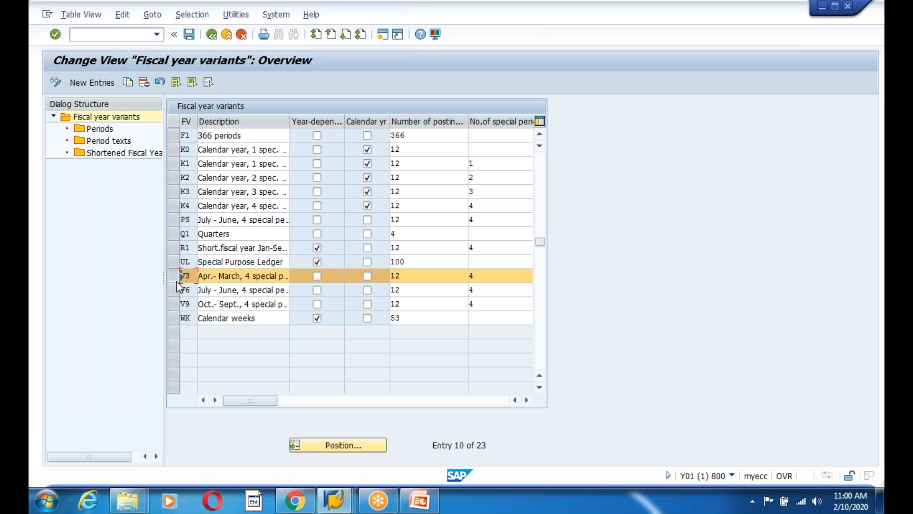
pyautogui.click(214, 277)
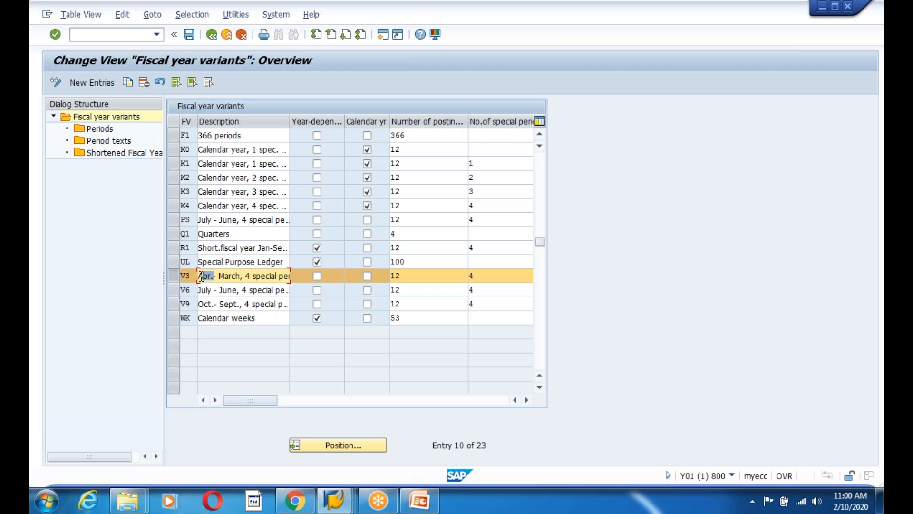
pyautogui.moveTo(218, 276); pyautogui.dragTo(248, 277)
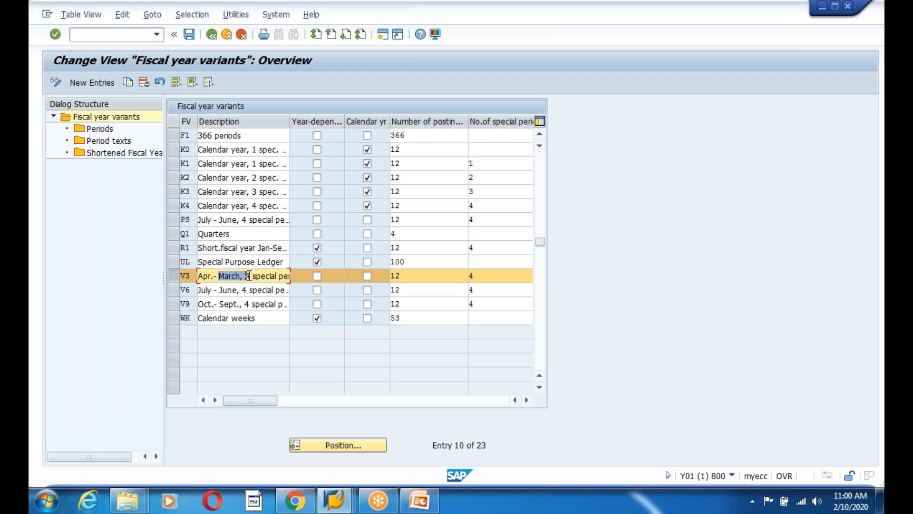
pyautogui.click(248, 276)
pyautogui.click(232, 277)
pyautogui.scroll(3, 236, 346)
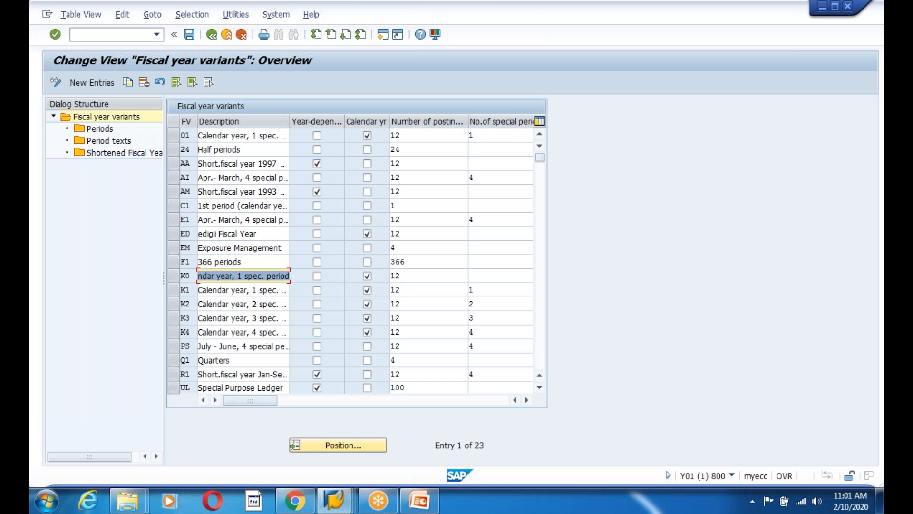
pyautogui.scroll(-3, 240, 302)
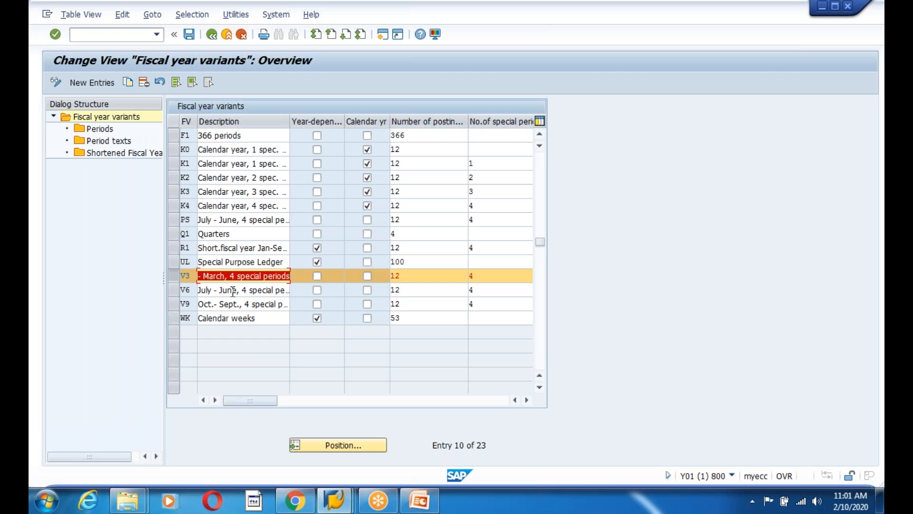
pyautogui.click(229, 289)
pyautogui.click(237, 275)
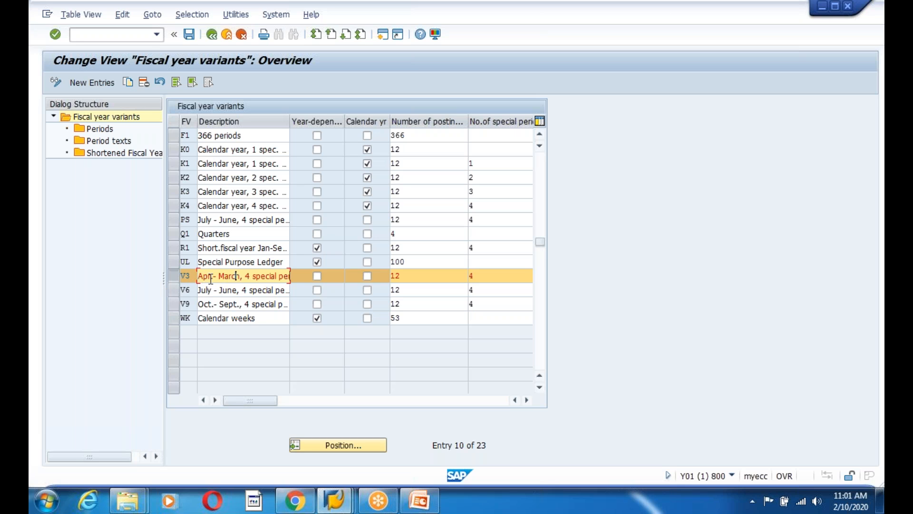
# Copy variant V3 as a new fiscal year variant keyed AF
pyautogui.click(127, 83)
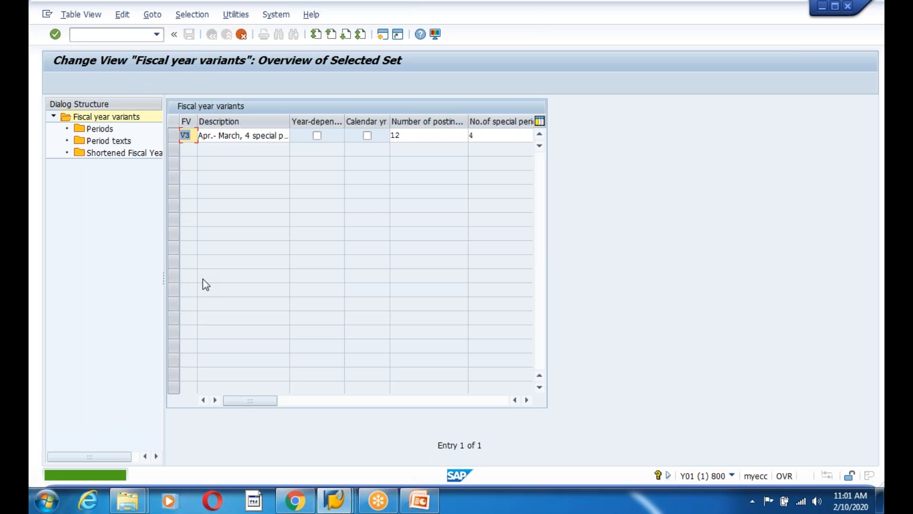
pyautogui.press('BackSpace')
pyautogui.press('BackSpace')
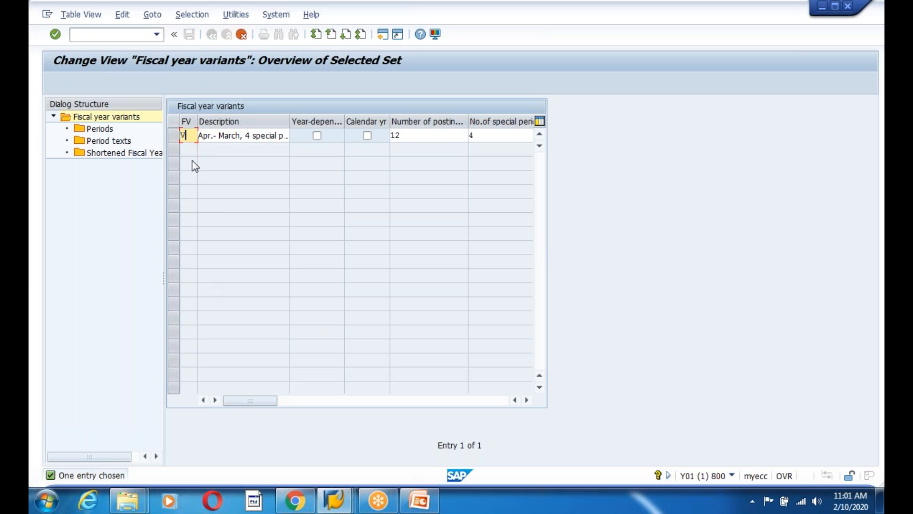
pyautogui.write('AF')
# Confirm the AF entry, copy all dependent entries, and acknowledge the 508 copied entries
pyautogui.click(261, 235)
pyautogui.press('Return')
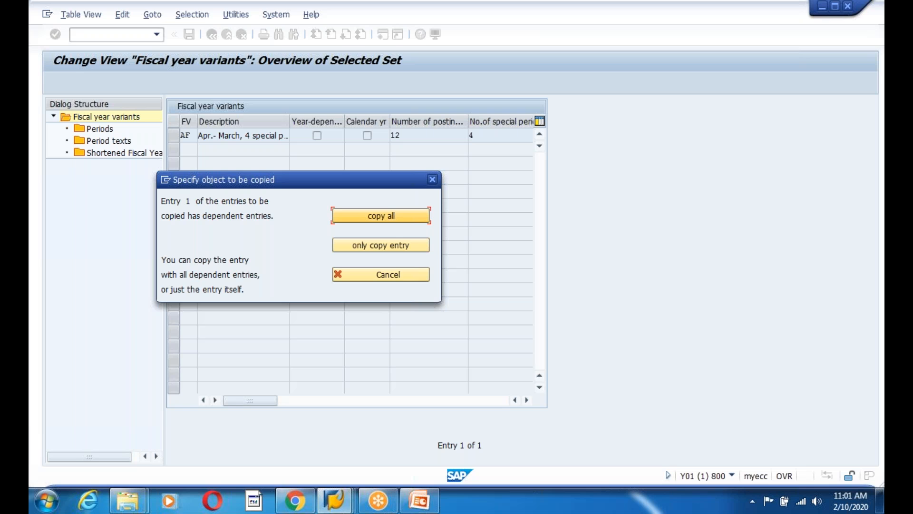
pyautogui.click(381, 219)
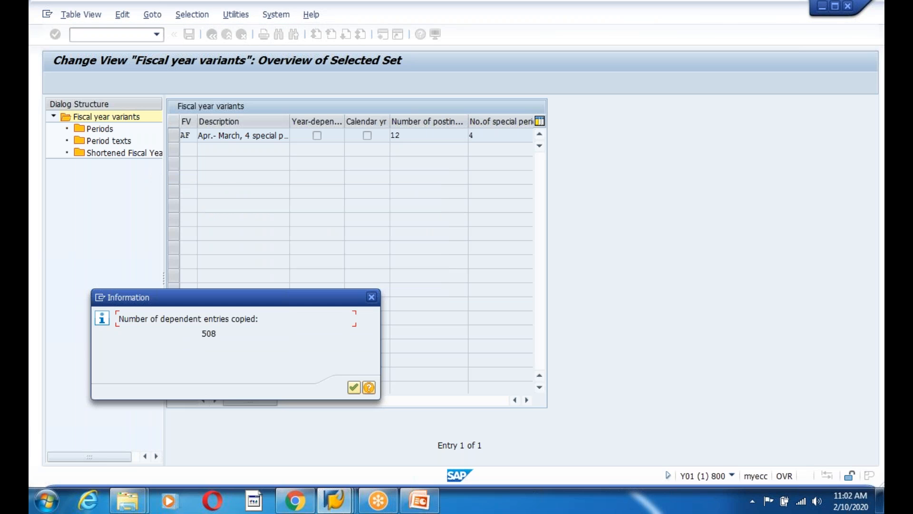
pyautogui.moveTo(199, 333); pyautogui.dragTo(249, 331)
pyautogui.click(249, 330)
pyautogui.click(352, 389)
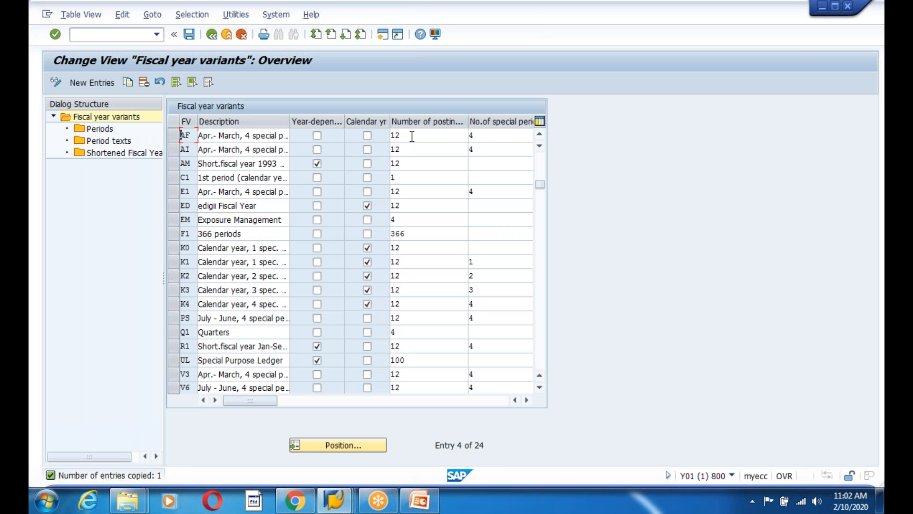
# Set fiscal year variant AF's number of special periods to 4
pyautogui.moveTo(413, 136); pyautogui.dragTo(377, 137)
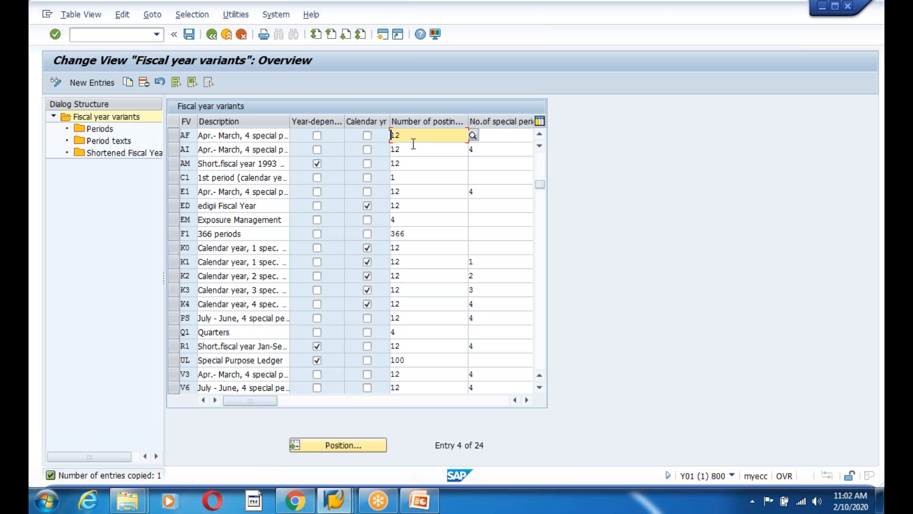
pyautogui.click(528, 137)
pyautogui.write('4')
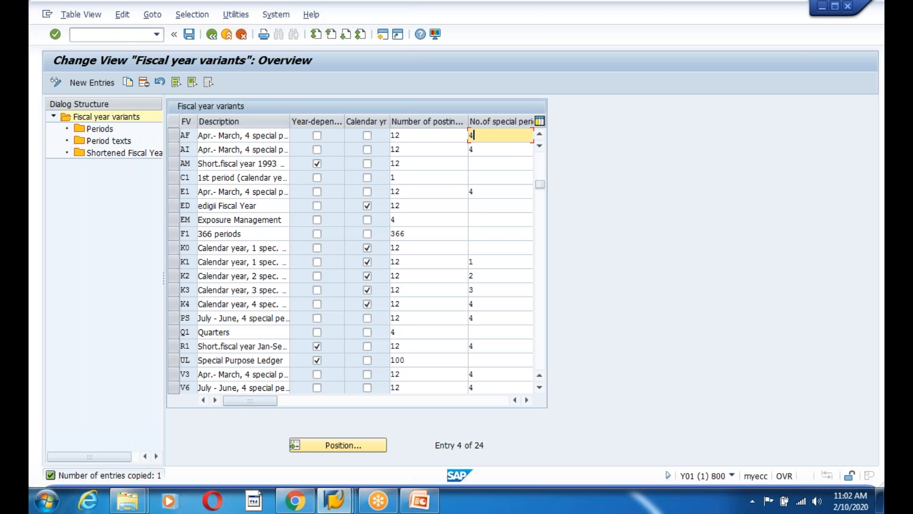
# Save variant AF under the customizing request and go back to the IMG tree
pyautogui.click(189, 37)
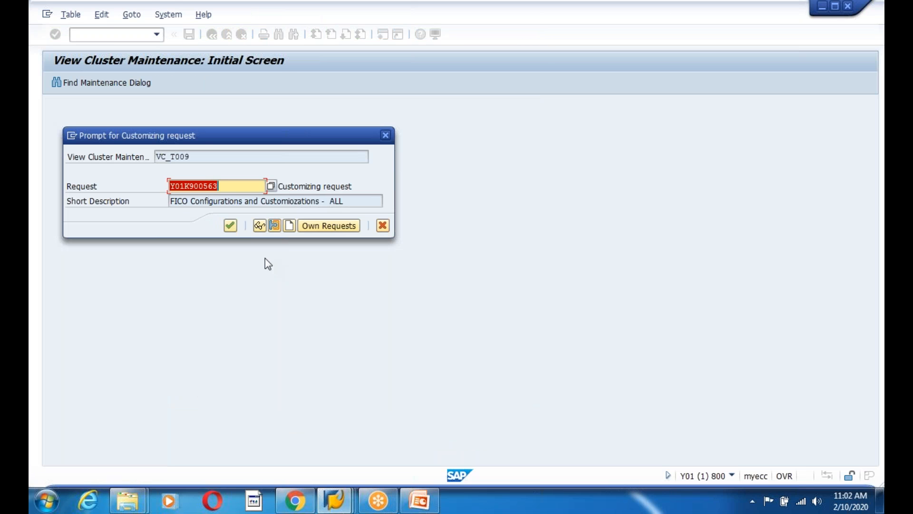
pyautogui.click(228, 227)
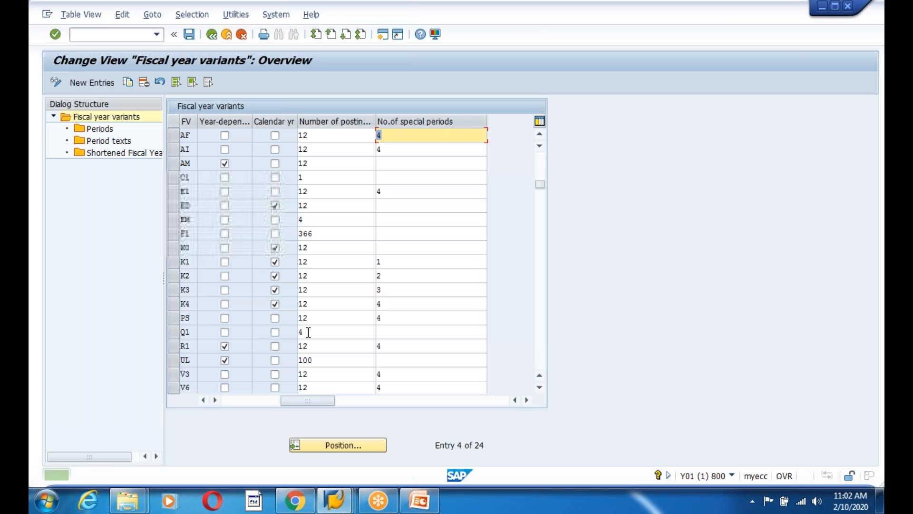
pyautogui.click(416, 139)
pyautogui.click(212, 35)
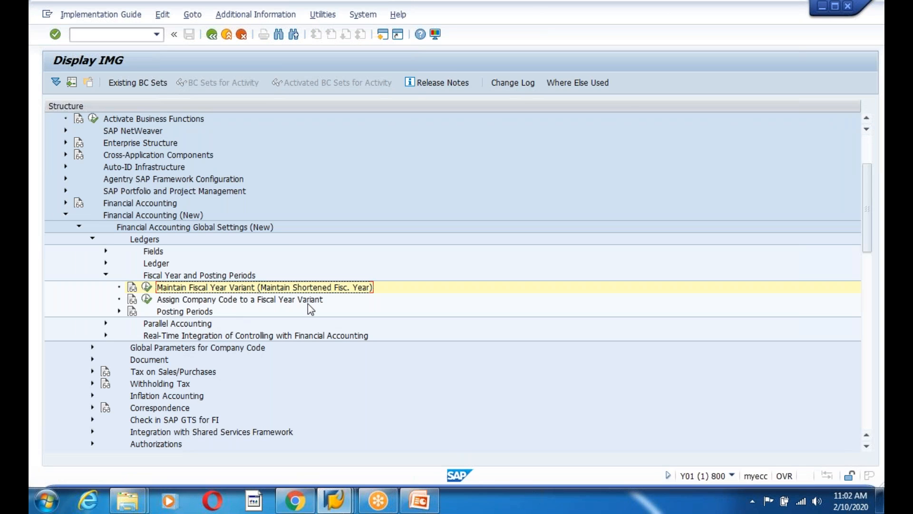
# Enter fiscal year variant AF for company code 1200 and save it under the customizing request
pyautogui.click(147, 300)
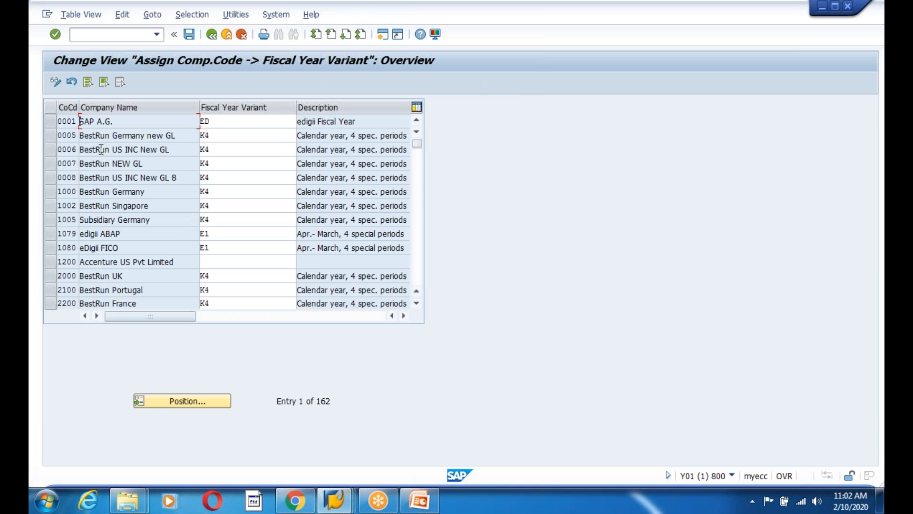
pyautogui.click(72, 248)
pyautogui.click(222, 262)
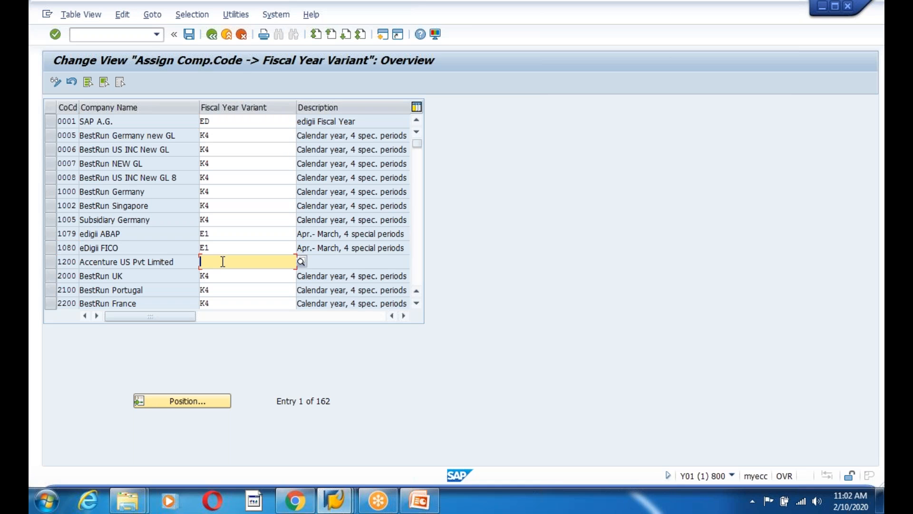
pyautogui.write('AF')
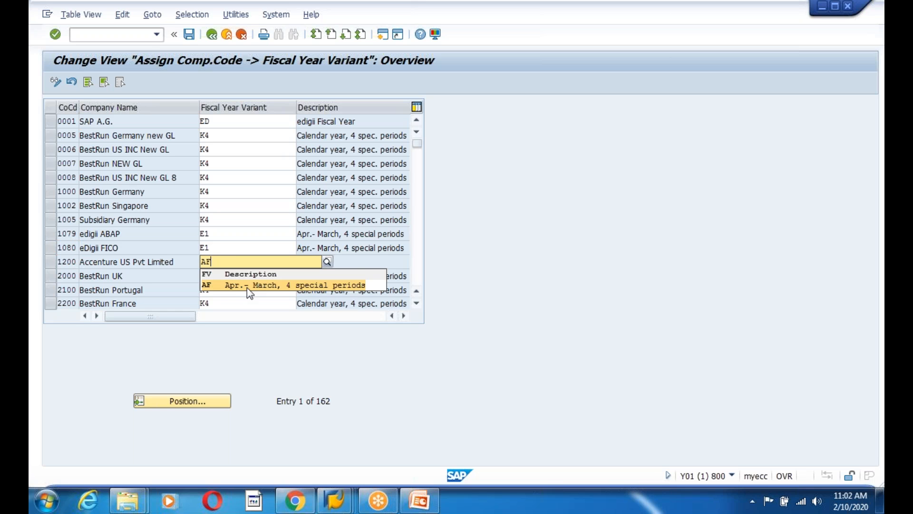
pyautogui.click(247, 288)
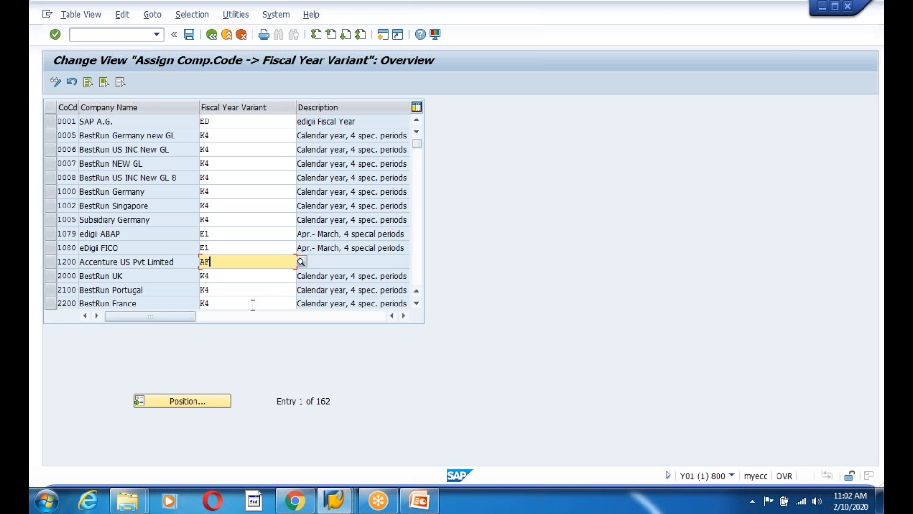
pyautogui.click(189, 35)
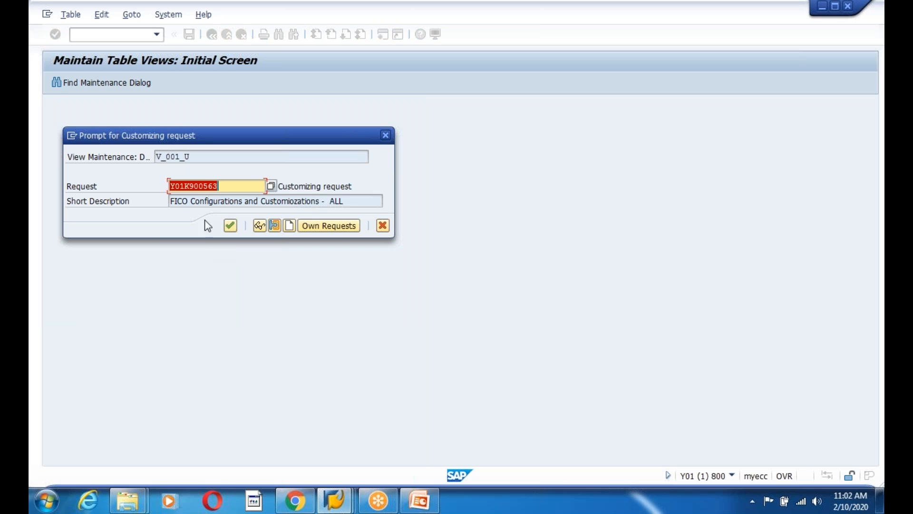
pyautogui.click(229, 225)
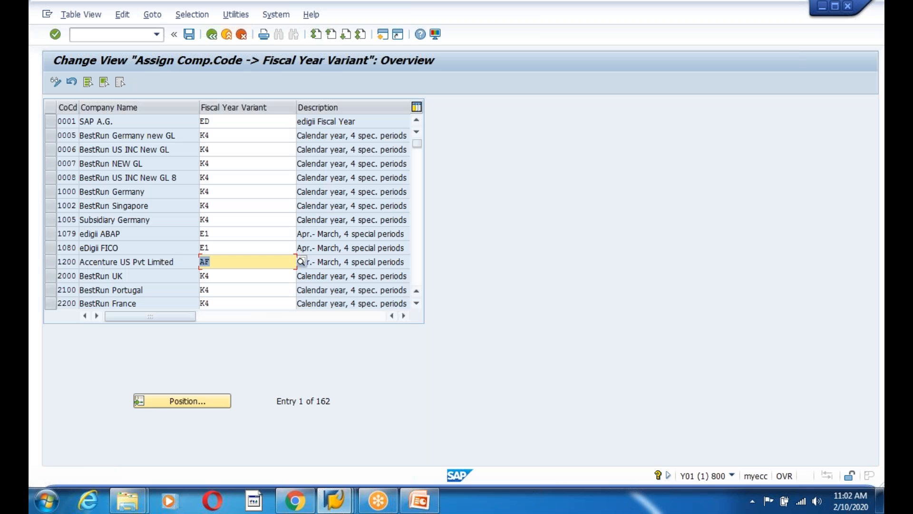
pyautogui.click(212, 34)
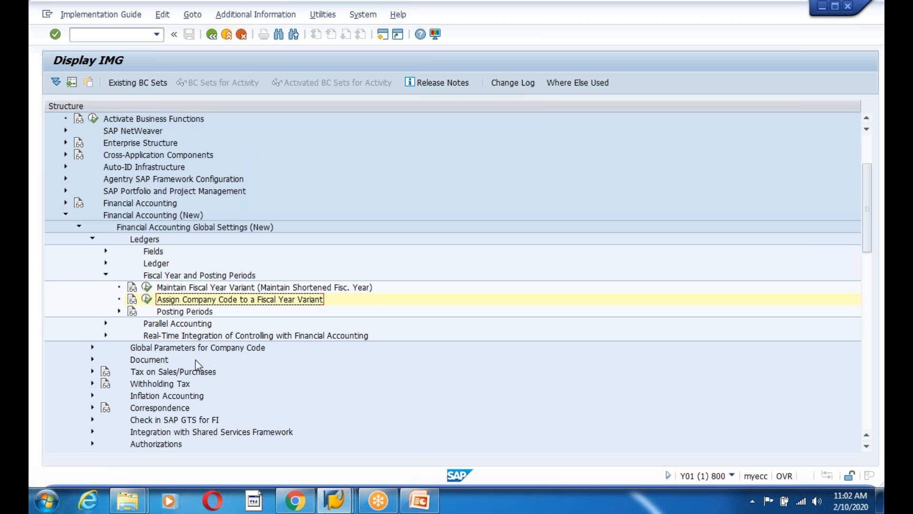
# Expand Posting Periods in the IMG tree to show Define Variants for Open Posting Periods onward
pyautogui.click(119, 311)
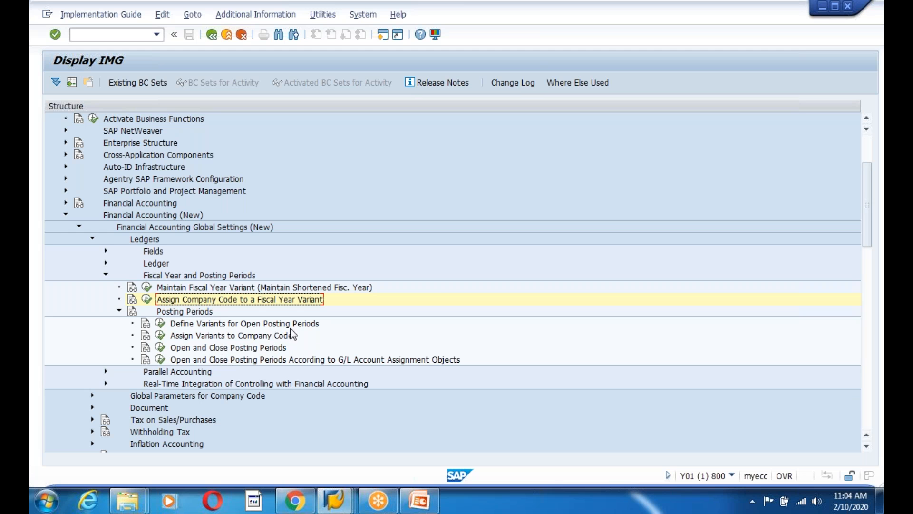
# Add posting period variant 1200 named 'Variant for For Posting period 1200'
pyautogui.click(161, 323)
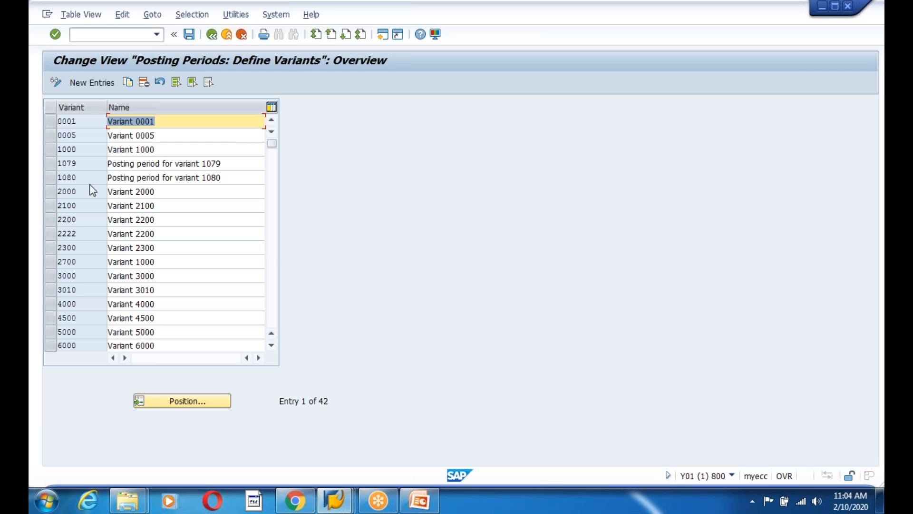
pyautogui.click(92, 83)
pyautogui.write('1200')
pyautogui.press('Tab')
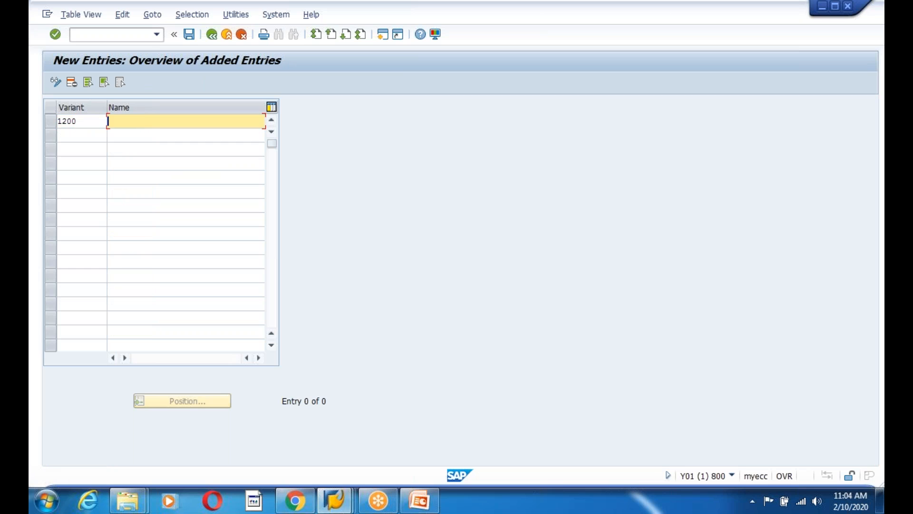
pyautogui.write('Varia')
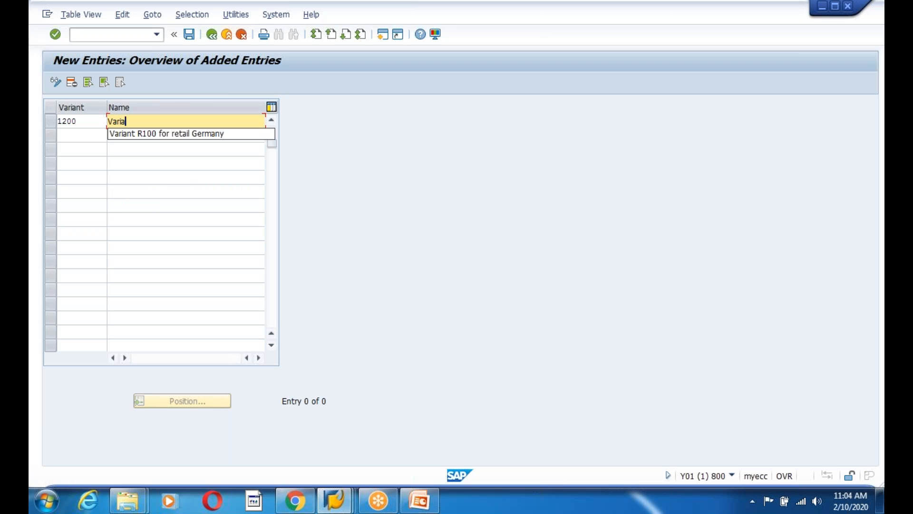
pyautogui.write('nt for ')
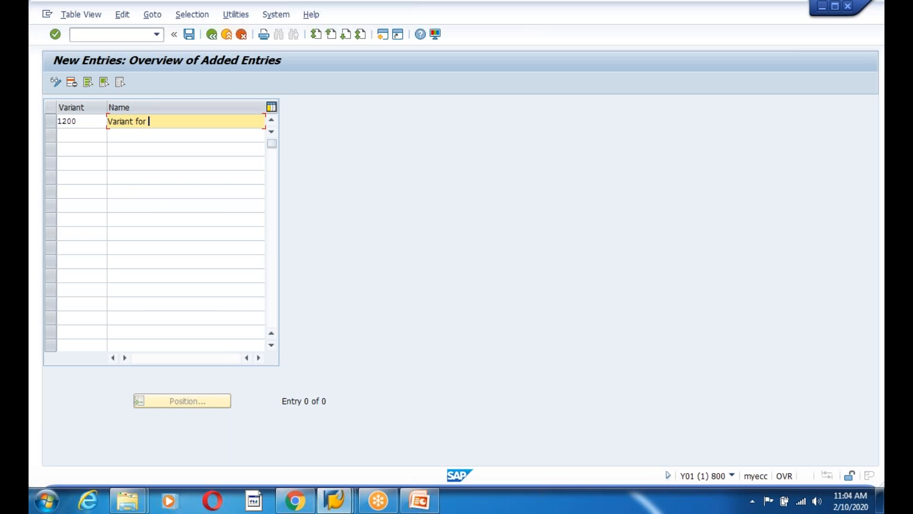
pyautogui.write('For Posting period 1200')
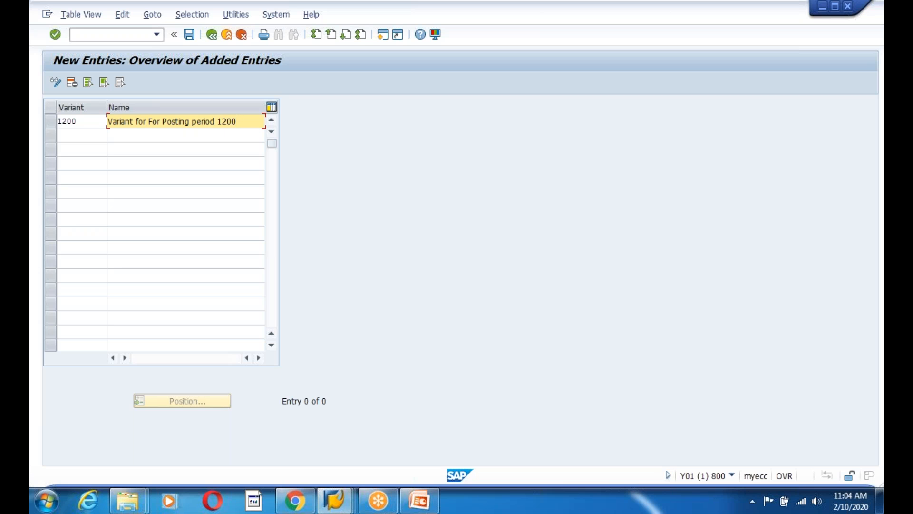
# Save variant 1200 under the customizing request and return to the IMG tree
pyautogui.click(186, 36)
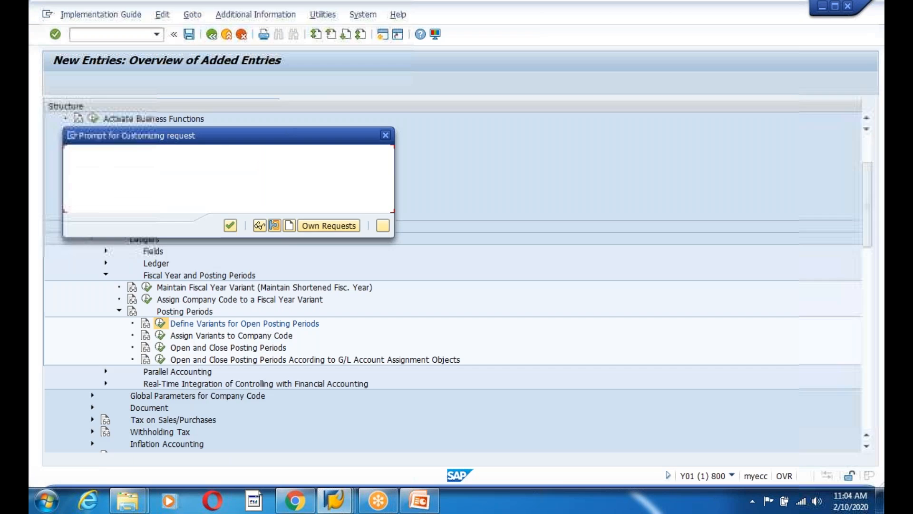
pyautogui.click(230, 226)
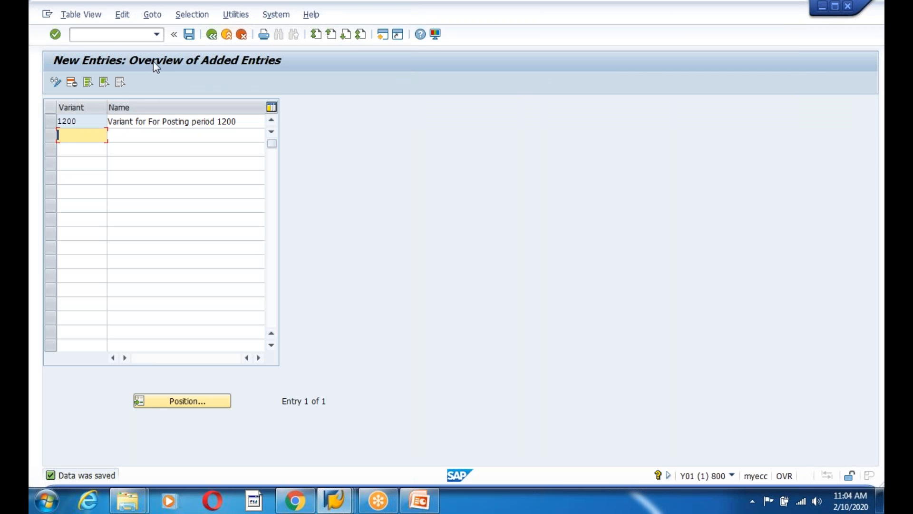
pyautogui.click(211, 36)
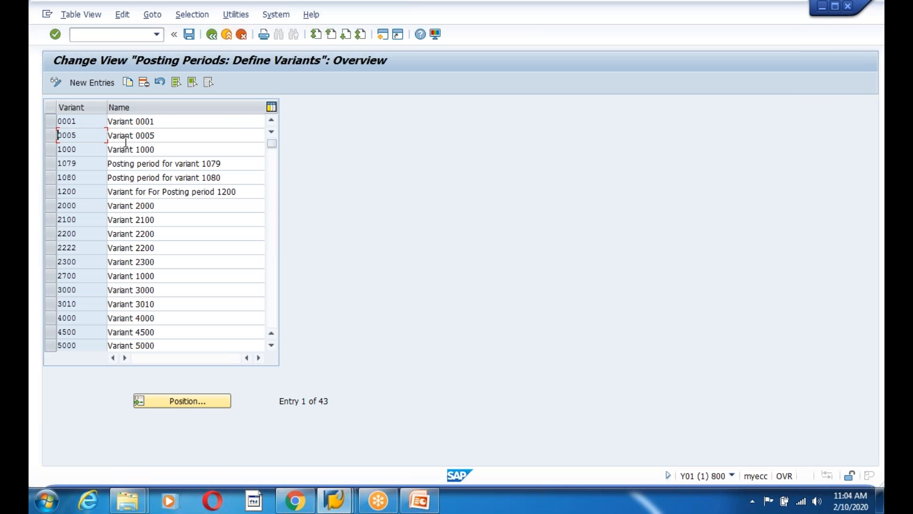
pyautogui.click(72, 261)
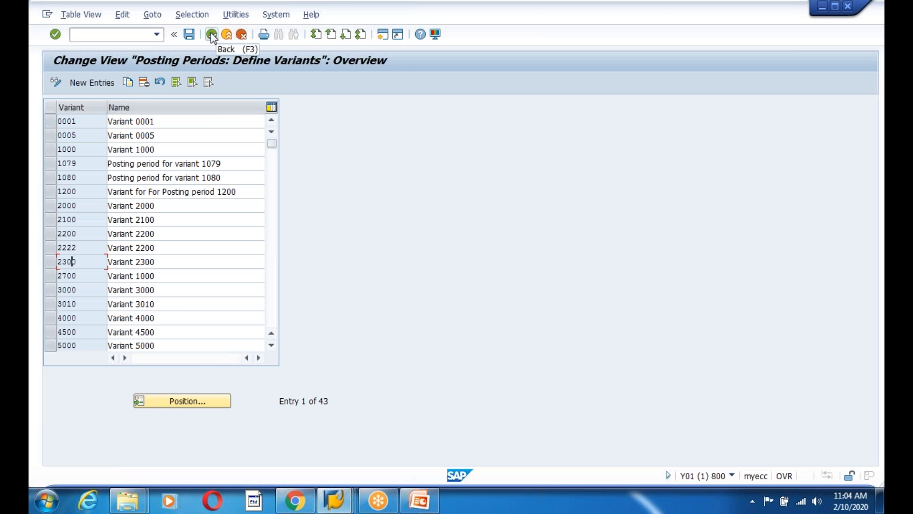
pyautogui.click(211, 34)
# Enter posting period variant 1200 for company code 1200, save, and return to the IMG tree
pyautogui.click(160, 335)
pyautogui.click(71, 233)
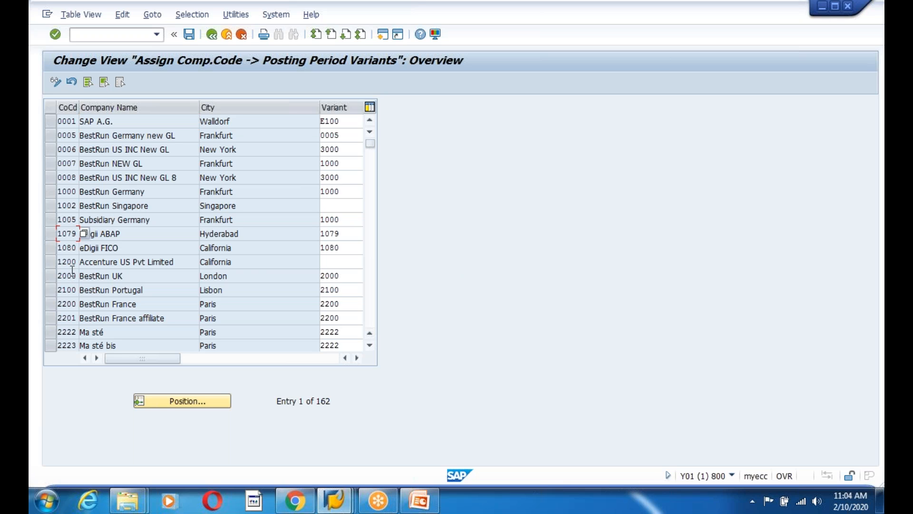
pyautogui.click(334, 261)
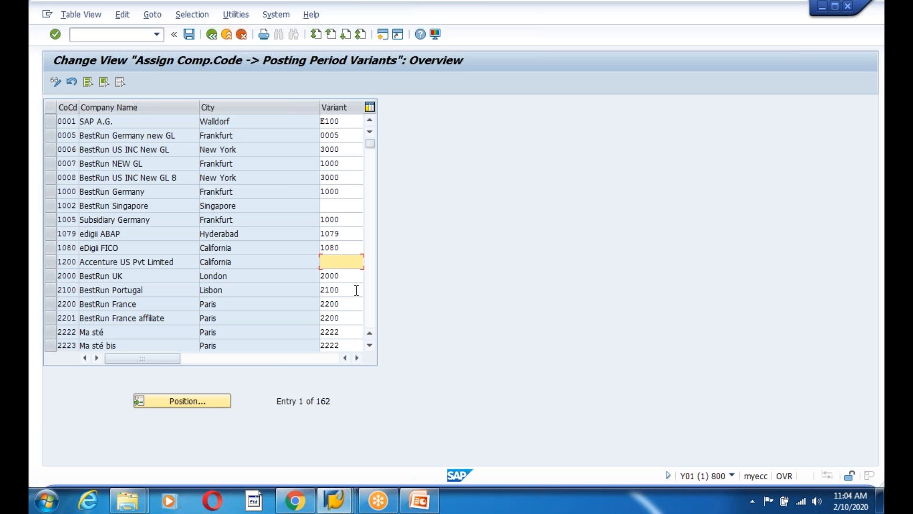
pyautogui.write('12')
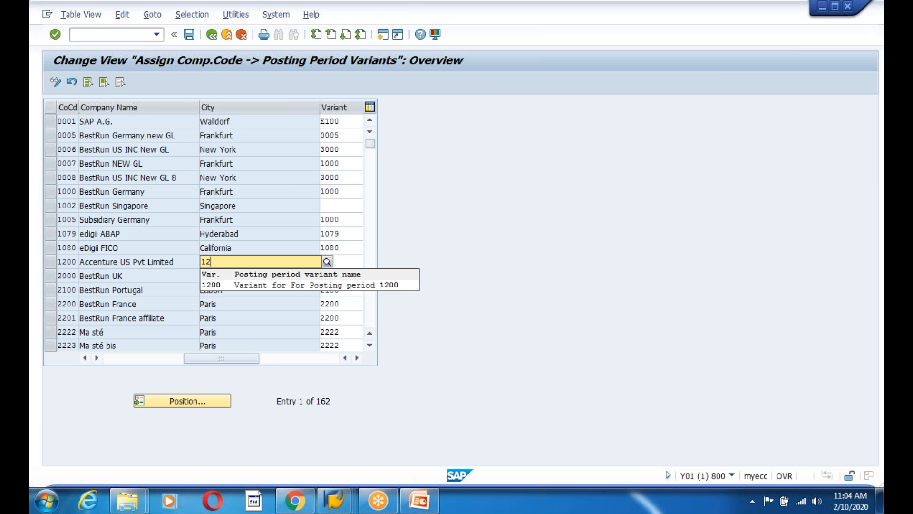
pyautogui.write('00')
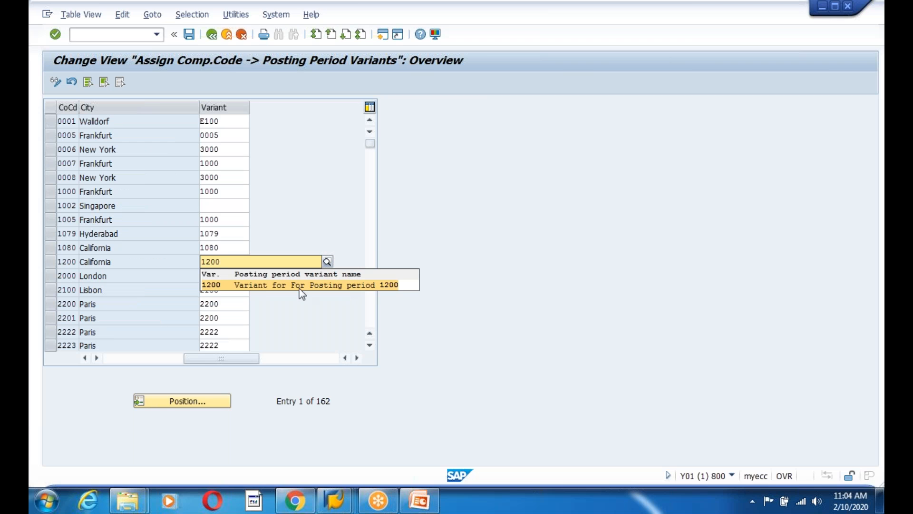
pyautogui.click(263, 284)
pyautogui.click(188, 34)
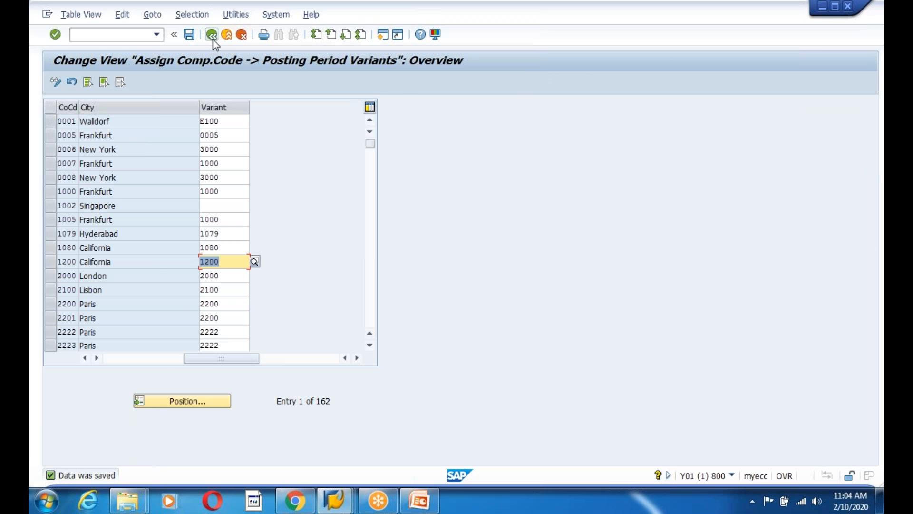
pyautogui.click(212, 35)
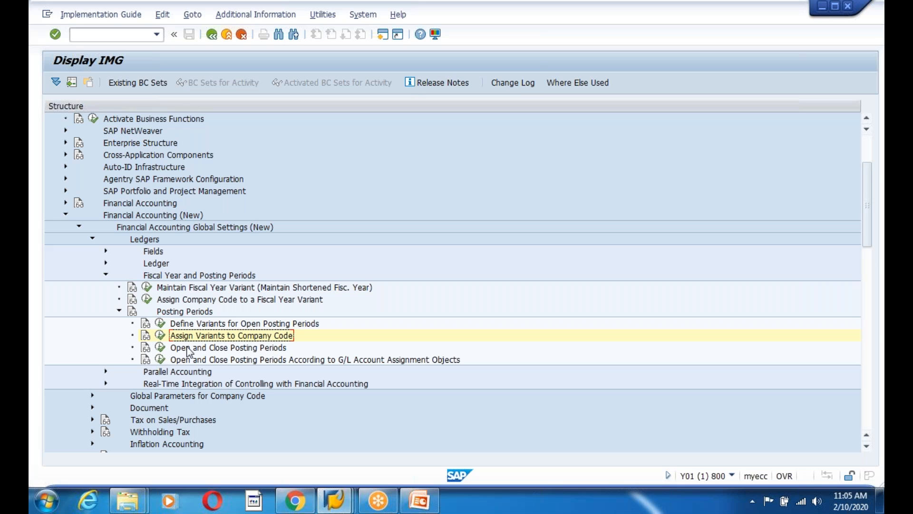
# Open the Open and Close Posting Periods table, widen column A, then switch to PowerPoint
pyautogui.click(159, 350)
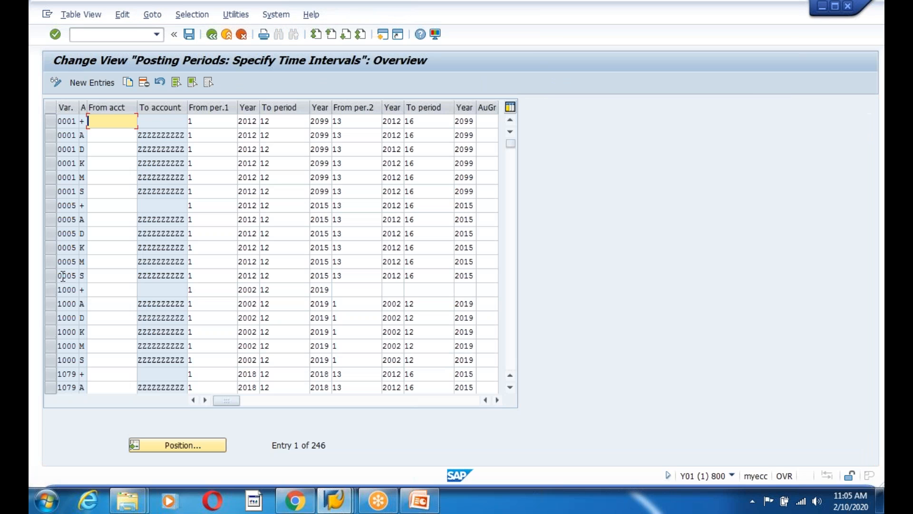
pyautogui.moveTo(86, 108); pyautogui.dragTo(105, 108)
pyautogui.click(83, 135)
pyautogui.click(83, 218)
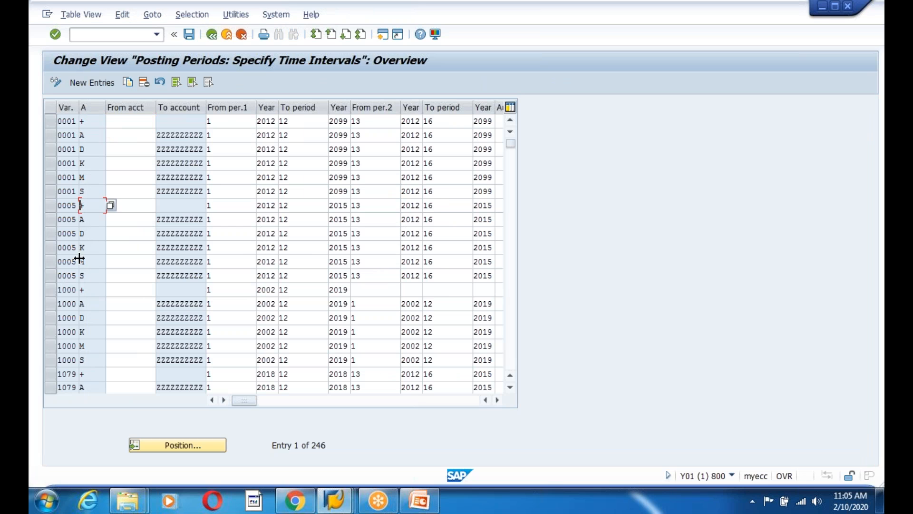
pyautogui.click(119, 235)
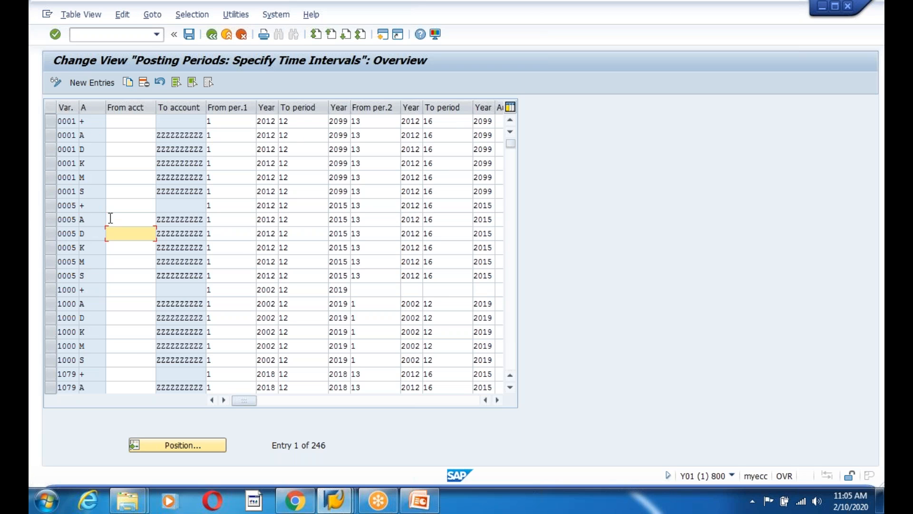
pyautogui.click(123, 208)
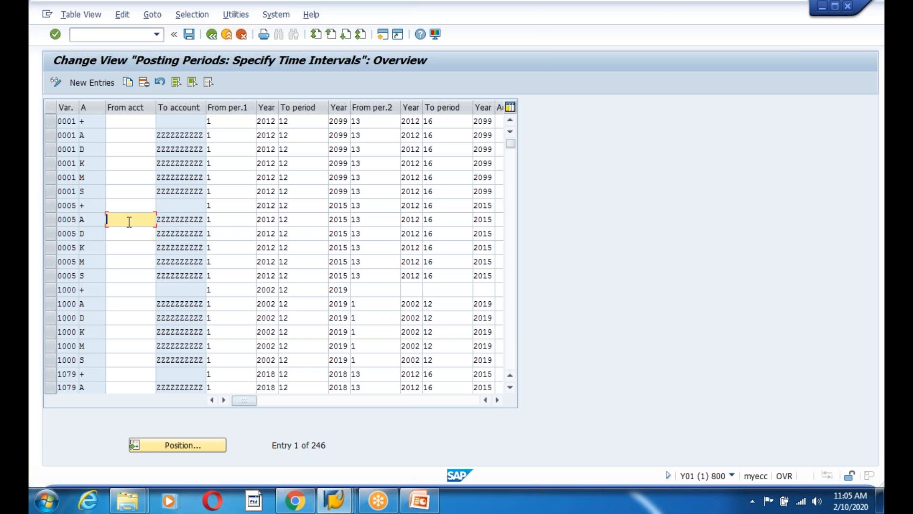
pyautogui.click(420, 500)
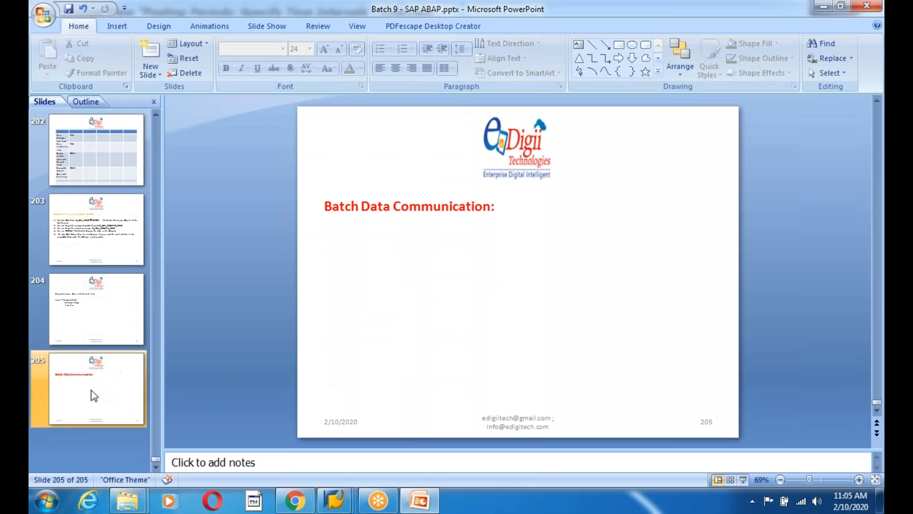
# Insert a new blank slide after slide 204
pyautogui.click(97, 312)
pyautogui.rightClick(97, 312)
pyautogui.click(157, 159)
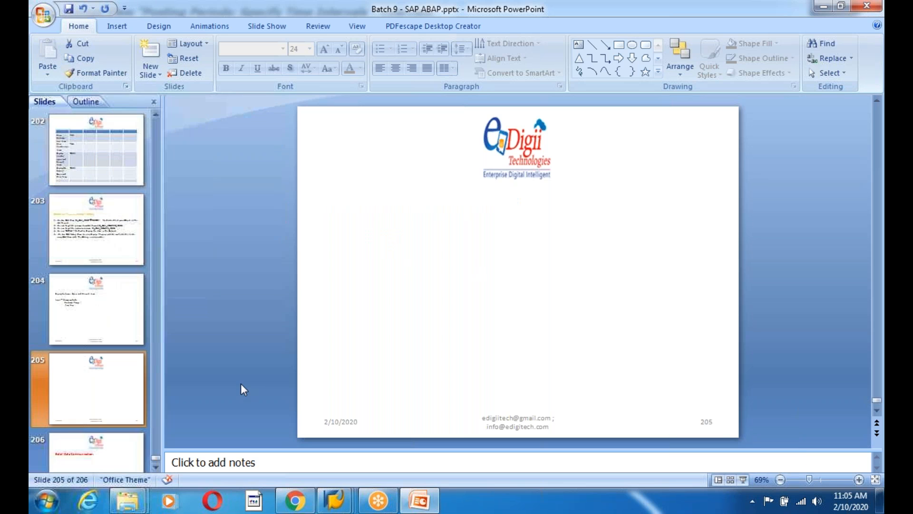
# Draw a rectangle shape on the new slide's upper left area
pyautogui.click(117, 27)
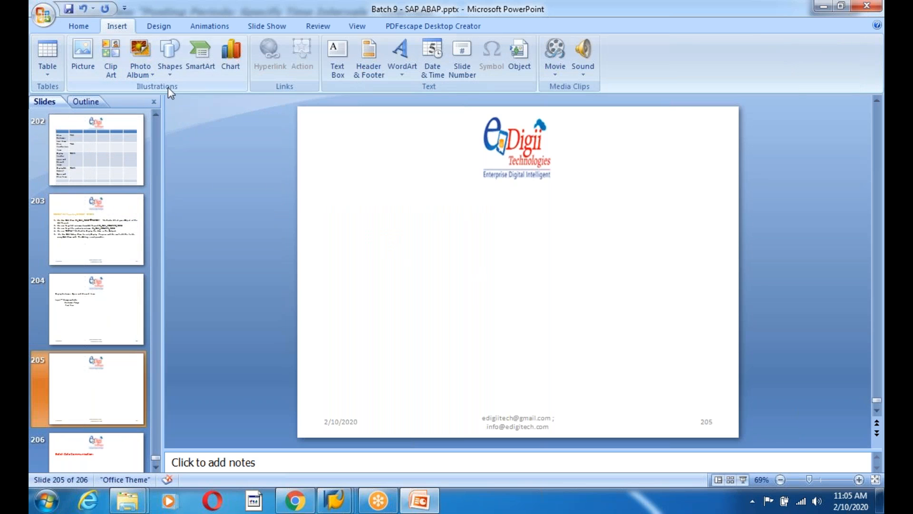
pyautogui.click(169, 74)
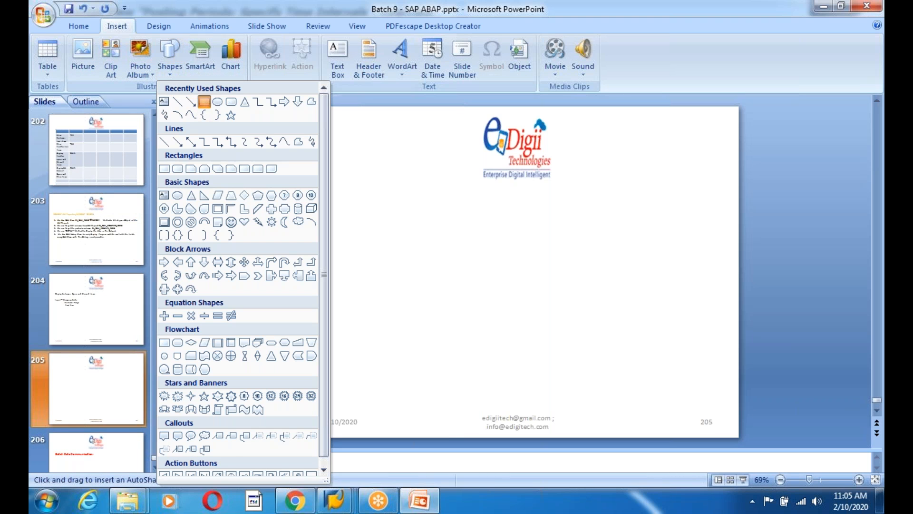
pyautogui.click(204, 101)
pyautogui.moveTo(334, 198); pyautogui.dragTo(459, 276)
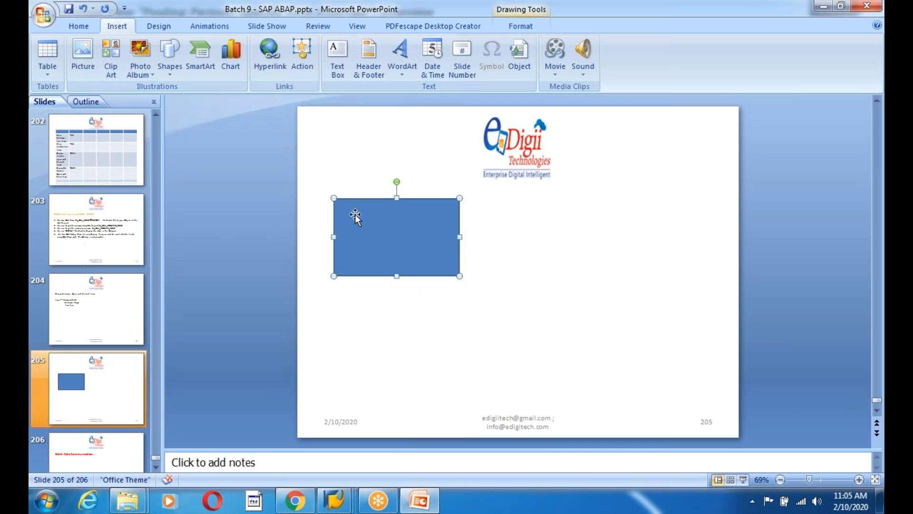
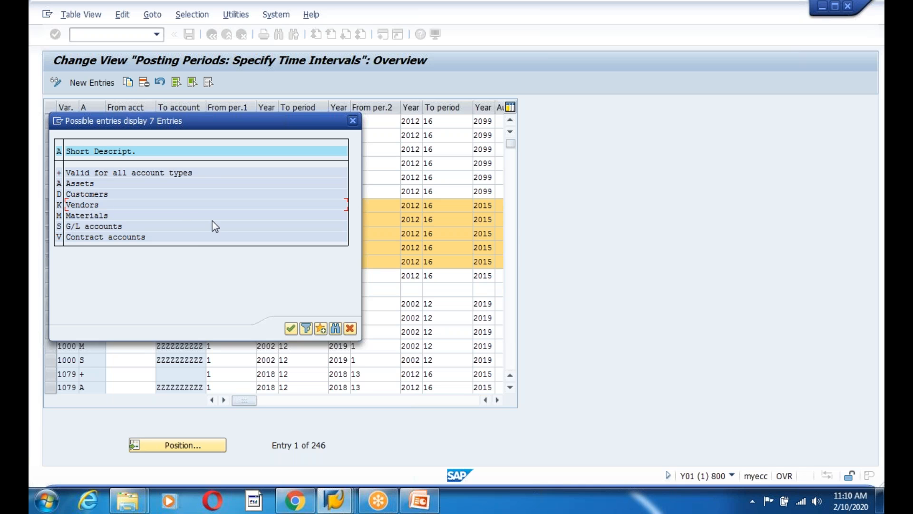
# Dismiss the account type list and copy the five selected 0005 rows as new entries
pyautogui.click(77, 238)
pyautogui.click(350, 329)
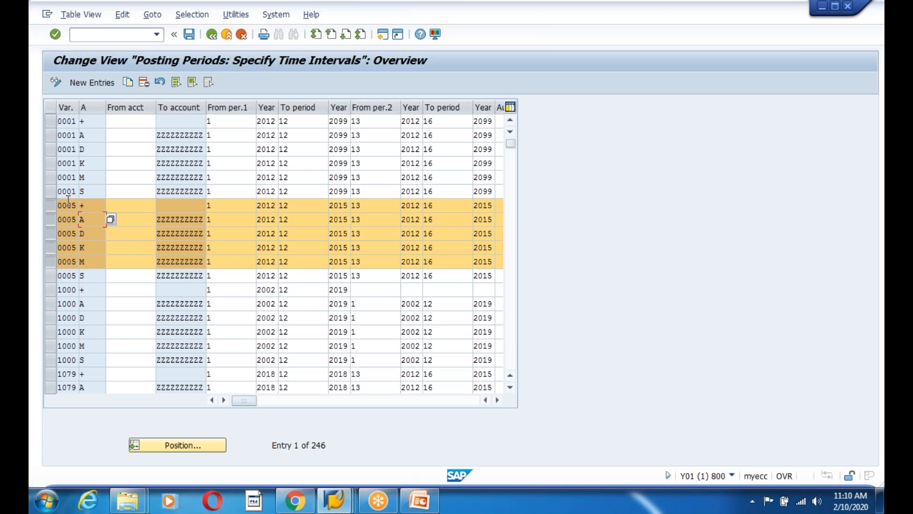
pyautogui.moveTo(106, 105); pyautogui.dragTo(112, 104)
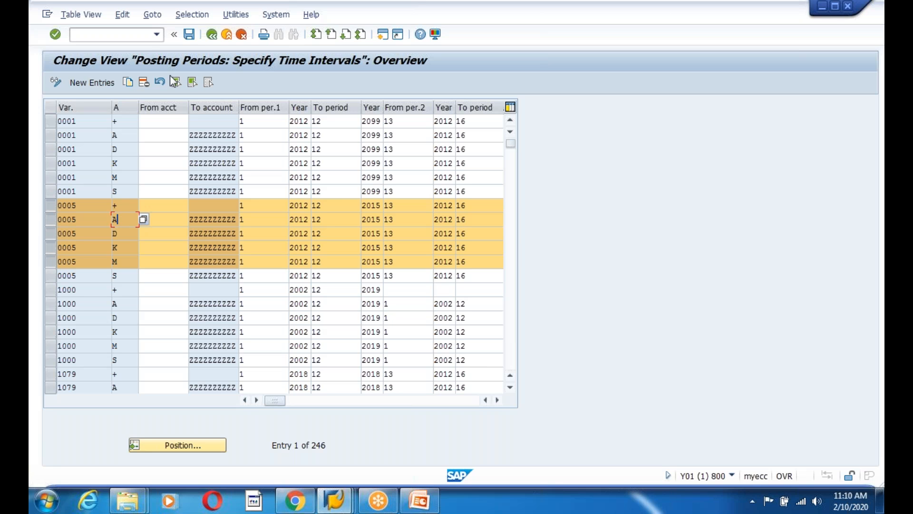
pyautogui.click(127, 81)
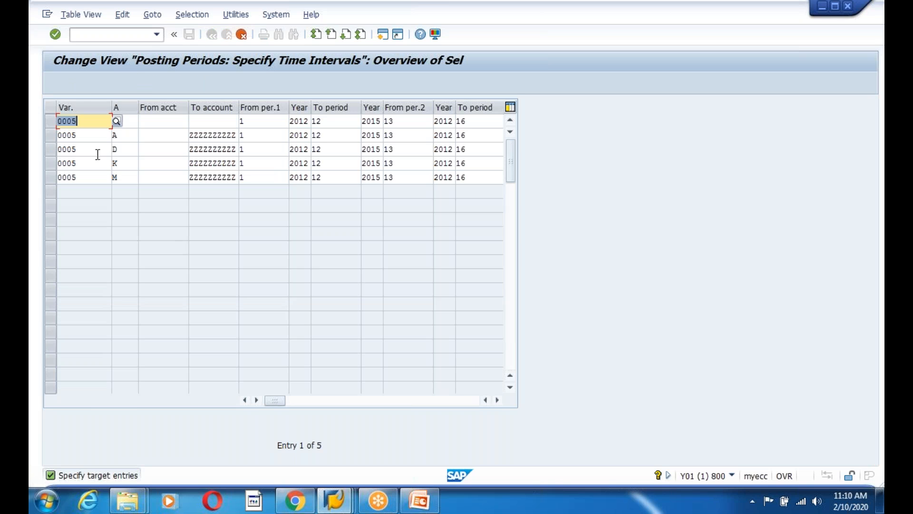
# Replace variant 0005 with 1200 in the first three copied rows (+, A, D)
pyautogui.write('1200')
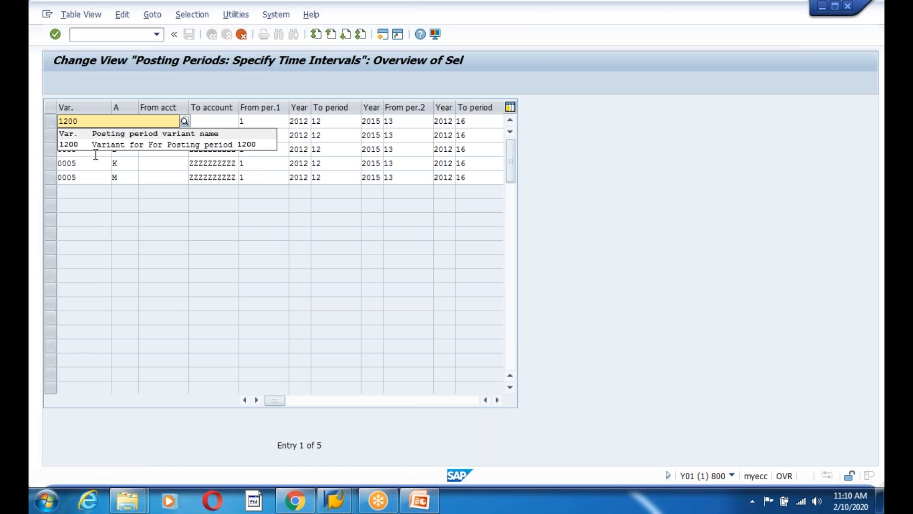
pyautogui.click(65, 147)
pyautogui.click(80, 138)
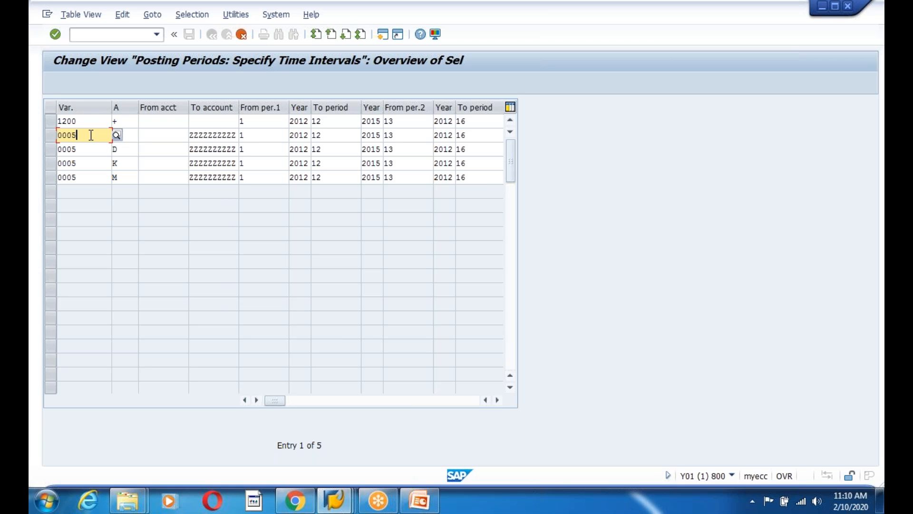
pyautogui.press('BackSpace')
pyautogui.press('BackSpace')
pyautogui.press('BackSpace')
pyautogui.press('BackSpace')
pyautogui.write('1200')
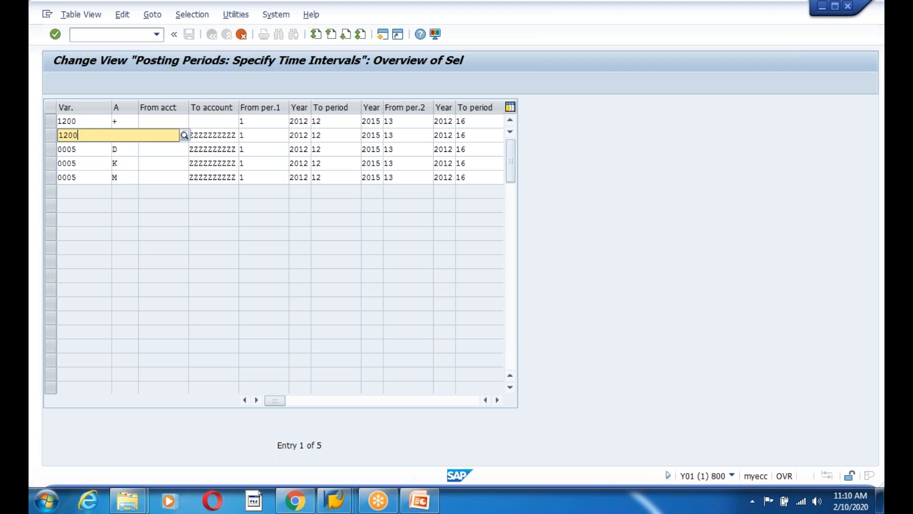
pyautogui.click(87, 153)
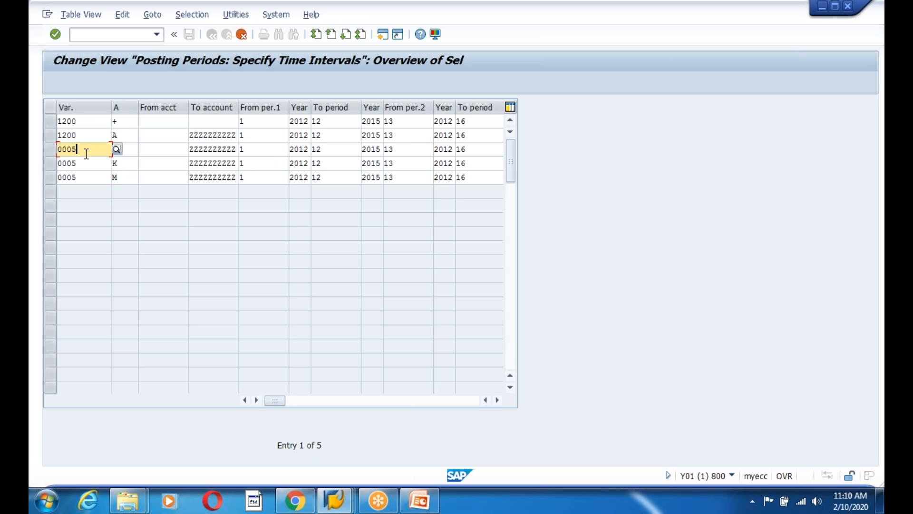
pyautogui.press('BackSpace')
pyautogui.press('BackSpace')
pyautogui.press('BackSpace')
pyautogui.press('BackSpace')
pyautogui.write('1200')
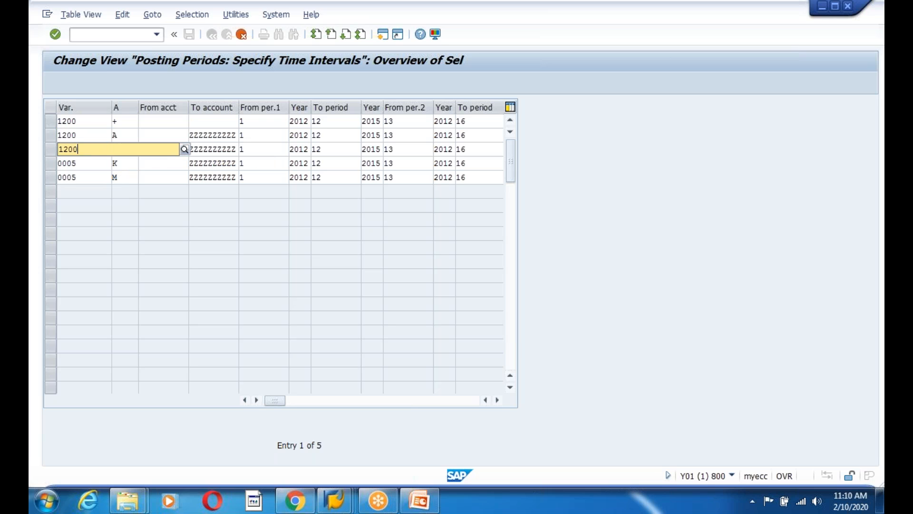
pyautogui.click(87, 172)
# Set the fourth row's variant to 1200, keeping its account type K
pyautogui.click(86, 166)
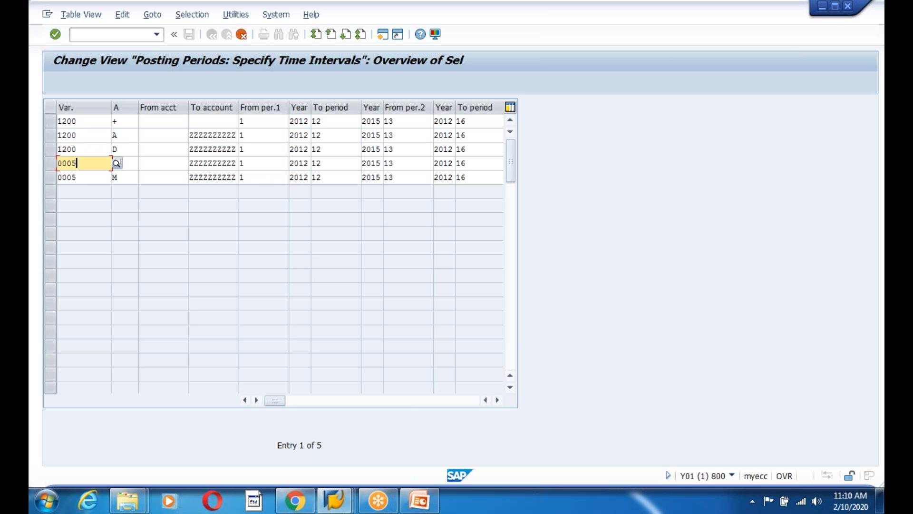
pyautogui.press('BackSpace')
pyautogui.press('BackSpace')
pyautogui.press('BackSpace')
pyautogui.press('BackSpace')
pyautogui.write('1200')
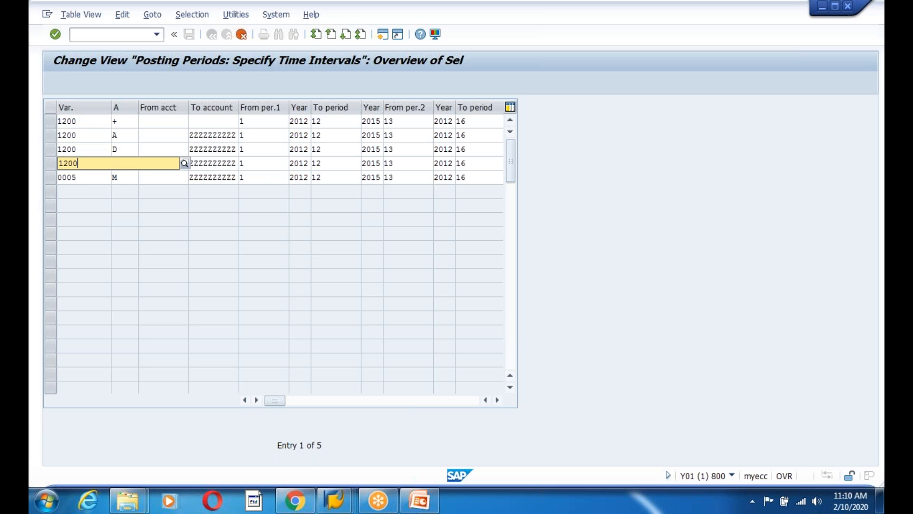
pyautogui.click(98, 153)
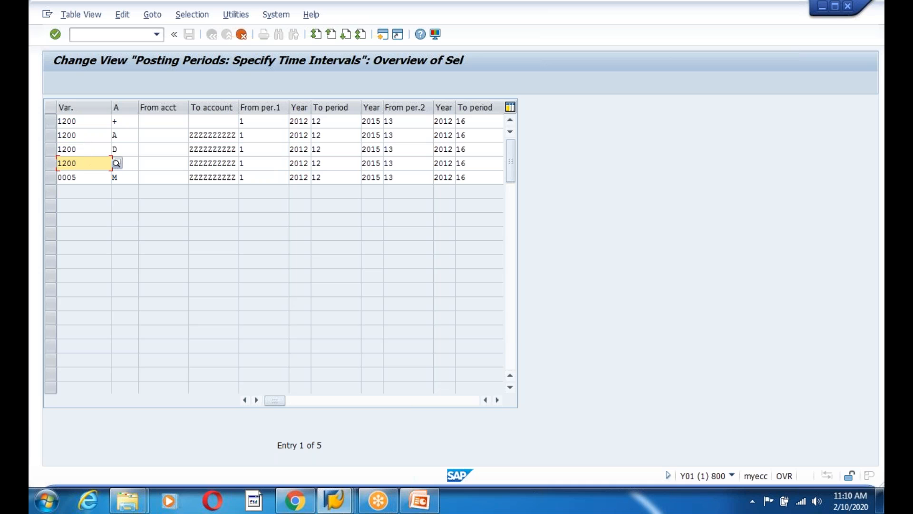
pyautogui.moveTo(87, 162); pyautogui.dragTo(48, 163)
pyautogui.press('Tab')
pyautogui.write('K')
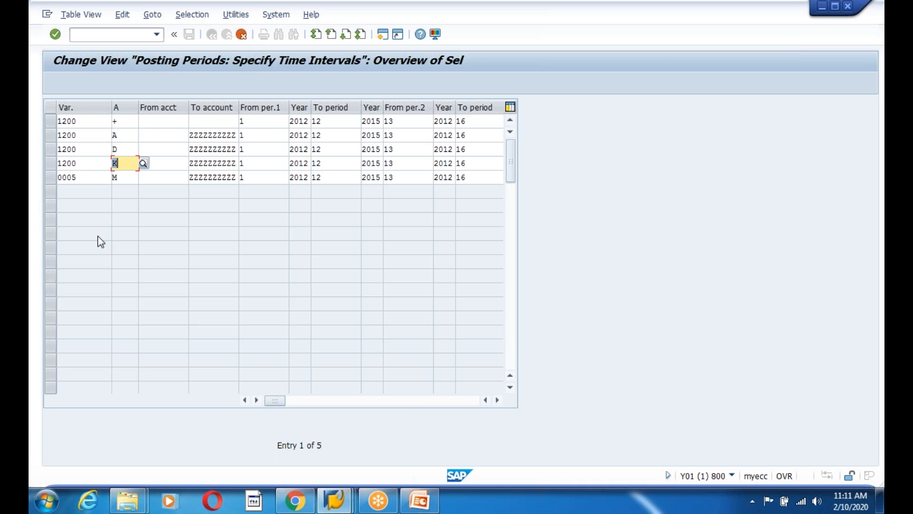
pyautogui.press('Tab')
pyautogui.press('Tab')
pyautogui.press('Tab')
pyautogui.press('Tab')
pyautogui.press('Tab')
pyautogui.press('Tab')
pyautogui.press('Tab')
pyautogui.press('Tab')
pyautogui.press('Tab')
pyautogui.press('Tab')
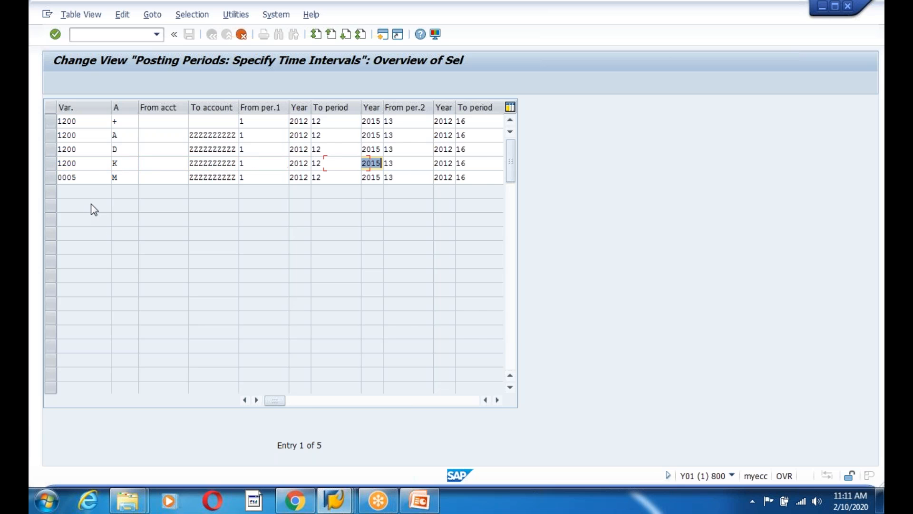
pyautogui.press('Tab')
pyautogui.press('Tab')
pyautogui.press('Tab')
# Replace the fifth row's variant 0005 with 1200 and recheck row K
pyautogui.click(86, 177)
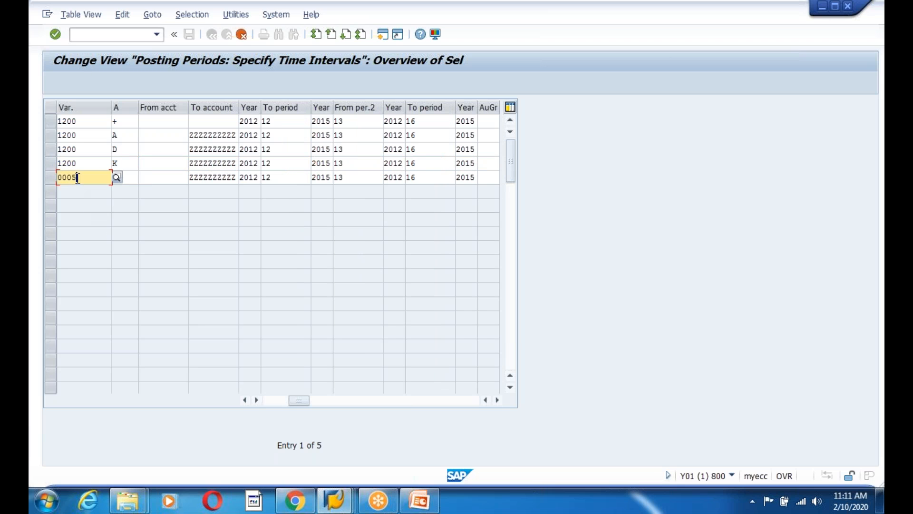
pyautogui.hotkey('shift', 'Home')
pyautogui.press('BackSpace')
pyautogui.write('1200')
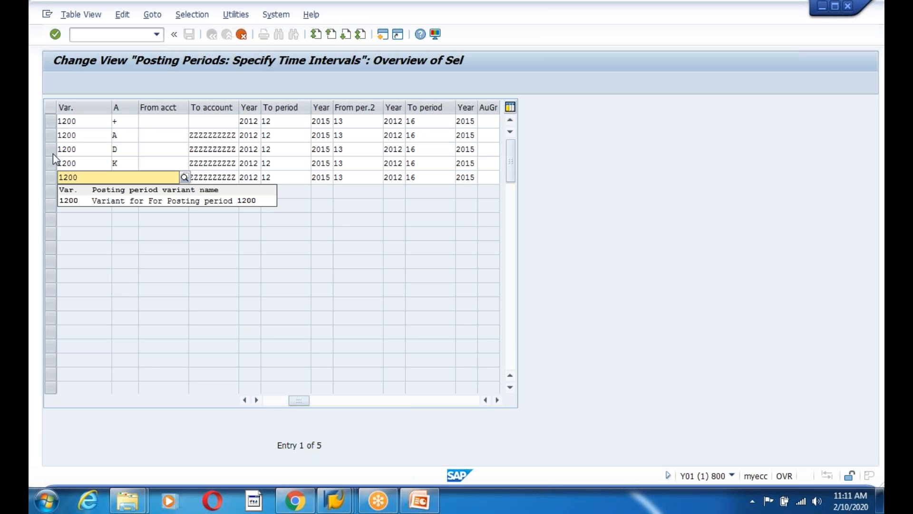
pyautogui.click(71, 200)
pyautogui.click(83, 164)
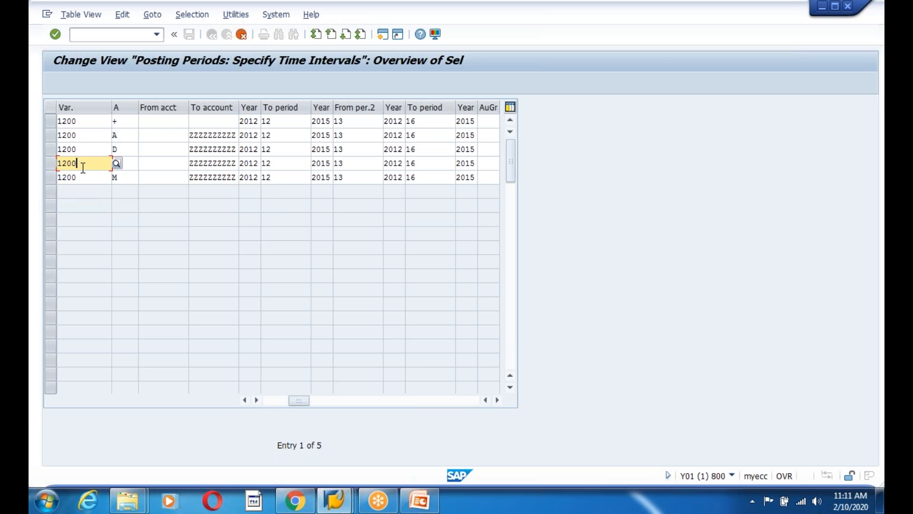
pyautogui.click(82, 178)
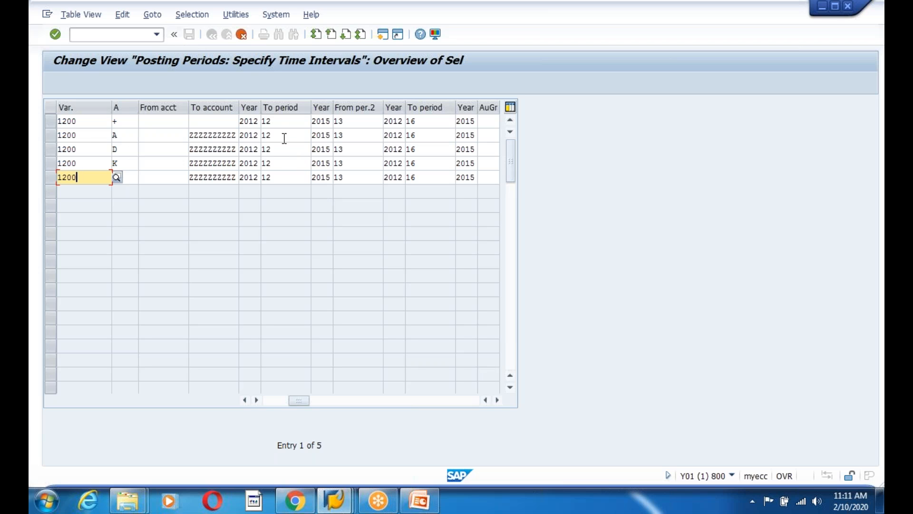
# Change the first row's From year from 2012 to 2018
pyautogui.click(255, 122)
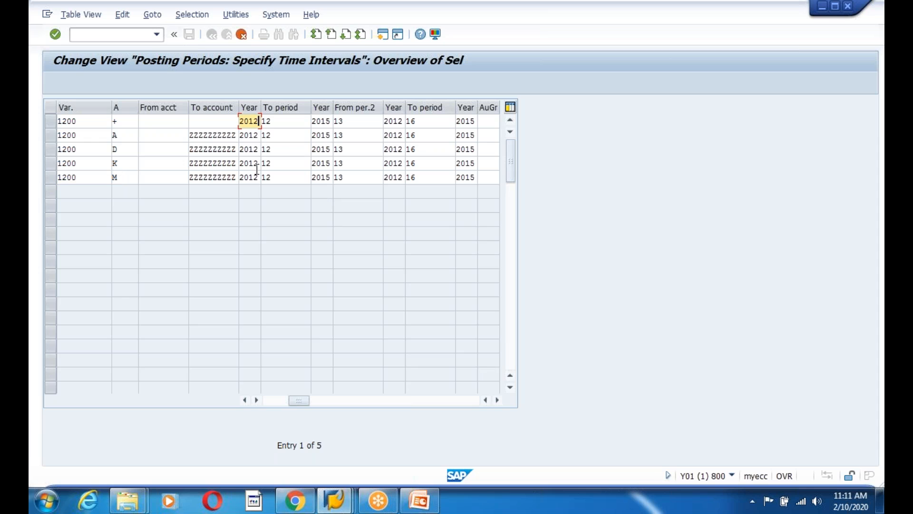
pyautogui.press('BackSpace')
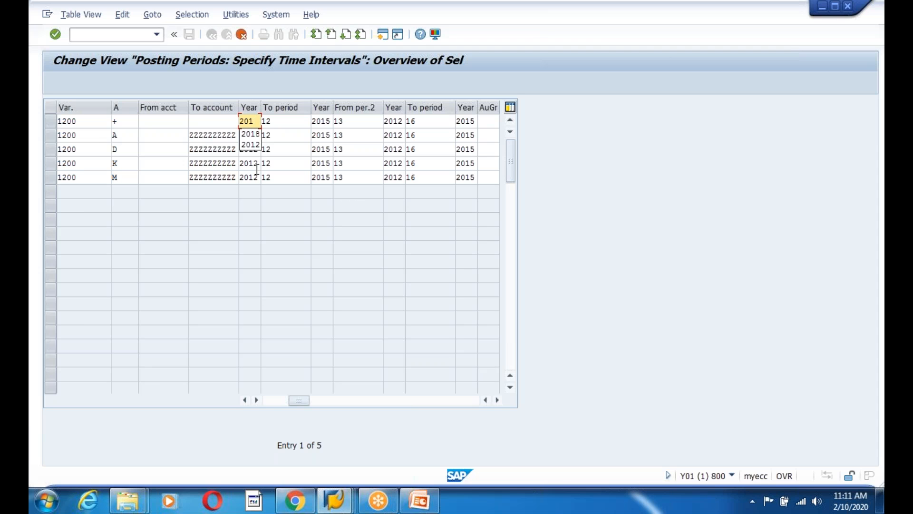
pyautogui.write('8')
pyautogui.click(255, 135)
# Check the logon information under System > Status
pyautogui.click(276, 14)
pyautogui.click(300, 193)
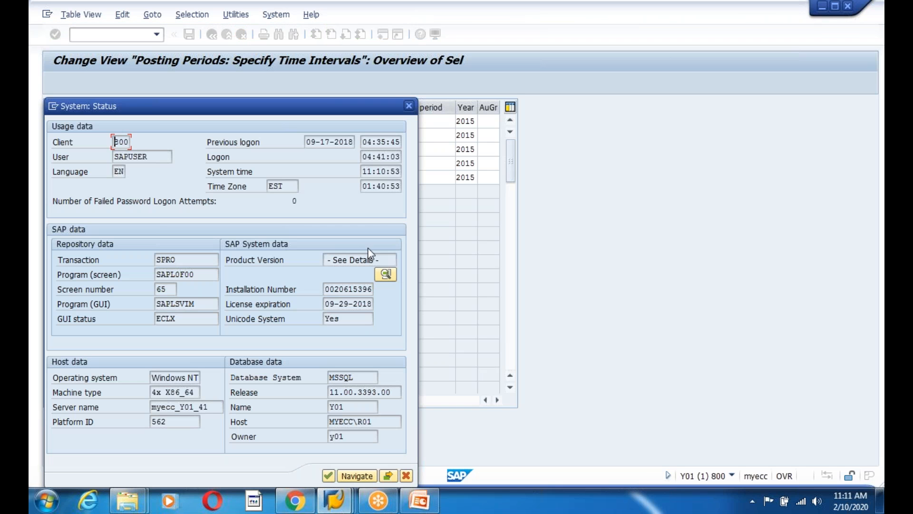
pyautogui.moveTo(307, 141); pyautogui.dragTo(336, 143)
pyautogui.click(343, 144)
pyautogui.click(409, 106)
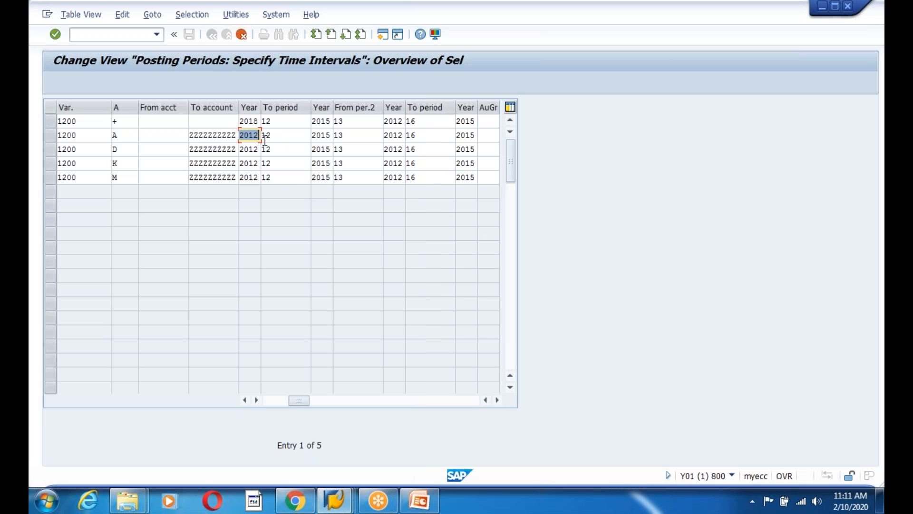
# Set the year to 2018 in the remaining four rows (A, D, K, M)
pyautogui.press('Delete')
pyautogui.write('2018')
pyautogui.click(249, 149)
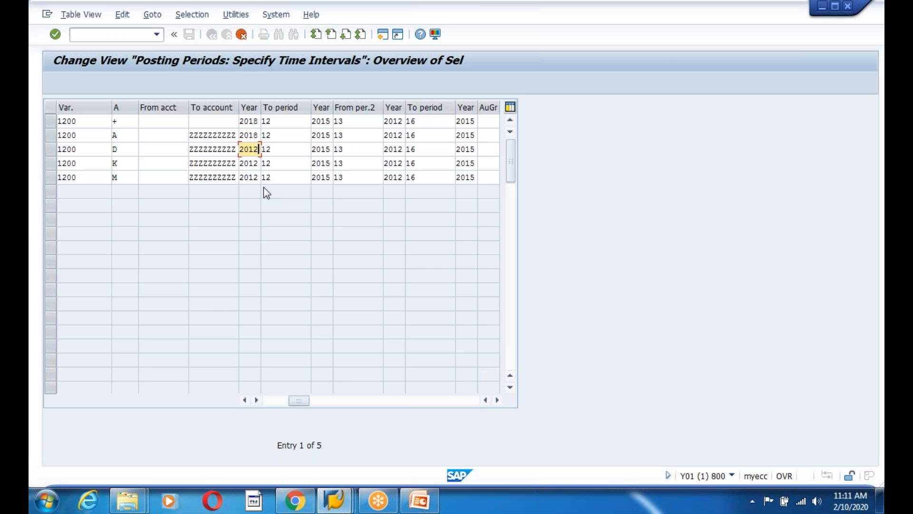
pyautogui.press('BackSpace')
pyautogui.write('8')
pyautogui.click(255, 163)
pyautogui.press('BackSpace')
pyautogui.write('8')
pyautogui.press('Down')
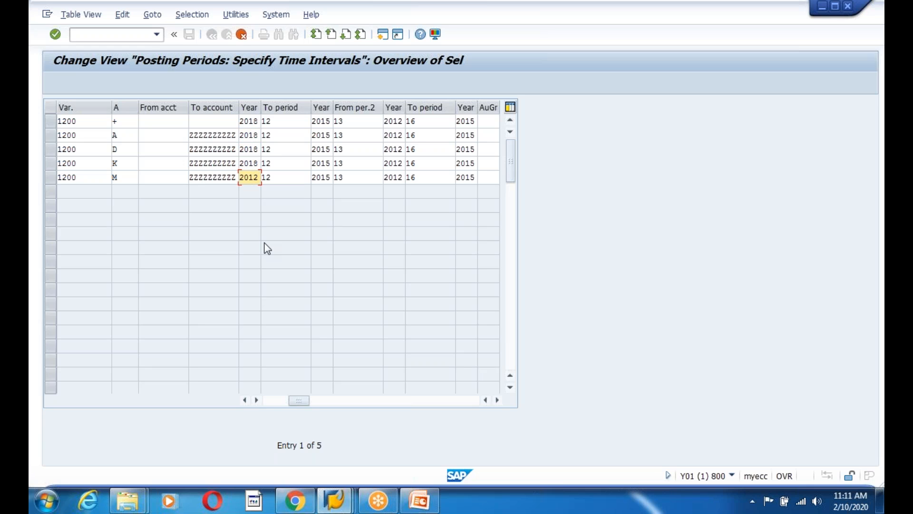
pyautogui.press('BackSpace')
pyautogui.write('8')
pyautogui.click(284, 122)
pyautogui.click(283, 134)
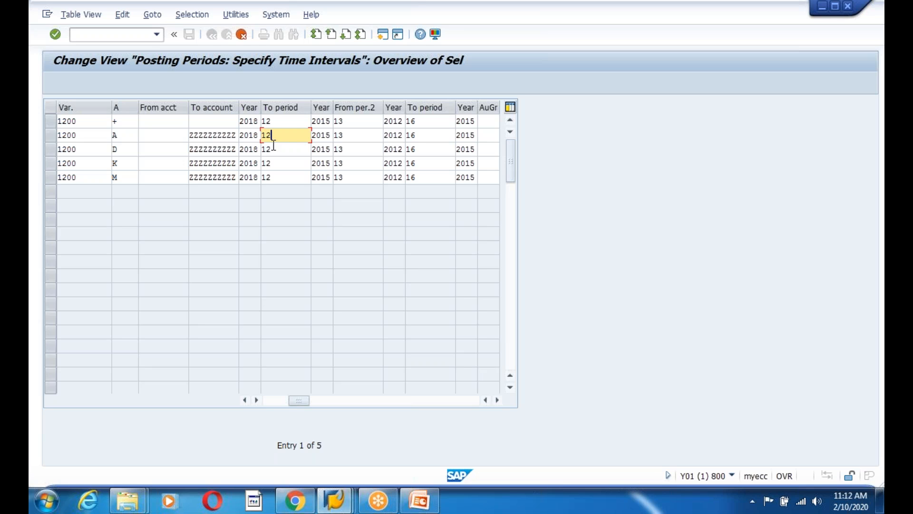
# Change the first row's To period from 12 to 1
pyautogui.click(281, 123)
pyautogui.click(281, 133)
pyautogui.click(249, 122)
pyautogui.click(281, 133)
pyautogui.click(271, 125)
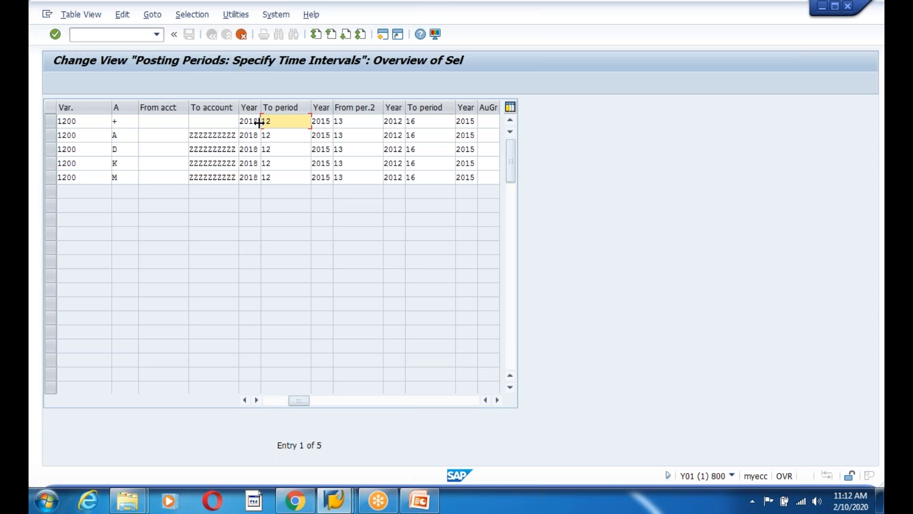
pyautogui.click(258, 123)
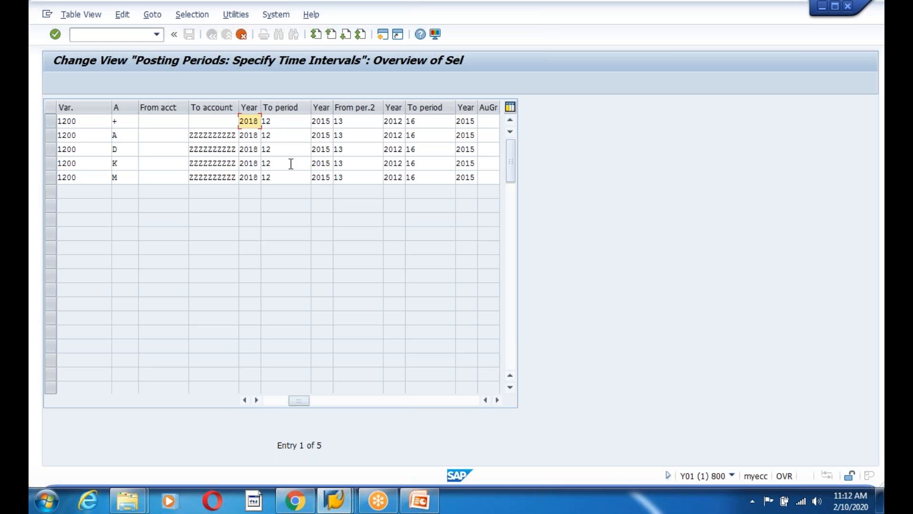
pyautogui.click(279, 121)
pyautogui.click(280, 135)
pyautogui.click(279, 150)
pyautogui.click(278, 161)
pyautogui.click(278, 172)
pyautogui.click(279, 122)
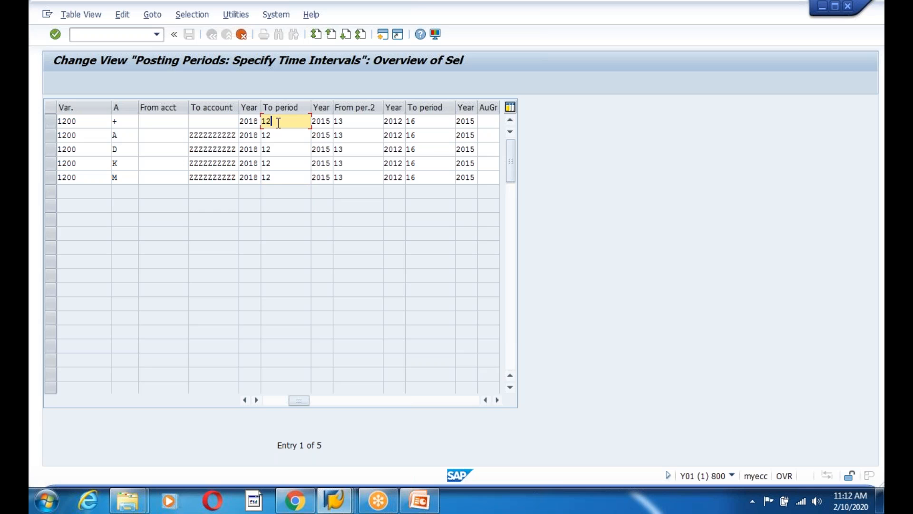
pyautogui.press('BackSpace')
pyautogui.press('BackSpace')
pyautogui.write('1')
# Set row A's To period to 1 and clear row D's To period
pyautogui.click(279, 149)
pyautogui.click(274, 133)
pyautogui.press('BackSpace')
pyautogui.press('BackSpace')
pyautogui.write('1')
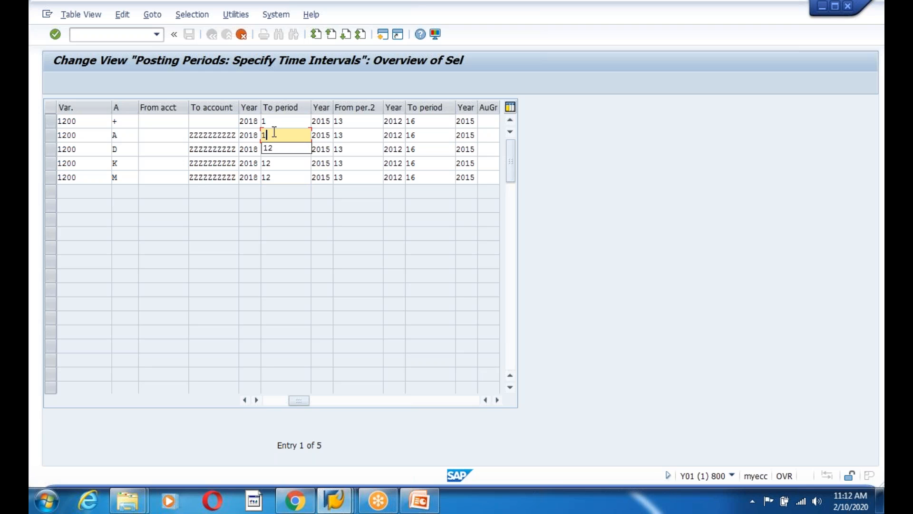
pyautogui.click(277, 161)
pyautogui.click(279, 149)
pyautogui.press('BackSpace')
pyautogui.press('BackSpace')
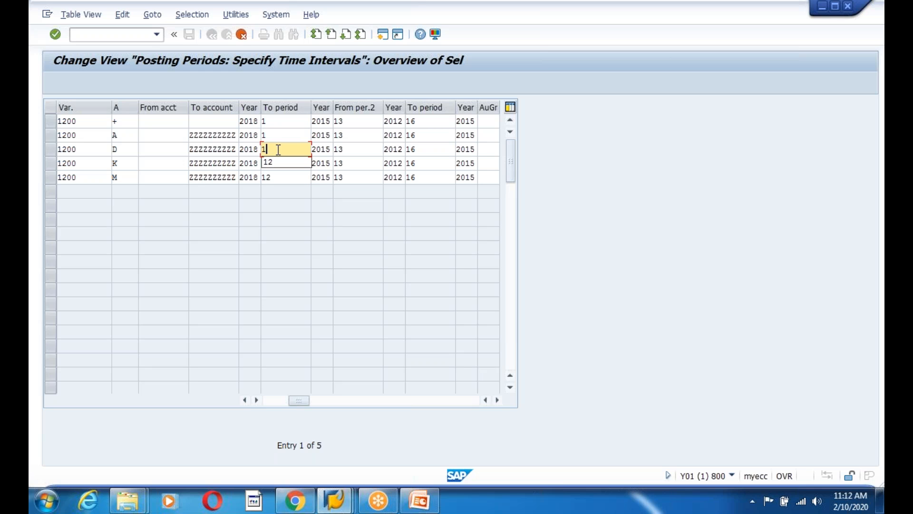
pyautogui.click(119, 122)
# Enter To period 1 for rows D, K and M
pyautogui.click(194, 134)
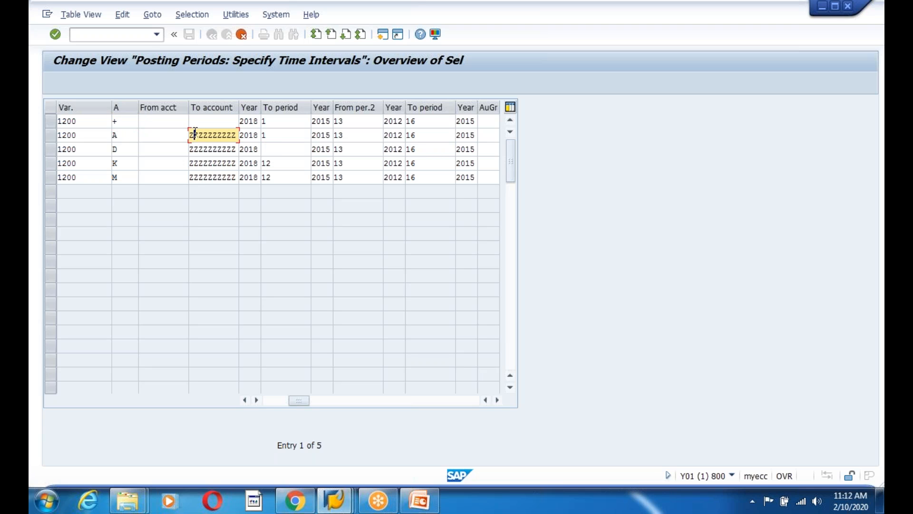
pyautogui.click(269, 149)
pyautogui.write('1')
pyautogui.click(280, 164)
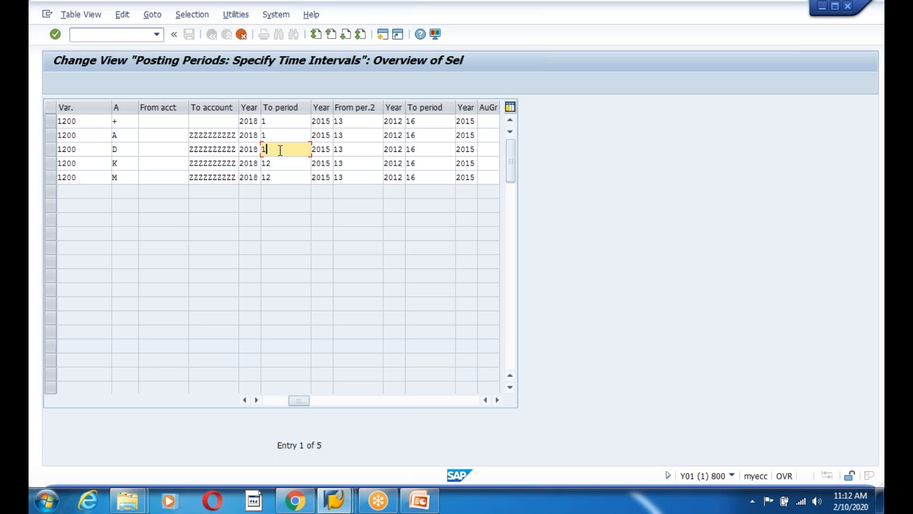
pyautogui.press('BackSpace')
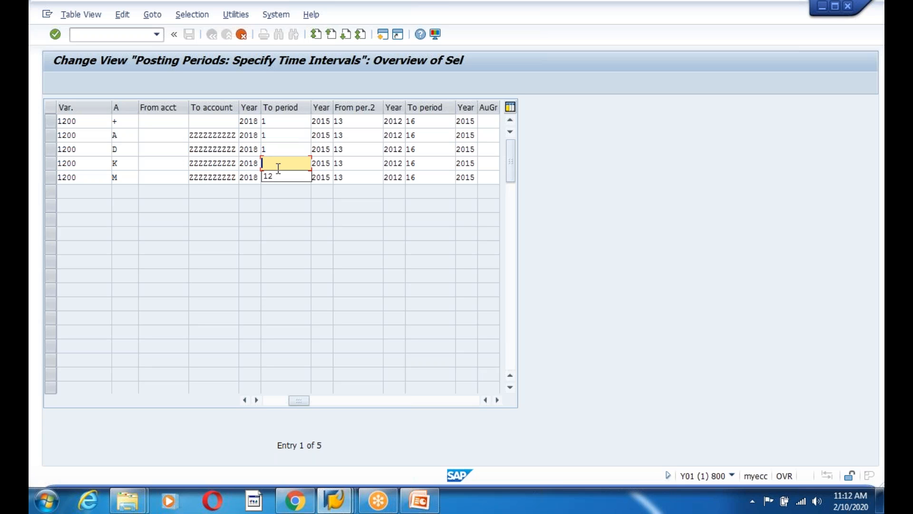
pyautogui.click(278, 176)
pyautogui.press('BackSpace')
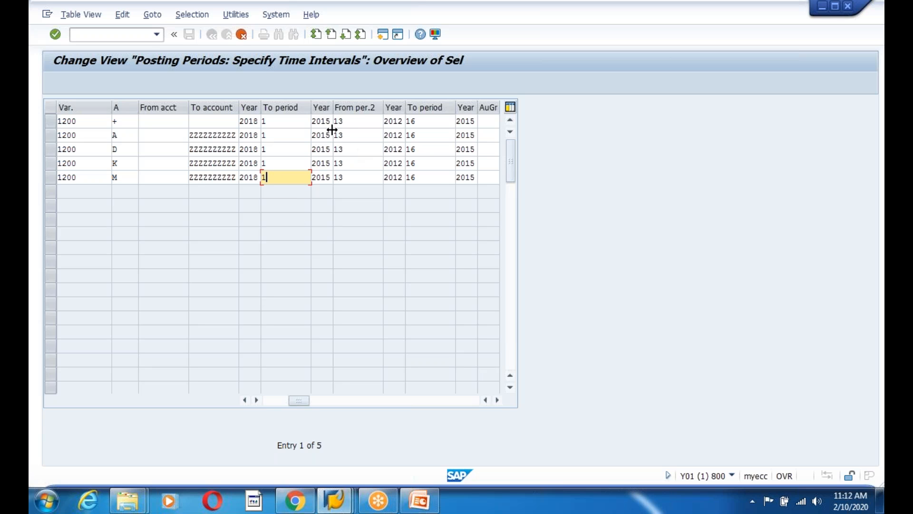
pyautogui.click(332, 121)
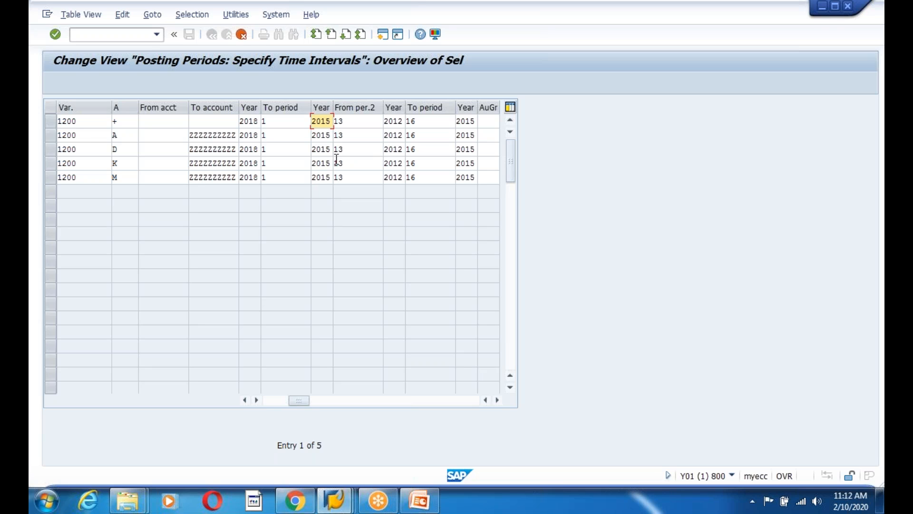
# Change the to-year from 2015 to 2019 for rows + and A
pyautogui.press('BackSpace')
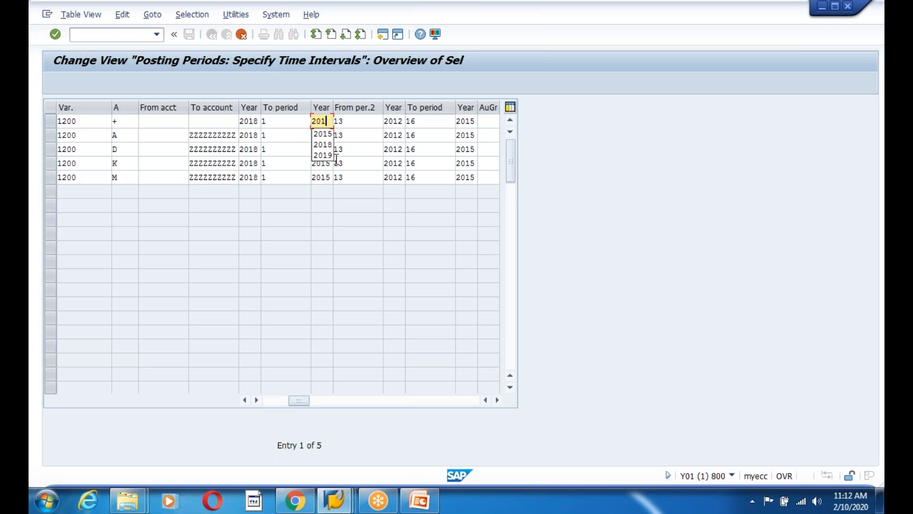
pyautogui.write('8')
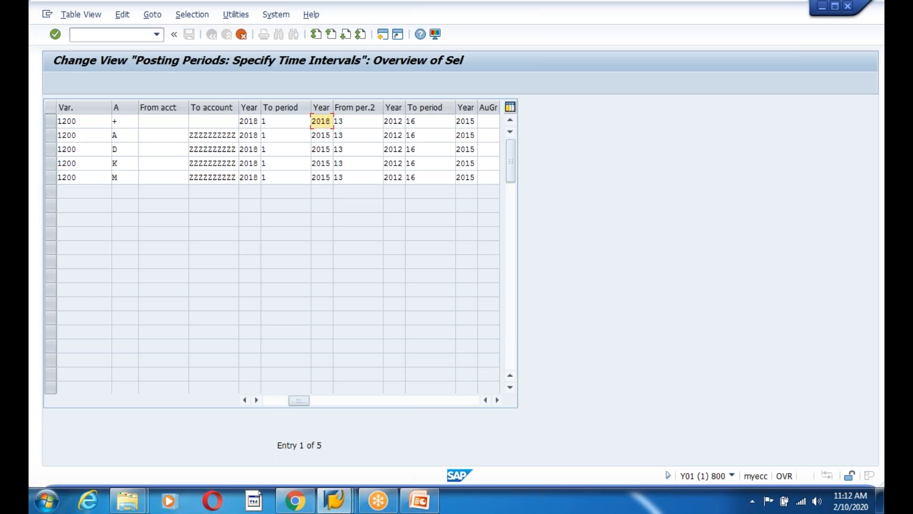
pyautogui.press('BackSpace')
pyautogui.click(323, 155)
pyautogui.click(327, 135)
pyautogui.press('Delete')
pyautogui.write('9')
# Change the to-year to 2019 for rows D, K and M
pyautogui.click(328, 148)
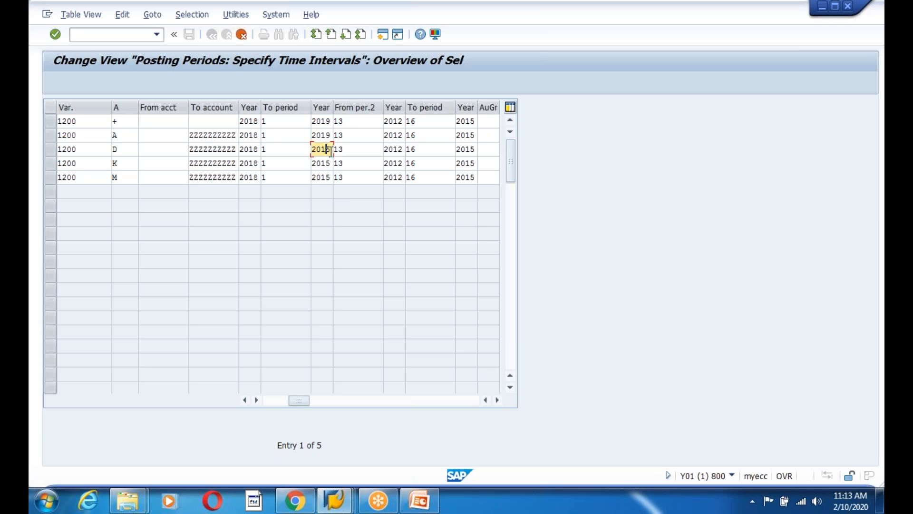
pyautogui.press('BackSpace')
pyautogui.write('9')
pyautogui.click(327, 163)
pyautogui.write('9')
pyautogui.click(329, 178)
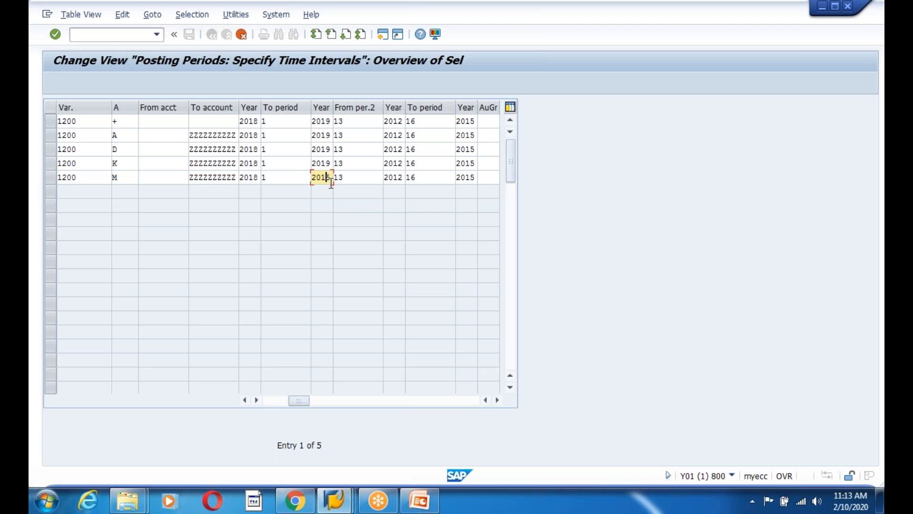
pyautogui.write('9')
pyautogui.click(356, 125)
pyautogui.press('BackSpace')
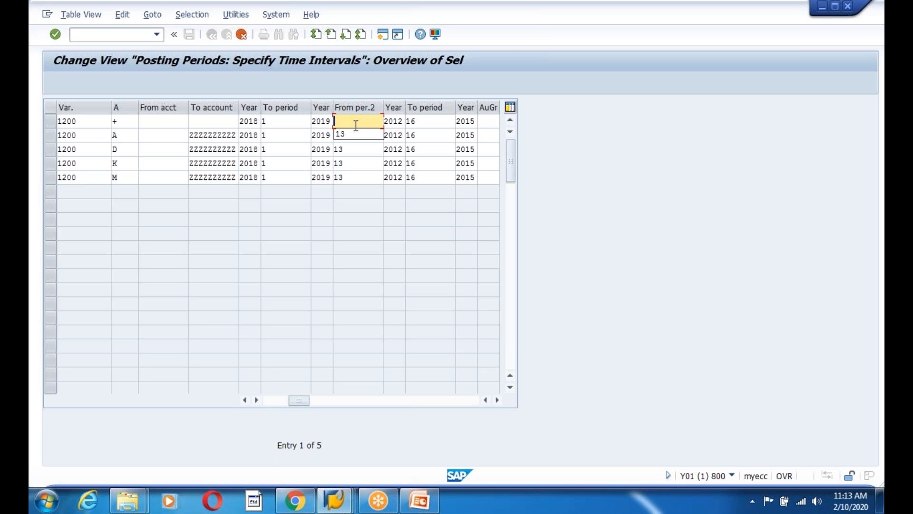
# Set From per.2 to 12 for rows +, A and D
pyautogui.write('2')
pyautogui.click(347, 139)
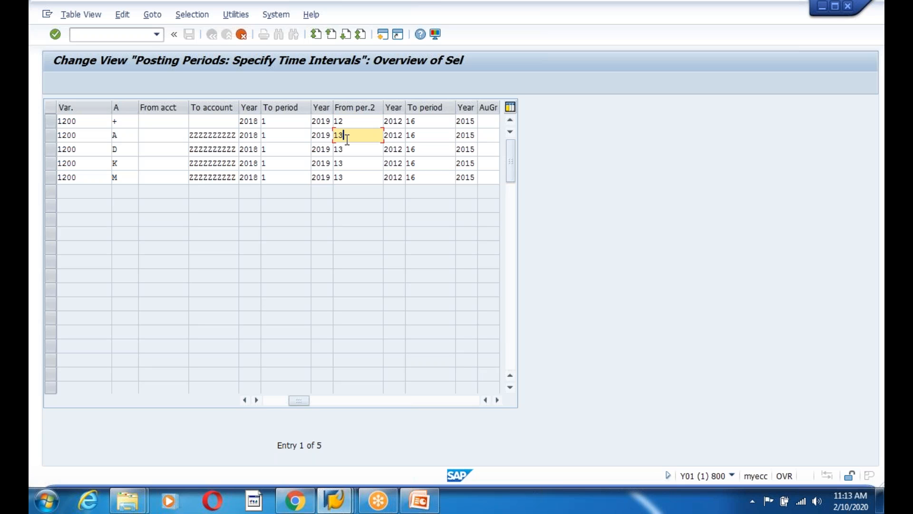
pyautogui.press('BackSpace')
pyautogui.write('2')
pyautogui.click(350, 150)
pyautogui.press('BackSpace')
pyautogui.write('2')
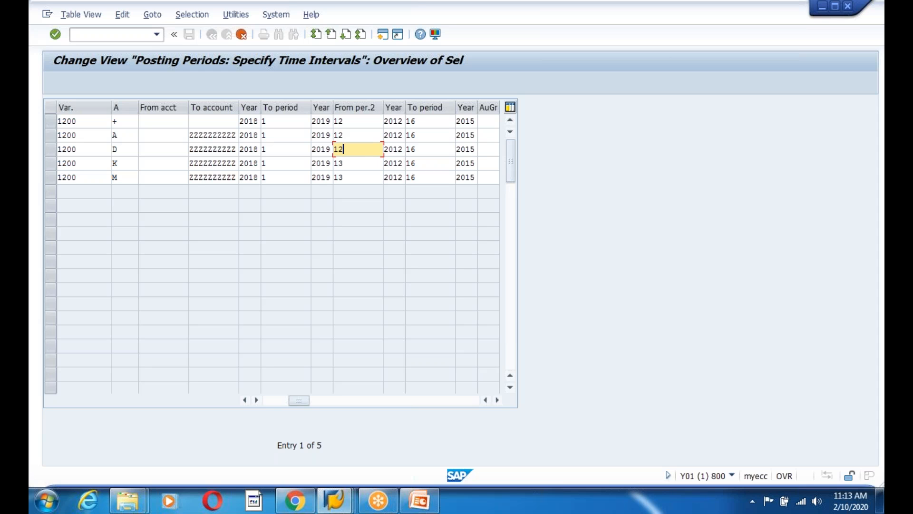
pyautogui.click(353, 165)
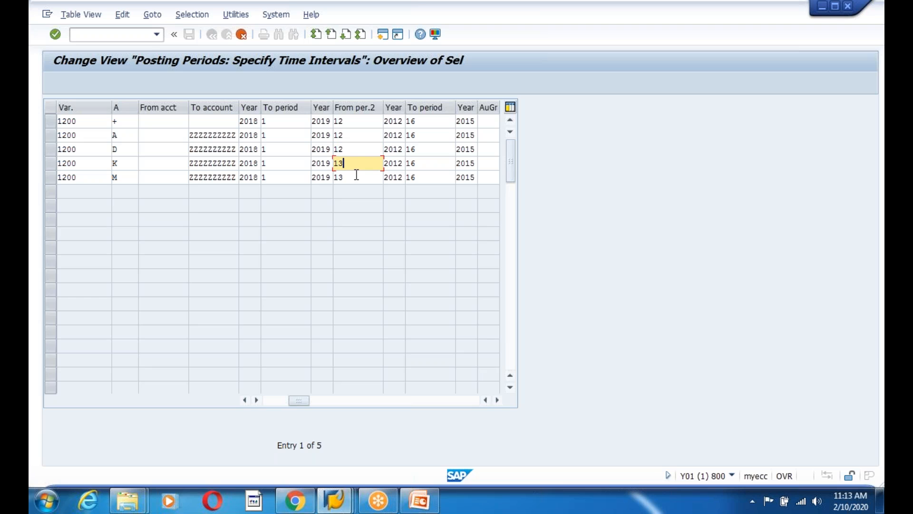
# Change the To period to 12 in all rows and confirm the five copied entries
pyautogui.click(277, 125)
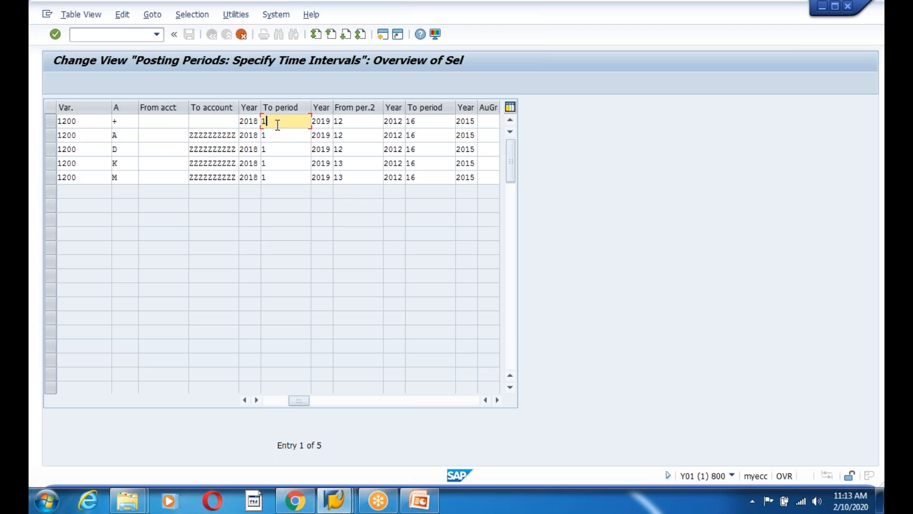
pyautogui.click(281, 135)
pyautogui.write('2')
pyautogui.click(276, 148)
pyautogui.write('2')
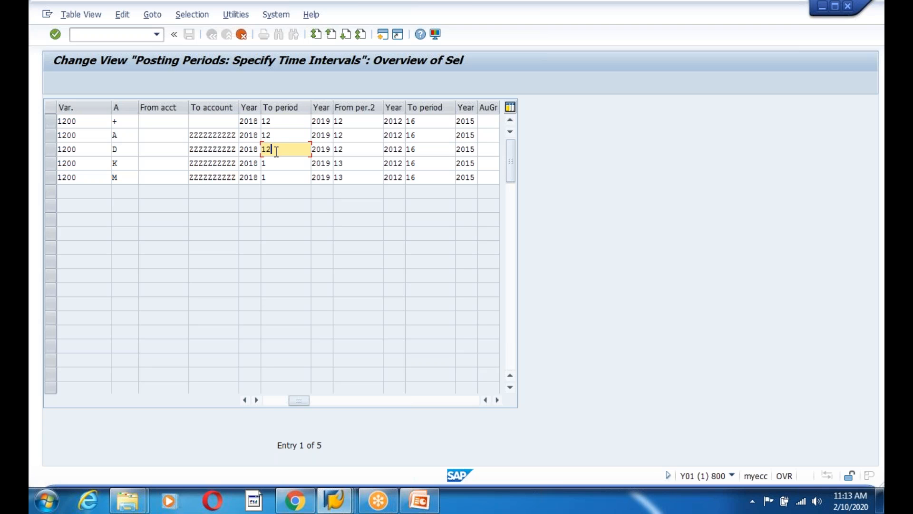
pyautogui.click(275, 162)
pyautogui.write('2')
pyautogui.click(274, 179)
pyautogui.write('2')
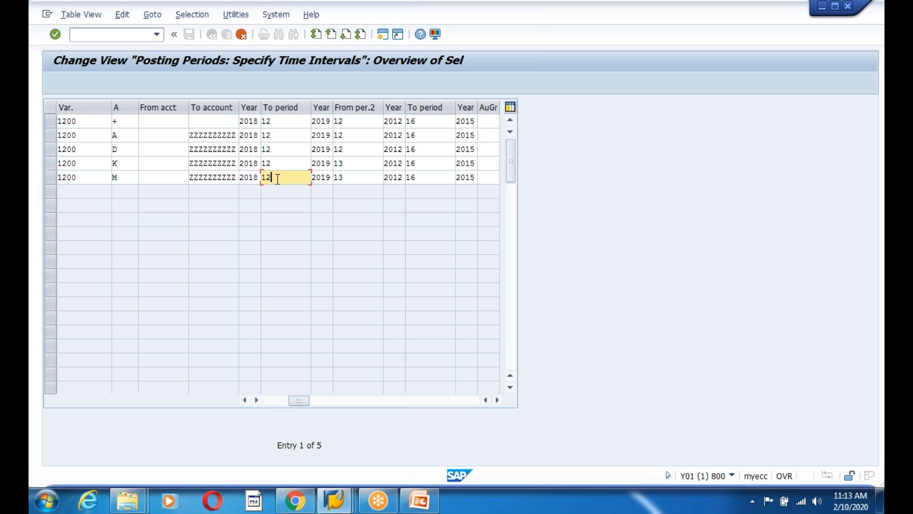
pyautogui.click(295, 123)
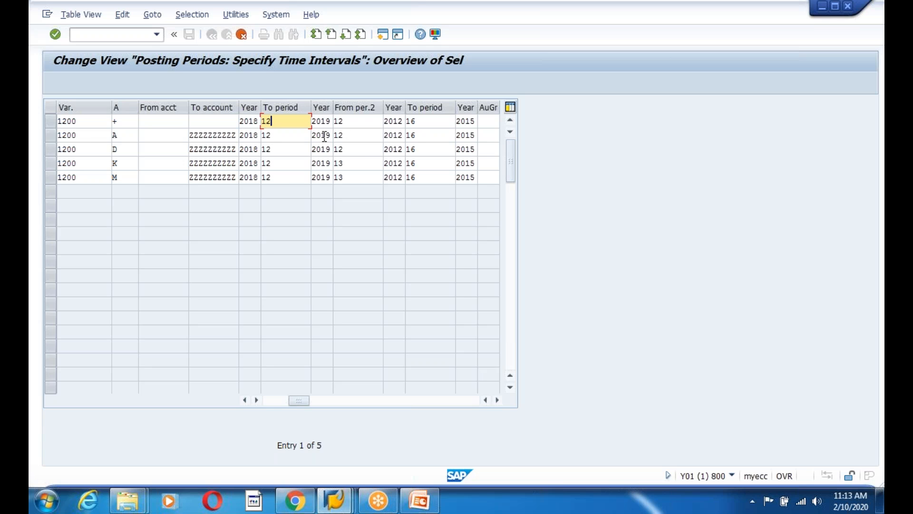
pyautogui.press('F6')
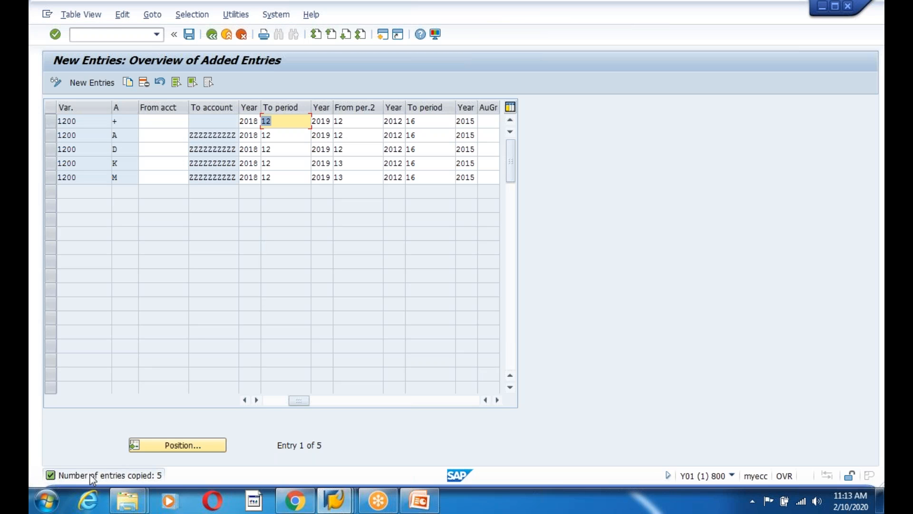
# Save variant 1200's posting periods under the customizing request and go back to the IMG
pyautogui.click(190, 34)
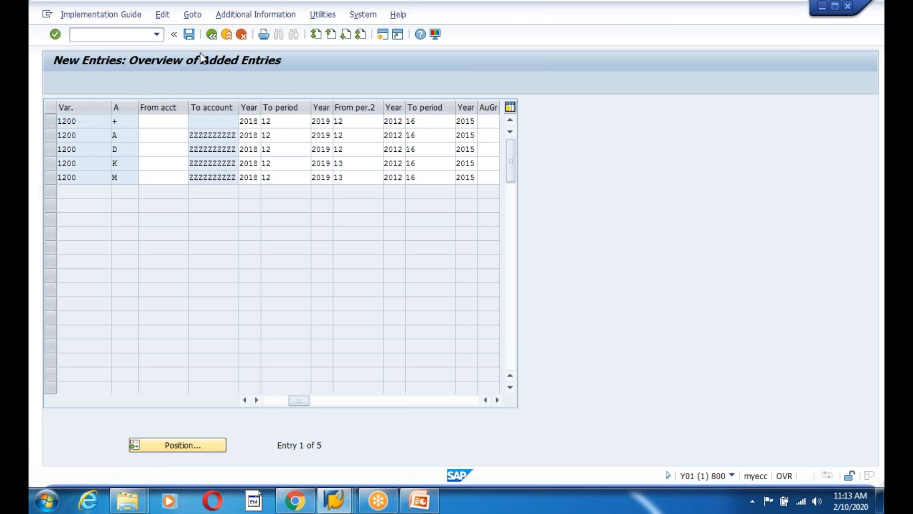
pyautogui.press('Return')
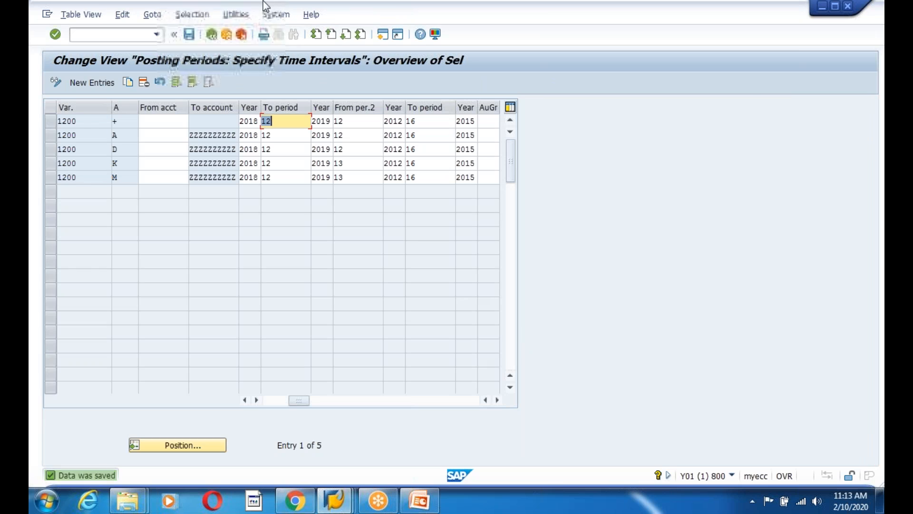
pyautogui.click(212, 36)
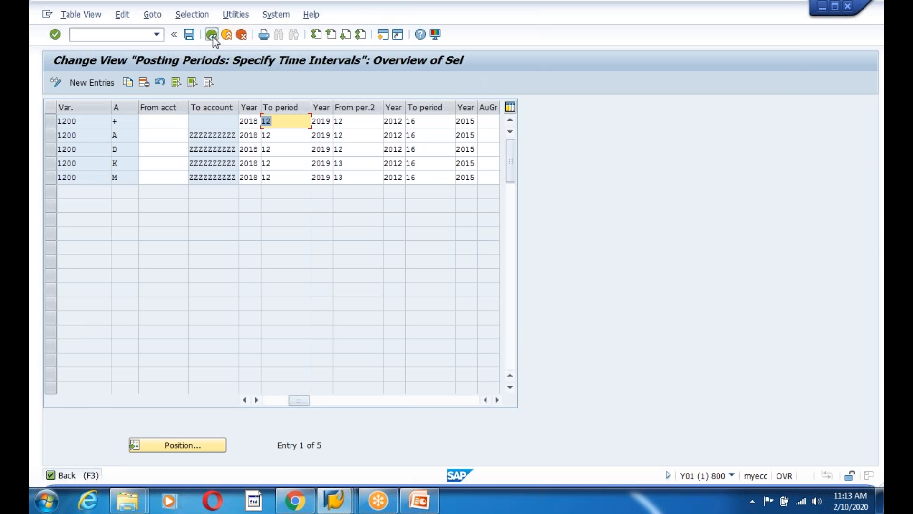
pyautogui.click(189, 34)
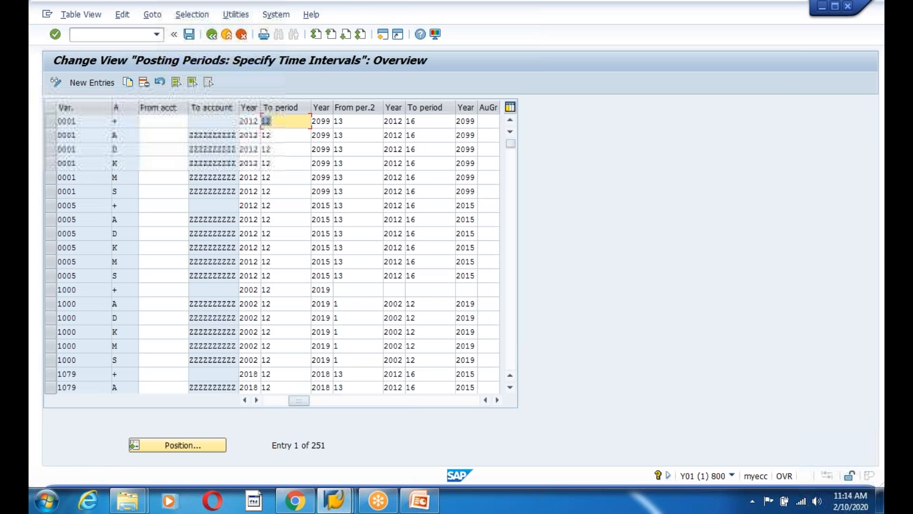
pyautogui.click(211, 34)
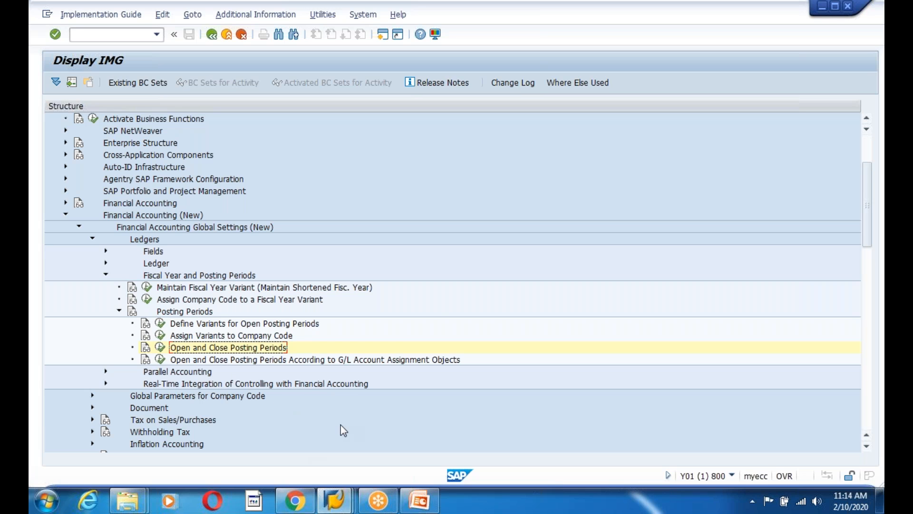
# Expand Ledger, view the nine FAGLFLEXT ledgers in Define Ledgers for General Ledger Accounting, and return
pyautogui.click(106, 276)
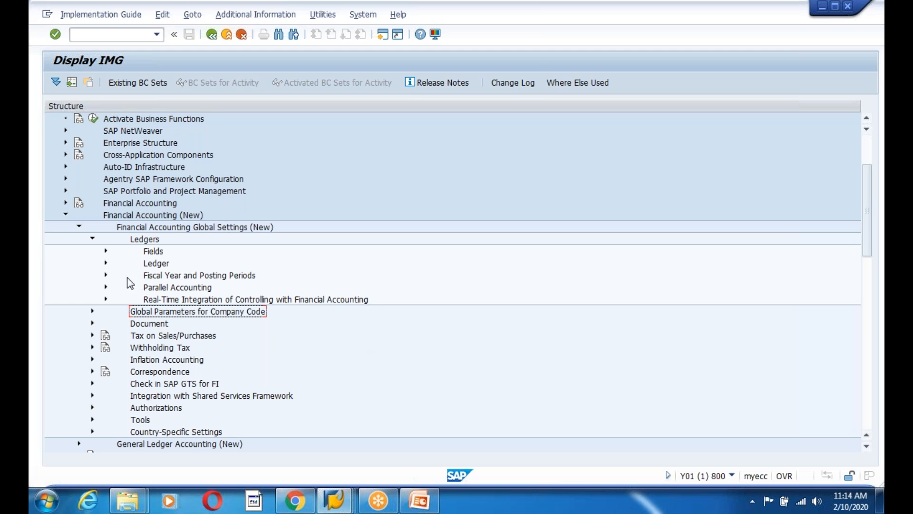
pyautogui.click(106, 264)
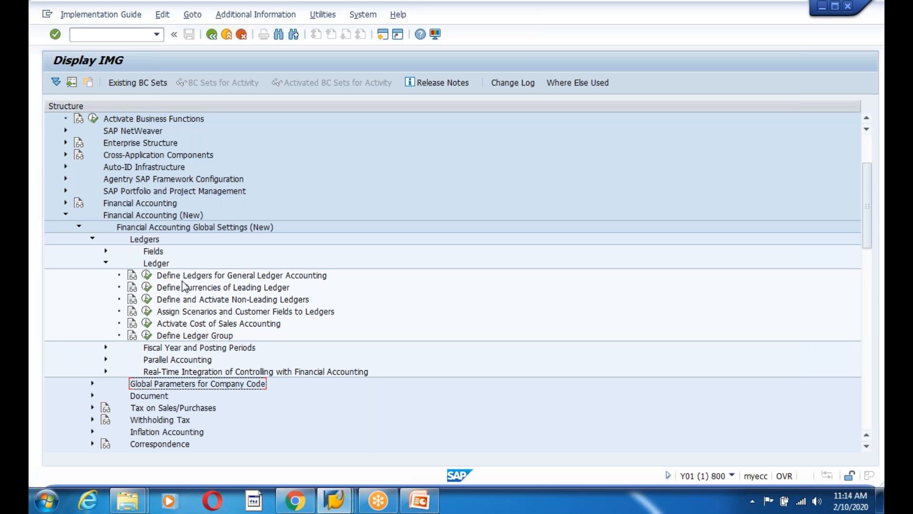
pyautogui.click(147, 275)
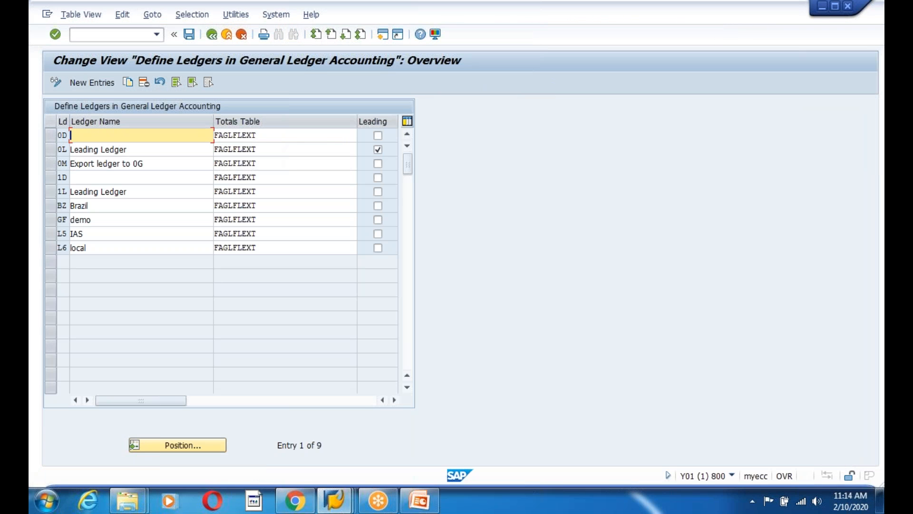
pyautogui.moveTo(72, 121); pyautogui.dragTo(110, 138)
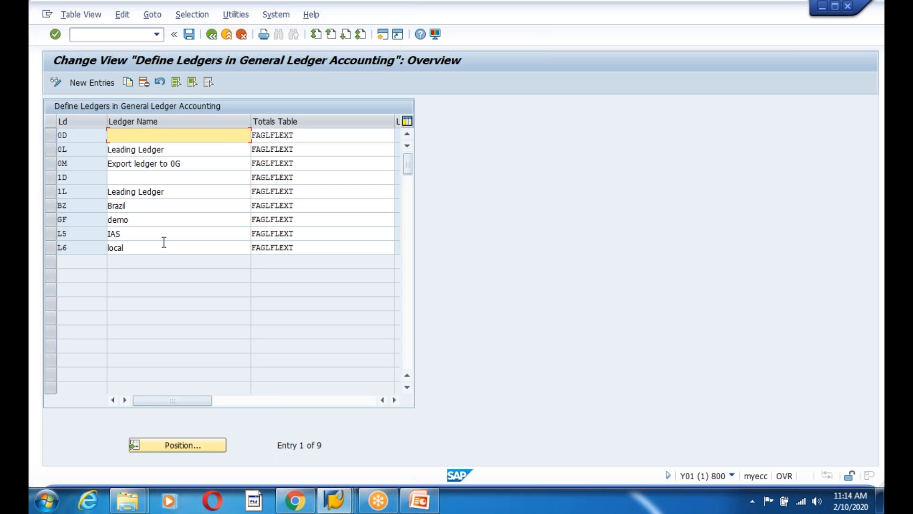
pyautogui.click(212, 33)
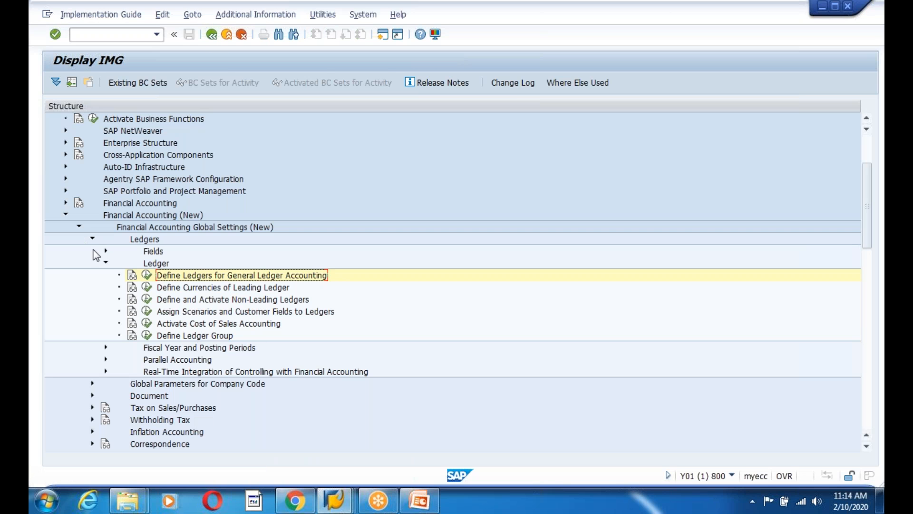
# Expand the Document, Document Types and Document Number Ranges branches of the IMG
pyautogui.scroll(-4, 288, 401)
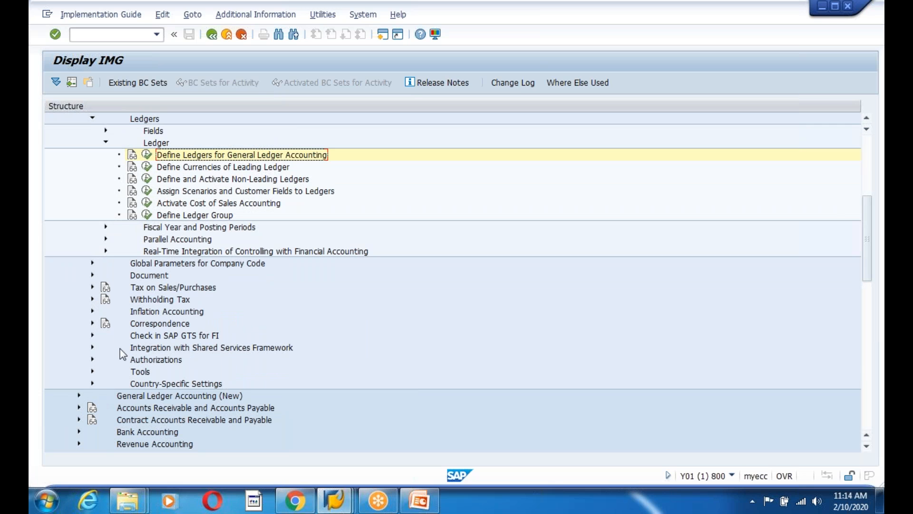
pyautogui.click(92, 275)
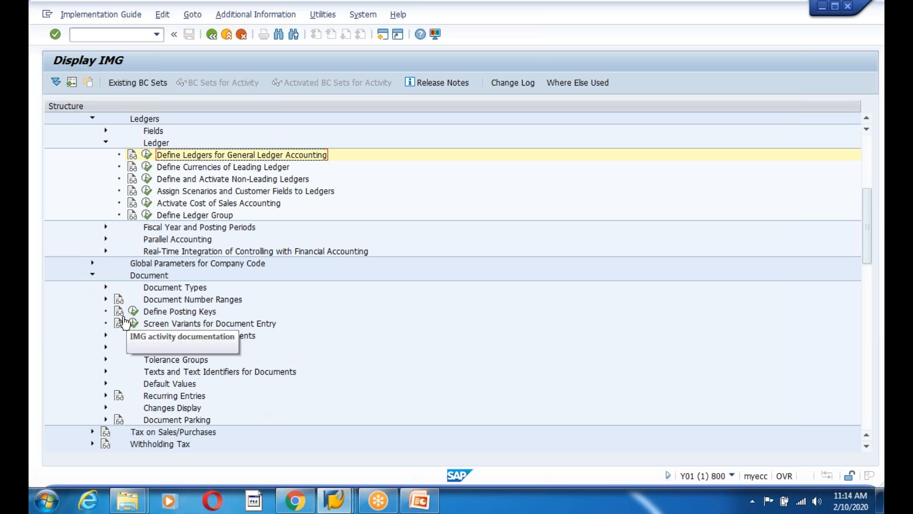
pyautogui.click(106, 288)
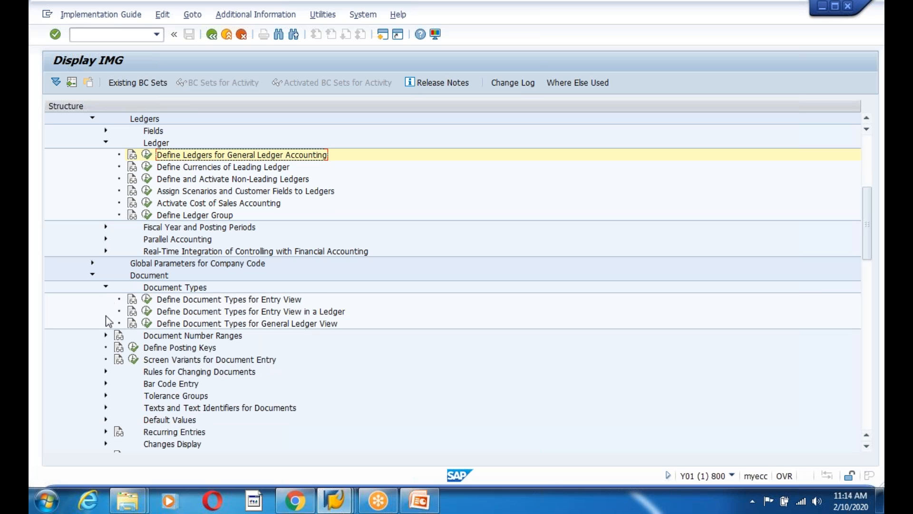
pyautogui.click(106, 336)
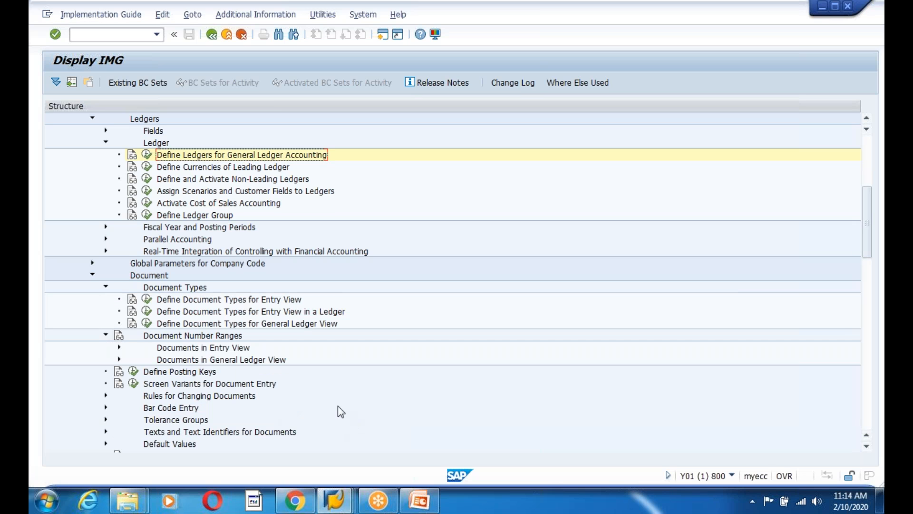
pyautogui.scroll(-3, 341, 409)
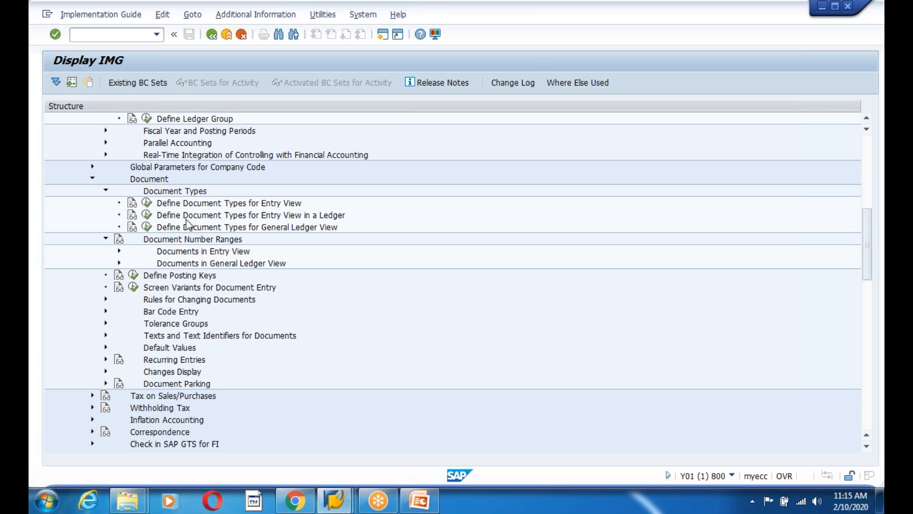
# Try Define Document Types for General Ledger View, then cancel the ledger work area prompts
pyautogui.click(147, 227)
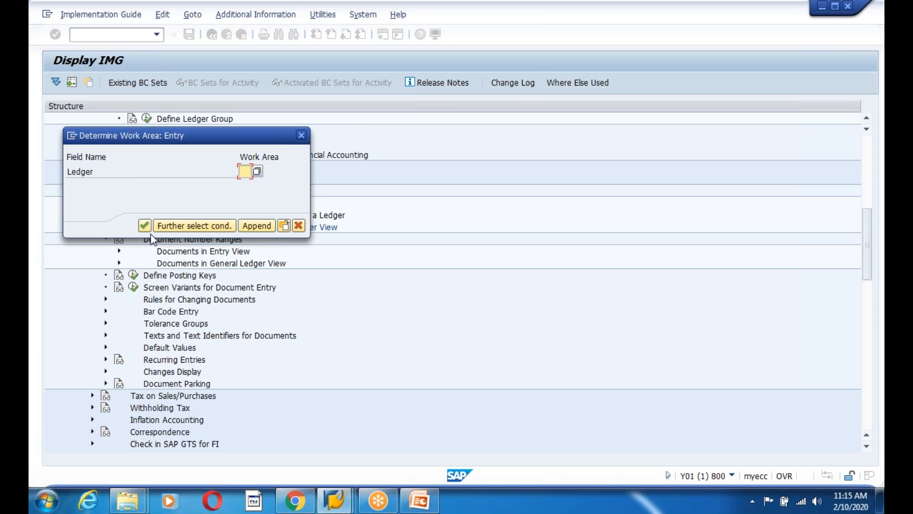
pyautogui.click(258, 171)
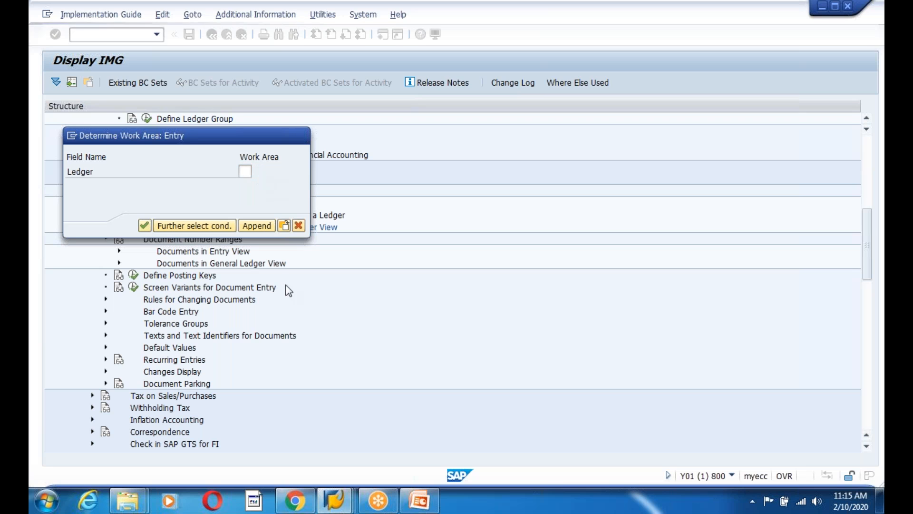
pyautogui.click(221, 245)
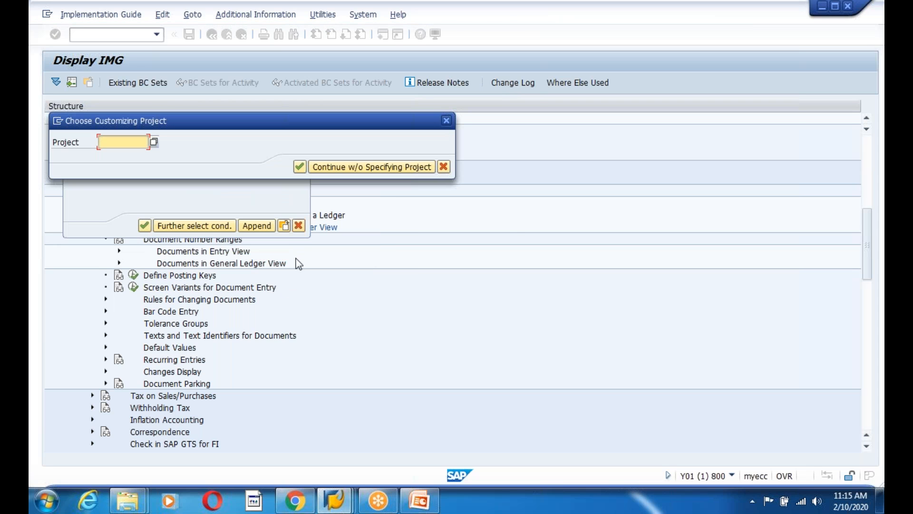
pyautogui.click(445, 167)
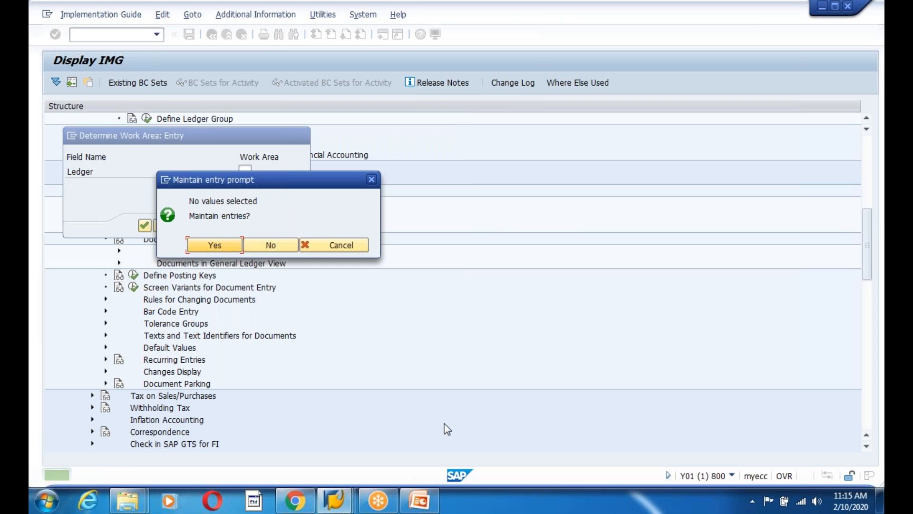
pyautogui.click(269, 245)
pyautogui.click(298, 225)
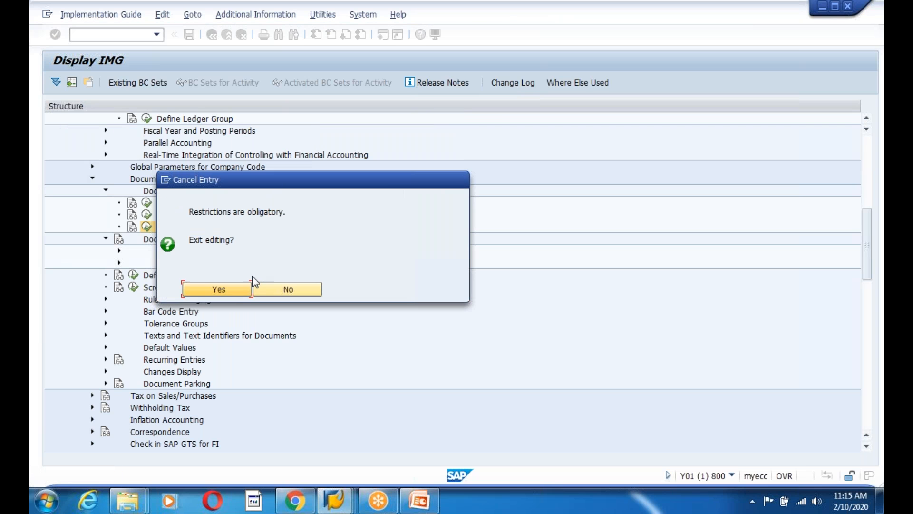
pyautogui.click(236, 291)
pyautogui.scroll(5, 354, 306)
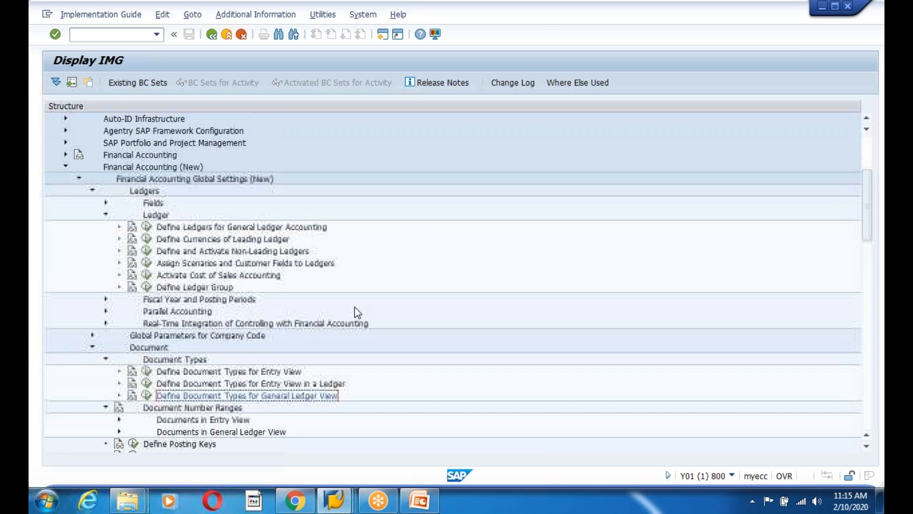
# Collapse the Ledgers and Document branches of Financial Accounting Global Settings (New)
pyautogui.click(105, 216)
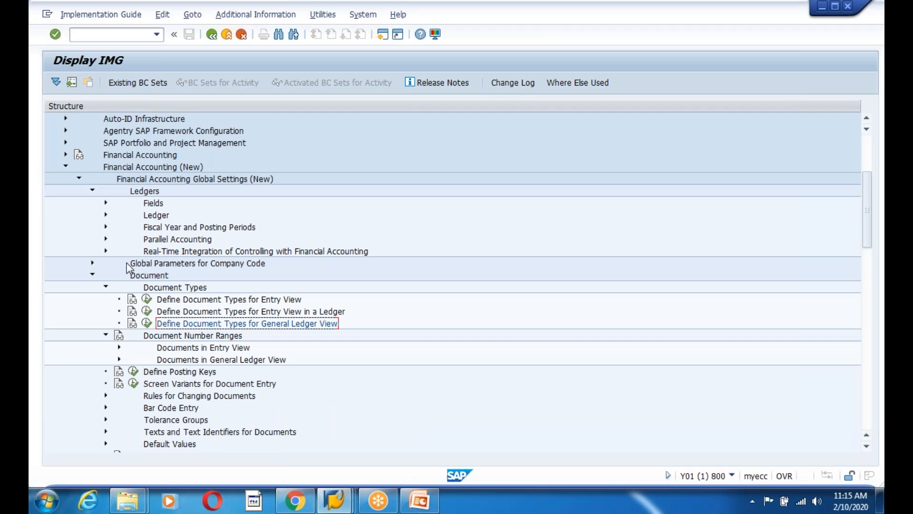
pyautogui.click(170, 183)
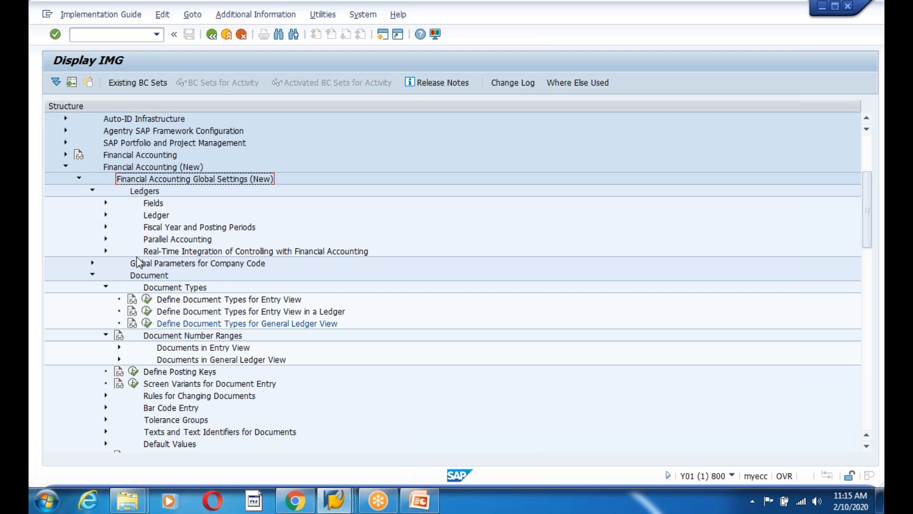
pyautogui.click(224, 265)
pyautogui.click(92, 275)
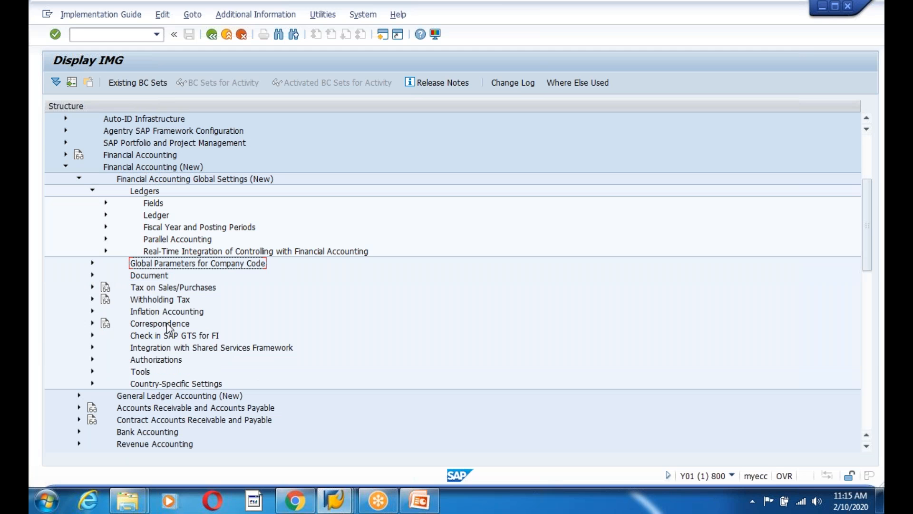
pyautogui.scroll(-1, 264, 326)
pyautogui.click(136, 361)
pyautogui.scroll(-2, 326, 332)
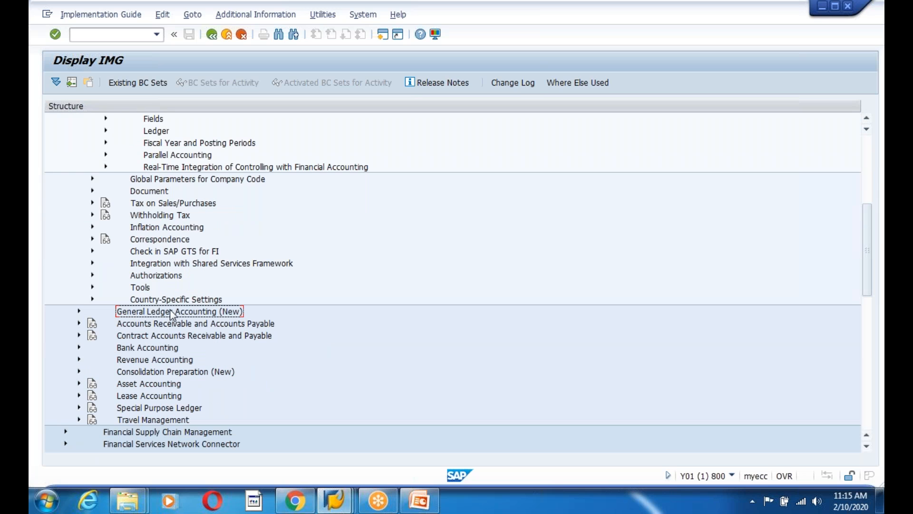
pyautogui.scroll(4, 151, 251)
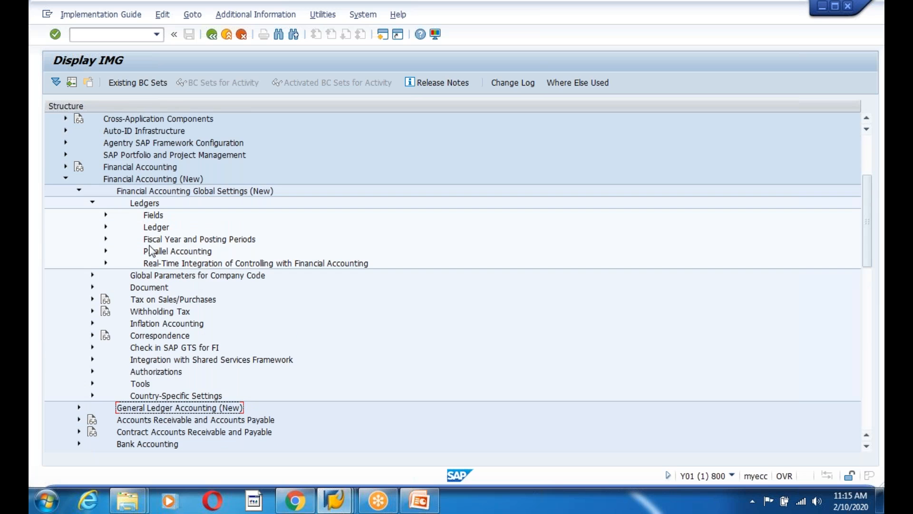
pyautogui.click(156, 228)
pyautogui.click(93, 203)
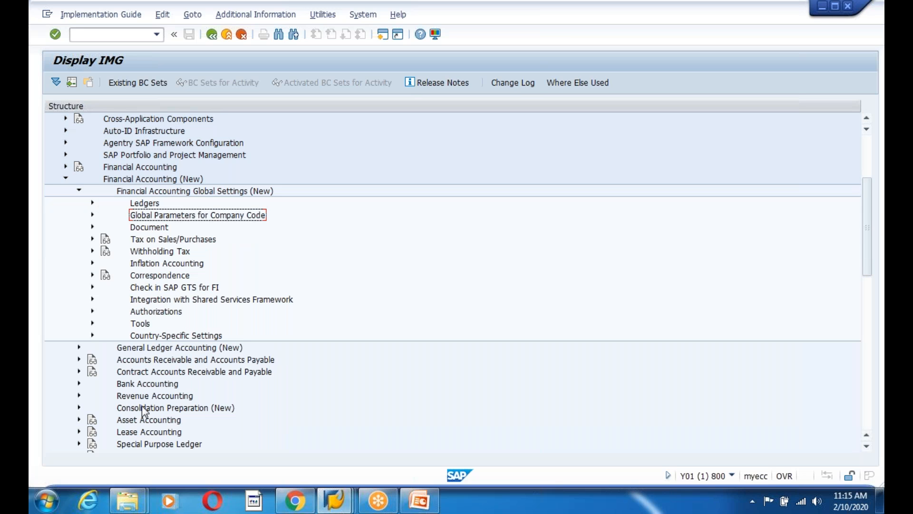
# Expand General Ledger Accounting (New) > Master Data > G/L Accounts > Preparations, then switch to PowerPoint
pyautogui.click(175, 350)
pyautogui.click(78, 347)
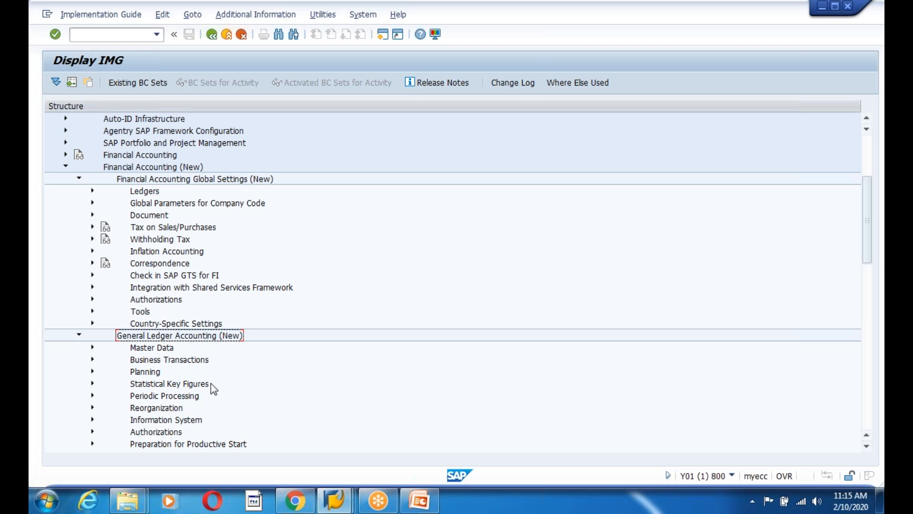
pyautogui.click(198, 396)
pyautogui.scroll(-1, 200, 399)
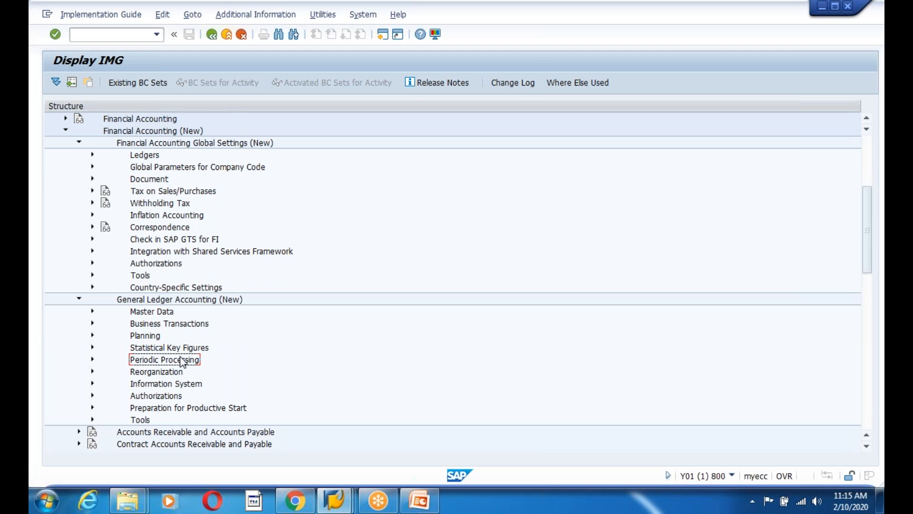
pyautogui.click(92, 311)
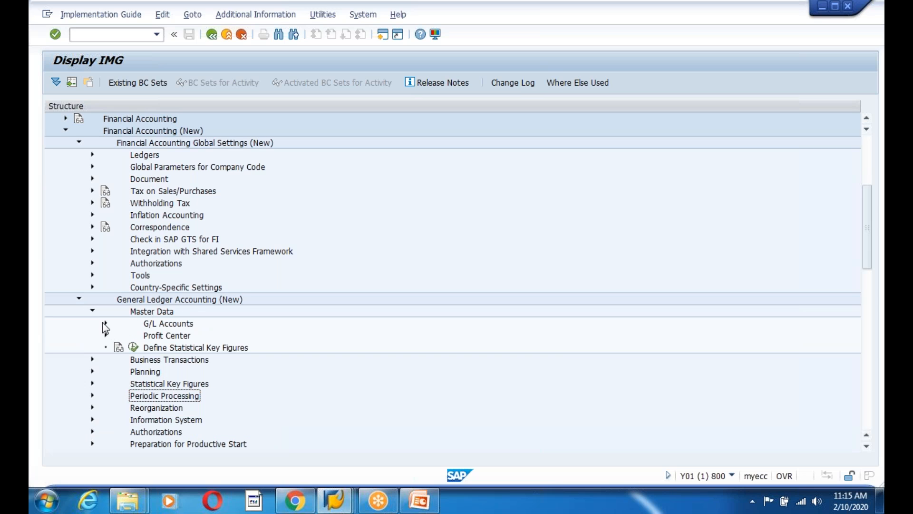
pyautogui.click(106, 323)
pyautogui.scroll(-2, 327, 380)
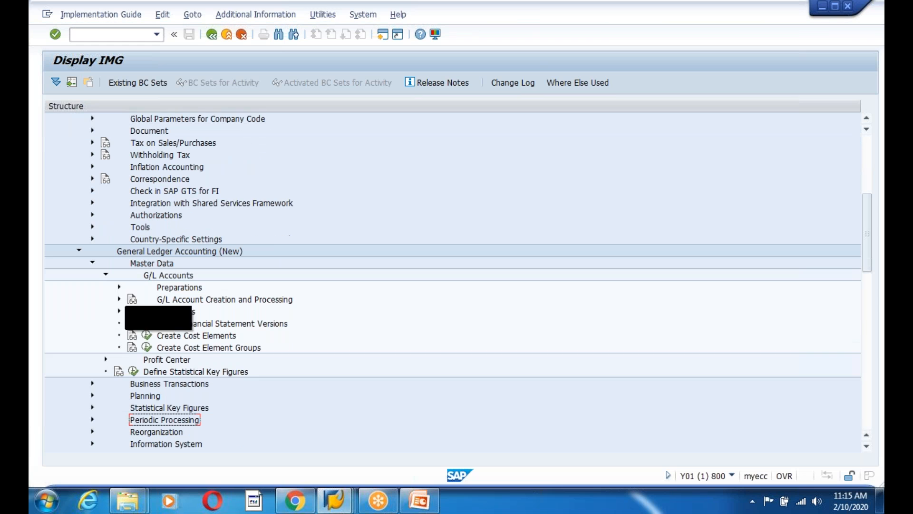
pyautogui.click(119, 288)
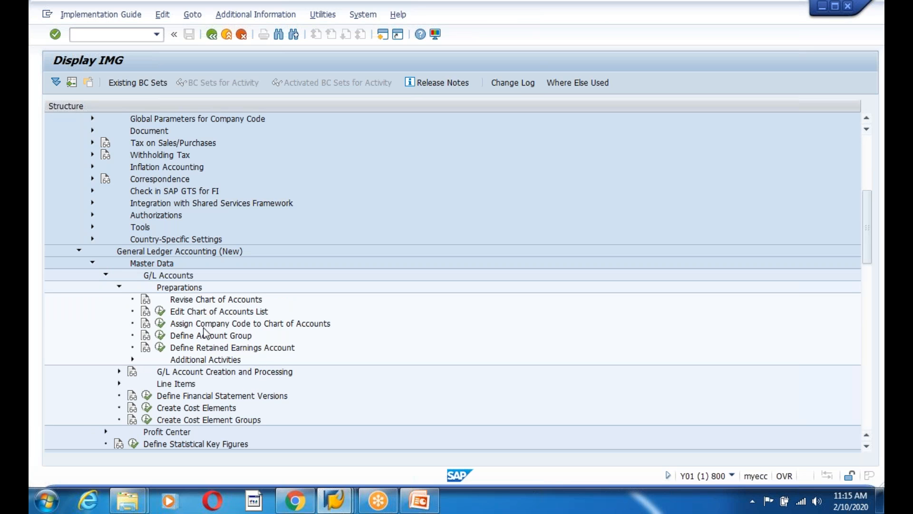
pyautogui.click(411, 506)
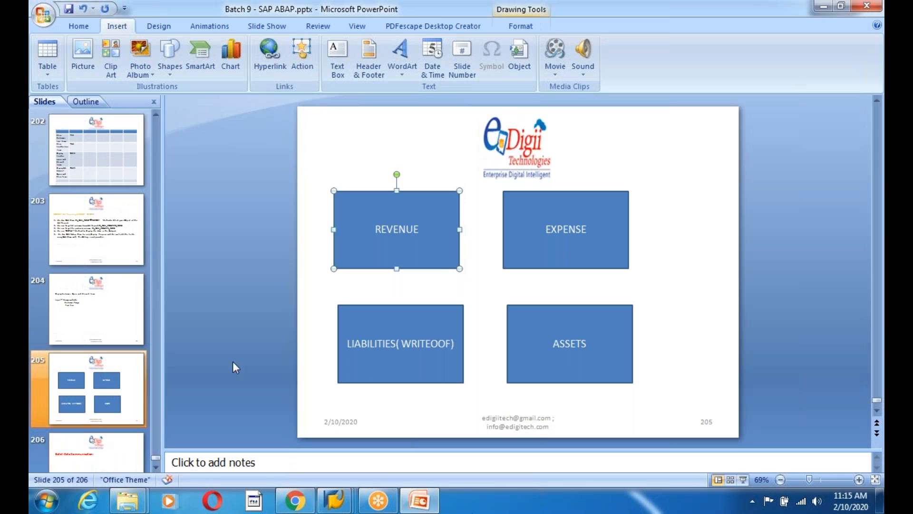
# Insert a new blank slide after slide 205 with the account types
pyautogui.scroll(-2, 101, 387)
pyautogui.click(92, 371)
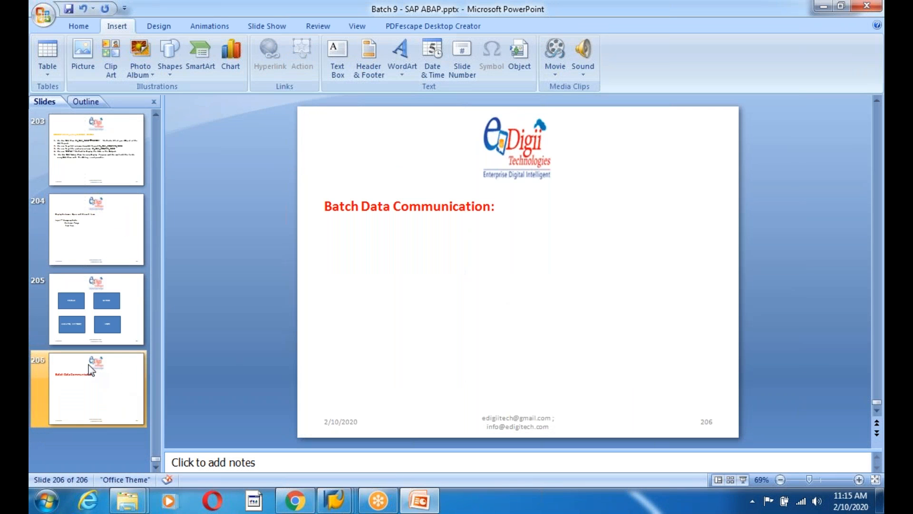
pyautogui.click(101, 316)
pyautogui.rightClick(104, 316)
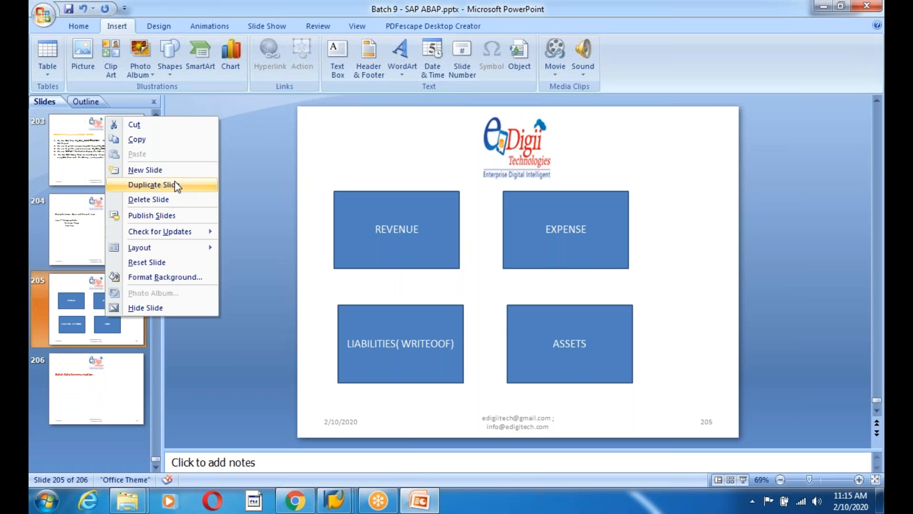
pyautogui.click(162, 173)
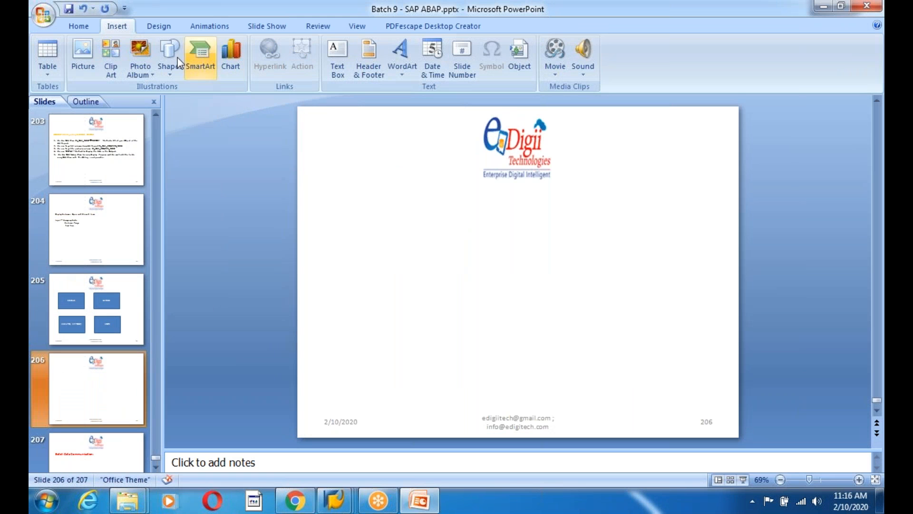
# Draw a blue oval reading 'C-O-A ( Chart of accounts' on the new slide, then return to slide 205
pyautogui.click(170, 64)
pyautogui.click(218, 102)
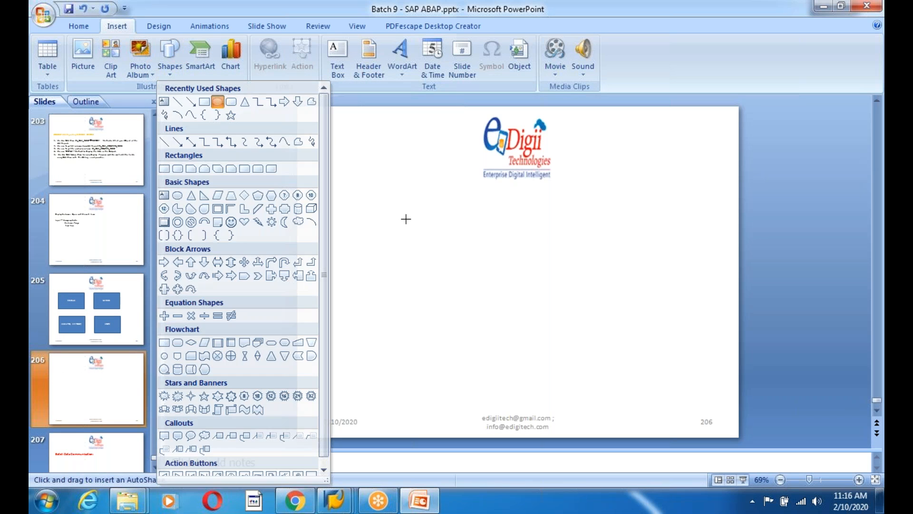
pyautogui.moveTo(428, 192); pyautogui.dragTo(537, 272)
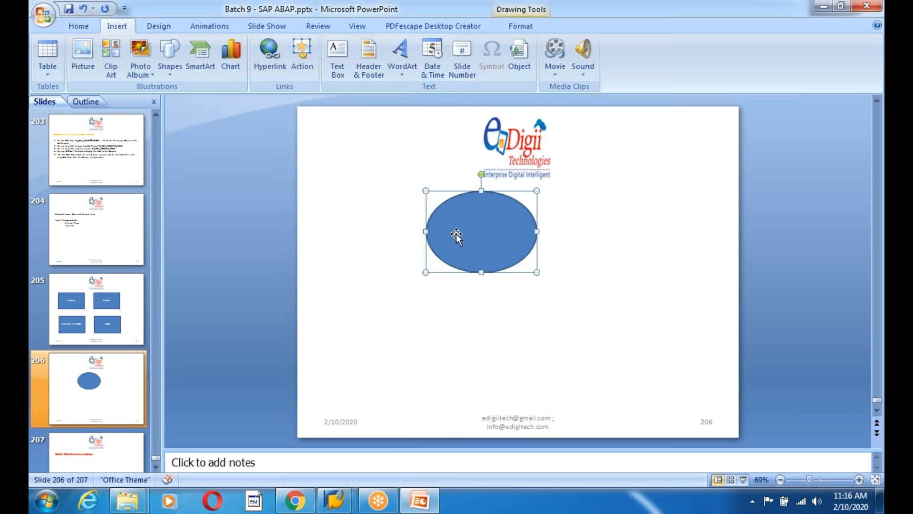
pyautogui.write('C-O-A ( Chart of')
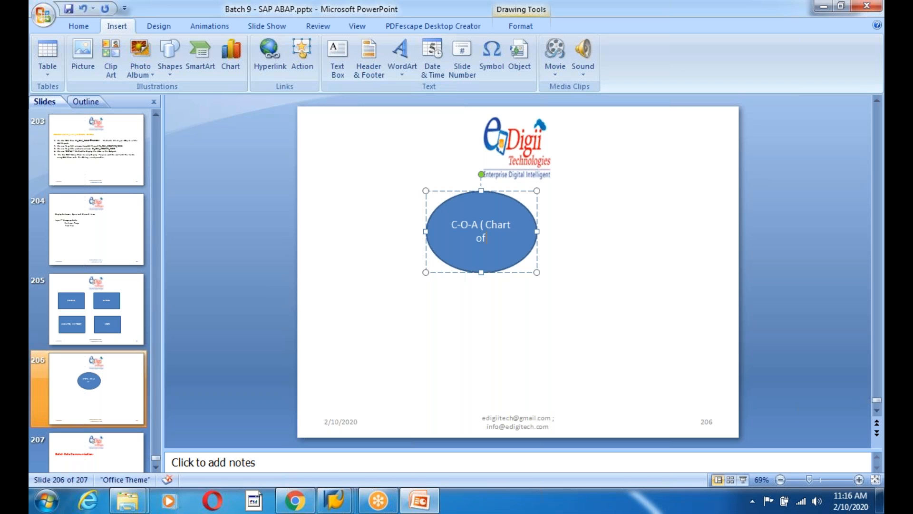
pyautogui.write(' accounts')
pyautogui.click(119, 332)
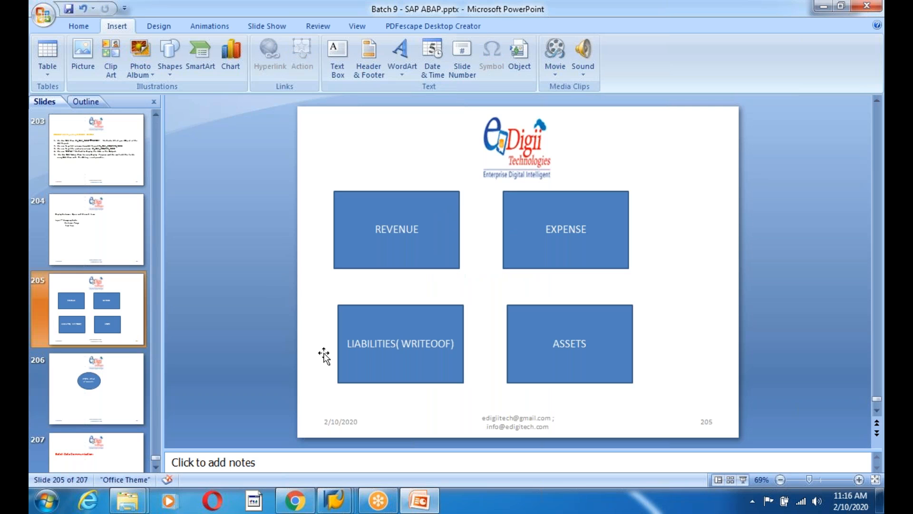
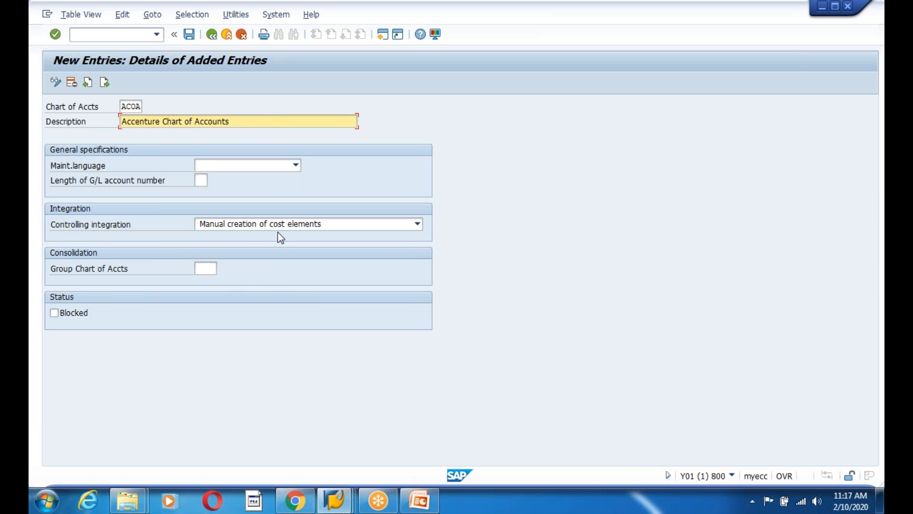
# Save chart of accounts ACOA with English maintenance language and manual cost-element creation
pyautogui.click(284, 168)
pyautogui.press('e')
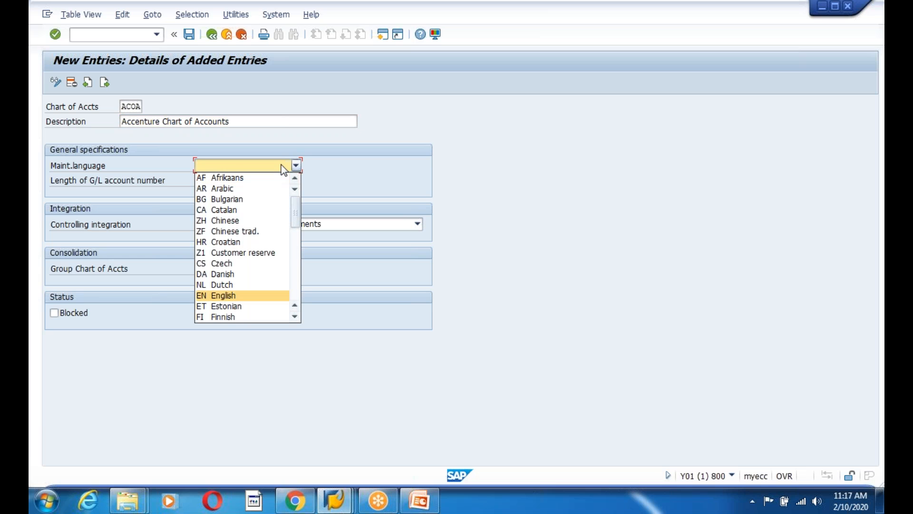
pyautogui.click(215, 295)
pyautogui.click(305, 228)
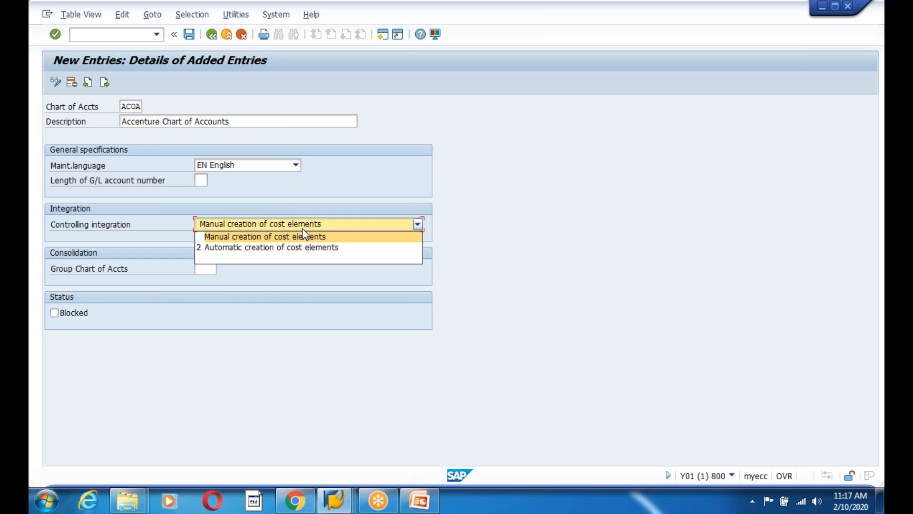
pyautogui.click(265, 236)
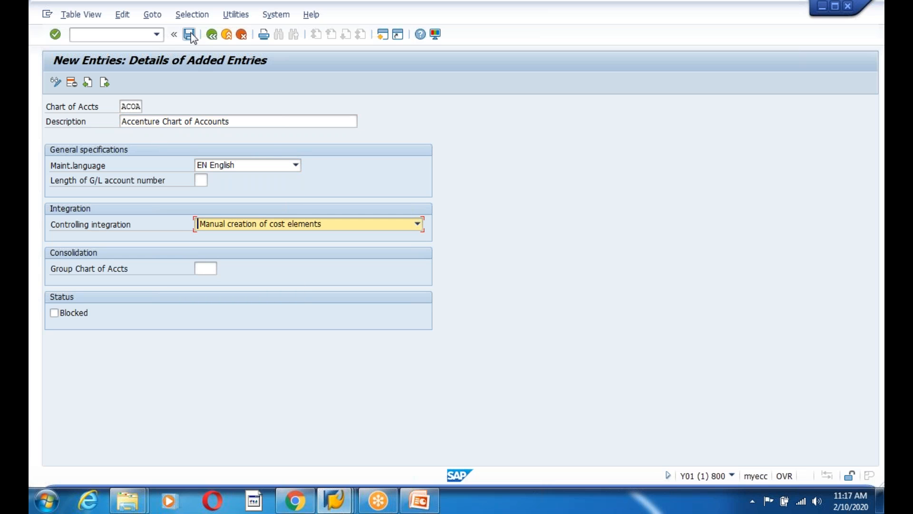
pyautogui.click(189, 34)
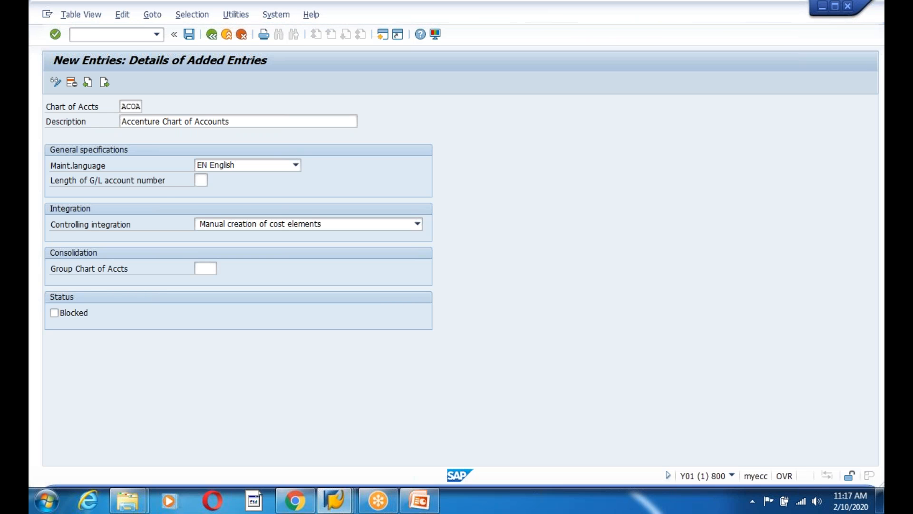
pyautogui.click(231, 226)
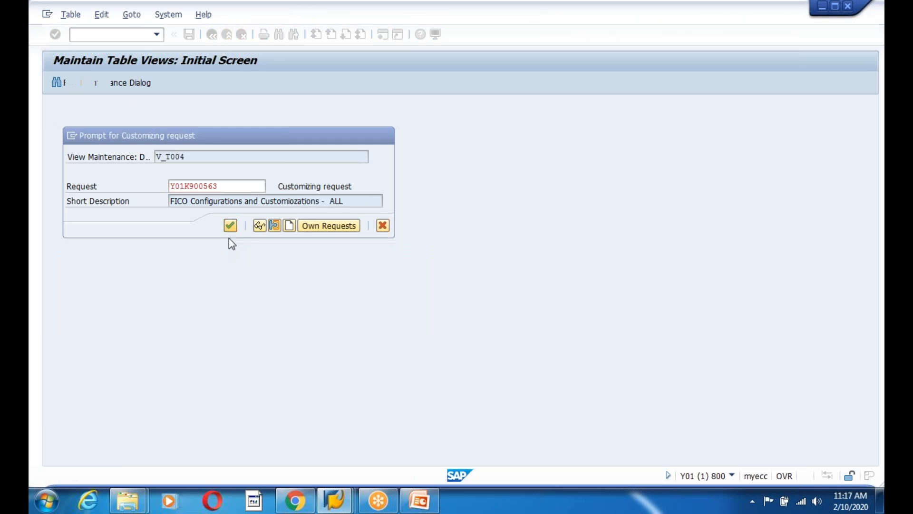
# Return to the charts of accounts list and show technical information for the Chart of Accts field
pyautogui.click(211, 34)
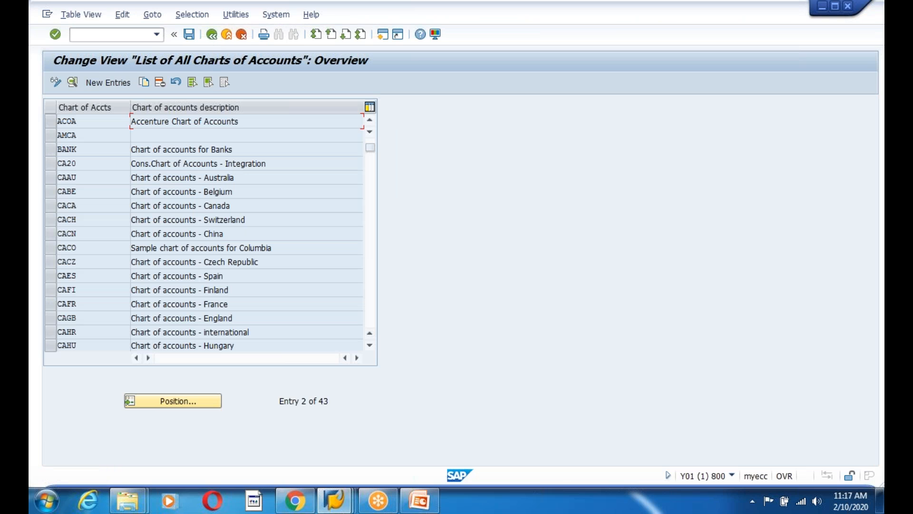
pyautogui.click(94, 122)
pyautogui.press('F1')
pyautogui.click(167, 78)
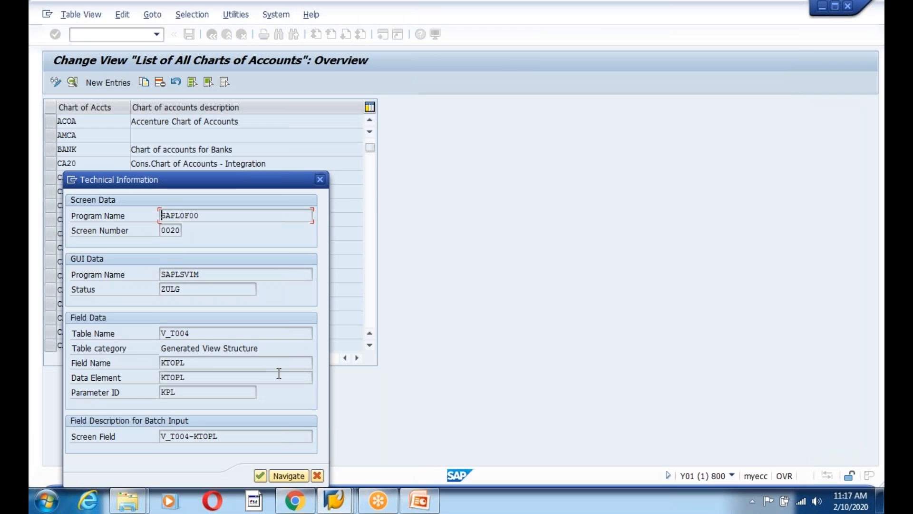
# Display view V_T004's tables T004 and T004T, then bring up PowerPoint slide 204
pyautogui.doubleClick(183, 333)
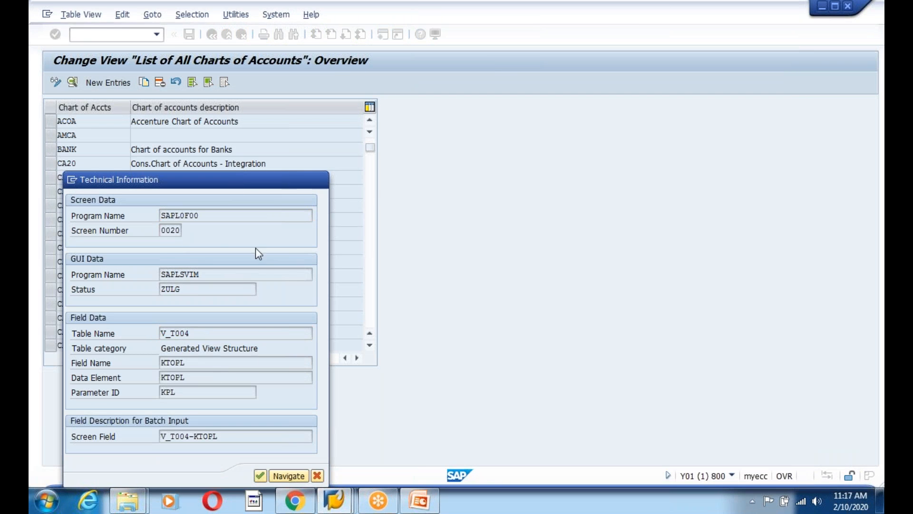
pyautogui.click(160, 137)
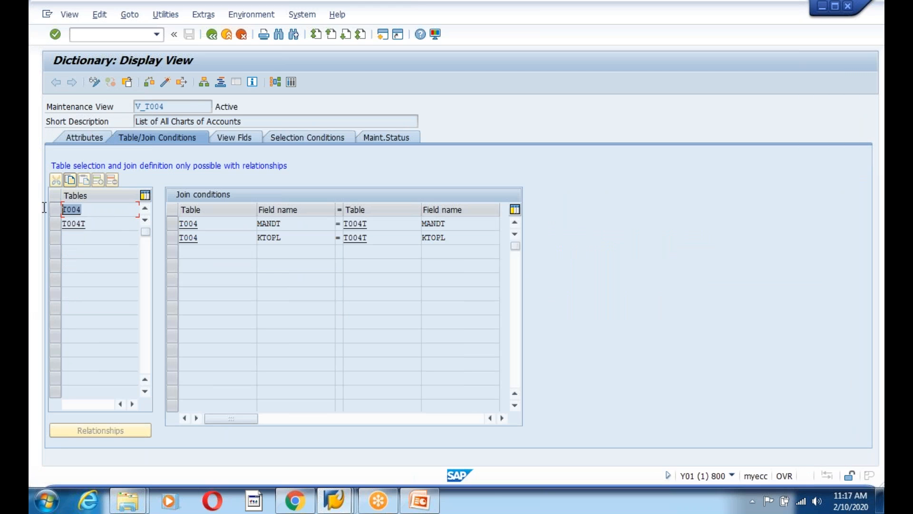
pyautogui.click(346, 502)
pyautogui.click(422, 498)
pyautogui.click(96, 228)
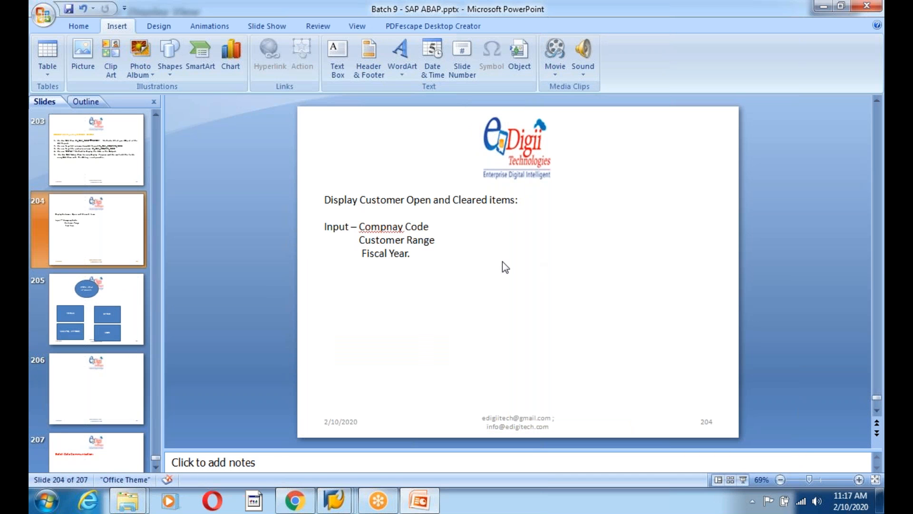
# Add a text box on slide 205 reading 'T004 - COA' and 'T004T - COA Text Table'
pyautogui.click(420, 253)
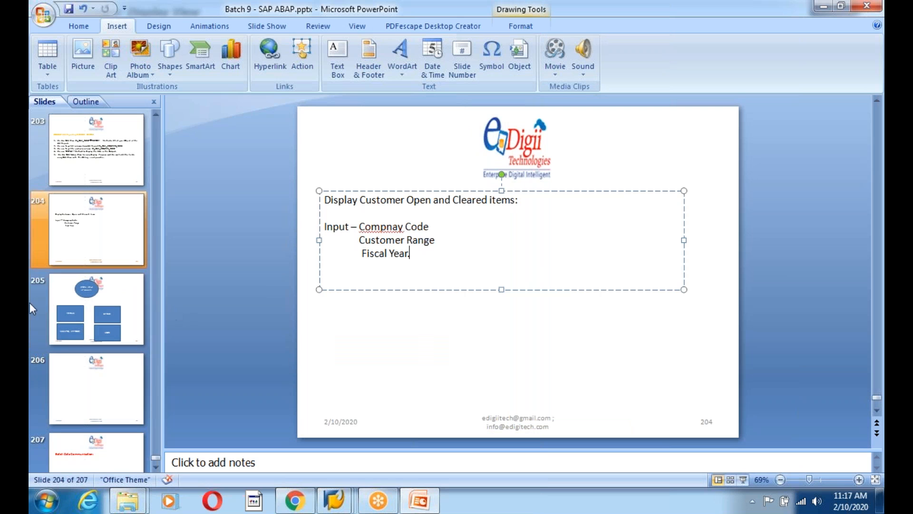
pyautogui.click(84, 287)
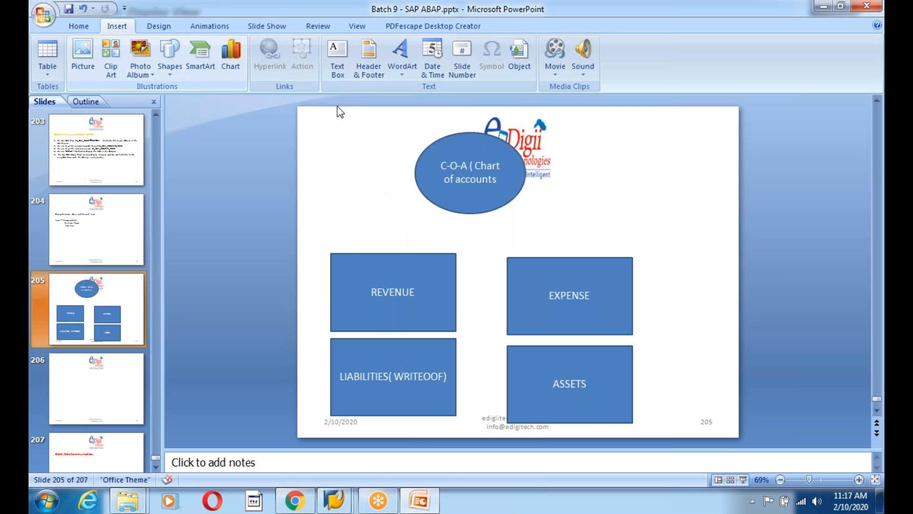
pyautogui.click(344, 65)
pyautogui.moveTo(554, 172)
pyautogui.mouseDown()
pyautogui.moveTo(628, 224)
pyautogui.moveTo(669, 224)
pyautogui.mouseUp()
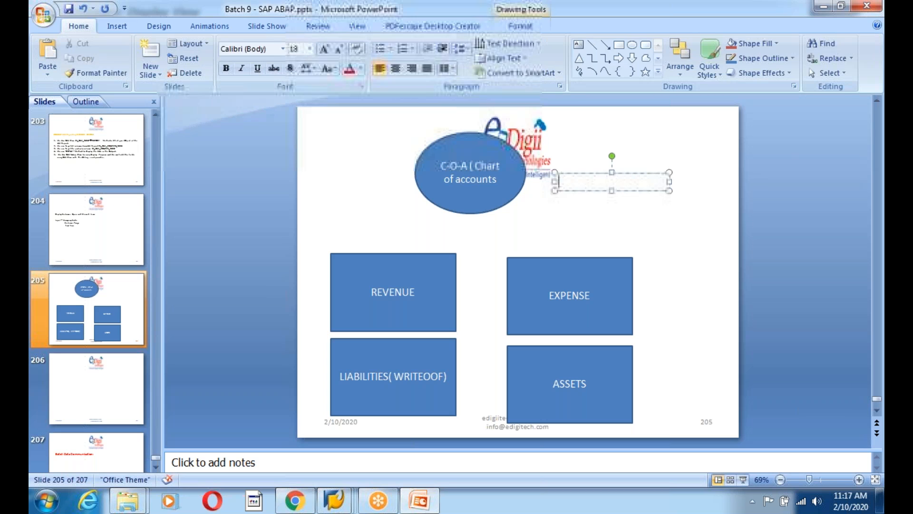
pyautogui.write('T00')
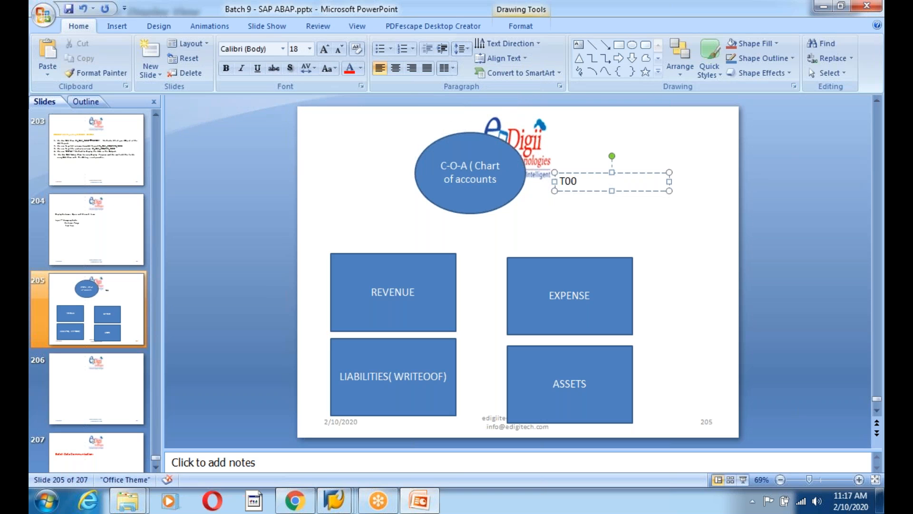
pyautogui.write('4 - COAA')
pyautogui.press('Return')
pyautogui.write('T004 -  COA')
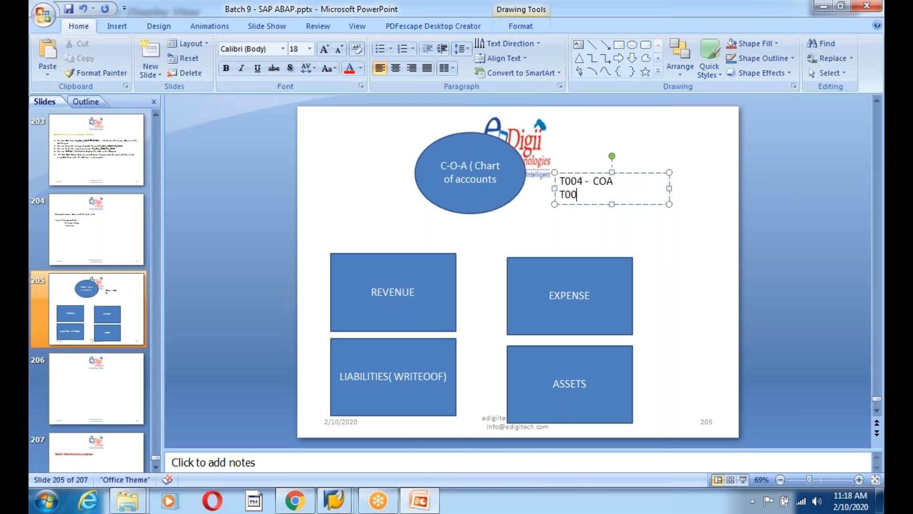
pyautogui.write('T - COA Text Table')
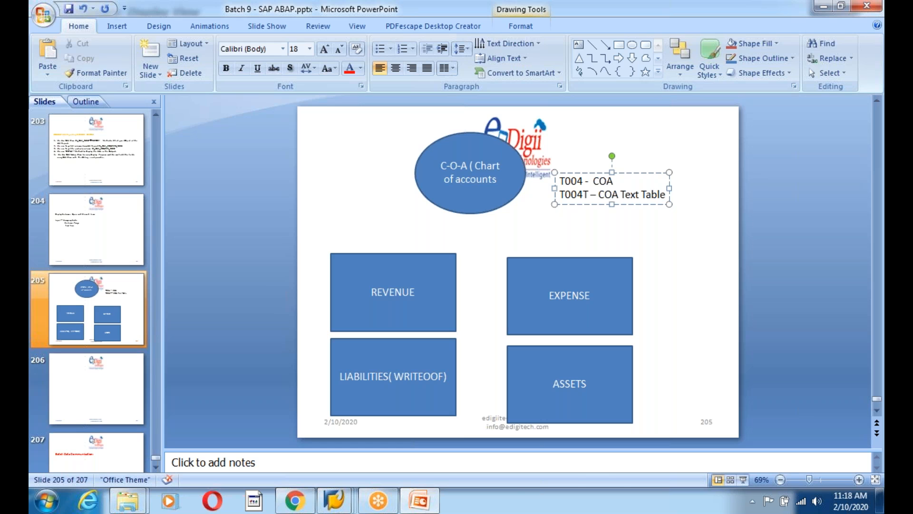
# Save the presentation and return to SAP, highlighting table name T004
pyautogui.hotkey('ctrl', 's')
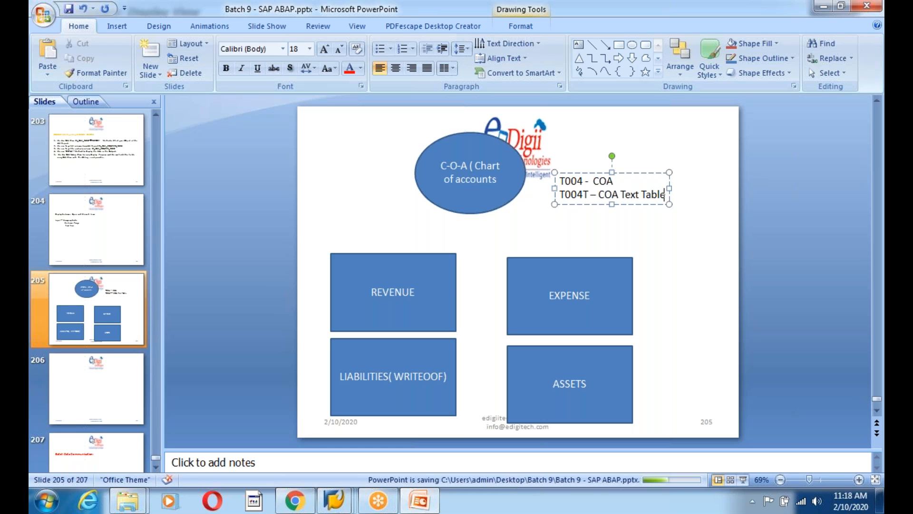
pyautogui.hotkey('alt', 'Tab')
pyautogui.moveTo(97, 220); pyautogui.dragTo(44, 211)
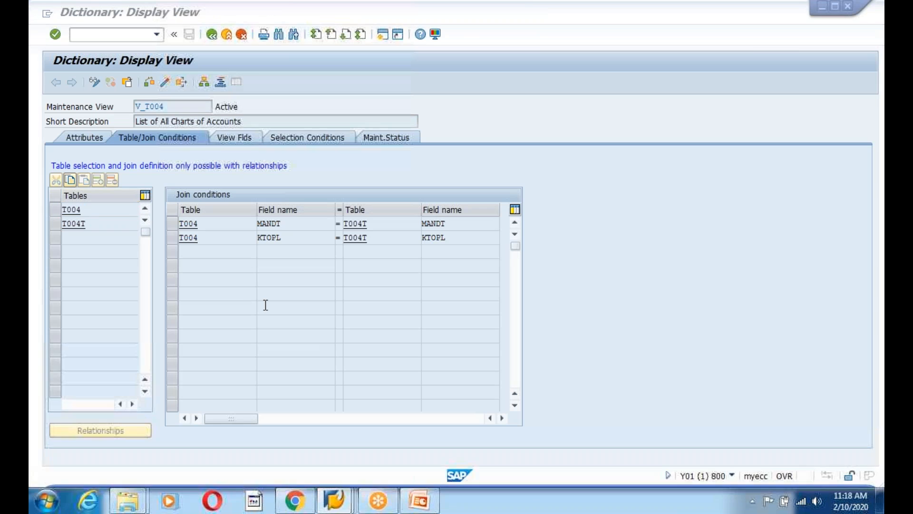
# In the company code overview, highlight company codes such as 0001 SAP A.G. and BestRun US INC
pyautogui.click(420, 499)
pyautogui.click(335, 499)
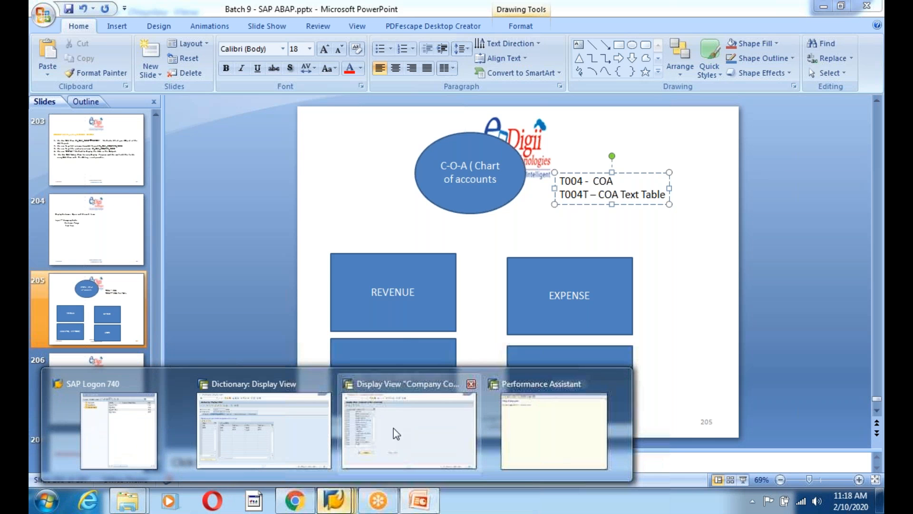
pyautogui.click(367, 427)
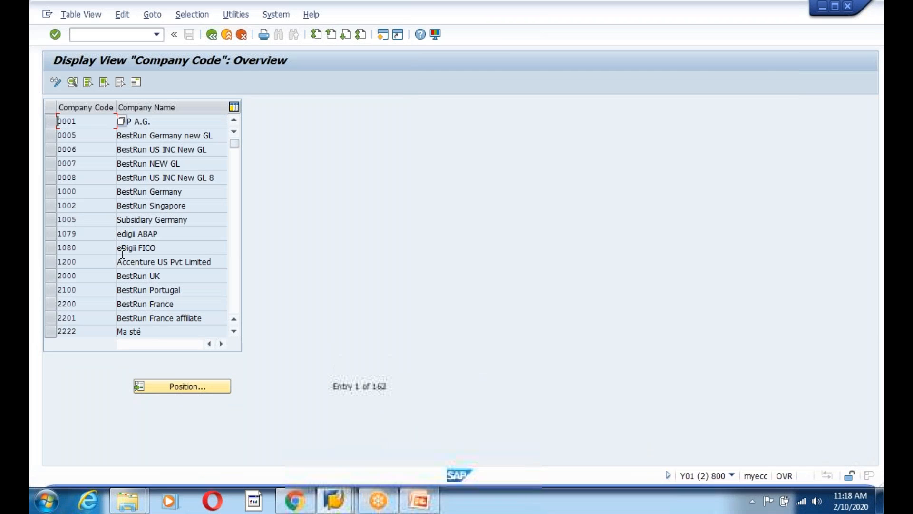
pyautogui.moveTo(336, 508)
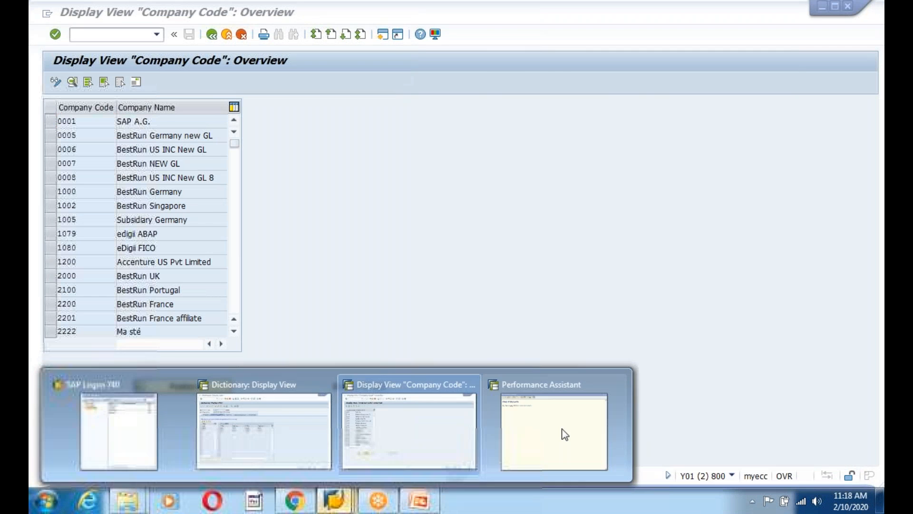
pyautogui.moveTo(616, 383)
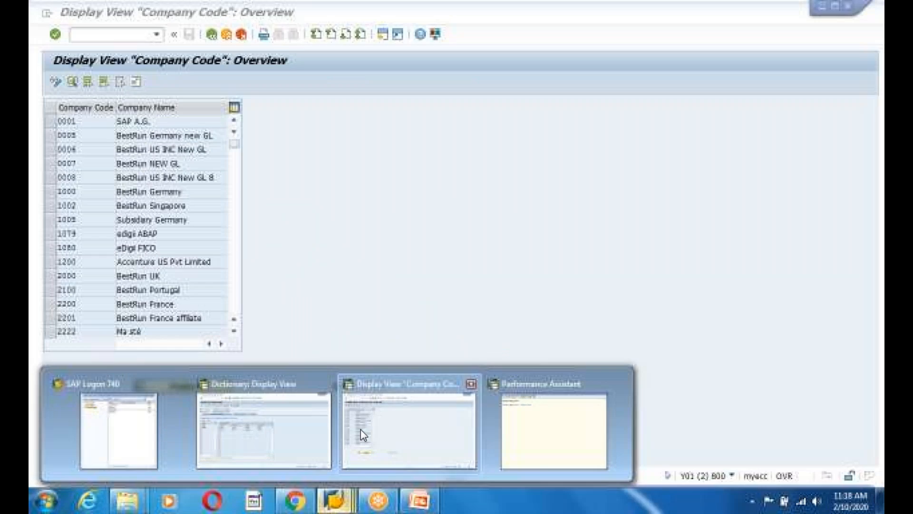
pyautogui.click(361, 429)
pyautogui.moveTo(83, 121); pyautogui.dragTo(46, 119)
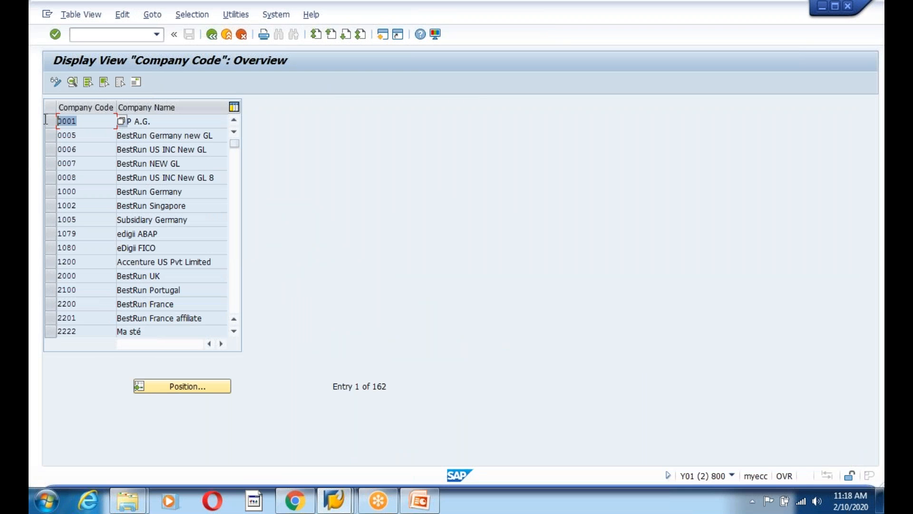
pyautogui.moveTo(150, 122); pyautogui.dragTo(111, 126)
pyautogui.moveTo(220, 177); pyautogui.dragTo(44, 184)
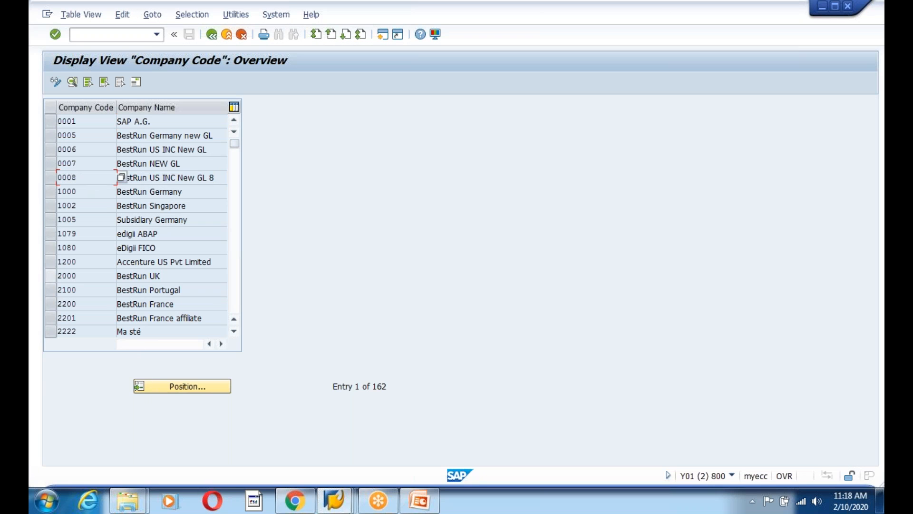
pyautogui.click(188, 245)
# Leave the V_T004 dictionary view and close the technical information and help windows
pyautogui.click(212, 35)
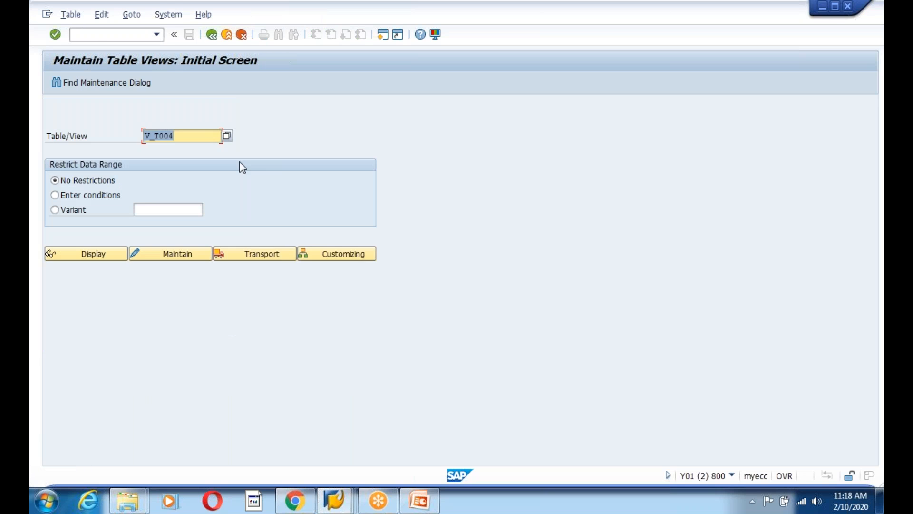
pyautogui.moveTo(331, 504)
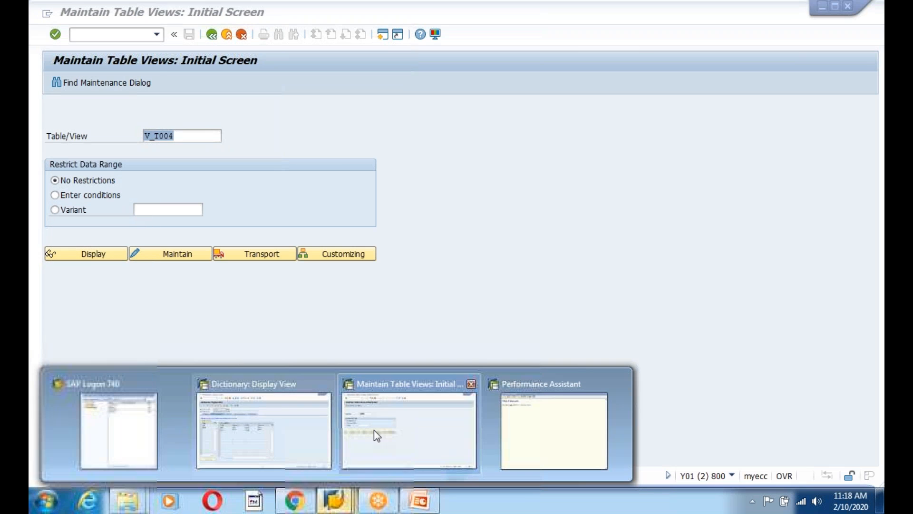
pyautogui.click(281, 423)
pyautogui.click(212, 36)
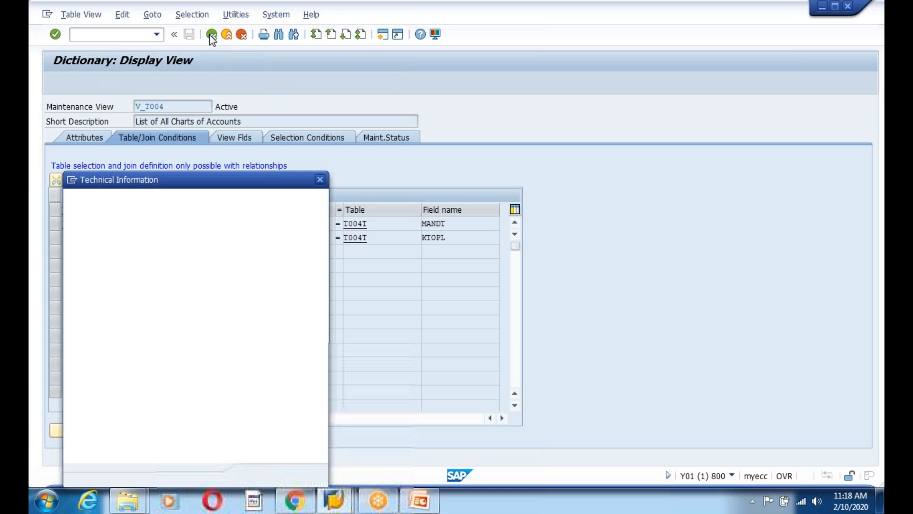
pyautogui.click(320, 181)
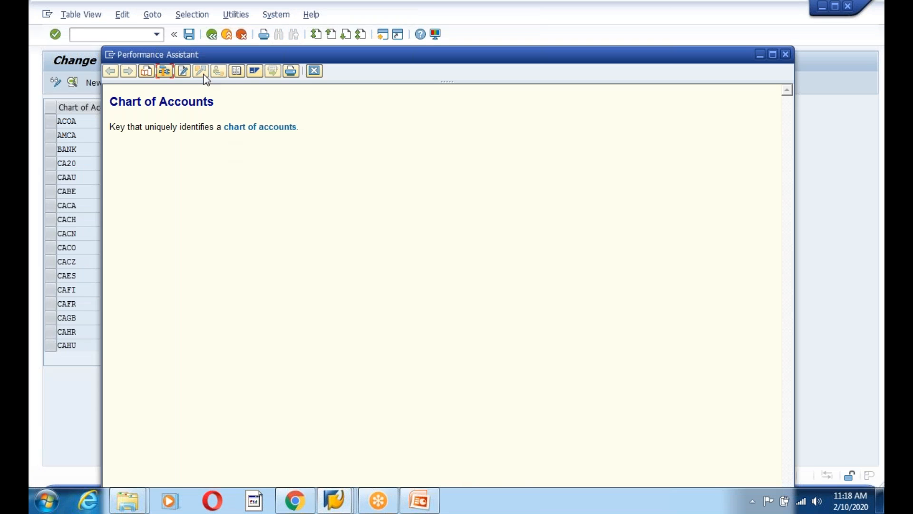
pyautogui.click(314, 71)
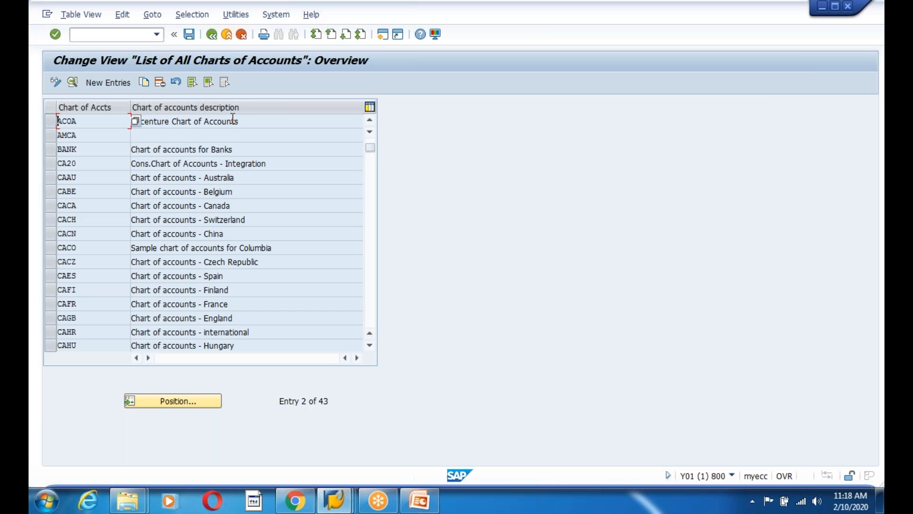
# Back out to the IMG tree and run Assign Company Code to Chart of Accounts
pyautogui.click(176, 123)
pyautogui.click(212, 34)
pyautogui.click(161, 323)
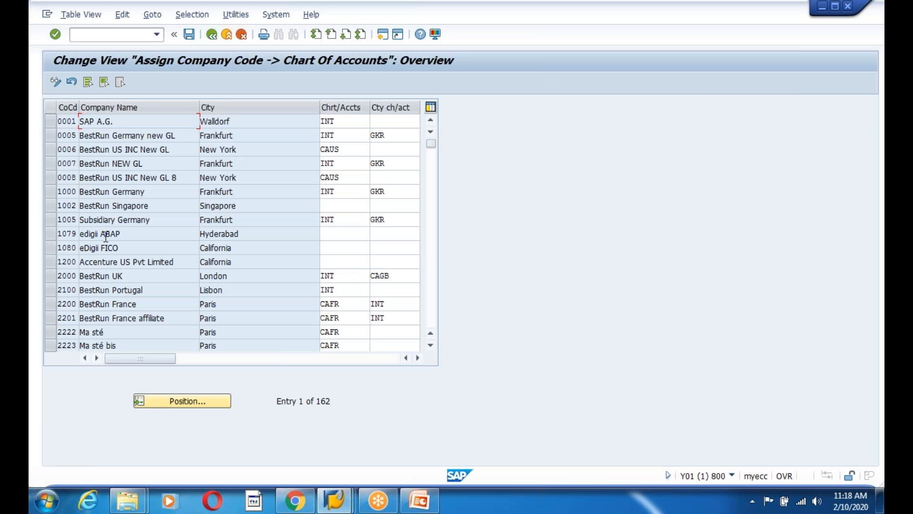
# Enter ACOA as the chart of accounts for company code 1200
pyautogui.click(70, 263)
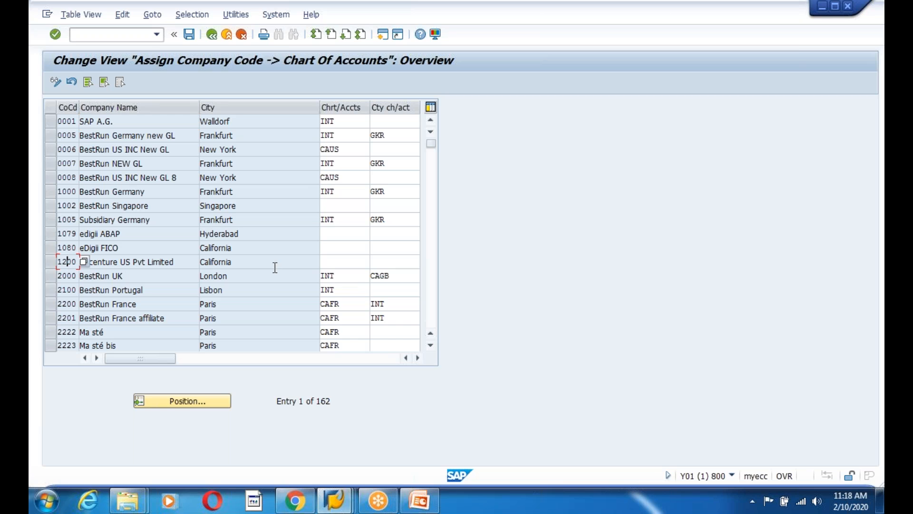
pyautogui.click(334, 261)
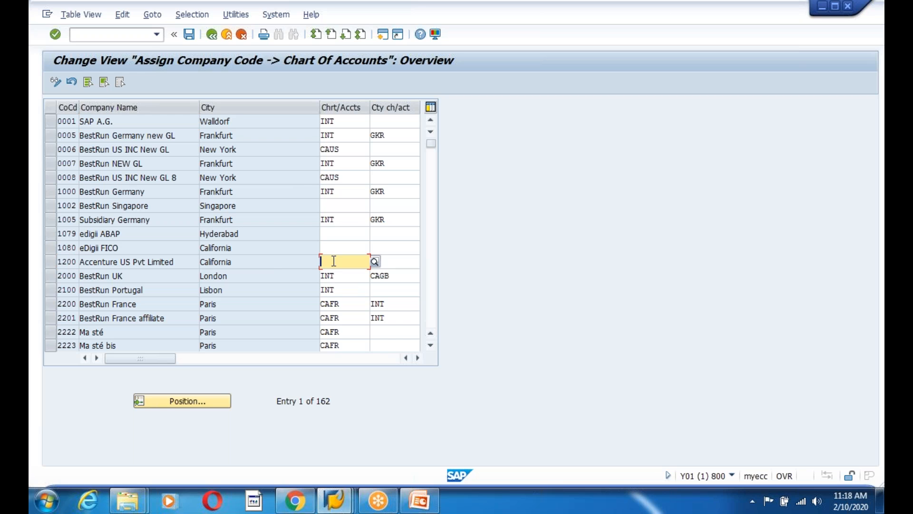
pyautogui.write('COL')
pyautogui.press('BackSpace')
pyautogui.press('BackSpace')
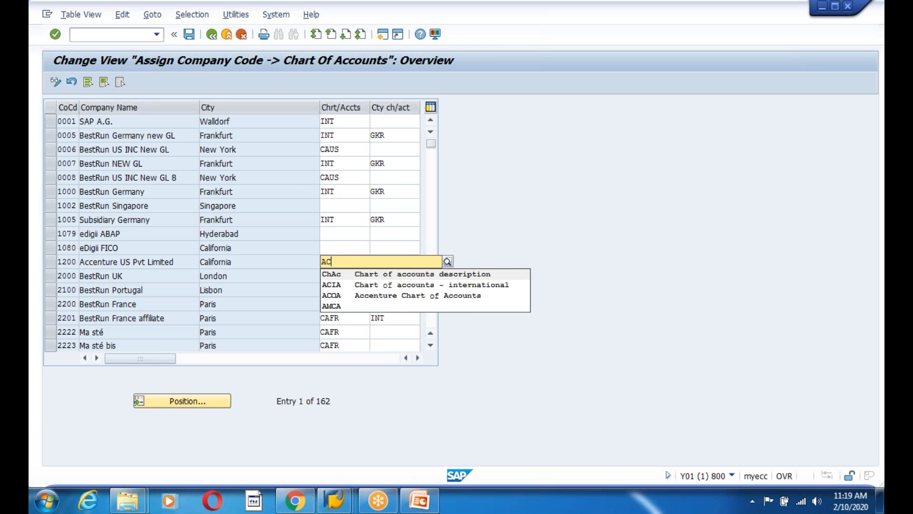
pyautogui.press('Down')
pyautogui.press('Down')
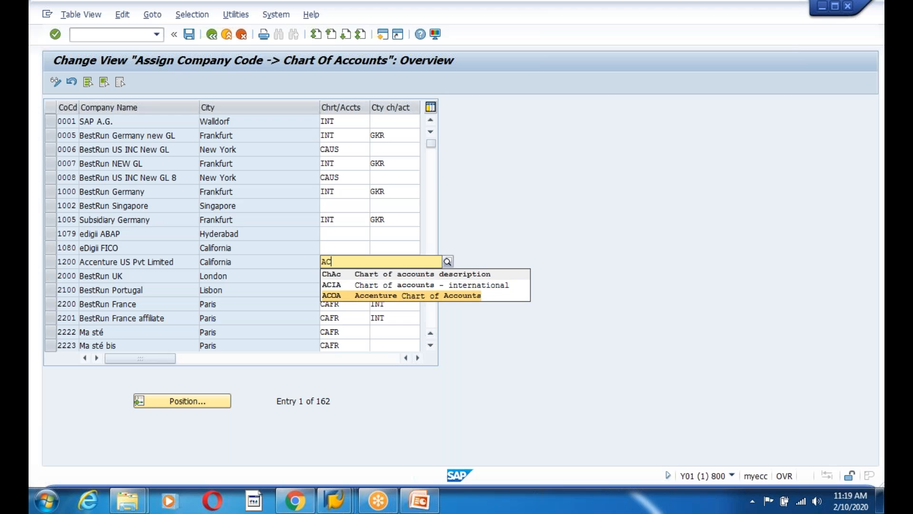
pyautogui.press('Return')
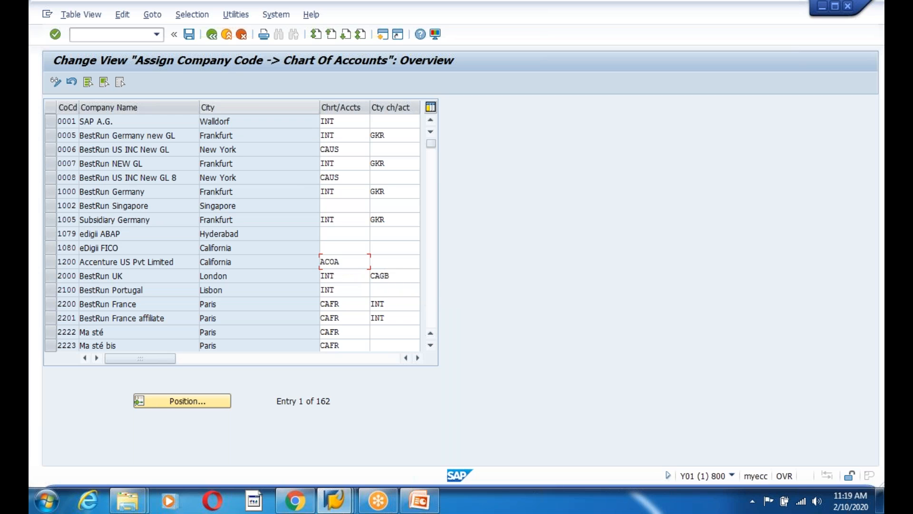
# Save the assignment under the customizing request and return to the configuration tree
pyautogui.click(188, 34)
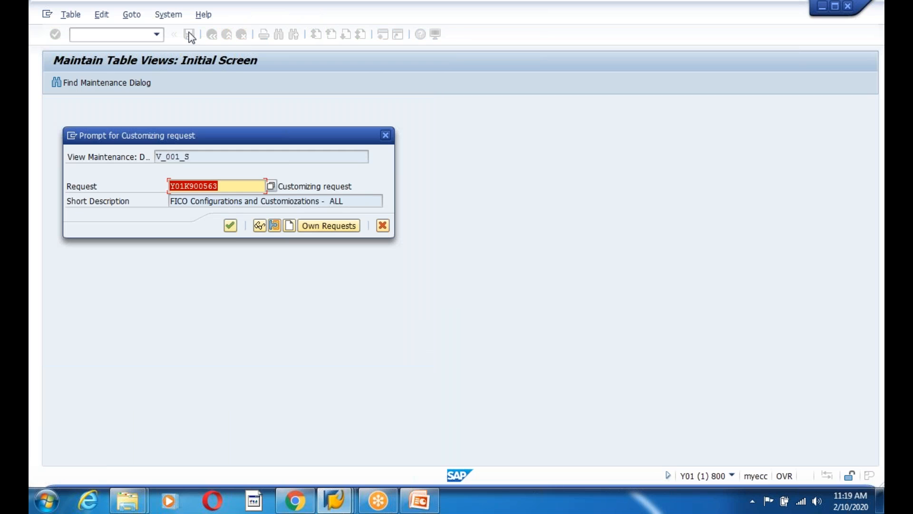
pyautogui.click(229, 222)
pyautogui.click(211, 36)
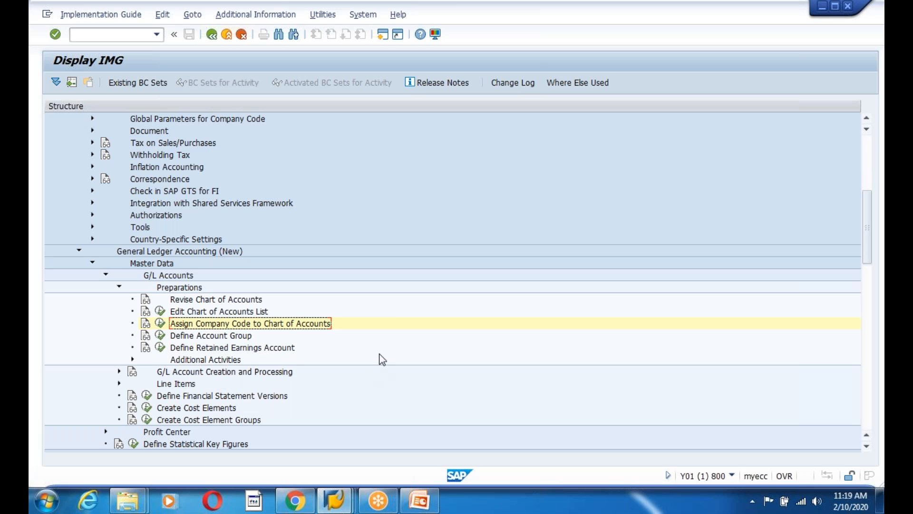
# Review the EXPENSE, LIABILITIES and ASSETS boxes on the PowerPoint slide, then return to SAP
pyautogui.scroll(-3, 380, 359)
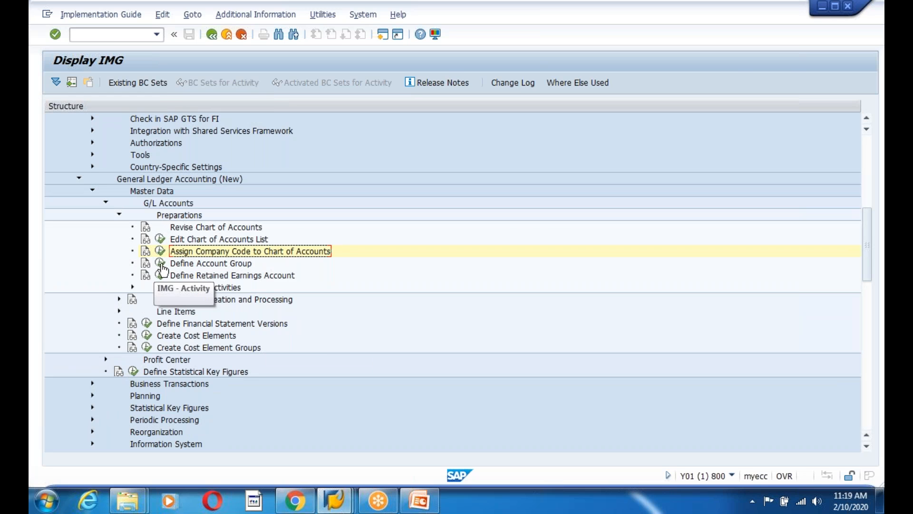
pyautogui.click(420, 501)
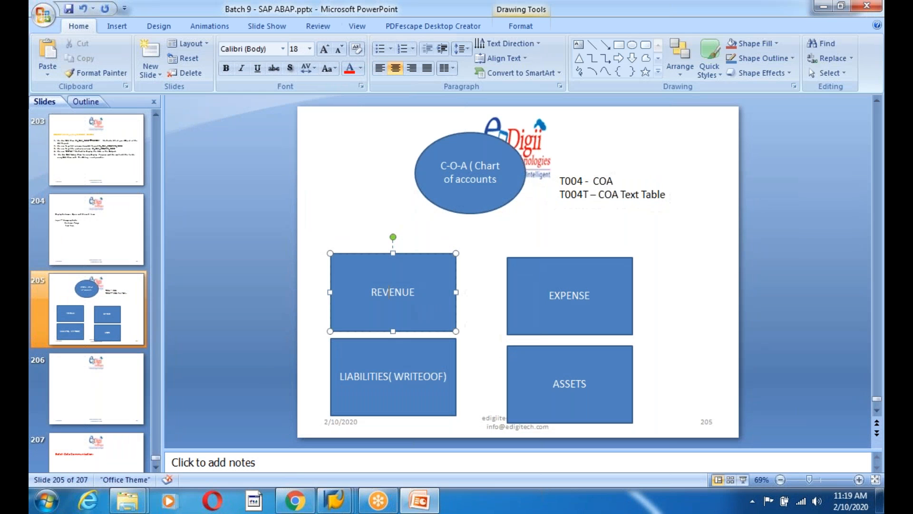
pyautogui.click(587, 297)
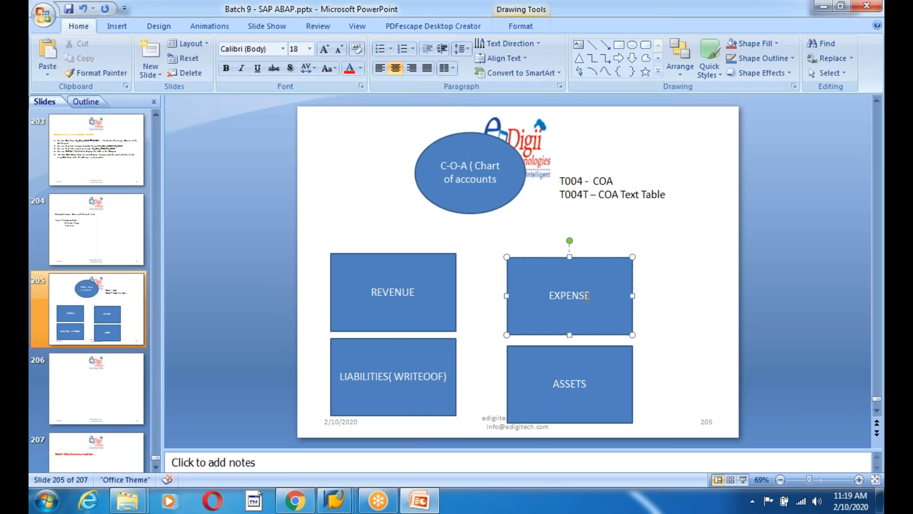
pyautogui.click(402, 377)
pyautogui.click(562, 423)
pyautogui.hotkey('alt', 'Tab')
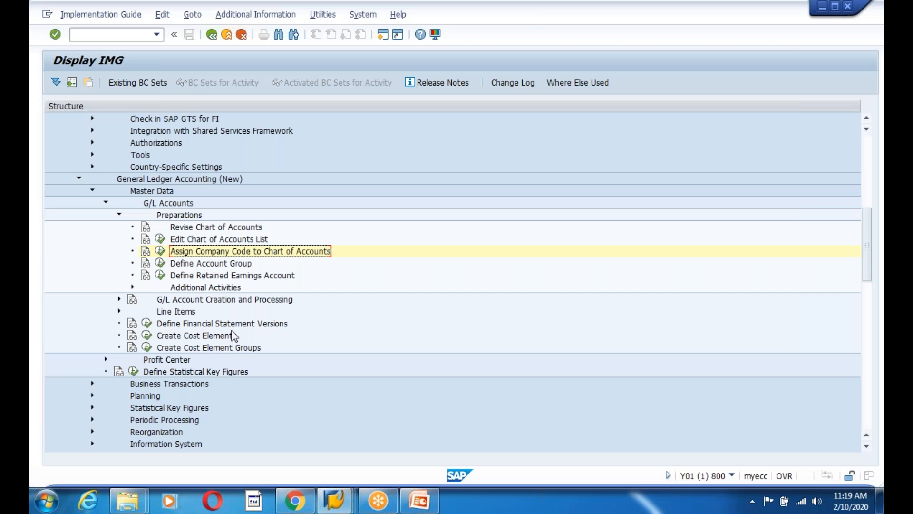
# Run Define Account Group and review groups like ACIA FIN., ACIA GL, BANK ANL. and AMCA UFRO
pyautogui.click(160, 265)
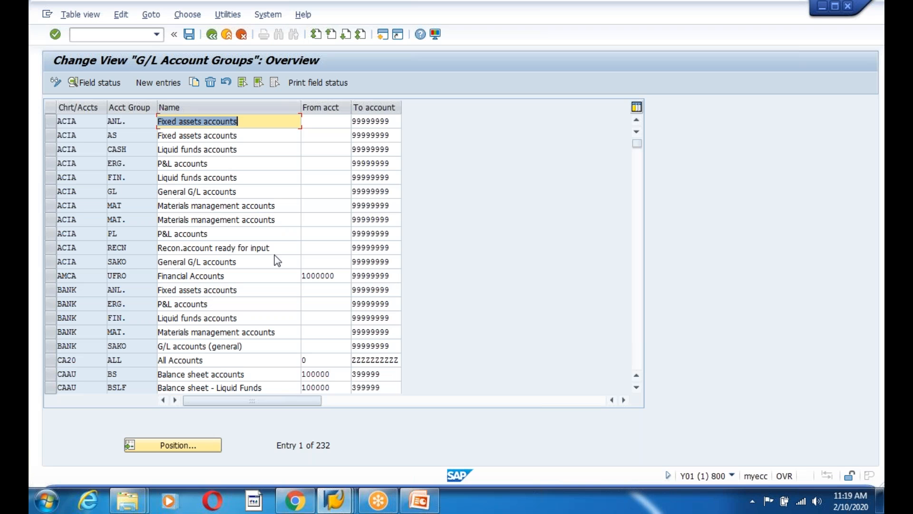
pyautogui.click(72, 180)
pyautogui.click(254, 123)
pyautogui.click(197, 192)
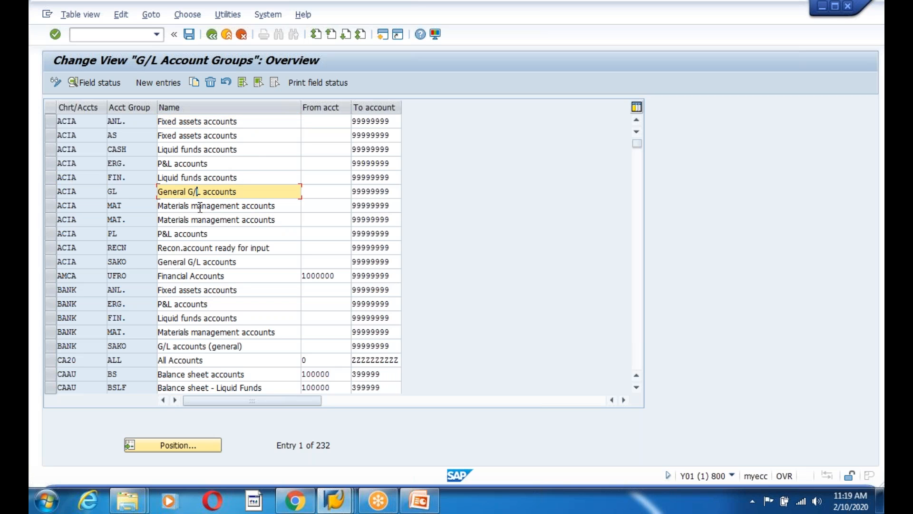
pyautogui.click(220, 219)
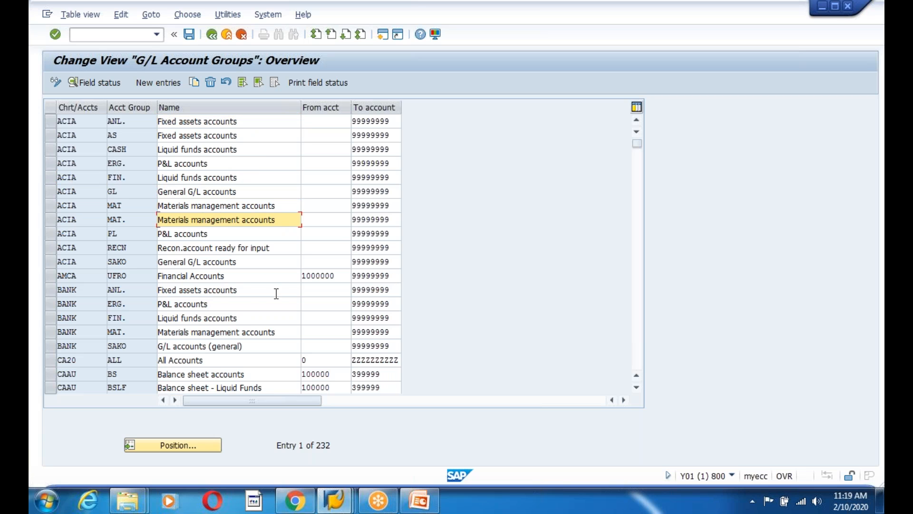
pyautogui.click(204, 291)
pyautogui.click(204, 316)
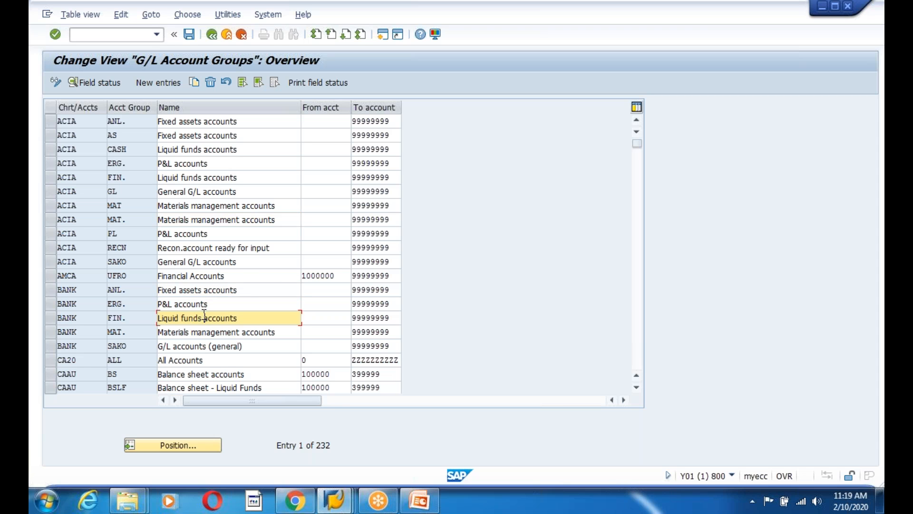
pyautogui.click(234, 279)
pyautogui.scroll(-3, 242, 274)
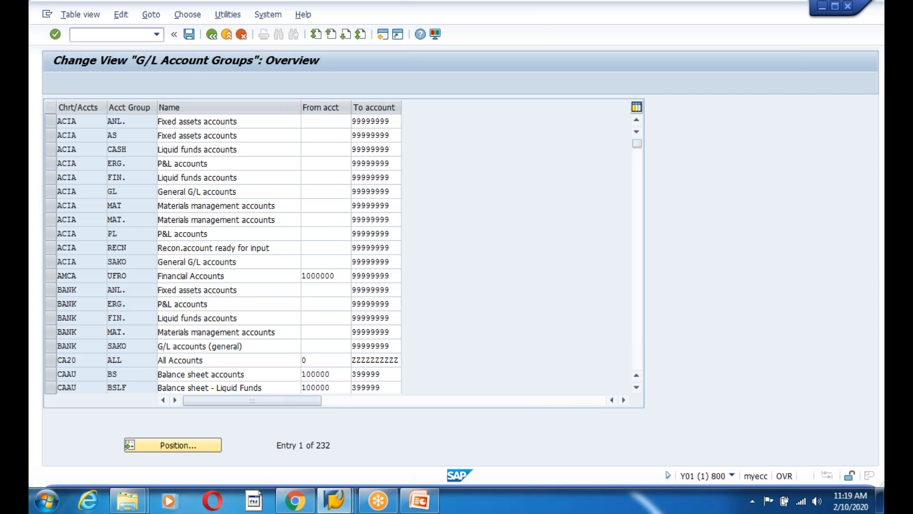
pyautogui.scroll(-6, 242, 274)
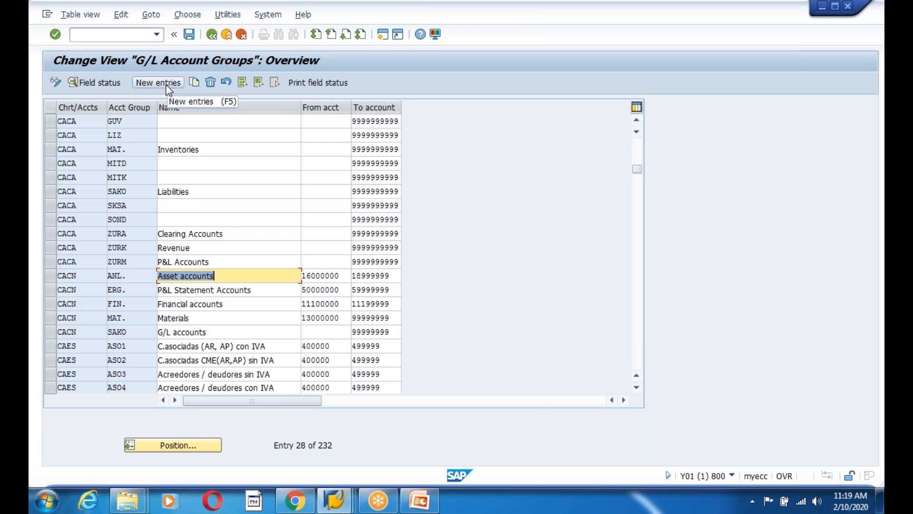
pyautogui.click(167, 86)
pyautogui.click(141, 125)
pyautogui.click(67, 124)
pyautogui.write('ACO')
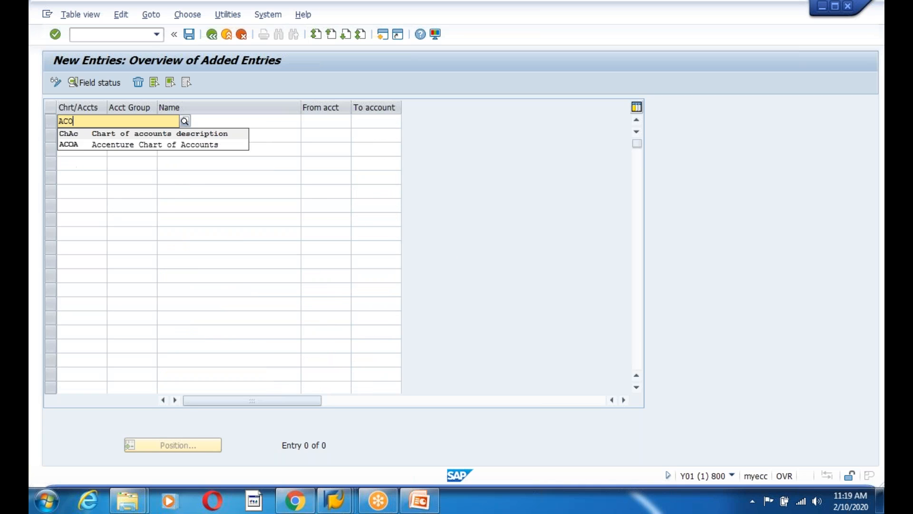
pyautogui.click(75, 145)
pyautogui.click(127, 123)
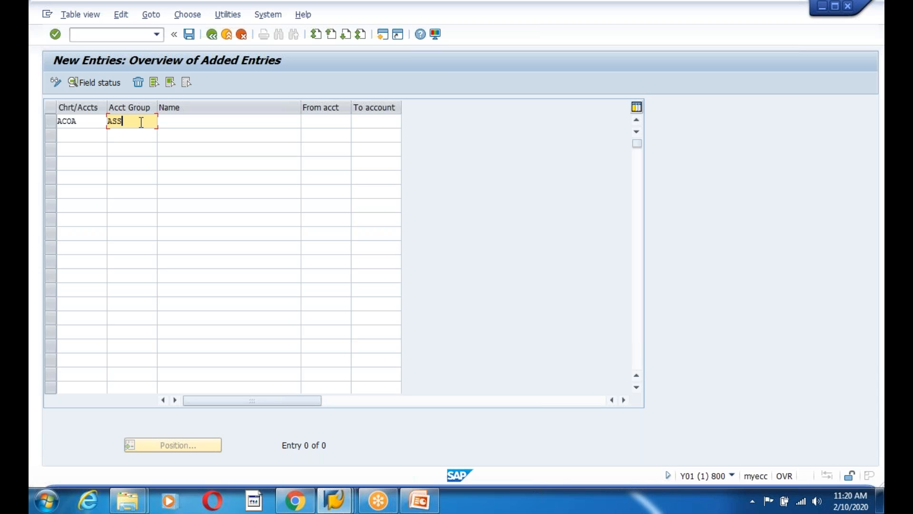
pyautogui.click(169, 122)
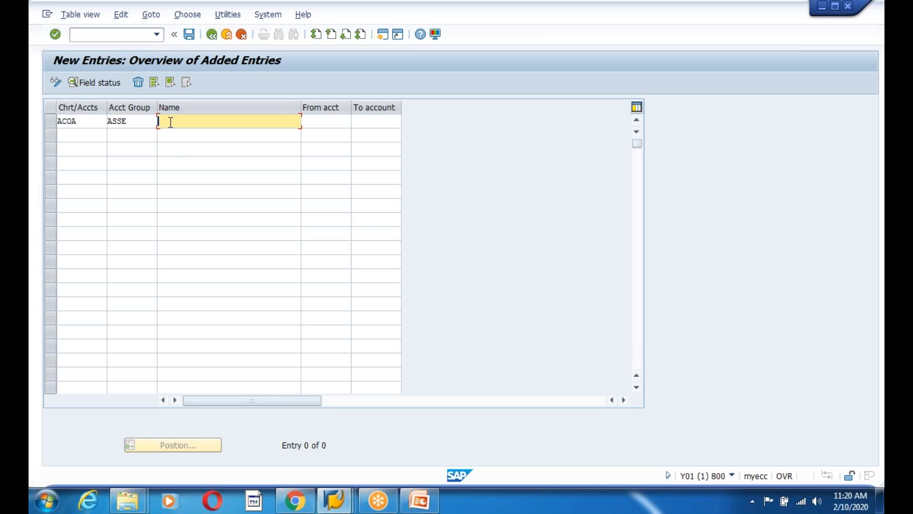
pyautogui.write('Asset Accounting')
pyautogui.click(189, 34)
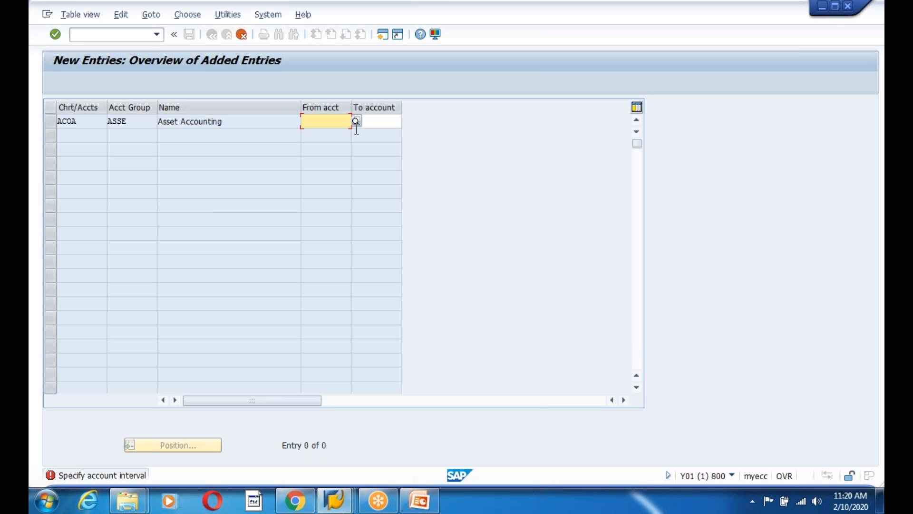
pyautogui.click(356, 122)
pyautogui.click(359, 284)
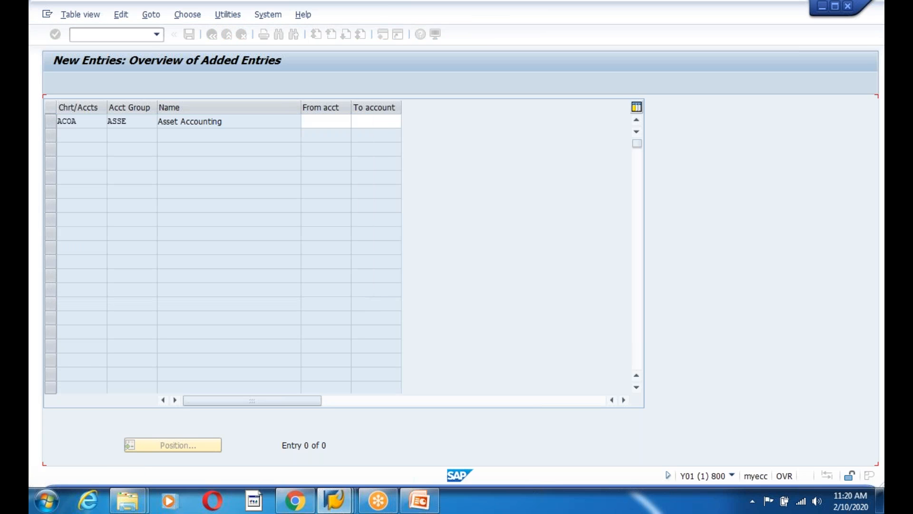
pyautogui.click(373, 122)
pyautogui.click(324, 123)
pyautogui.click(370, 120)
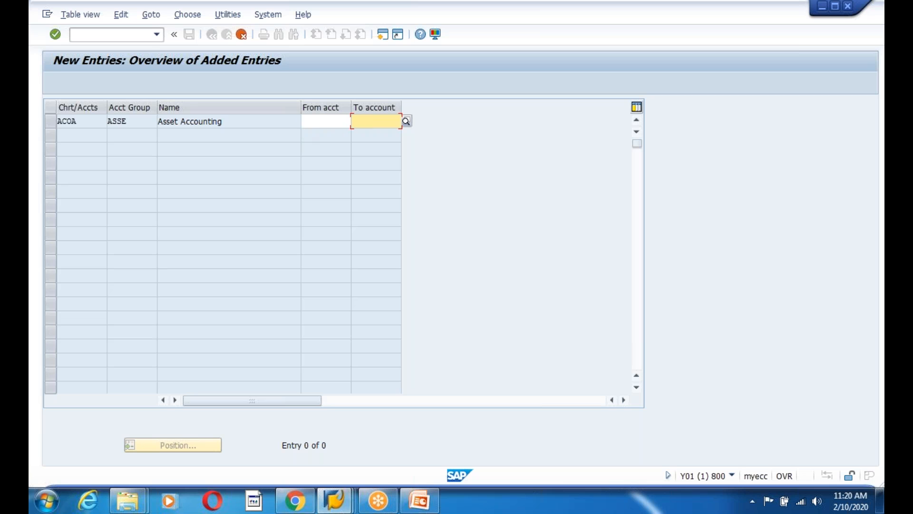
pyautogui.click(139, 123)
pyautogui.click(333, 122)
pyautogui.click(367, 123)
pyautogui.click(326, 121)
pyautogui.press('Return')
pyautogui.click(245, 41)
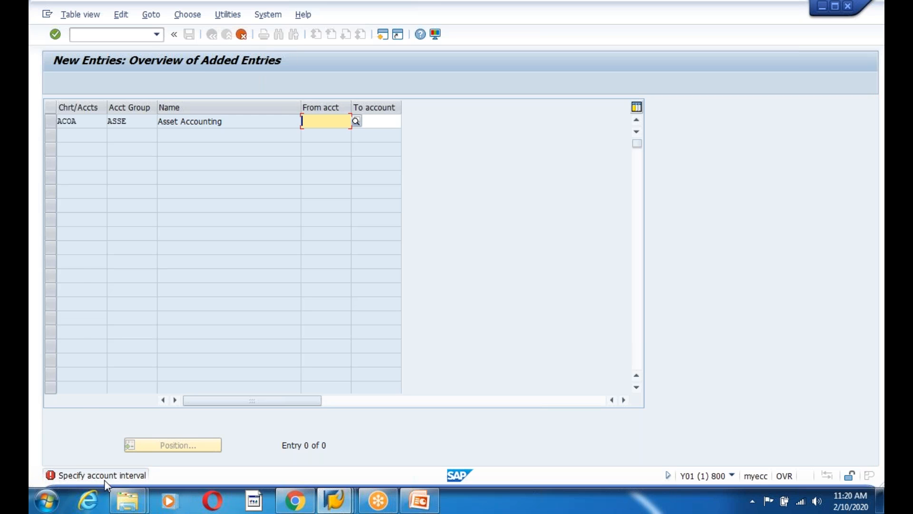
pyautogui.click(381, 122)
pyautogui.click(311, 123)
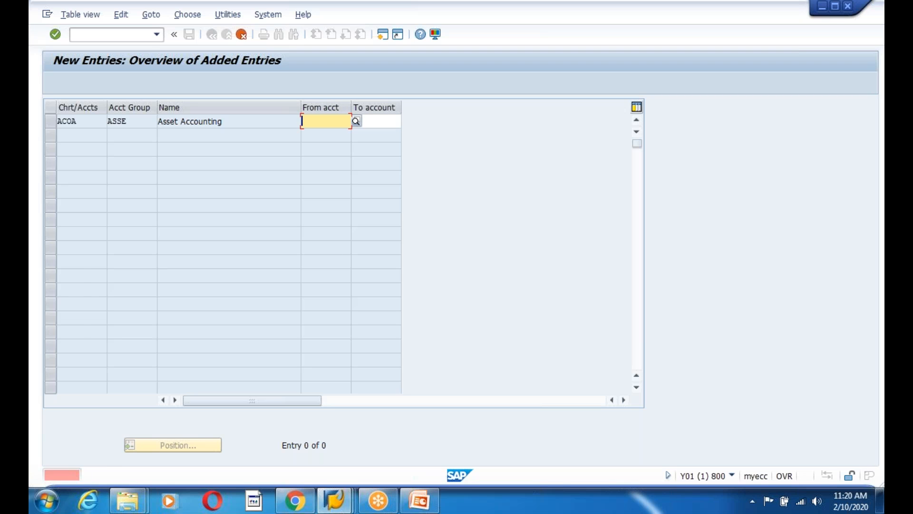
pyautogui.press('Tab')
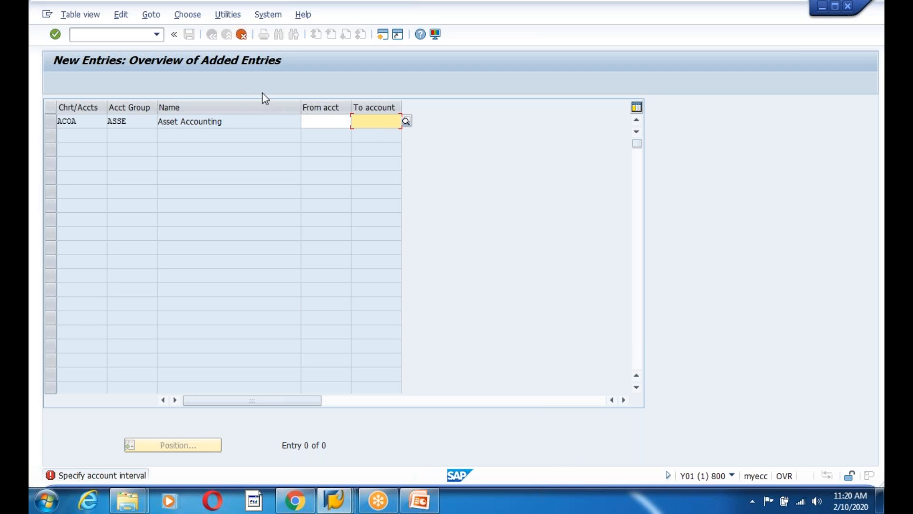
pyautogui.click(241, 34)
pyautogui.click(217, 248)
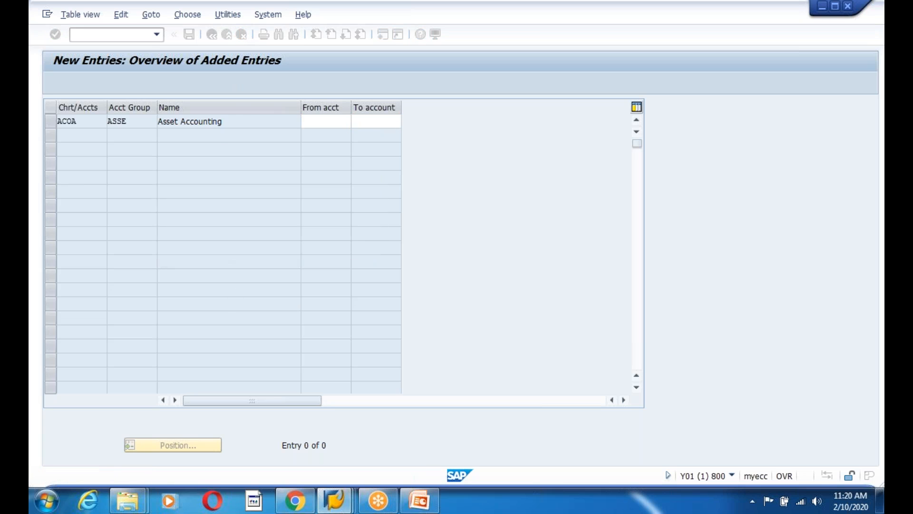
pyautogui.click(212, 34)
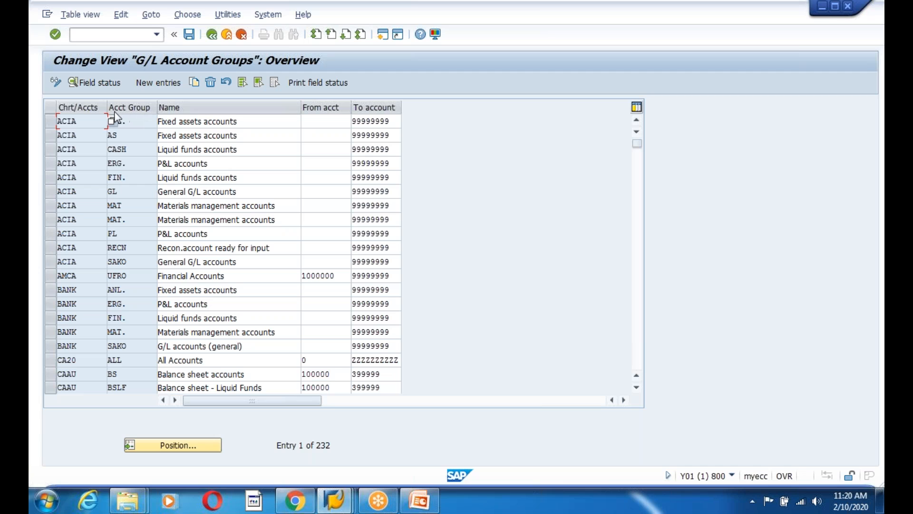
# Reopen the account groups list to check the ERG. group, then return to the IMG
pyautogui.click(213, 37)
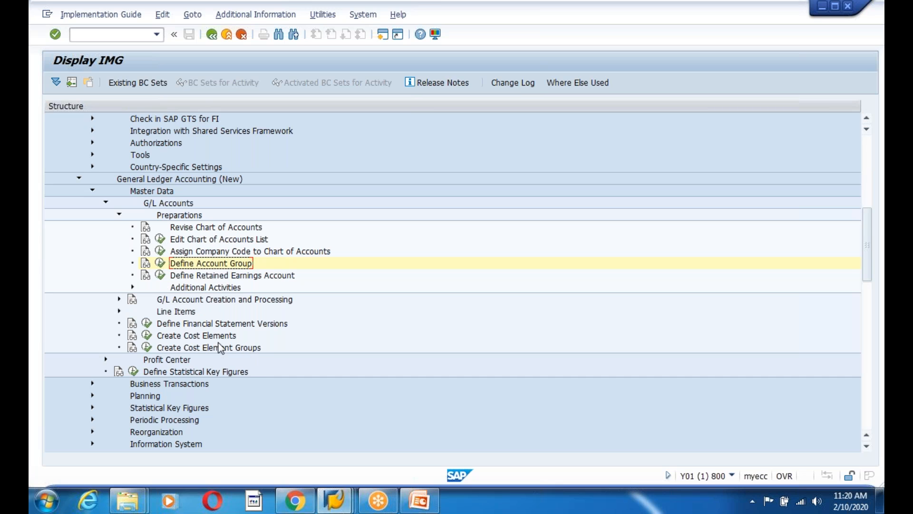
pyautogui.click(160, 264)
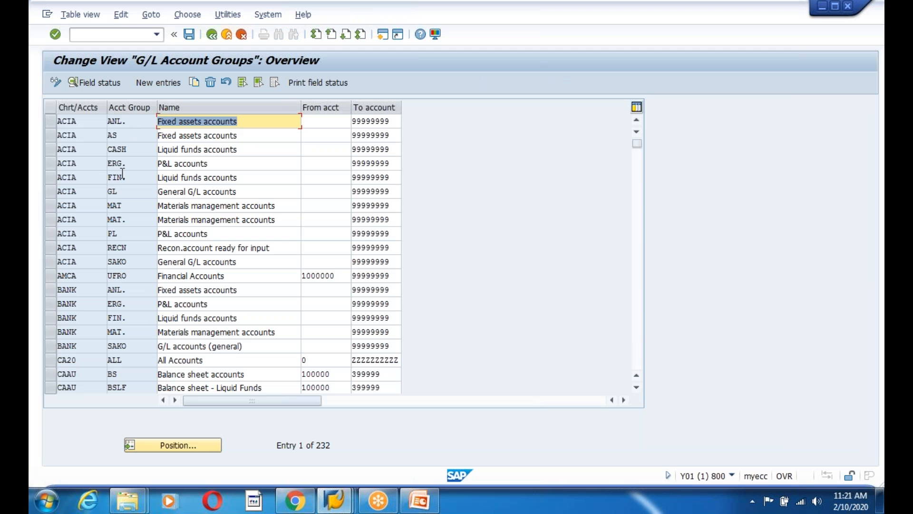
pyautogui.click(121, 164)
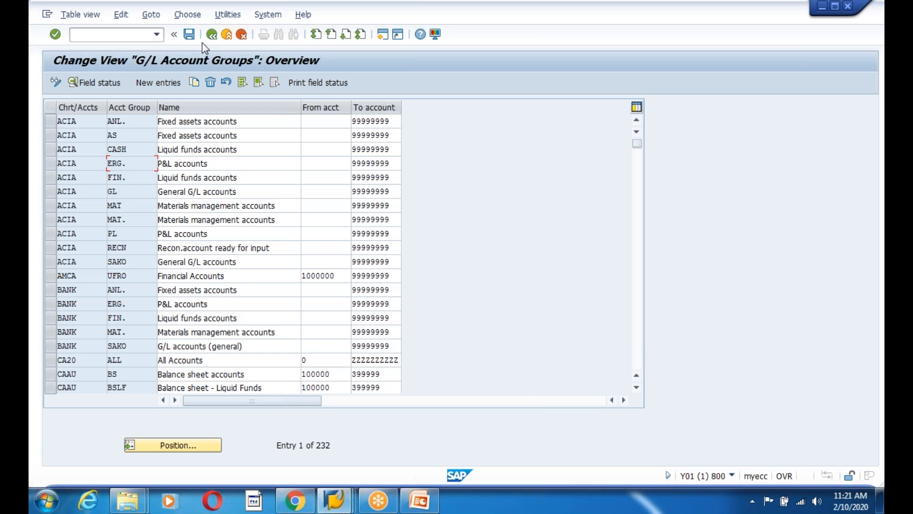
pyautogui.click(212, 35)
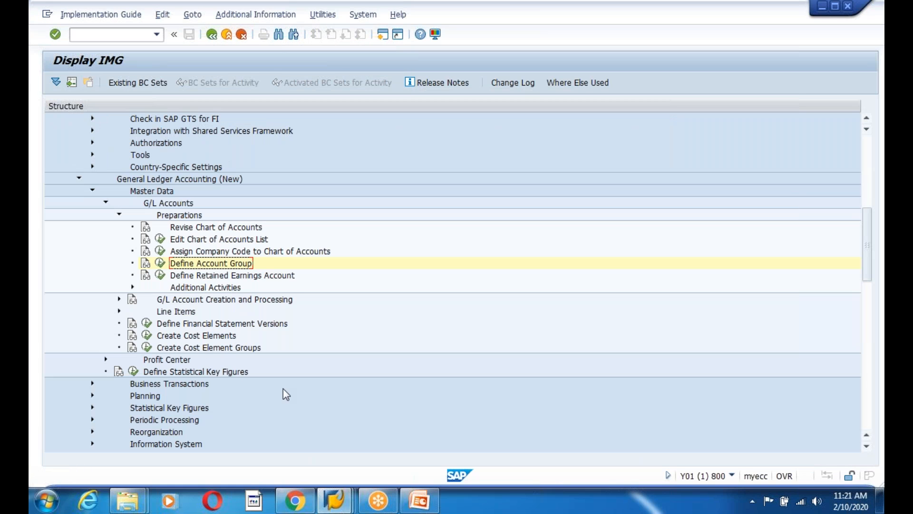
# Expand Ledgers > Fields in the IMG tree and run Define Field Status Variants
pyautogui.click(119, 300)
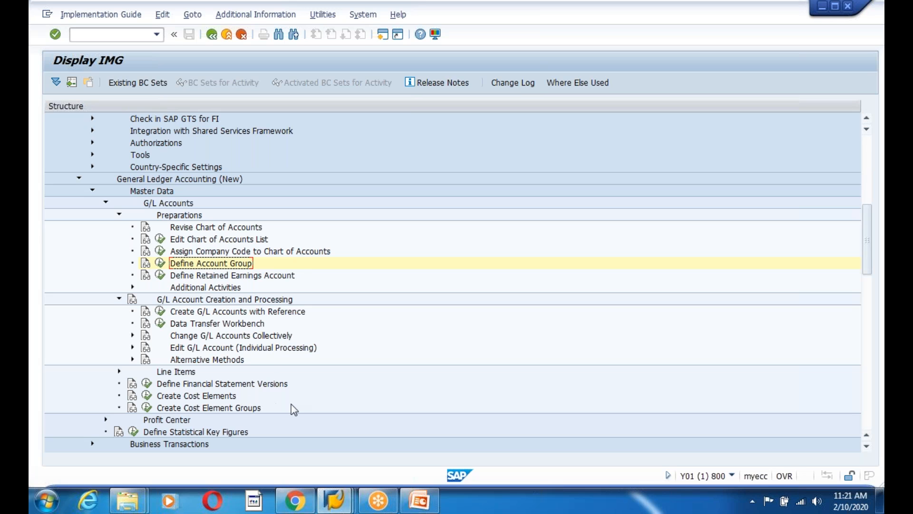
pyautogui.scroll(-2, 295, 402)
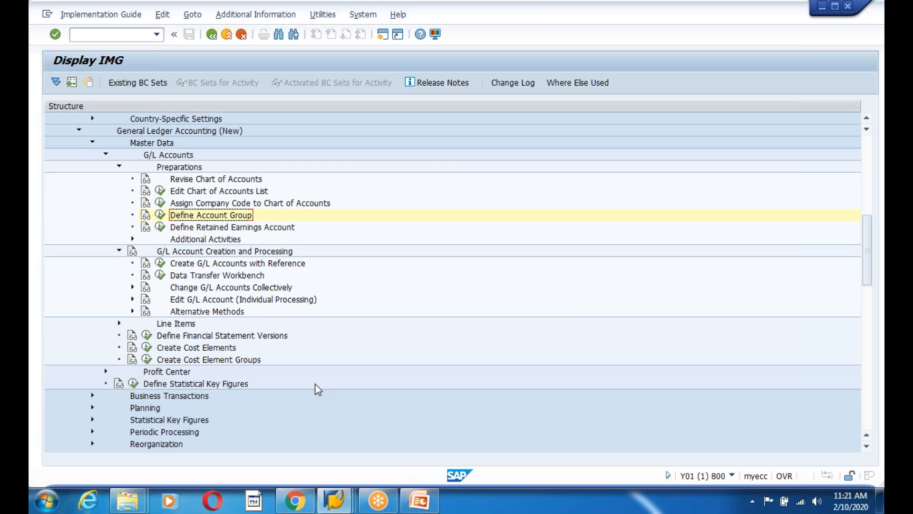
pyautogui.scroll(-5, 318, 389)
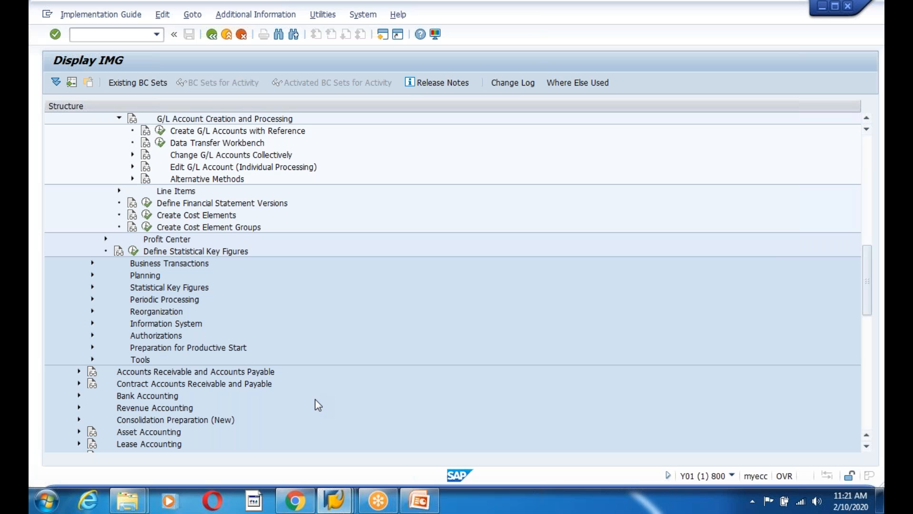
pyautogui.scroll(8, 315, 399)
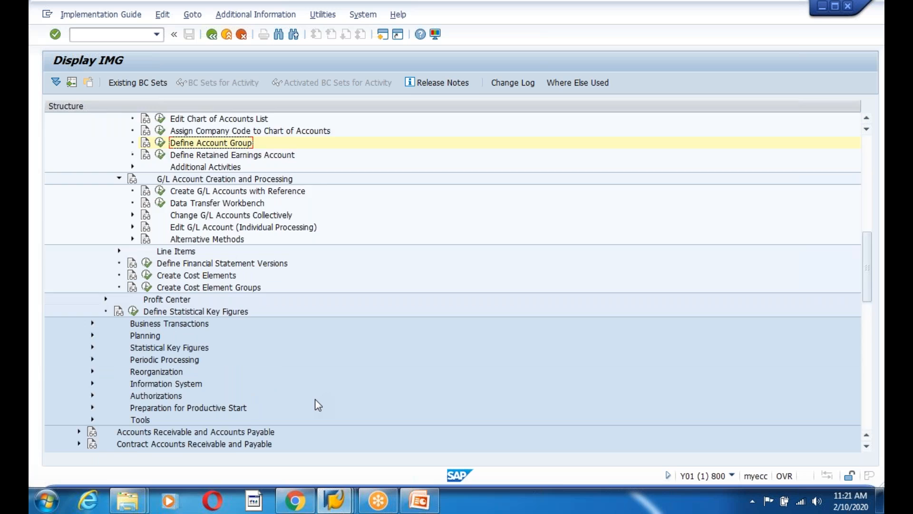
pyautogui.scroll(3, 318, 405)
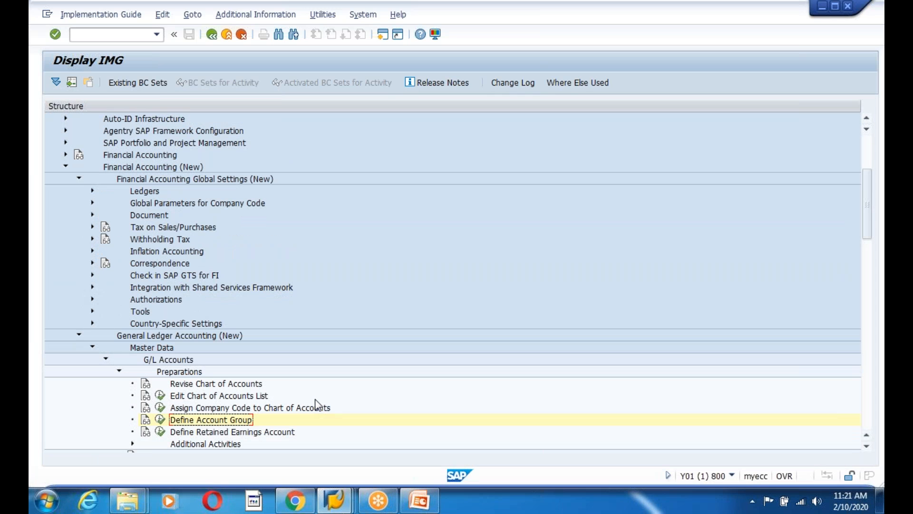
pyautogui.click(92, 190)
pyautogui.click(106, 203)
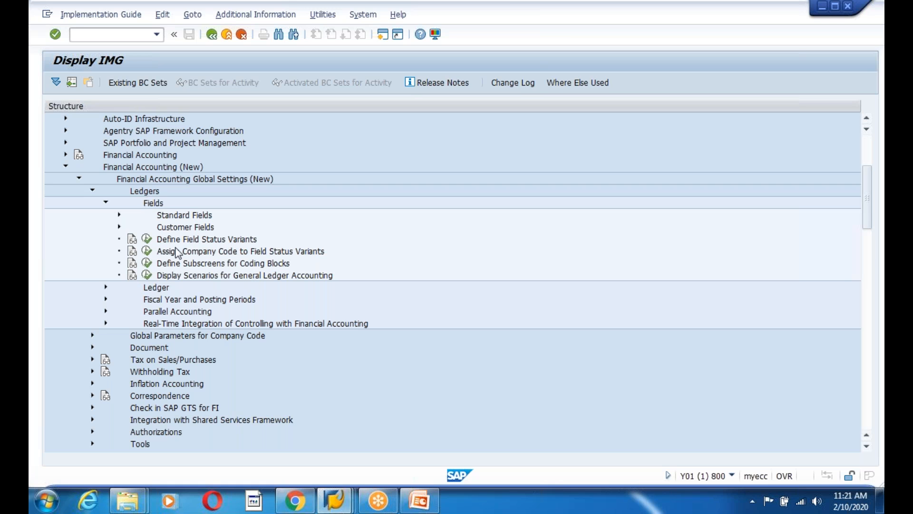
pyautogui.click(146, 238)
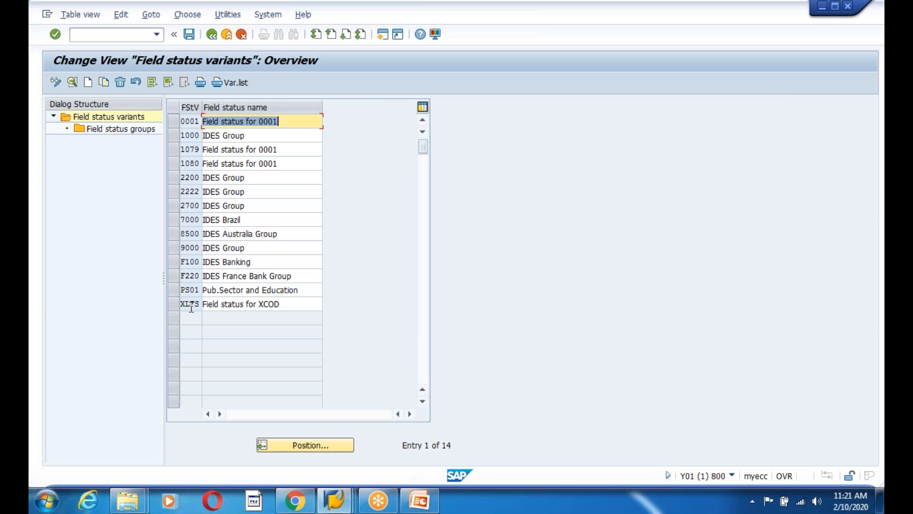
# Copy field status variant 0001 as 1200 with all dependent entries, then open its field status groups
pyautogui.click(293, 122)
pyautogui.click(181, 125)
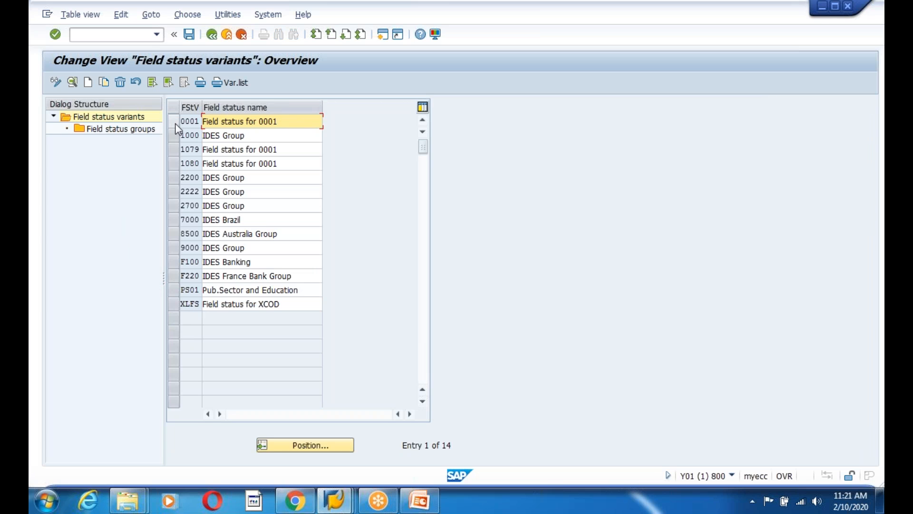
pyautogui.click(104, 83)
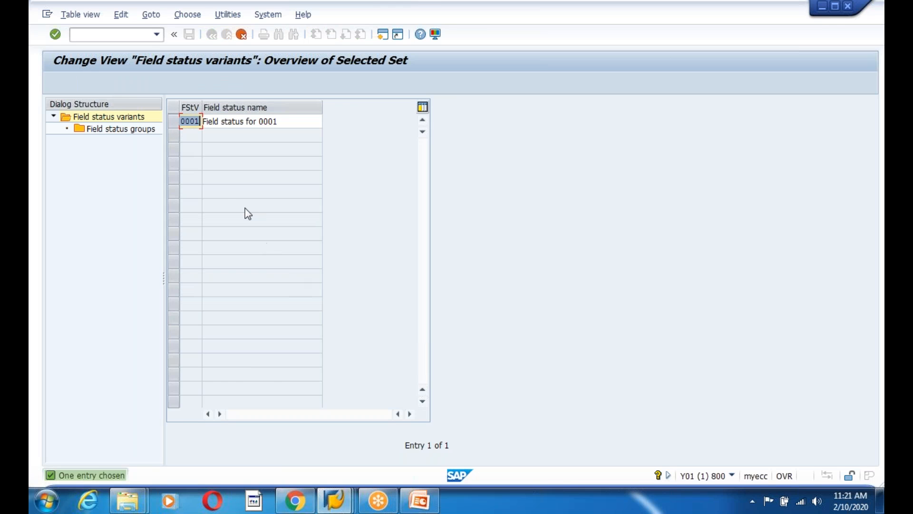
pyautogui.write('1200')
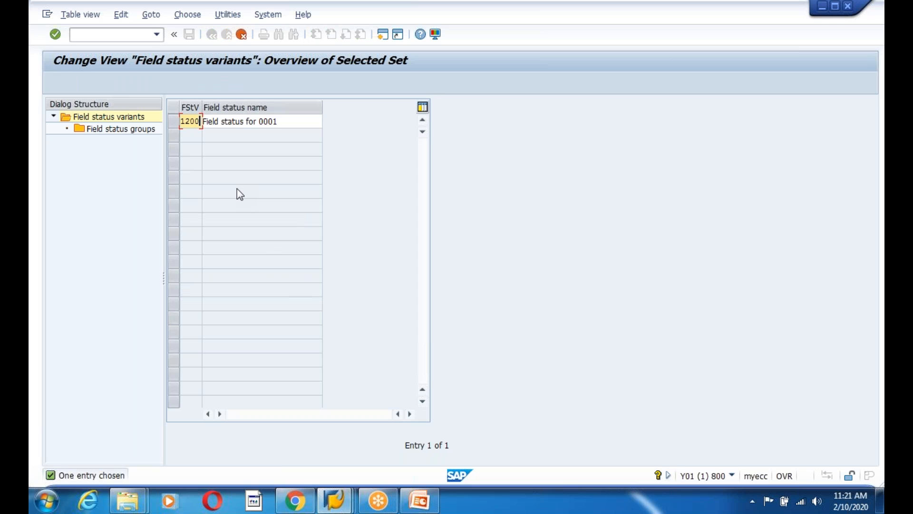
pyautogui.press('Return')
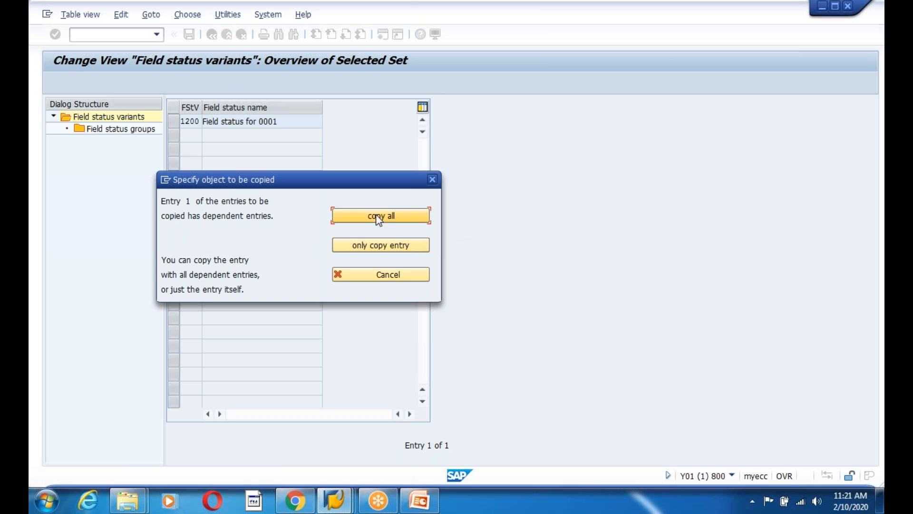
pyautogui.press('Return')
pyautogui.click(350, 386)
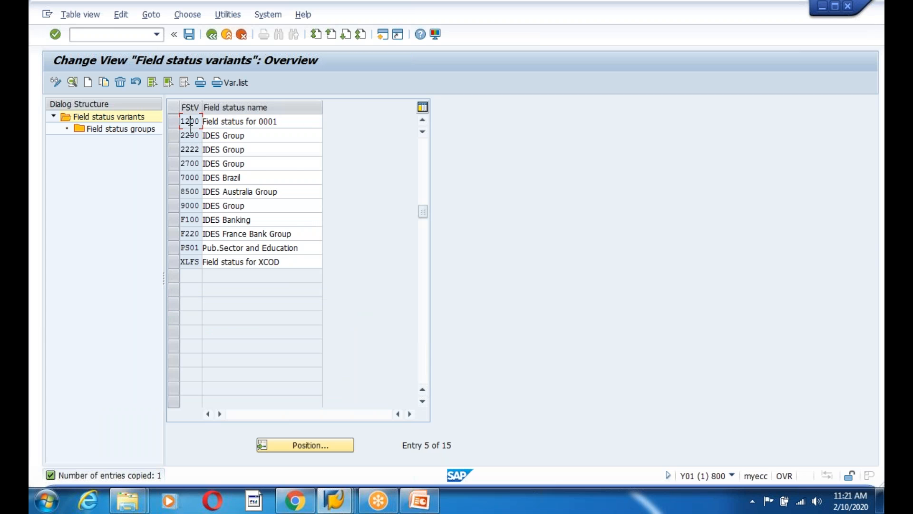
pyautogui.doubleClick(122, 129)
# Walk through field status groups G001 to G012, including asset groups G006 to G008
pyautogui.click(211, 207)
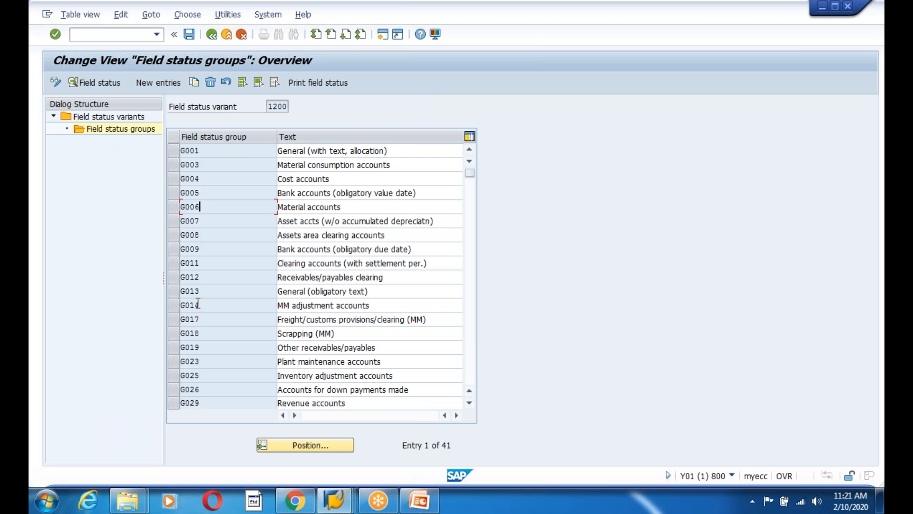
pyautogui.press('Home')
pyautogui.click(182, 150)
pyautogui.click(408, 148)
pyautogui.click(199, 165)
pyautogui.click(409, 168)
pyautogui.click(214, 179)
pyautogui.click(358, 179)
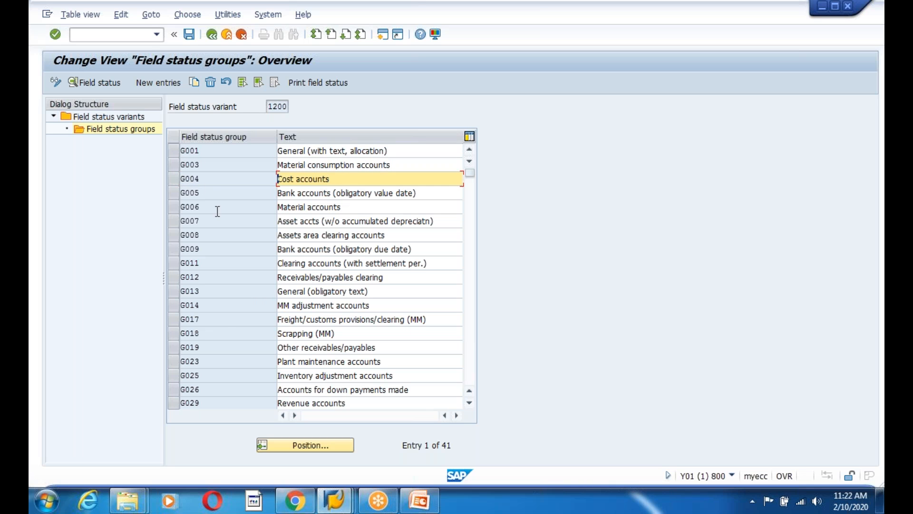
pyautogui.click(358, 204)
pyautogui.click(431, 220)
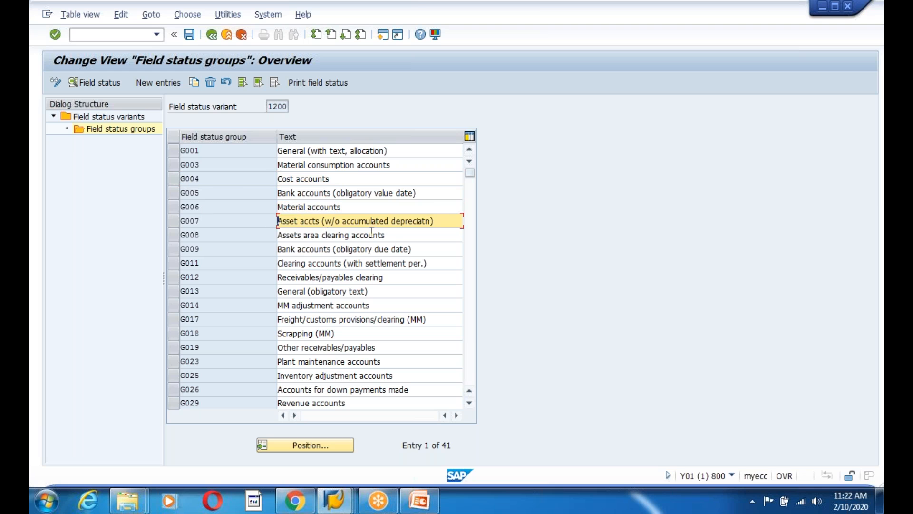
pyautogui.moveTo(394, 238); pyautogui.dragTo(227, 240)
pyautogui.click(415, 249)
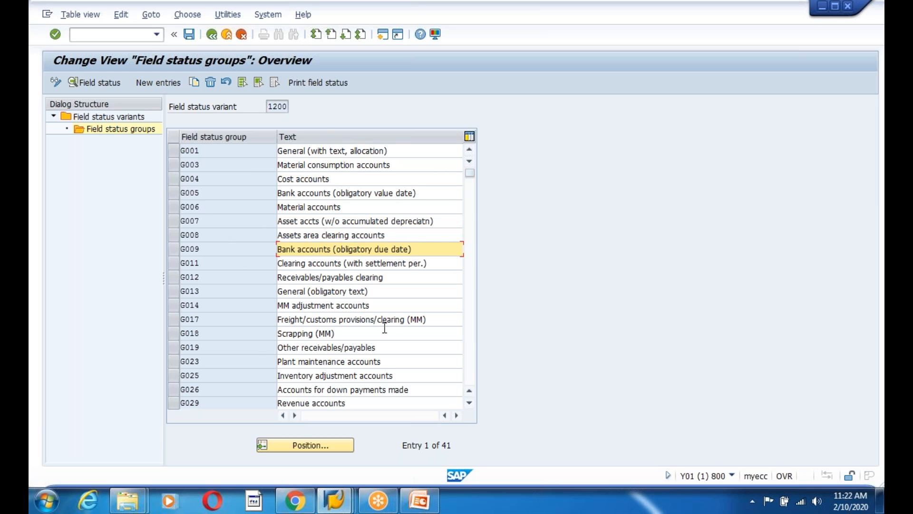
pyautogui.click(393, 278)
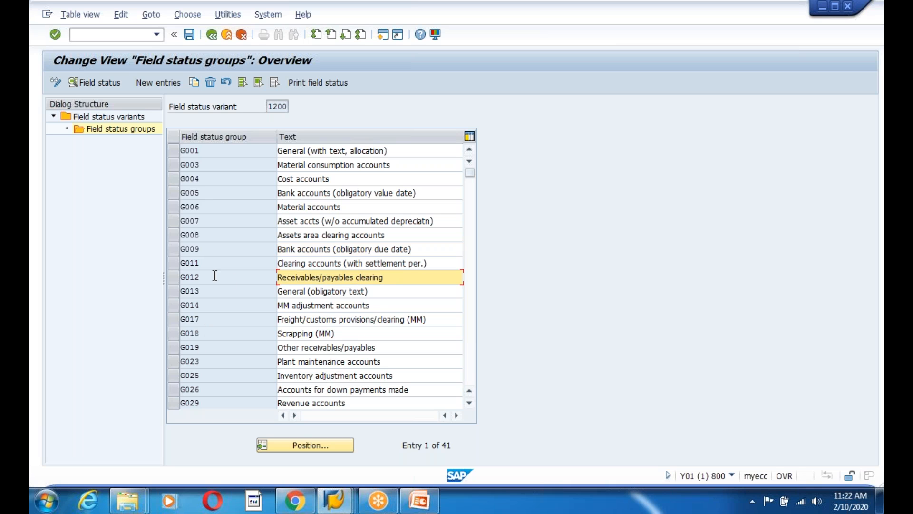
# Review groups G019, G026, G029 Revenue accounts and G033 external services, glancing at PowerPoint
pyautogui.click(336, 180)
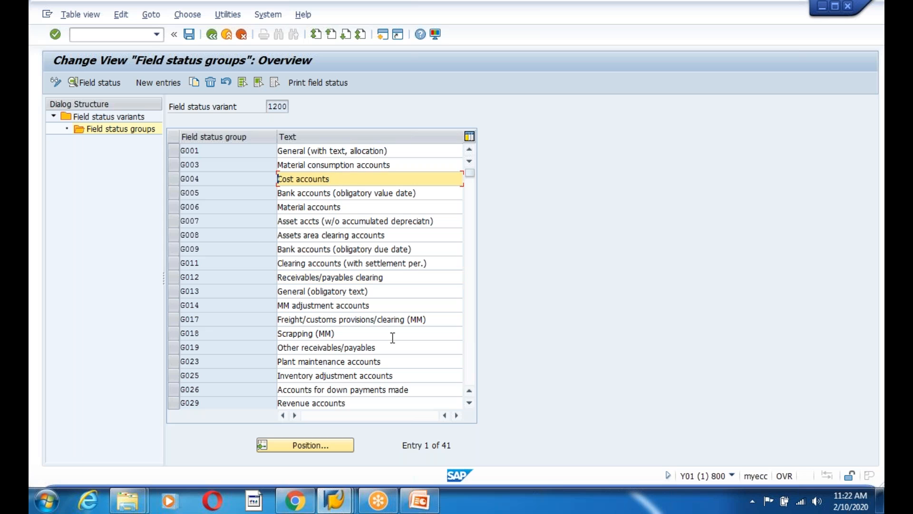
pyautogui.click(388, 343)
pyautogui.scroll(-2, 375, 347)
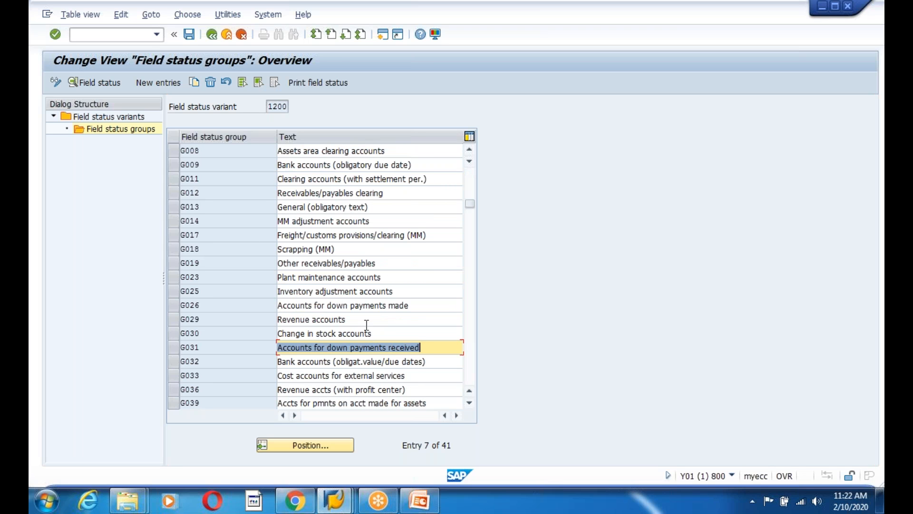
pyautogui.click(422, 305)
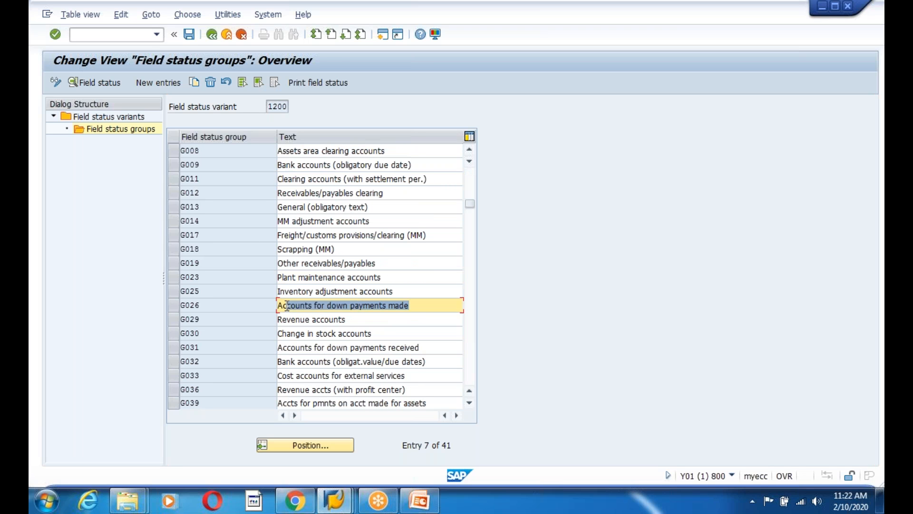
pyautogui.click(312, 319)
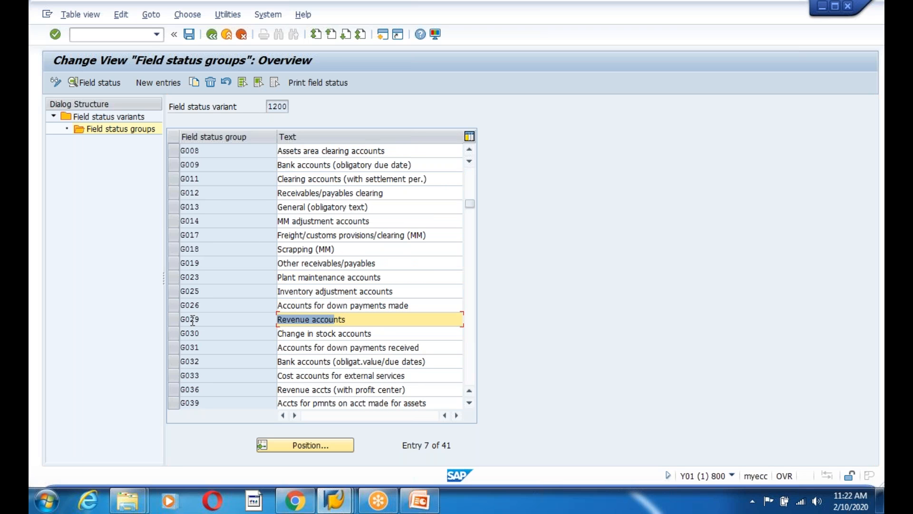
pyautogui.click(359, 376)
pyautogui.click(420, 500)
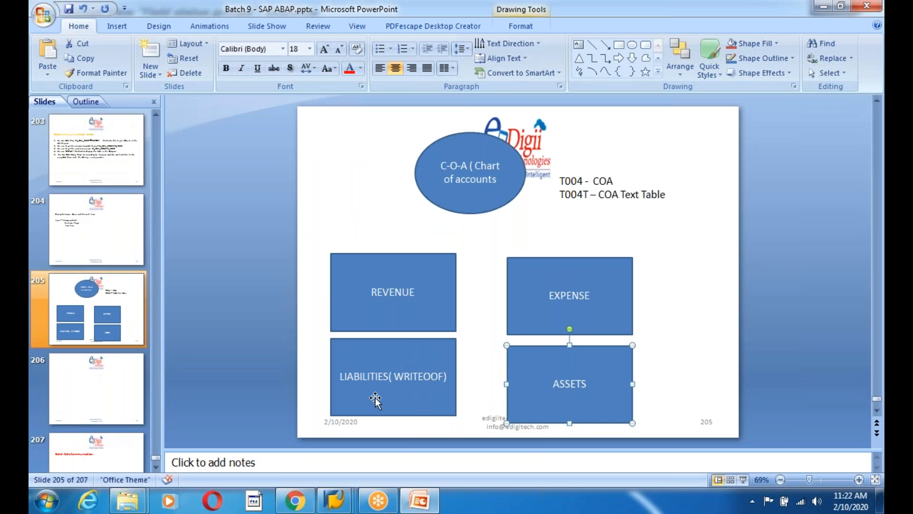
pyautogui.moveTo(335, 500)
pyautogui.click(353, 467)
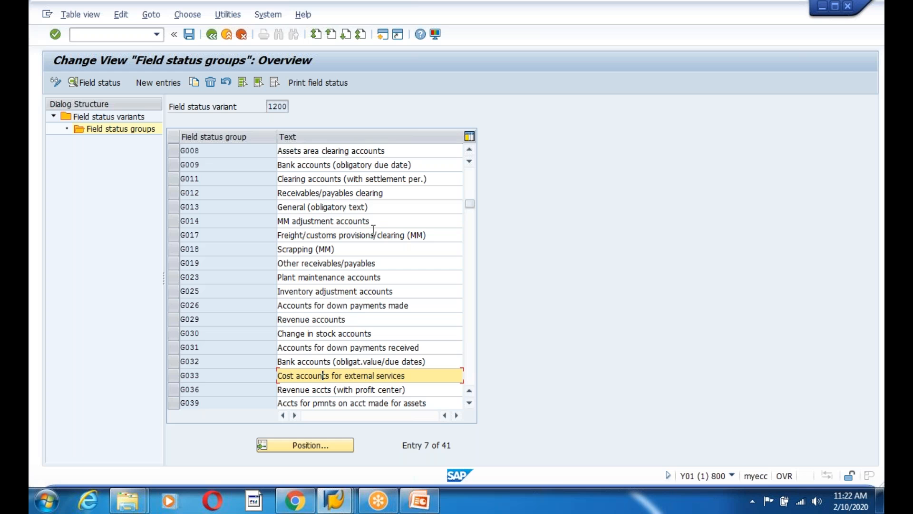
# Review further groups G013, G014, G023, G026, G056, G064 and G067 Reconciliation accounts
pyautogui.click(310, 221)
pyautogui.click(316, 276)
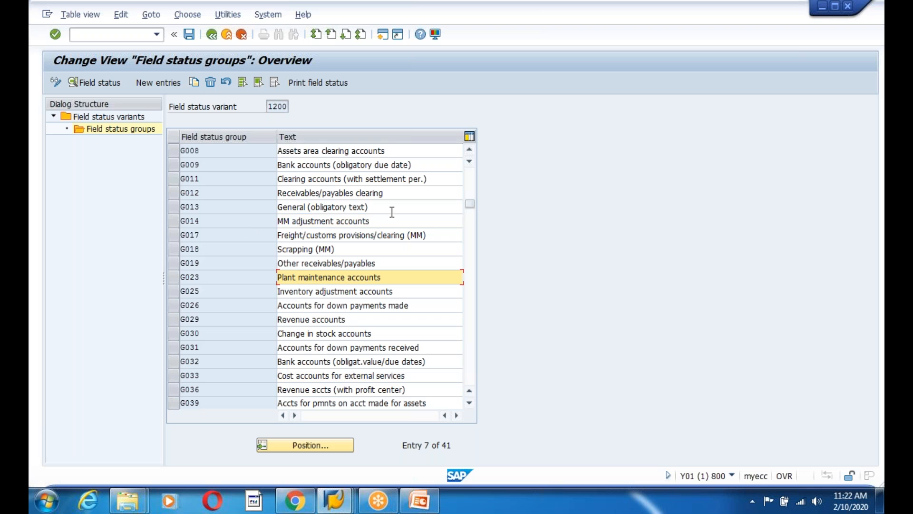
pyautogui.moveTo(391, 207); pyautogui.dragTo(311, 211)
pyautogui.click(389, 305)
pyautogui.scroll(-4, 390, 306)
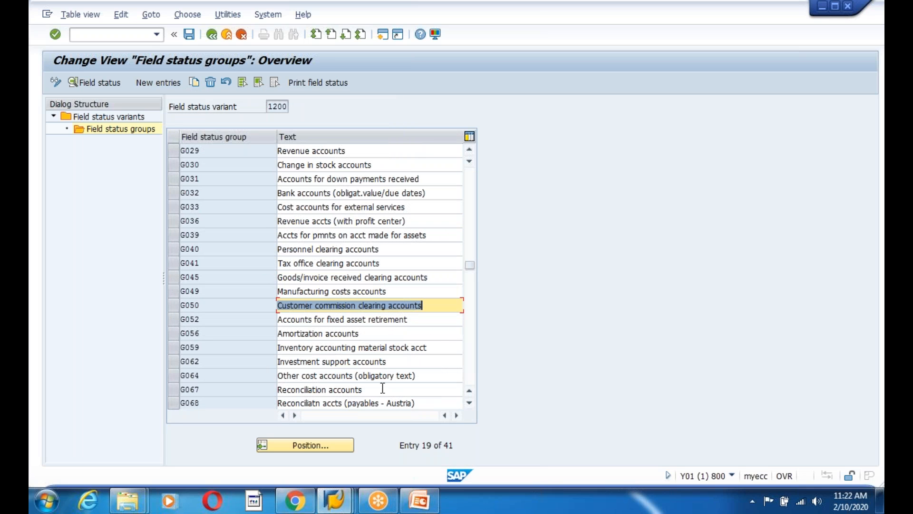
pyautogui.click(382, 389)
pyautogui.scroll(-2, 357, 368)
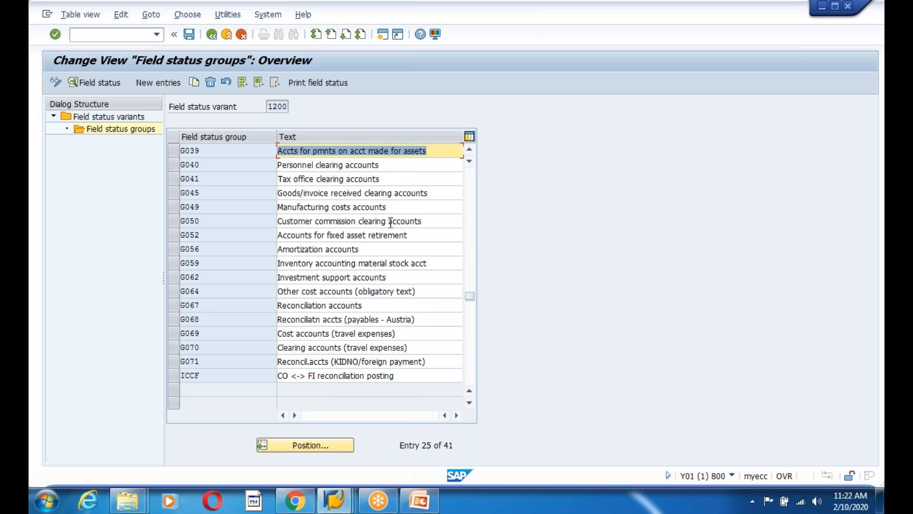
pyautogui.click(384, 293)
pyautogui.click(377, 245)
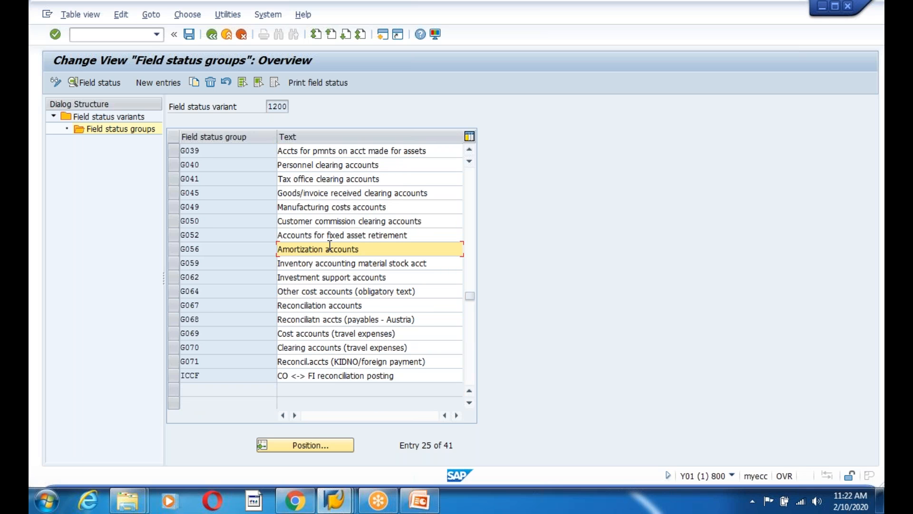
# Save variant 1200's field status groups under the customizing request and return to the IMG tree
pyautogui.click(190, 34)
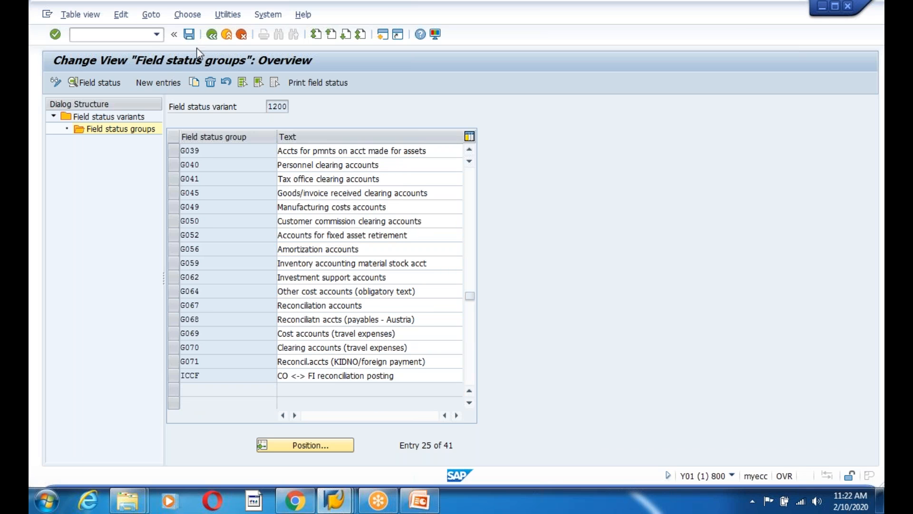
pyautogui.click(230, 227)
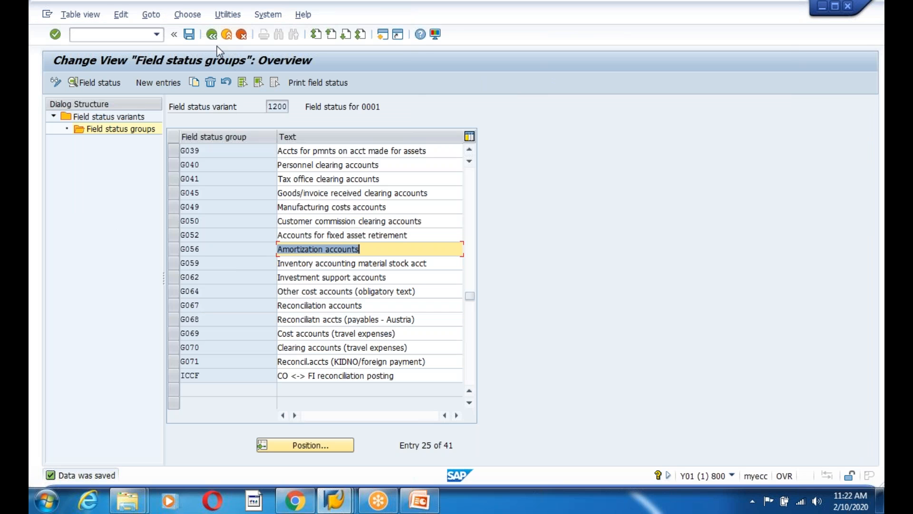
pyautogui.click(212, 34)
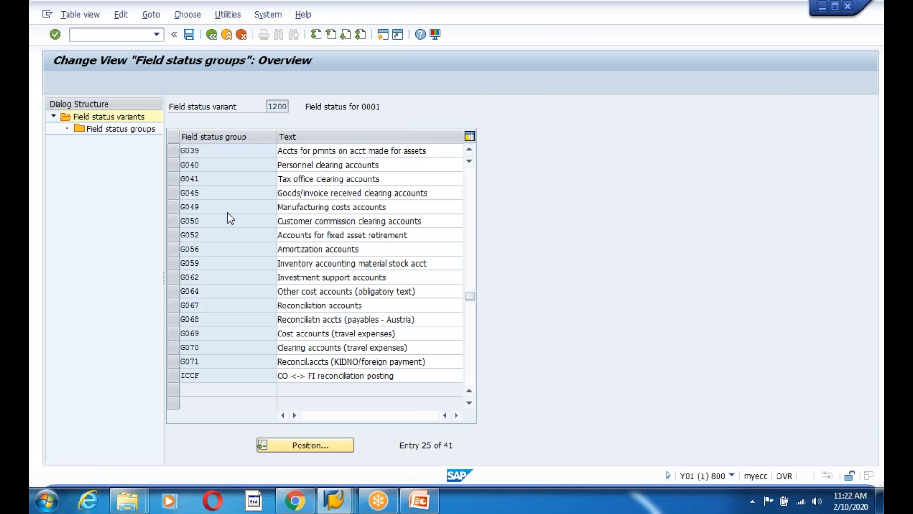
pyautogui.click(211, 35)
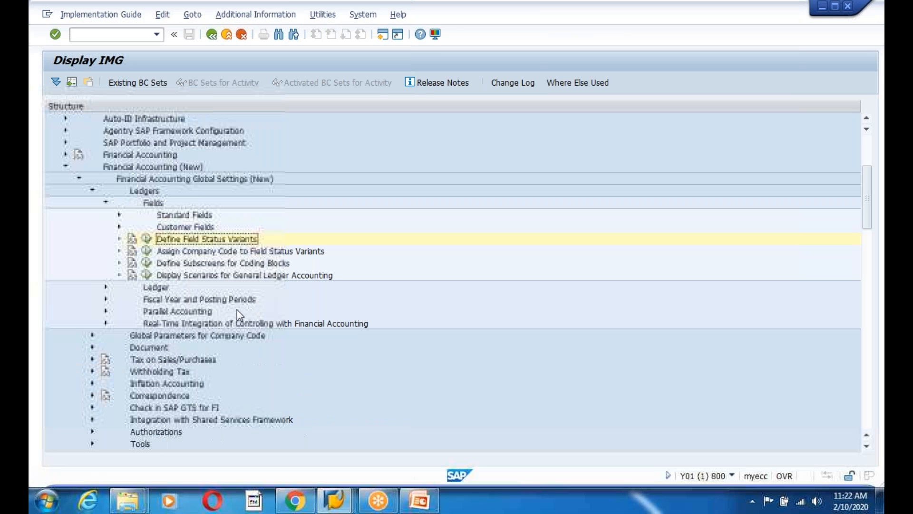
# Enter field status variant 1200 for company code 1200 and save it under the customizing request
pyautogui.click(146, 250)
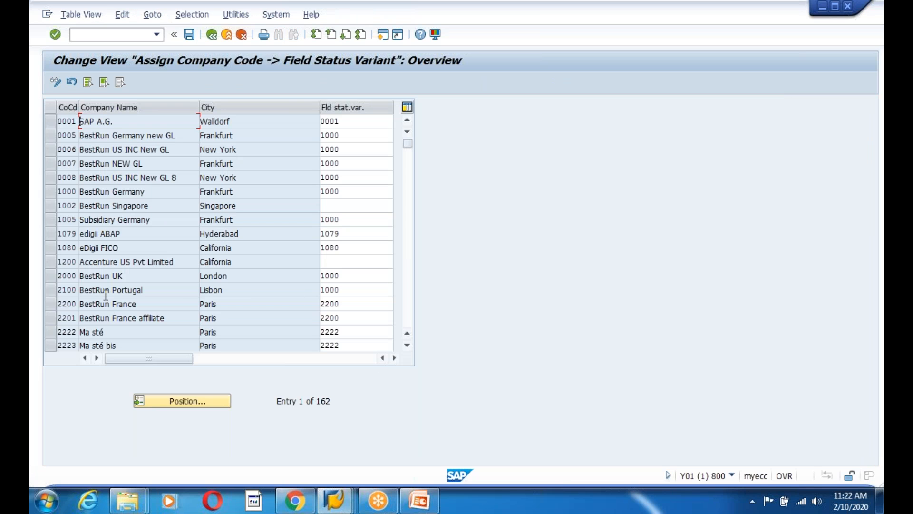
pyautogui.click(71, 260)
pyautogui.click(357, 262)
pyautogui.write('1200')
pyautogui.click(189, 35)
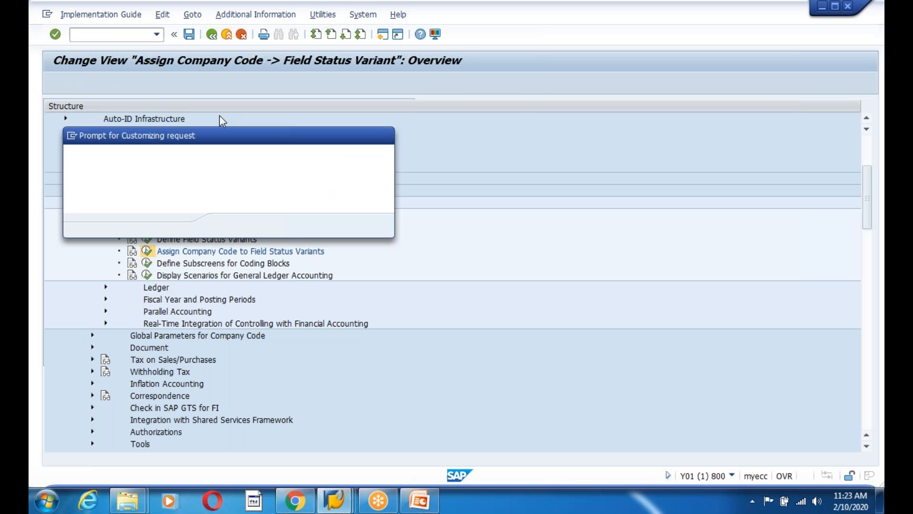
pyautogui.click(230, 226)
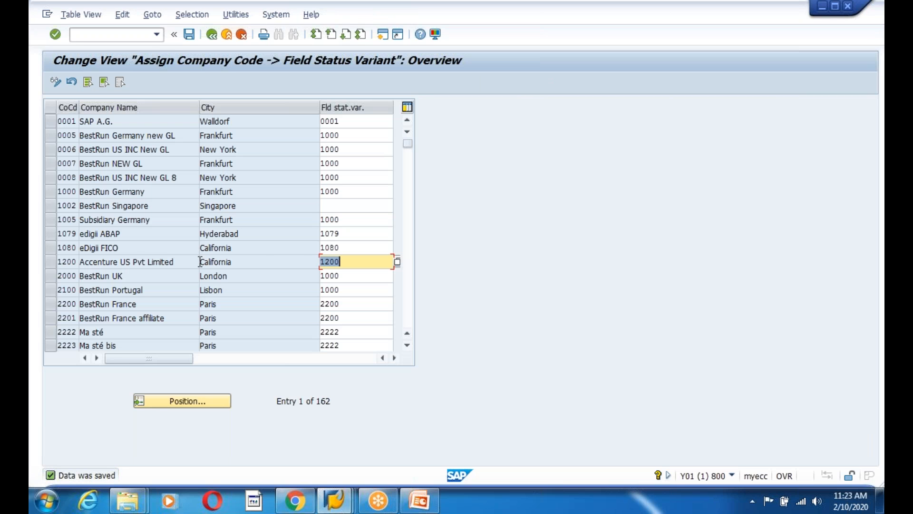
pyautogui.click(212, 35)
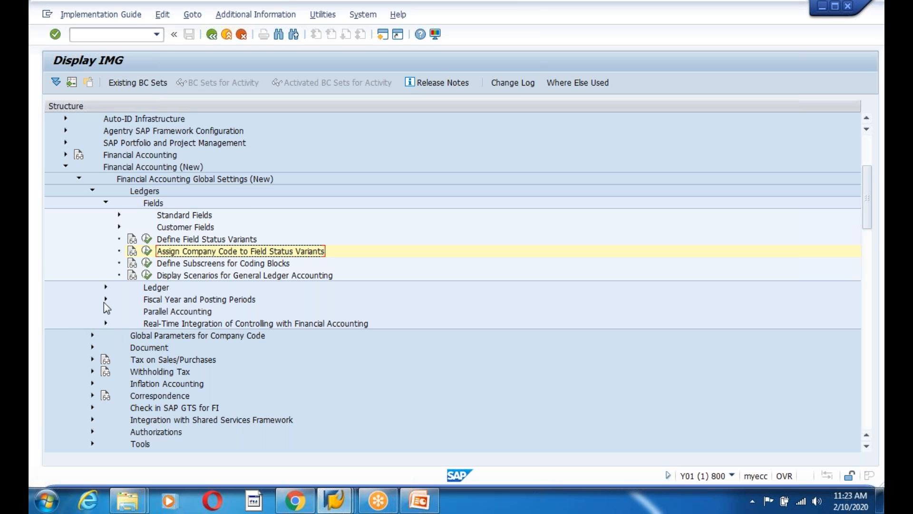
# Expand Ledger and review the Define Ledgers for General Ledger Accounting settings
pyautogui.click(105, 288)
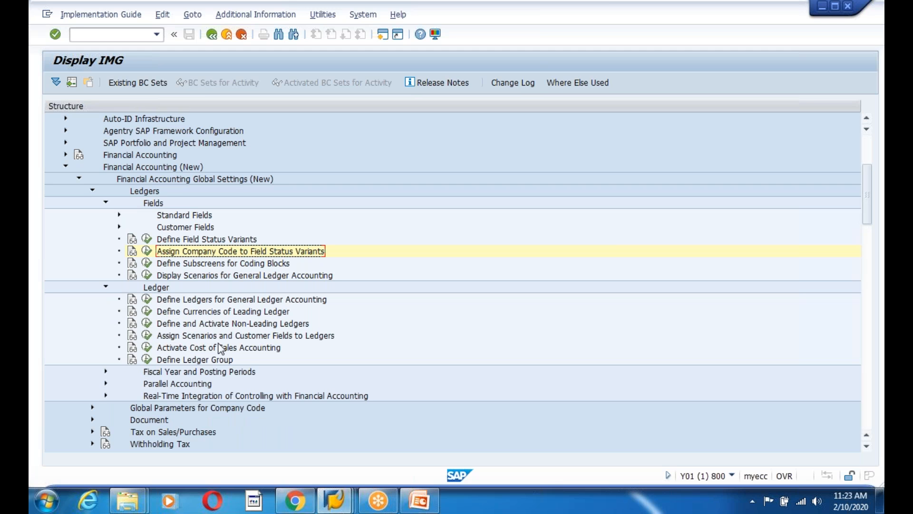
pyautogui.scroll(-2, 275, 360)
pyautogui.scroll(-3, 275, 358)
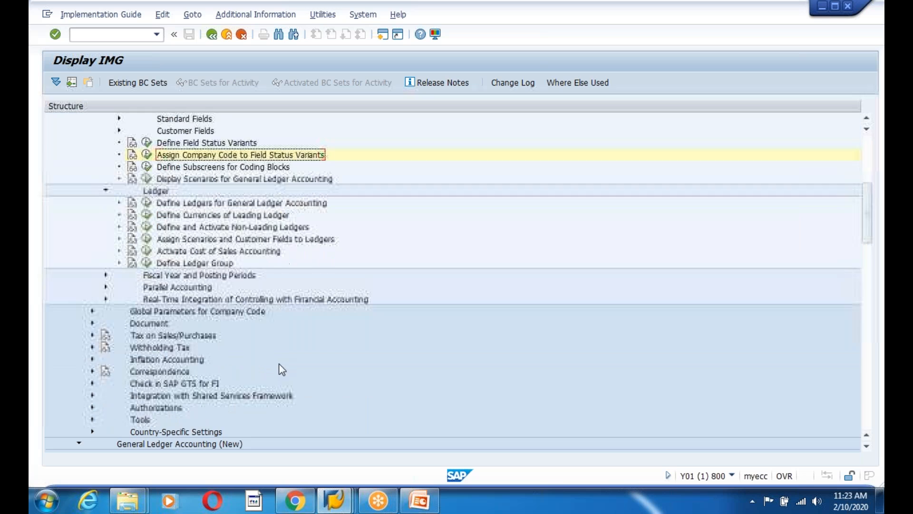
pyautogui.click(147, 202)
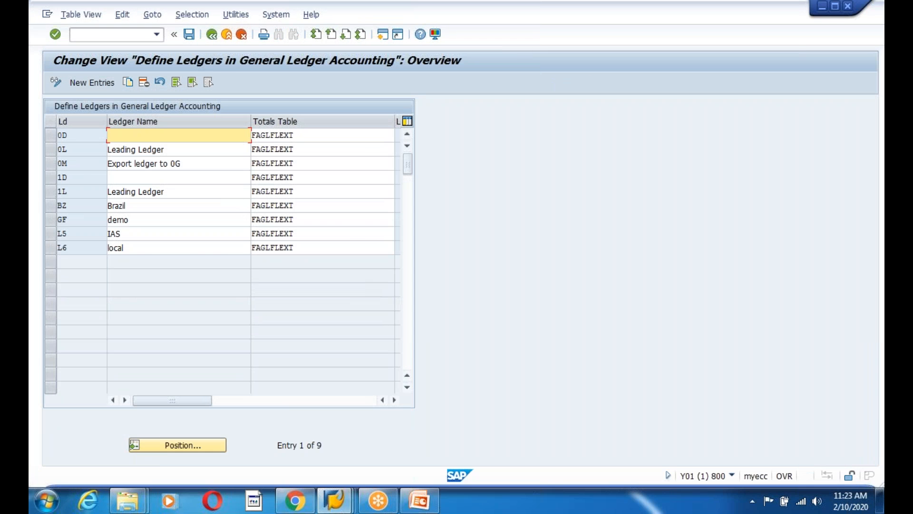
pyautogui.click(212, 34)
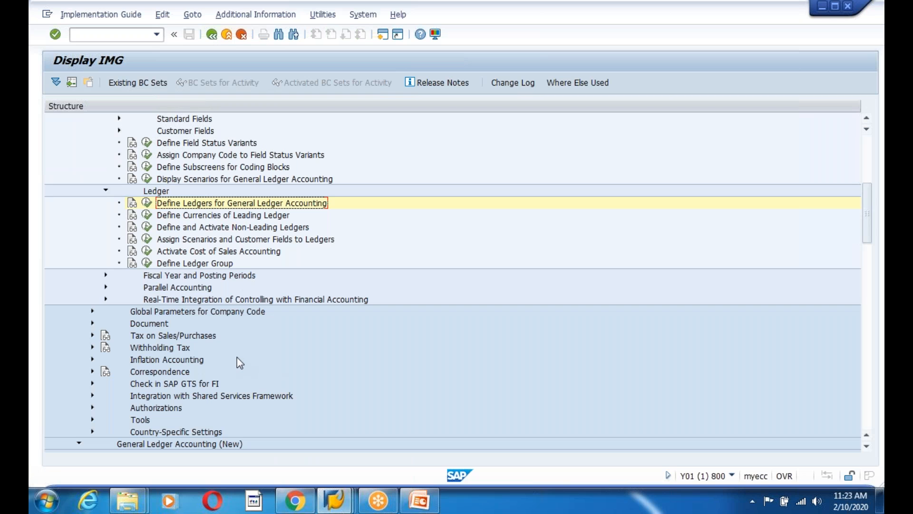
# Scroll the IMG tree to General Ledger Accounting (New) > Master Data > G/L Accounts
pyautogui.scroll(-4, 237, 363)
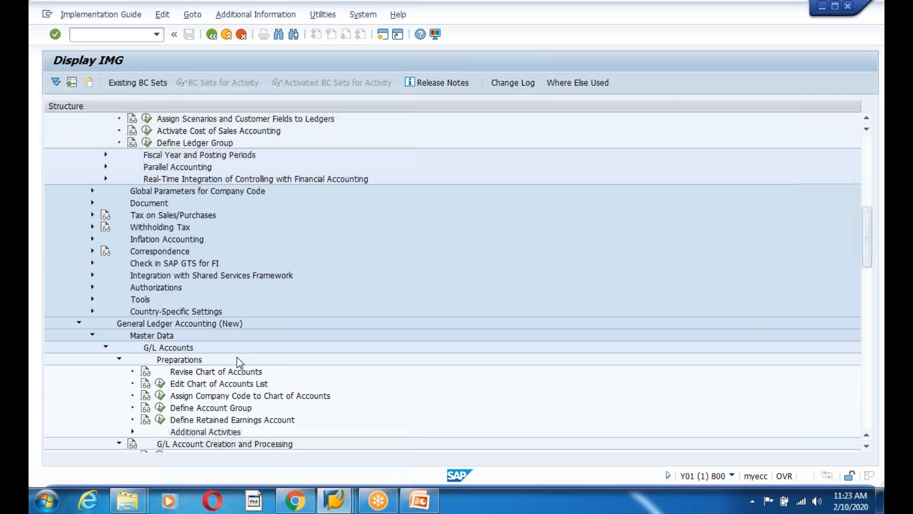
pyautogui.scroll(-2, 237, 358)
pyautogui.scroll(-1, 239, 362)
pyautogui.scroll(-3, 205, 357)
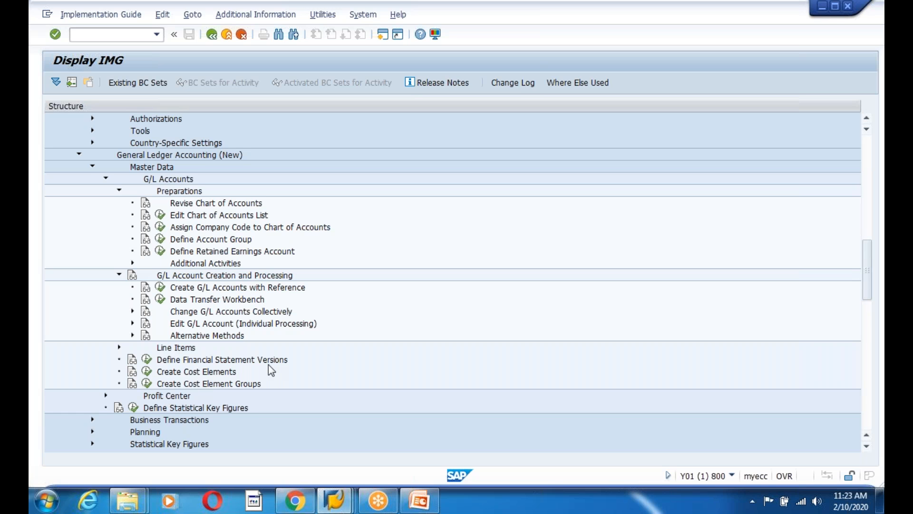
pyautogui.scroll(-3, 269, 365)
pyautogui.scroll(3, 269, 366)
pyautogui.scroll(1, 268, 370)
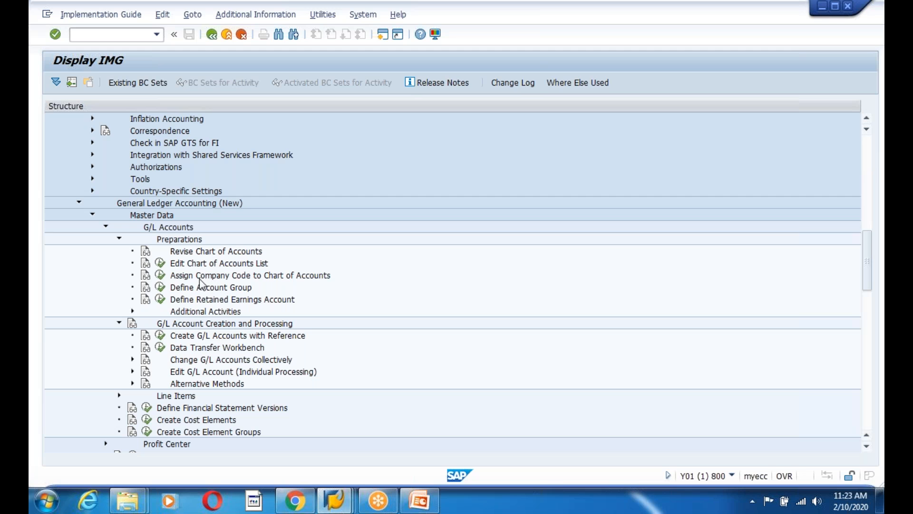
# Create a new G/L account group entry under chart of accounts ACOA
pyautogui.click(161, 289)
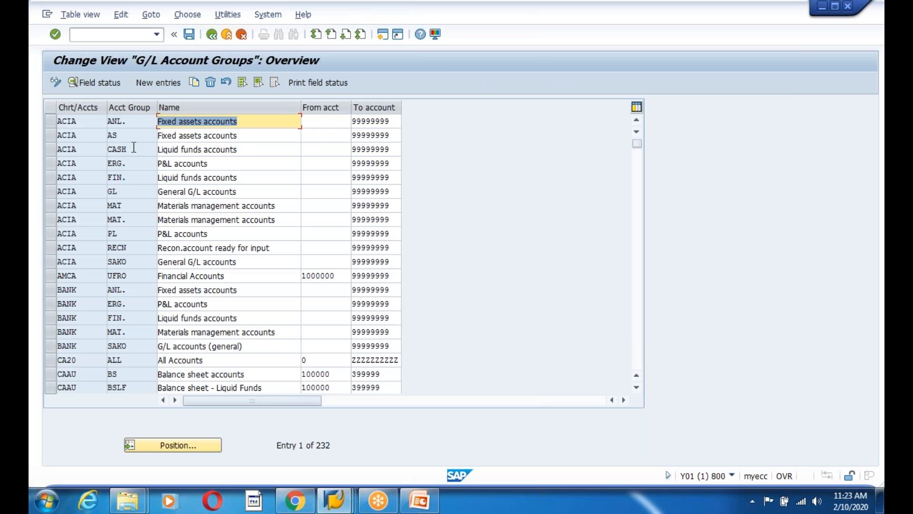
pyautogui.click(158, 82)
pyautogui.click(151, 123)
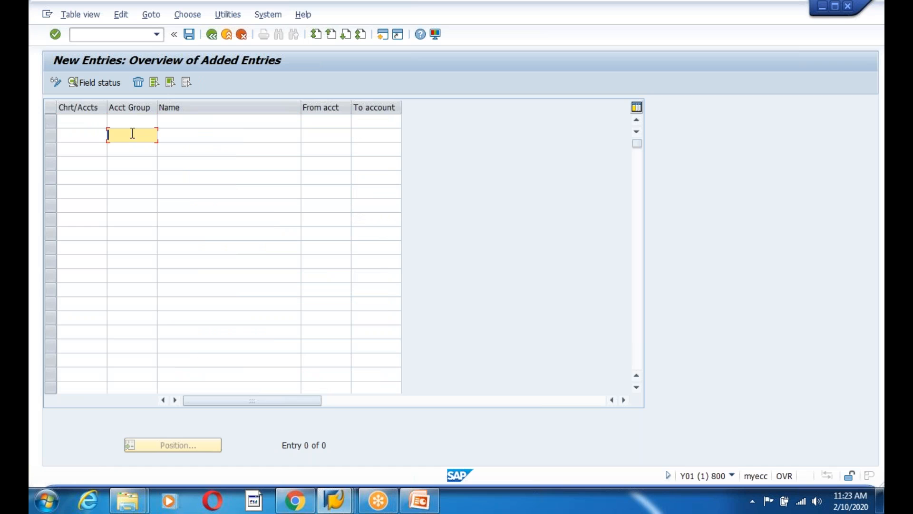
pyautogui.click(76, 120)
pyautogui.write('AMC')
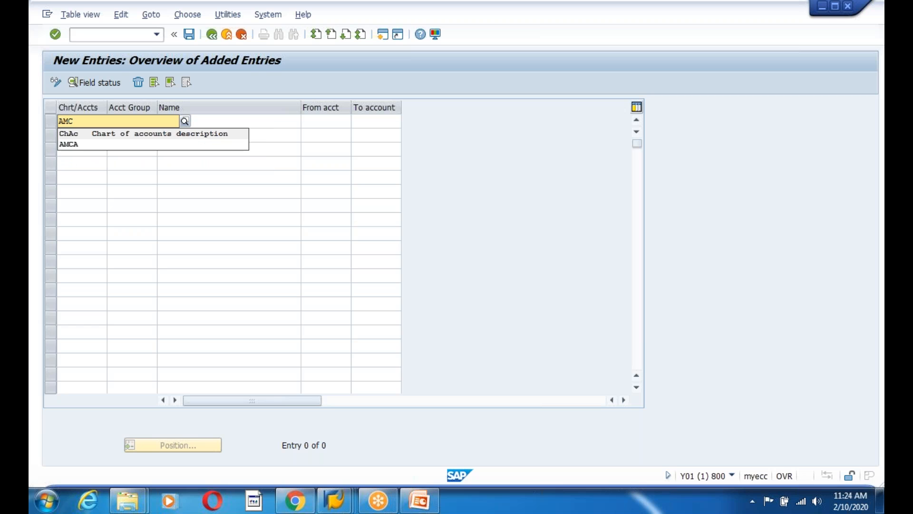
pyautogui.press('BackSpace')
pyautogui.press('BackSpace')
pyautogui.write('C')
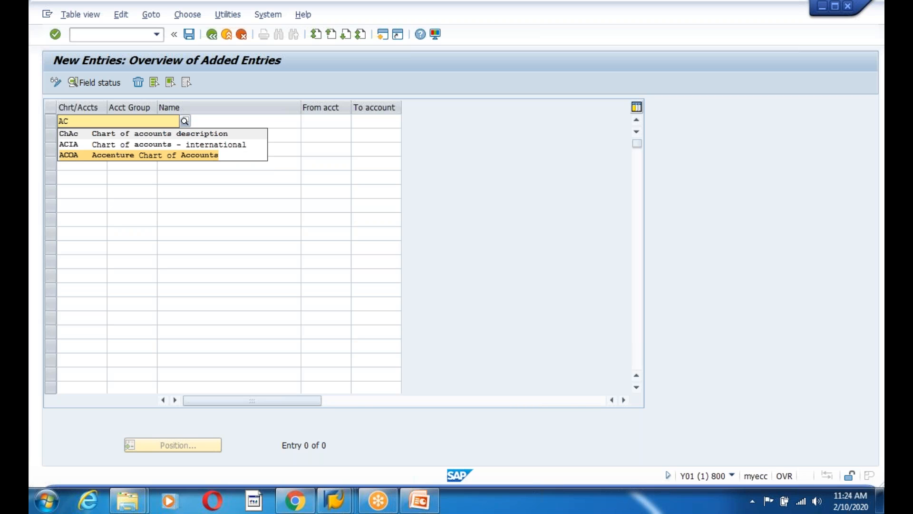
pyautogui.click(107, 156)
# Enter account group code ASSE for the new entry
pyautogui.click(132, 122)
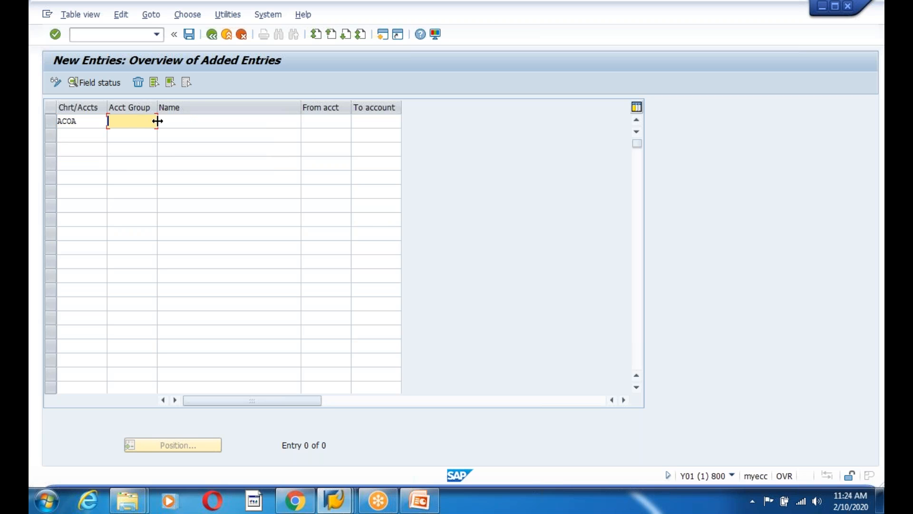
pyautogui.click(180, 122)
pyautogui.click(120, 124)
pyautogui.click(198, 119)
pyautogui.click(129, 126)
pyautogui.write('ASSE')
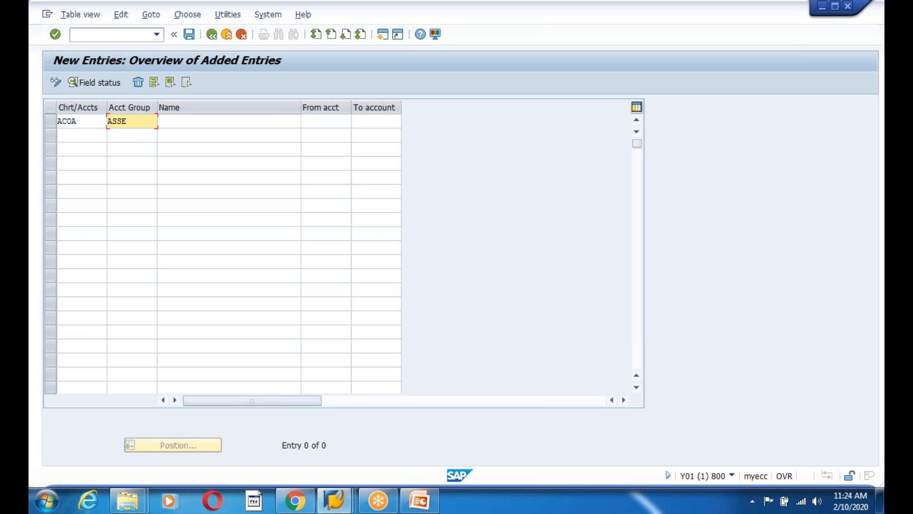
# Look up possible starting account numbers and name the group 'Assets'
pyautogui.click(224, 123)
pyautogui.click(327, 120)
pyautogui.click(356, 121)
pyautogui.click(329, 284)
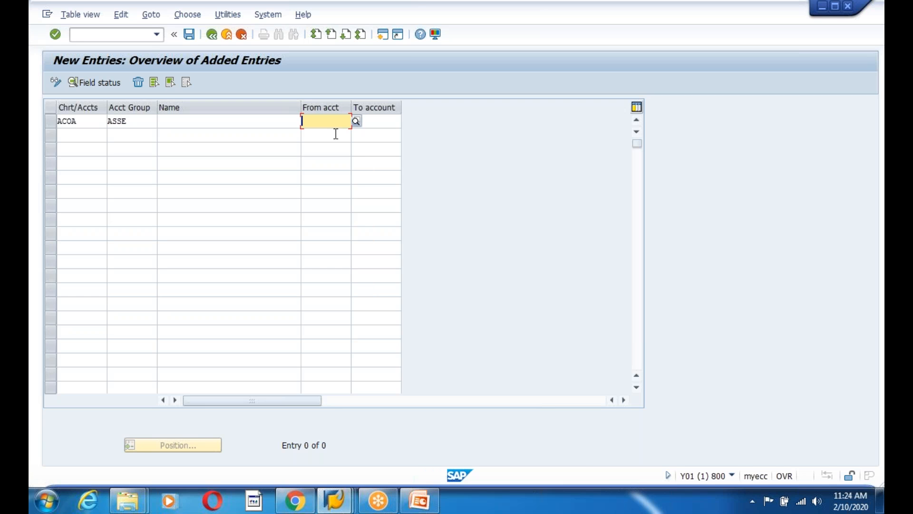
pyautogui.click(376, 121)
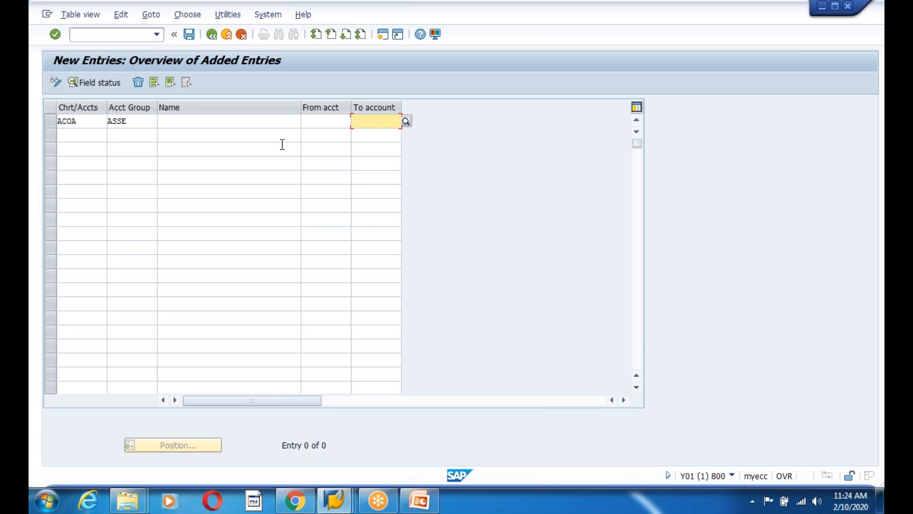
pyautogui.click(181, 122)
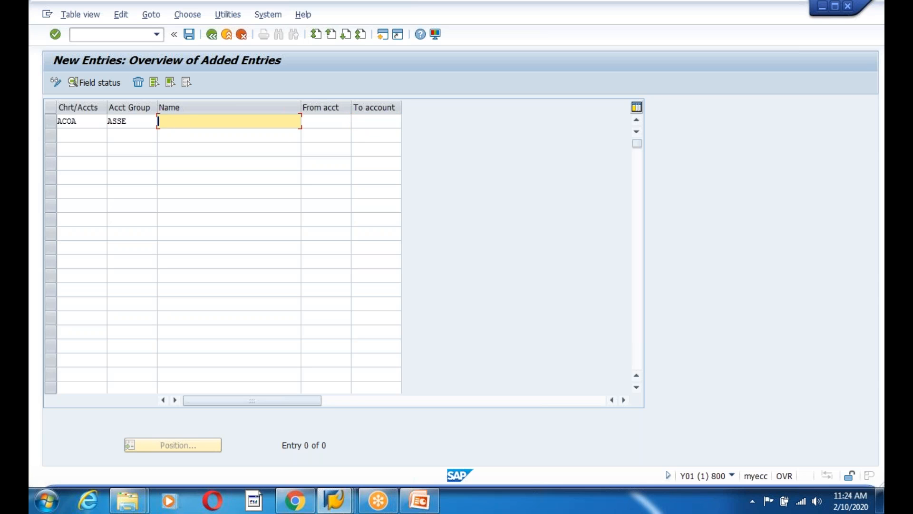
pyautogui.write('Assets')
pyautogui.click(336, 125)
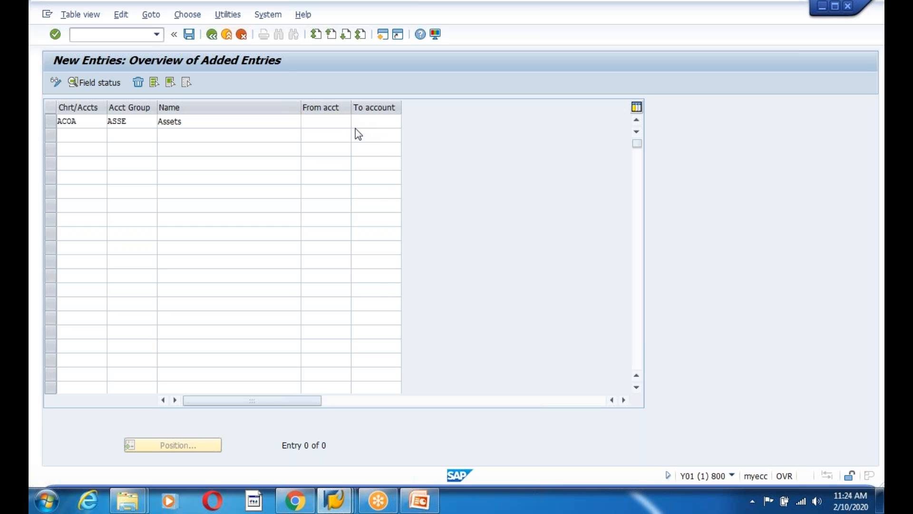
pyautogui.click(365, 121)
pyautogui.write('10')
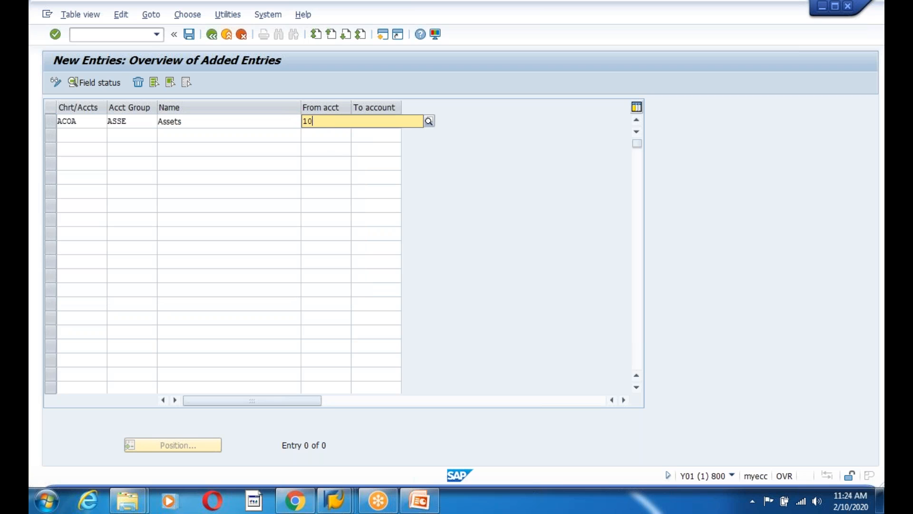
pyautogui.write('000000')
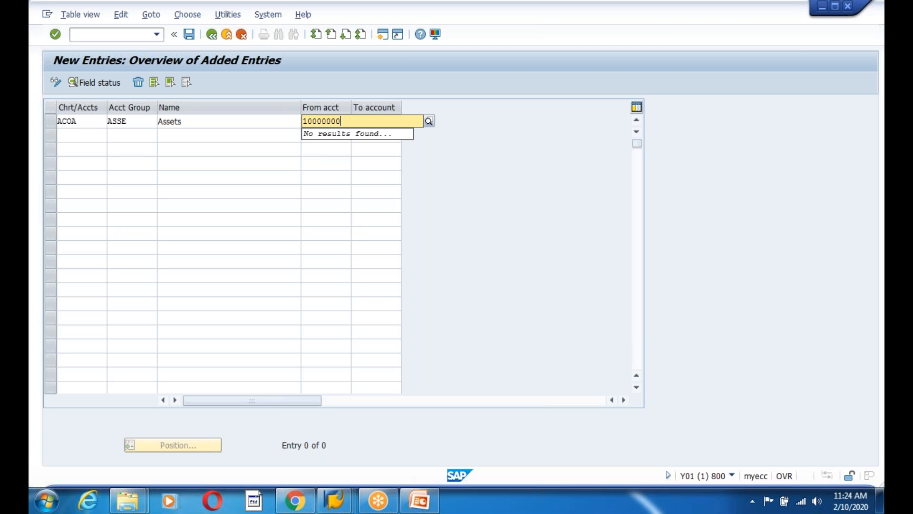
pyautogui.click(335, 162)
pyautogui.click(339, 123)
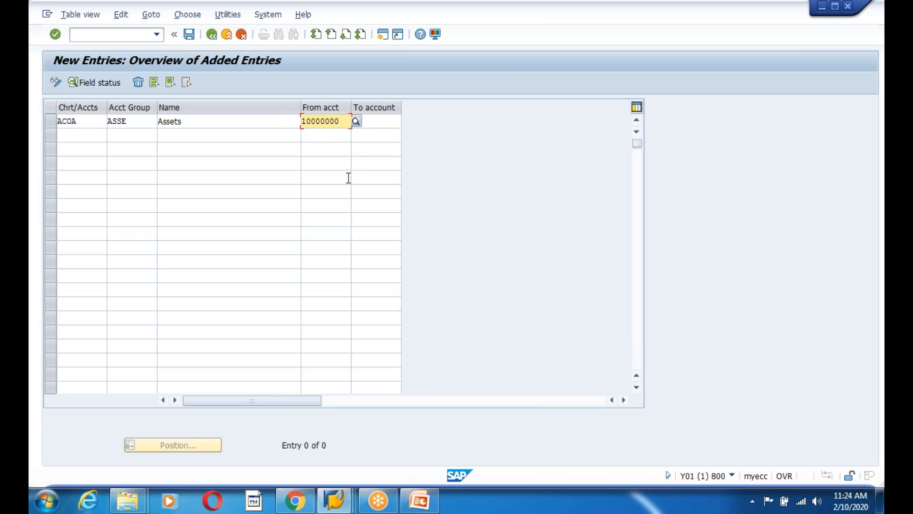
pyautogui.press('Left')
pyautogui.press('Left')
pyautogui.press('Left')
pyautogui.press('Left')
pyautogui.press('Left')
pyautogui.press('Left')
pyautogui.press('Right')
pyautogui.write('00')
pyautogui.click(368, 122)
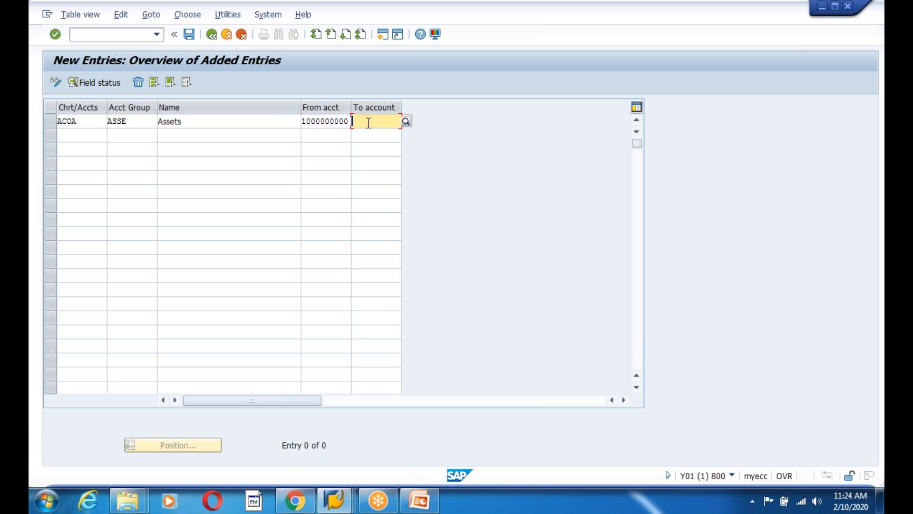
pyautogui.write('10')
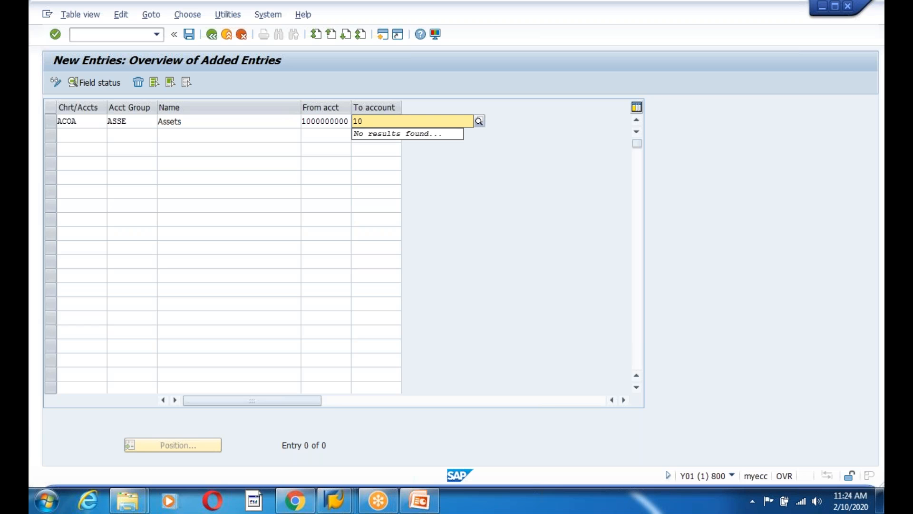
pyautogui.write('00000099')
pyautogui.click(385, 163)
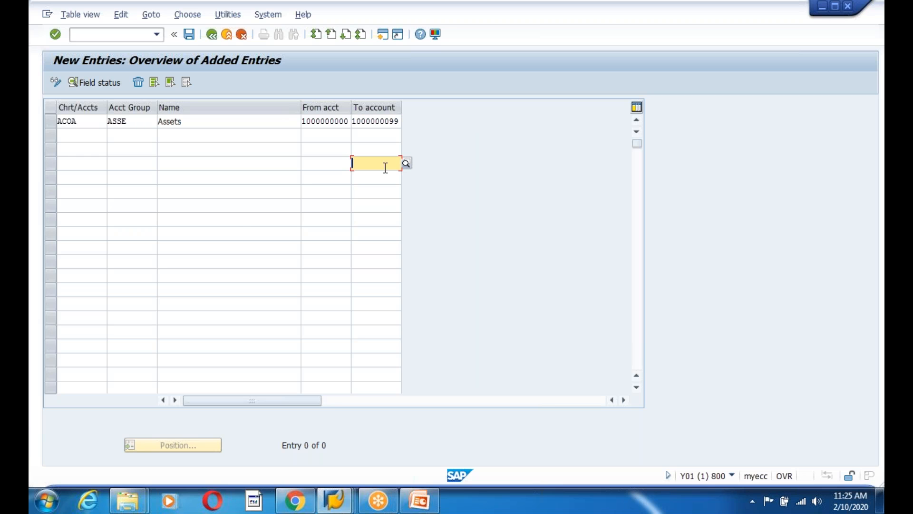
pyautogui.click(190, 38)
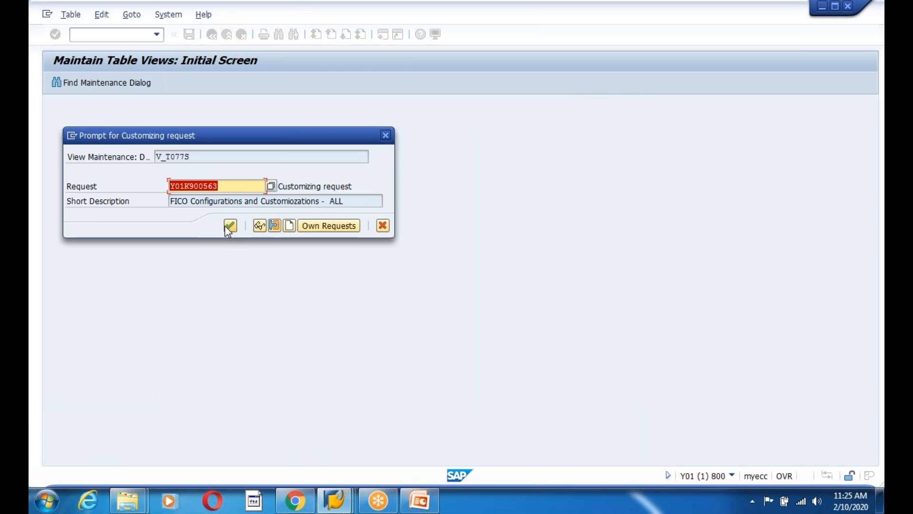
pyautogui.click(226, 227)
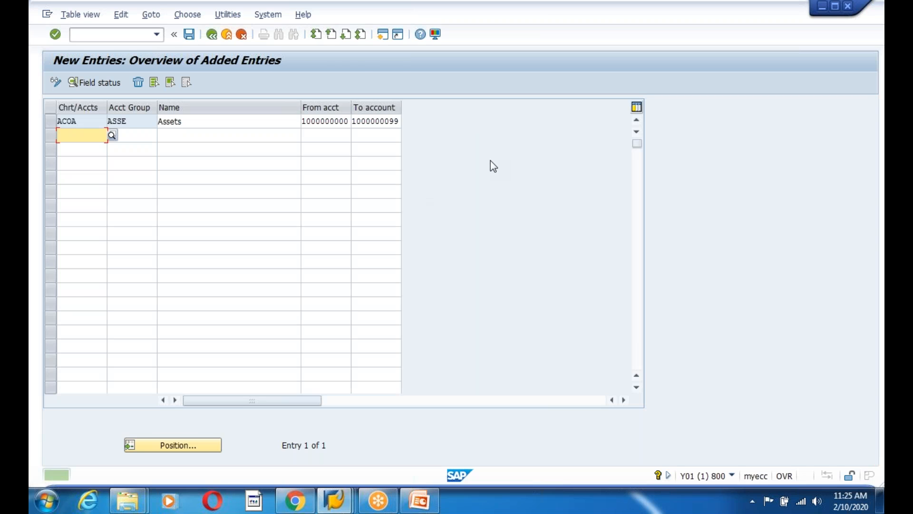
# Start a second account group row with chart of accounts ACOA
pyautogui.moveTo(306, 123); pyautogui.dragTo(412, 123)
pyautogui.click(370, 123)
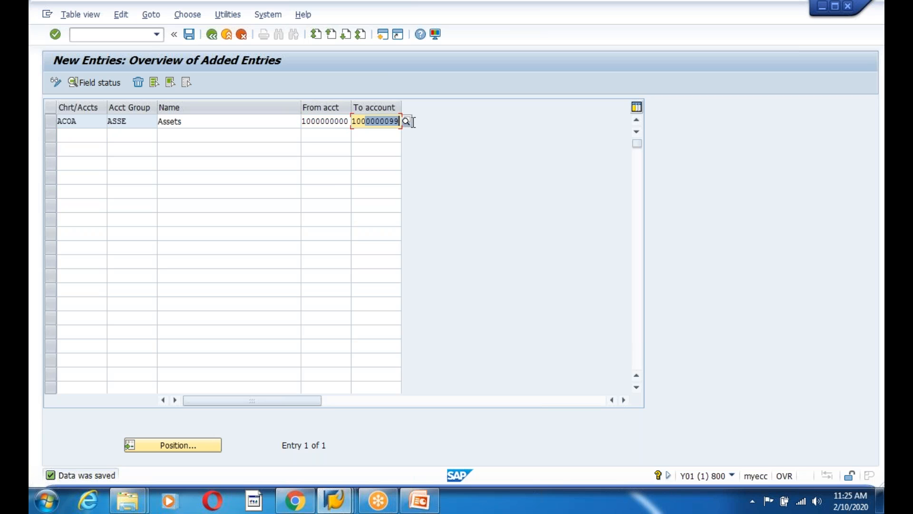
pyautogui.click(129, 125)
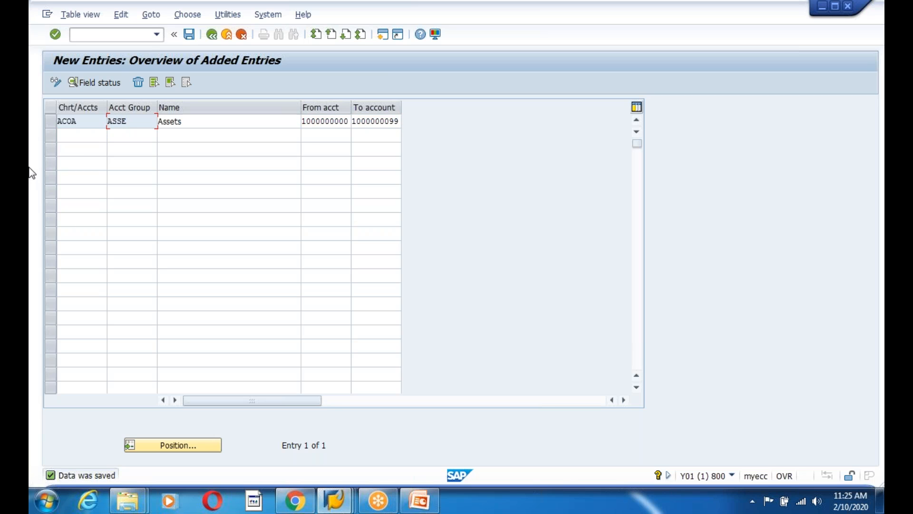
pyautogui.click(92, 122)
pyautogui.click(75, 135)
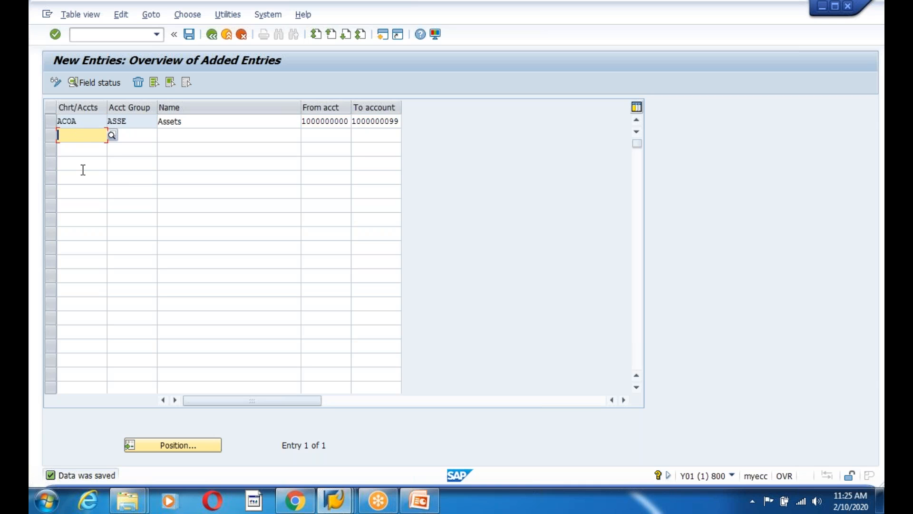
pyautogui.write('ACOA')
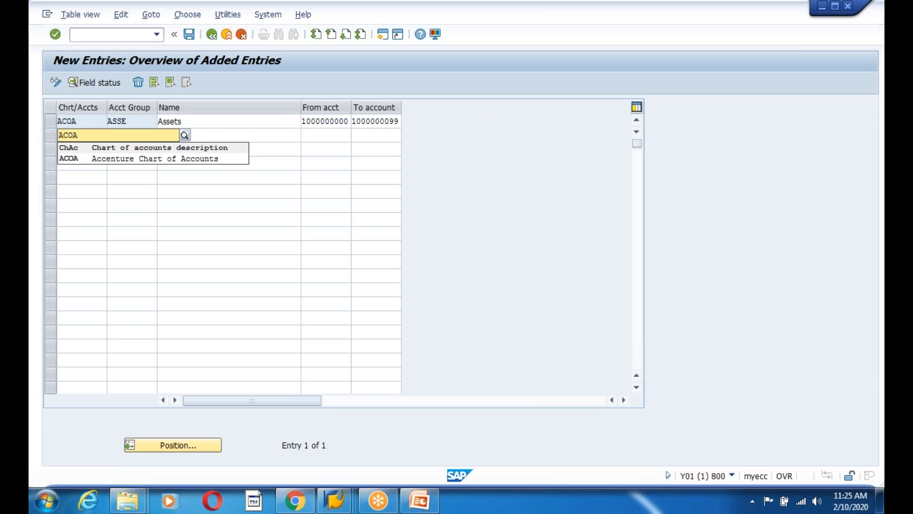
pyautogui.click(86, 160)
# In the second row, enter account group RSSE named 'Revenue Accounting'
pyautogui.click(125, 137)
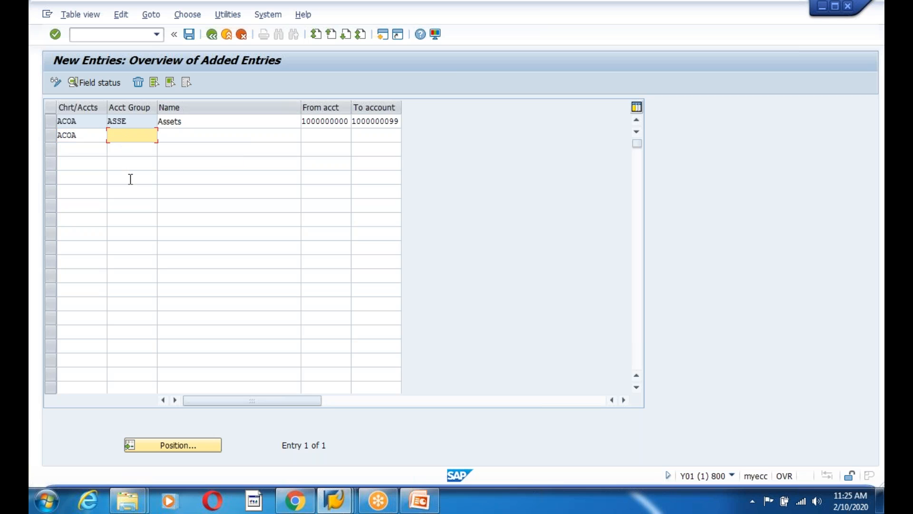
pyautogui.write('RE')
pyautogui.write('SE')
pyautogui.click(189, 136)
pyautogui.write('Reven')
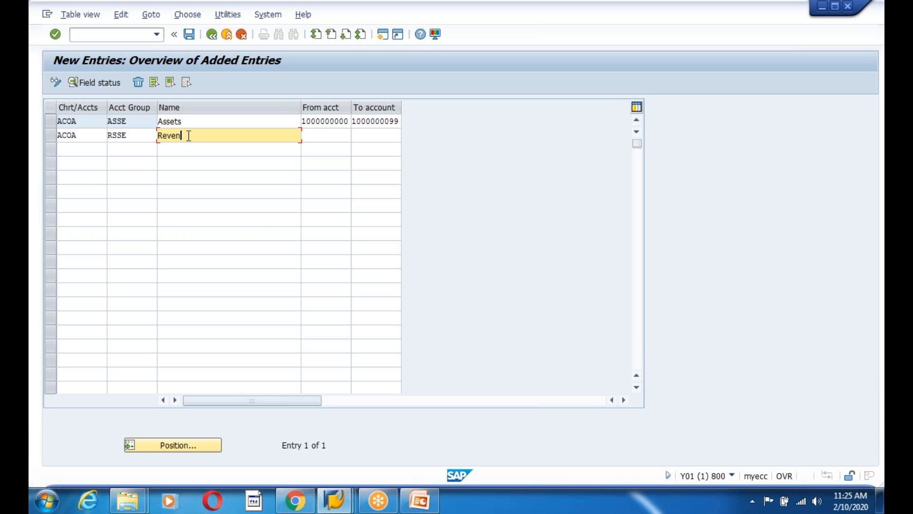
pyautogui.write('ue Accounting')
pyautogui.click(341, 137)
pyautogui.moveTo(401, 121); pyautogui.dragTo(352, 120)
pyautogui.hotkey('ctrl', 'c')
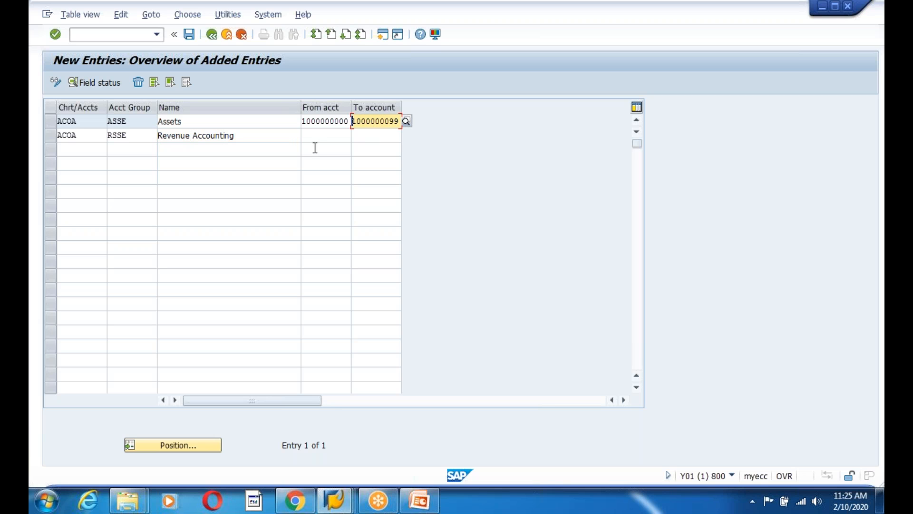
pyautogui.click(310, 135)
pyautogui.hotkey('ctrl', 'v')
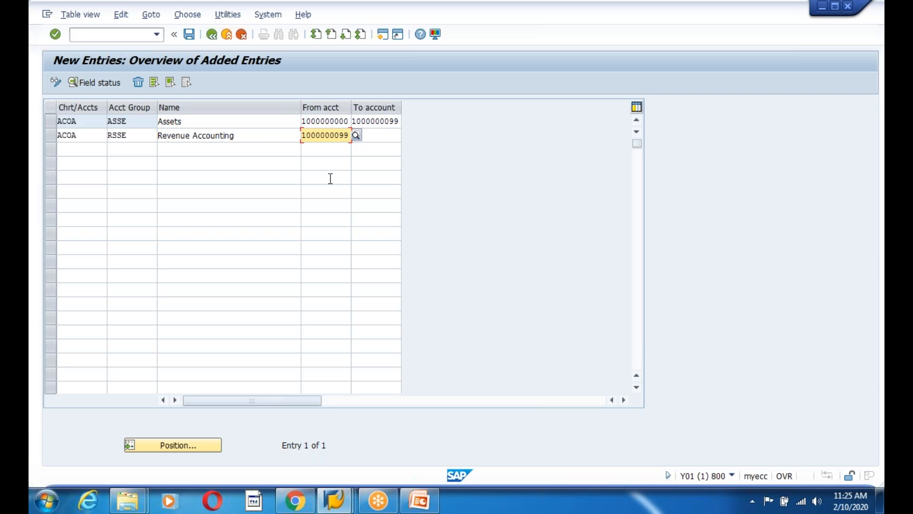
pyautogui.press('BackSpace')
pyautogui.press('BackSpace')
pyautogui.write('100')
pyautogui.click(331, 178)
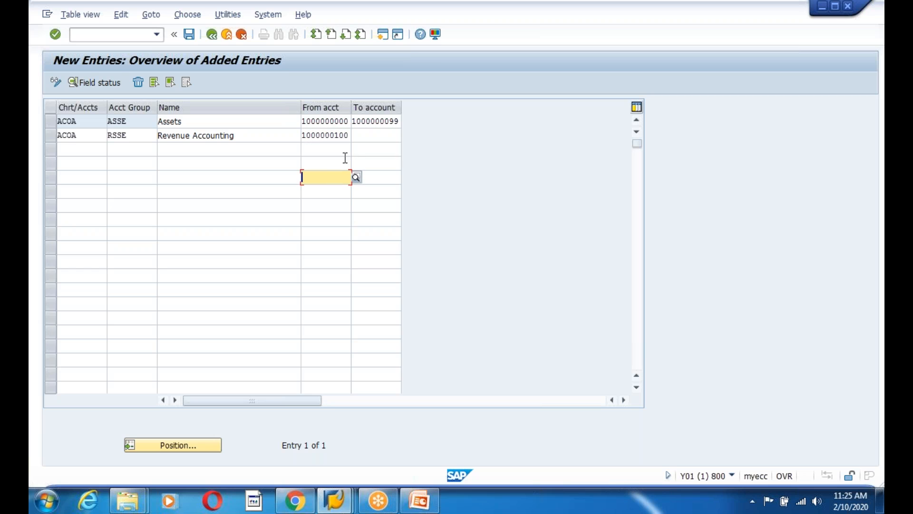
pyautogui.click(304, 136)
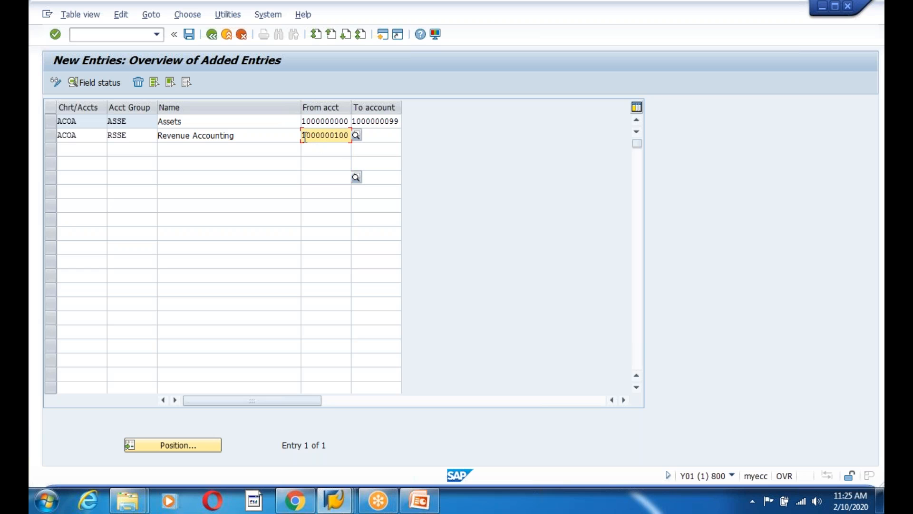
pyautogui.click(377, 138)
pyautogui.hotkey('ctrl', 'v')
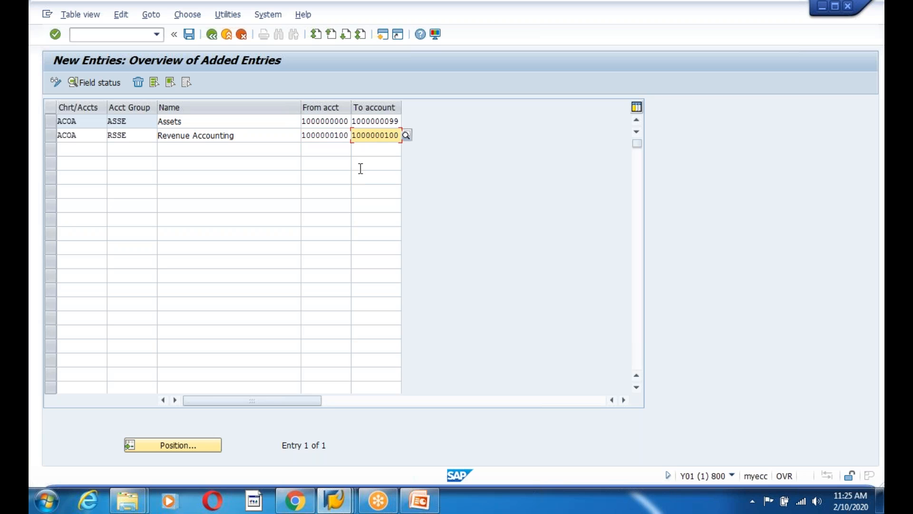
pyautogui.press('BackSpace')
pyautogui.press('BackSpace')
pyautogui.press('BackSpace')
pyautogui.press('BackSpace')
pyautogui.write('999')
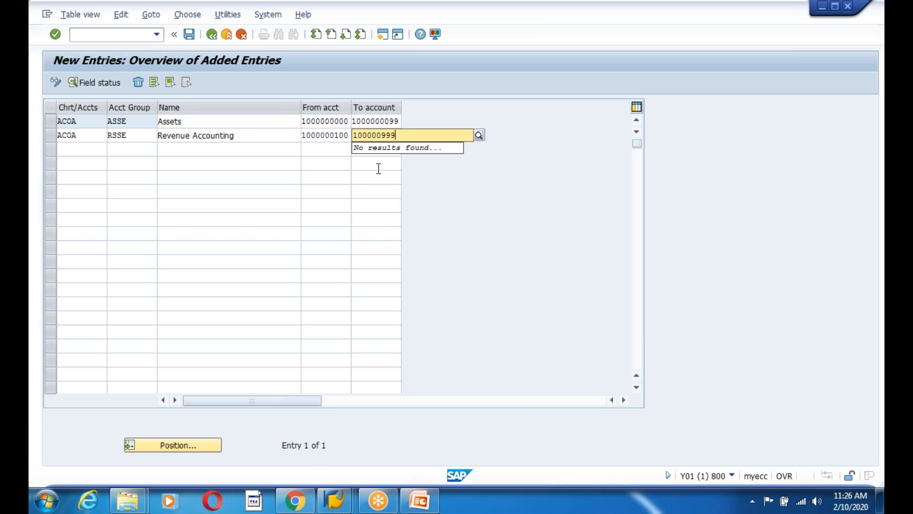
pyautogui.click(379, 168)
pyautogui.click(380, 136)
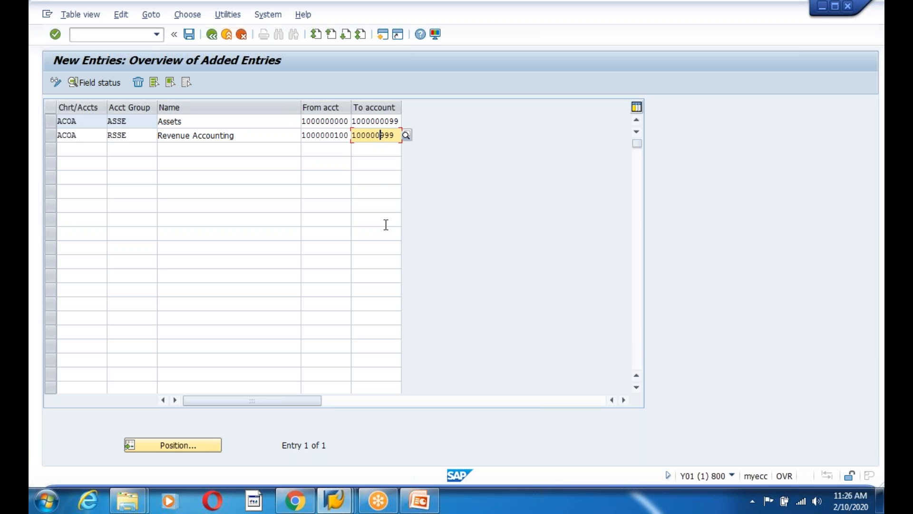
pyautogui.write('0')
pyautogui.click(375, 206)
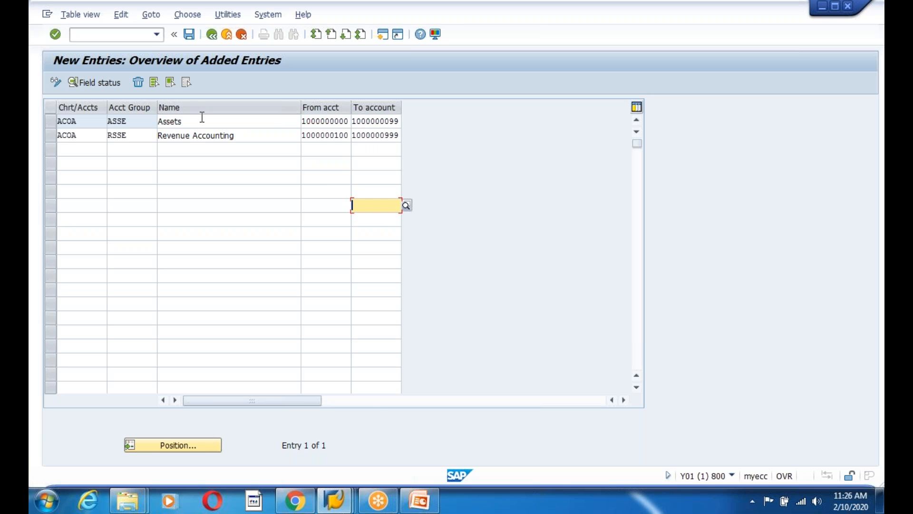
pyautogui.press('Return')
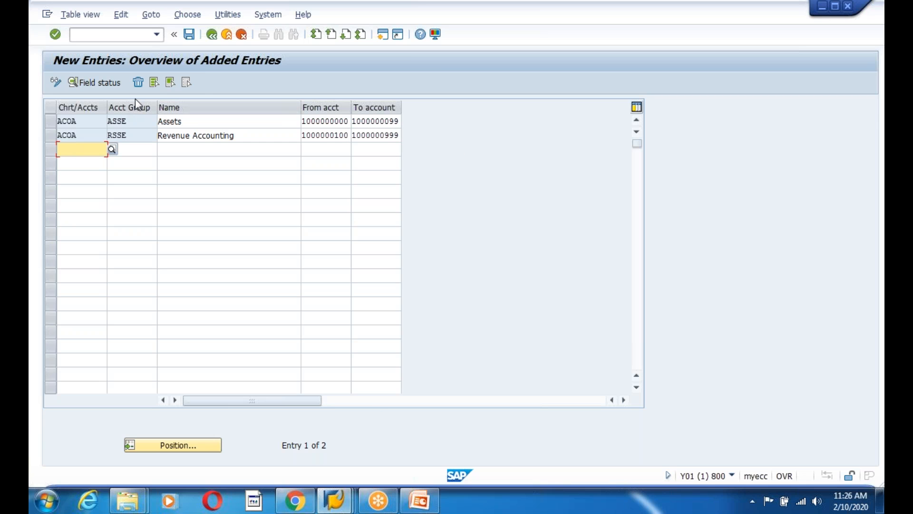
pyautogui.click(53, 122)
# Open the ASSE field status groups and inspect the Account control field statuses
pyautogui.click(97, 83)
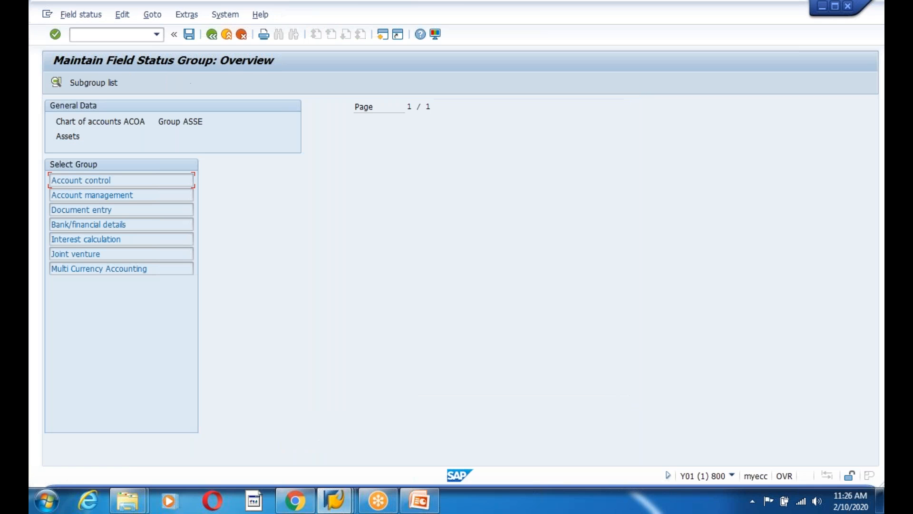
pyautogui.moveTo(119, 178); pyautogui.dragTo(59, 192)
pyautogui.moveTo(163, 267); pyautogui.dragTo(44, 265)
pyautogui.click(123, 240)
pyautogui.moveTo(133, 195); pyautogui.dragTo(44, 195)
pyautogui.moveTo(153, 179); pyautogui.dragTo(48, 182)
pyautogui.moveTo(128, 211); pyautogui.dragTo(44, 219)
pyautogui.click(130, 235)
pyautogui.doubleClick(89, 179)
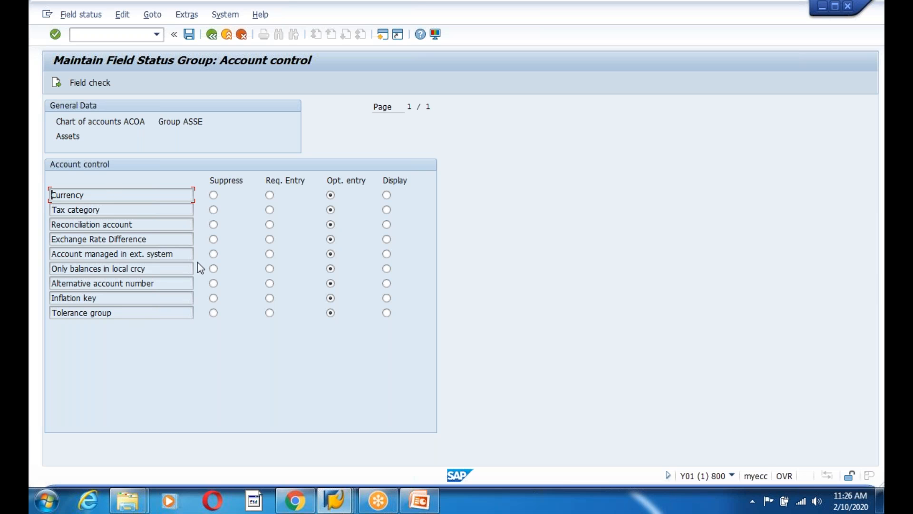
# Return to the account group entries and save ASSE and RSSE
pyautogui.press('F3')
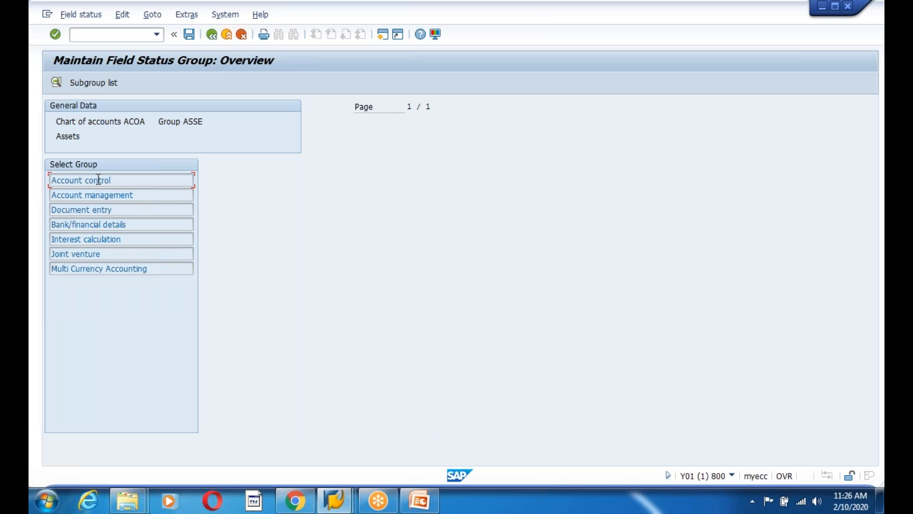
pyautogui.press('F3')
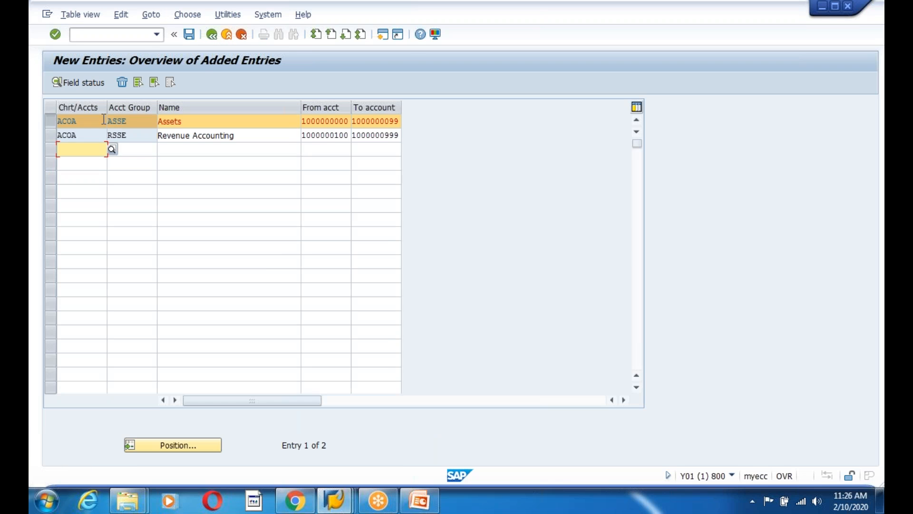
pyautogui.click(190, 34)
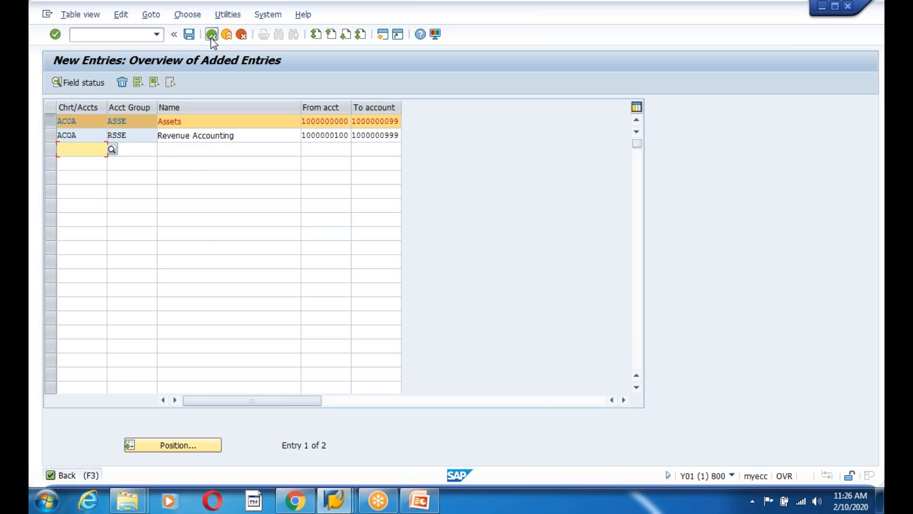
pyautogui.click(211, 38)
# Open Define Retained Earnings Account under Additional Activities for chart of accounts ACOA
pyautogui.click(211, 36)
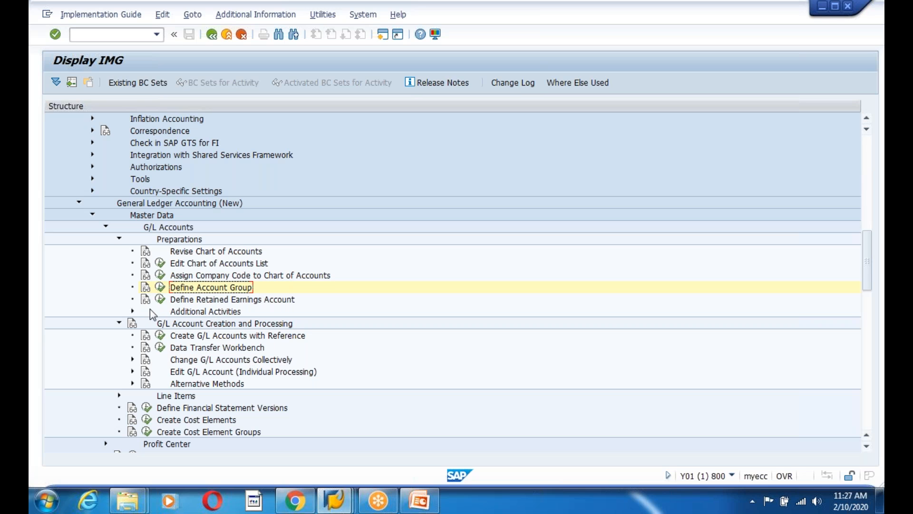
pyautogui.click(128, 311)
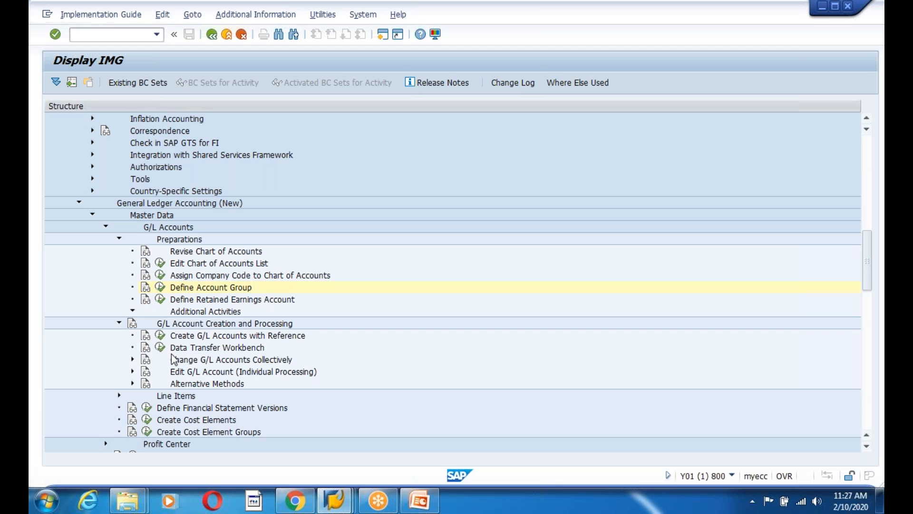
pyautogui.click(160, 299)
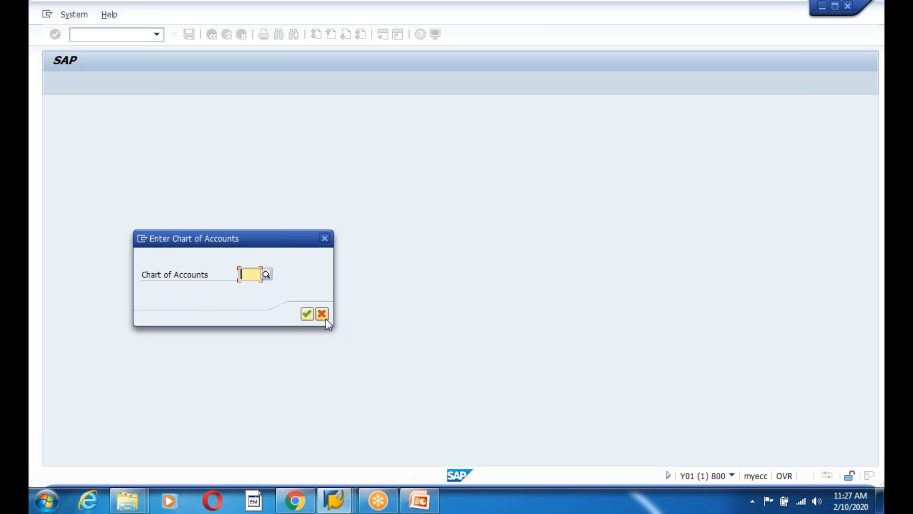
pyautogui.write('ACOA')
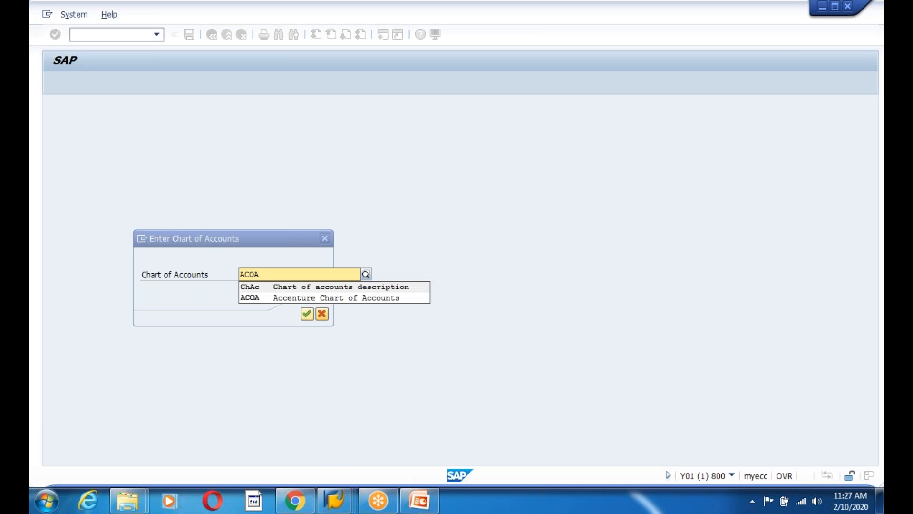
pyautogui.click(326, 300)
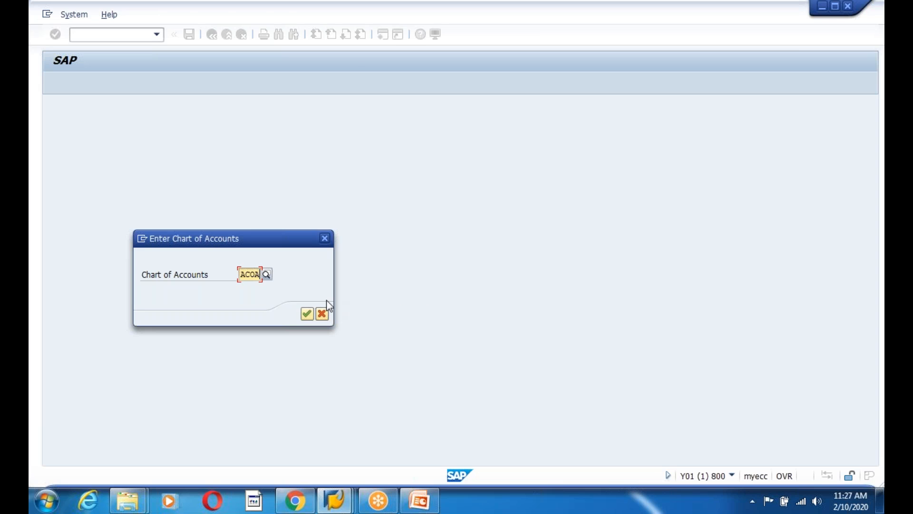
pyautogui.press('Return')
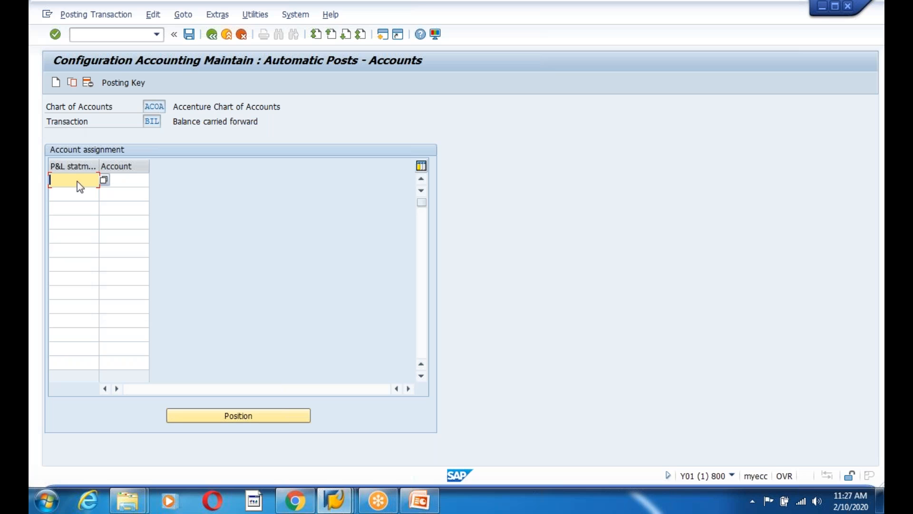
pyautogui.write('x')
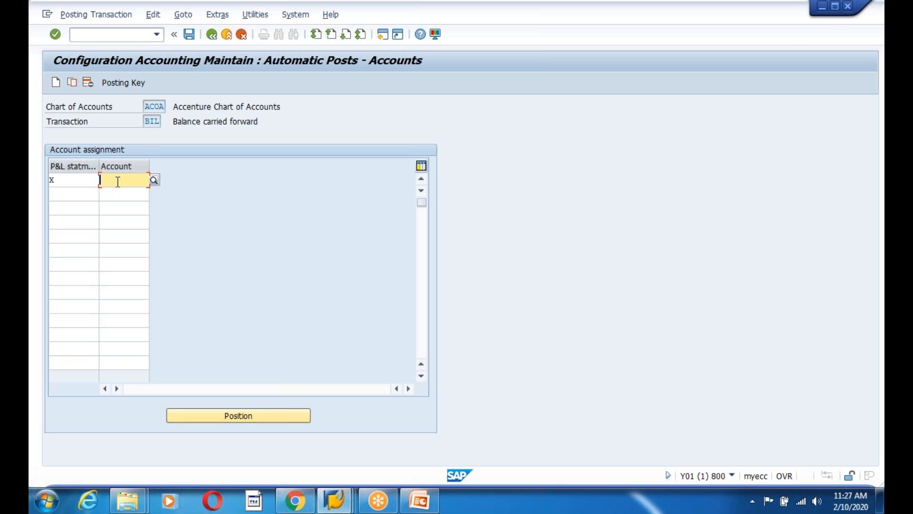
pyautogui.write('1000')
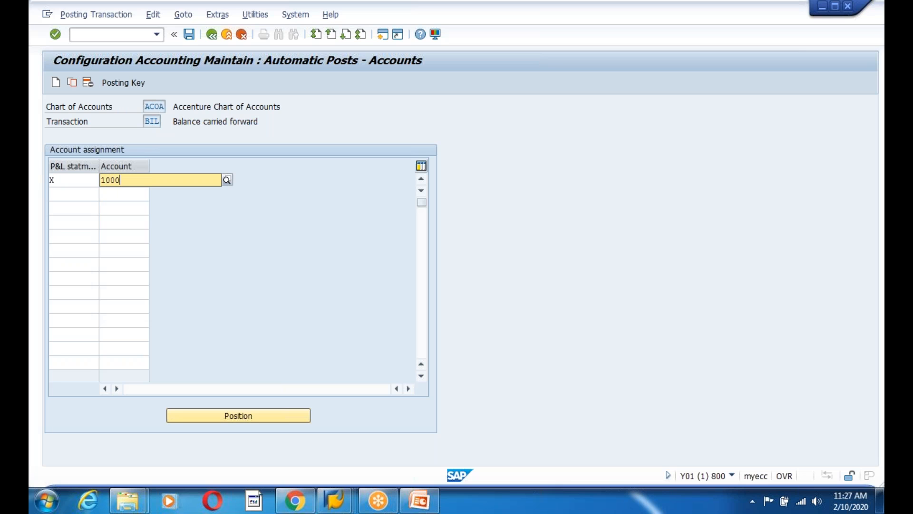
pyautogui.write('000000')
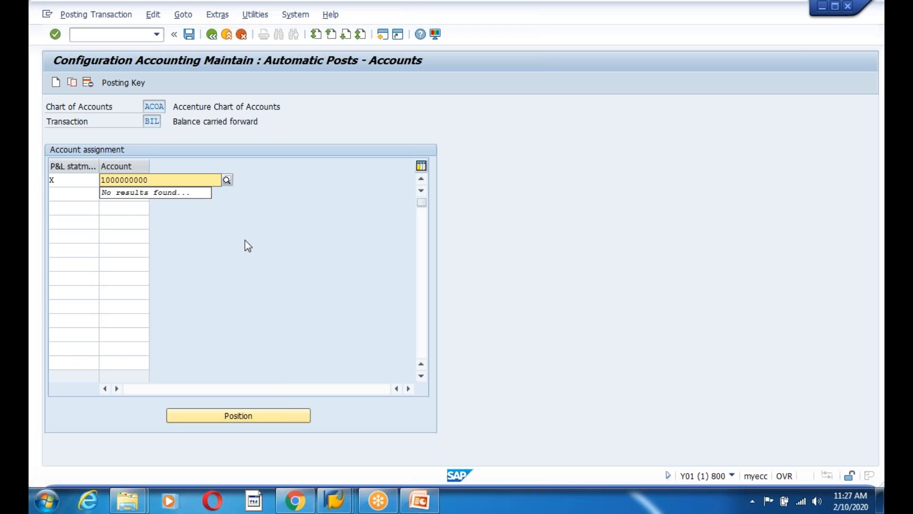
pyautogui.press('BackSpace')
pyautogui.press('BackSpace')
pyautogui.press('Left')
pyautogui.press('Left')
pyautogui.press('Left')
pyautogui.press('Left')
pyautogui.write('0')
pyautogui.press('Return')
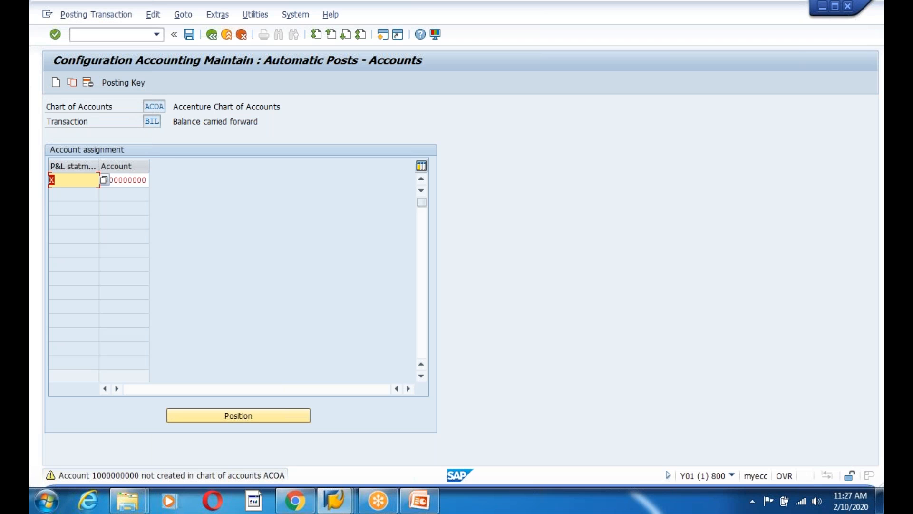
pyautogui.press('Return')
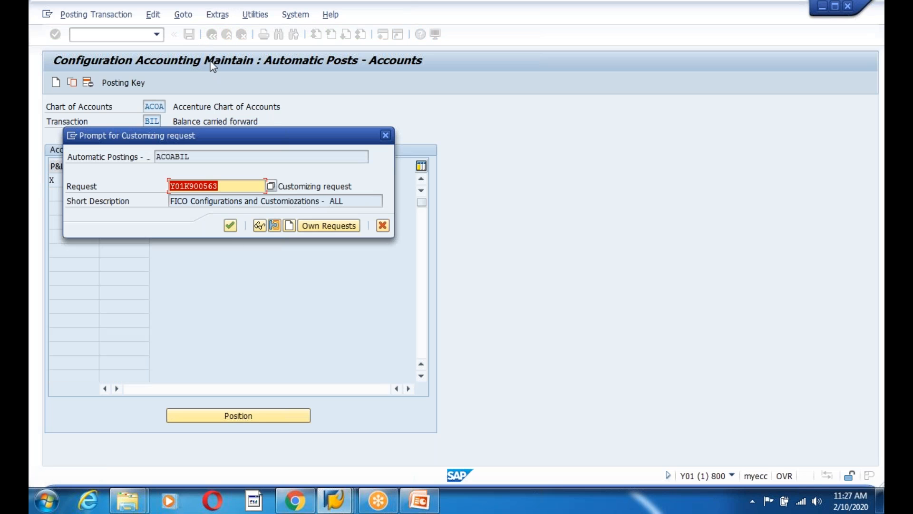
pyautogui.click(232, 226)
pyautogui.click(211, 35)
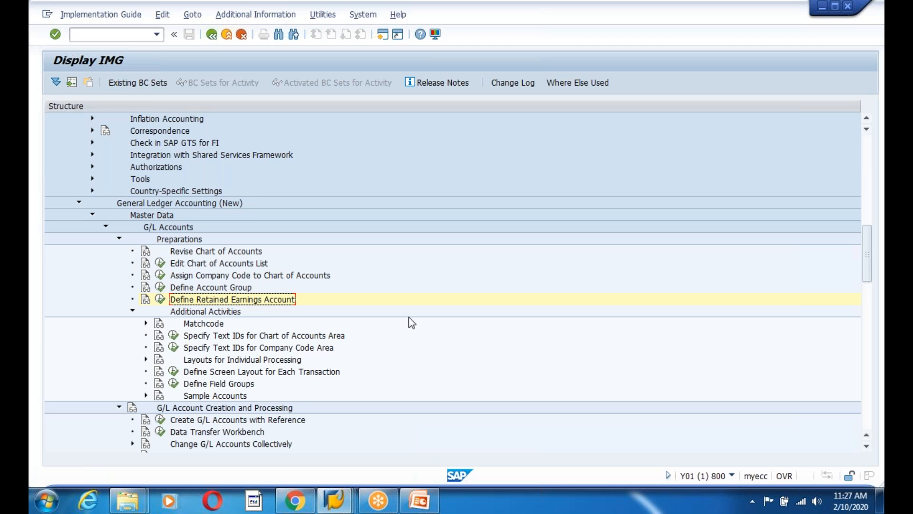
# Collapse the Additional Activities node in the menu tree
pyautogui.scroll(-1, 412, 323)
pyautogui.click(133, 275)
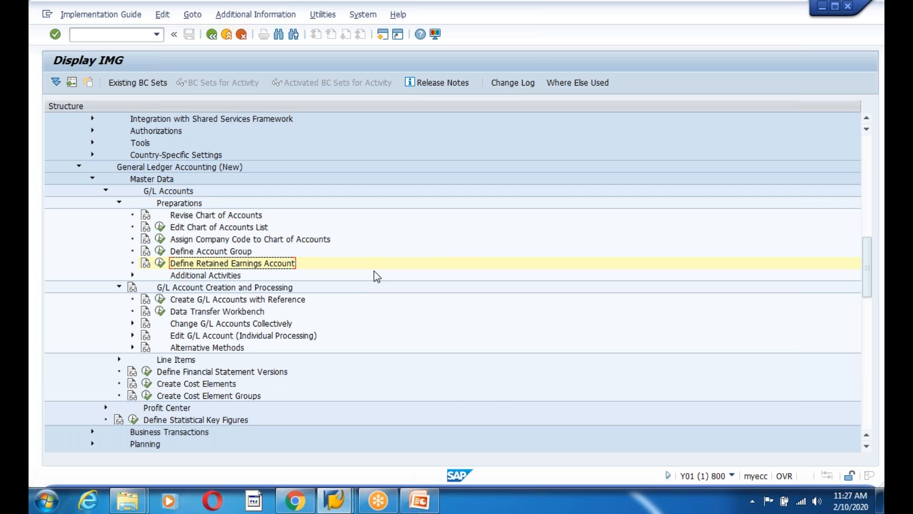
pyautogui.scroll(4, 370, 328)
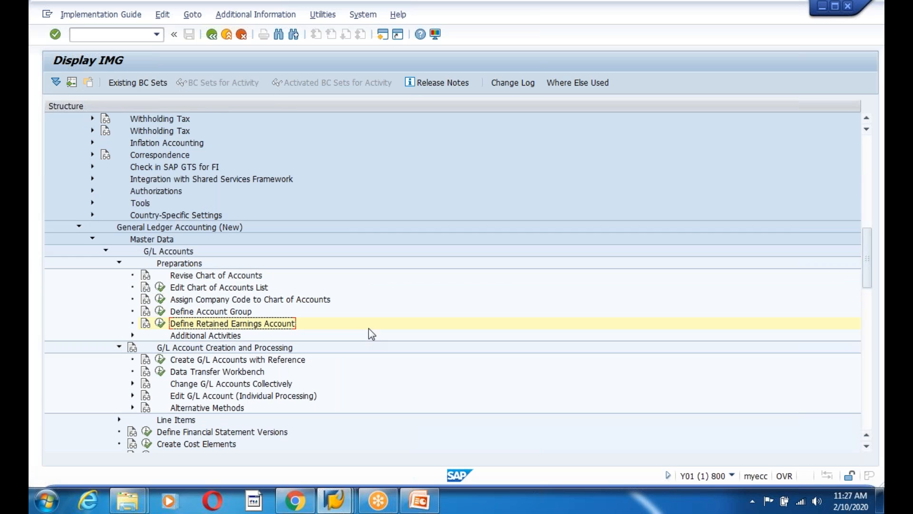
pyautogui.scroll(3, 372, 335)
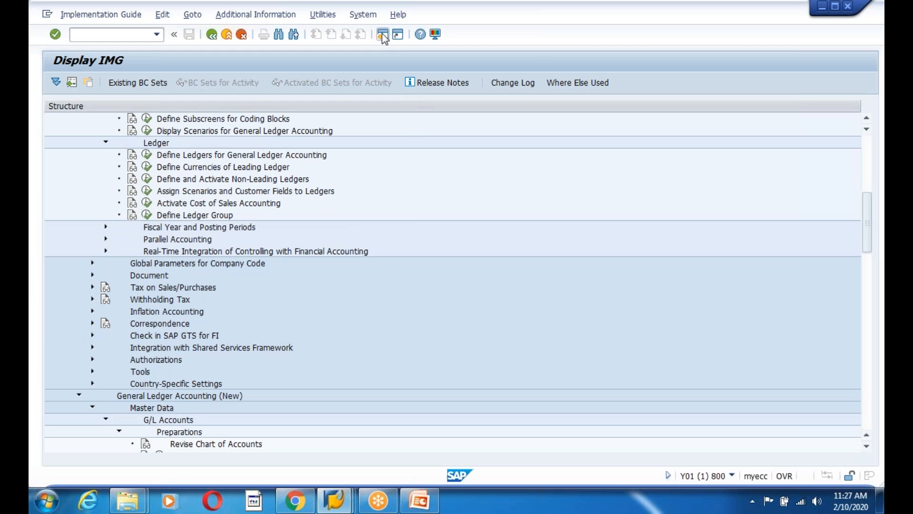
# In the other session, run FS00 and clear the old account number and company code 9901
pyautogui.hotkey('alt', 'Tab')
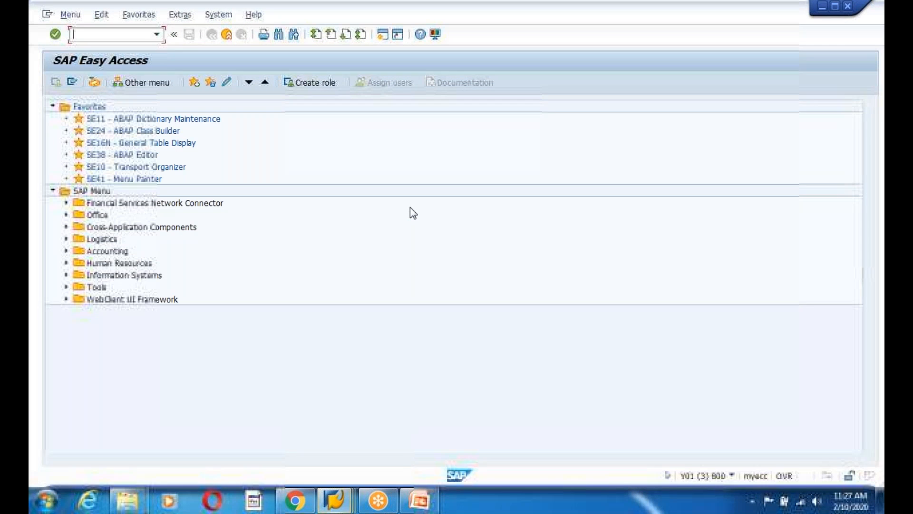
pyautogui.write('fs00')
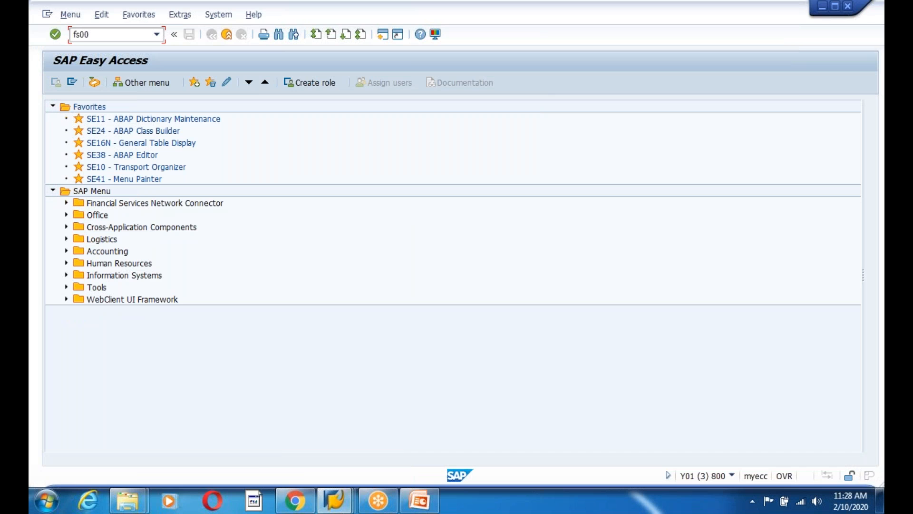
pyautogui.press('Return')
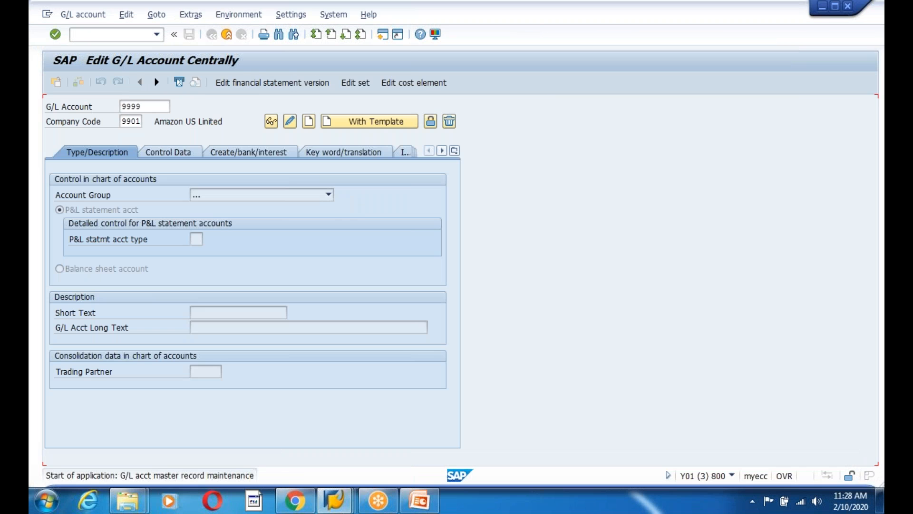
pyautogui.press('BackSpace')
pyautogui.click(141, 119)
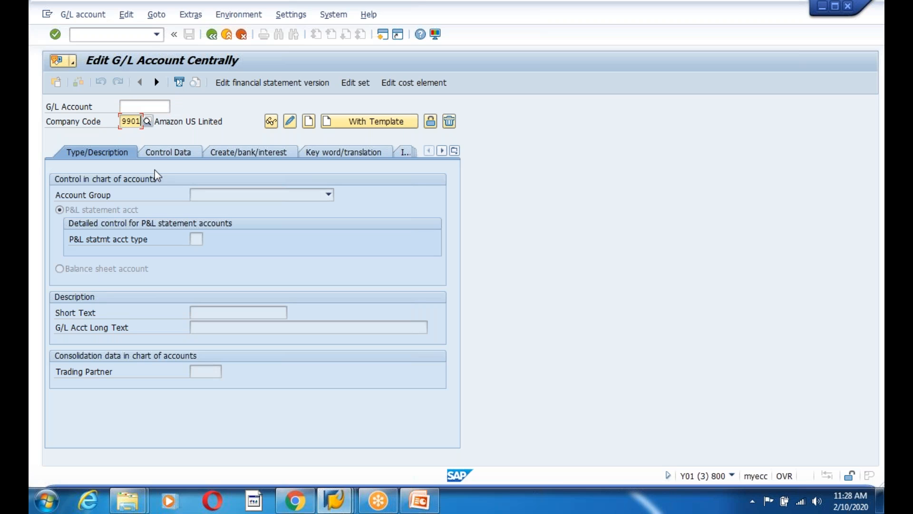
pyautogui.press('F4')
pyautogui.press('BackSpace')
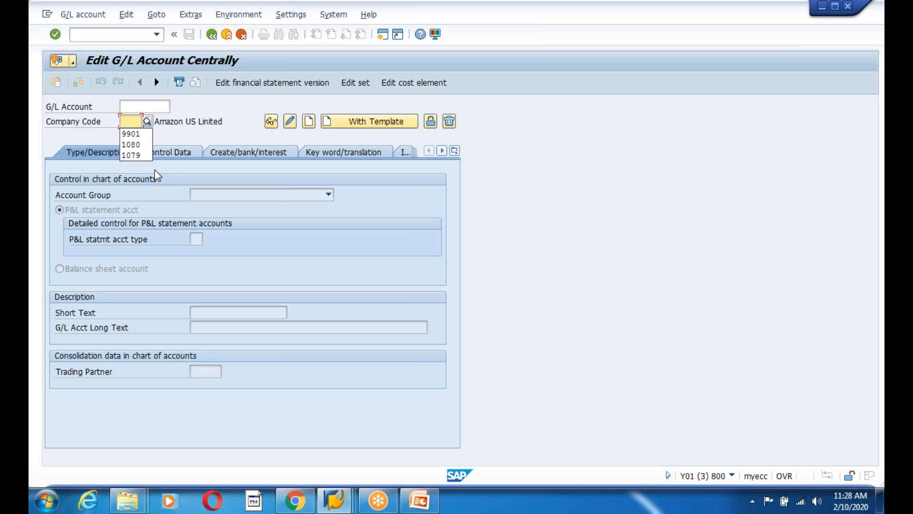
pyautogui.click(134, 104)
pyautogui.write('10000000')
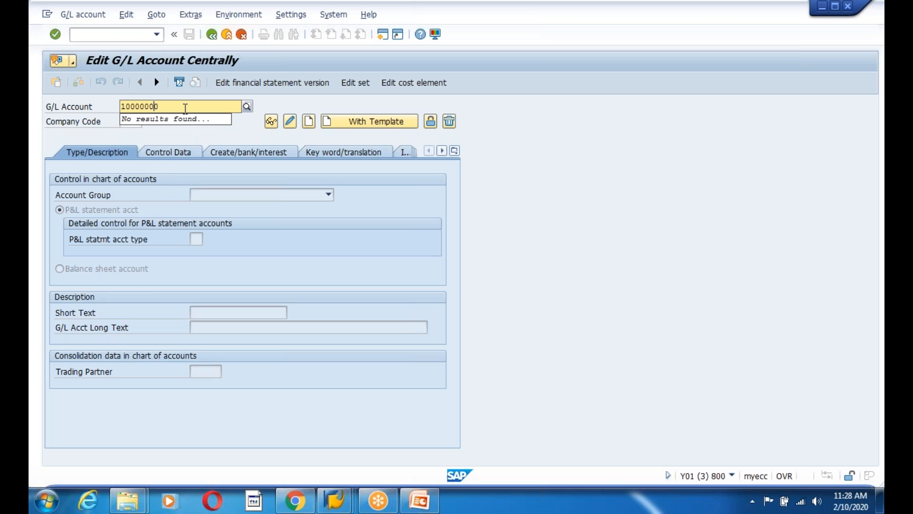
pyautogui.press('Left')
pyautogui.write('00')
pyautogui.click(200, 136)
pyautogui.click(131, 122)
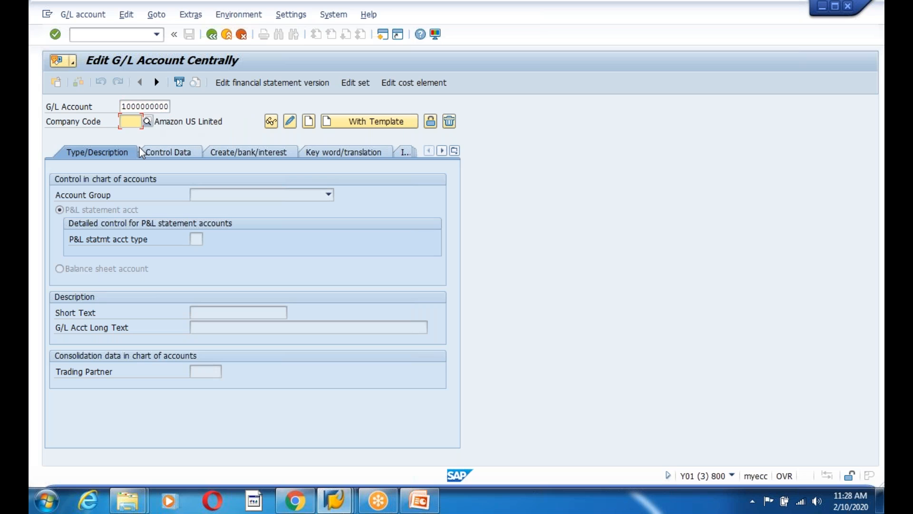
pyautogui.write('1200')
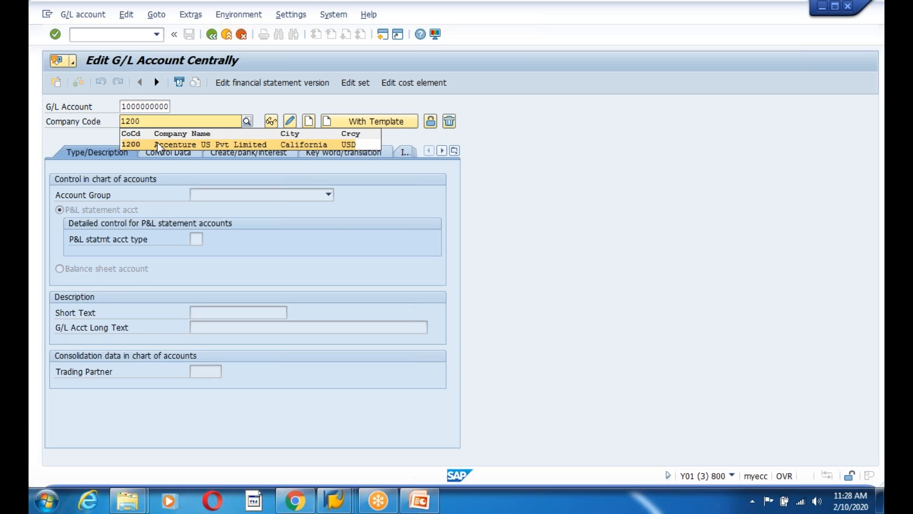
pyautogui.click(157, 141)
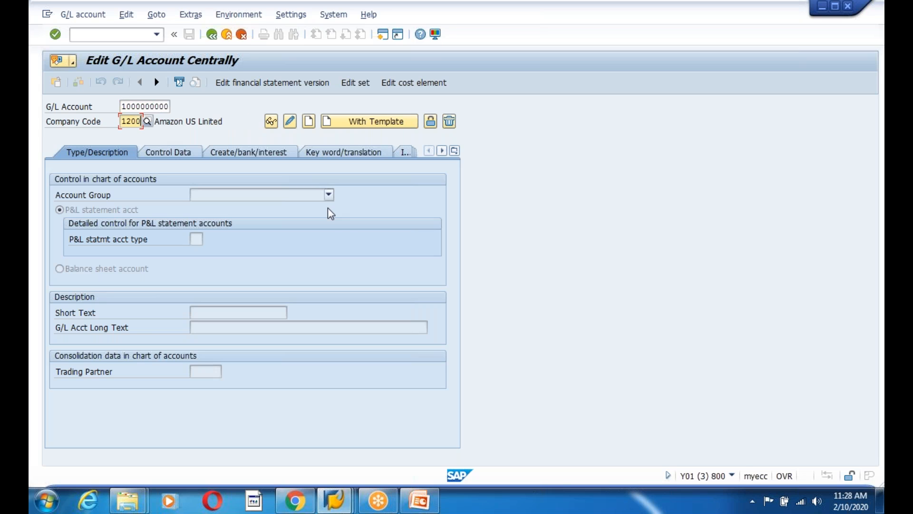
# Create the account and set its account group to ASSE Assets, after briefly trying RSSE
pyautogui.click(309, 122)
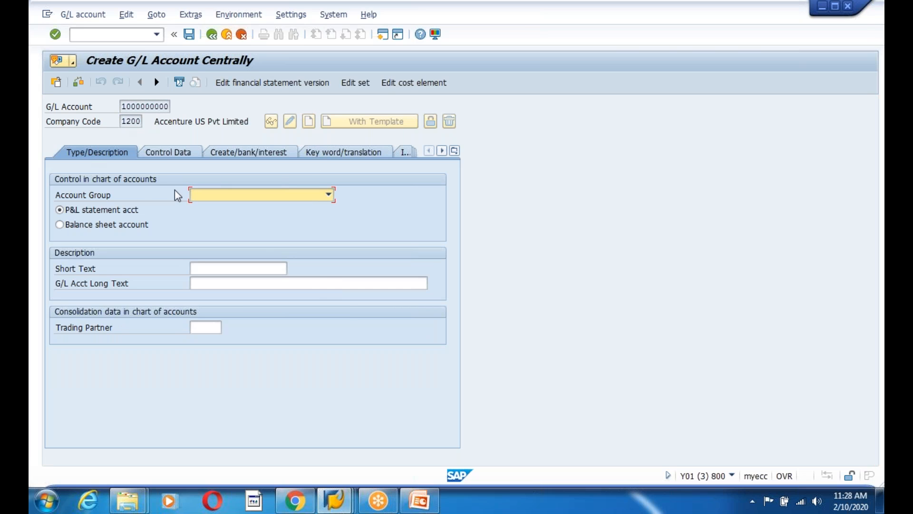
pyautogui.click(329, 195)
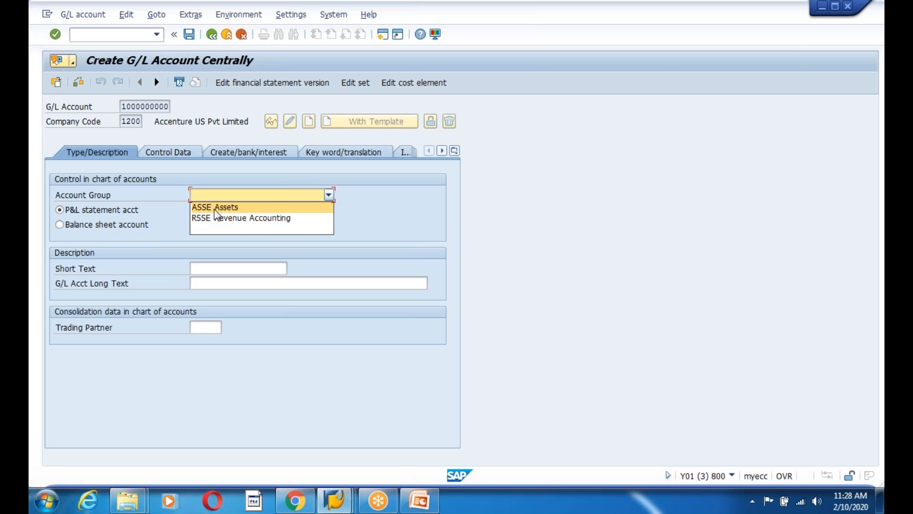
pyautogui.click(421, 501)
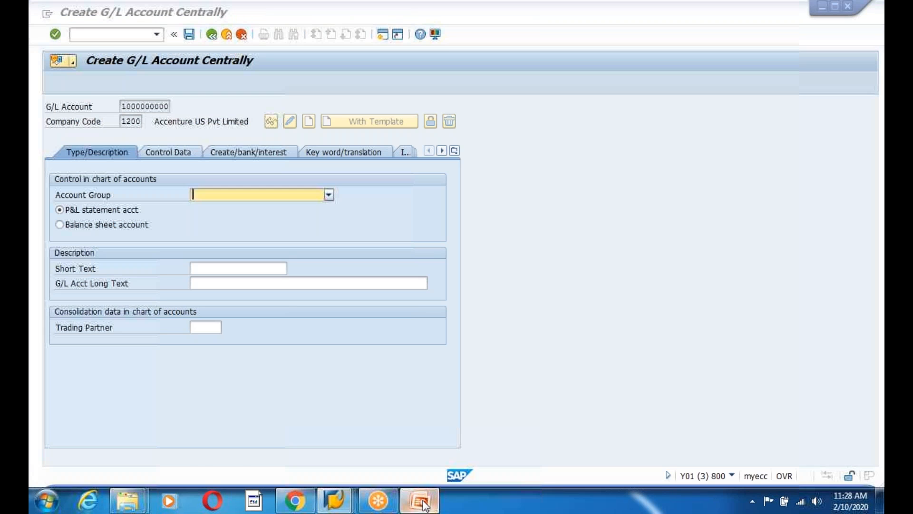
pyautogui.click(408, 292)
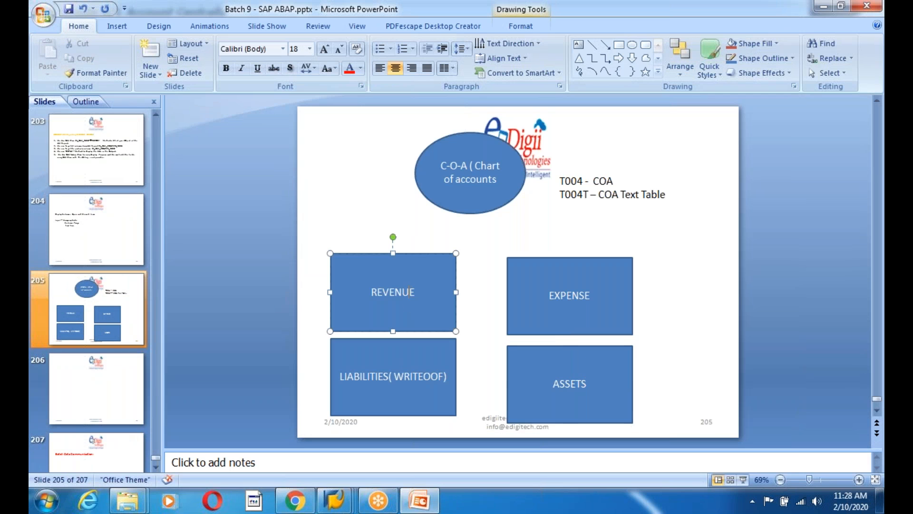
pyautogui.hotkey('alt', 'Tab')
pyautogui.click(279, 196)
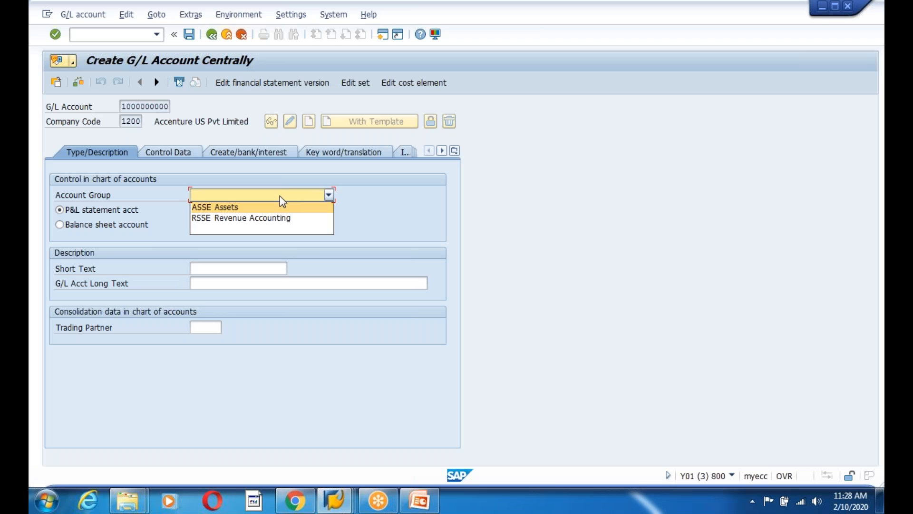
pyautogui.click(224, 219)
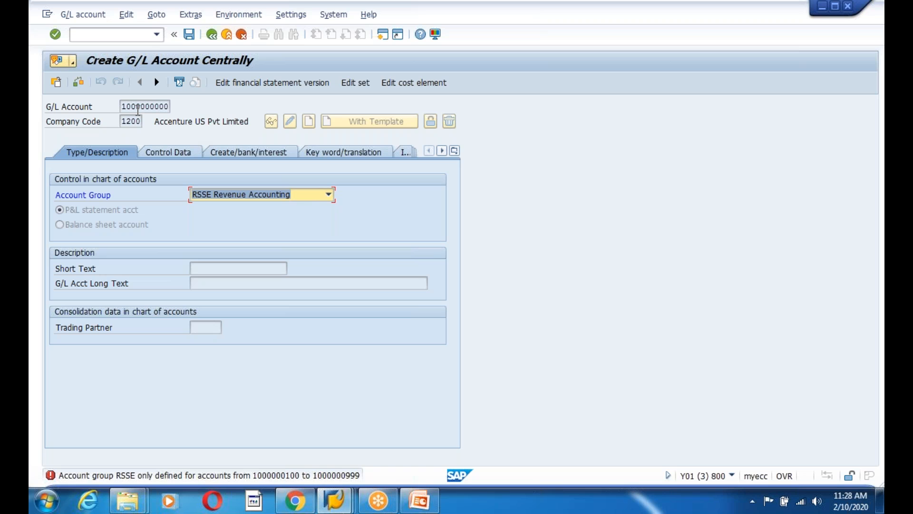
pyautogui.click(273, 193)
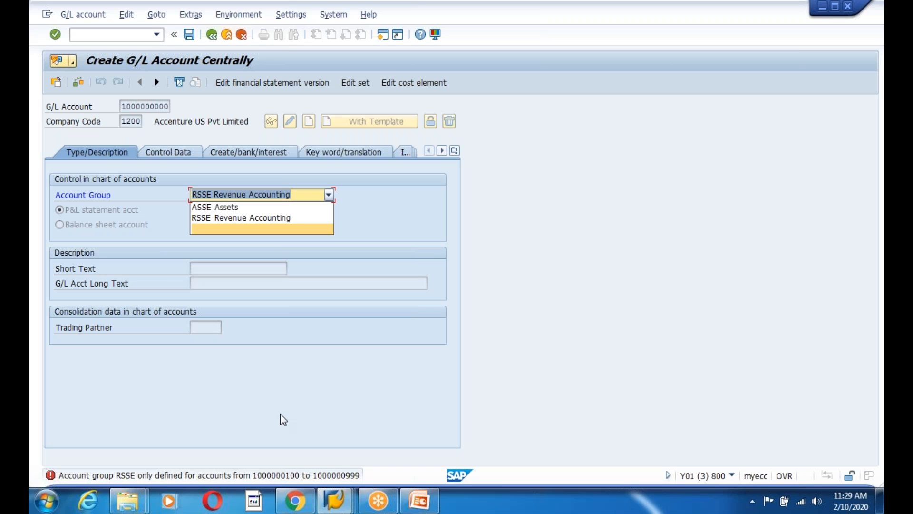
pyautogui.click(229, 207)
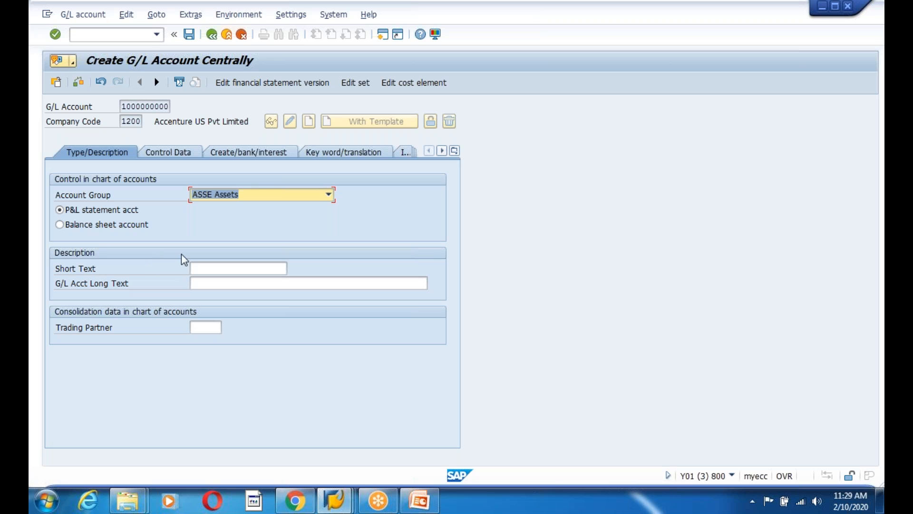
# Mark it a balance sheet account with short text 'Track Asset Account'
pyautogui.click(59, 224)
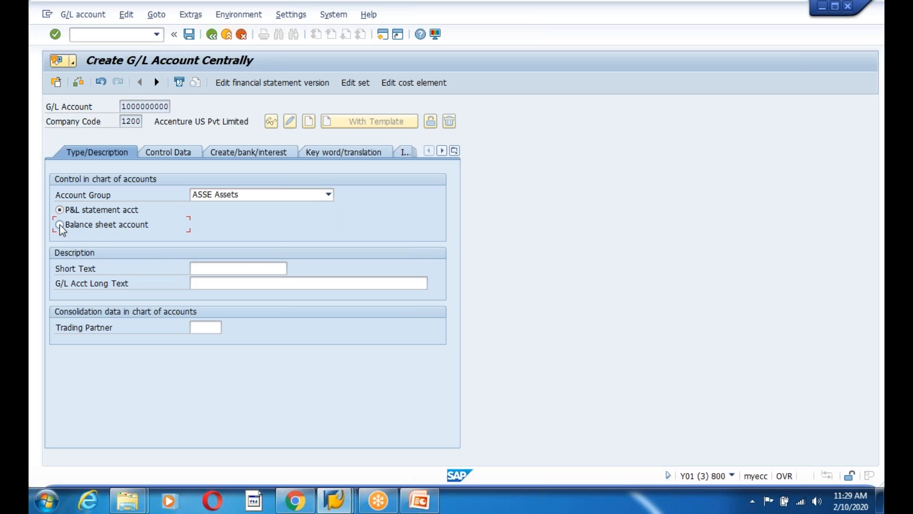
pyautogui.click(239, 268)
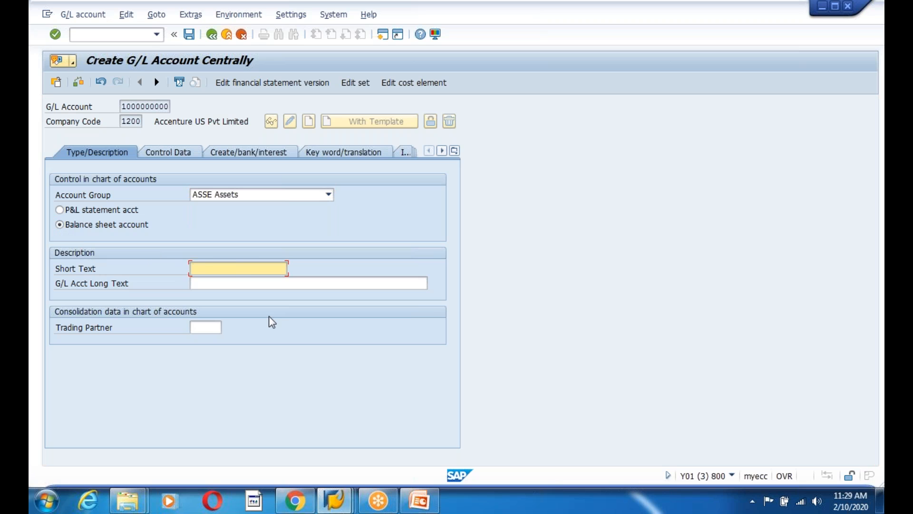
pyautogui.write('Trac')
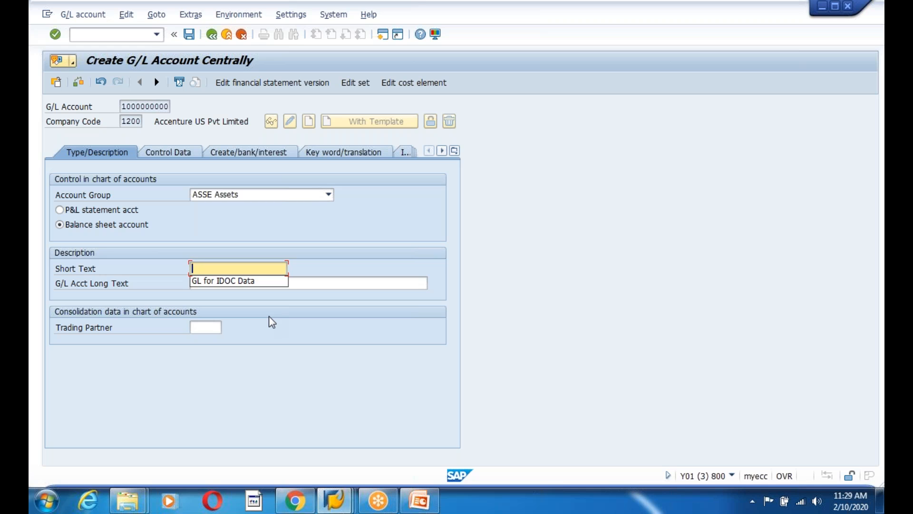
pyautogui.write('k Asset Account')
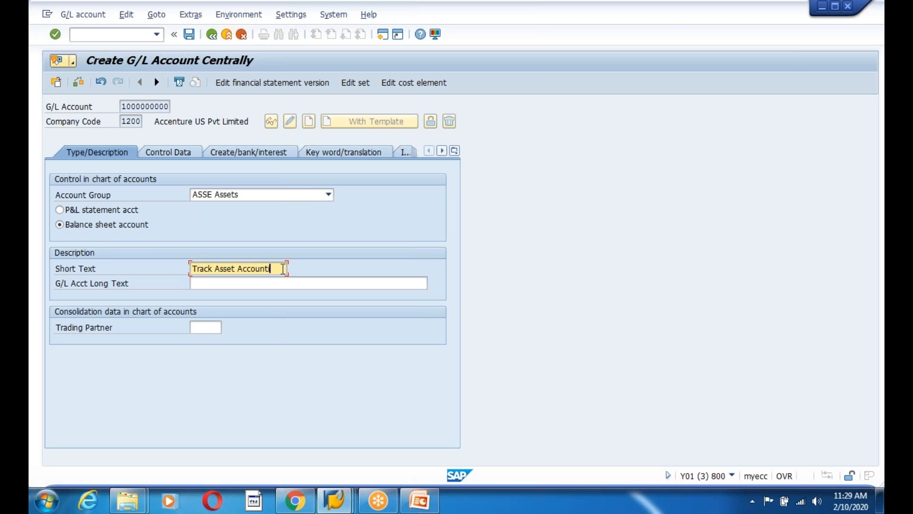
# Copy the short text into the G/L Acct Long Text field
pyautogui.moveTo(277, 269); pyautogui.dragTo(186, 270)
pyautogui.hotkey('ctrl', 'c')
pyautogui.click(226, 283)
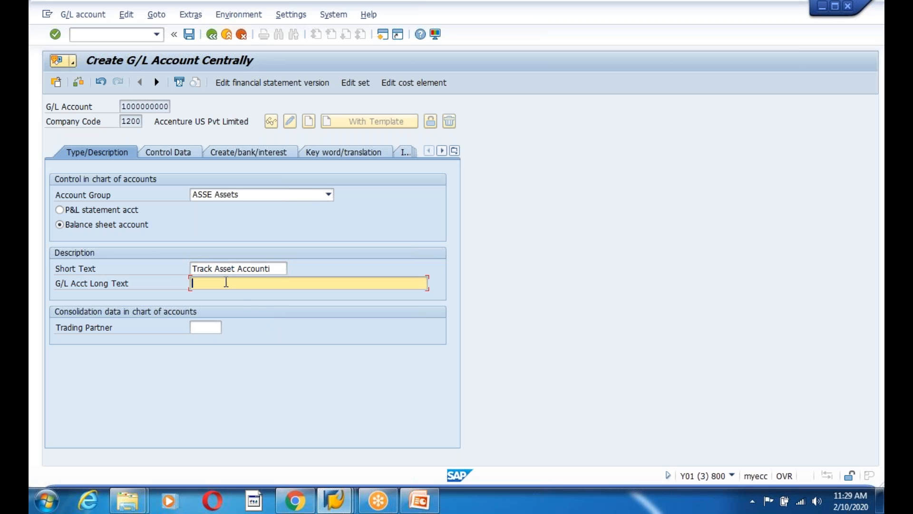
pyautogui.hotkey('ctrl', 'v')
pyautogui.click(194, 152)
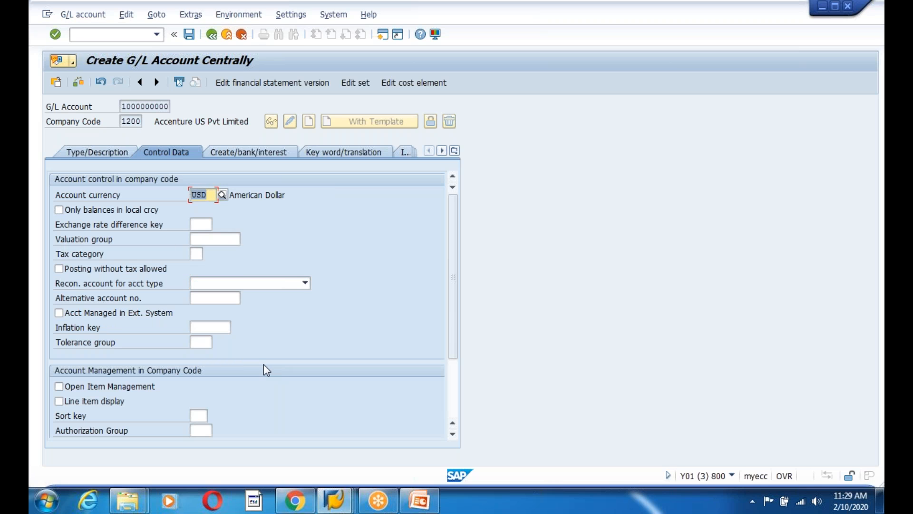
# Turn on line item display, set reconciliation account type A Assets, then show Create/bank/interest settings
pyautogui.click(59, 401)
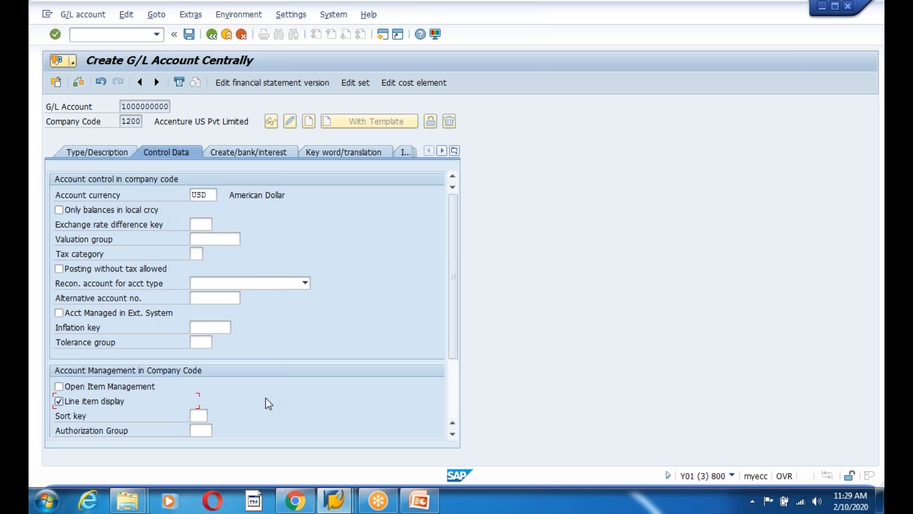
pyautogui.click(270, 282)
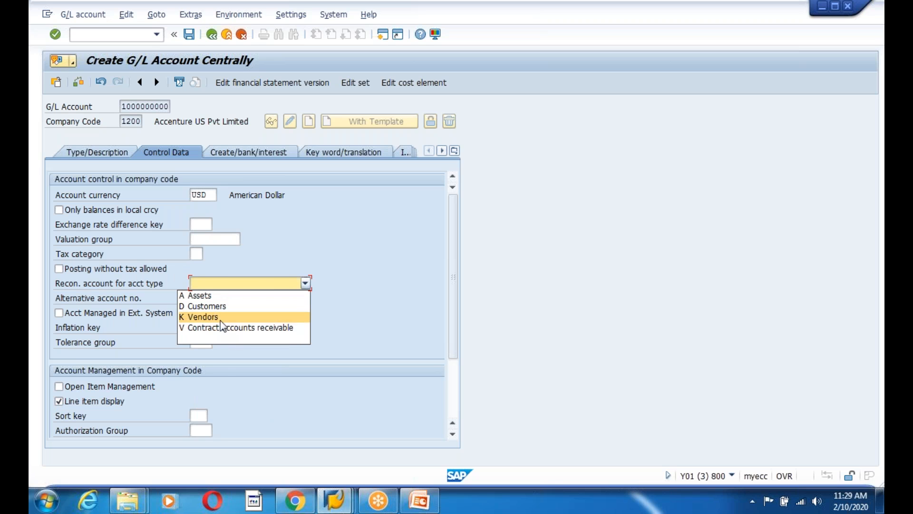
pyautogui.click(212, 296)
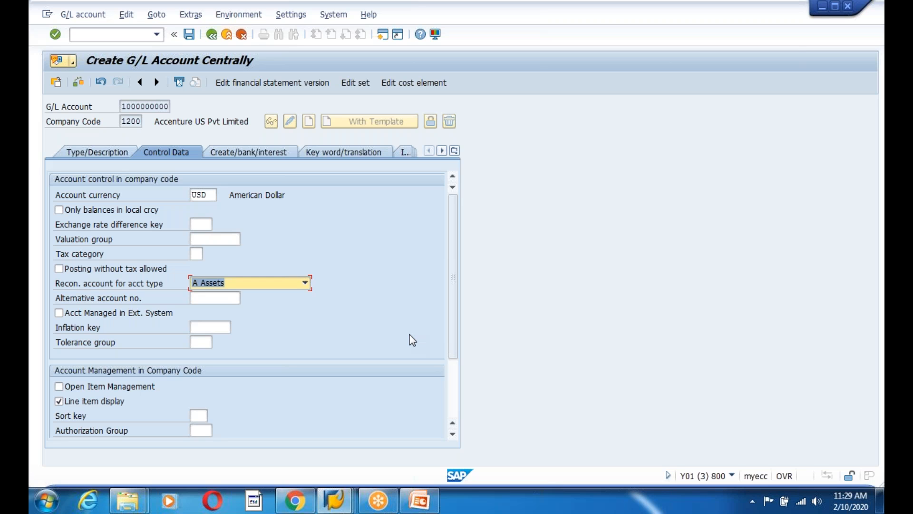
pyautogui.click(266, 153)
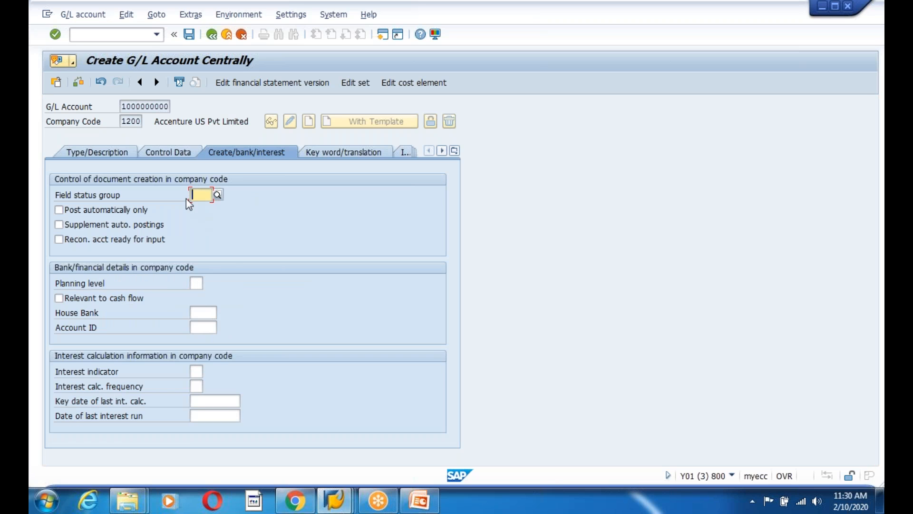
# Fill in field status group G007 (asset accounts without accumulated depreciation) from the F4 list
pyautogui.click(218, 196)
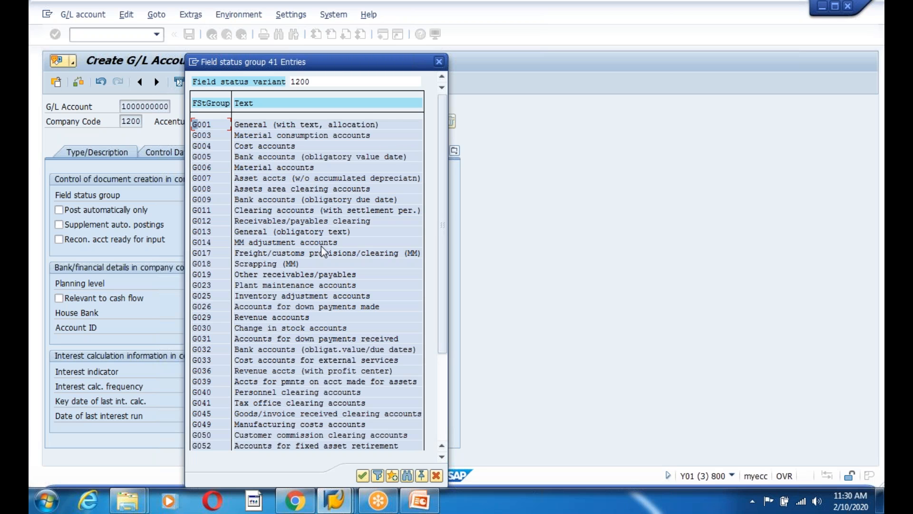
pyautogui.moveTo(358, 65); pyautogui.dragTo(564, 43)
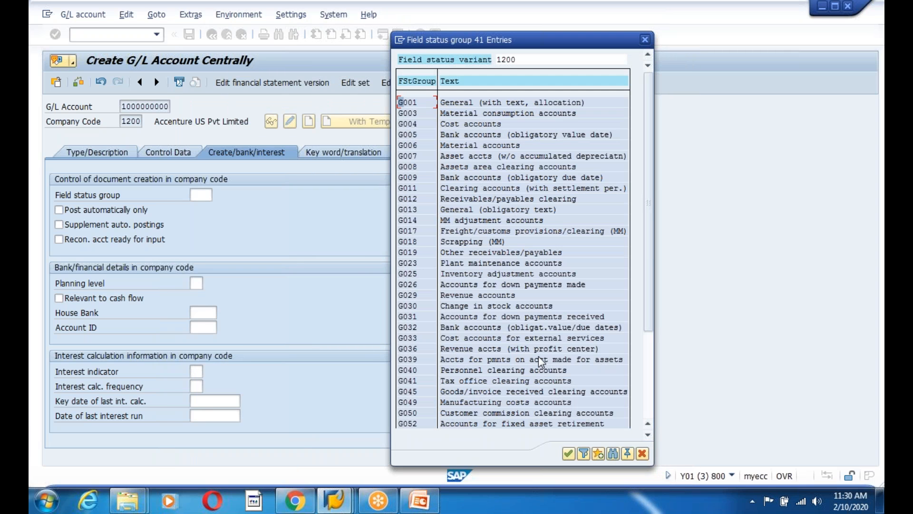
pyautogui.scroll(-2, 539, 361)
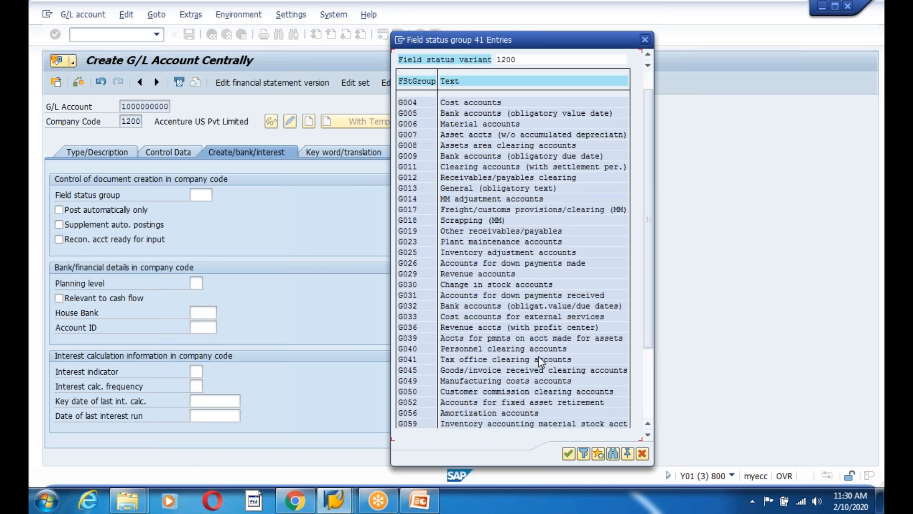
pyautogui.scroll(-3, 538, 356)
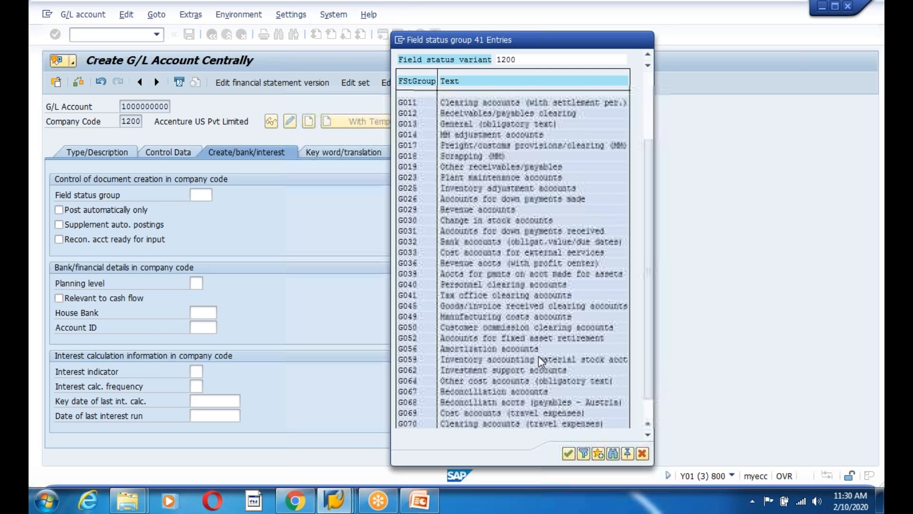
pyautogui.scroll(-1, 539, 356)
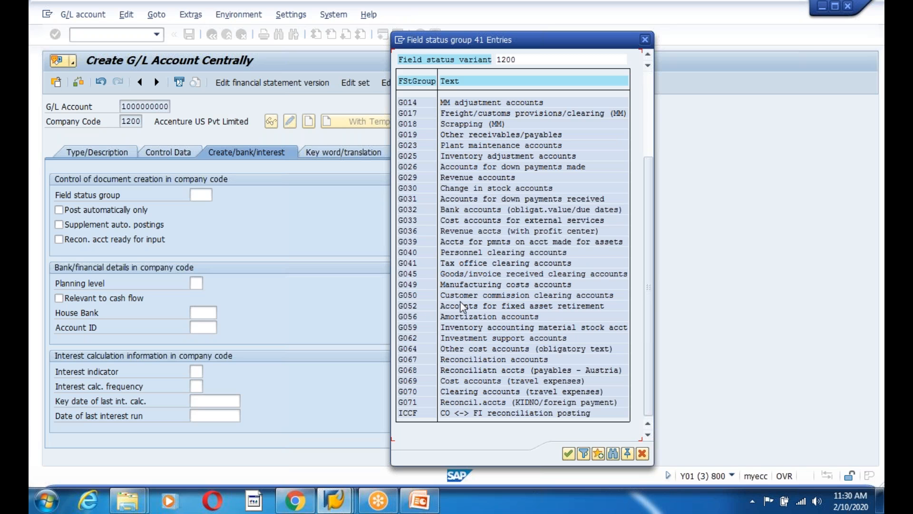
pyautogui.scroll(2, 464, 290)
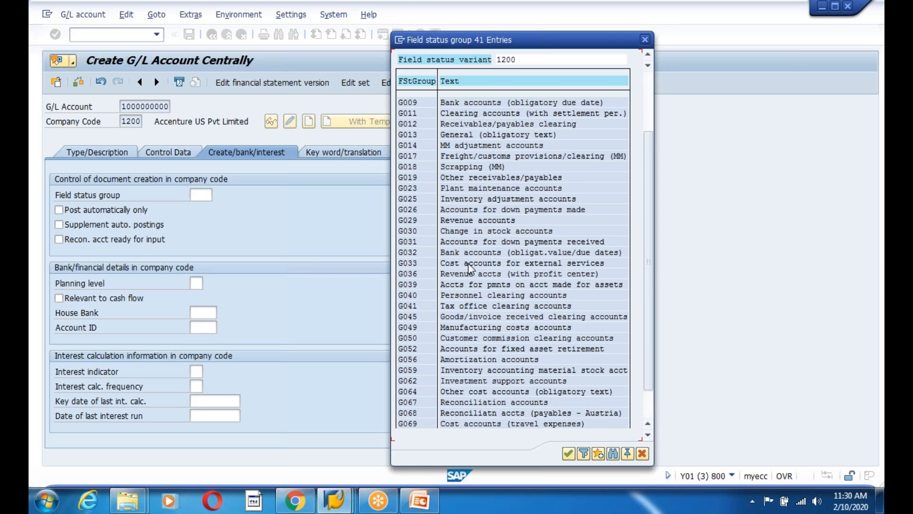
pyautogui.scroll(4, 471, 271)
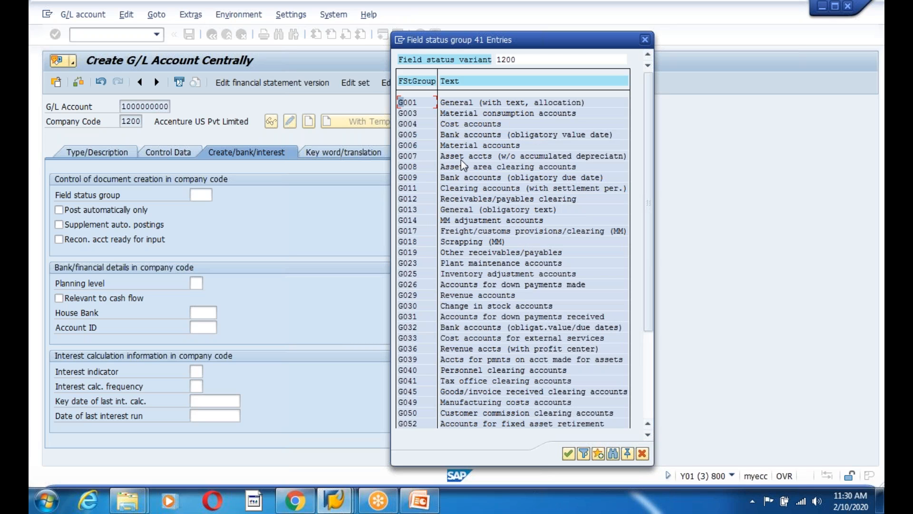
pyautogui.click(402, 157)
pyautogui.doubleClick(405, 155)
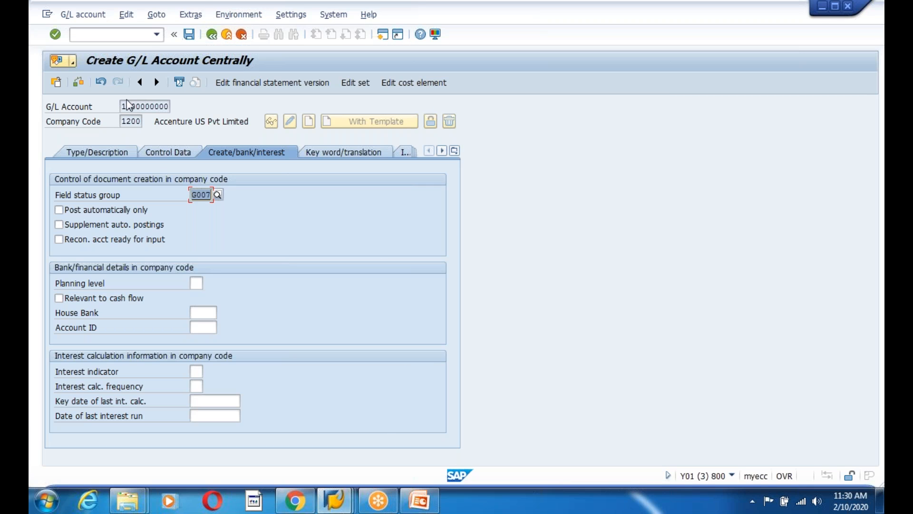
pyautogui.moveTo(122, 107); pyautogui.dragTo(175, 108)
# Save the account, then select the G/L Account number and bring up its F1 help
pyautogui.hotkey('ctrl', 'c')
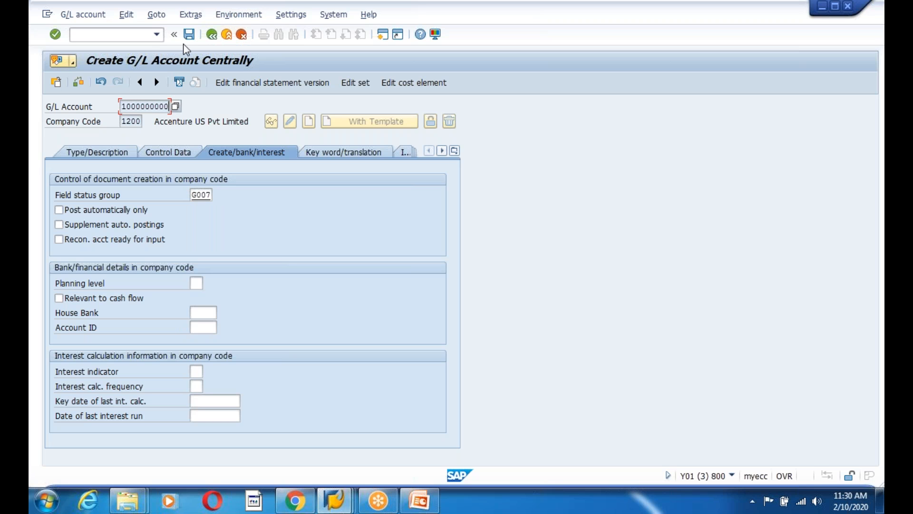
pyautogui.click(189, 34)
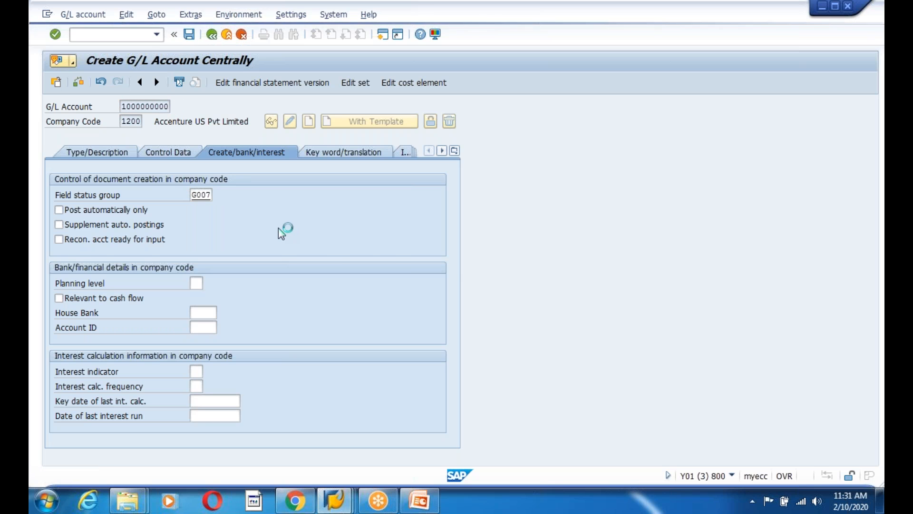
pyautogui.click(60, 256)
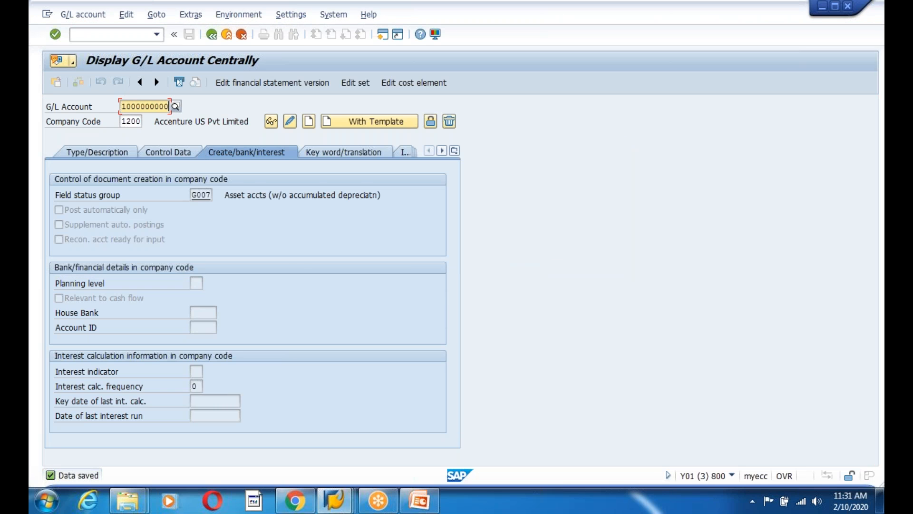
pyautogui.moveTo(122, 106); pyautogui.dragTo(171, 106)
pyautogui.click(170, 106)
pyautogui.press('F1')
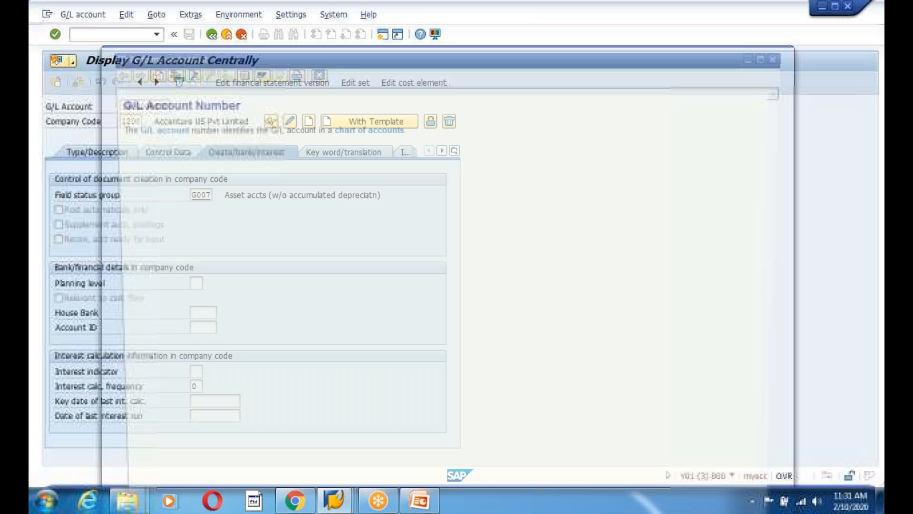
pyautogui.click(177, 76)
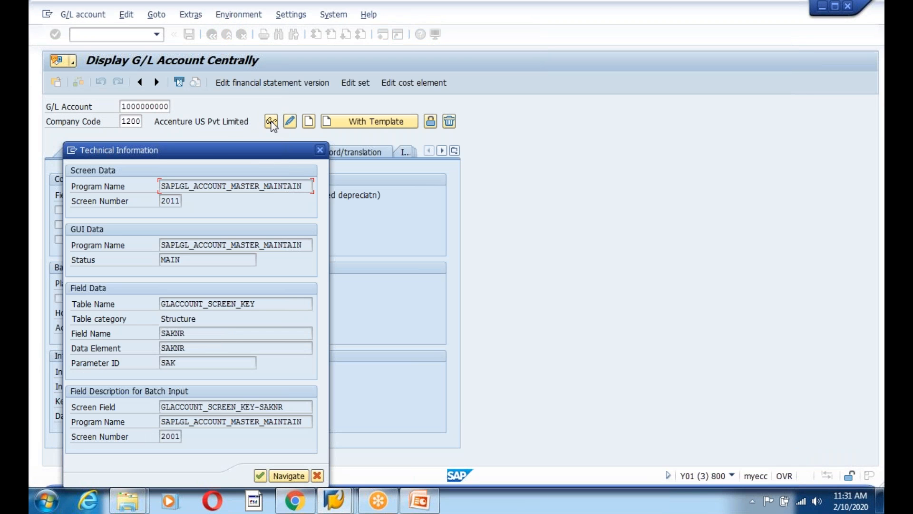
pyautogui.moveTo(199, 150); pyautogui.dragTo(344, 98)
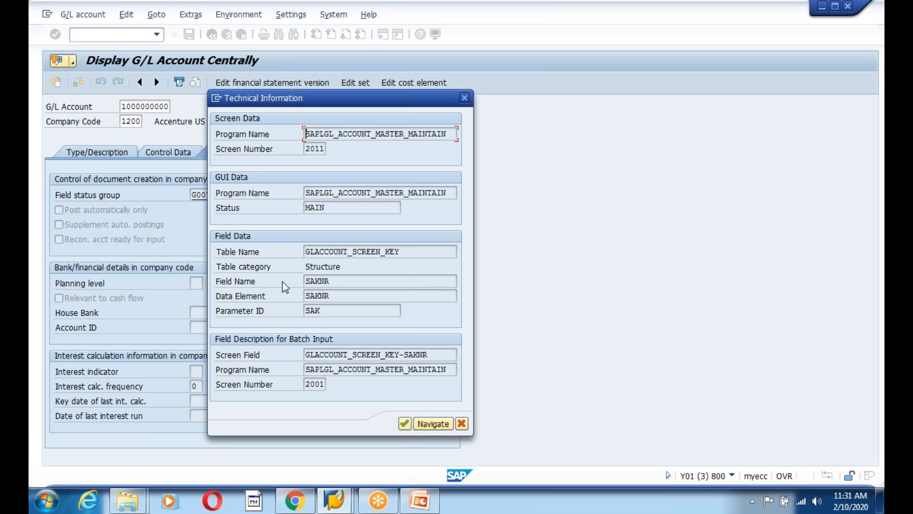
pyautogui.moveTo(404, 251); pyautogui.dragTo(314, 261)
pyautogui.click(314, 261)
pyautogui.moveTo(411, 254); pyautogui.dragTo(304, 252)
pyautogui.click(304, 252)
pyautogui.moveTo(344, 283); pyautogui.dragTo(303, 284)
pyautogui.click(303, 284)
pyautogui.moveTo(329, 280); pyautogui.dragTo(244, 292)
pyautogui.doubleClick(334, 252)
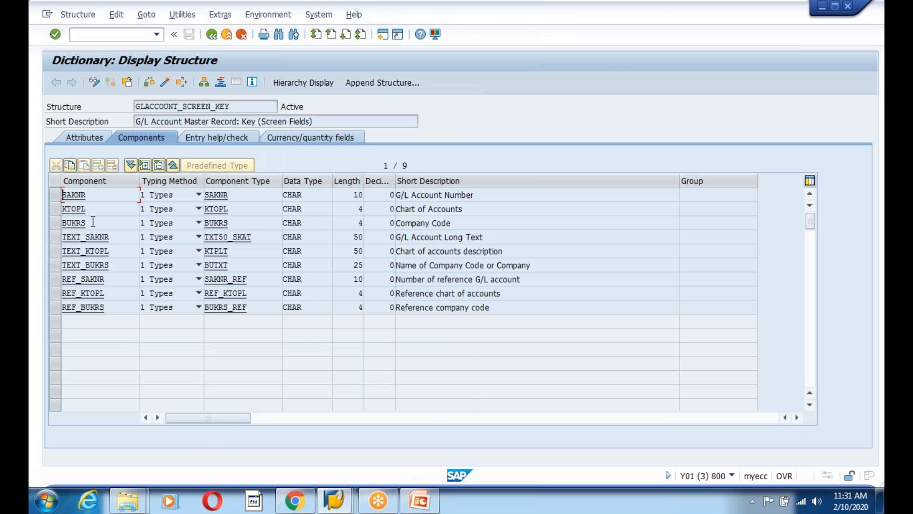
pyautogui.moveTo(96, 195); pyautogui.dragTo(44, 195)
pyautogui.click(129, 293)
pyautogui.moveTo(245, 108); pyautogui.dragTo(117, 106)
pyautogui.click(212, 36)
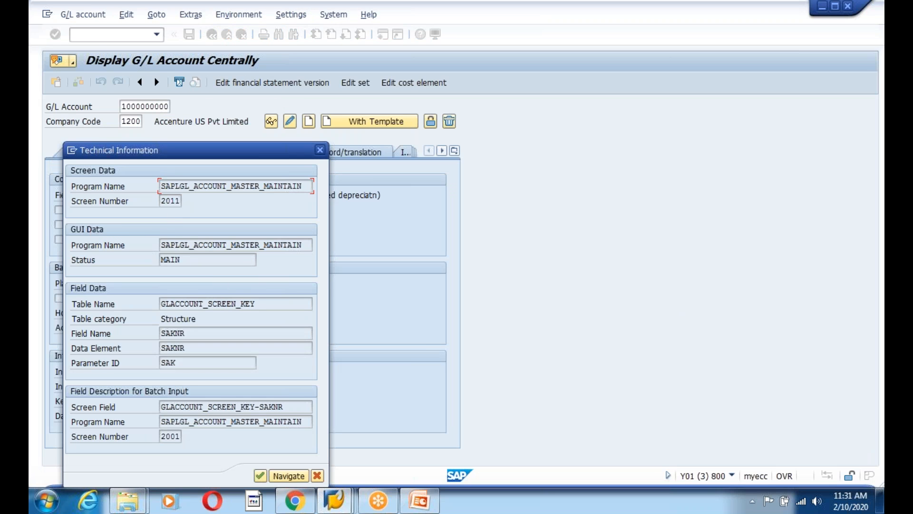
pyautogui.click(321, 151)
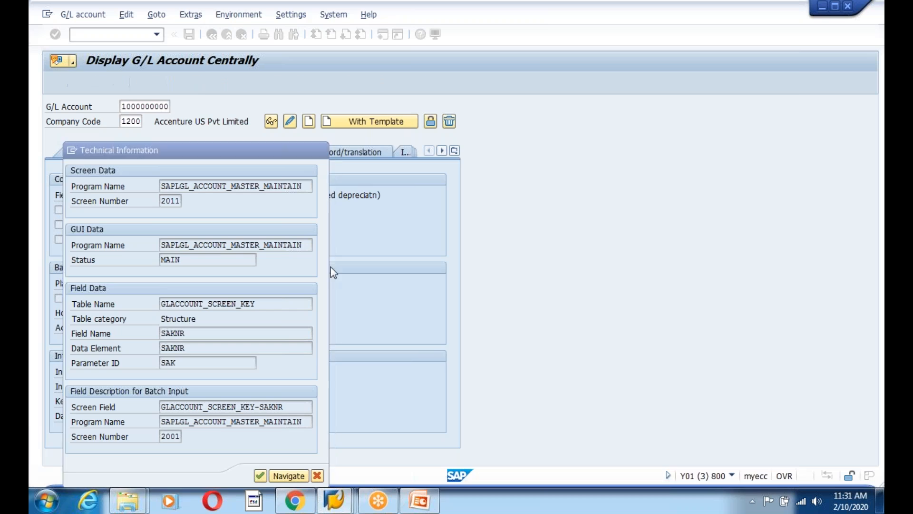
pyautogui.click(316, 73)
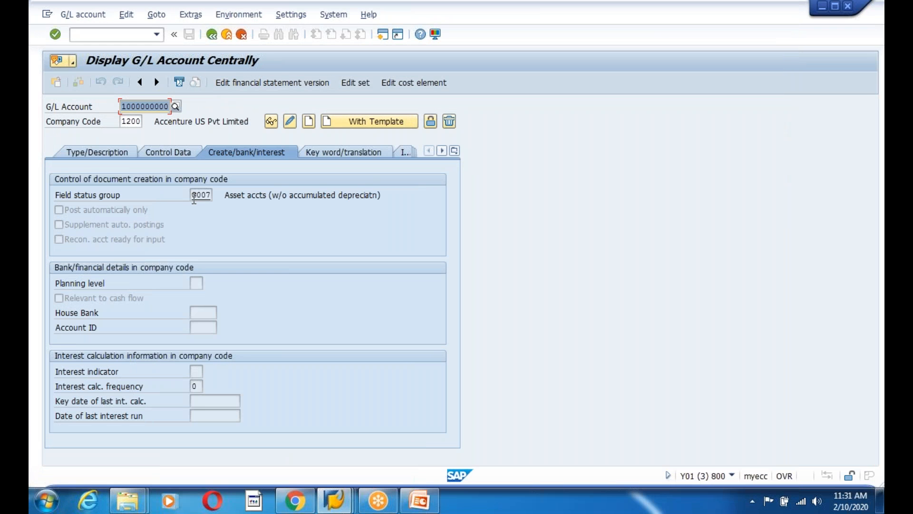
# Switch the saved G/L account to change mode and select its account number
pyautogui.click(289, 122)
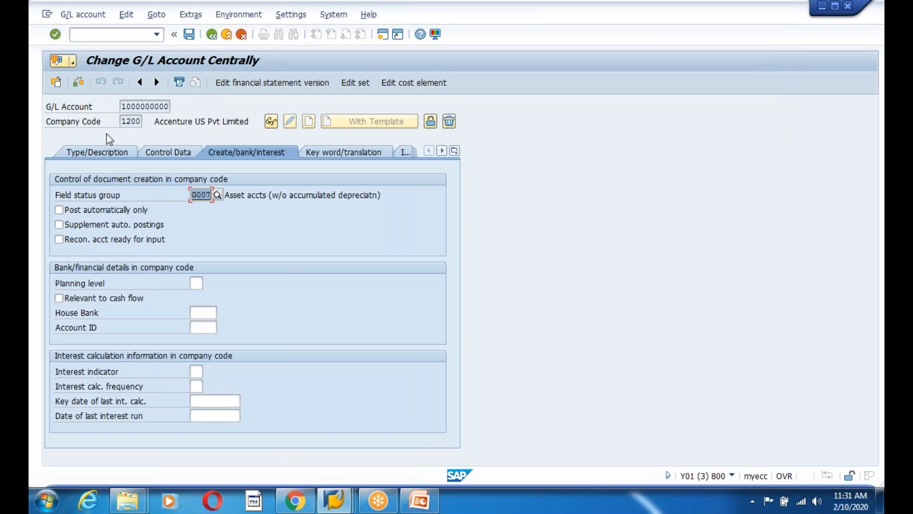
pyautogui.moveTo(122, 107); pyautogui.dragTo(196, 109)
pyautogui.click(168, 108)
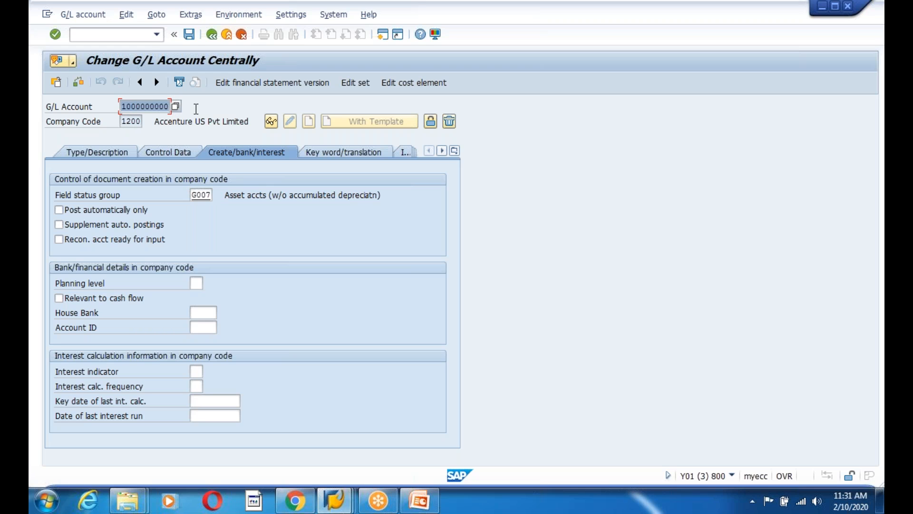
pyautogui.click(196, 109)
# Open a second session on the ST05 Performance Trace, then return to PowerPoint
pyautogui.click(383, 39)
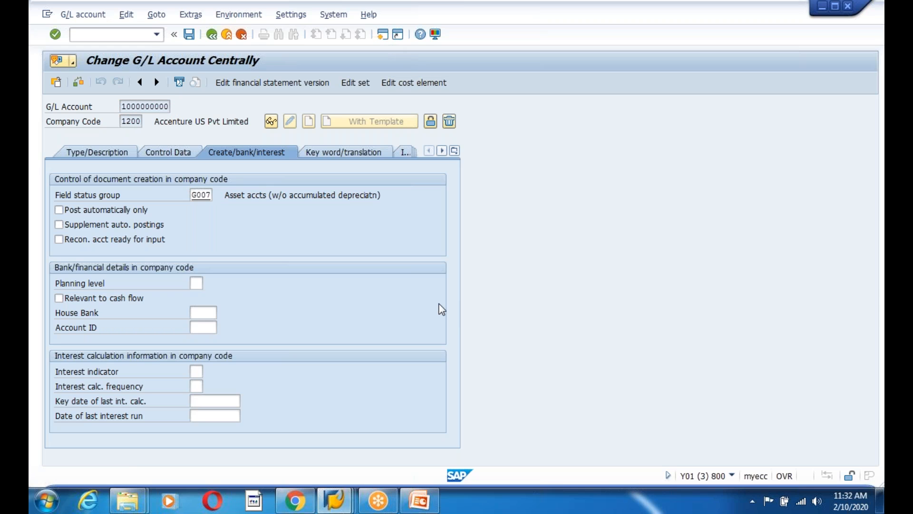
pyautogui.write('st05')
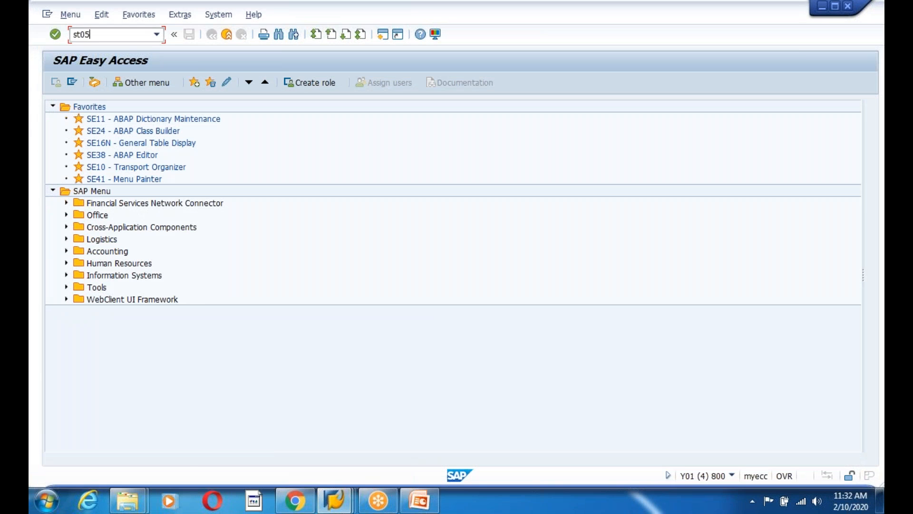
pyautogui.press('Return')
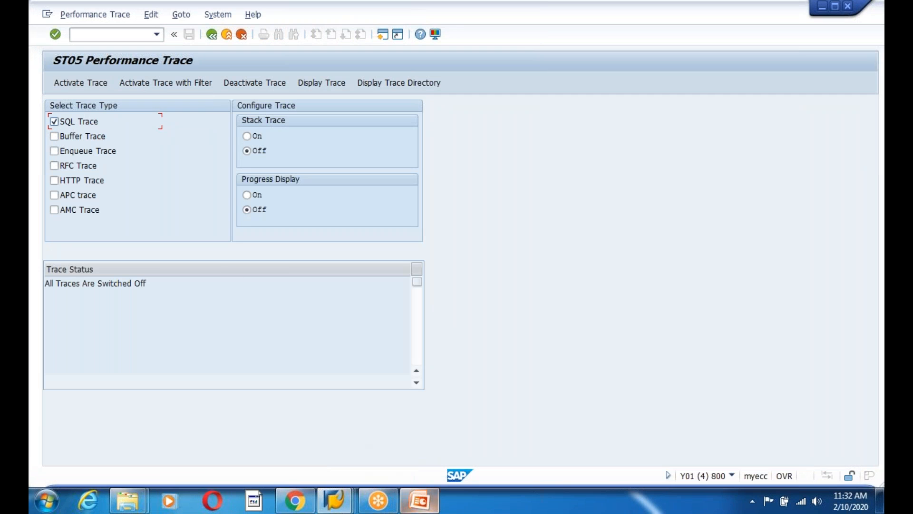
pyautogui.click(420, 500)
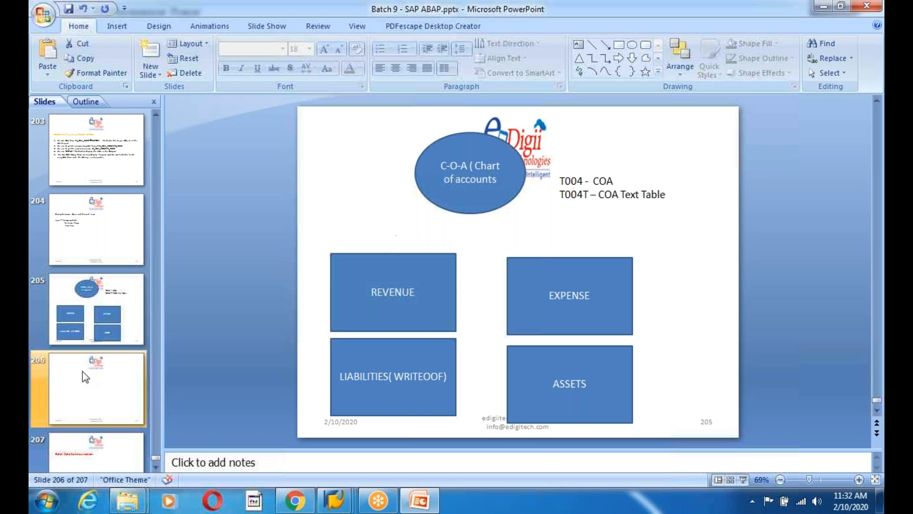
# Go to blank slide 206 and start drawing a text box from the Insert tab
pyautogui.click(82, 371)
pyautogui.click(99, 384)
pyautogui.click(107, 291)
pyautogui.click(116, 26)
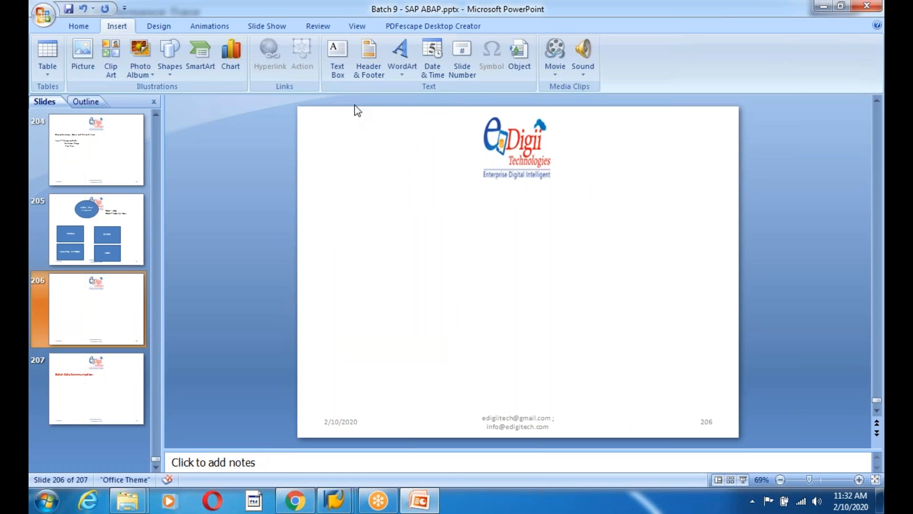
pyautogui.click(338, 58)
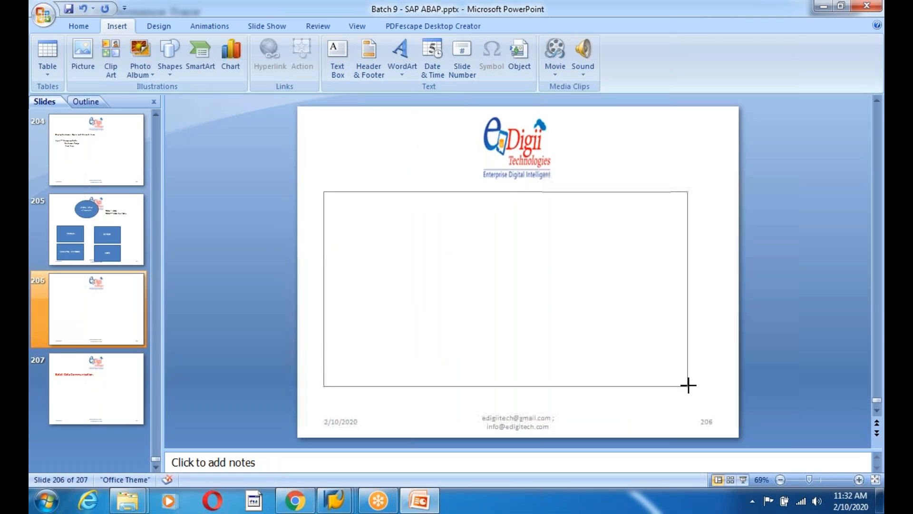
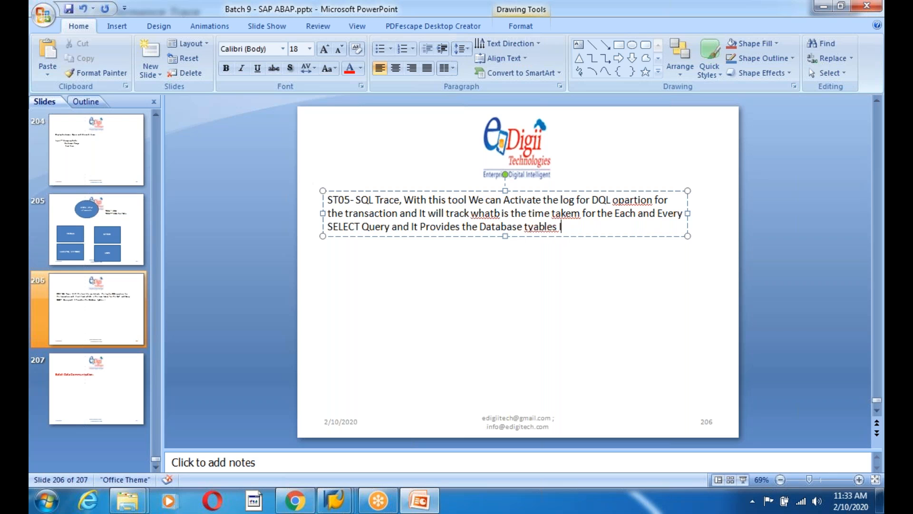
# Finish the ST05 sentence with '...volved in that Transaction.' and correct operation, what, take and tables
pyautogui.press('BackSpace')
pyautogui.write('volved in that Tra')
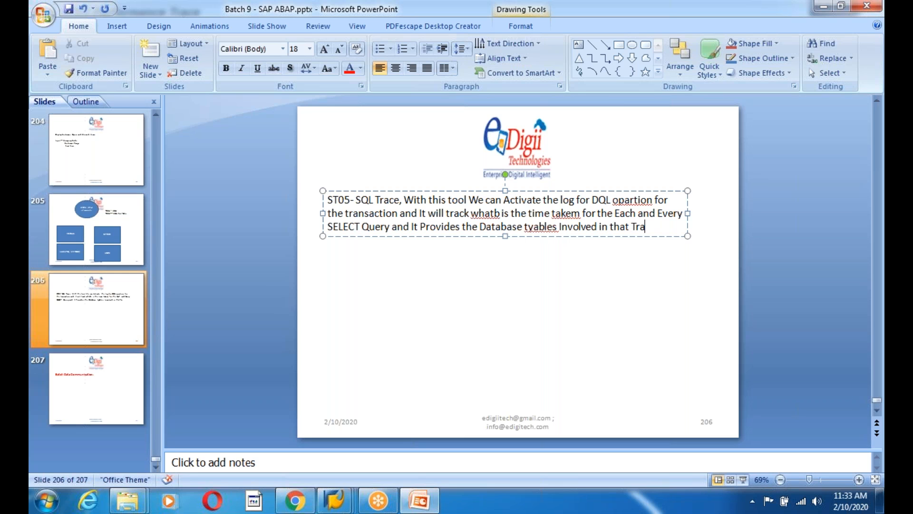
pyautogui.write('nsaction.')
pyautogui.rightClick(631, 208)
pyautogui.click(671, 211)
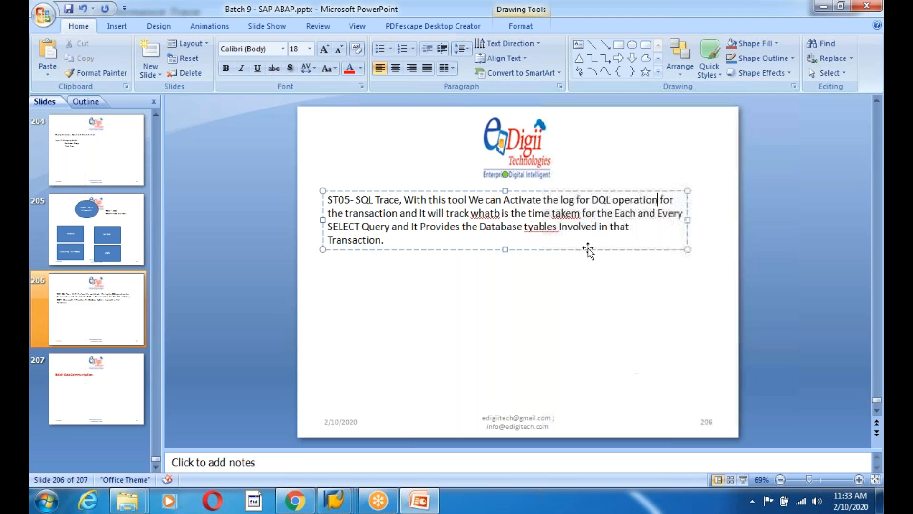
pyautogui.rightClick(484, 213)
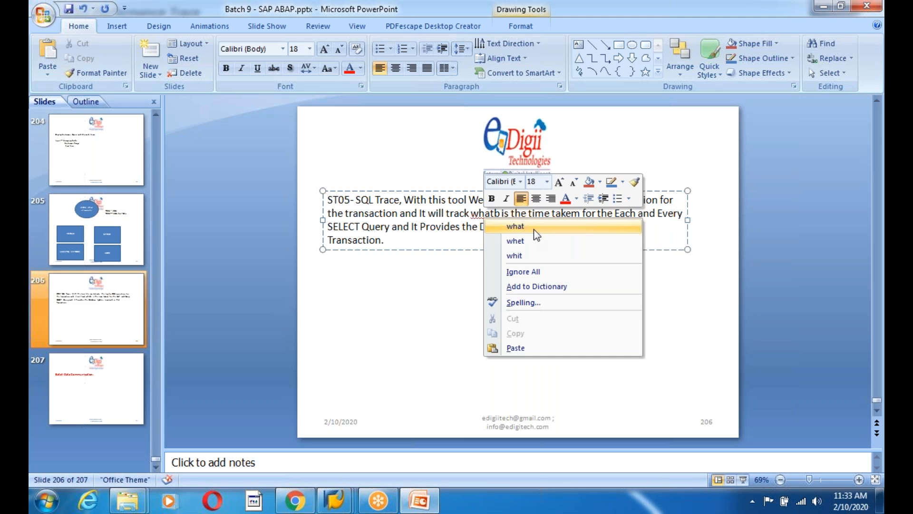
pyautogui.click(536, 234)
pyautogui.rightClick(564, 217)
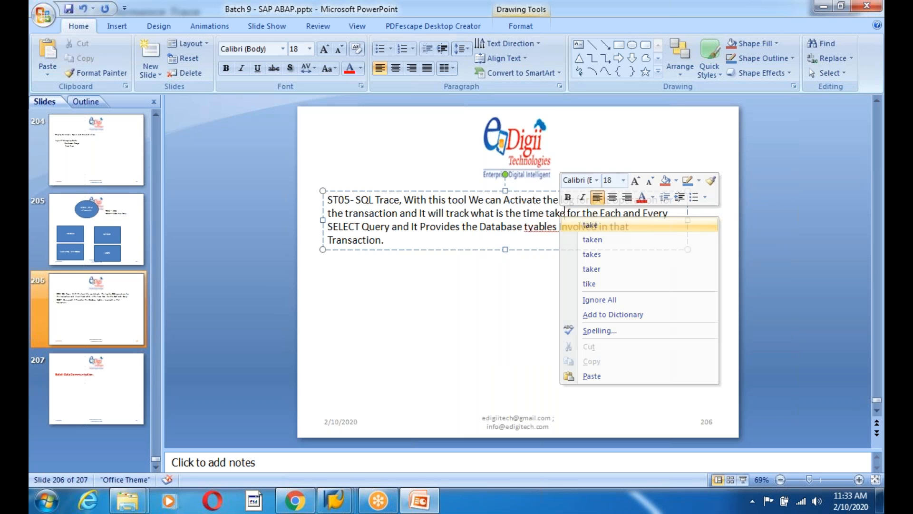
pyautogui.click(584, 225)
pyautogui.rightClick(542, 226)
pyautogui.click(574, 235)
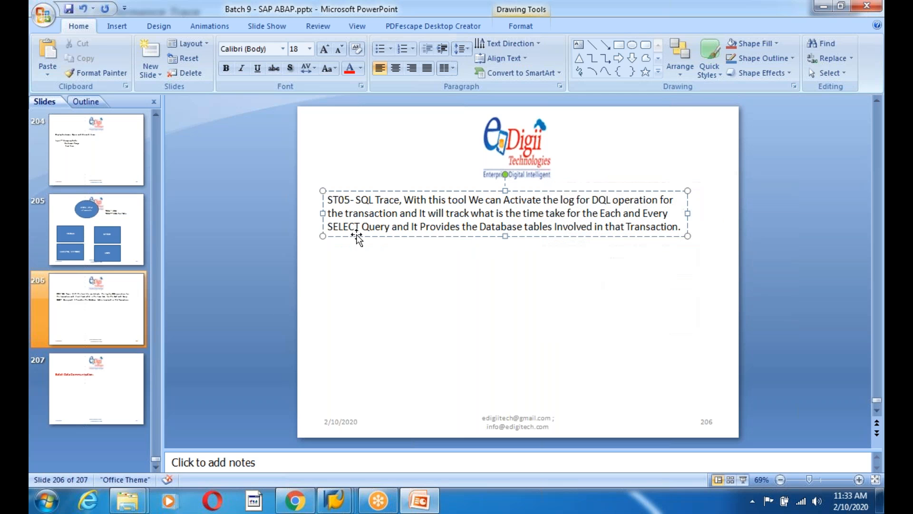
# Make the 'ST05-' label at the start of the text bold
pyautogui.moveTo(354, 200); pyautogui.dragTo(322, 200)
pyautogui.hotkey('ctrl', 'b')
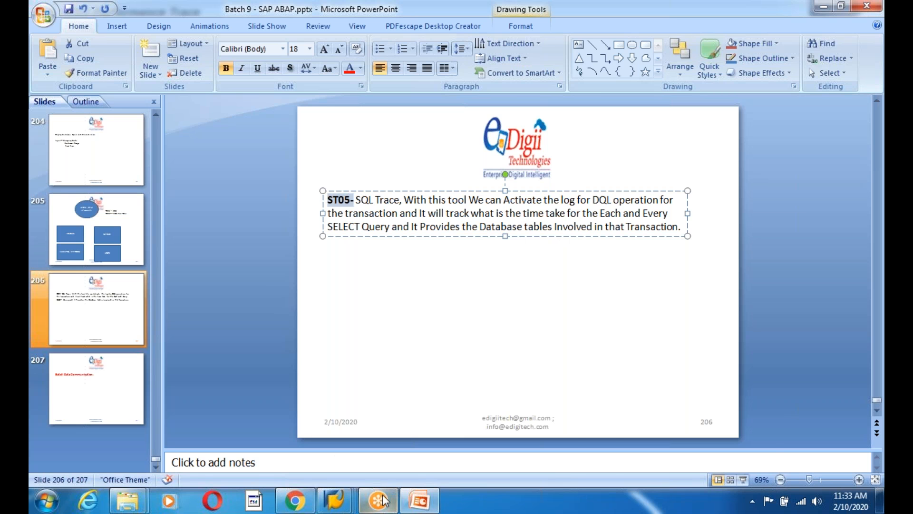
pyautogui.click(336, 500)
# In SE38, search ZEDG9*INT and open program ZEDG9_ALV_FM_SALES_GRID_INT1
pyautogui.click(695, 437)
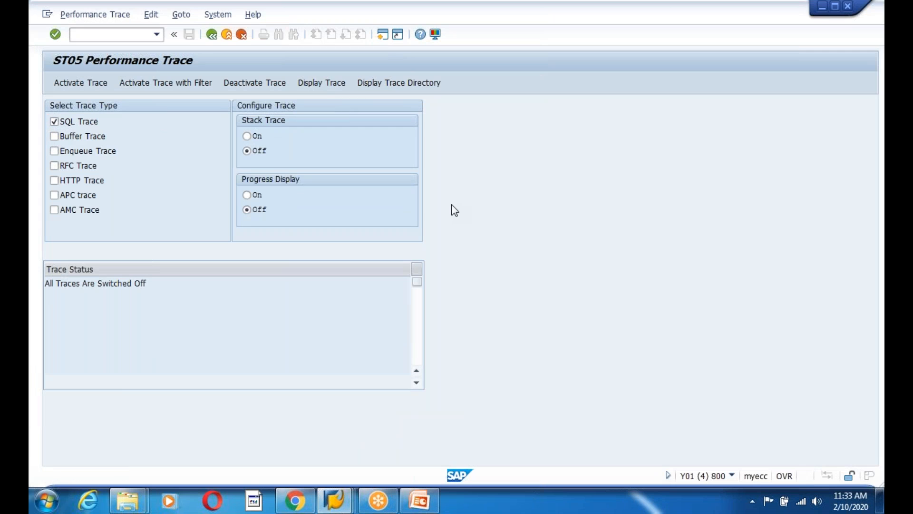
pyautogui.press('F3')
pyautogui.write('se')
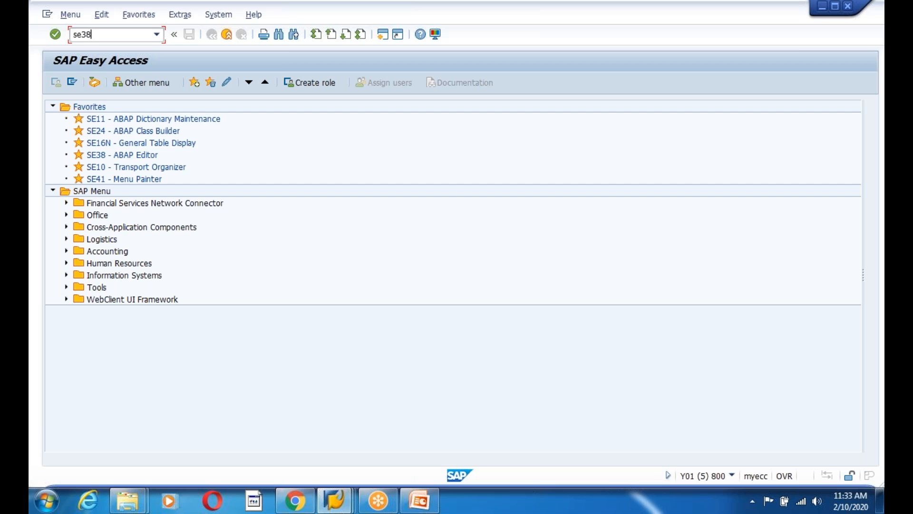
pyautogui.write('38')
pyautogui.press('Return')
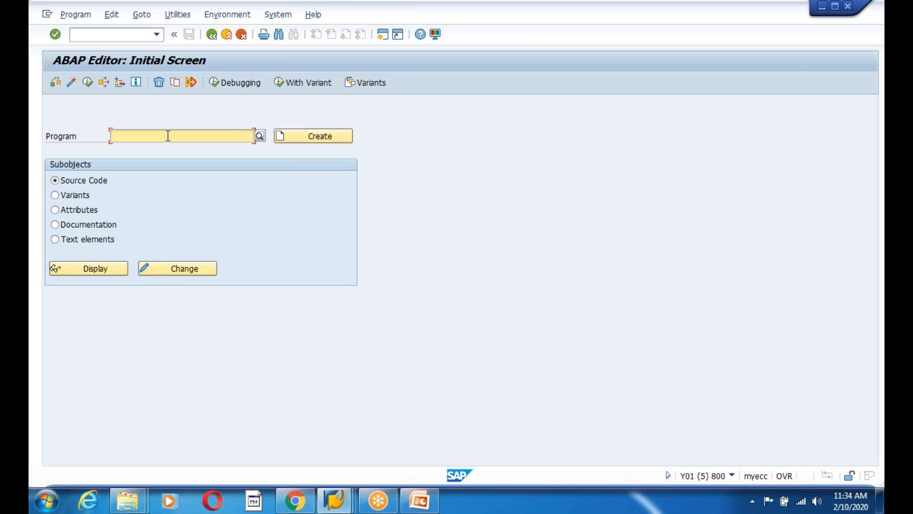
pyautogui.write('ZEDG')
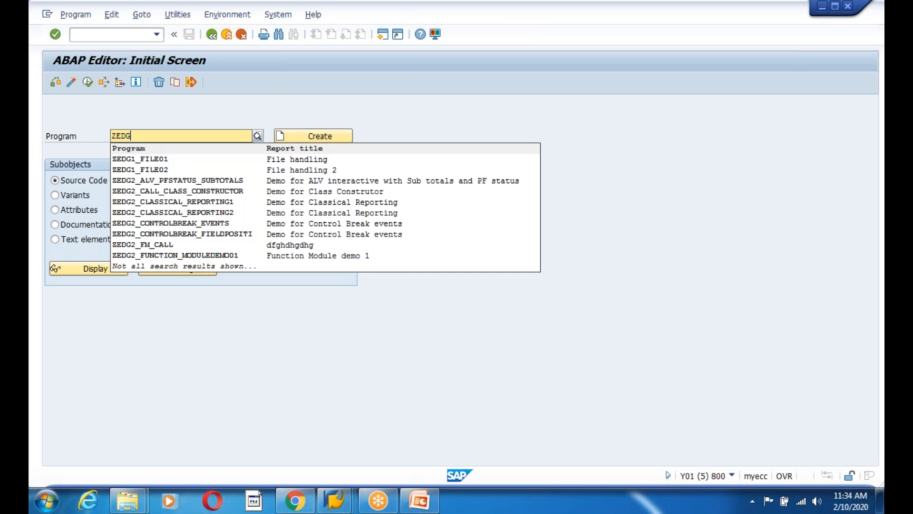
pyautogui.write('9*INT1*')
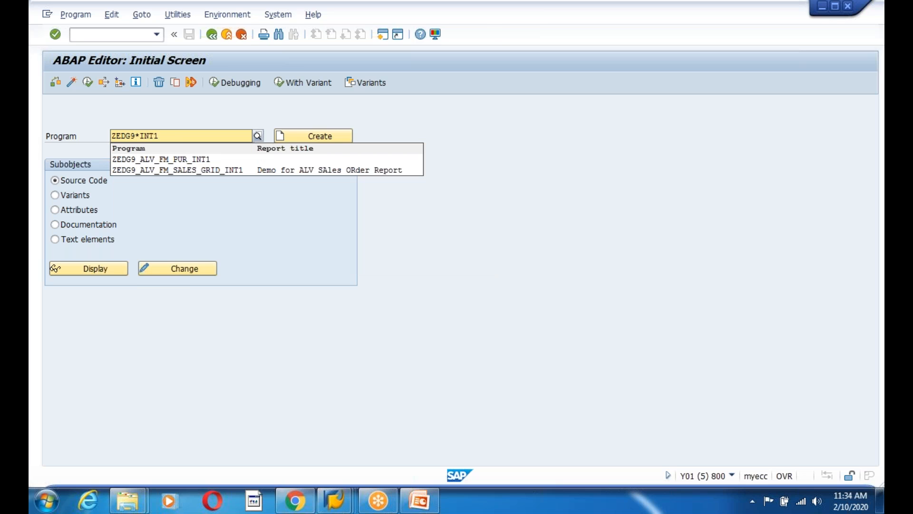
pyautogui.click(197, 172)
pyautogui.press('F7')
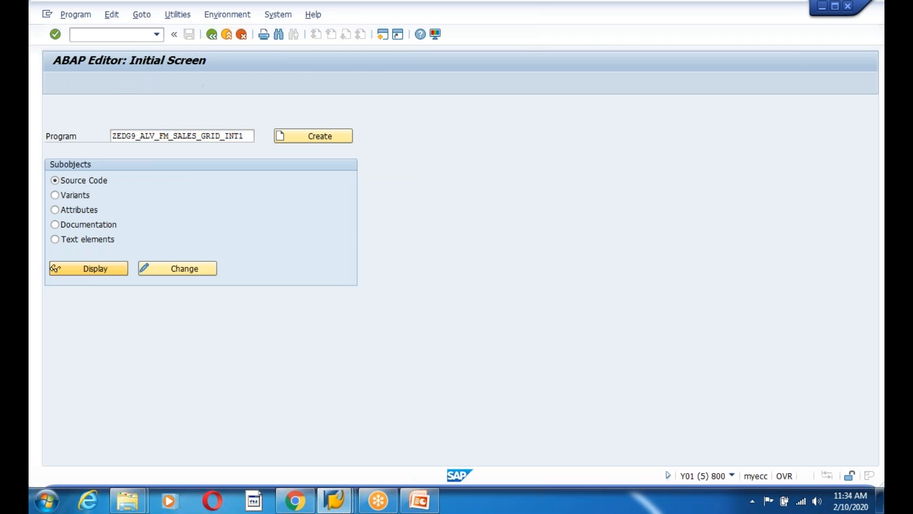
# Scroll the source and highlight the SELECT reading fields from VBAK and the block after it
pyautogui.scroll(-14, 373, 266)
pyautogui.scroll(-20, 374, 266)
pyautogui.scroll(-13, 360, 279)
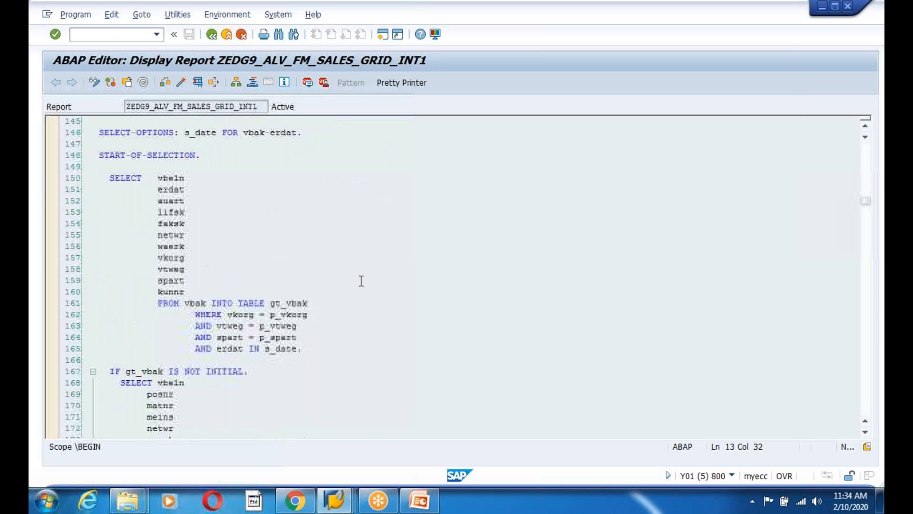
pyautogui.moveTo(149, 233); pyautogui.dragTo(389, 335)
pyautogui.click(390, 348)
pyautogui.scroll(-5, 390, 348)
pyautogui.moveTo(147, 235); pyautogui.dragTo(389, 326)
pyautogui.click(442, 327)
# Highlight the SELECT statements reading MAKT, KNA1 and ADR6
pyautogui.scroll(-4, 442, 327)
pyautogui.moveTo(130, 235); pyautogui.dragTo(318, 280)
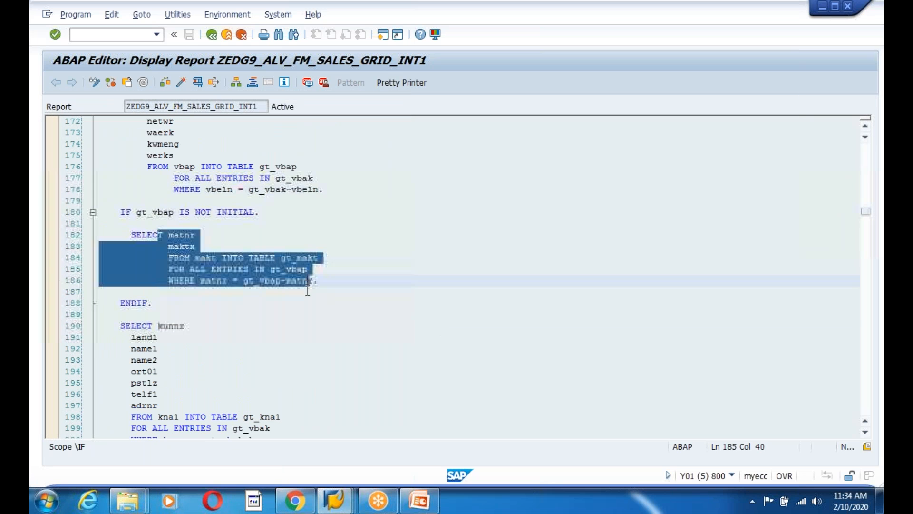
pyautogui.click(320, 315)
pyautogui.scroll(-3, 319, 306)
pyautogui.moveTo(125, 235); pyautogui.dragTo(357, 310)
pyautogui.scroll(-4, 356, 310)
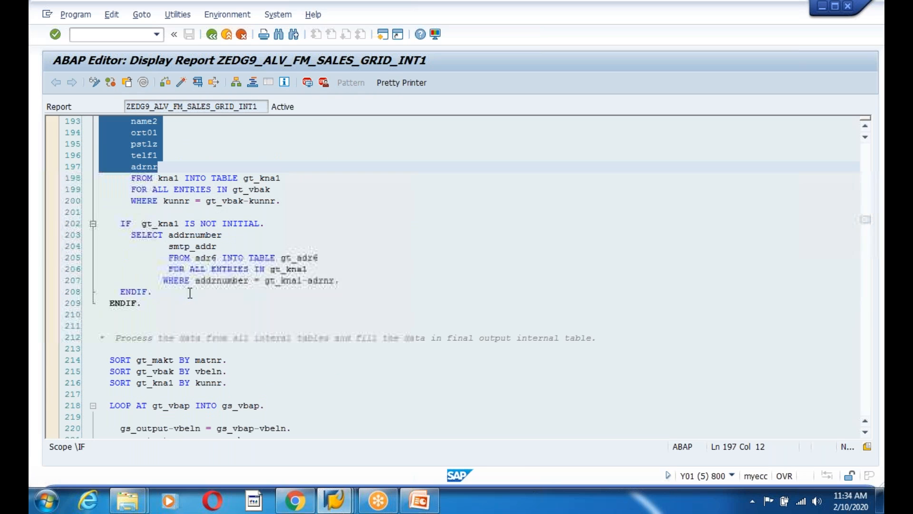
pyautogui.moveTo(160, 244); pyautogui.dragTo(320, 293)
pyautogui.click(340, 347)
pyautogui.scroll(-1, 351, 338)
pyautogui.scroll(-2, 351, 337)
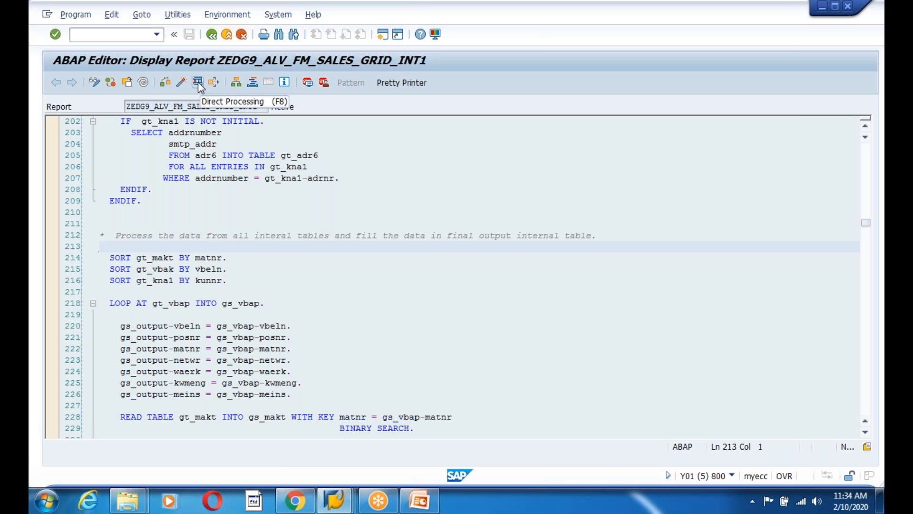
# Run the report and load the TEST variant with 1000, 10 and 00
pyautogui.click(198, 82)
pyautogui.click(73, 82)
pyautogui.doubleClick(110, 233)
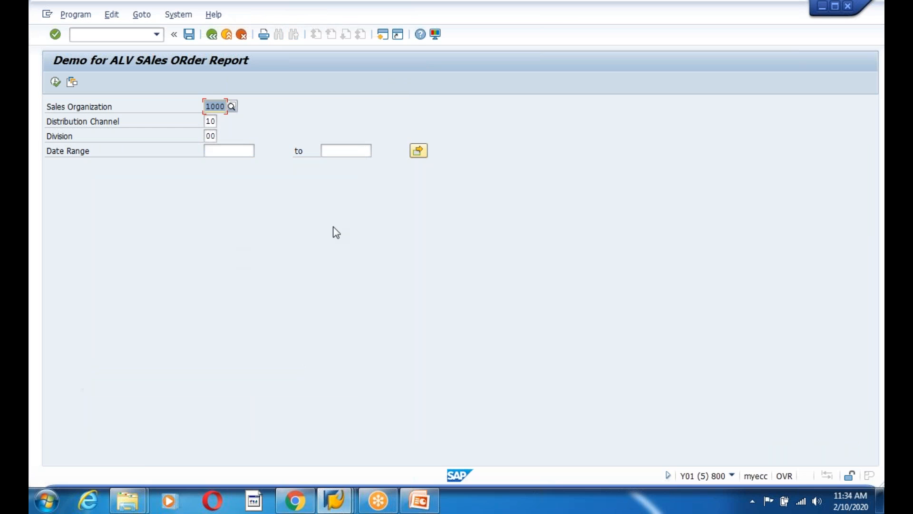
# Run the sales order report, then reset and activate the SQL trace in ST05
pyautogui.click(57, 84)
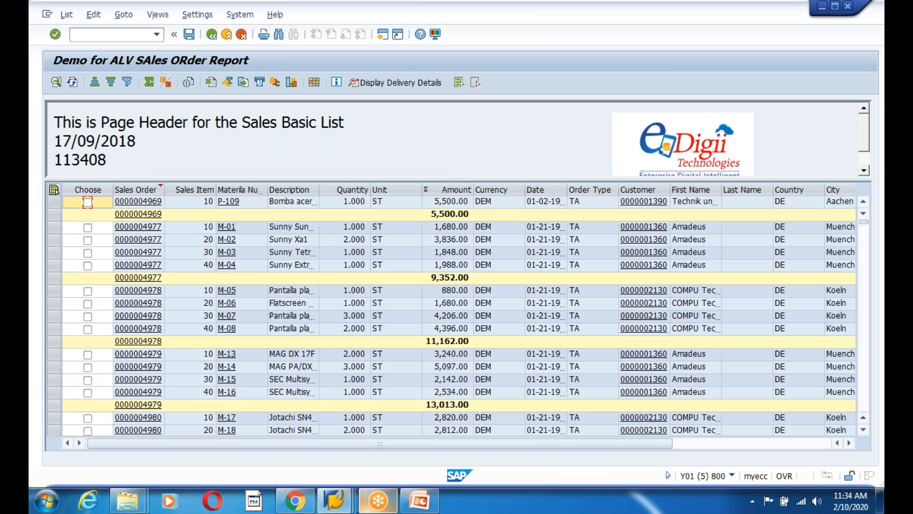
pyautogui.moveTo(345, 508)
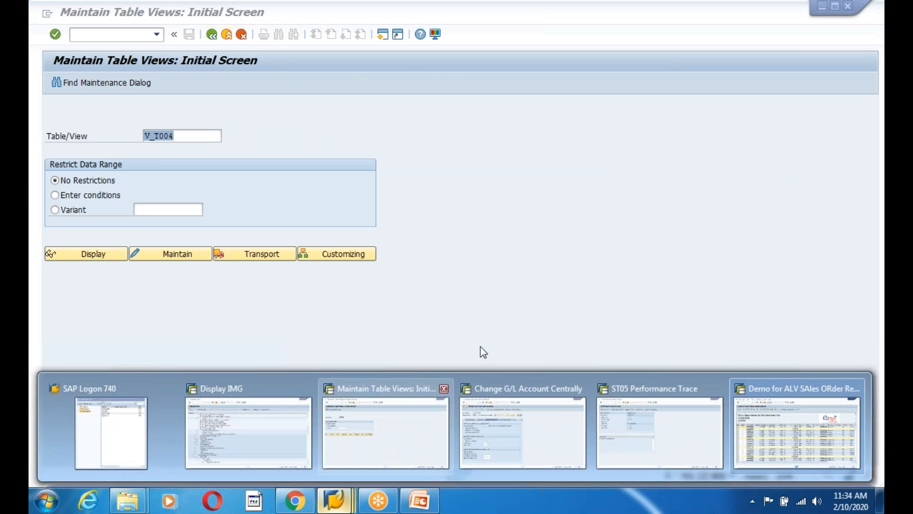
pyautogui.click(793, 422)
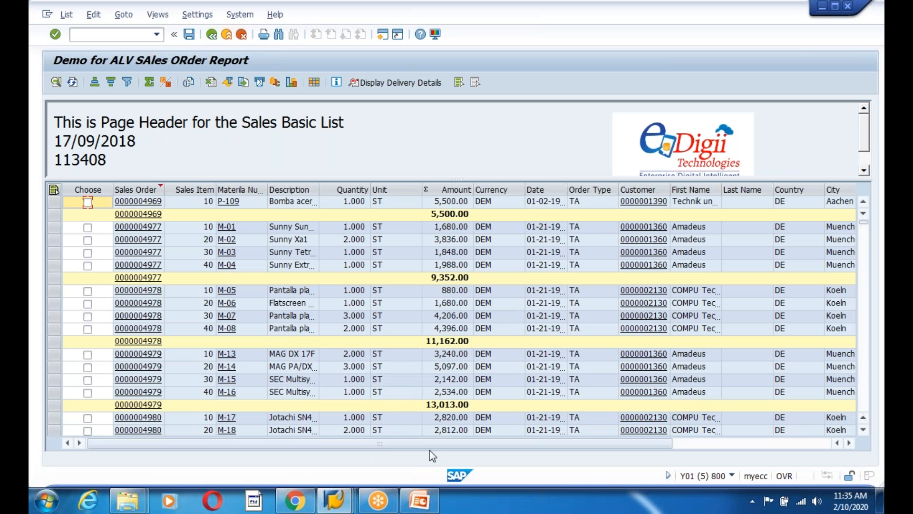
pyautogui.moveTo(336, 500)
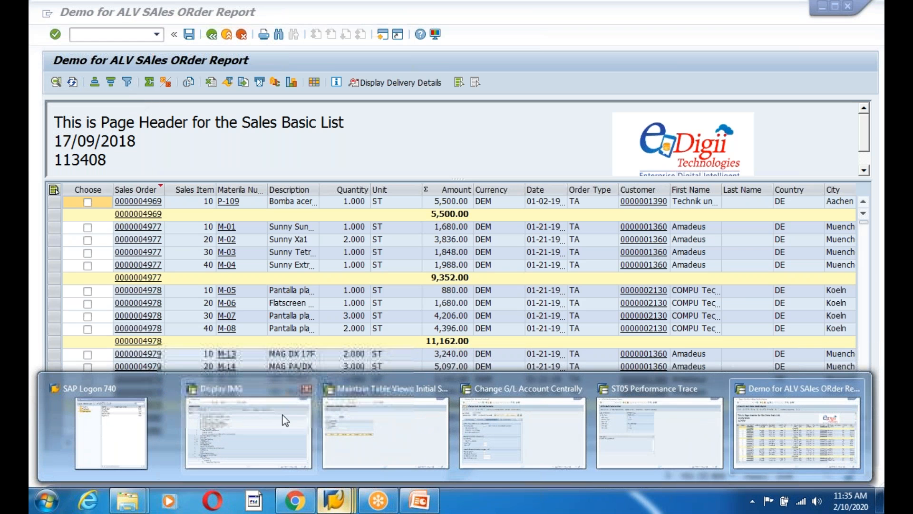
pyautogui.click(638, 436)
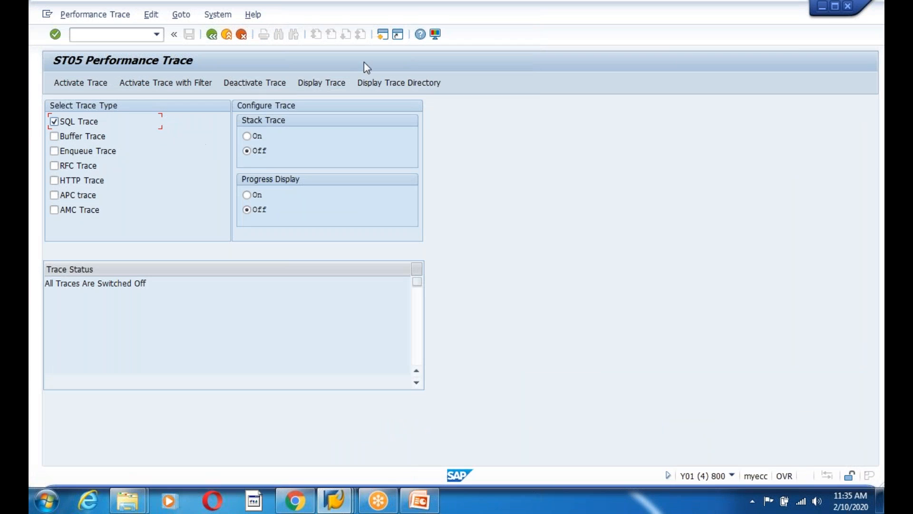
pyautogui.click(239, 83)
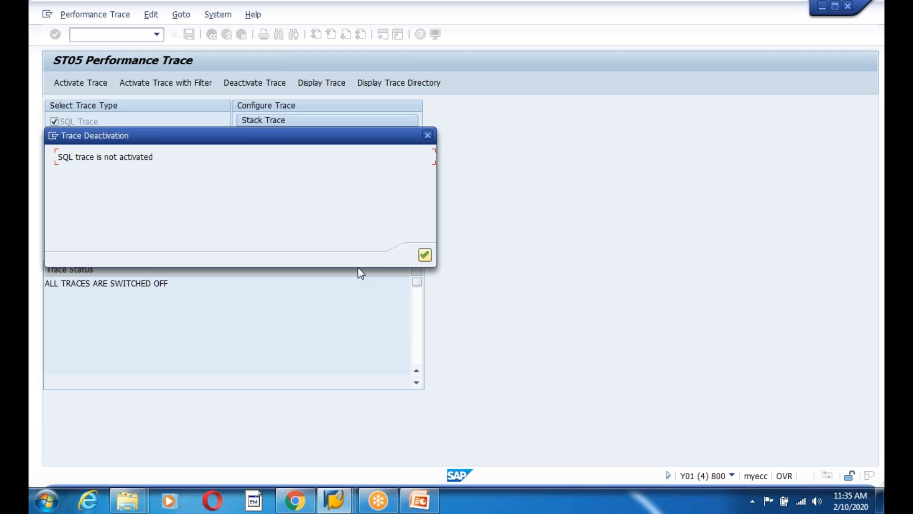
pyautogui.click(429, 136)
pyautogui.click(68, 81)
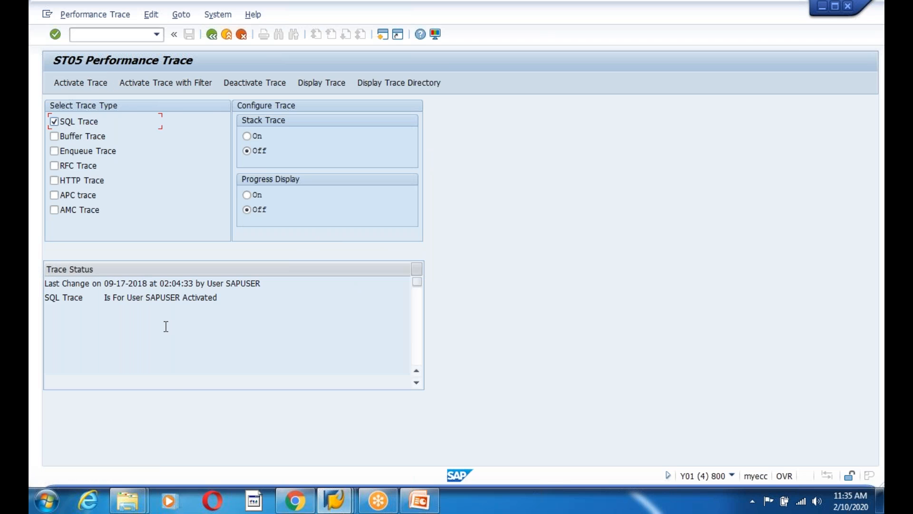
# Rerun the report while tracing, then deactivate the SQL trace in ST05
pyautogui.click(335, 499)
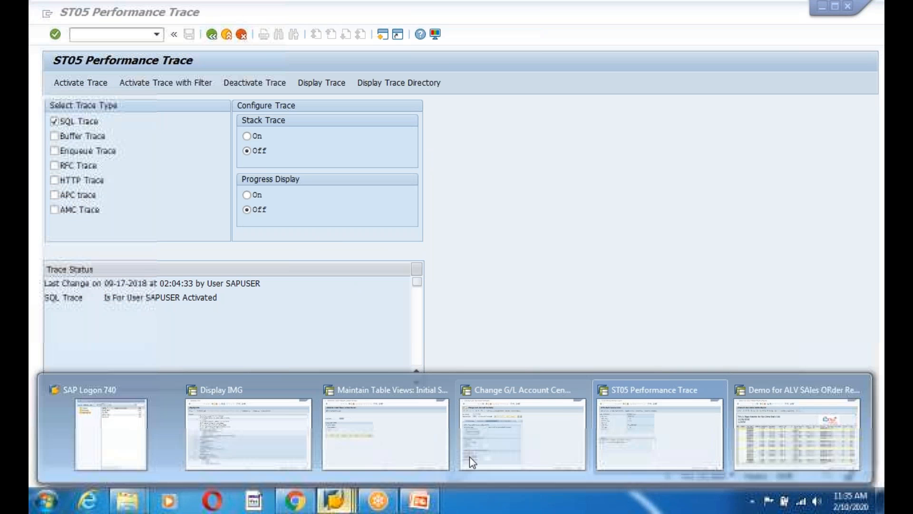
pyautogui.click(791, 438)
pyautogui.click(211, 34)
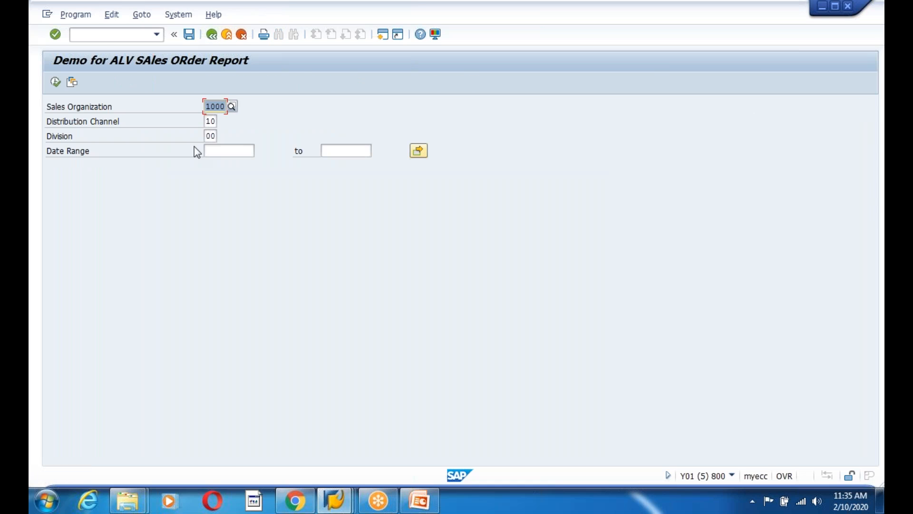
pyautogui.click(56, 83)
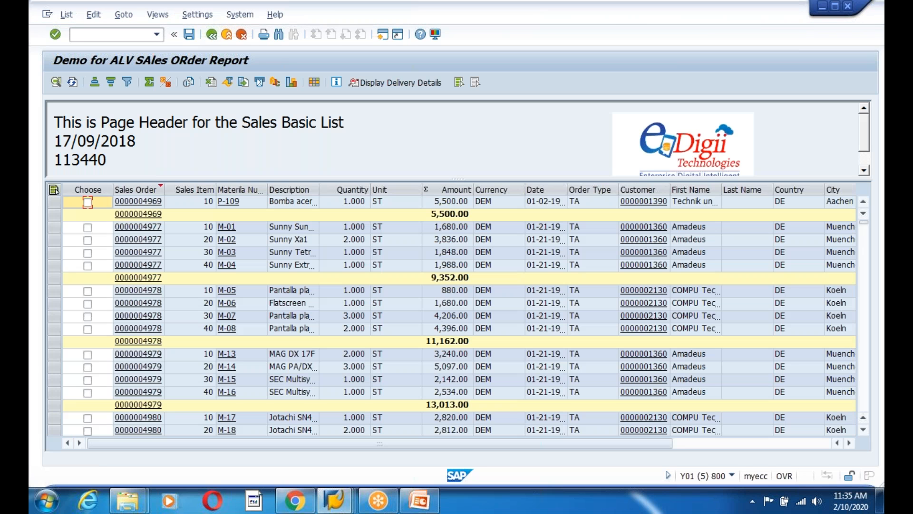
pyautogui.hotkey('alt', 'Tab')
pyautogui.click(247, 86)
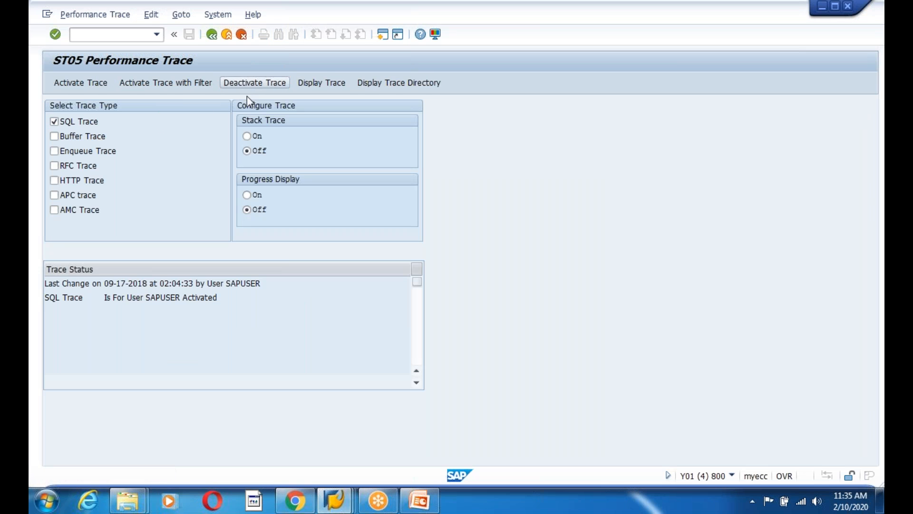
pyautogui.click(322, 82)
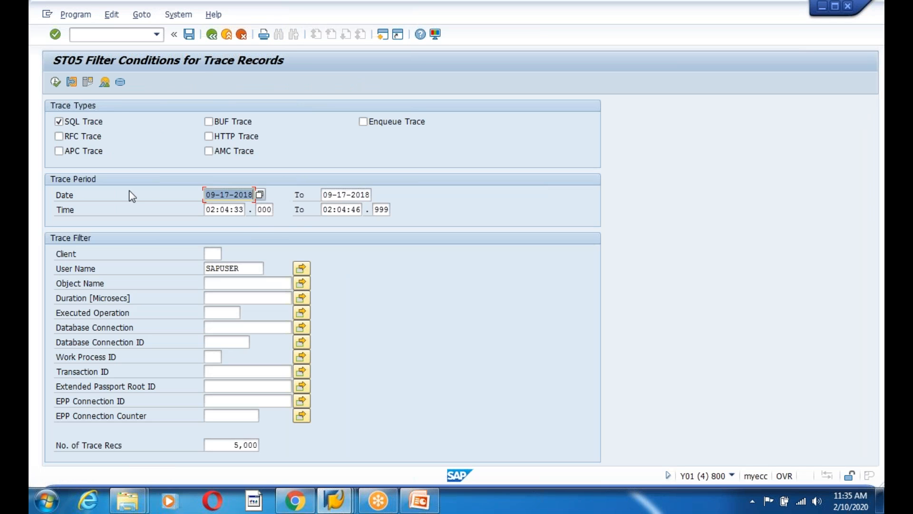
# Change the trace start time to 02:03:33 and display the SQL trace records
pyautogui.click(230, 209)
pyautogui.write('3')
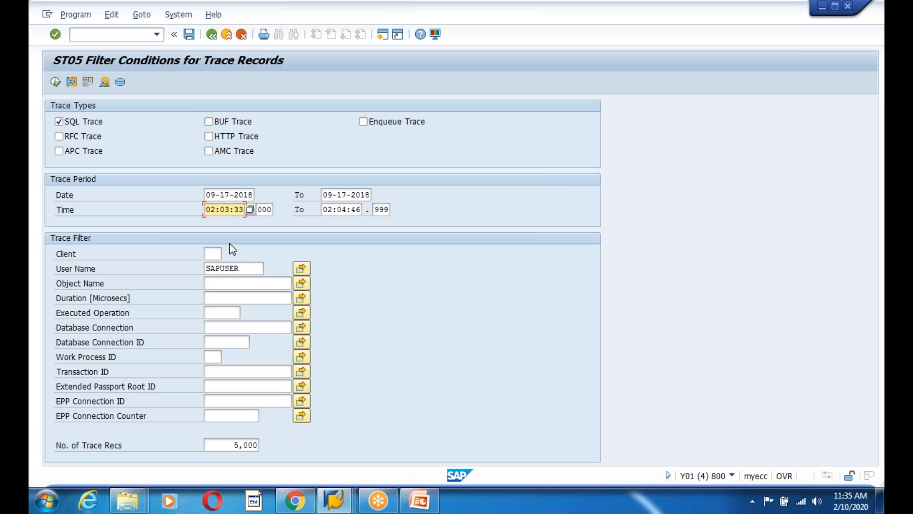
pyautogui.click(55, 82)
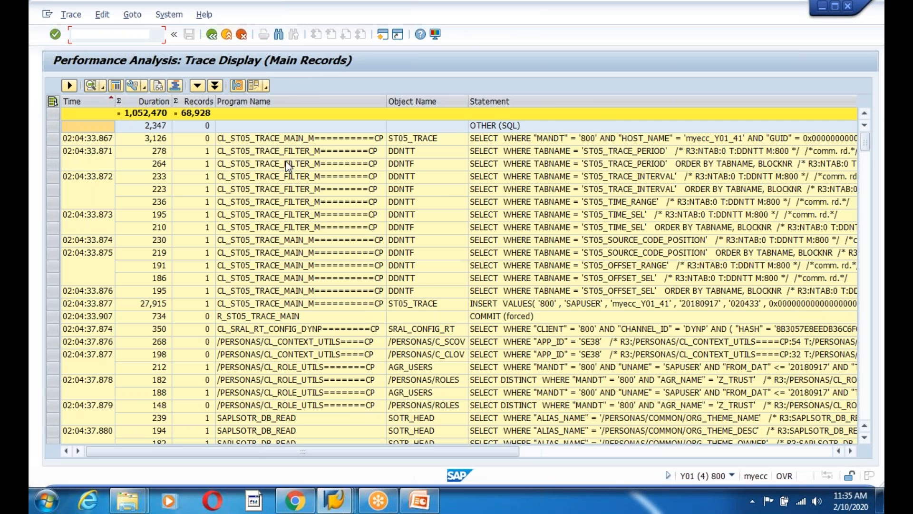
pyautogui.scroll(-1, 423, 326)
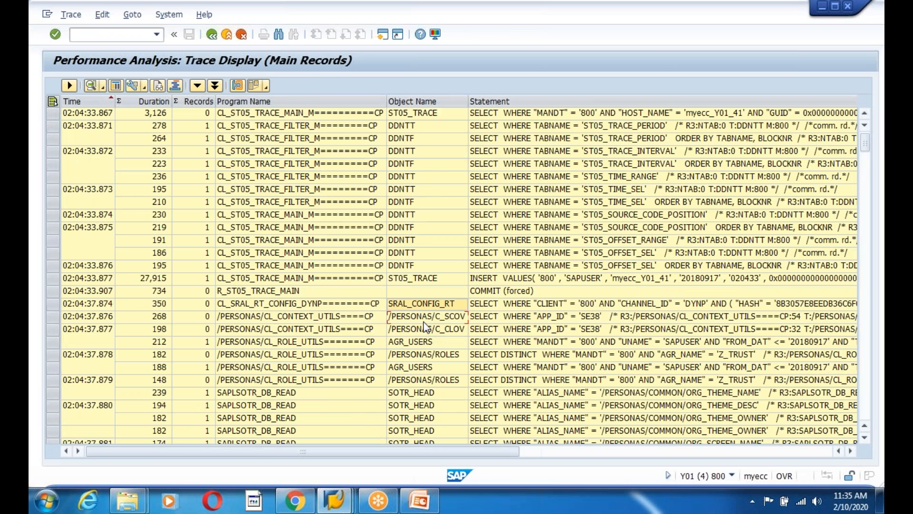
pyautogui.scroll(-10, 424, 321)
pyautogui.scroll(1, 429, 312)
pyautogui.scroll(2, 430, 313)
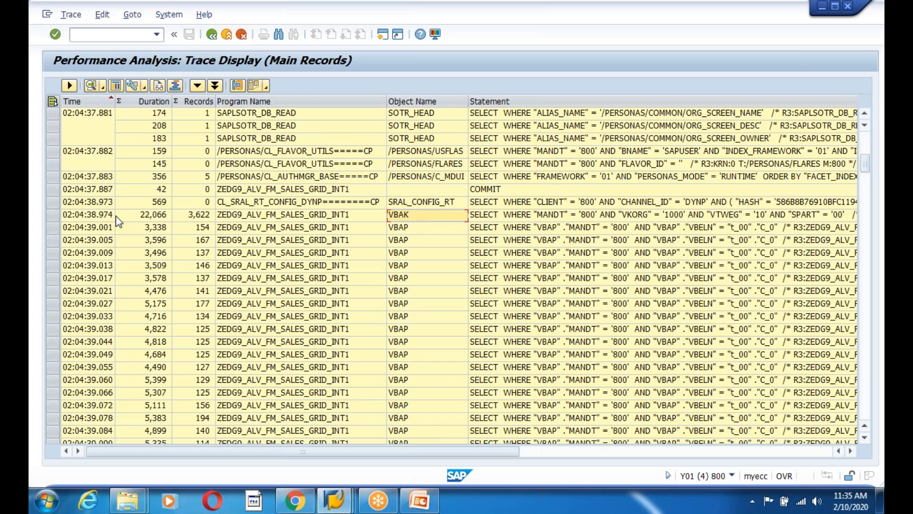
pyautogui.click(144, 219)
pyautogui.click(399, 228)
pyautogui.click(150, 230)
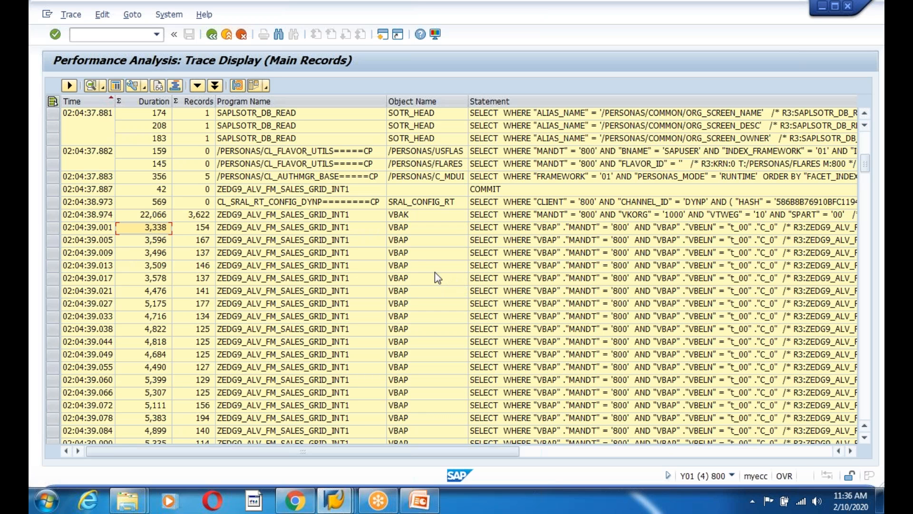
pyautogui.click(403, 279)
pyautogui.moveTo(404, 281); pyautogui.dragTo(413, 395)
pyautogui.moveTo(414, 312); pyautogui.dragTo(420, 418)
pyautogui.moveTo(413, 291); pyautogui.dragTo(411, 394)
pyautogui.moveTo(410, 313); pyautogui.dragTo(412, 409)
pyautogui.click(417, 282)
pyautogui.moveTo(417, 282); pyautogui.dragTo(415, 380)
pyautogui.click(407, 228)
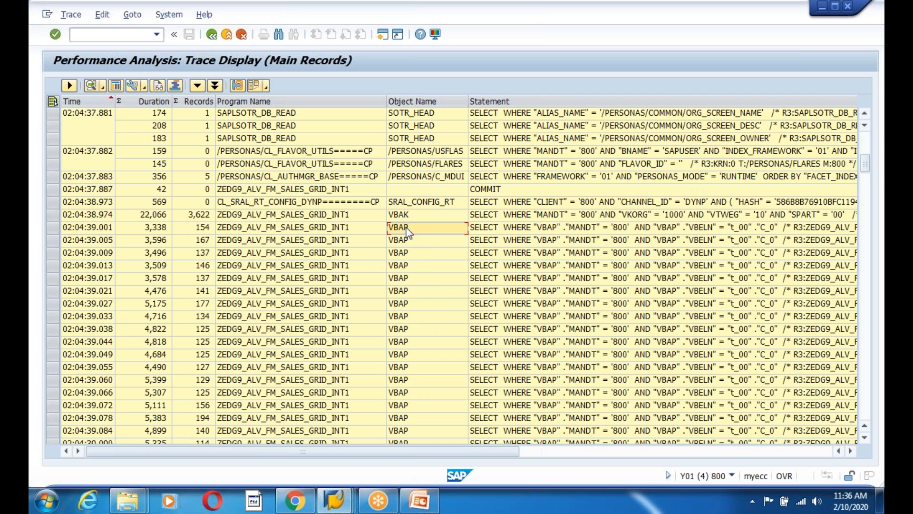
pyautogui.click(404, 254)
pyautogui.moveTo(403, 283); pyautogui.dragTo(403, 351)
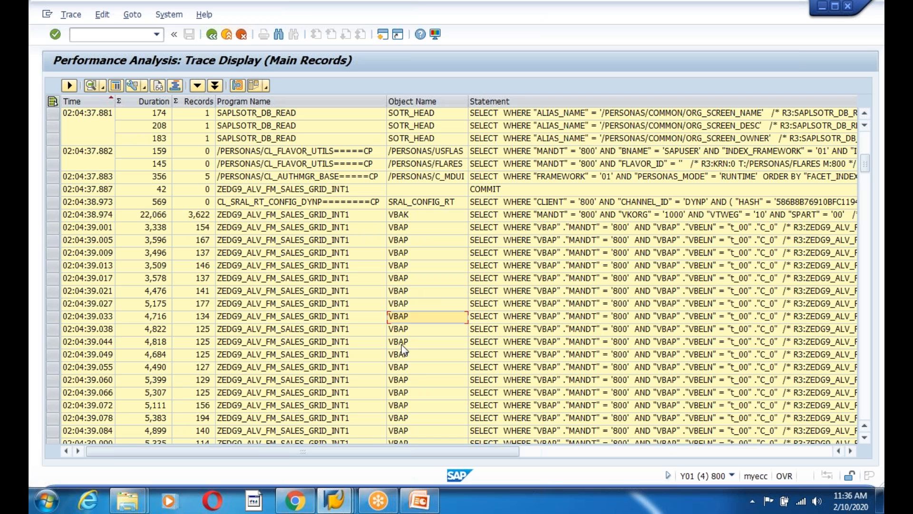
pyautogui.scroll(-1, 408, 337)
pyautogui.scroll(-20, 408, 341)
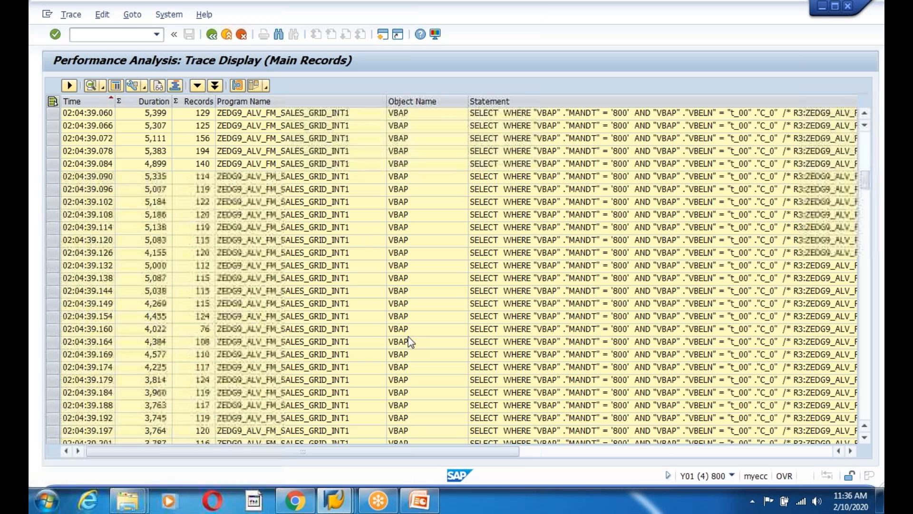
pyautogui.scroll(-3, 410, 340)
pyautogui.scroll(8, 409, 341)
pyautogui.click(405, 380)
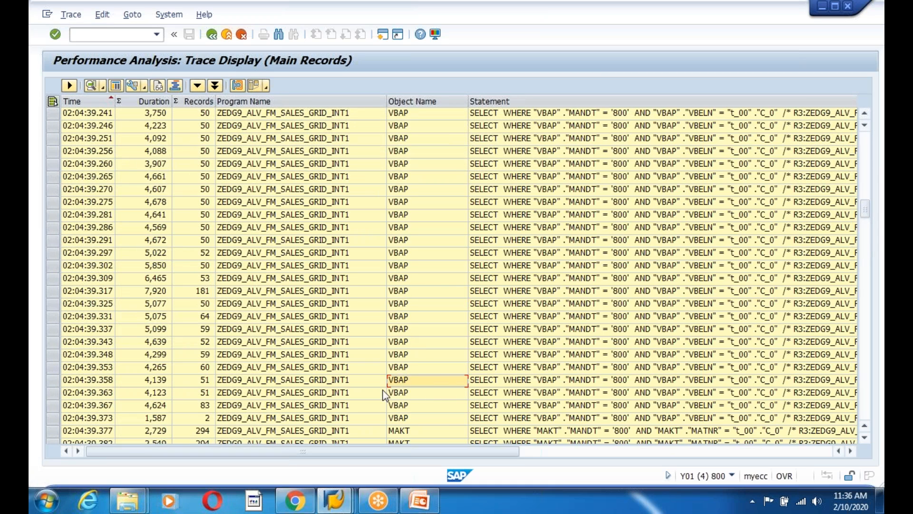
pyautogui.click(402, 392)
pyautogui.click(402, 404)
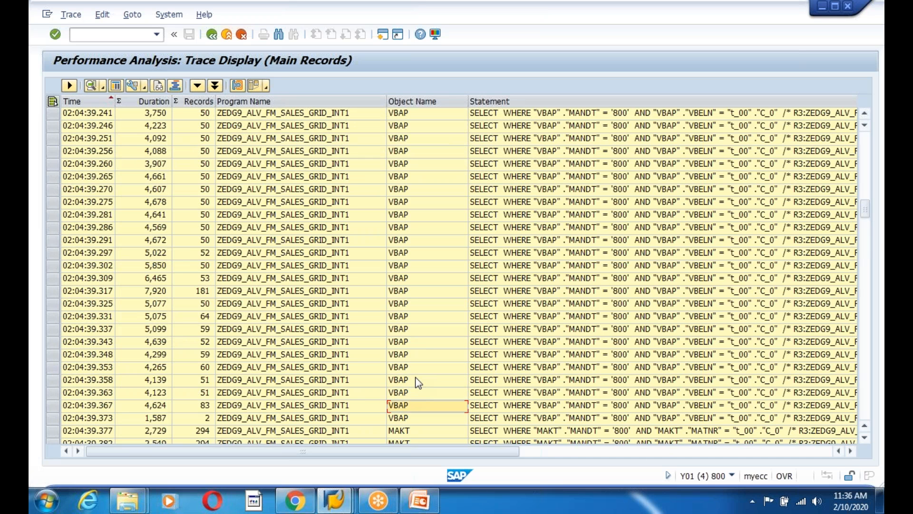
pyautogui.click(403, 417)
pyautogui.scroll(-4, 404, 409)
pyautogui.click(405, 279)
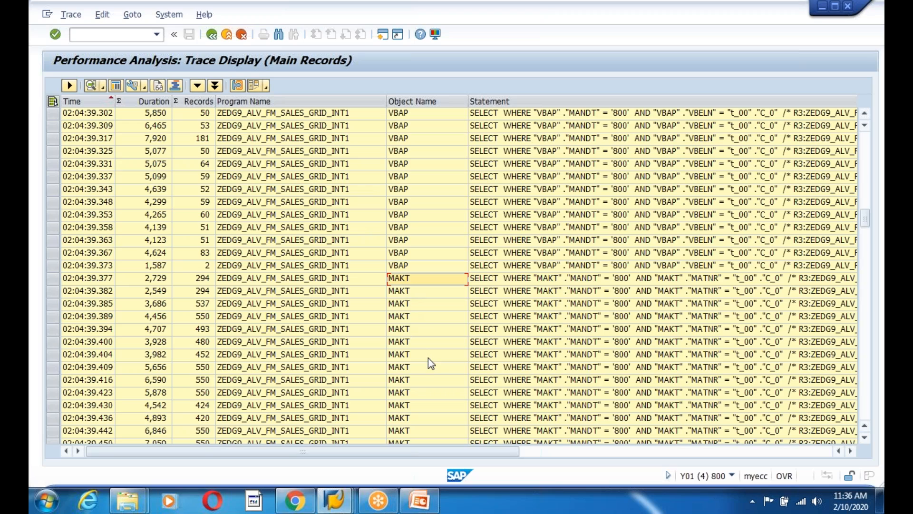
pyautogui.scroll(20, 428, 358)
pyautogui.scroll(-6, 432, 364)
pyautogui.click(548, 180)
pyautogui.click(416, 192)
pyautogui.press('Right')
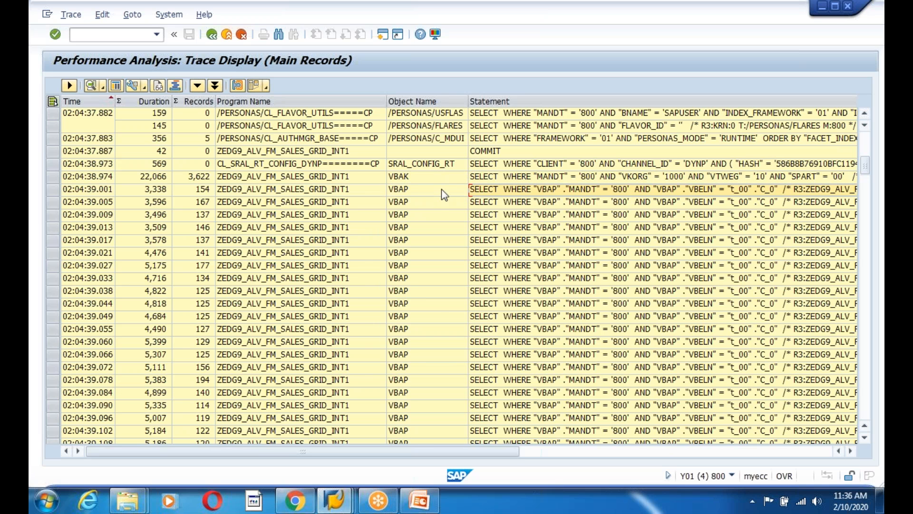
pyautogui.click(414, 181)
pyautogui.moveTo(414, 445); pyautogui.dragTo(414, 502)
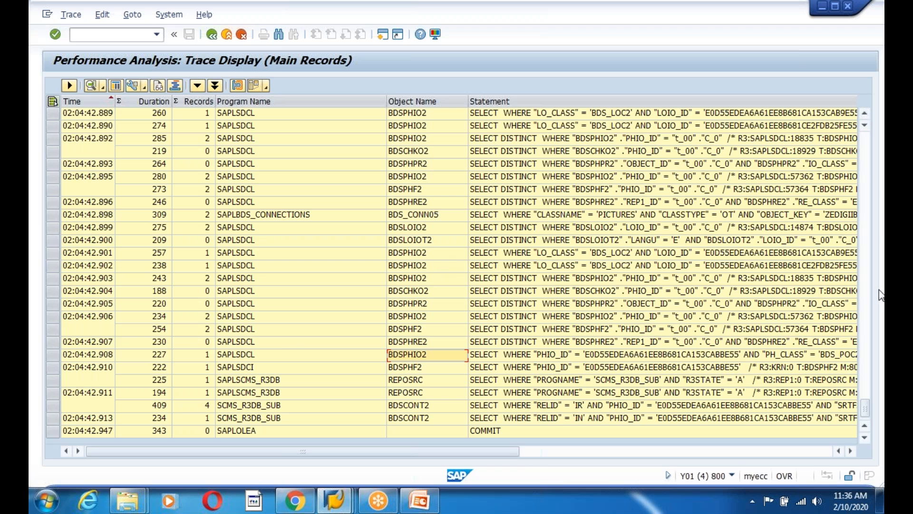
pyautogui.click(334, 499)
pyautogui.click(784, 426)
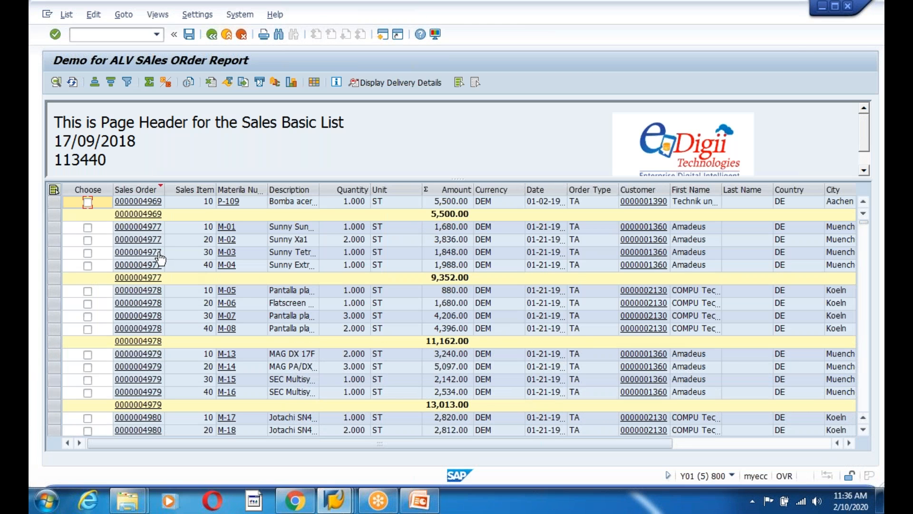
pyautogui.click(146, 230)
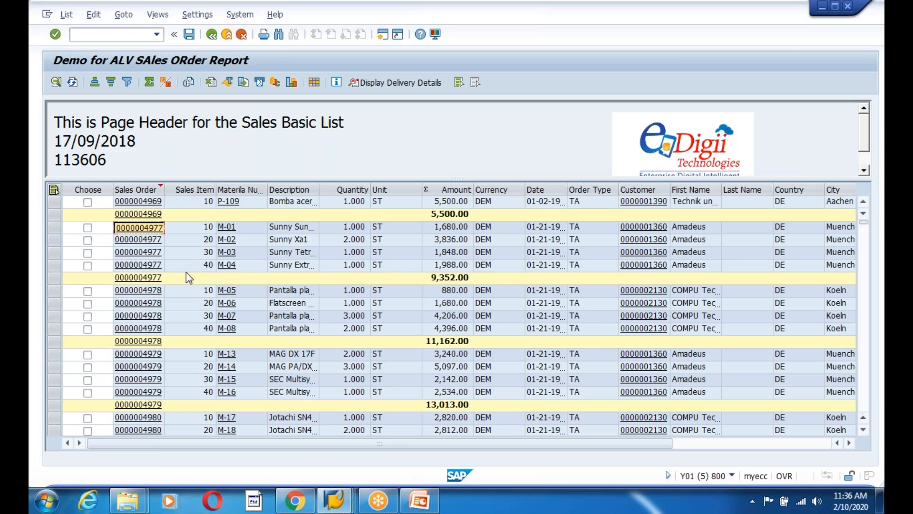
pyautogui.hotkey('alt', 'Tab')
pyautogui.moveTo(865, 177); pyautogui.dragTo(865, 138)
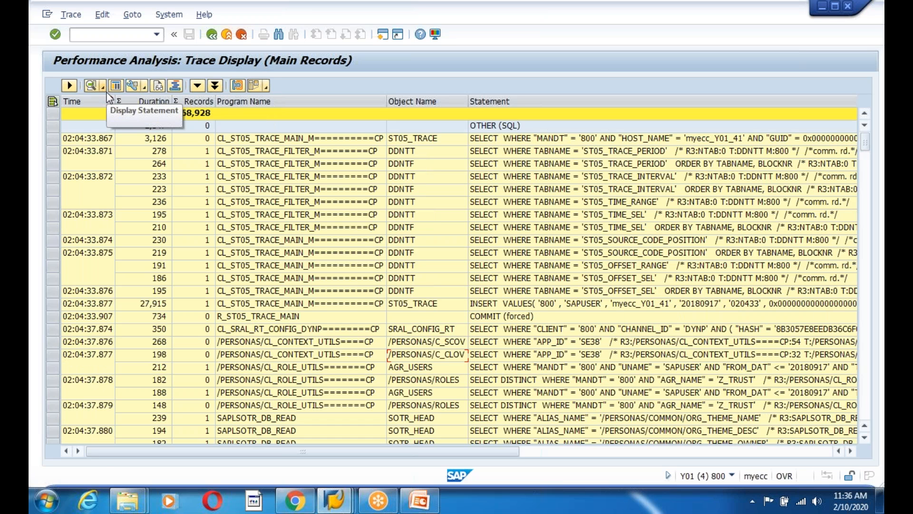
pyautogui.click(90, 85)
pyautogui.click(348, 142)
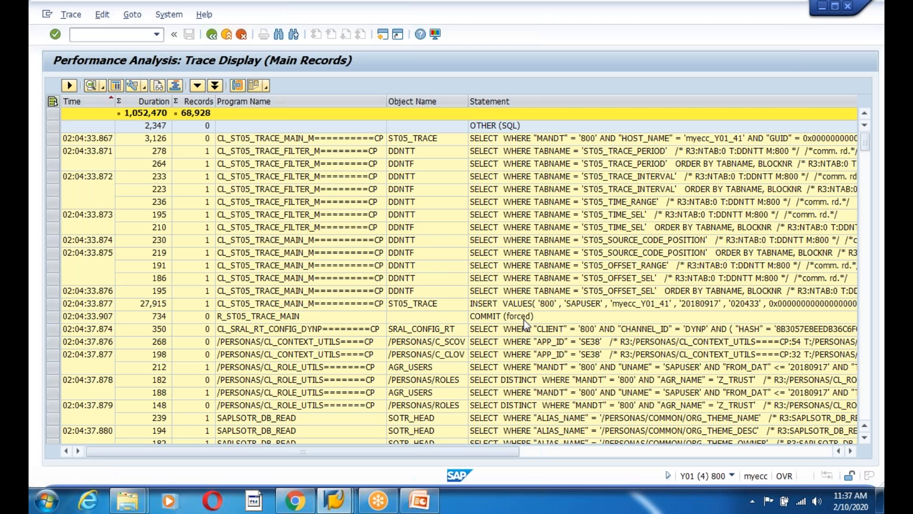
pyautogui.scroll(-4, 525, 325)
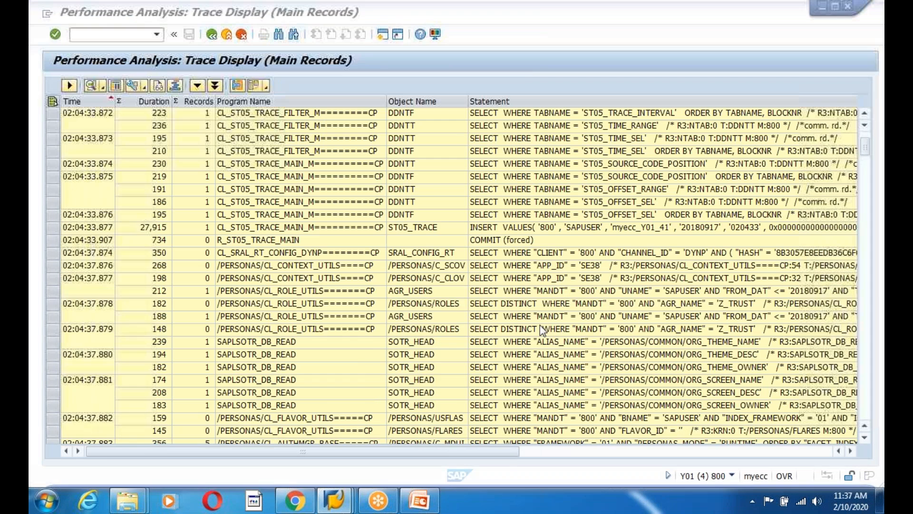
pyautogui.moveTo(865, 147); pyautogui.dragTo(866, 98)
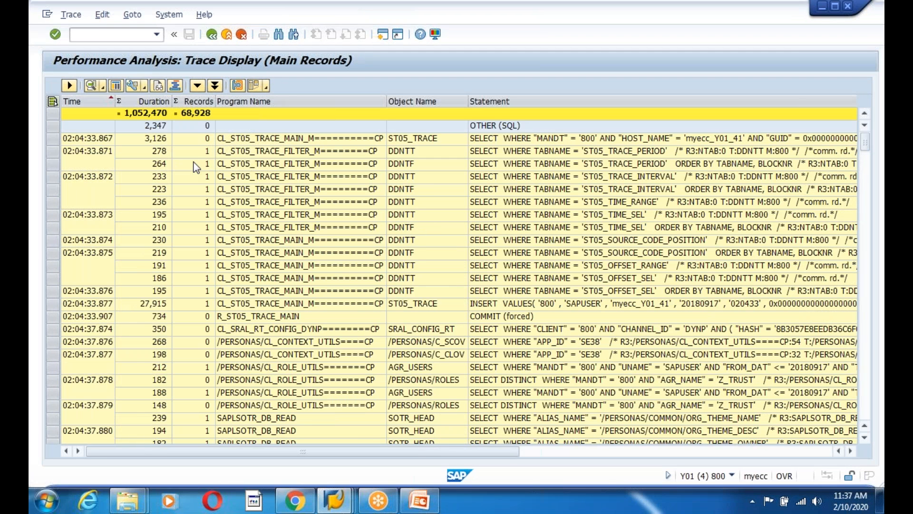
# Search the trace list for 1000
pyautogui.hotkey('ctrl', 'f')
pyautogui.write('1000')
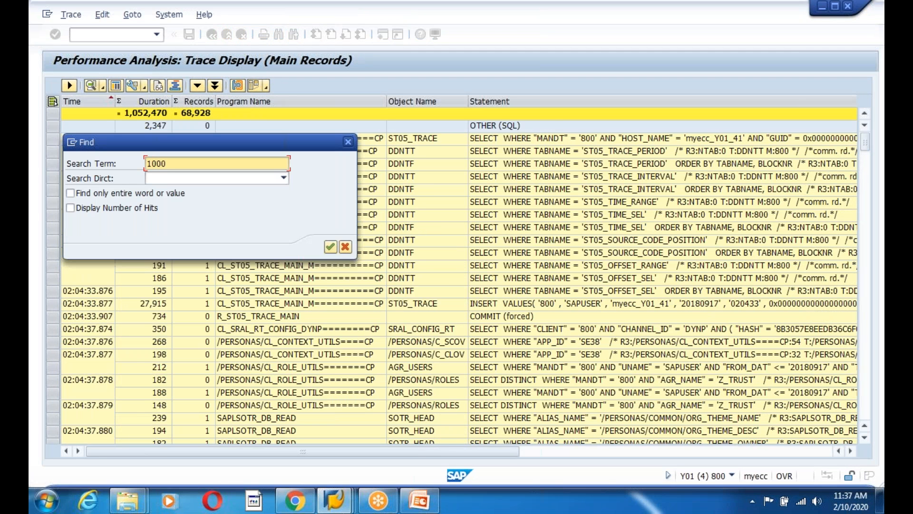
pyautogui.press('Return')
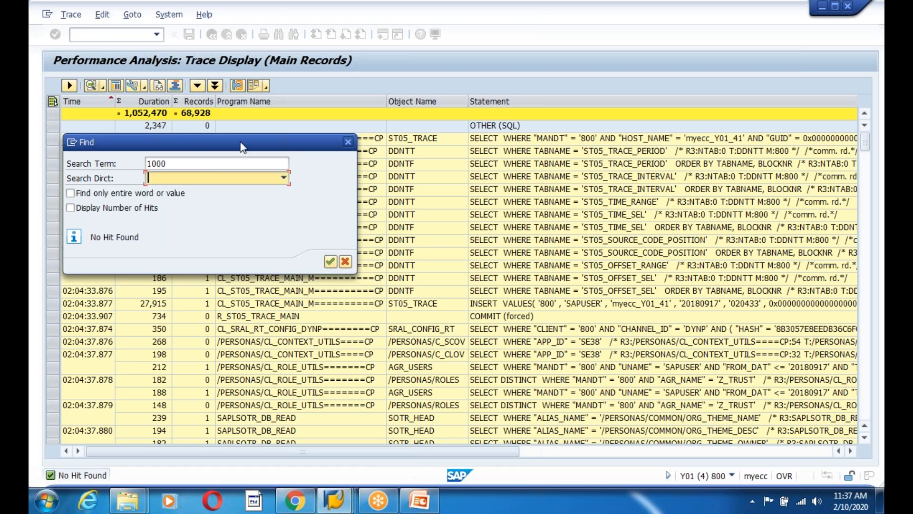
pyautogui.moveTo(242, 145); pyautogui.dragTo(301, 284)
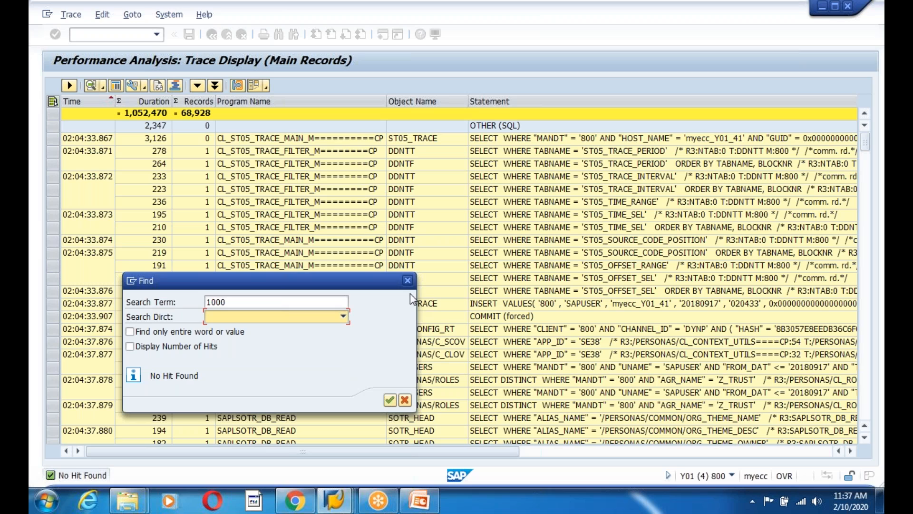
pyautogui.click(408, 281)
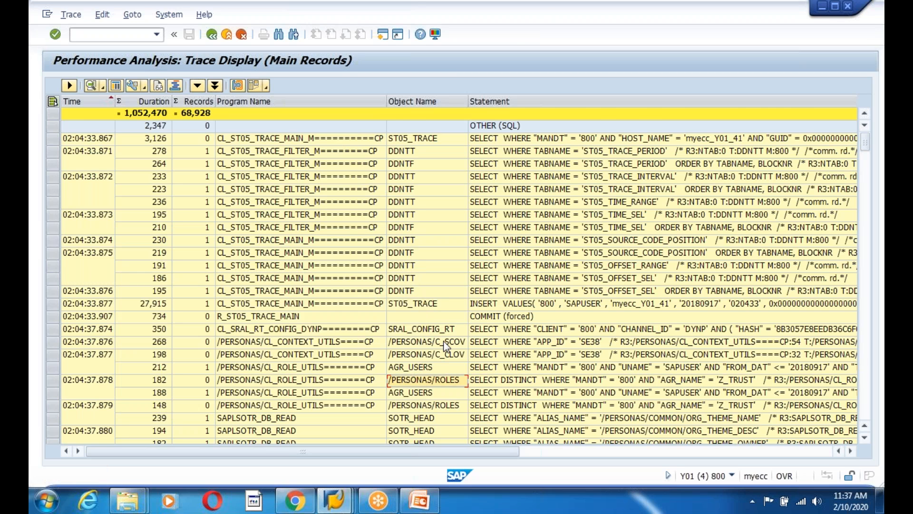
# Open the VBAK SELECT trace record and mark its variable values 10 and 00
pyautogui.scroll(-8, 445, 344)
pyautogui.click(398, 253)
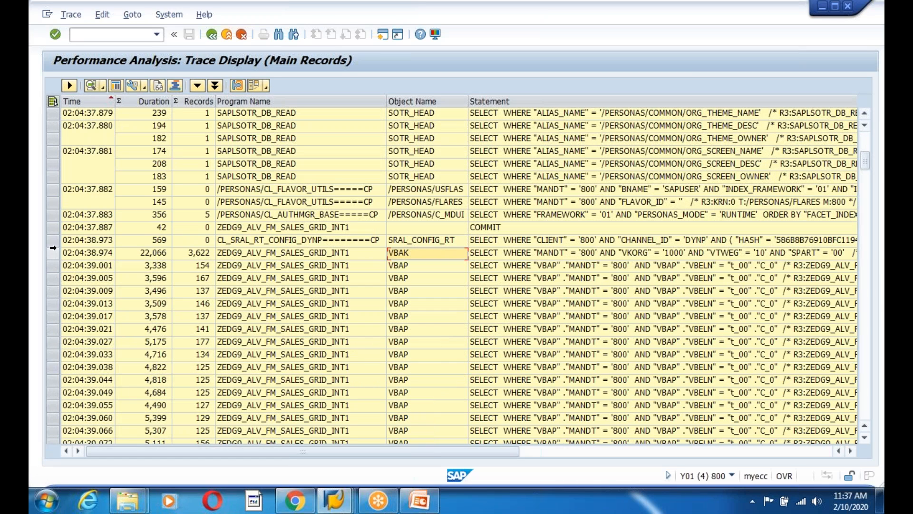
pyautogui.click(53, 248)
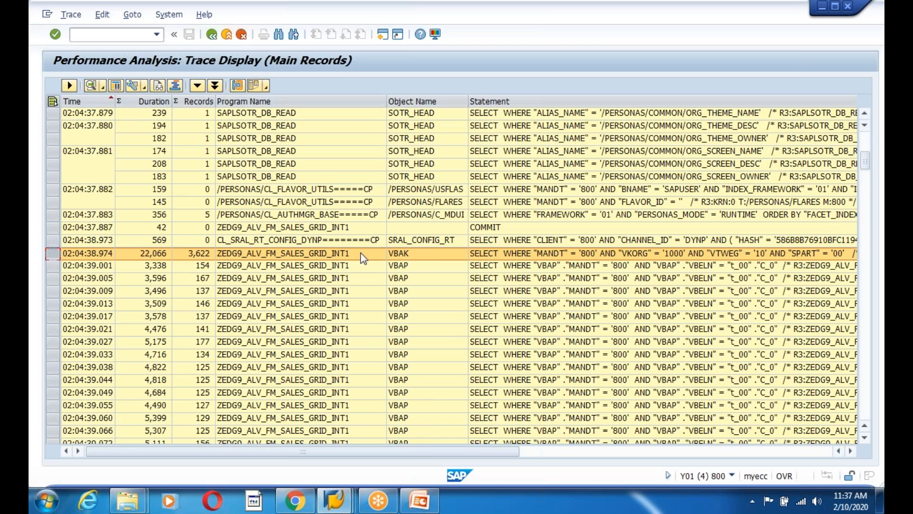
pyautogui.click(517, 258)
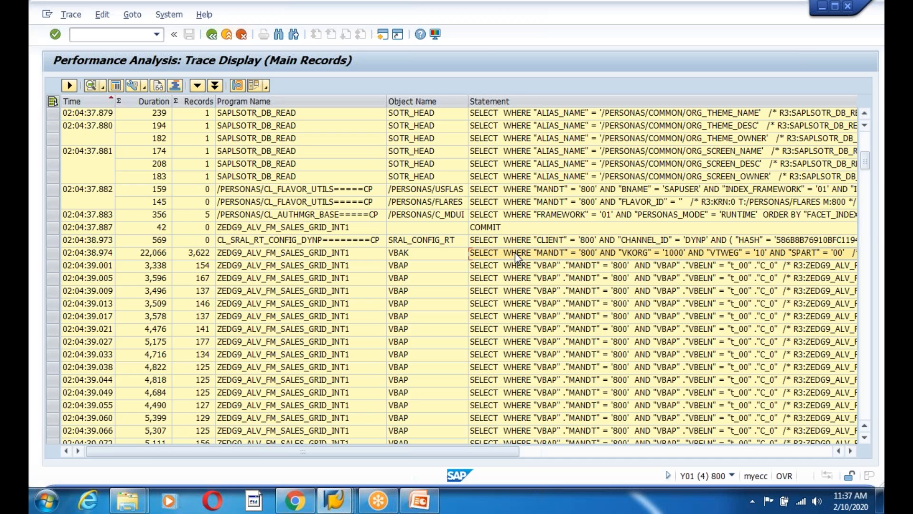
pyautogui.doubleClick(518, 258)
pyautogui.click(153, 287)
pyautogui.moveTo(147, 297); pyautogui.dragTo(182, 299)
pyautogui.click(147, 296)
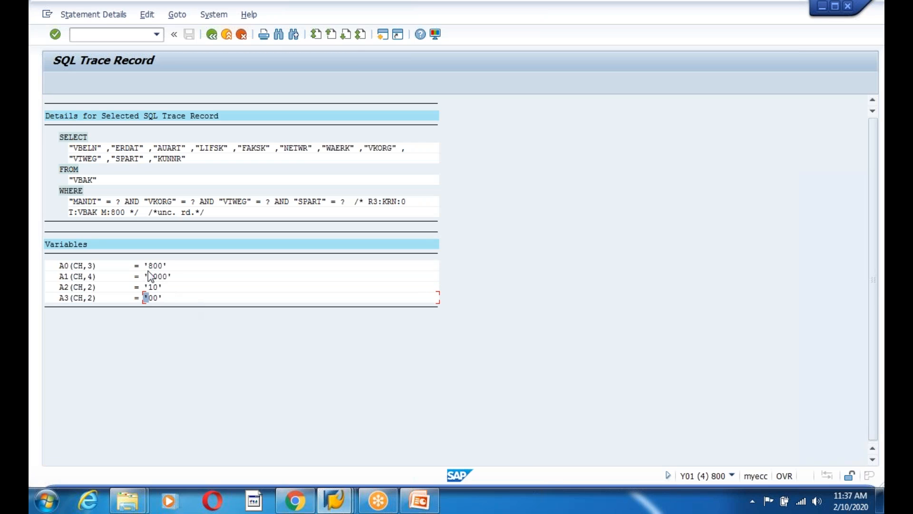
# Mark all four variable values and the VBAK table, then switch to the sales order report window
pyautogui.moveTo(142, 266); pyautogui.dragTo(189, 316)
pyautogui.moveTo(69, 179); pyautogui.dragTo(148, 184)
pyautogui.click(335, 500)
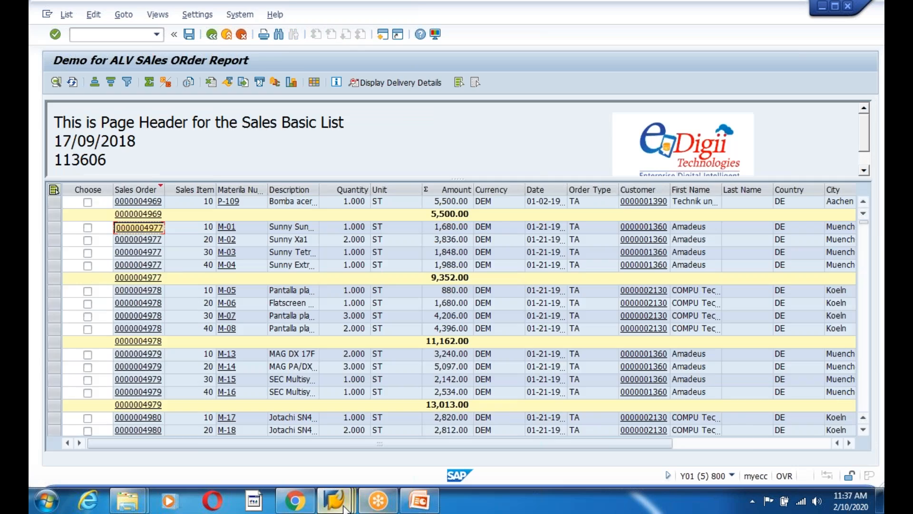
# Return to the ST05 start screen and activate the SQL trace again
pyautogui.moveTo(343, 508)
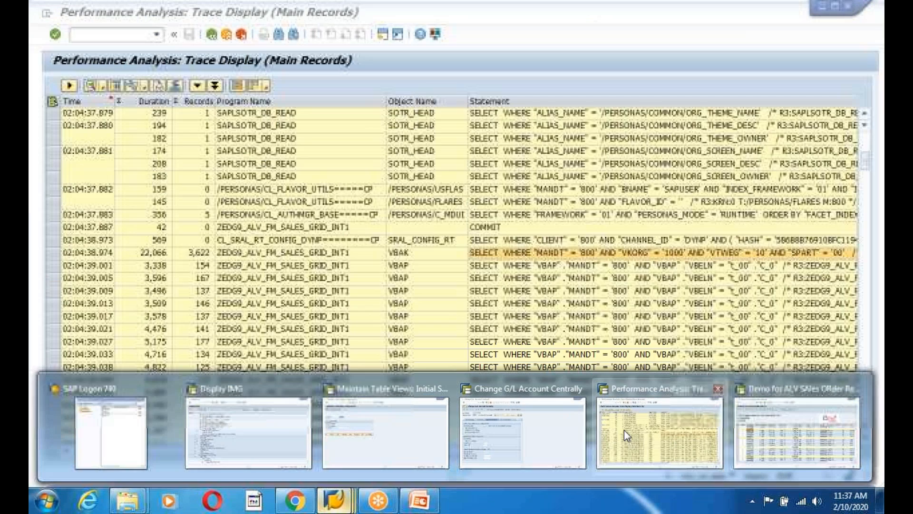
pyautogui.click(624, 429)
pyautogui.click(212, 35)
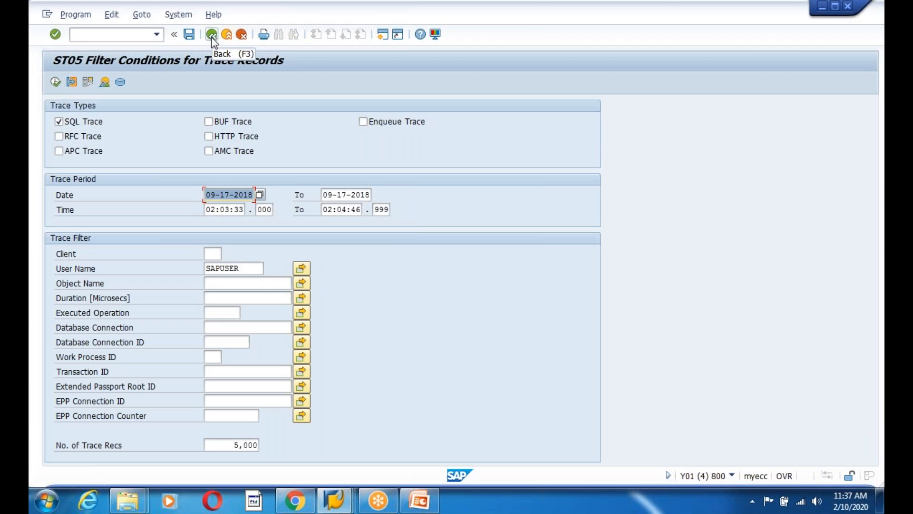
pyautogui.click(212, 36)
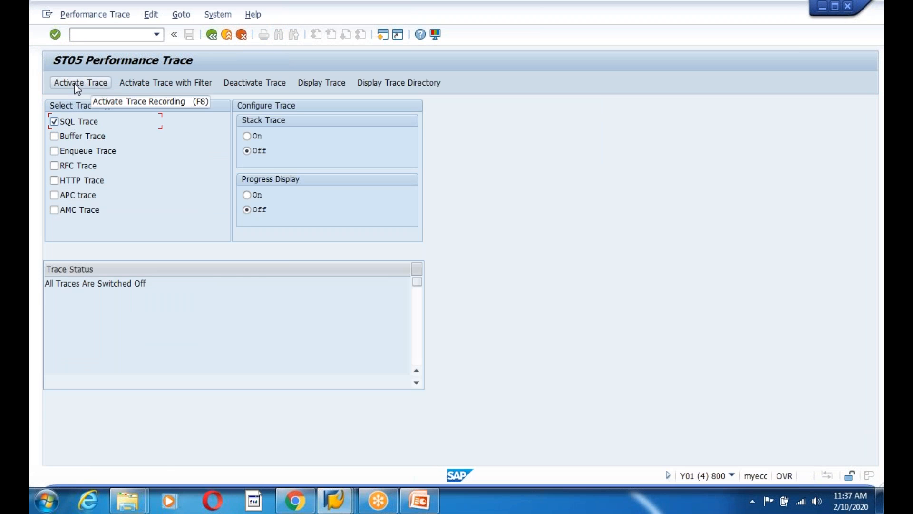
pyautogui.click(75, 83)
pyautogui.click(335, 500)
pyautogui.click(497, 429)
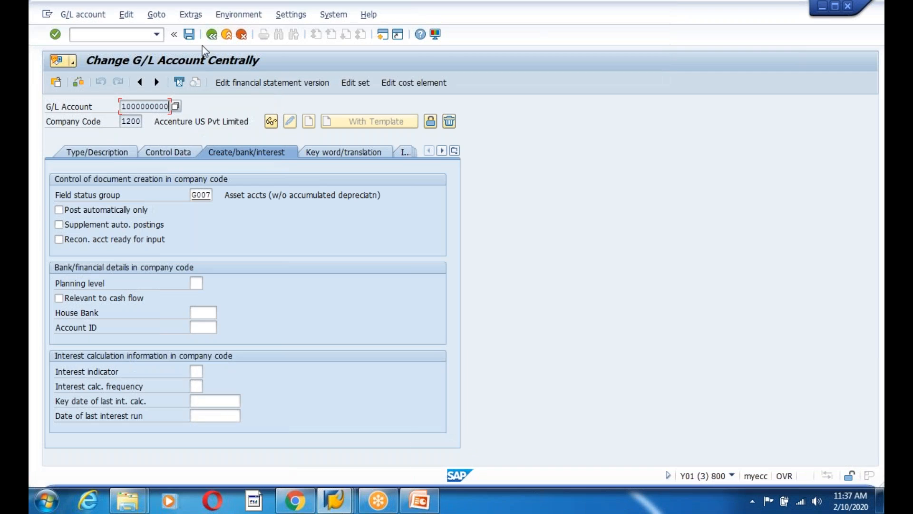
pyautogui.click(211, 35)
pyautogui.write('fs00')
pyautogui.press('Return')
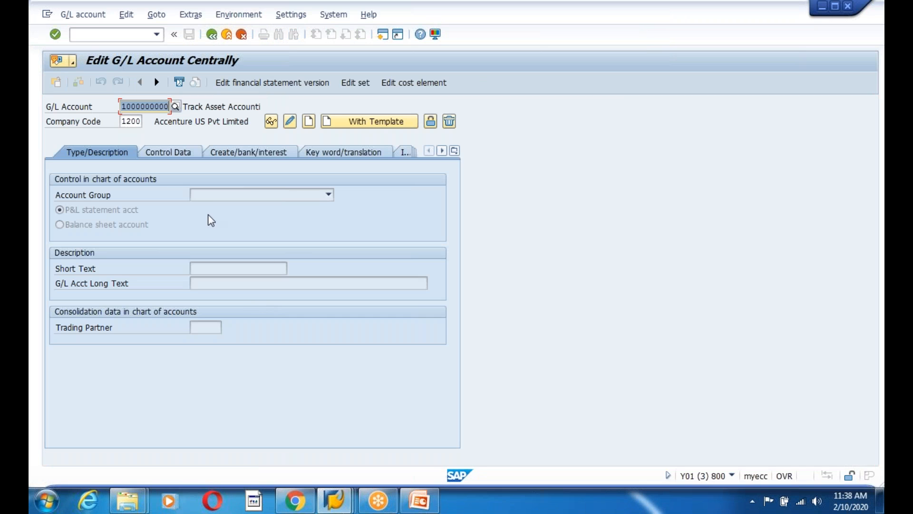
pyautogui.click(271, 121)
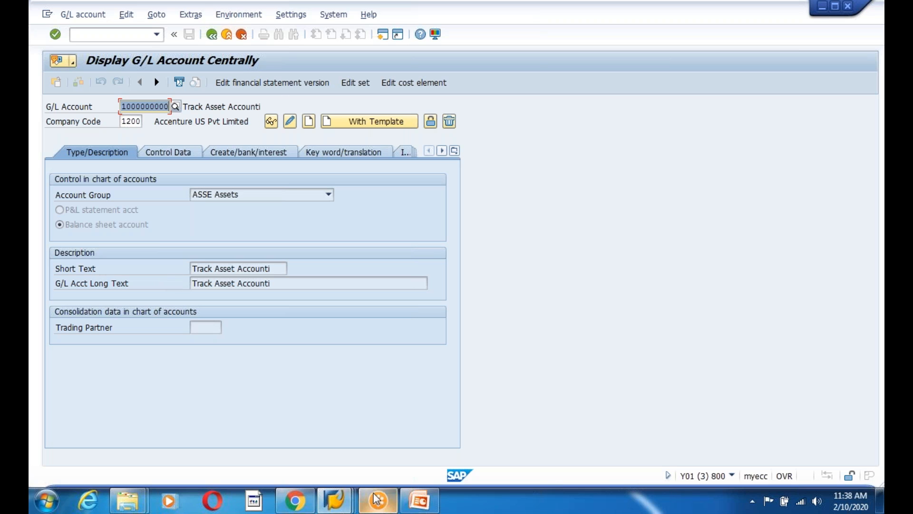
# Deactivate the SQL trace in ST05 and list the recorded statements
pyautogui.click(335, 500)
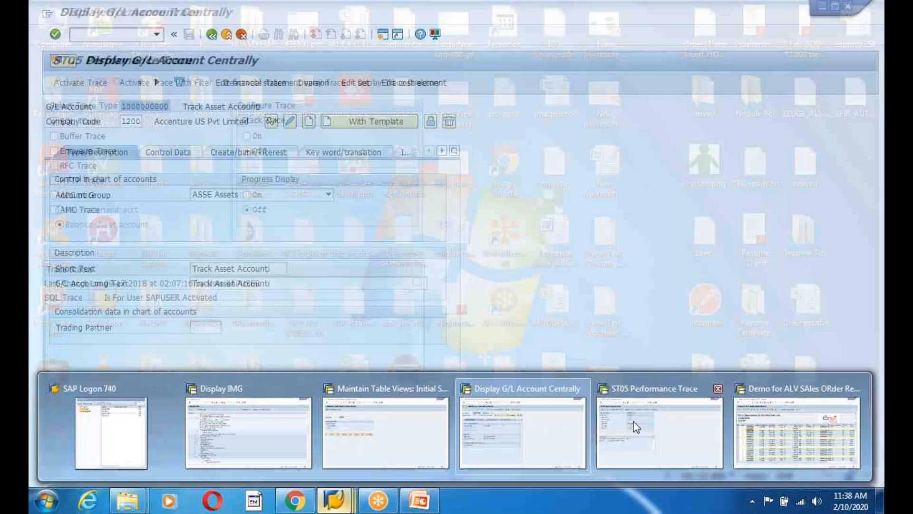
pyautogui.click(637, 427)
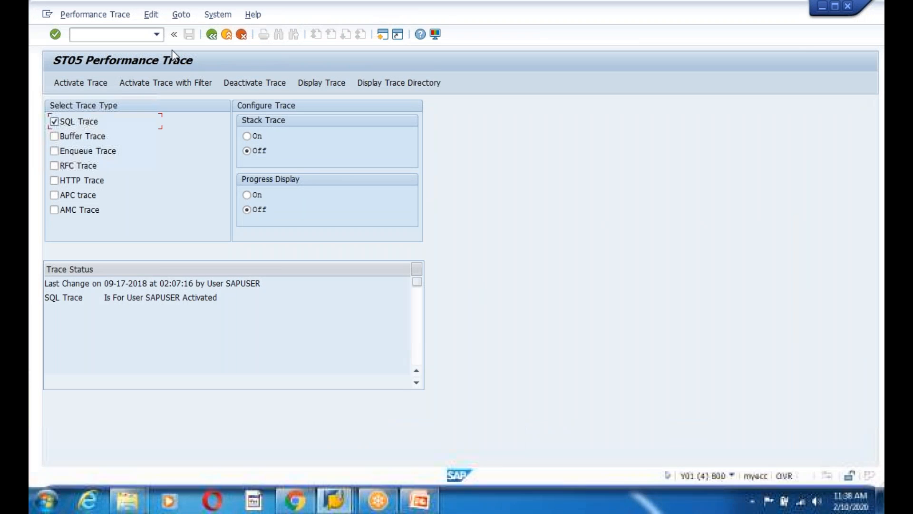
pyautogui.click(254, 82)
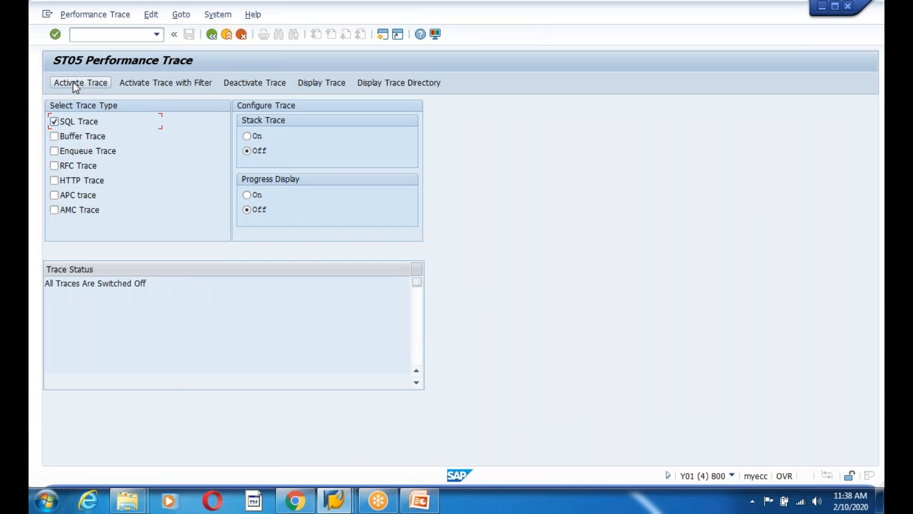
pyautogui.click(320, 83)
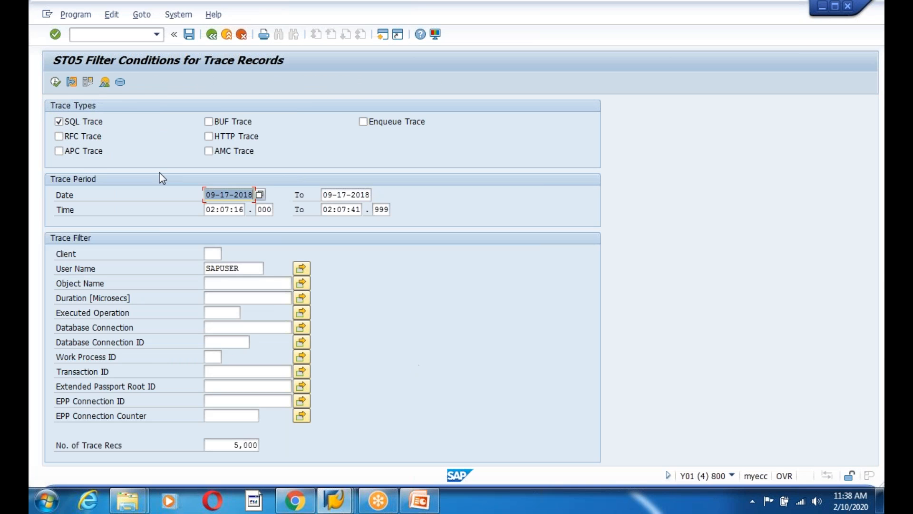
pyautogui.click(56, 81)
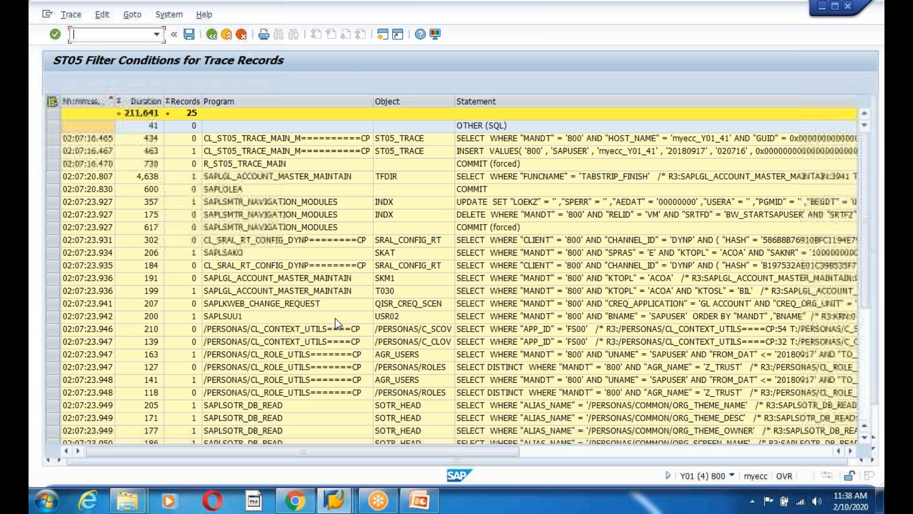
# Scroll the trace list and point out the SOTR_HEAD, T030, SKAT and SKAS reads
pyautogui.scroll(-3, 414, 347)
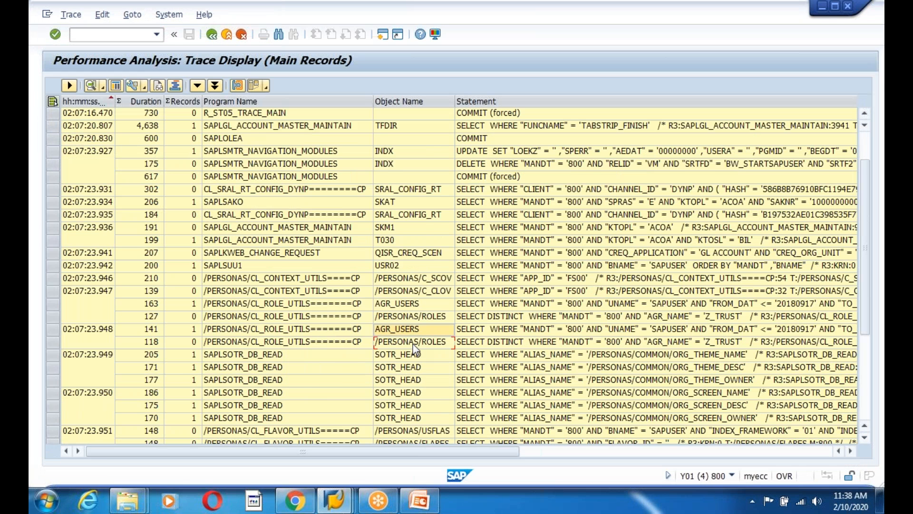
pyautogui.click(402, 354)
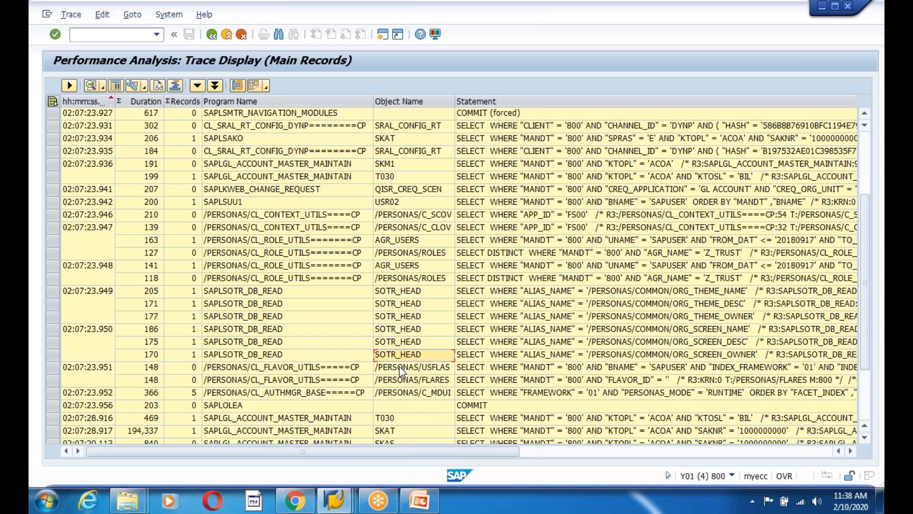
pyautogui.scroll(-1, 410, 398)
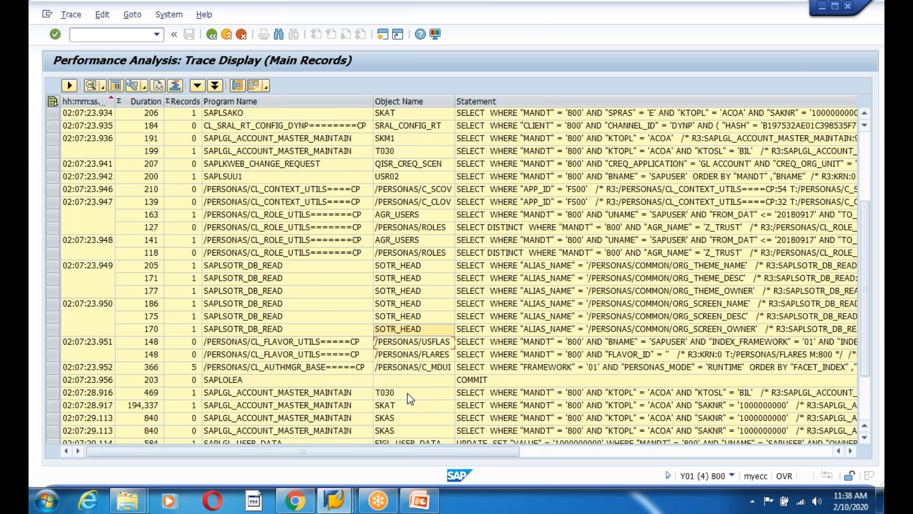
pyautogui.scroll(-2, 410, 399)
pyautogui.click(398, 331)
pyautogui.click(397, 343)
pyautogui.click(396, 332)
pyautogui.click(399, 355)
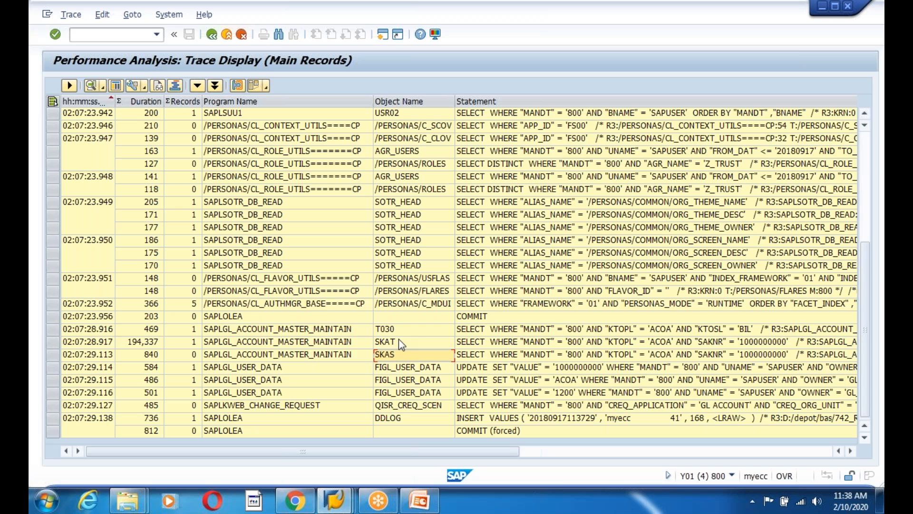
# Point out other tables read, including /PERSONAS/ROLES, T030, SKAT and SKAS
pyautogui.click(396, 216)
pyautogui.click(399, 265)
pyautogui.click(402, 302)
pyautogui.click(405, 254)
pyautogui.click(406, 194)
pyautogui.click(408, 192)
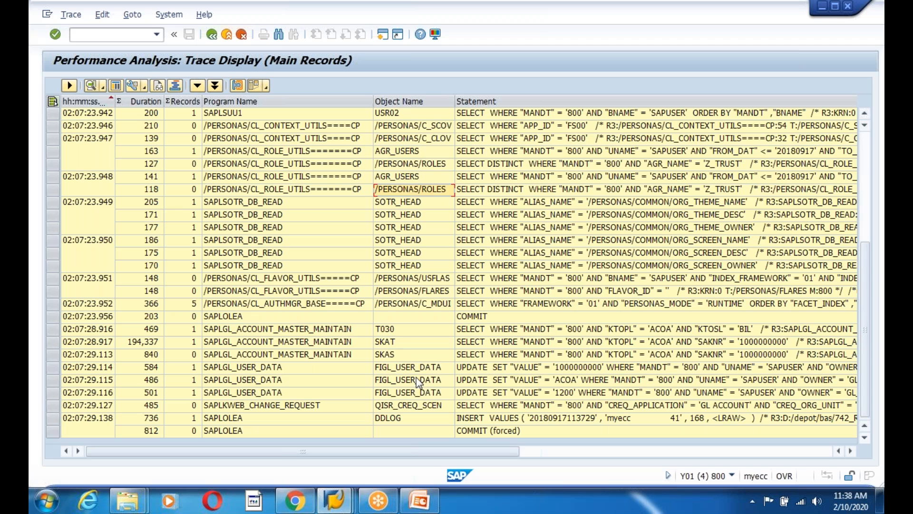
pyautogui.click(398, 332)
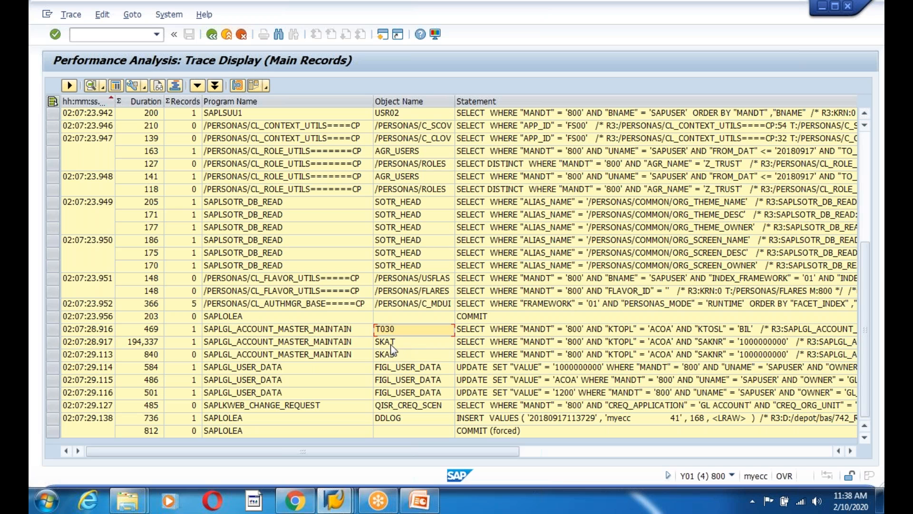
pyautogui.click(390, 345)
pyautogui.click(393, 358)
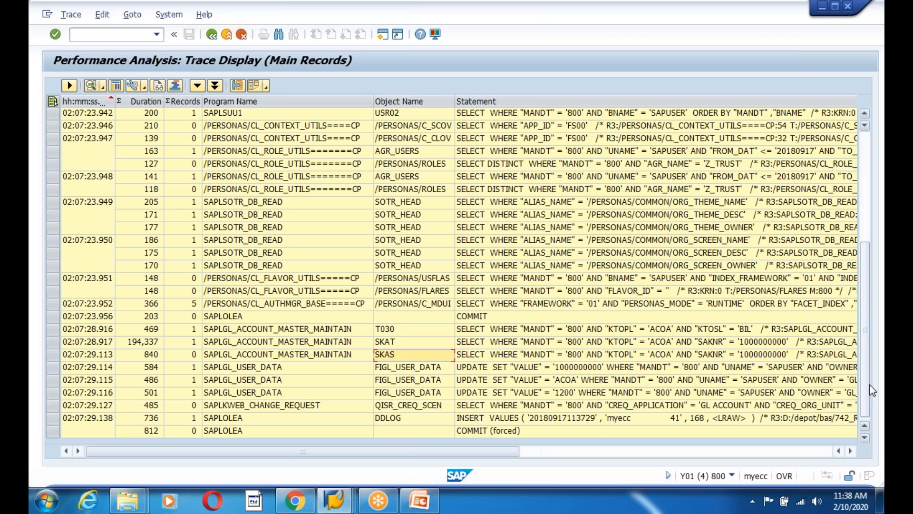
# Point out the FIGL_USER_DATA update and SKAS/SKAT reads, then open a new session
pyautogui.click(405, 368)
pyautogui.click(399, 352)
pyautogui.click(396, 343)
pyautogui.click(395, 354)
pyautogui.click(396, 343)
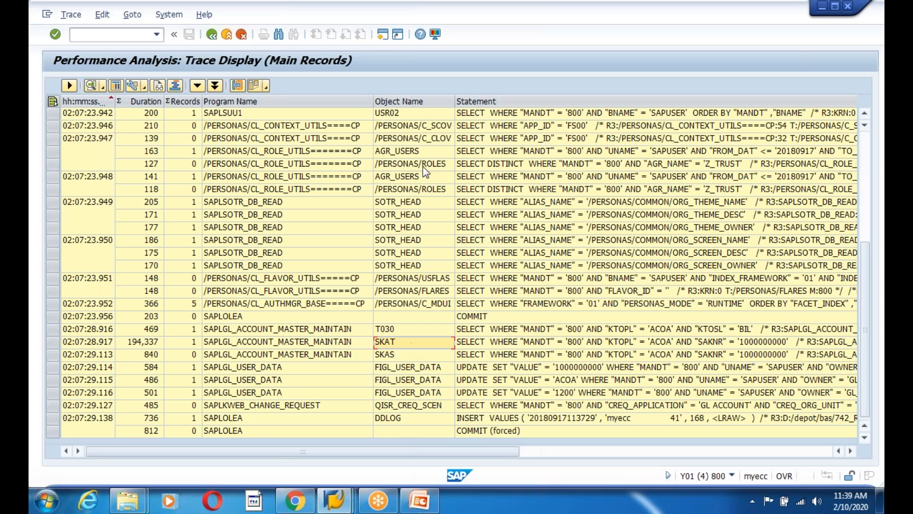
pyautogui.click(383, 38)
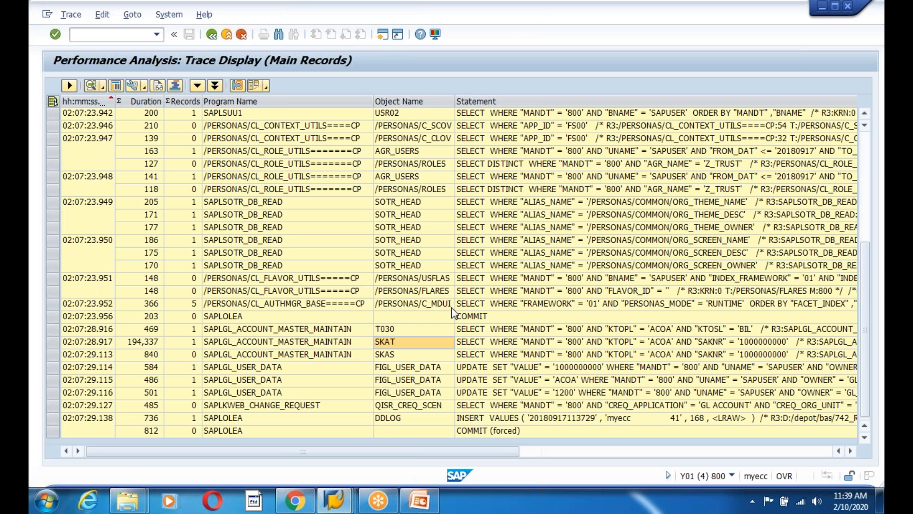
# Display table SKAT in SE11 and point out its description and SAKNR field
pyautogui.write('se11')
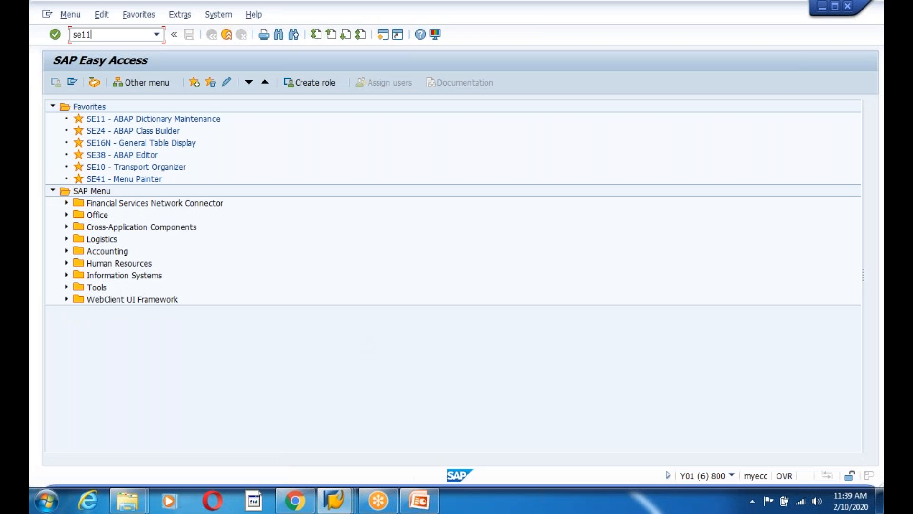
pyautogui.press('Return')
pyautogui.write('SKAT')
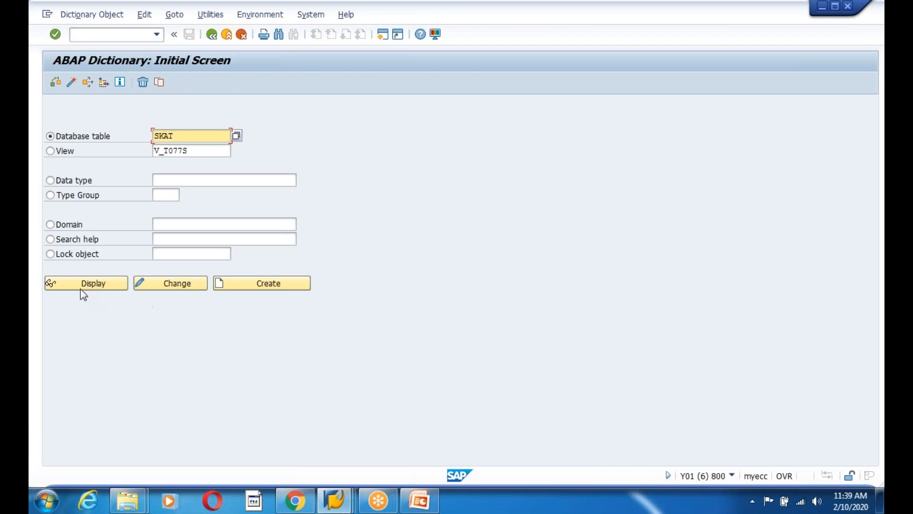
pyautogui.click(81, 288)
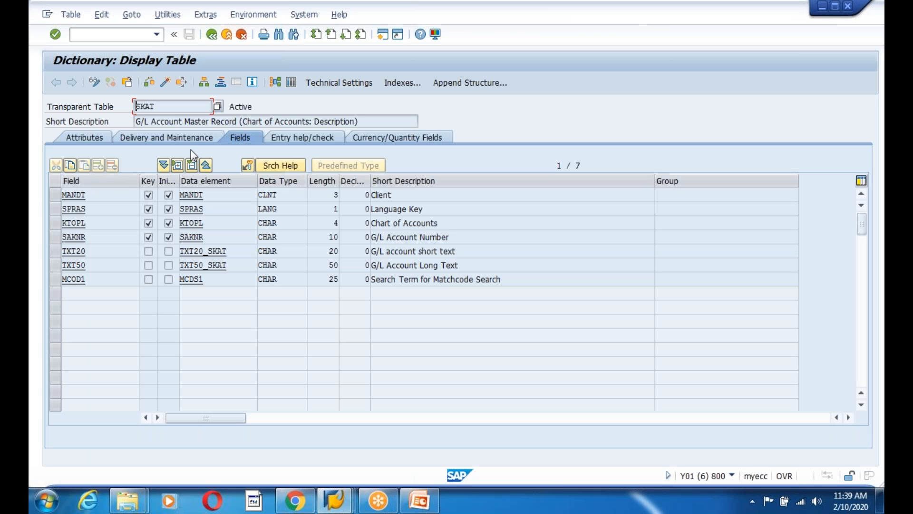
pyautogui.moveTo(363, 121); pyautogui.dragTo(104, 122)
pyautogui.click(105, 123)
pyautogui.click(85, 237)
# Open the SKAT definition from the trace list, then return to the Dictionary initial screen
pyautogui.hotkey('alt', 'Tab')
pyautogui.click(400, 367)
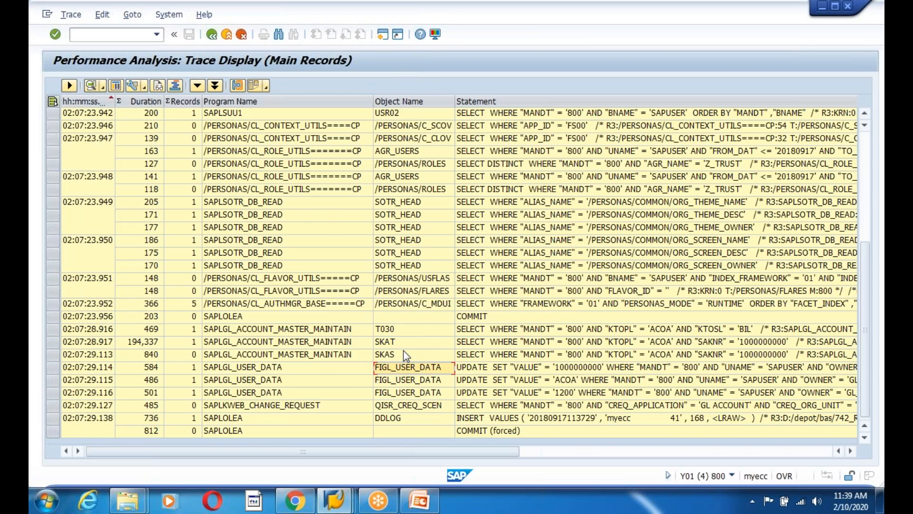
pyautogui.scroll(2, 404, 350)
pyautogui.scroll(-2, 403, 350)
pyautogui.doubleClick(393, 343)
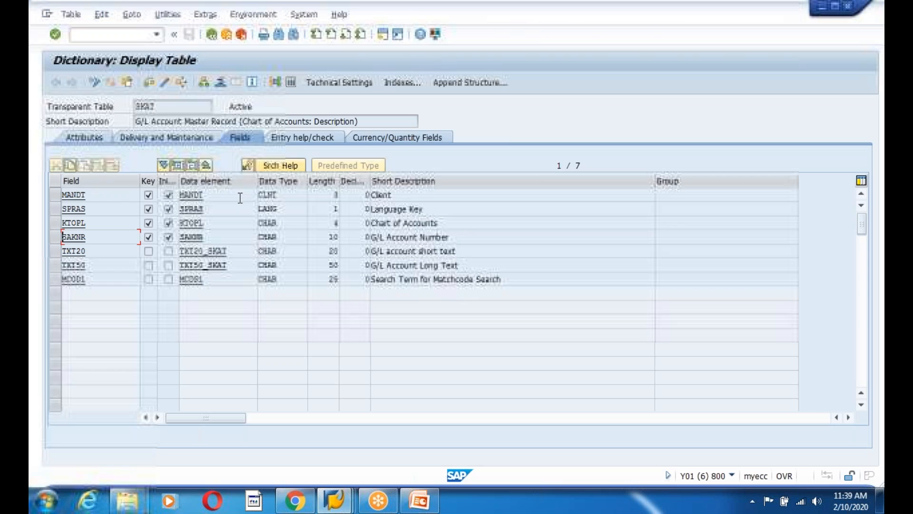
pyautogui.click(212, 34)
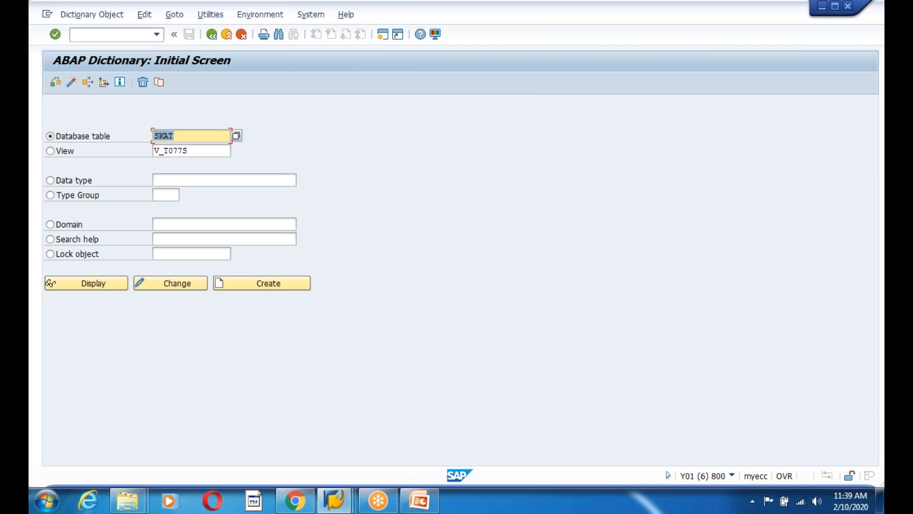
# Add a 'SKAT - G/l Account' line and a 'COA' line to the table list on slide 205
pyautogui.click(420, 501)
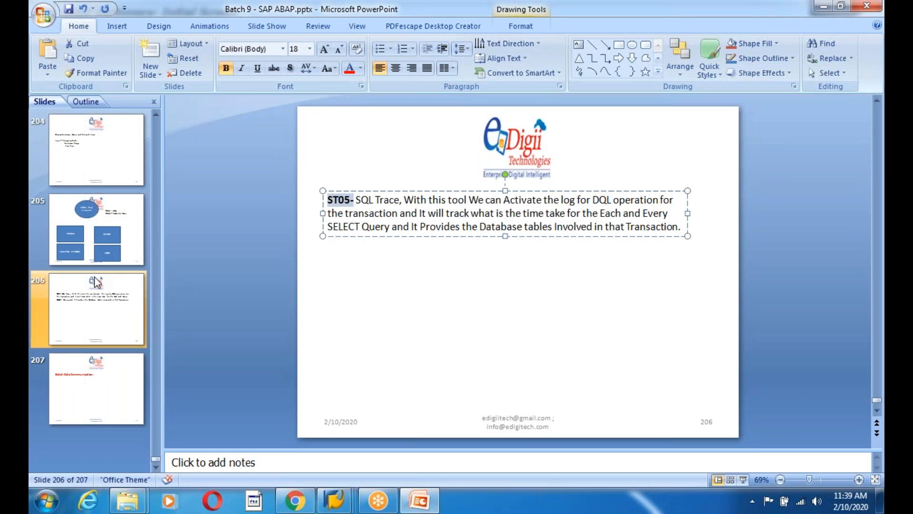
pyautogui.scroll(1, 661, 191)
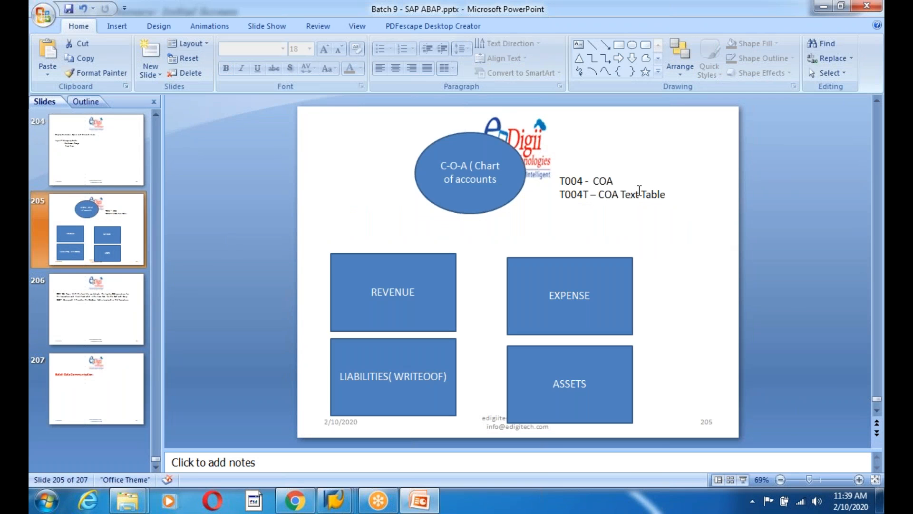
pyautogui.click(638, 194)
pyautogui.press('Return')
pyautogui.write('SKAT')
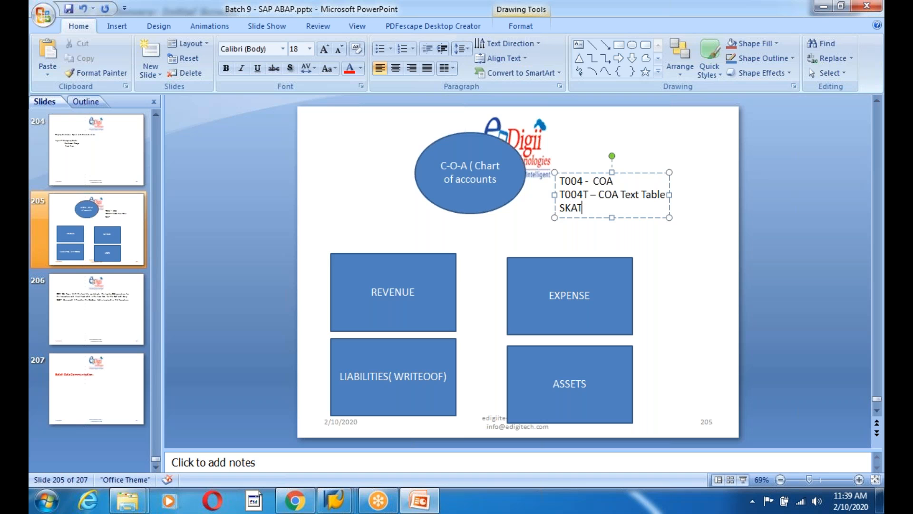
pyautogui.write(' -')
pyautogui.write('G/l Account')
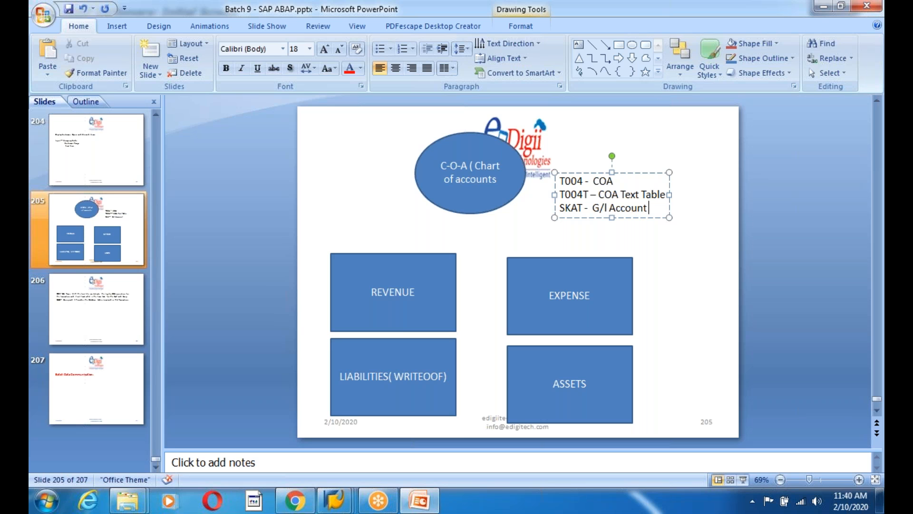
pyautogui.write(' COA')
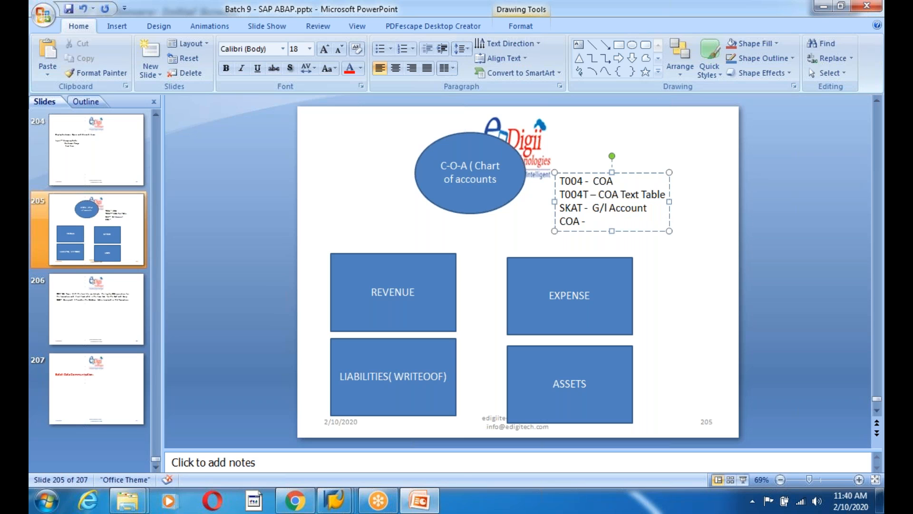
# Back in the ABAP Dictionary, change the table name to SKAS and display its definition
pyautogui.hotkey('alt', 'Tab')
pyautogui.click(195, 142)
pyautogui.press('BackSpace')
pyautogui.write('S')
pyautogui.click(93, 285)
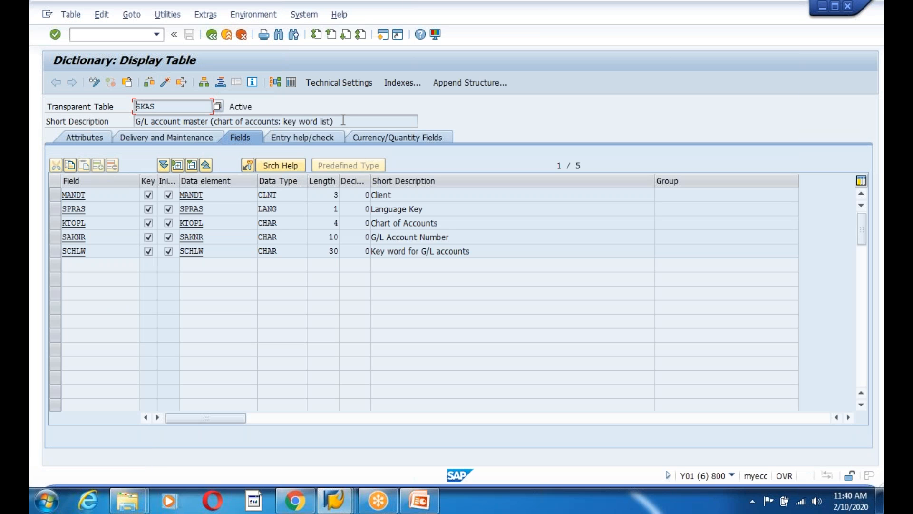
# Browse SKAS contents and query them for chart of accounts ACOA
pyautogui.moveTo(344, 122); pyautogui.dragTo(110, 121)
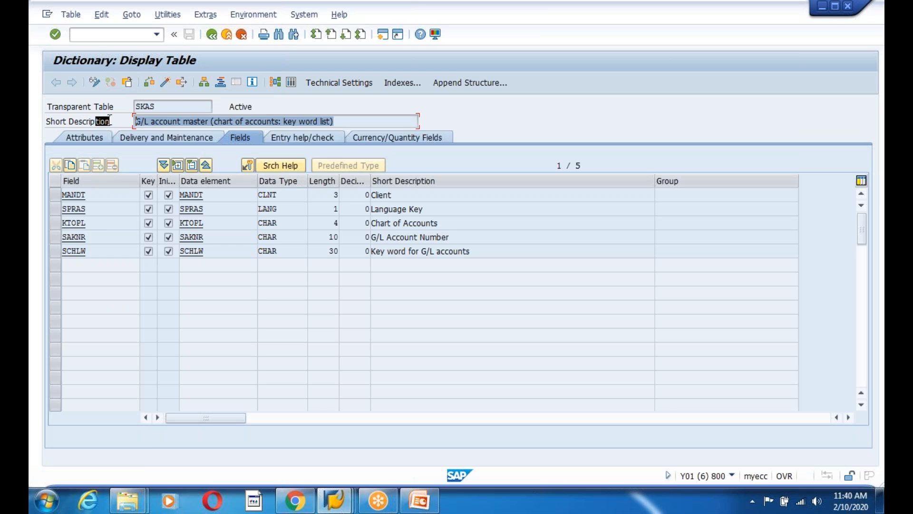
pyautogui.click(291, 82)
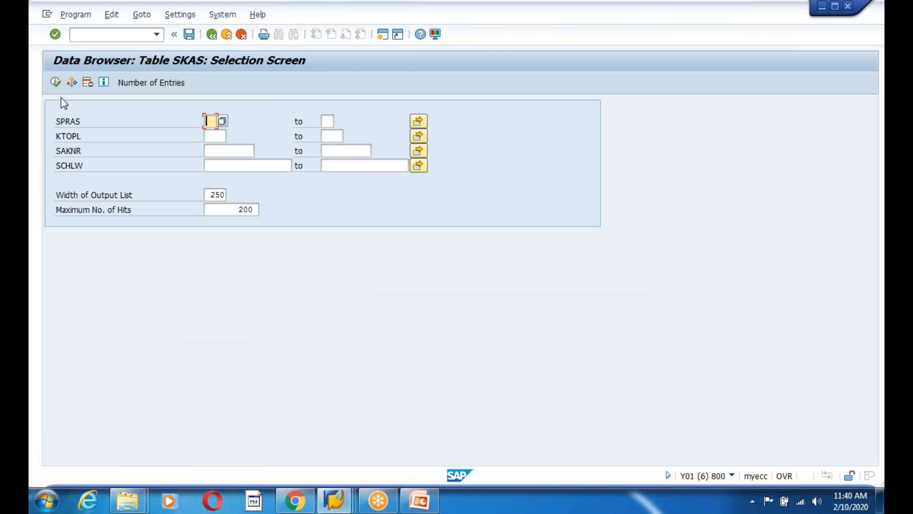
pyautogui.press('F8')
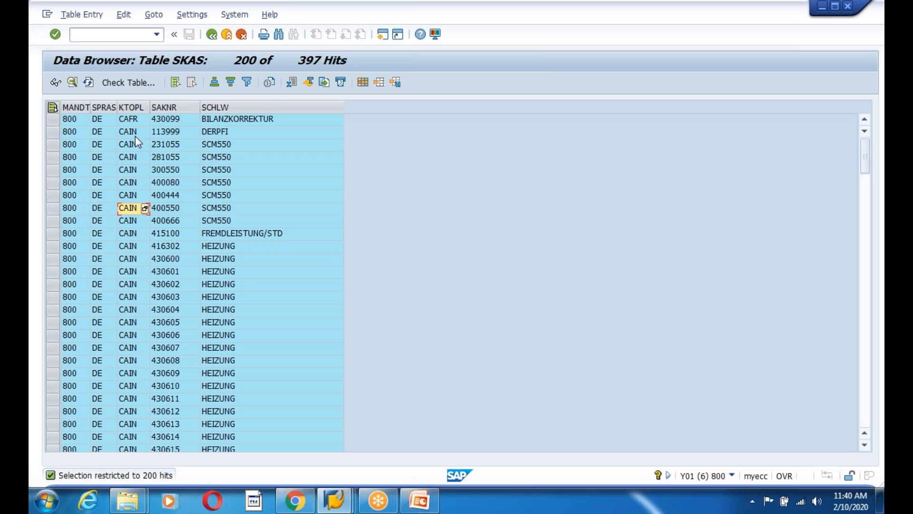
pyautogui.click(212, 34)
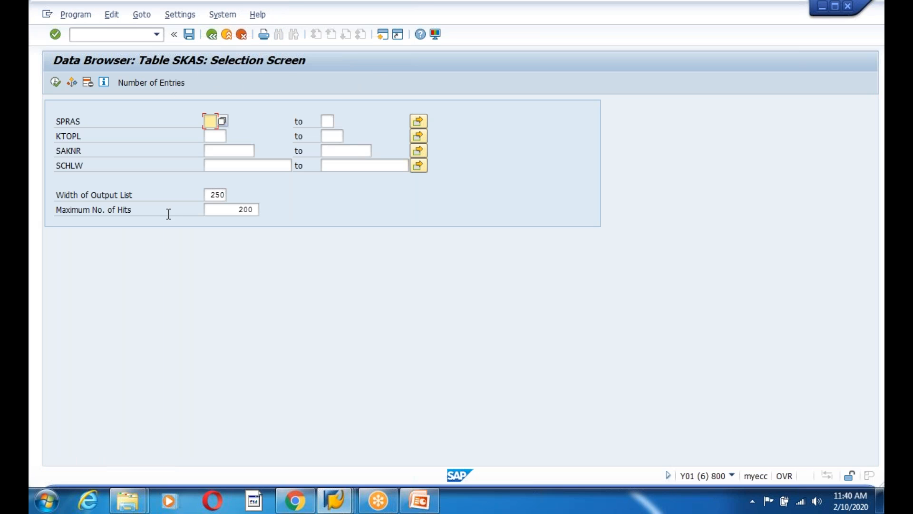
pyautogui.click(220, 137)
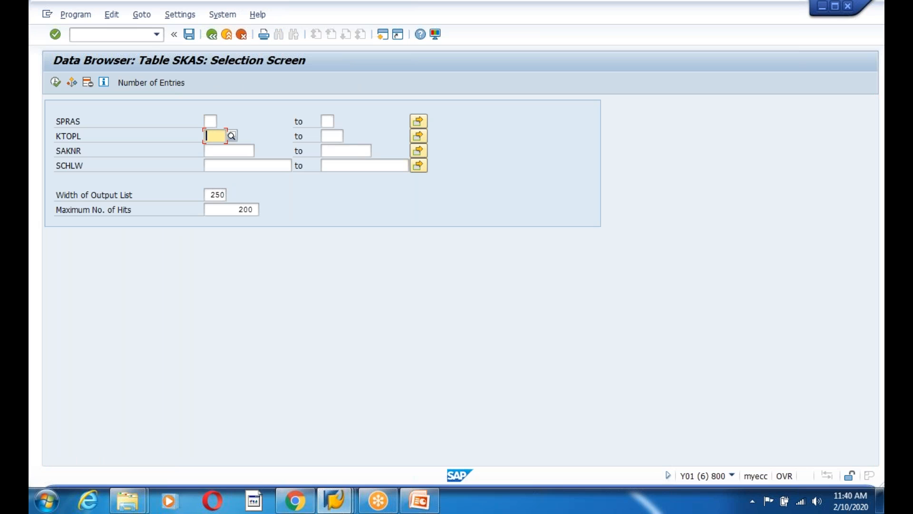
pyautogui.write('ACOA')
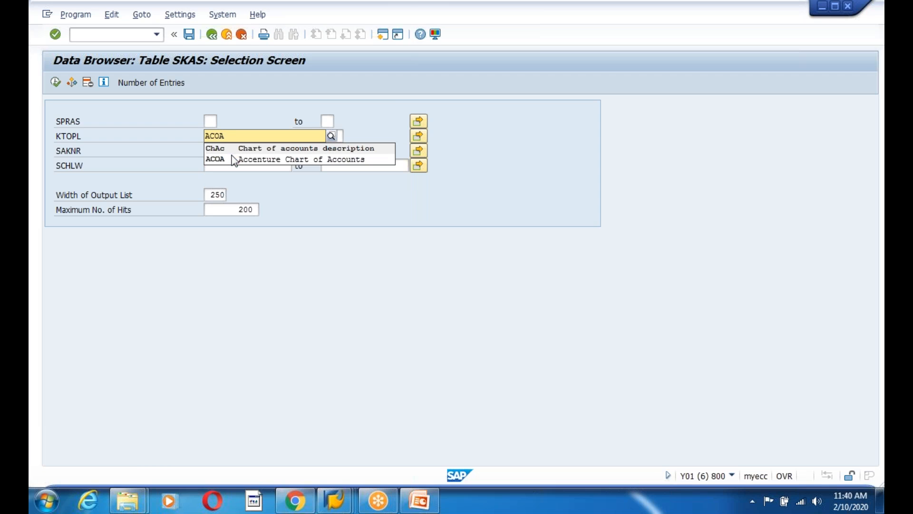
pyautogui.click(229, 159)
pyautogui.click(57, 83)
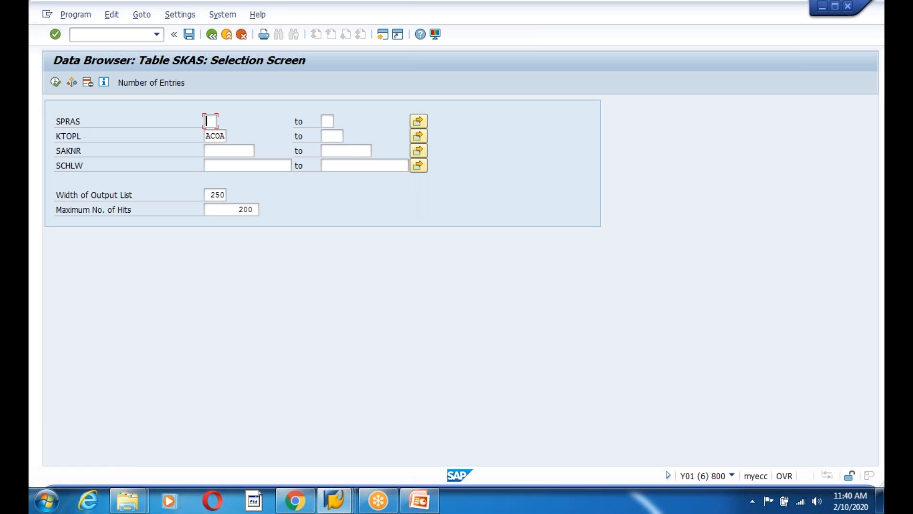
# Check the KTOPL field in the SKAS definition, then rerun the ACOA query, which returns no entries
pyautogui.click(221, 136)
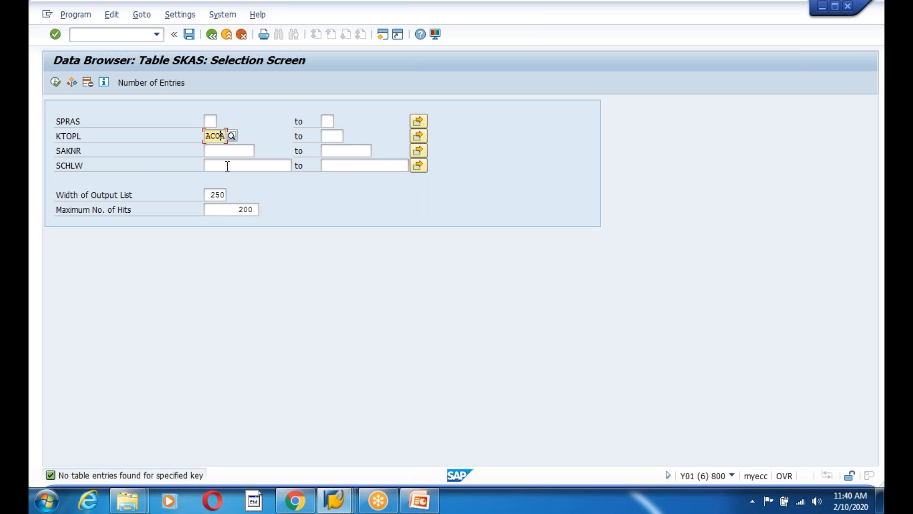
pyautogui.press('BackSpace')
pyautogui.press('BackSpace')
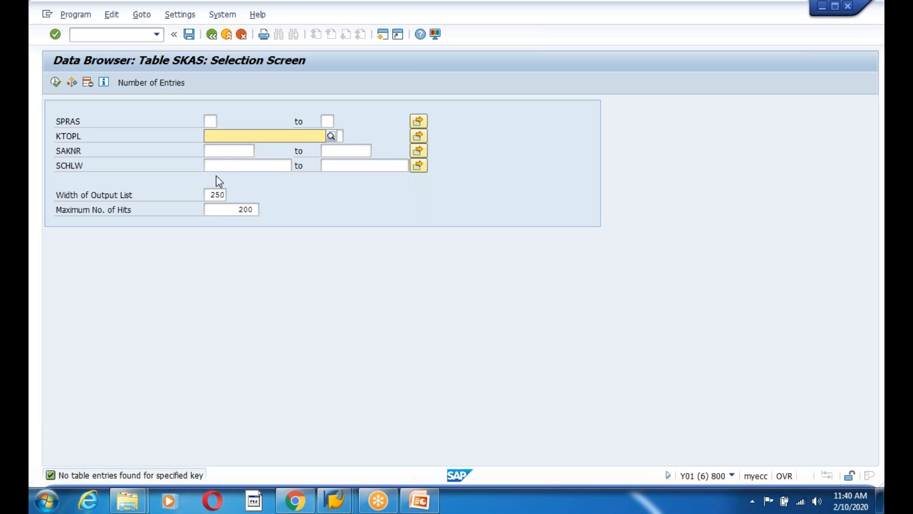
pyautogui.click(211, 34)
pyautogui.moveTo(86, 224); pyautogui.dragTo(43, 224)
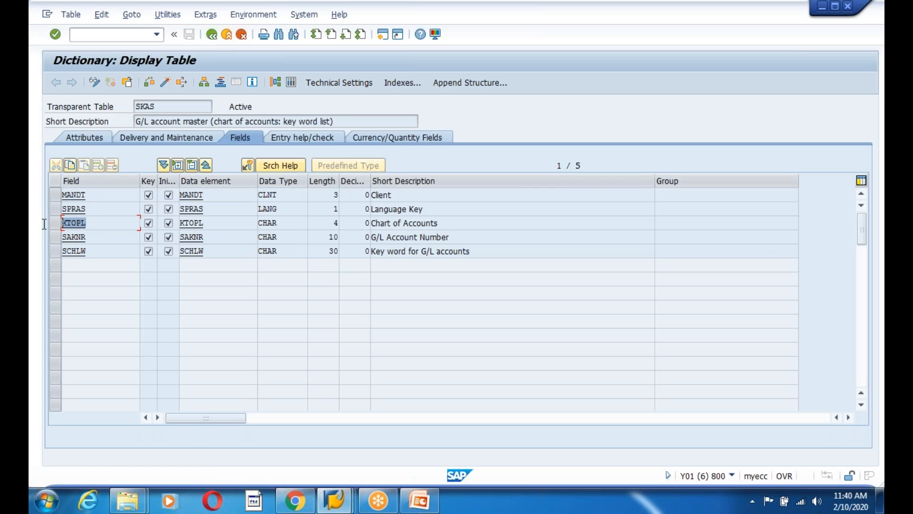
pyautogui.click(291, 82)
pyautogui.click(218, 135)
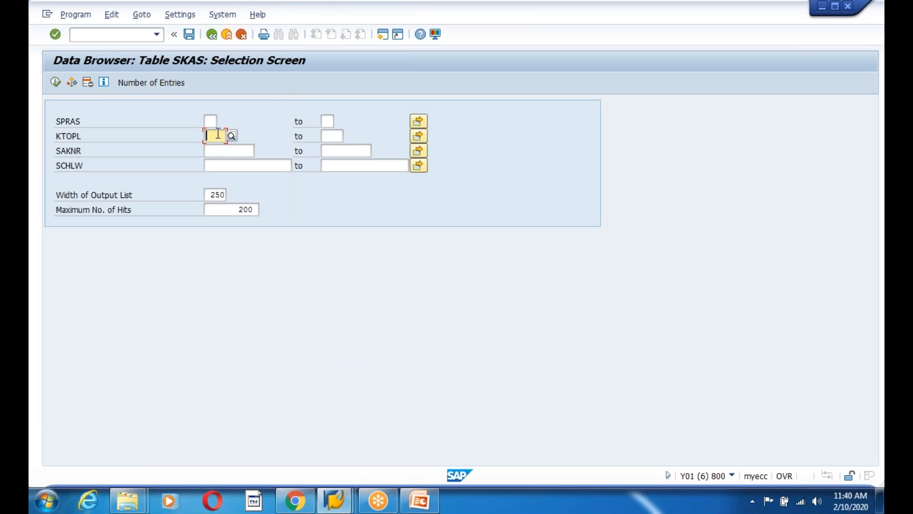
pyautogui.write('AC')
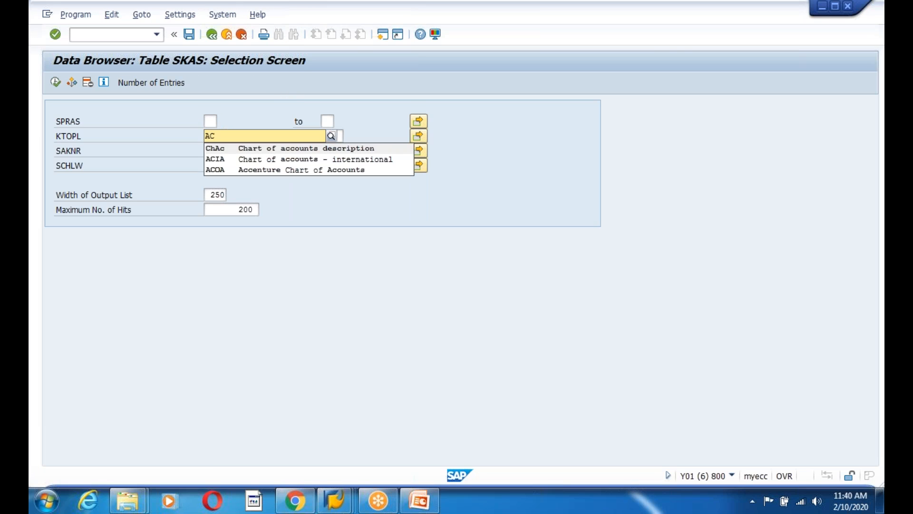
pyautogui.click(215, 170)
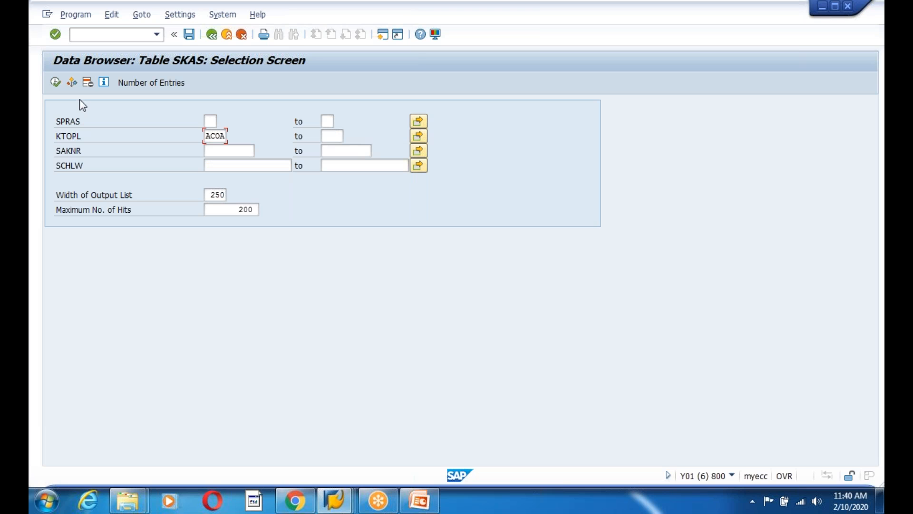
pyautogui.click(56, 82)
pyautogui.hotkey('alt', 'Tab')
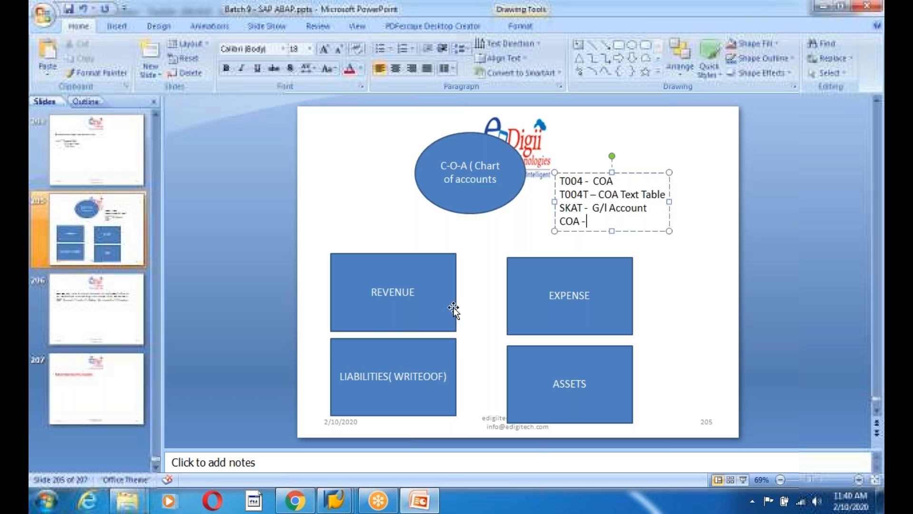
pyautogui.click(336, 507)
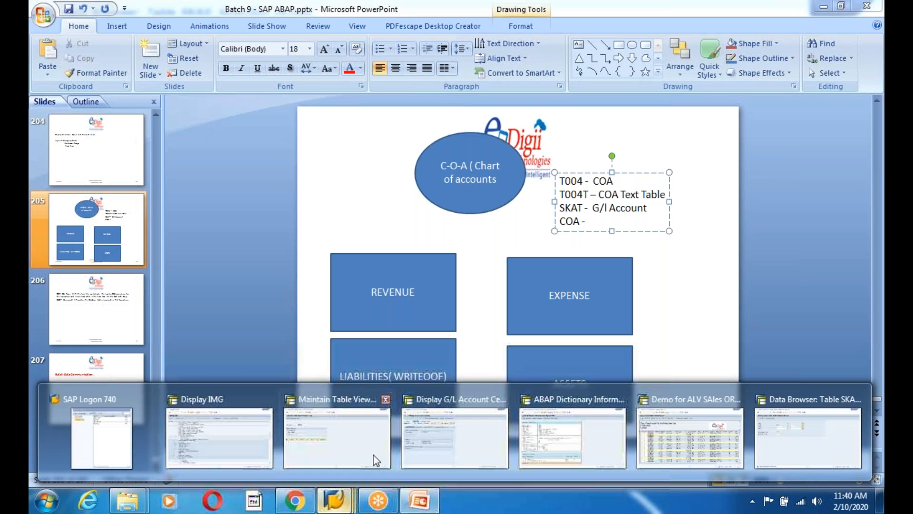
pyautogui.click(678, 439)
pyautogui.click(335, 500)
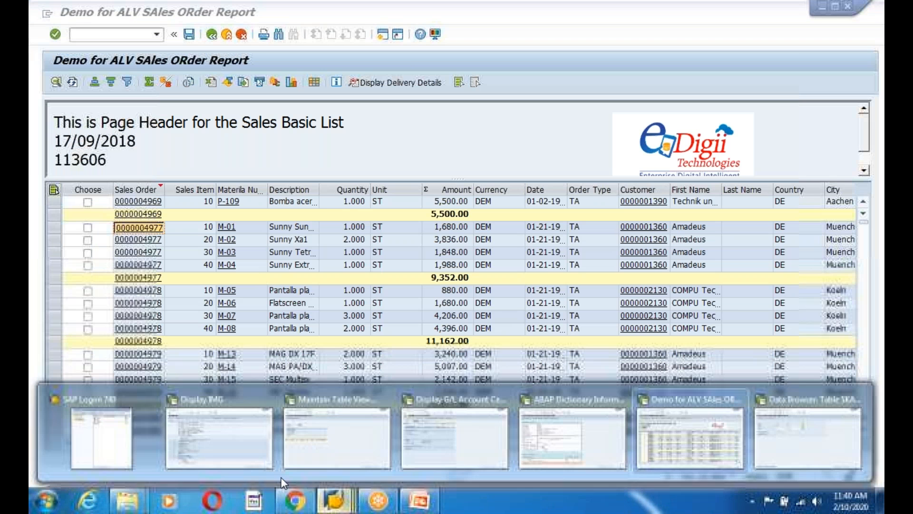
pyautogui.click(437, 443)
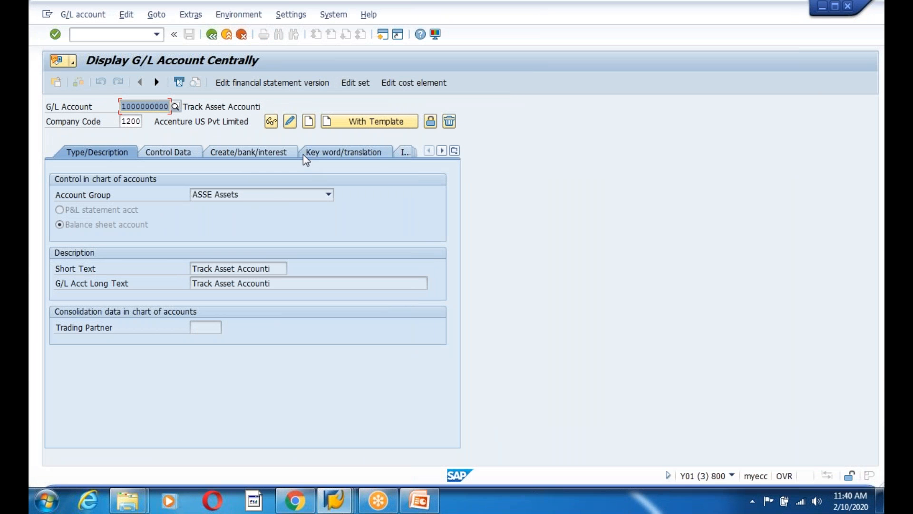
pyautogui.click(291, 123)
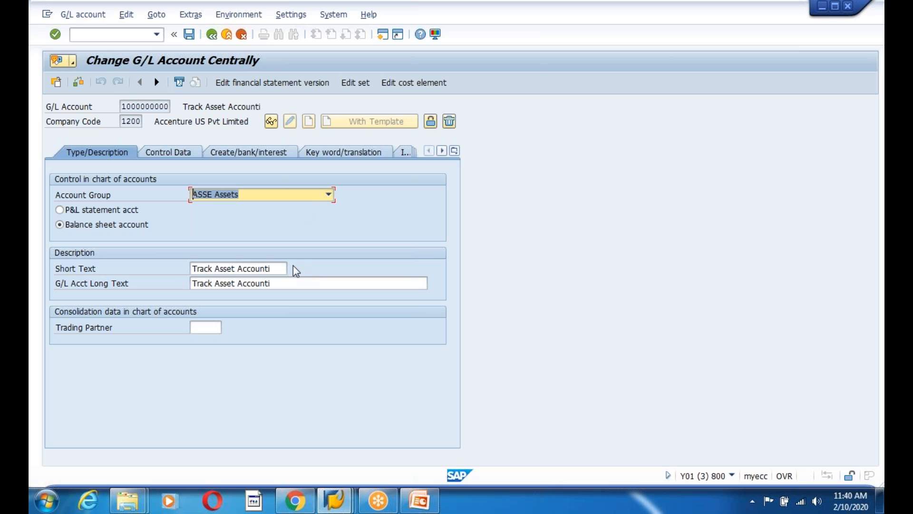
pyautogui.click(279, 268)
pyautogui.press('BackSpace')
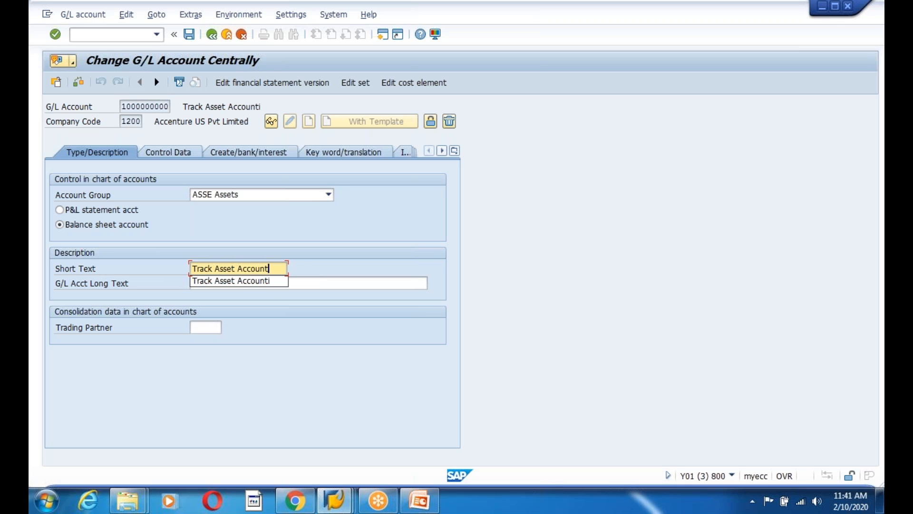
pyautogui.write('s')
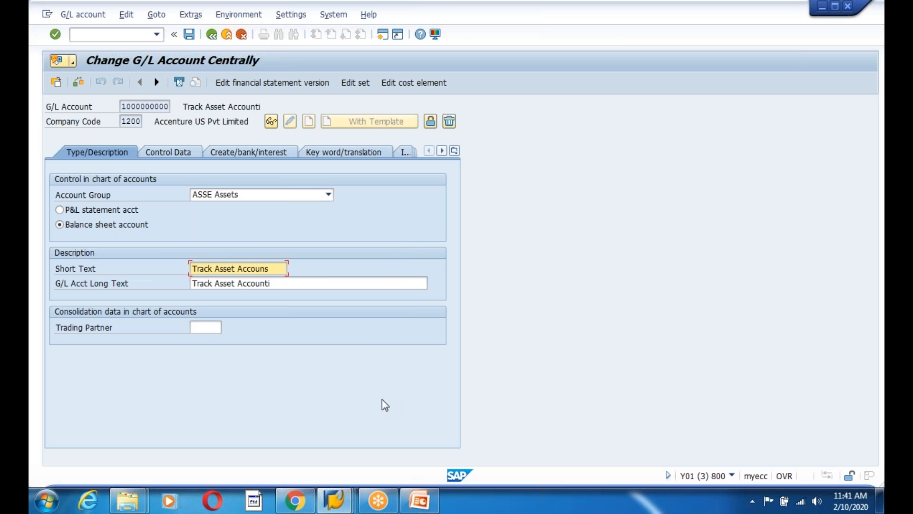
pyautogui.click(189, 37)
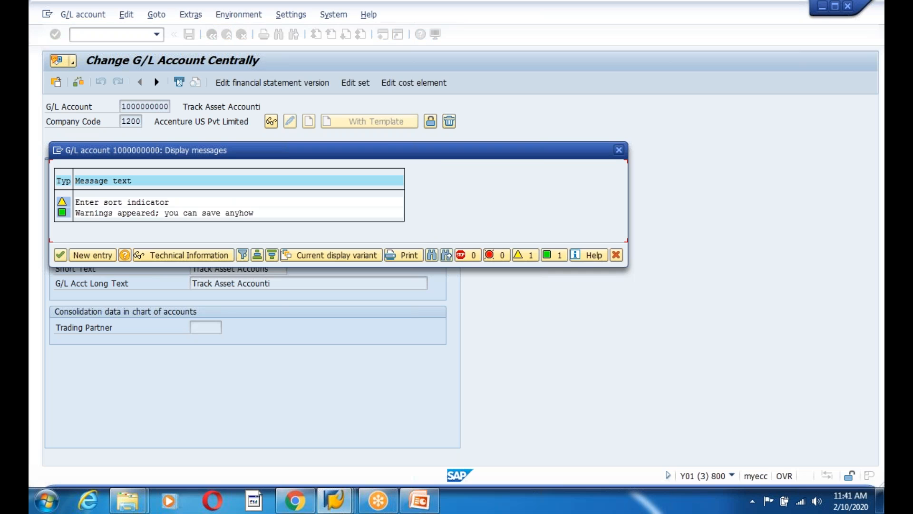
pyautogui.press('Return')
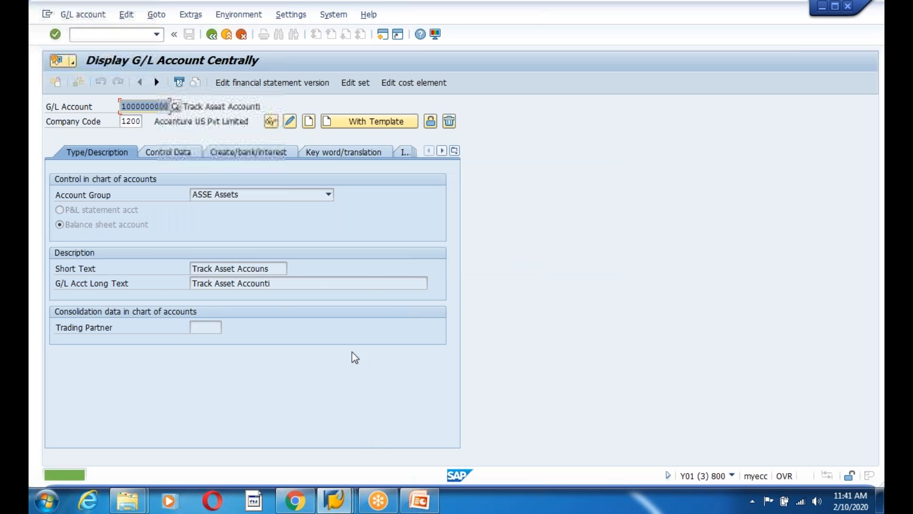
pyautogui.click(336, 500)
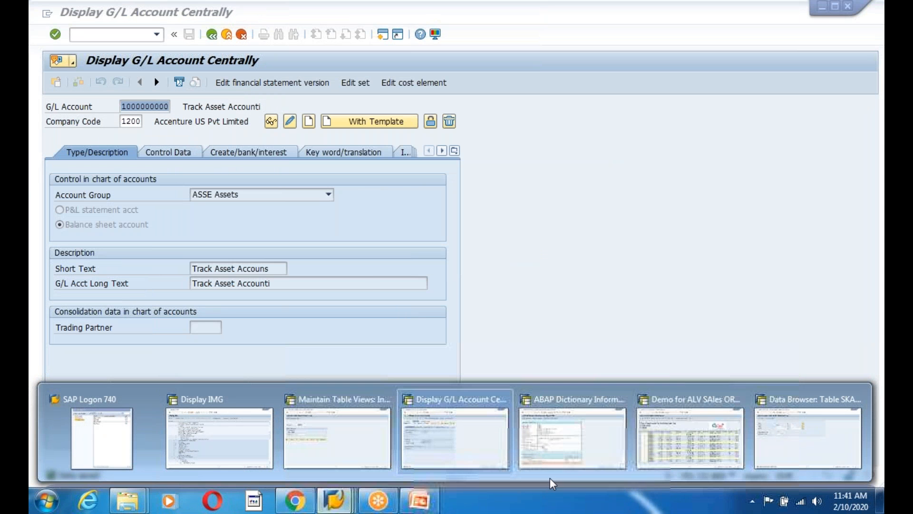
pyautogui.moveTo(373, 442)
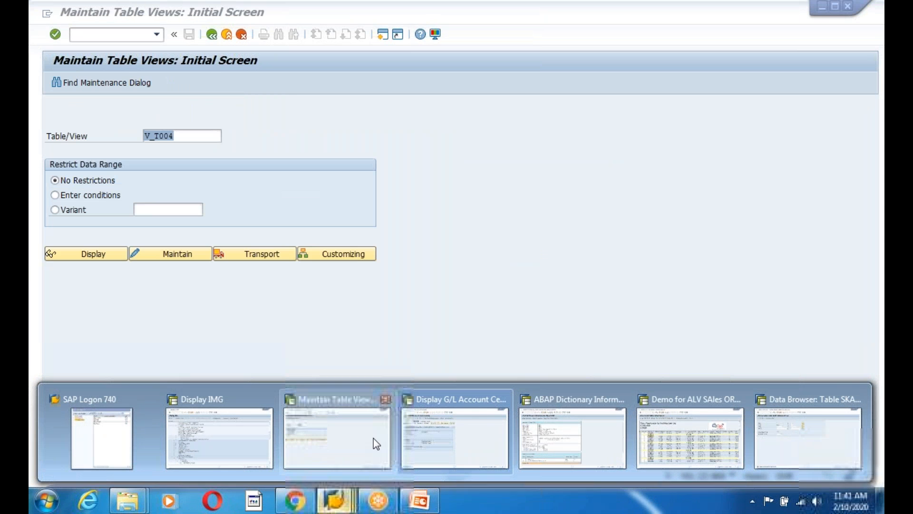
pyautogui.moveTo(446, 442)
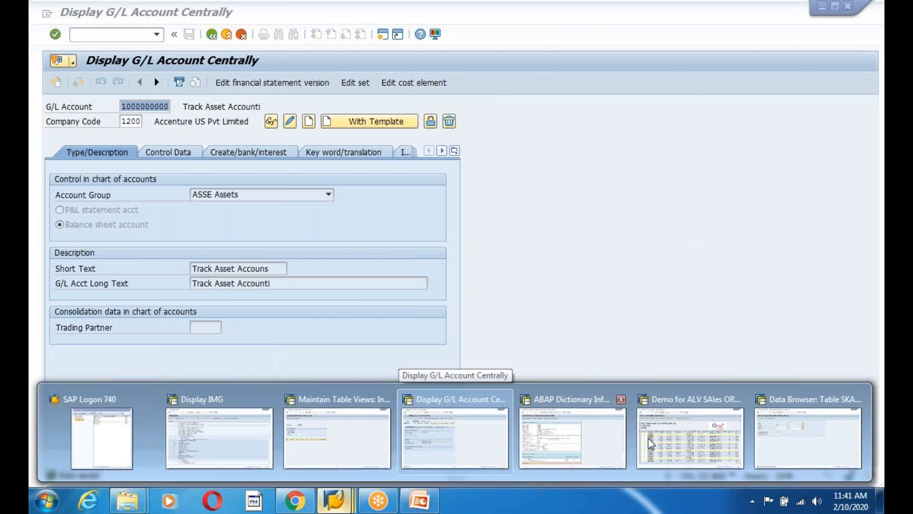
pyautogui.moveTo(649, 437)
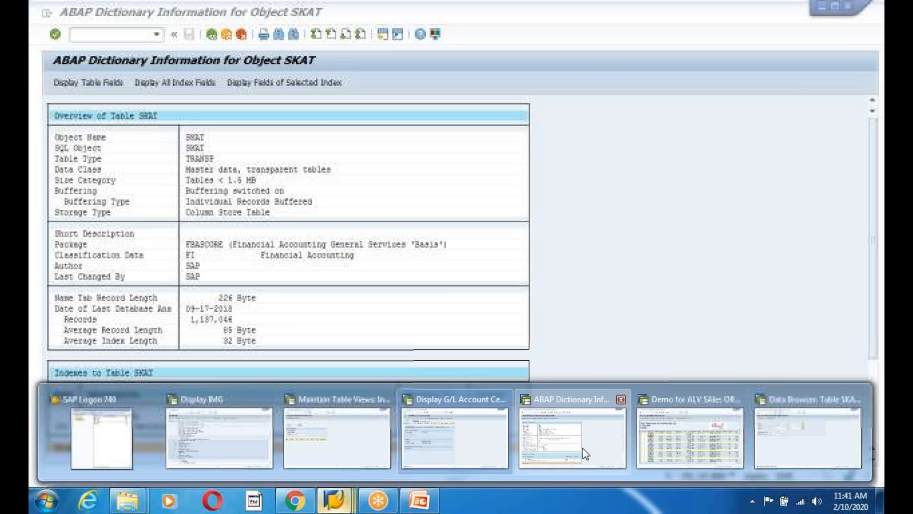
pyautogui.click(583, 448)
pyautogui.click(214, 35)
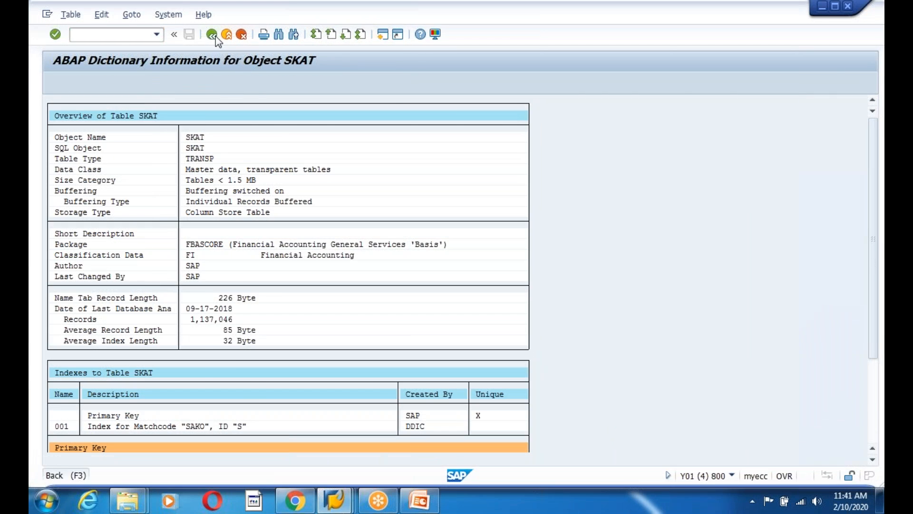
pyautogui.click(228, 37)
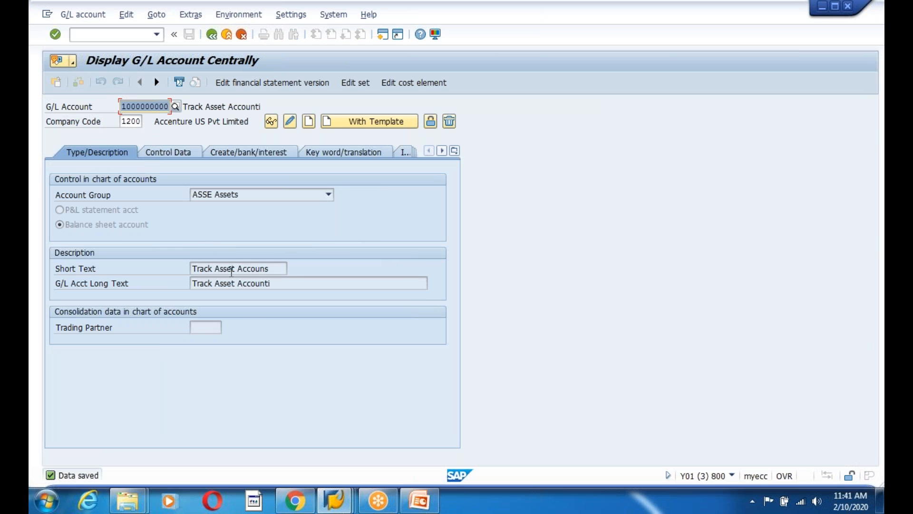
pyautogui.click(215, 268)
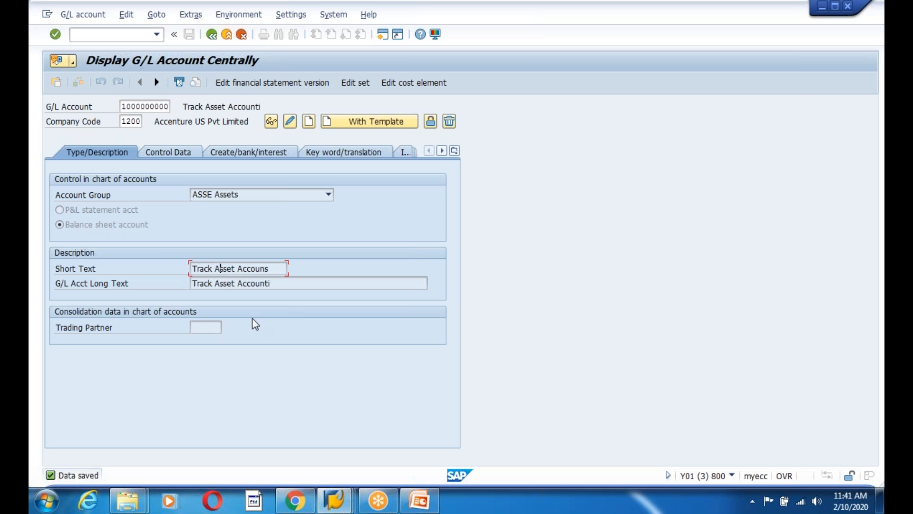
pyautogui.press('F1')
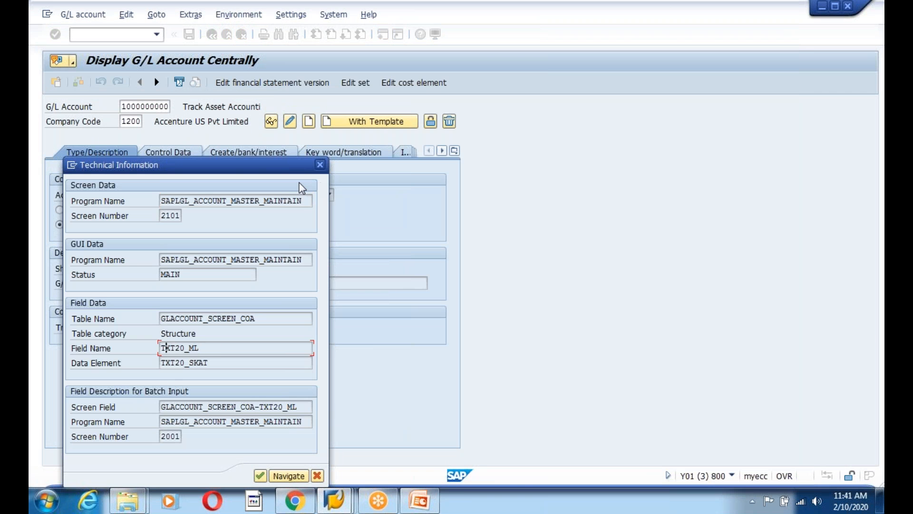
pyautogui.click(319, 165)
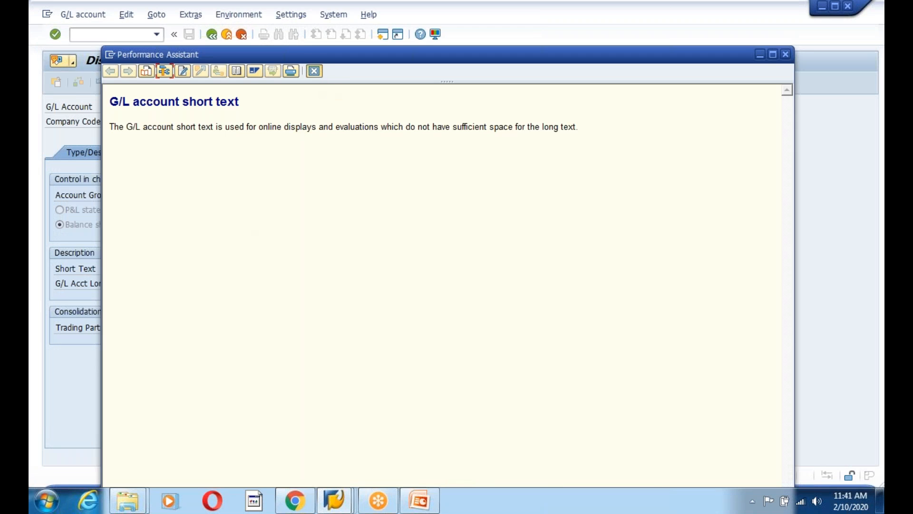
pyautogui.click(788, 54)
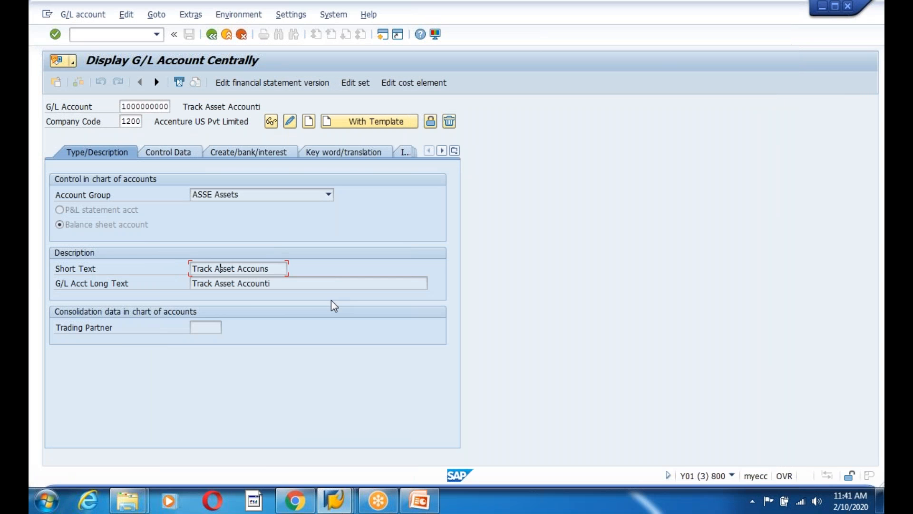
pyautogui.moveTo(123, 107); pyautogui.dragTo(171, 104)
pyautogui.hotkey('ctrl', 'c')
pyautogui.click(334, 500)
# Leave the SKAS data browser and display table SKB1's definition in SE11
pyautogui.click(805, 433)
pyautogui.click(212, 34)
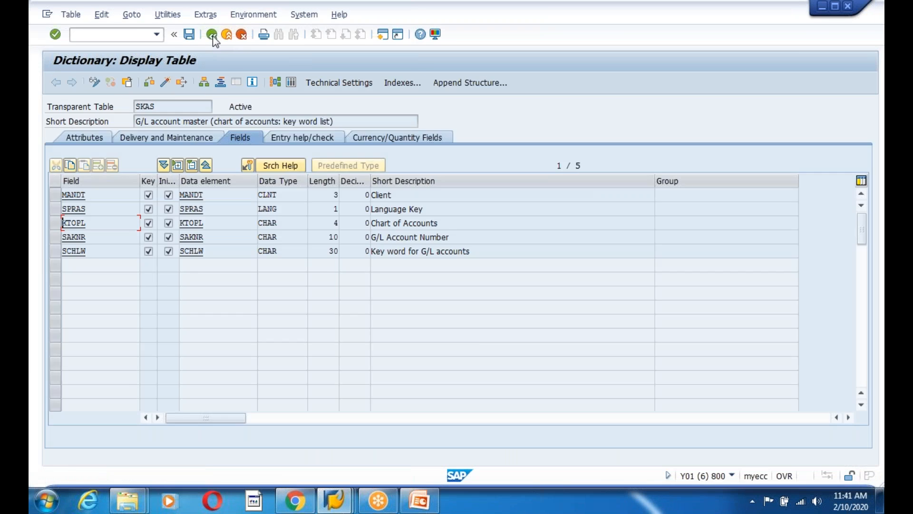
pyautogui.click(212, 35)
pyautogui.write('se11')
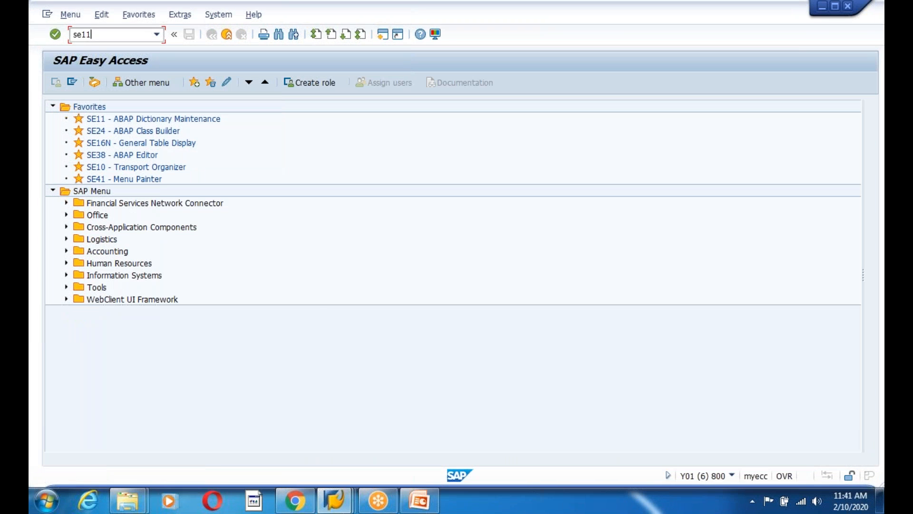
pyautogui.press('Return')
pyautogui.write('SKA1')
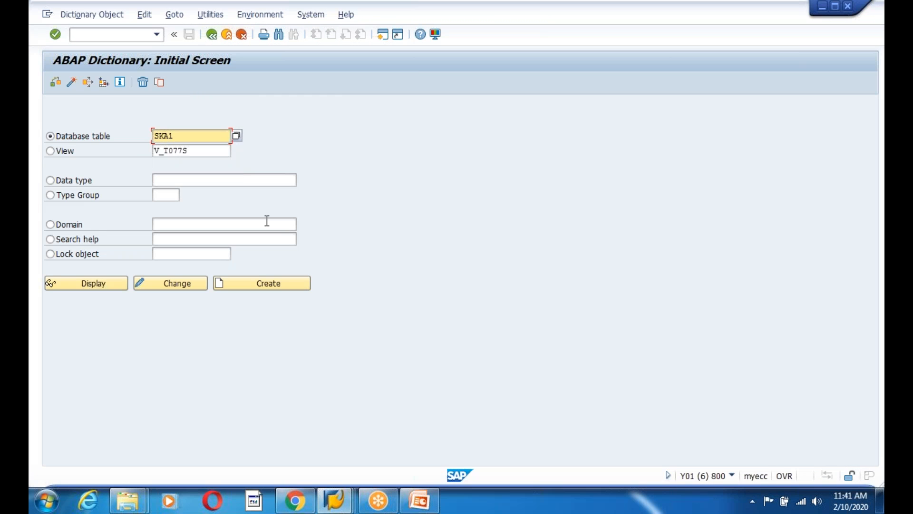
pyautogui.press('BackSpace')
pyautogui.press('BackSpace')
pyautogui.write('B')
pyautogui.click(108, 284)
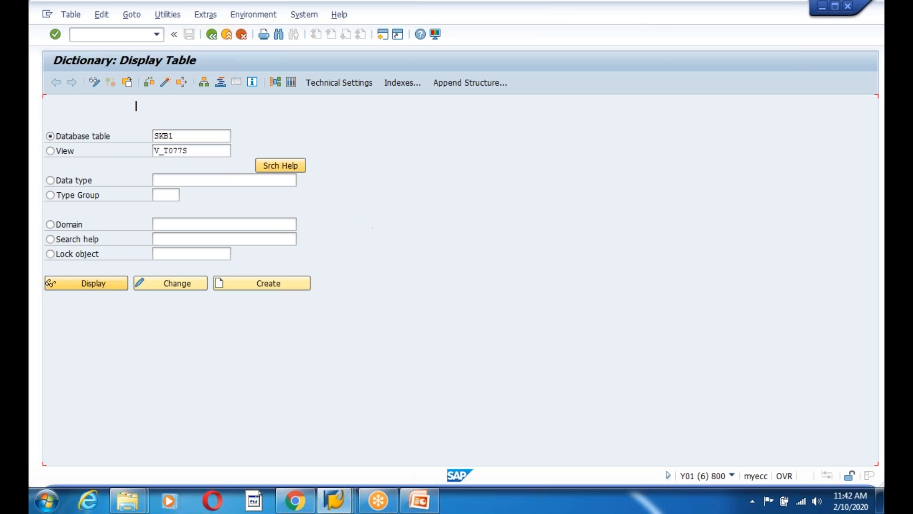
pyautogui.click(291, 84)
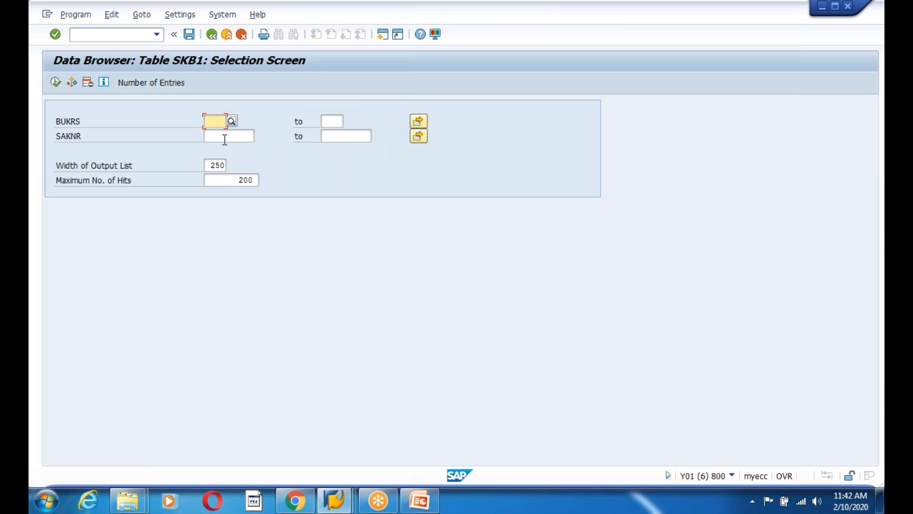
pyautogui.click(221, 136)
pyautogui.hotkey('ctrl', 'v')
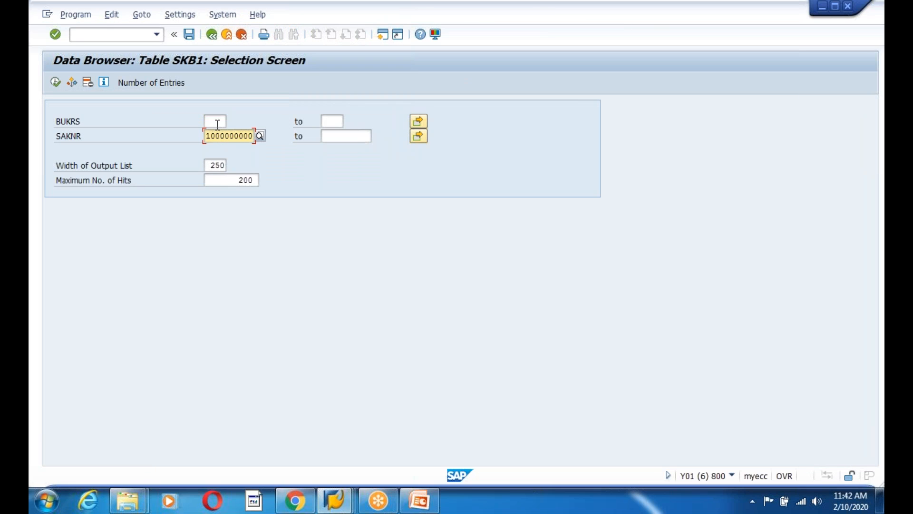
pyautogui.click(218, 122)
pyautogui.write('1200')
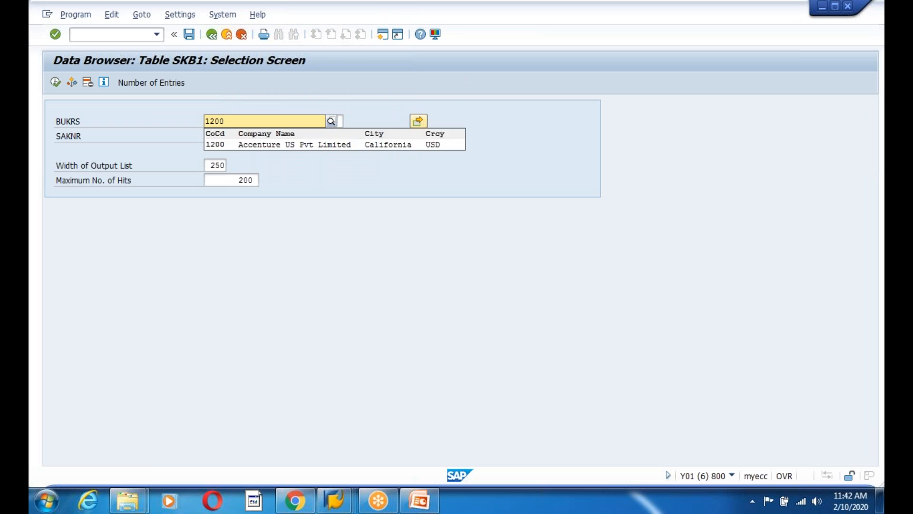
pyautogui.click(223, 144)
pyautogui.click(52, 79)
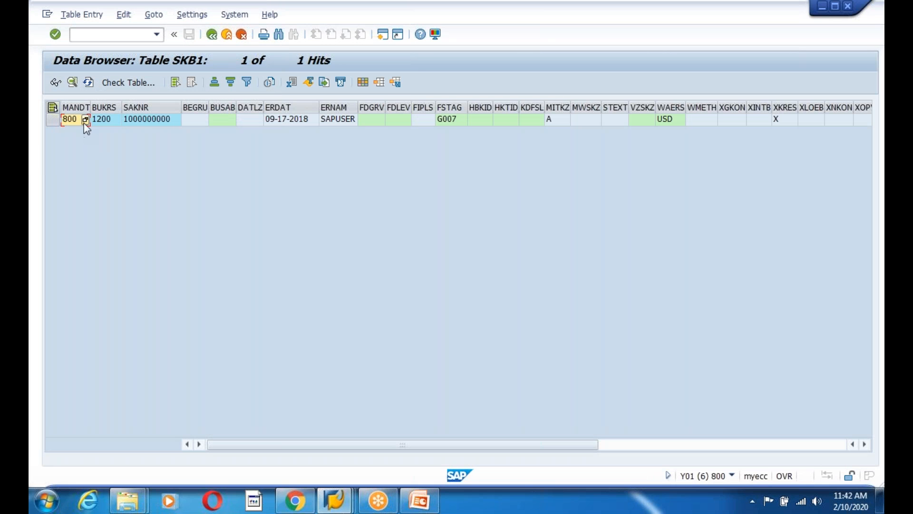
pyautogui.click(148, 120)
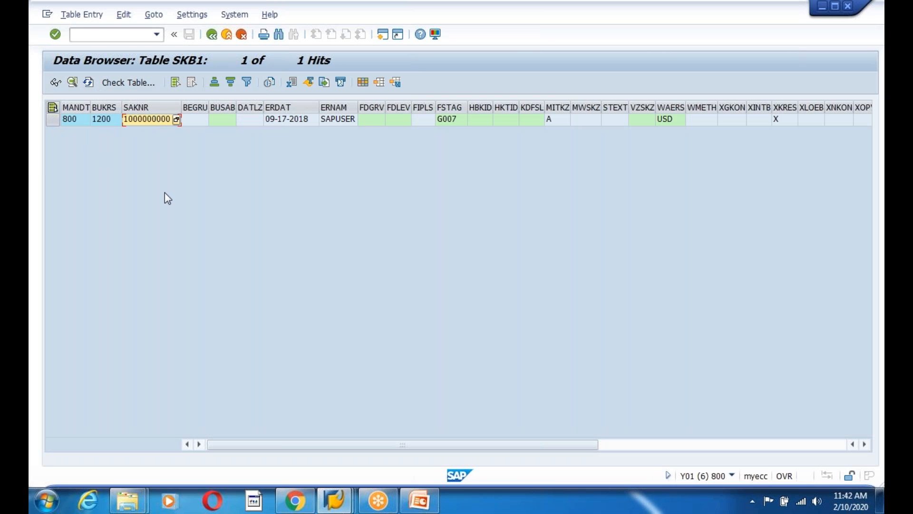
pyautogui.hotkey('alt', 'Tab')
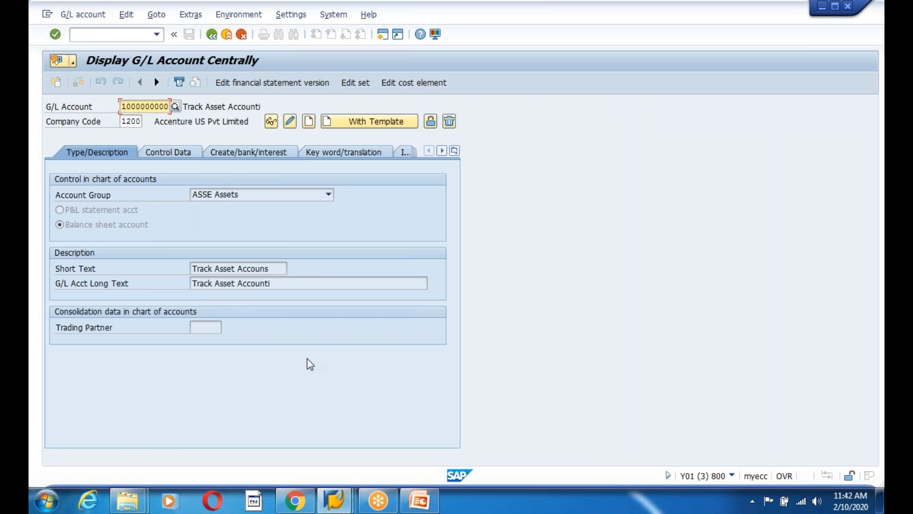
# Add 'SKb1 - G/l Account' with 'Company COde Data' to slide 205's table list and save
pyautogui.click(419, 500)
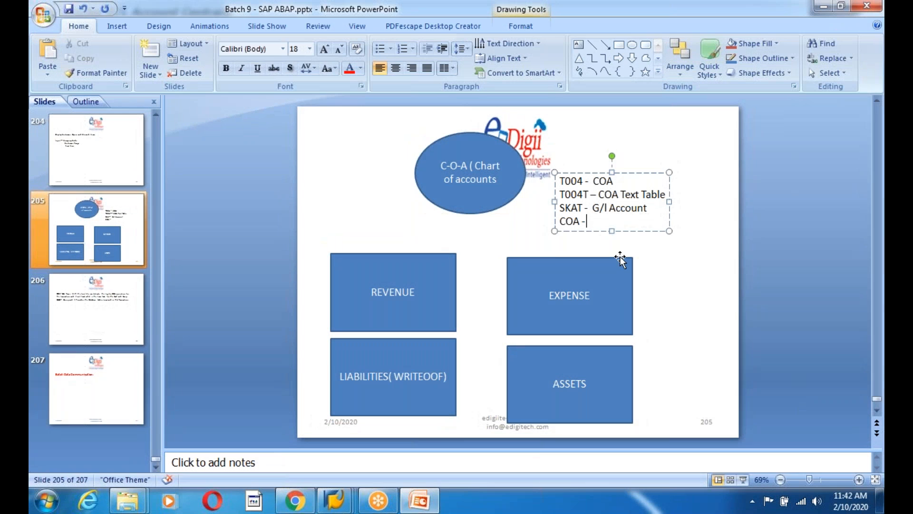
pyautogui.press('Return')
pyautogui.press('Return')
pyautogui.write('SKb1 -')
pyautogui.write(' G/l Account')
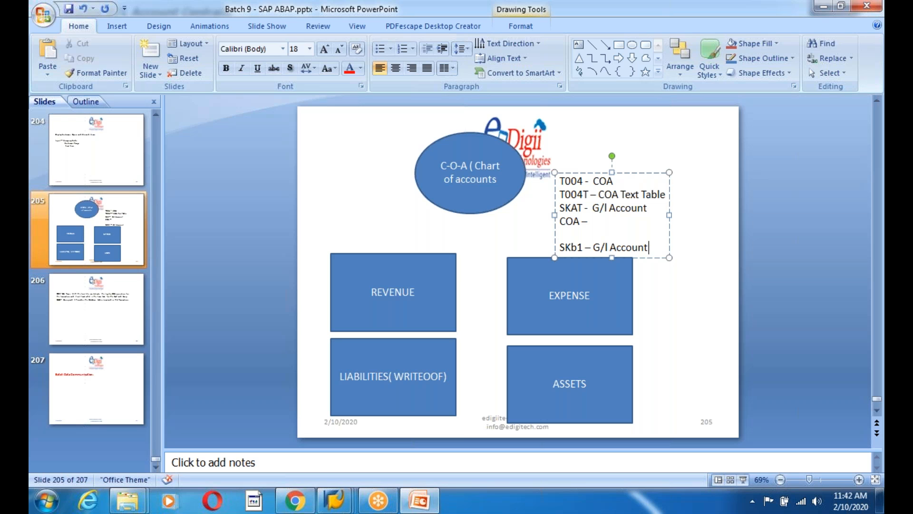
pyautogui.press('Return')
pyautogui.write('Company COde Data')
pyautogui.hotkey('ctrl', 's')
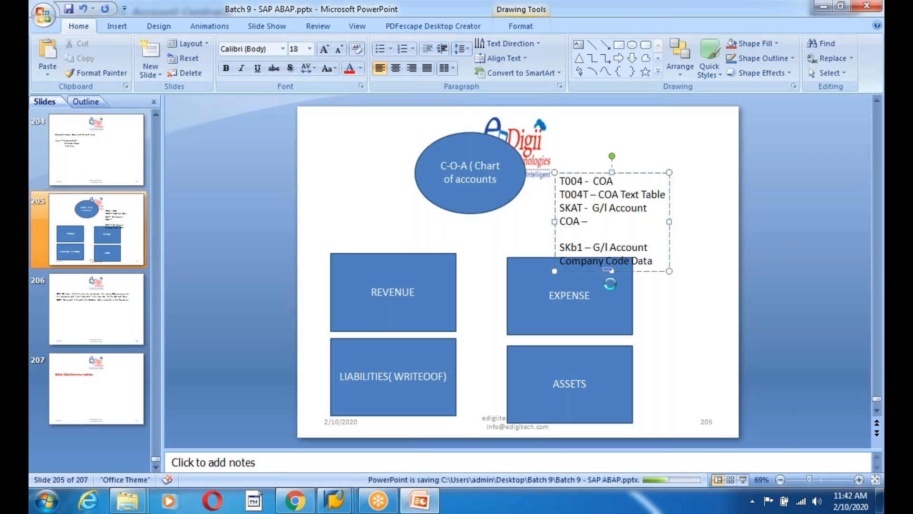
pyautogui.hotkey('alt', 'Tab')
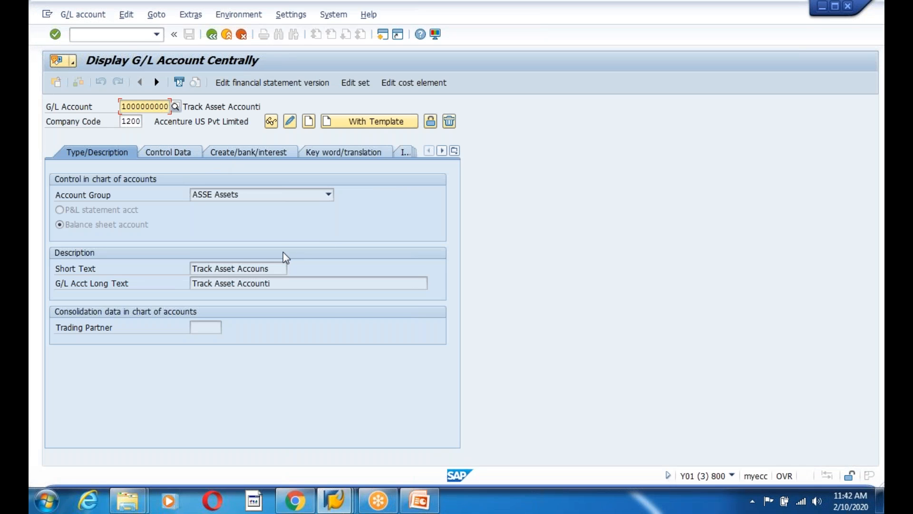
pyautogui.press('BackSpace')
pyautogui.write('100')
pyautogui.press('Return')
pyautogui.click(308, 122)
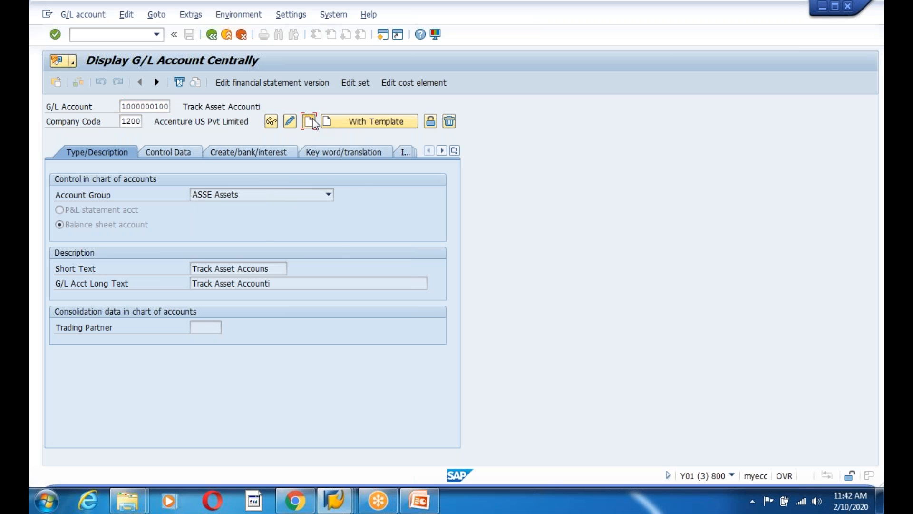
pyautogui.click(301, 195)
pyautogui.click(239, 220)
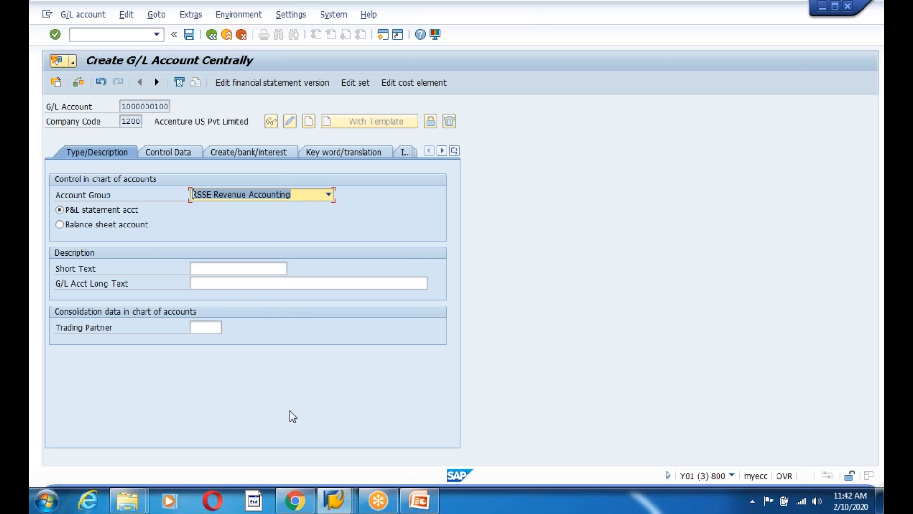
pyautogui.click(189, 34)
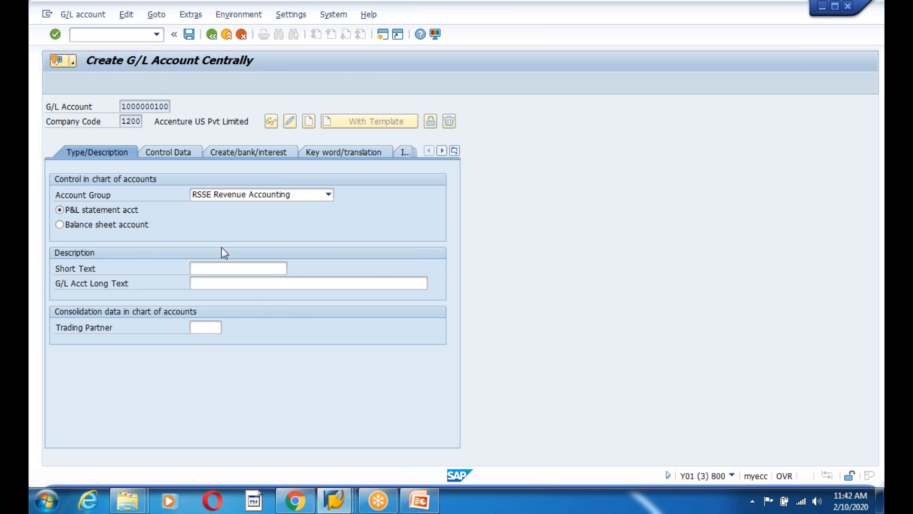
pyautogui.click(632, 150)
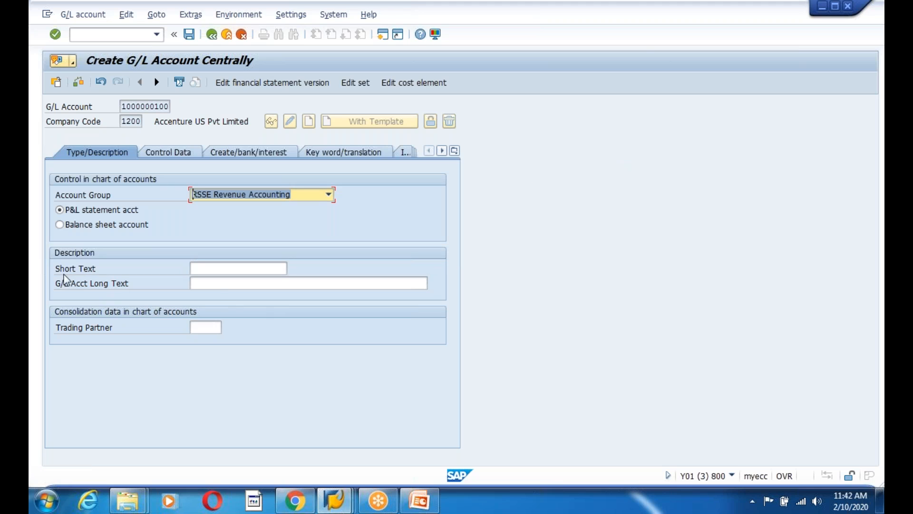
# Mark it as a balance sheet account with short and long text 'Revenue Accounting'
pyautogui.click(64, 227)
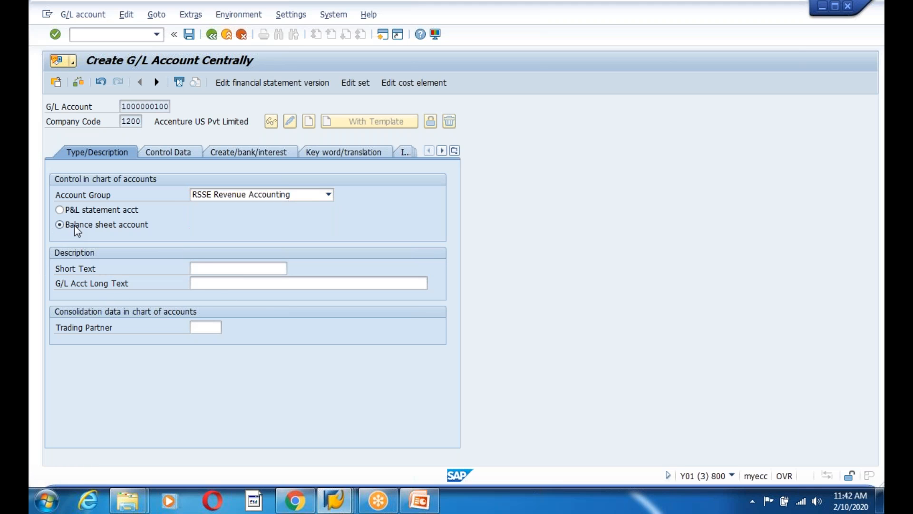
pyautogui.click(202, 270)
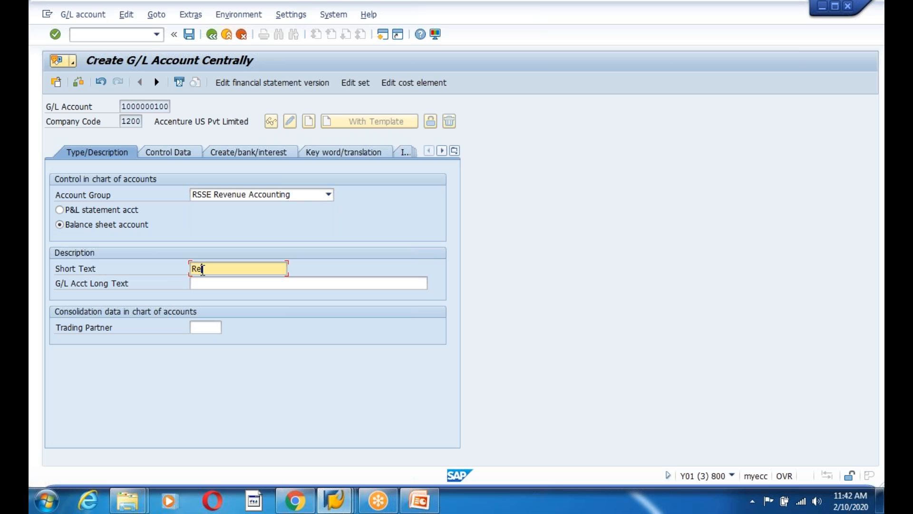
pyautogui.write('Revenue Accounting')
pyautogui.click(212, 282)
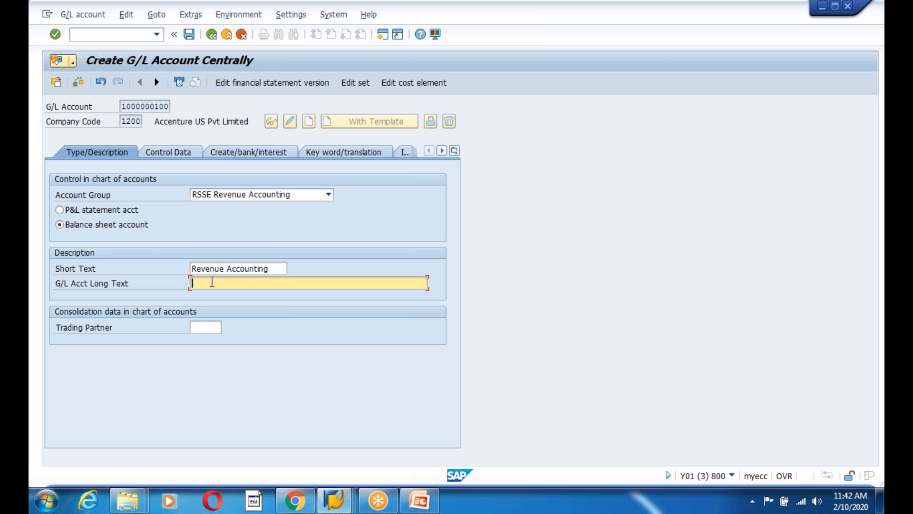
pyautogui.write('Revenue Accounting')
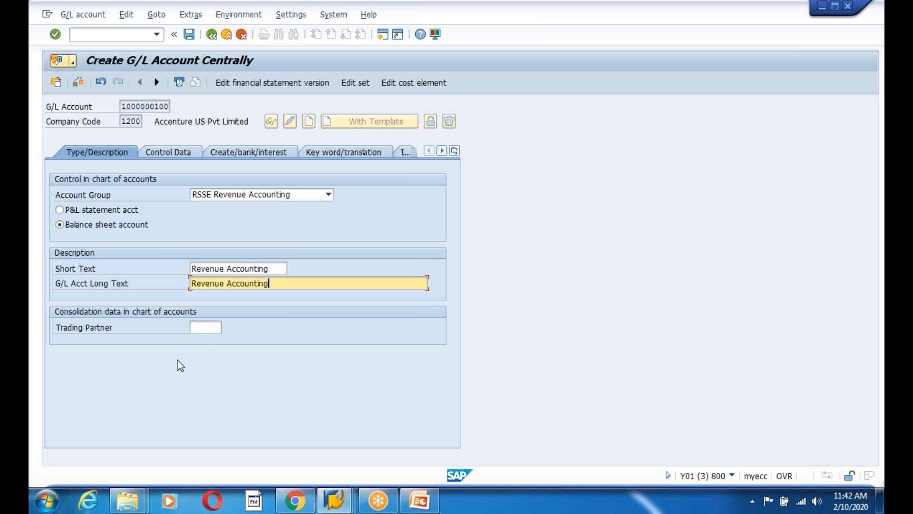
pyautogui.click(179, 152)
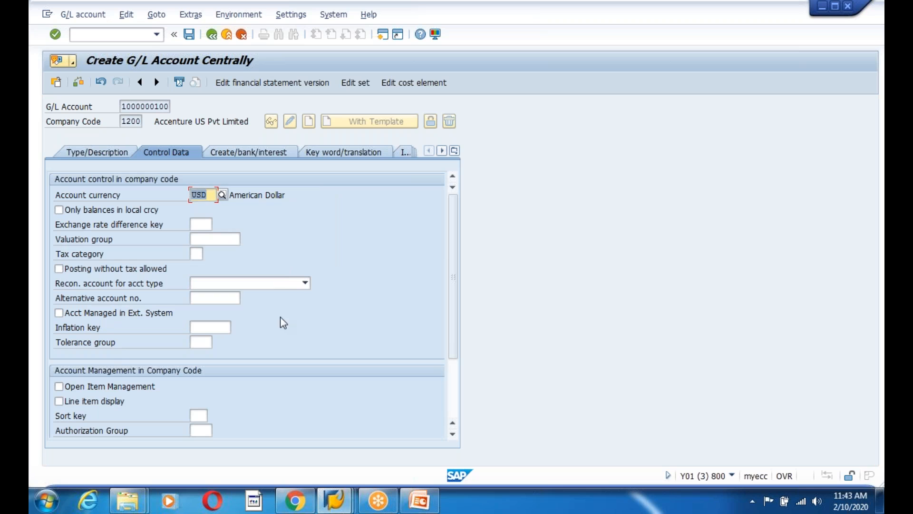
# Set the reconciliation account type to D Customers and switch on line item display
pyautogui.click(295, 284)
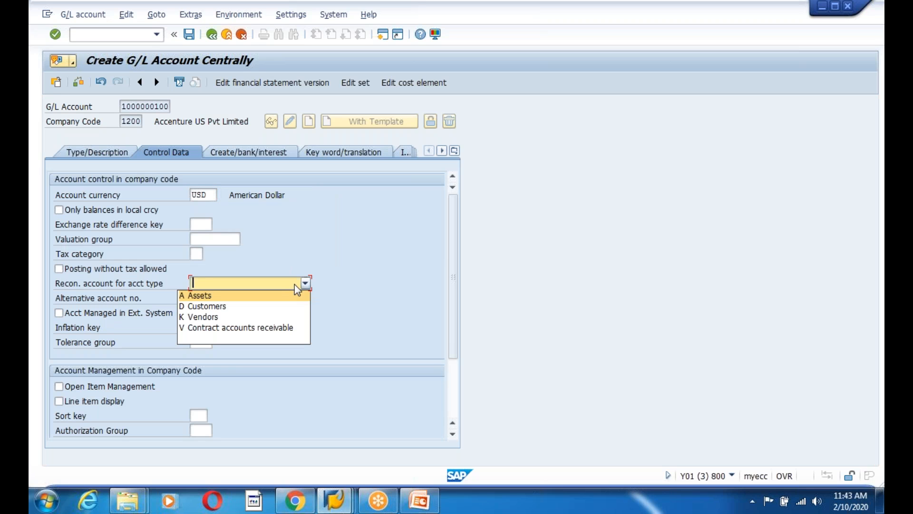
pyautogui.click(232, 305)
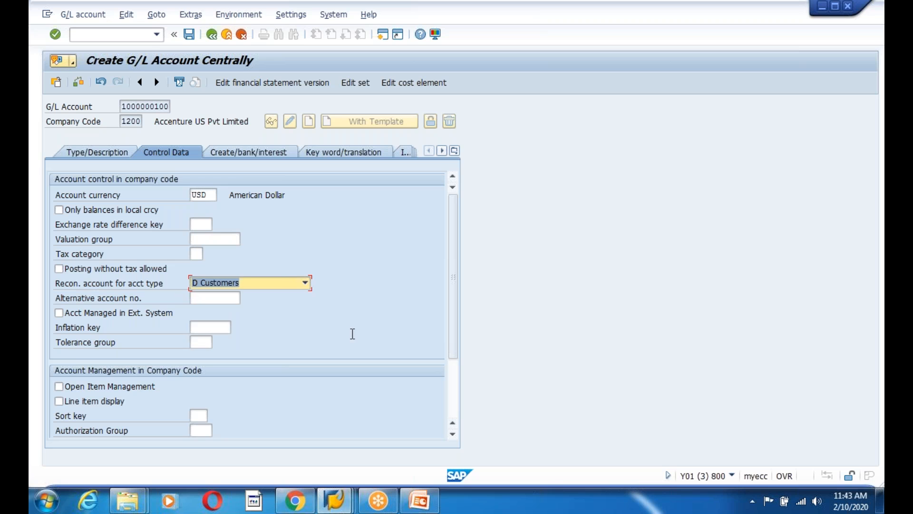
pyautogui.click(305, 283)
pyautogui.click(214, 307)
pyautogui.moveTo(455, 306); pyautogui.dragTo(458, 273)
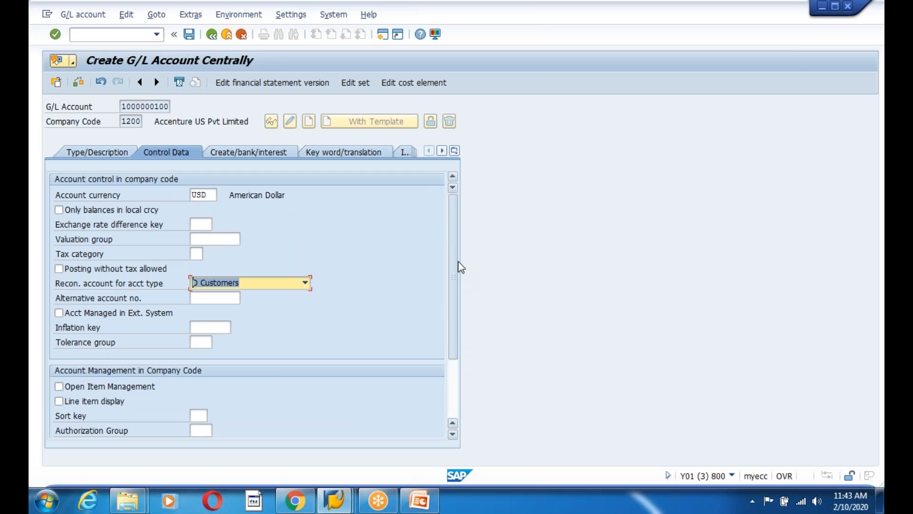
pyautogui.click(59, 400)
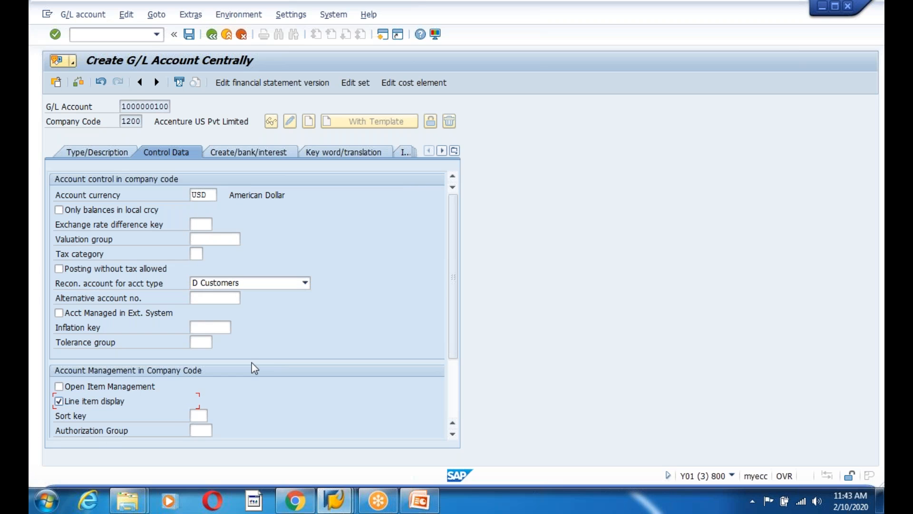
pyautogui.click(247, 152)
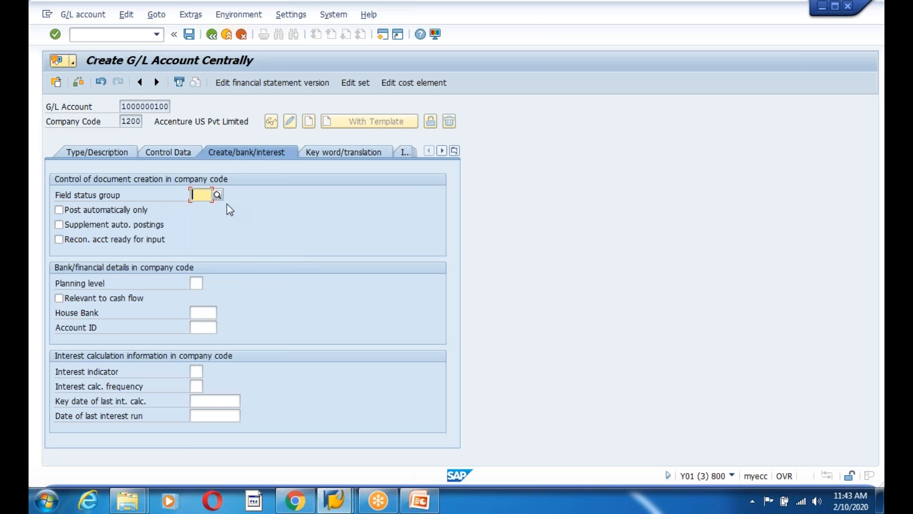
pyautogui.click(218, 195)
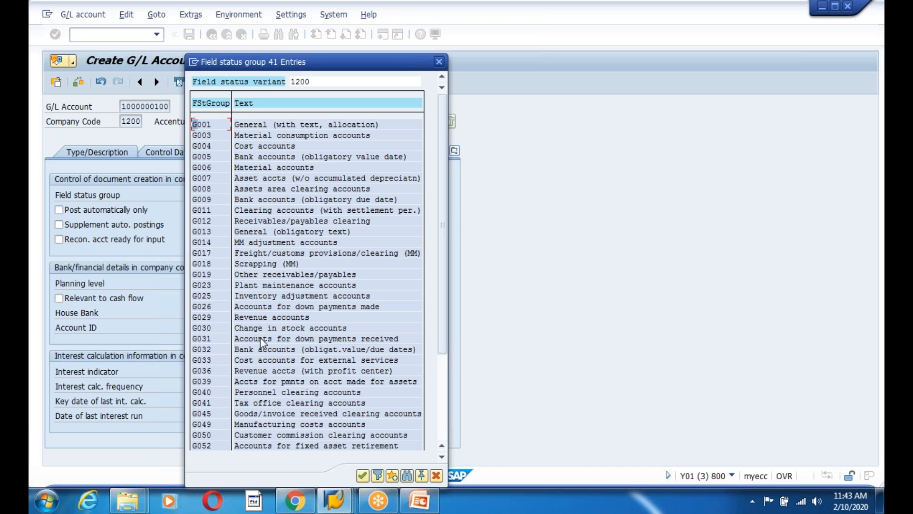
pyautogui.doubleClick(241, 314)
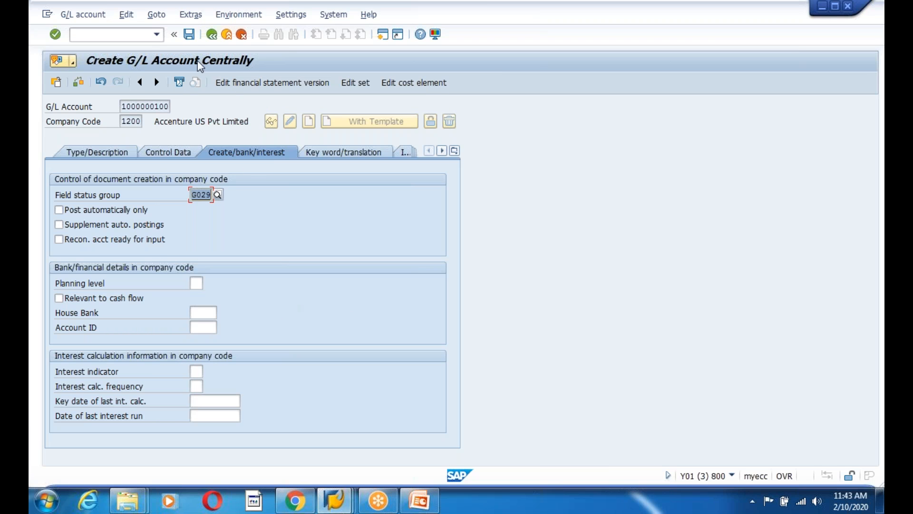
pyautogui.click(189, 34)
pyautogui.click(61, 255)
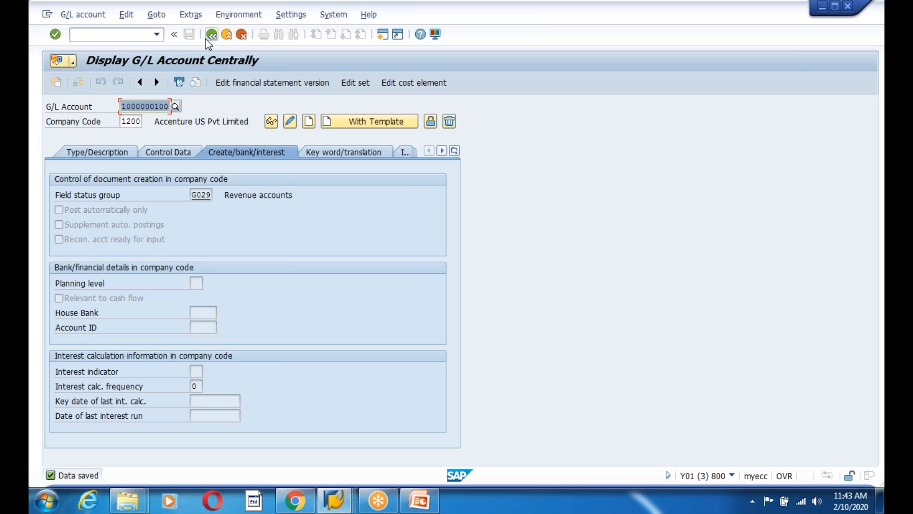
pyautogui.click(211, 35)
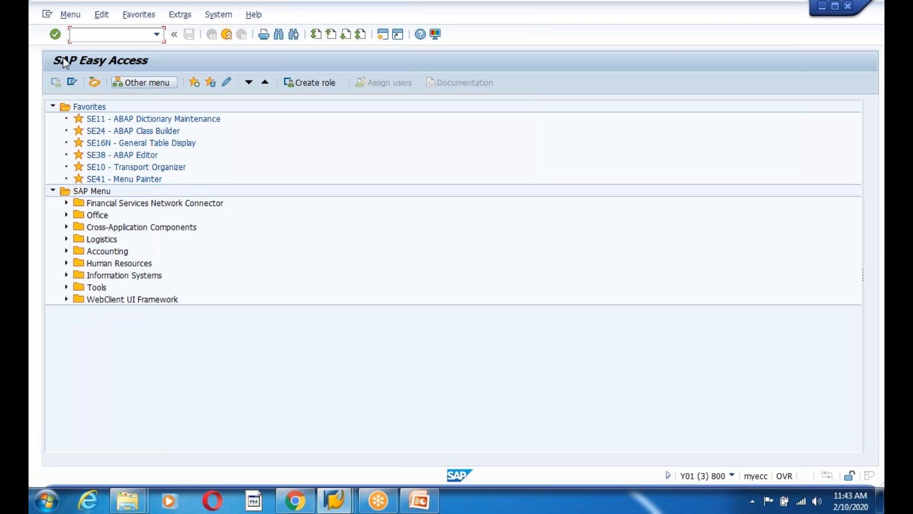
pyautogui.write('fb00')
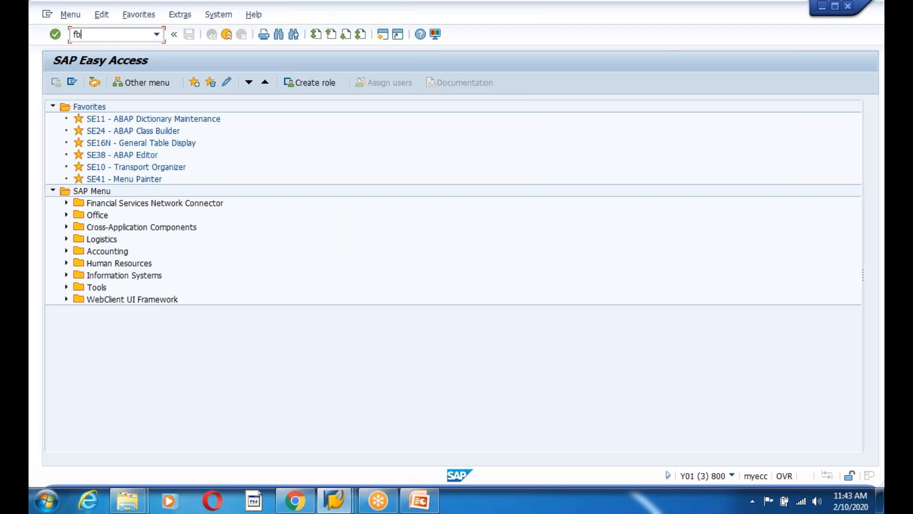
pyautogui.press('BackSpace')
pyautogui.press('BackSpace')
pyautogui.write('50')
pyautogui.press('Return')
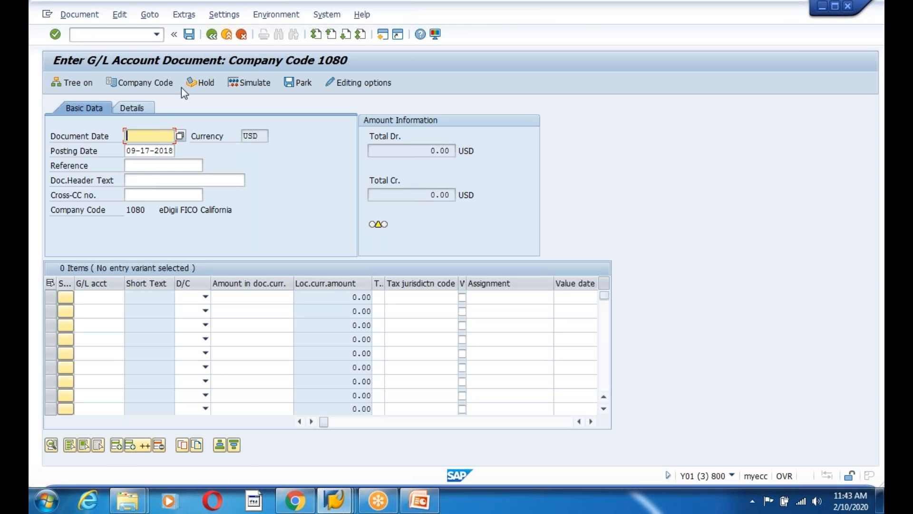
pyautogui.click(212, 38)
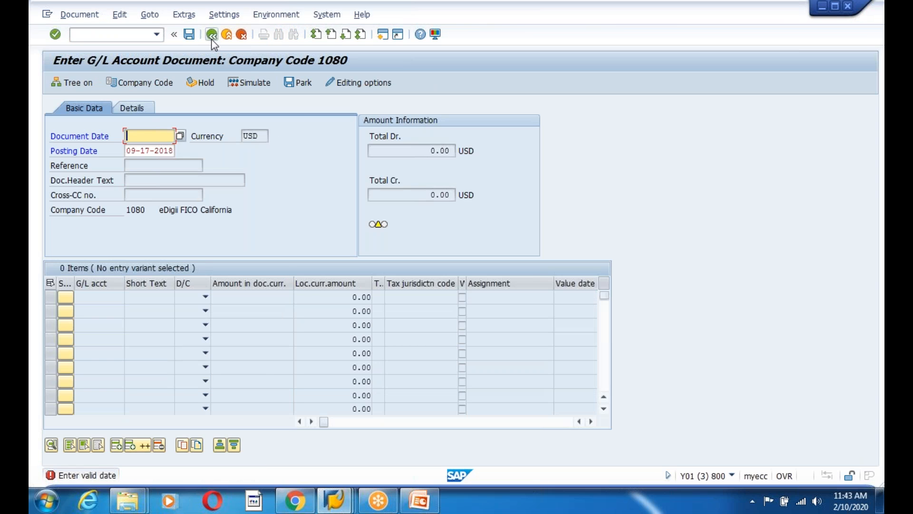
pyautogui.click(224, 38)
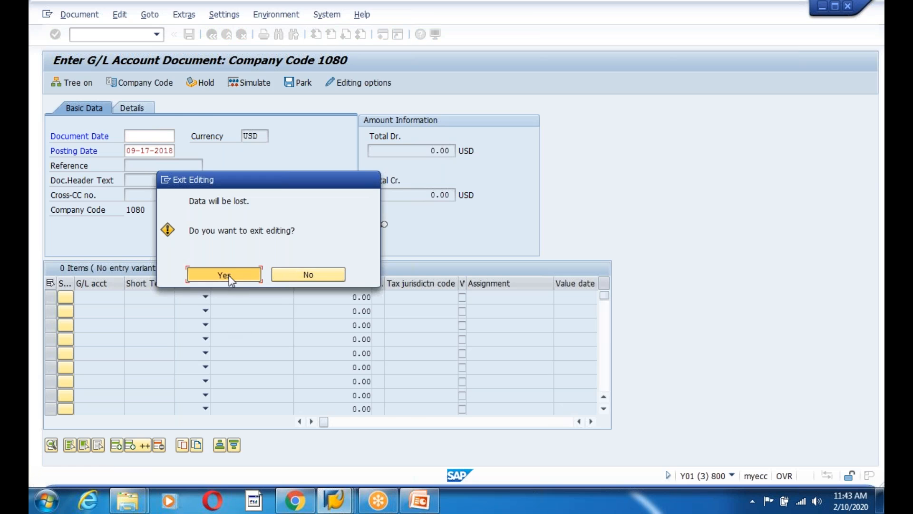
pyautogui.click(225, 275)
pyautogui.click(334, 500)
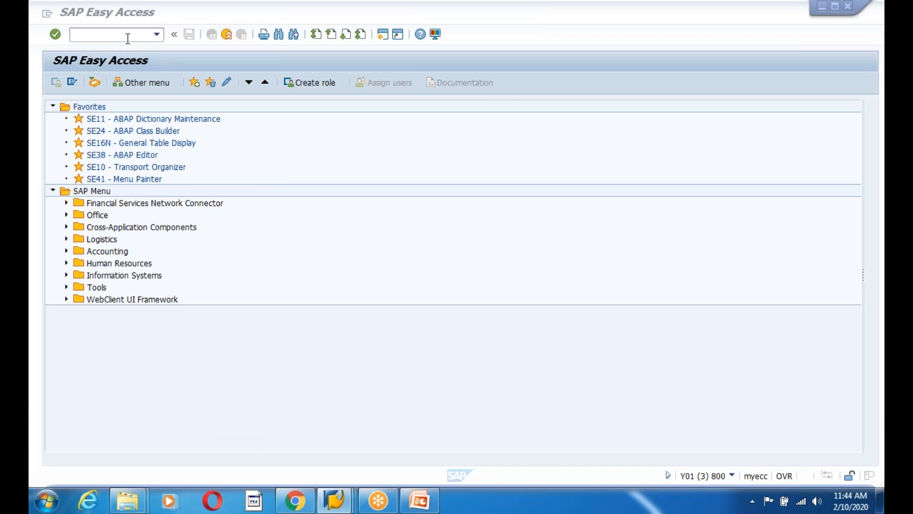
pyautogui.click(128, 37)
# Briefly open the SPRO reference IMG, then launch FB50 for company code 1080
pyautogui.write('spro')
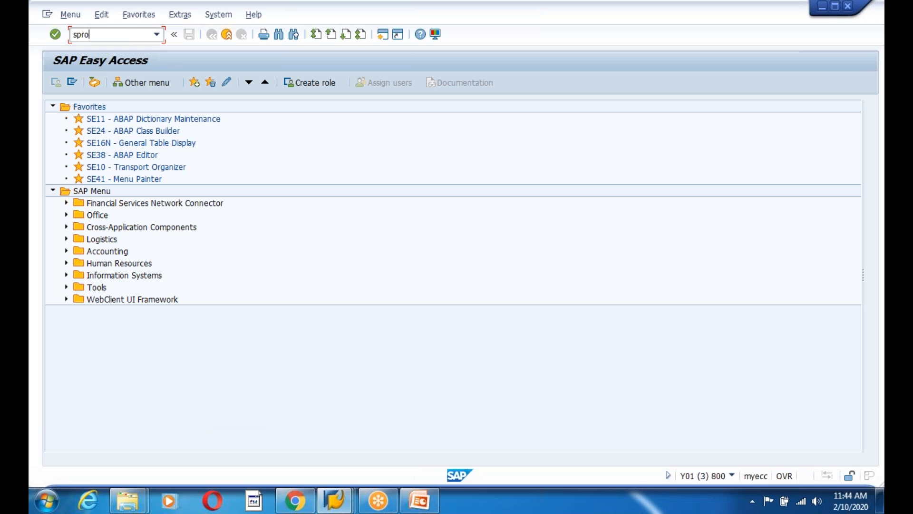
pyautogui.press('Return')
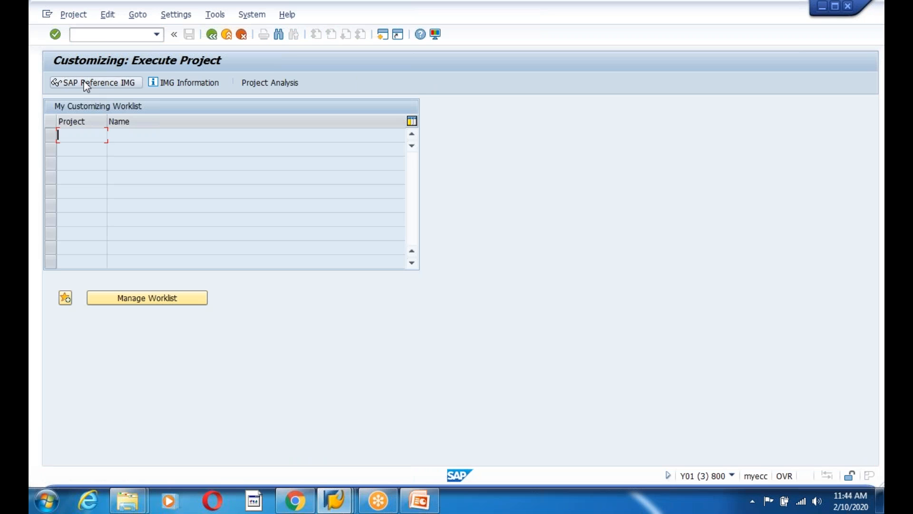
pyautogui.press('F5')
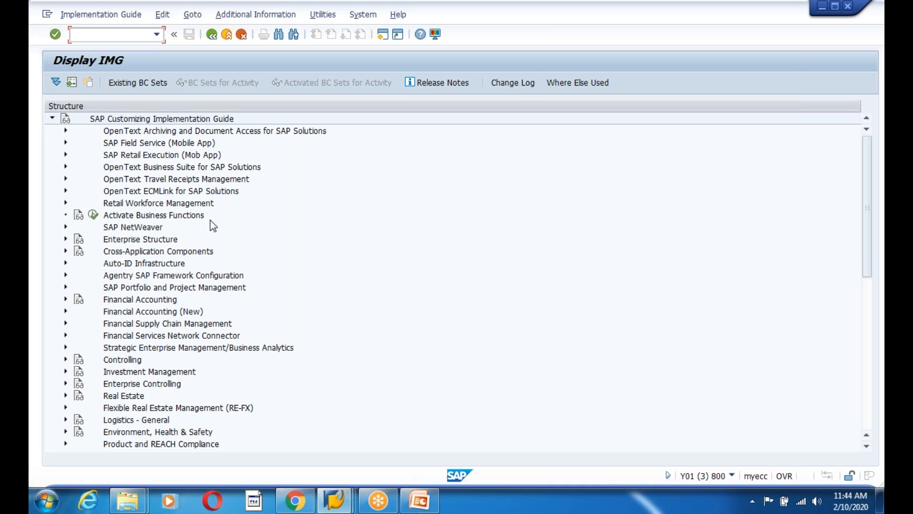
pyautogui.click(212, 34)
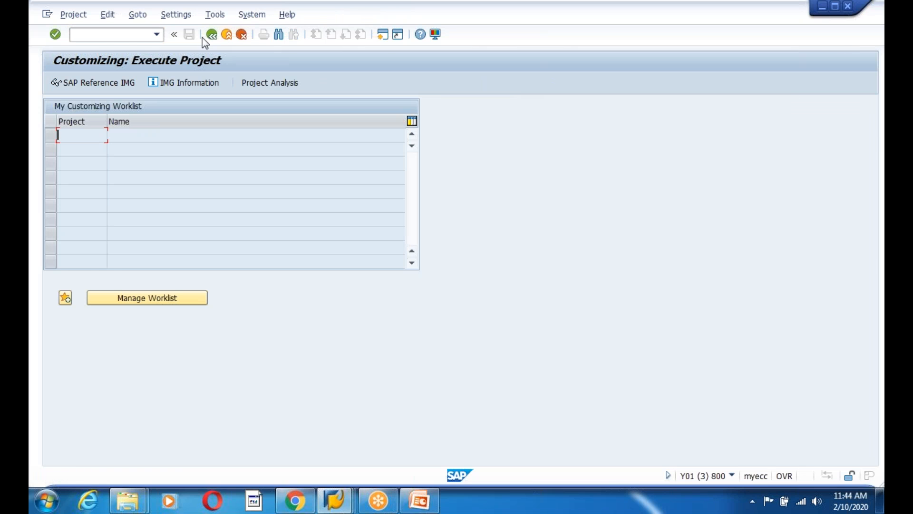
pyautogui.click(210, 34)
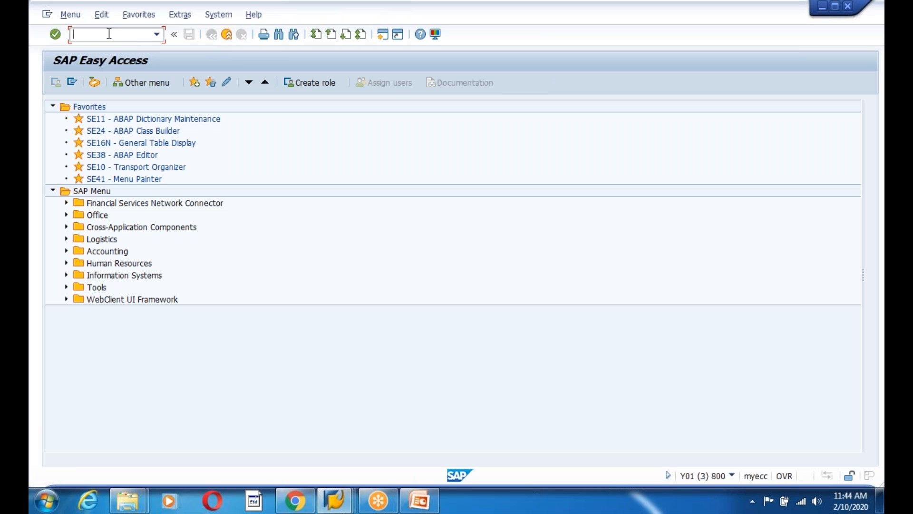
pyautogui.write('fb50')
pyautogui.press('Return')
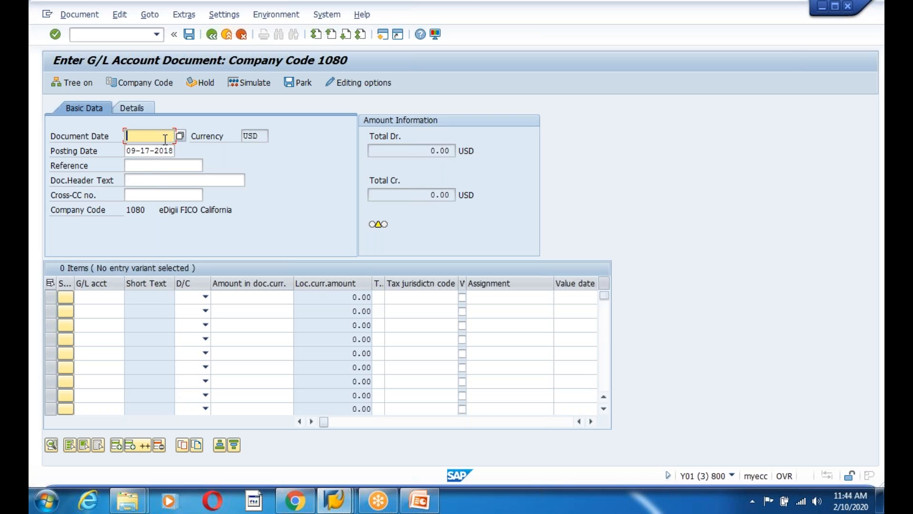
# Set document date 09-17-2018 and header text 'Accentute G/l Account POs'
pyautogui.click(175, 151)
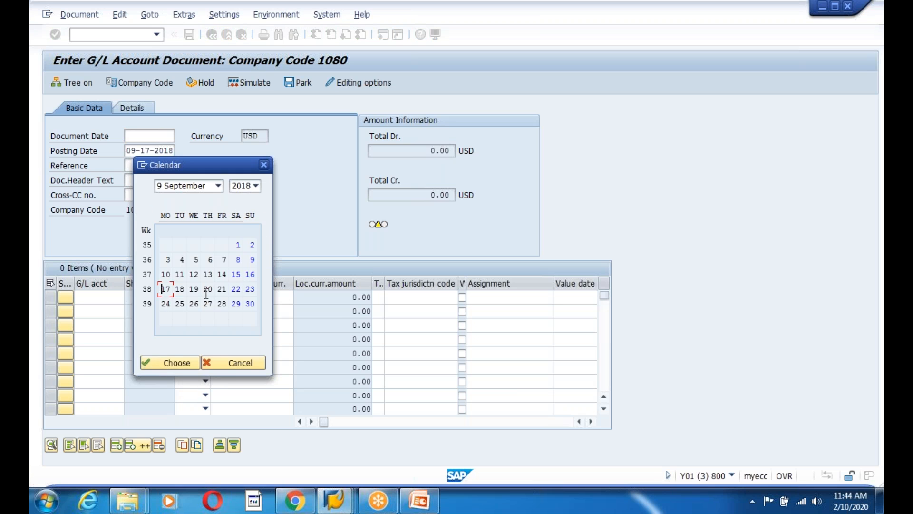
pyautogui.press('Return')
pyautogui.click(144, 180)
pyautogui.write('A')
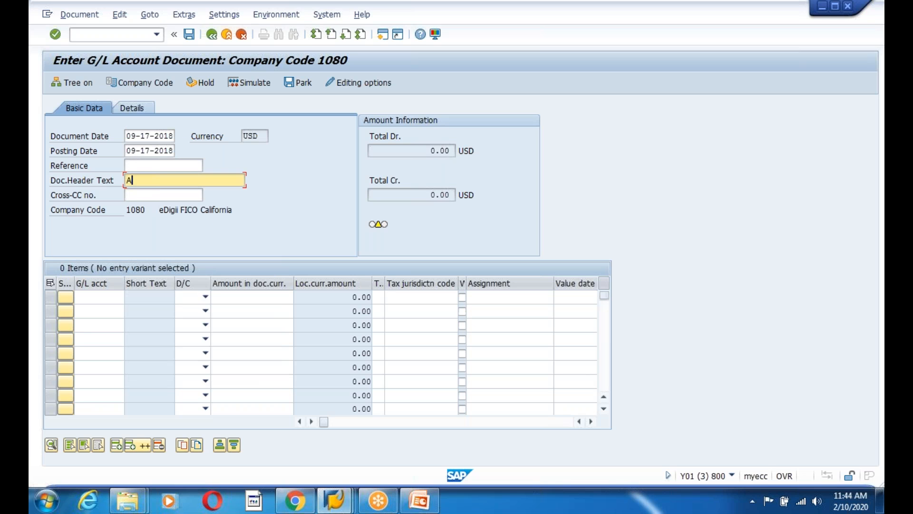
pyautogui.write('ccentute G/l Account POs')
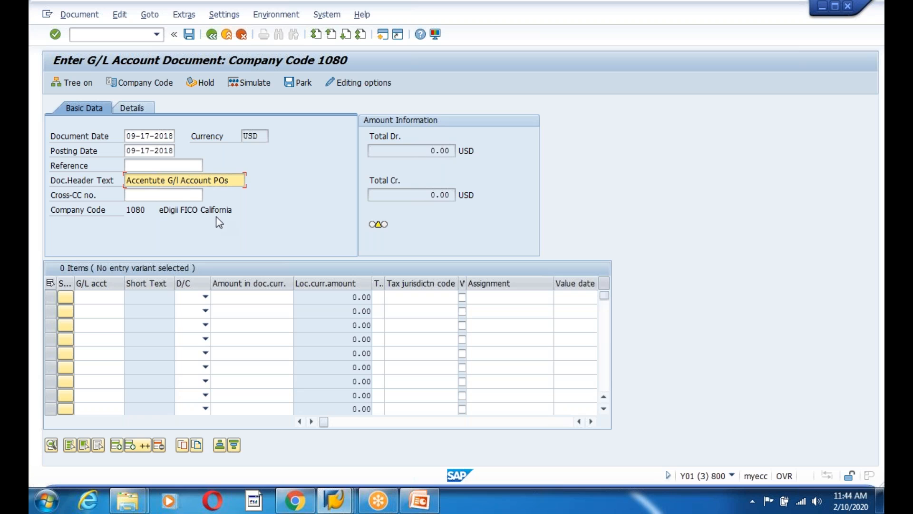
pyautogui.click(109, 301)
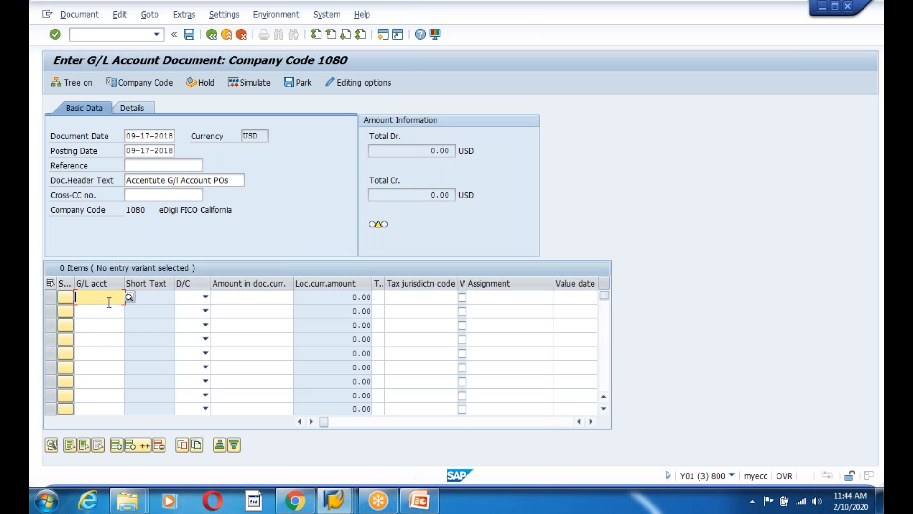
pyautogui.click(128, 299)
pyautogui.click(334, 462)
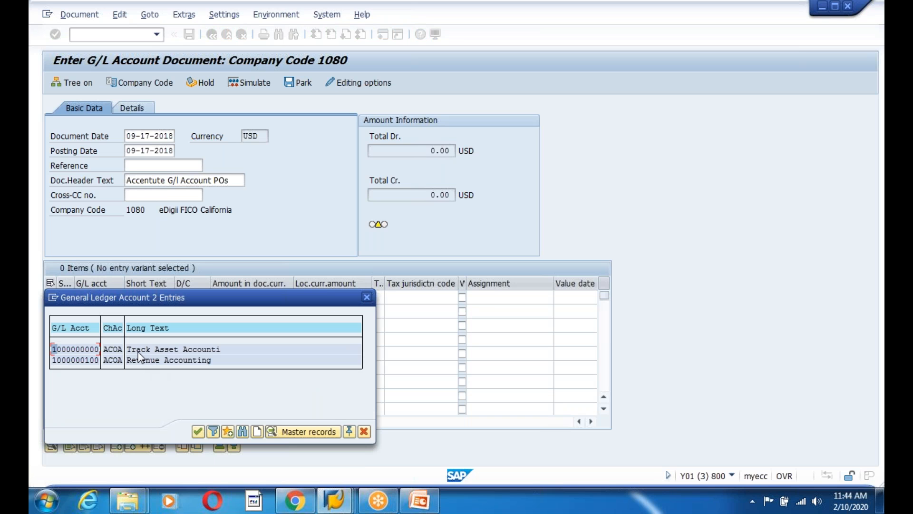
pyautogui.click(229, 348)
pyautogui.doubleClick(75, 349)
pyautogui.click(205, 297)
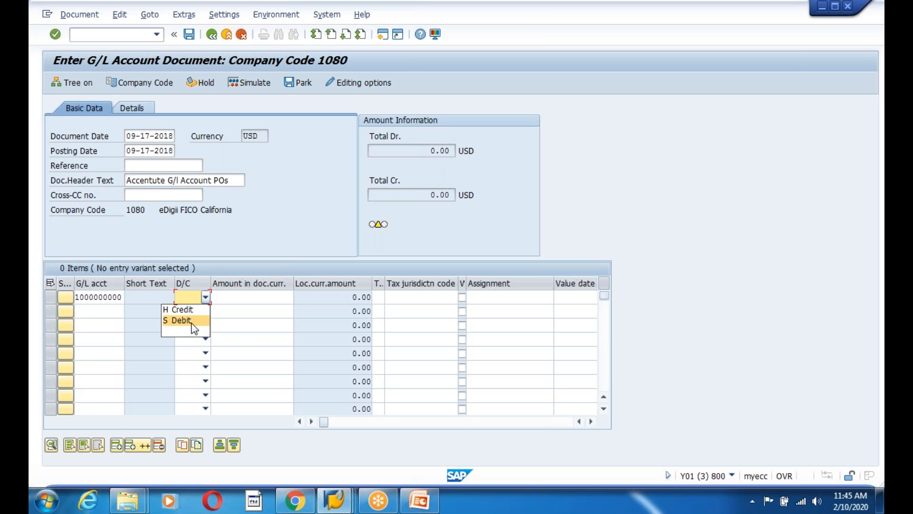
pyautogui.click(102, 299)
pyautogui.moveTo(75, 297); pyautogui.dragTo(124, 299)
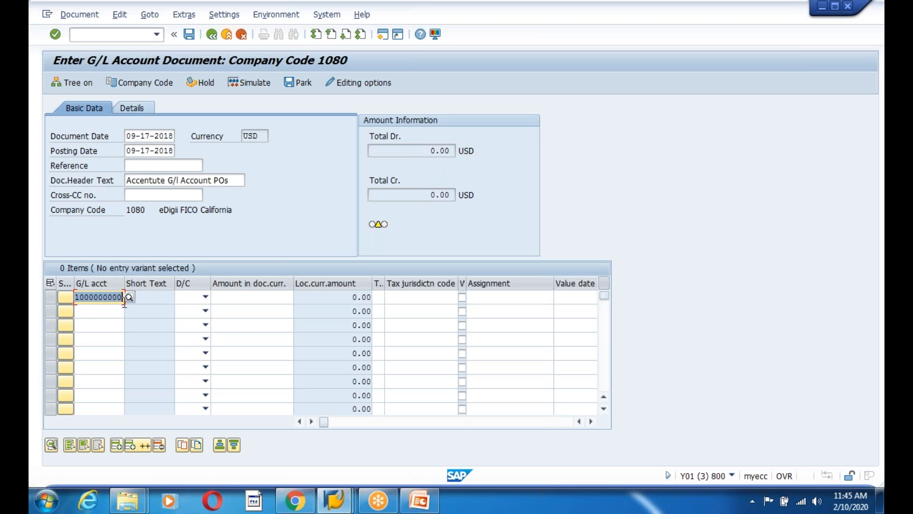
pyautogui.click(206, 298)
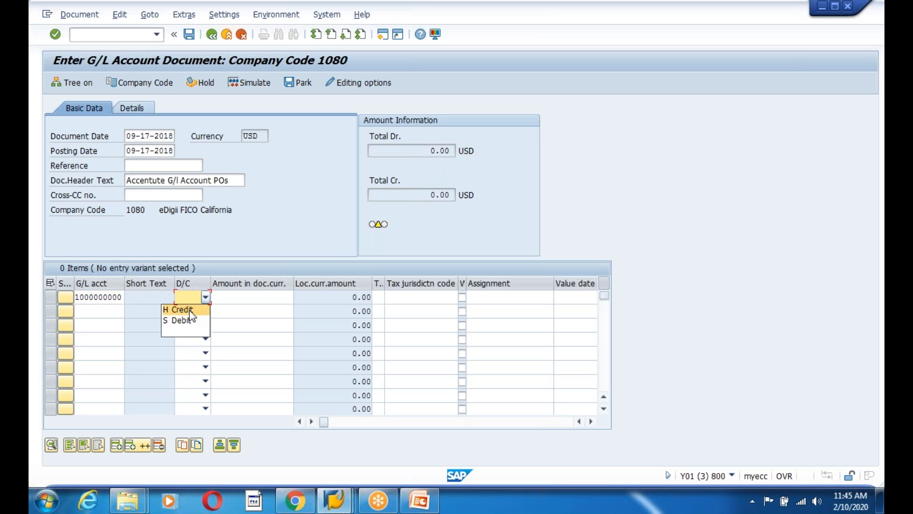
pyautogui.click(188, 309)
pyautogui.click(241, 299)
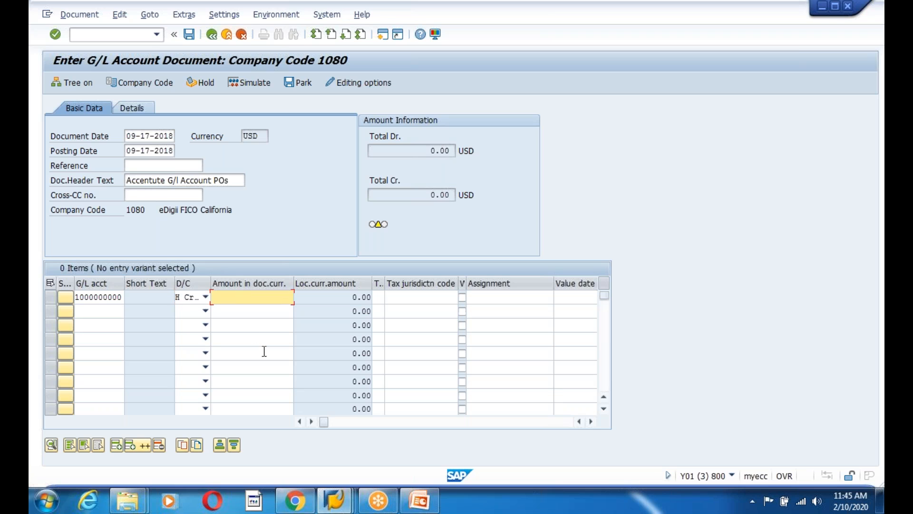
pyautogui.write('100')
pyautogui.click(273, 311)
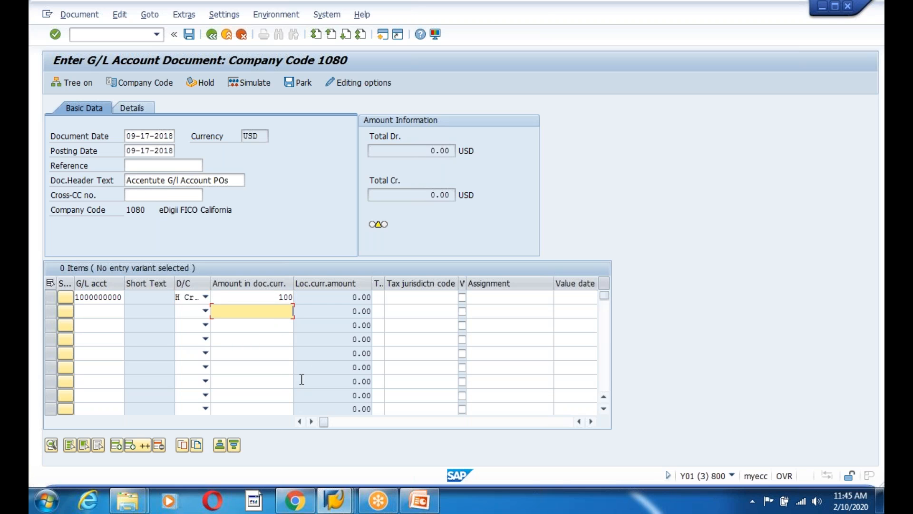
pyautogui.click(122, 298)
pyautogui.click(95, 311)
pyautogui.click(131, 313)
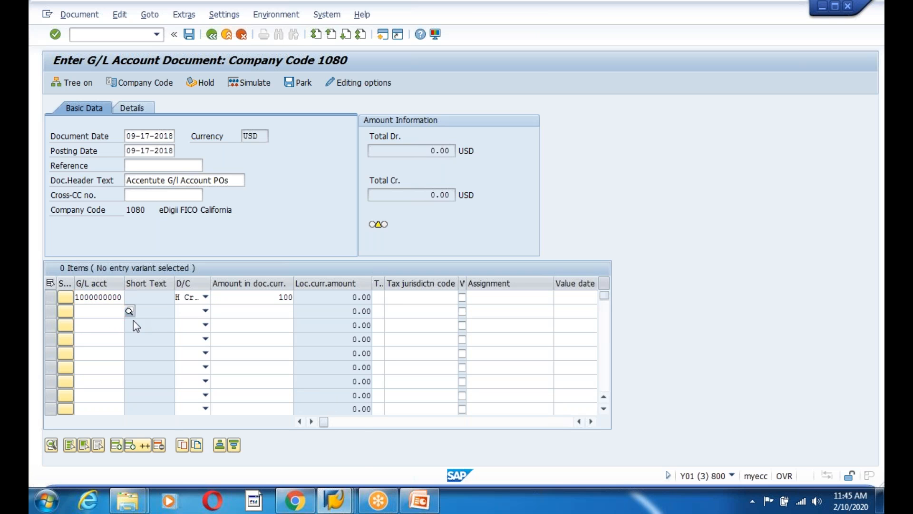
pyautogui.click(325, 476)
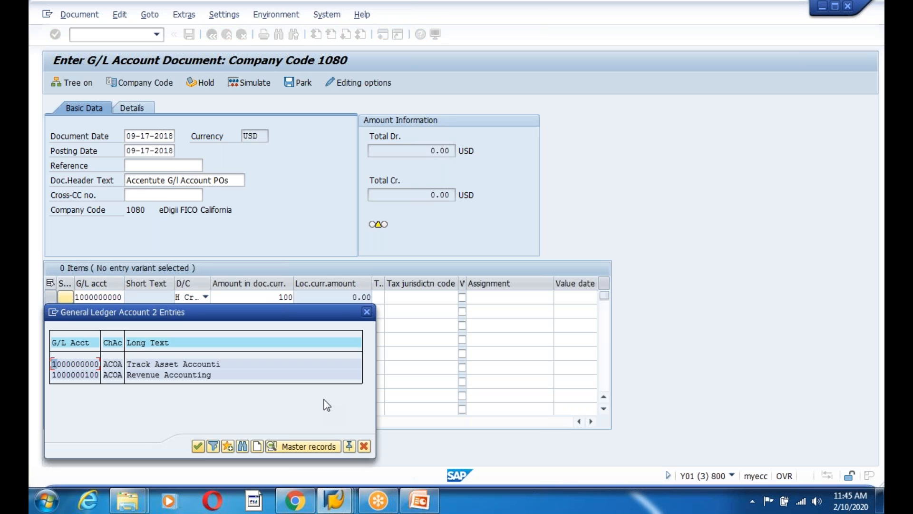
pyautogui.doubleClick(82, 376)
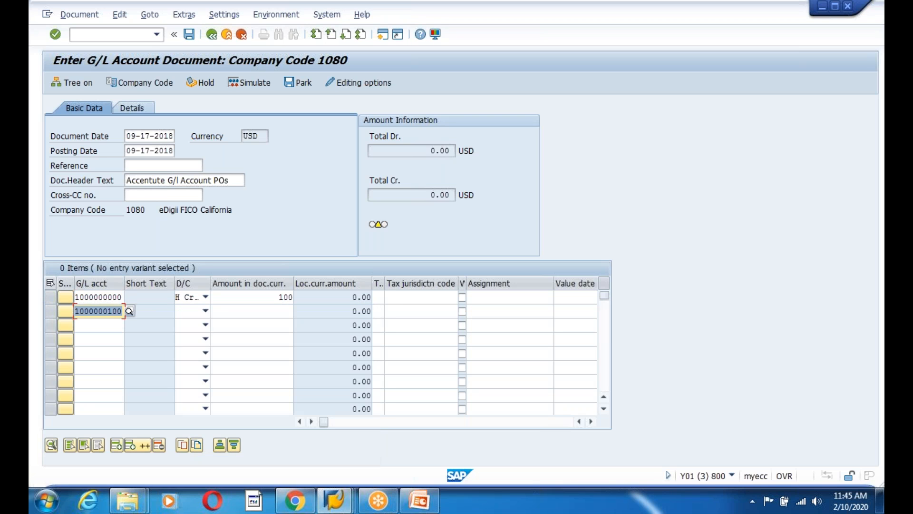
pyautogui.click(94, 313)
pyautogui.click(206, 313)
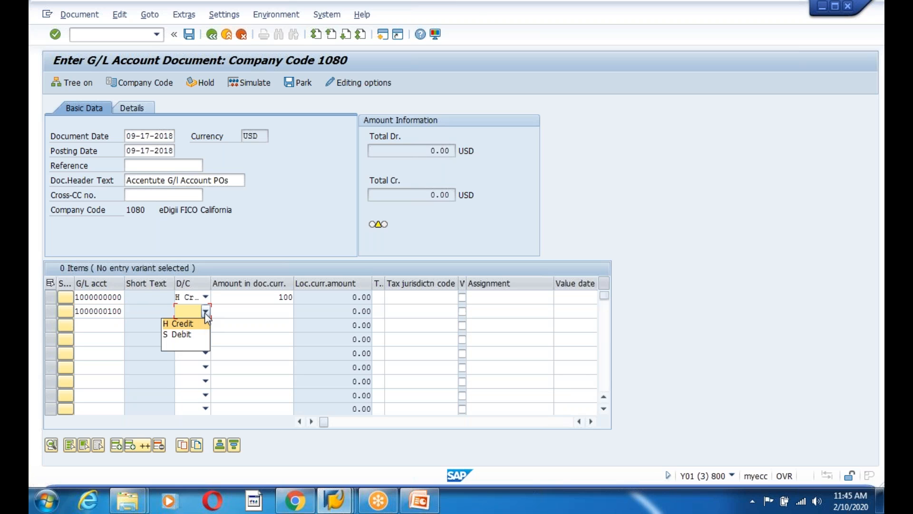
pyautogui.click(180, 335)
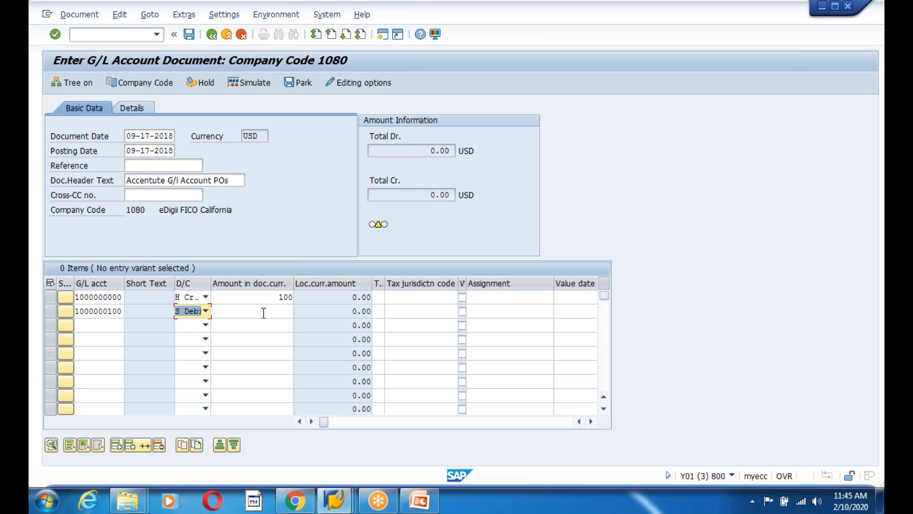
pyautogui.click(265, 312)
pyautogui.write('100')
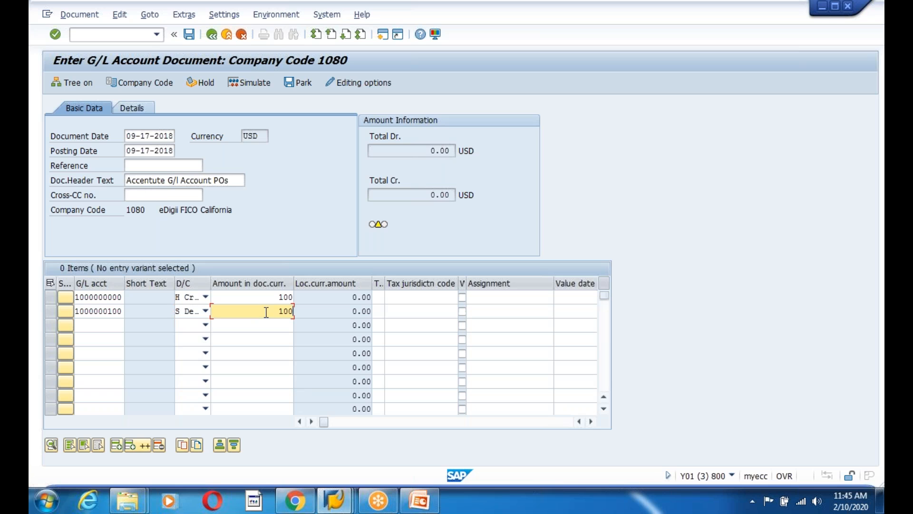
pyautogui.press('Return')
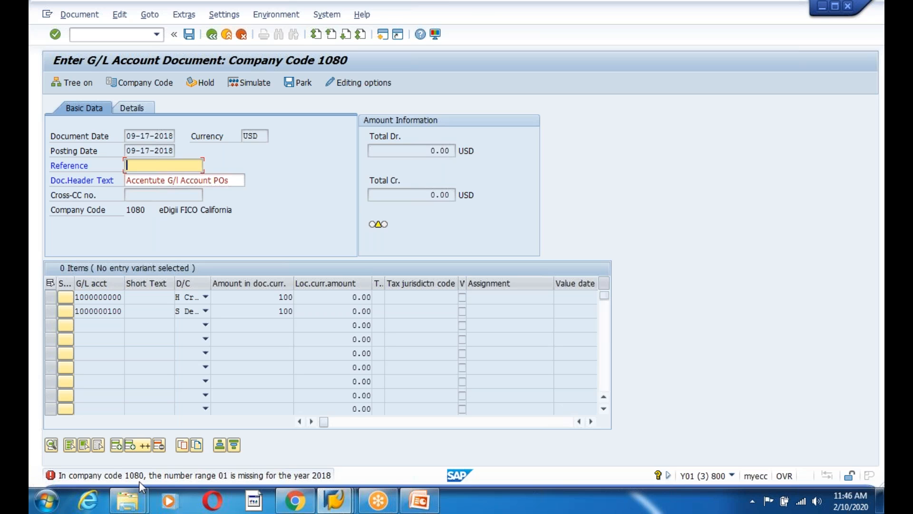
# Open the Company Code prompt to move the document off company code 1080
pyautogui.click(144, 82)
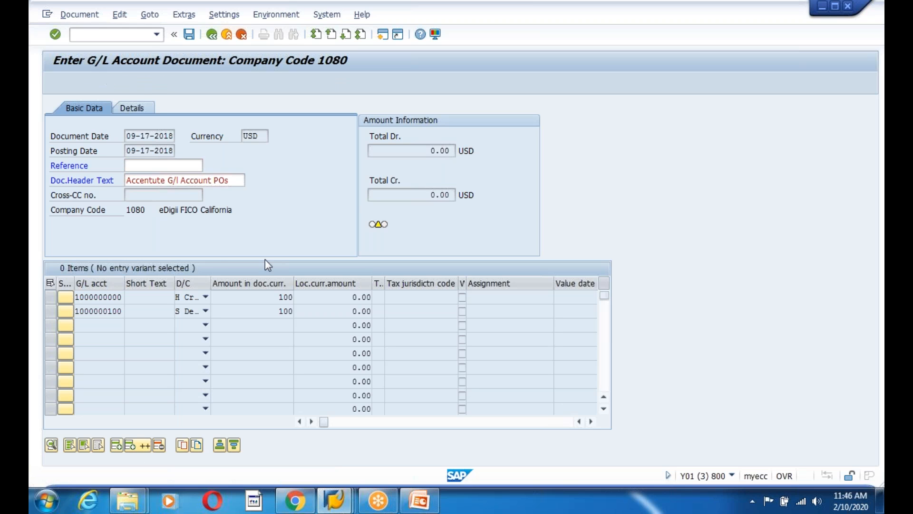
# Switch to company code 1200, date the document 09-17-2018 and reuse header text 'Accentute G/l Account POs'
pyautogui.write('1200')
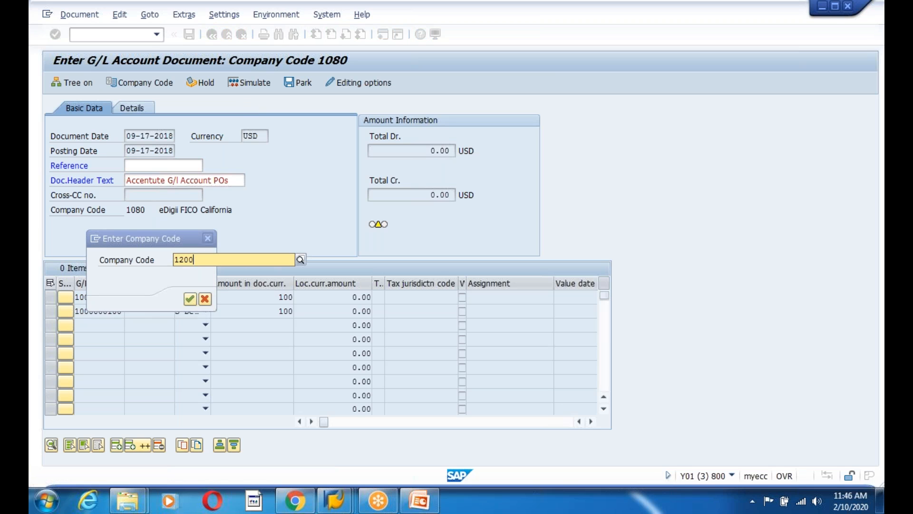
pyautogui.press('Return')
pyautogui.press('Return')
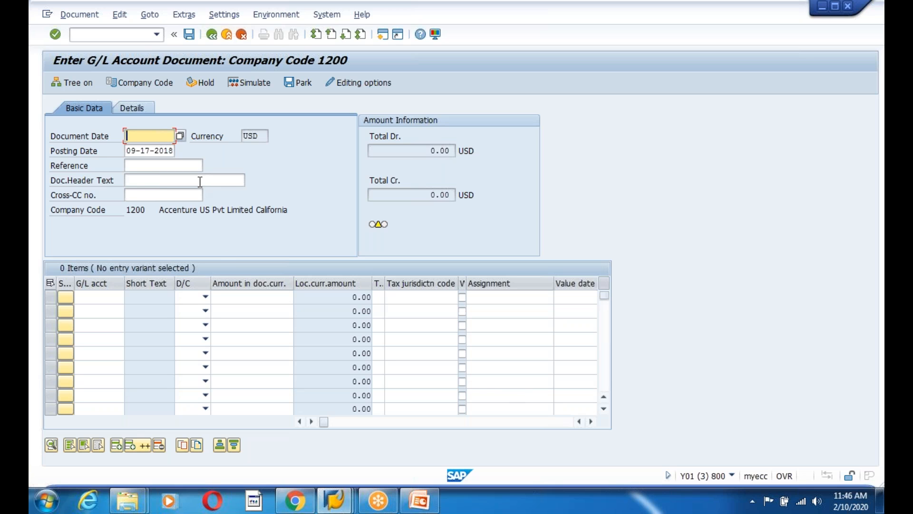
pyautogui.press('F4')
pyautogui.press('Return')
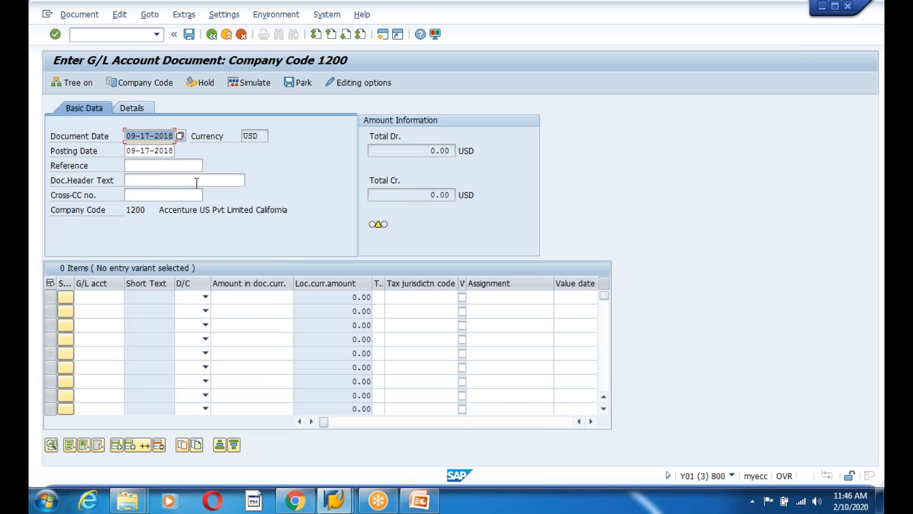
pyautogui.click(153, 185)
pyautogui.click(155, 193)
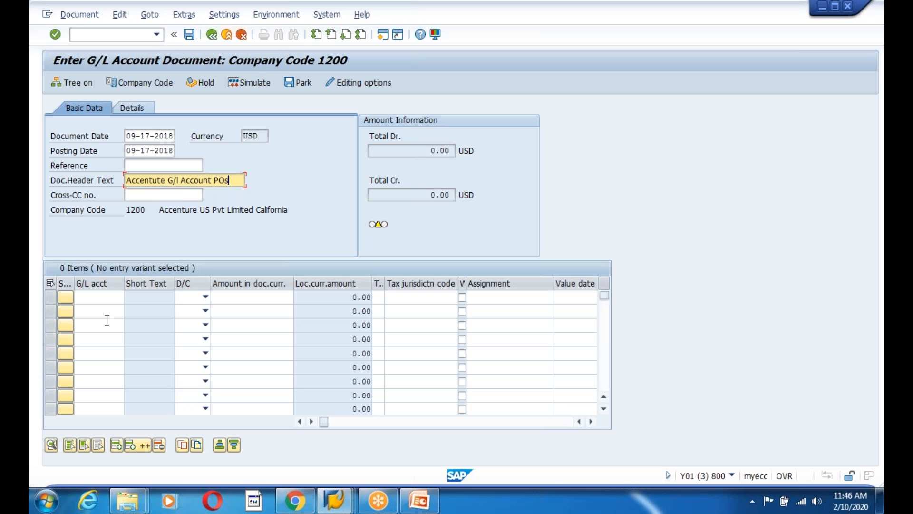
pyautogui.click(103, 297)
pyautogui.click(98, 310)
pyautogui.click(91, 310)
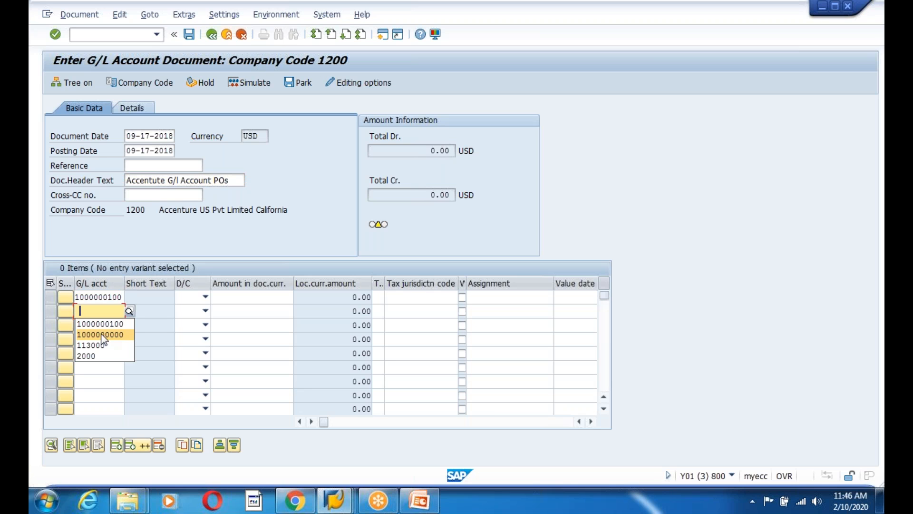
pyautogui.click(105, 296)
pyautogui.click(113, 297)
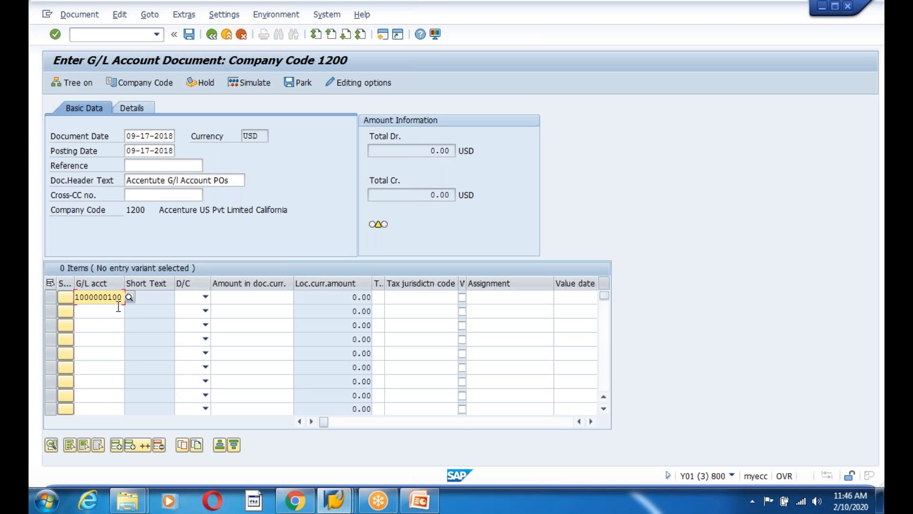
pyautogui.click(205, 298)
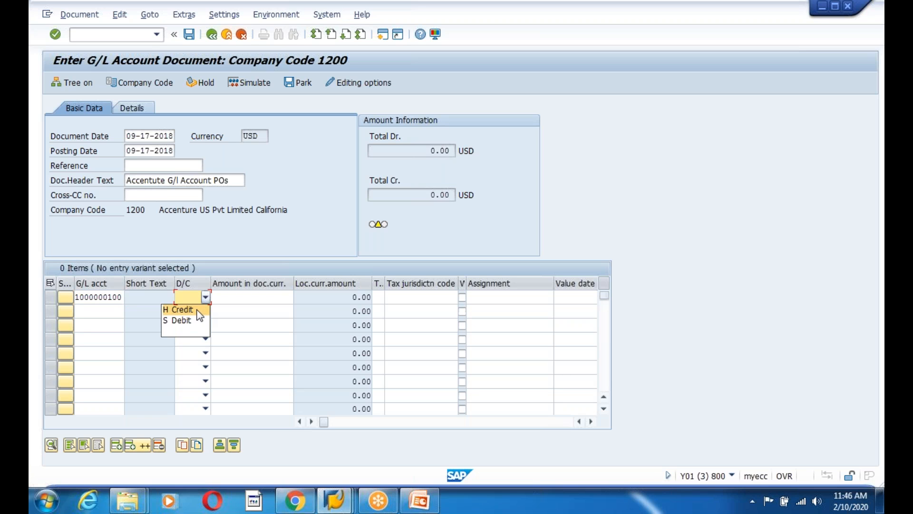
pyautogui.click(200, 310)
pyautogui.click(247, 295)
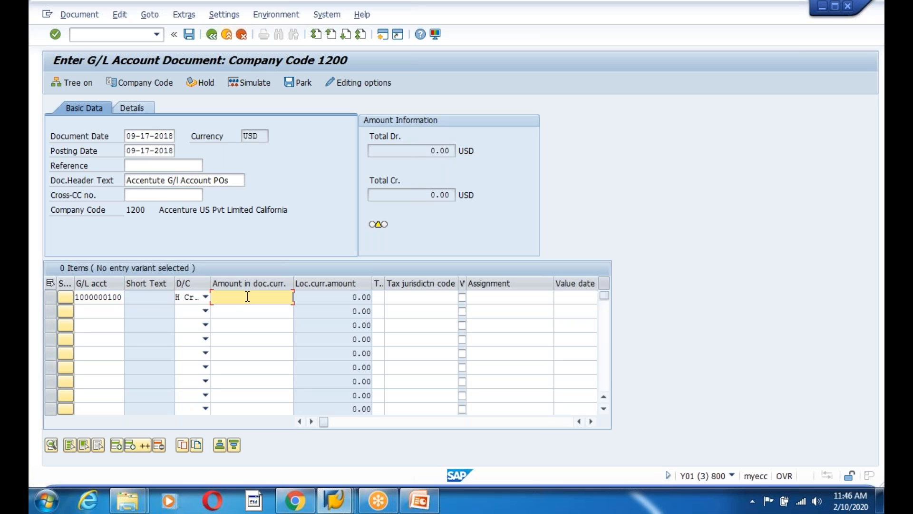
pyautogui.write('1000')
pyautogui.click(112, 311)
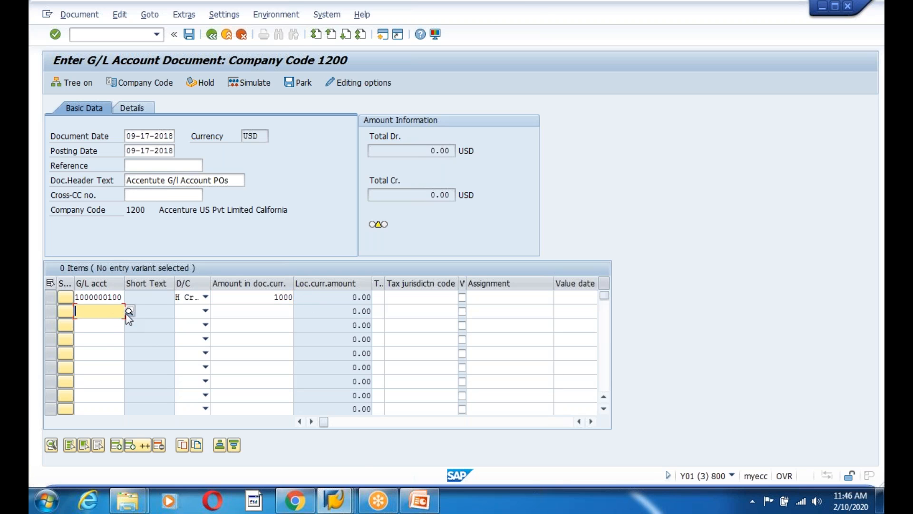
pyautogui.click(123, 312)
pyautogui.click(320, 476)
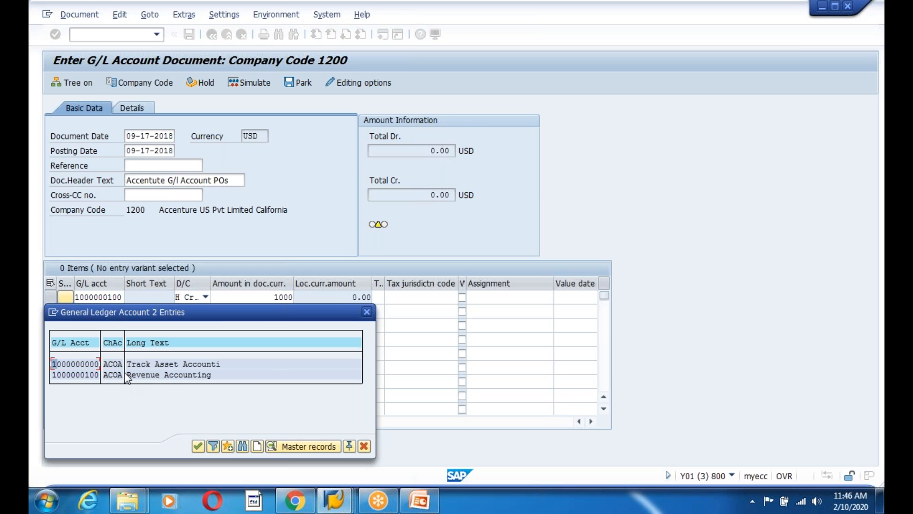
pyautogui.doubleClick(63, 367)
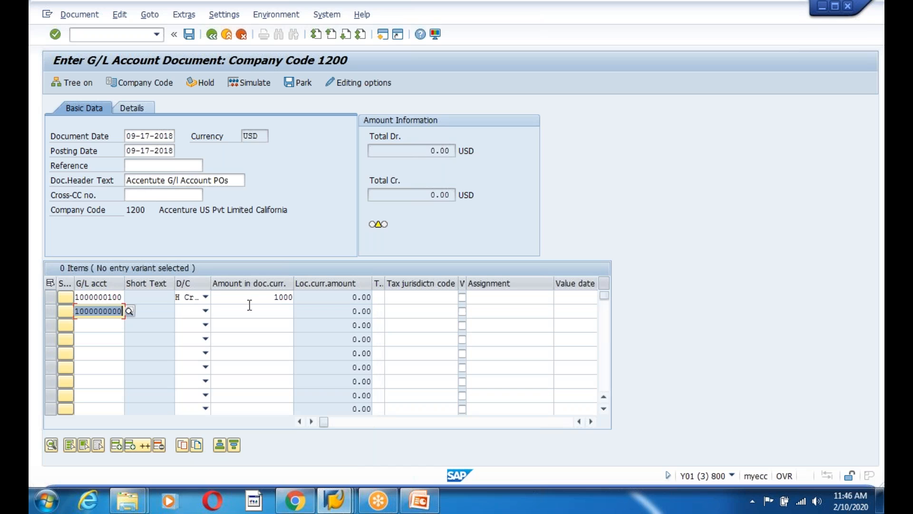
pyautogui.click(285, 298)
pyautogui.click(206, 311)
pyautogui.click(189, 335)
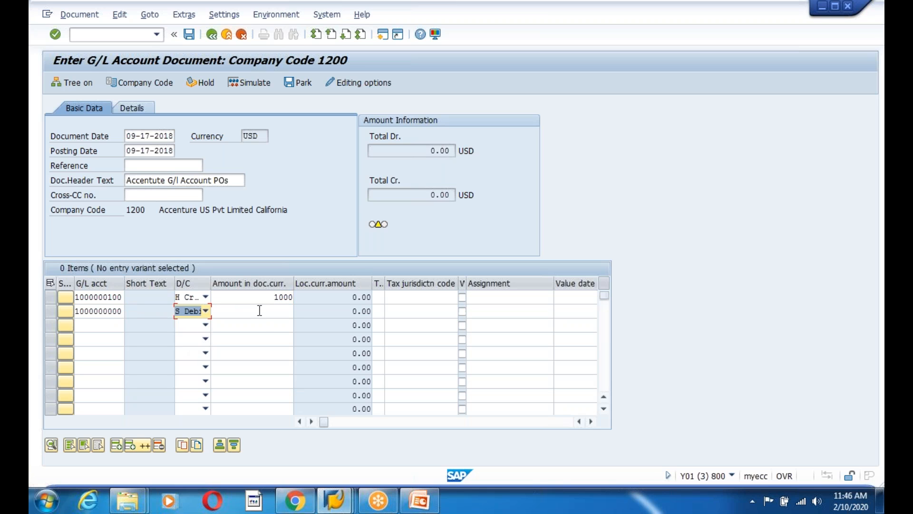
pyautogui.press('Tab')
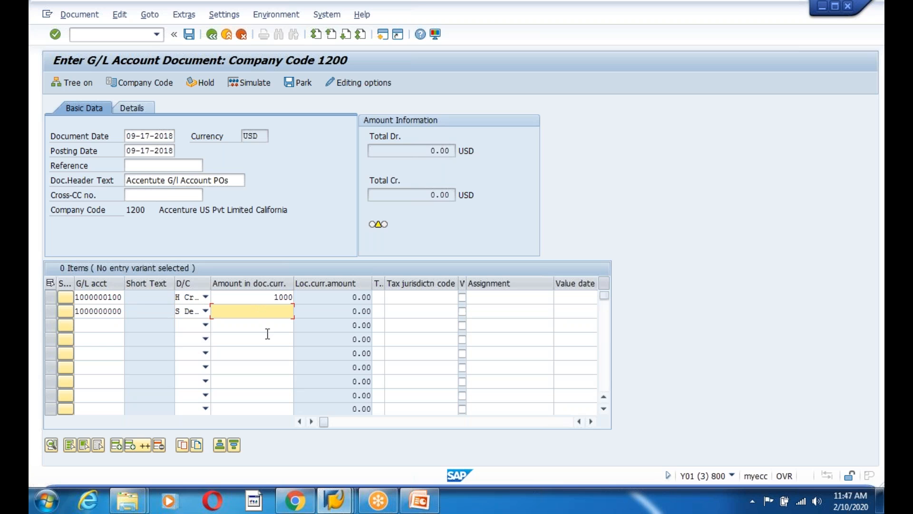
pyautogui.write('100')
pyautogui.press('Return')
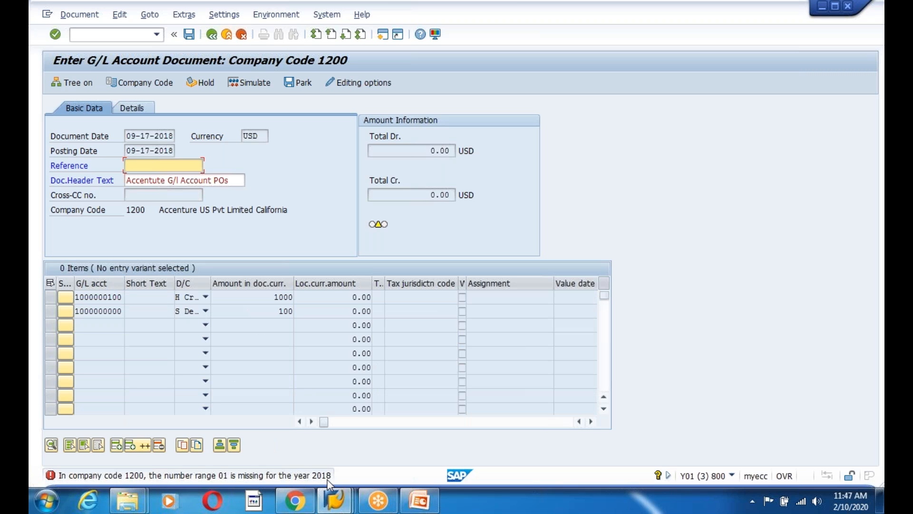
# Switch to the table maintenance window, return to Easy Access and open the SAP Reference IMG via spro
pyautogui.click(335, 499)
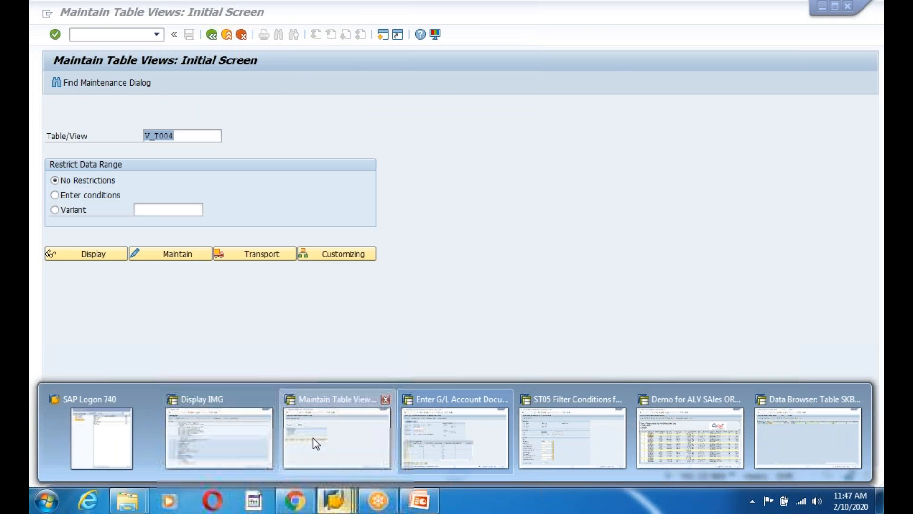
pyautogui.click(313, 437)
pyautogui.click(210, 35)
pyautogui.write('spro')
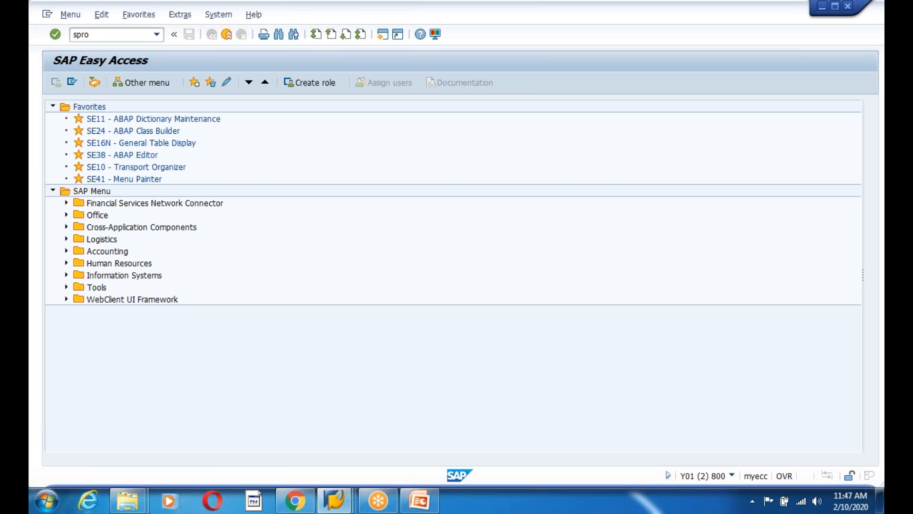
pyautogui.press('Return')
pyautogui.press('F5')
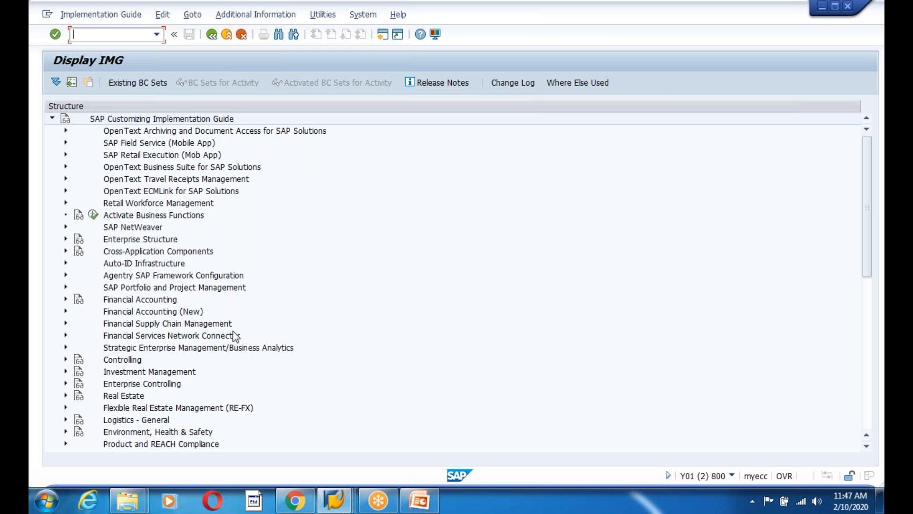
# Expand Financial Accounting (New) in the reference IMG and browse its entries
pyautogui.click(151, 315)
pyautogui.click(66, 311)
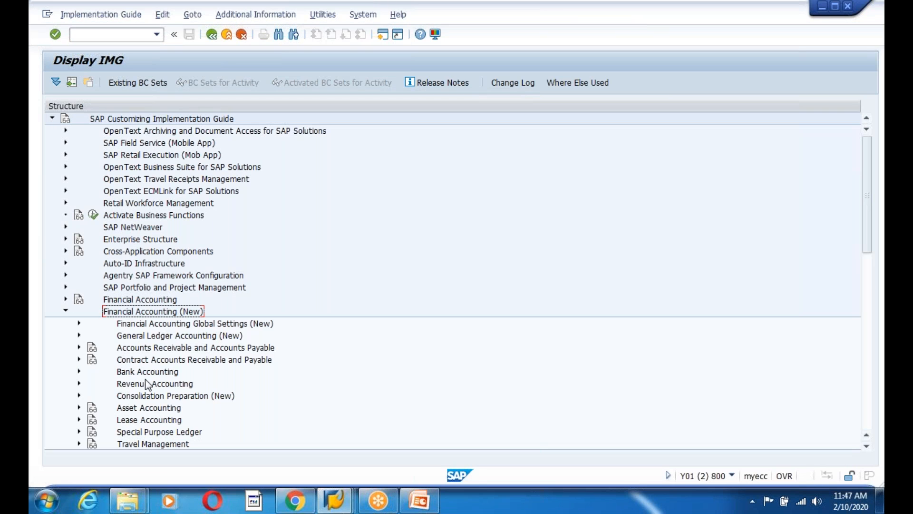
pyautogui.click(169, 336)
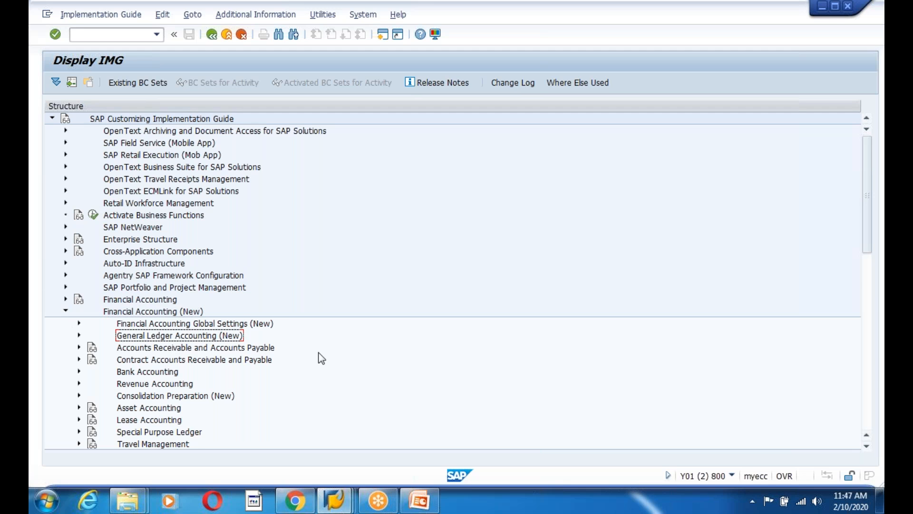
pyautogui.scroll(-2, 319, 353)
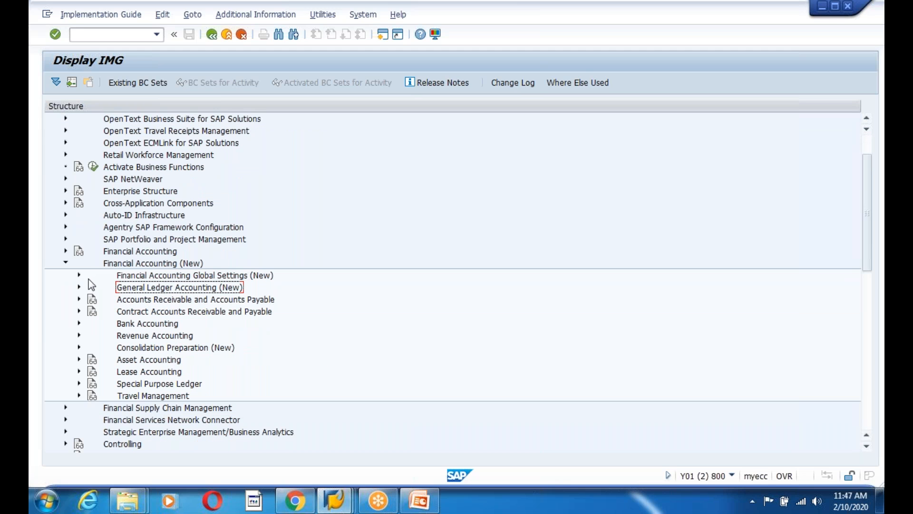
pyautogui.click(128, 361)
pyautogui.click(133, 336)
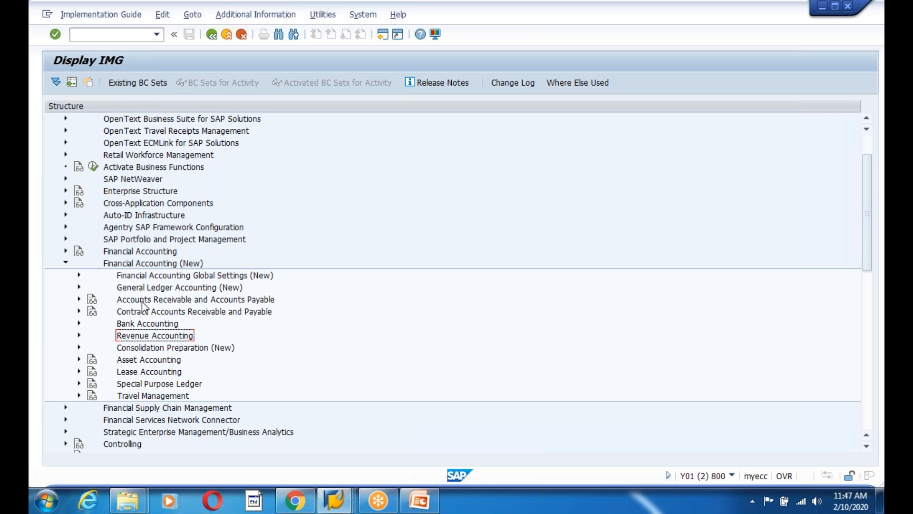
# Drill into Global Settings > Document > Document Number Ranges and run Define Document Number Ranges for General Ledger View
pyautogui.click(79, 275)
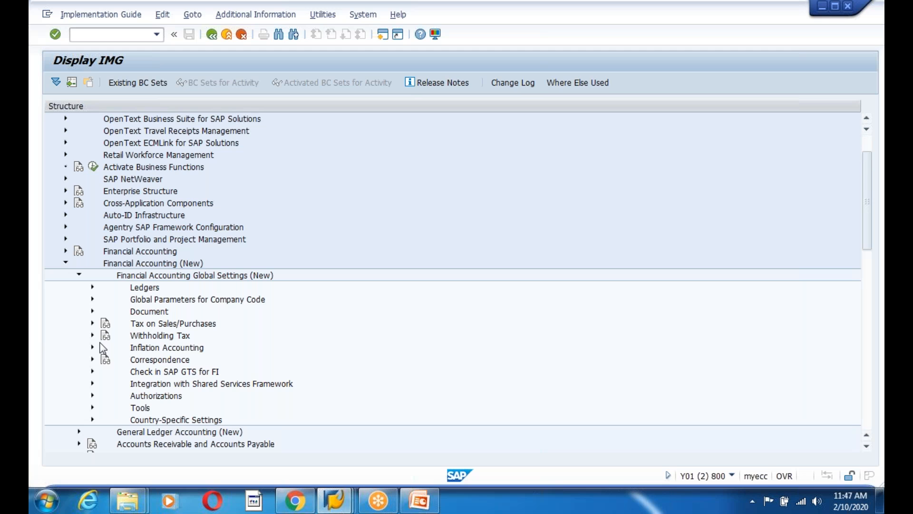
pyautogui.click(92, 311)
pyautogui.click(209, 312)
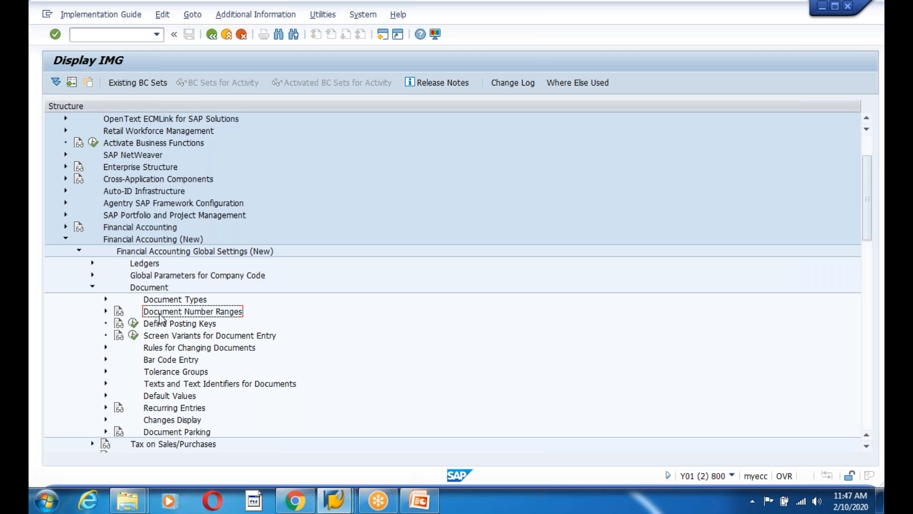
pyautogui.click(105, 311)
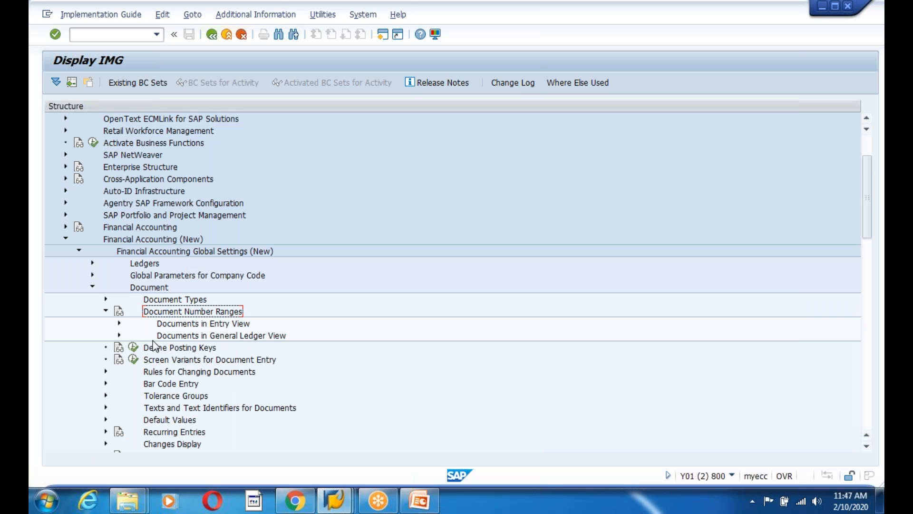
pyautogui.click(120, 335)
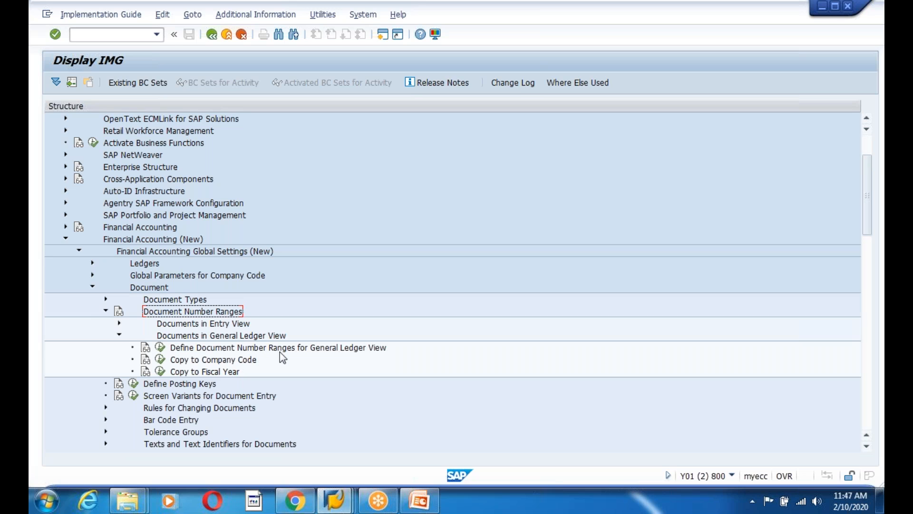
pyautogui.click(161, 347)
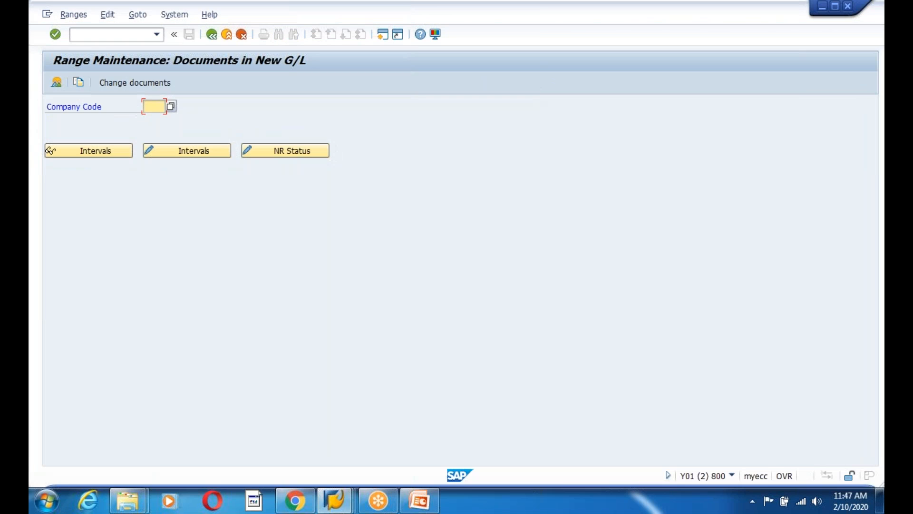
# In company code 1200's intervals, add interval 01 for year 2018 starting at 100000
pyautogui.write('1200')
pyautogui.click(169, 151)
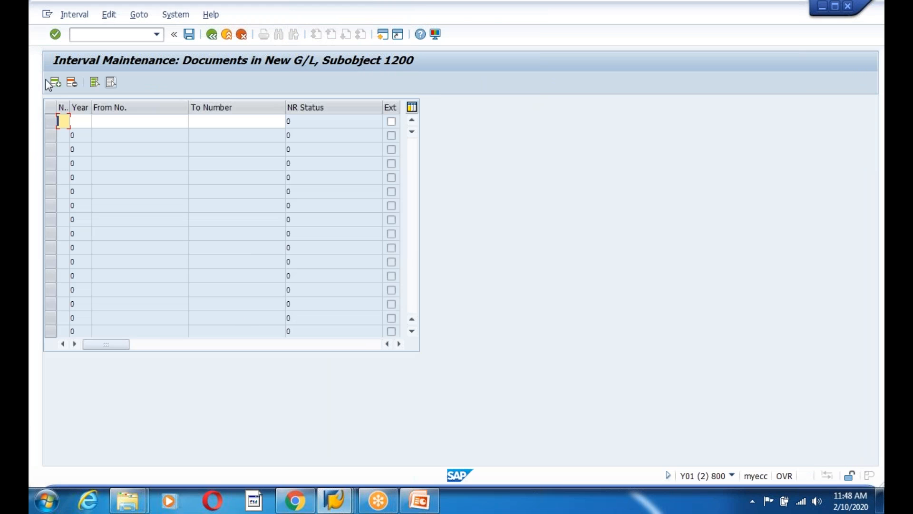
pyautogui.moveTo(69, 107); pyautogui.dragTo(131, 107)
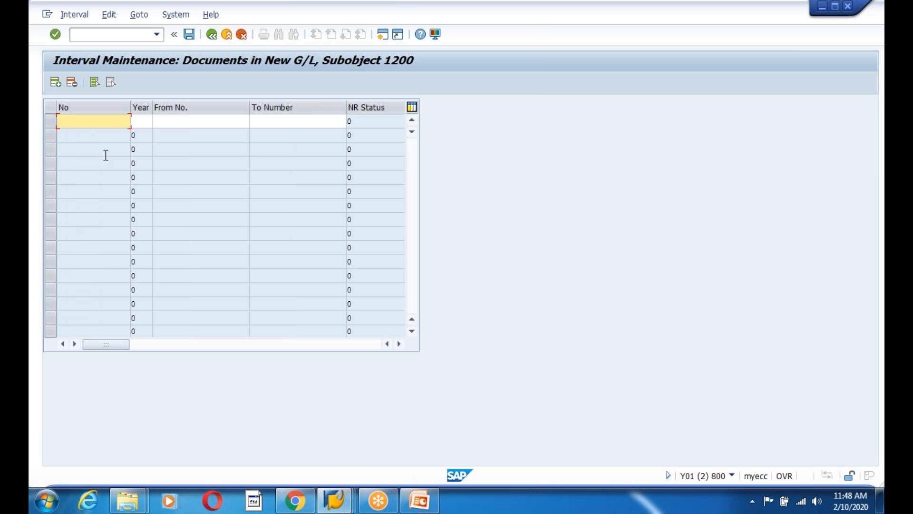
pyautogui.write('01')
pyautogui.press('Tab')
pyautogui.write('2018')
pyautogui.press('Tab')
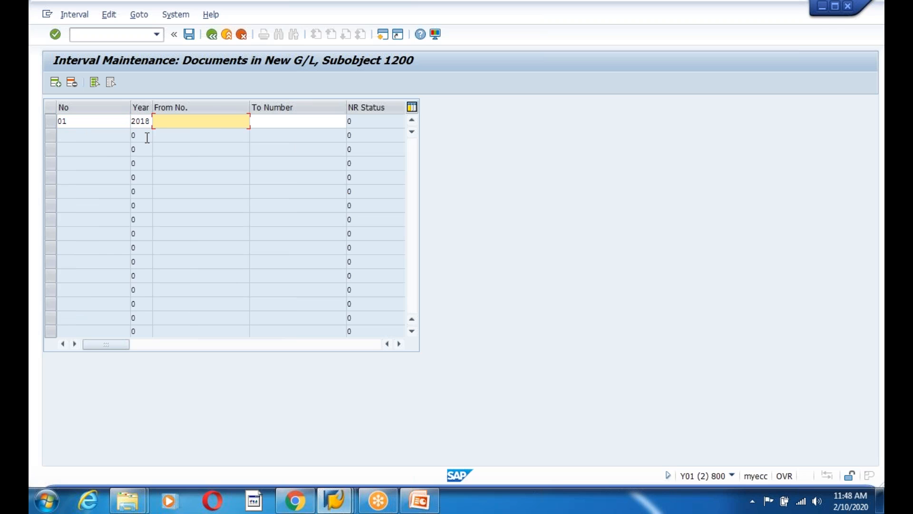
pyautogui.write('100000')
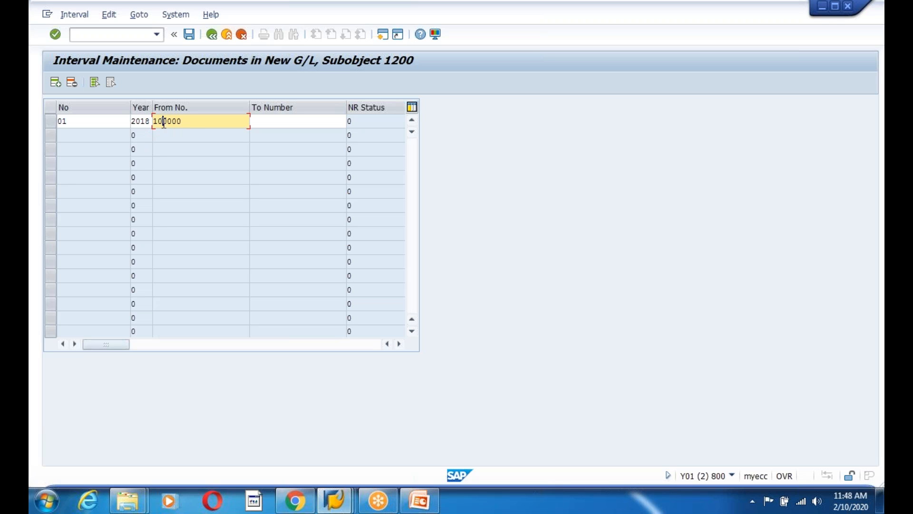
pyautogui.press('BackSpace')
pyautogui.press('BackSpace')
pyautogui.press('BackSpace')
pyautogui.press('BackSpace')
pyautogui.press('BackSpace')
pyautogui.press('BackSpace')
pyautogui.write('9')
pyautogui.write('0000000')
pyautogui.press('BackSpace')
pyautogui.press('BackSpace')
pyautogui.press('BackSpace')
pyautogui.press('BackSpace')
pyautogui.press('BackSpace')
pyautogui.press('BackSpace')
pyautogui.press('BackSpace')
pyautogui.press('BackSpace')
pyautogui.write('1400000000')
pyautogui.click(260, 122)
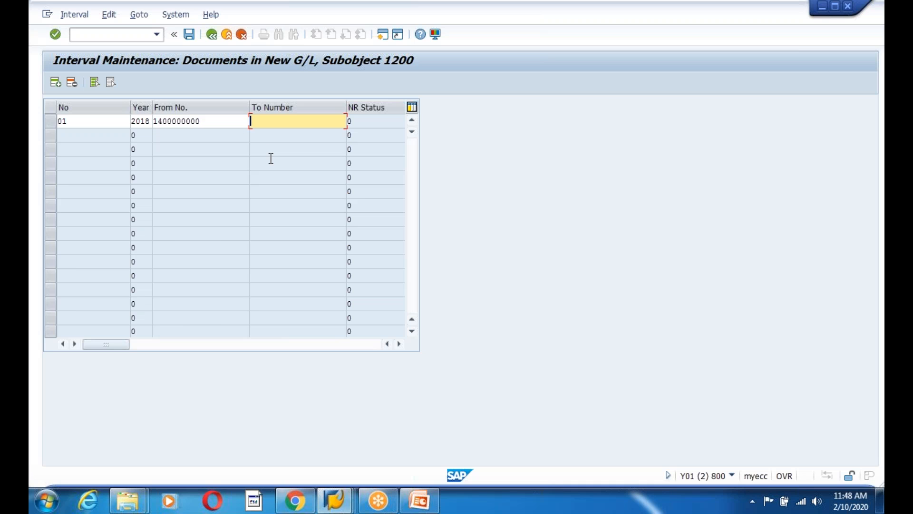
pyautogui.hotkey('ctrl', 'v')
pyautogui.press('BackSpace')
pyautogui.press('BackSpace')
pyautogui.press('BackSpace')
pyautogui.write('999')
pyautogui.press('Return')
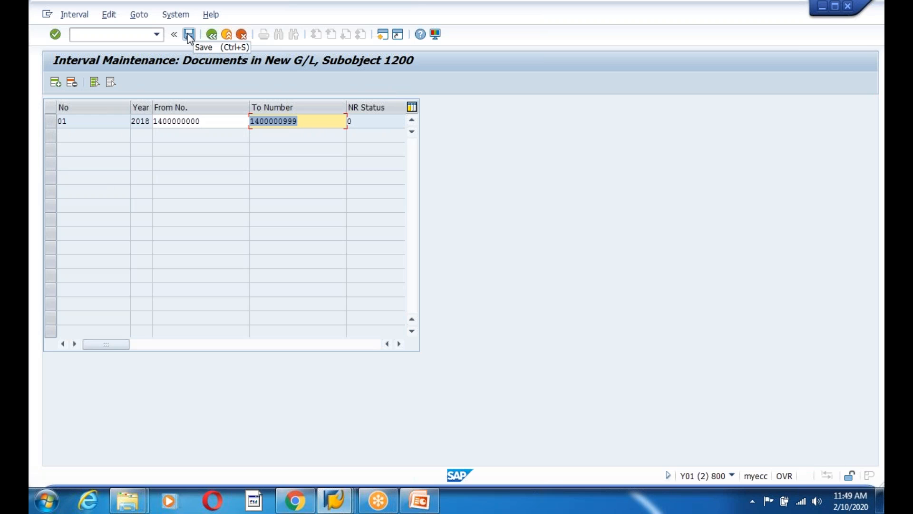
# Save the interval, acknowledge the transport notice, and return to Range Maintenance
pyautogui.click(146, 121)
pyautogui.doubleClick(214, 121)
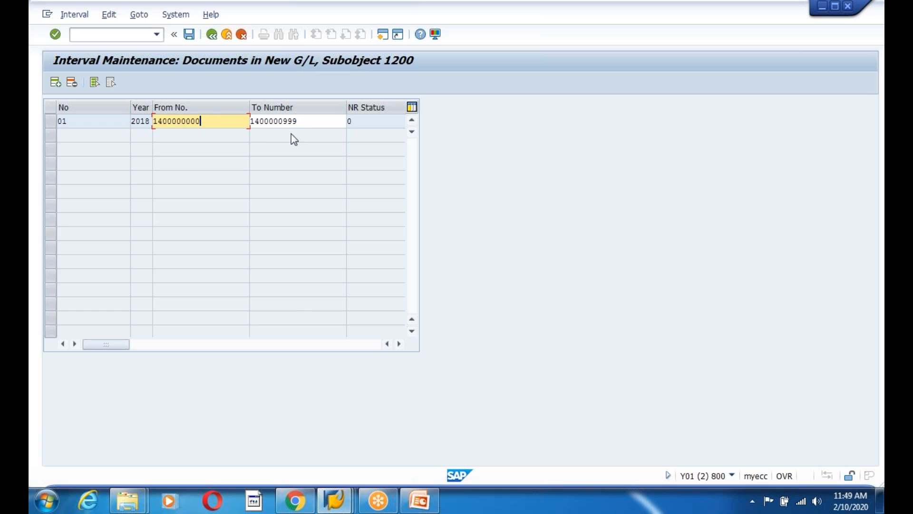
pyautogui.doubleClick(309, 121)
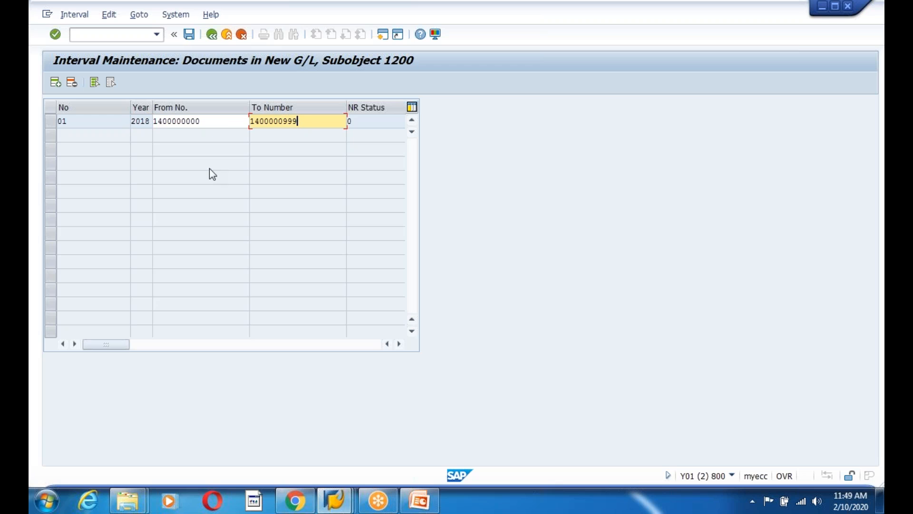
pyautogui.click(215, 122)
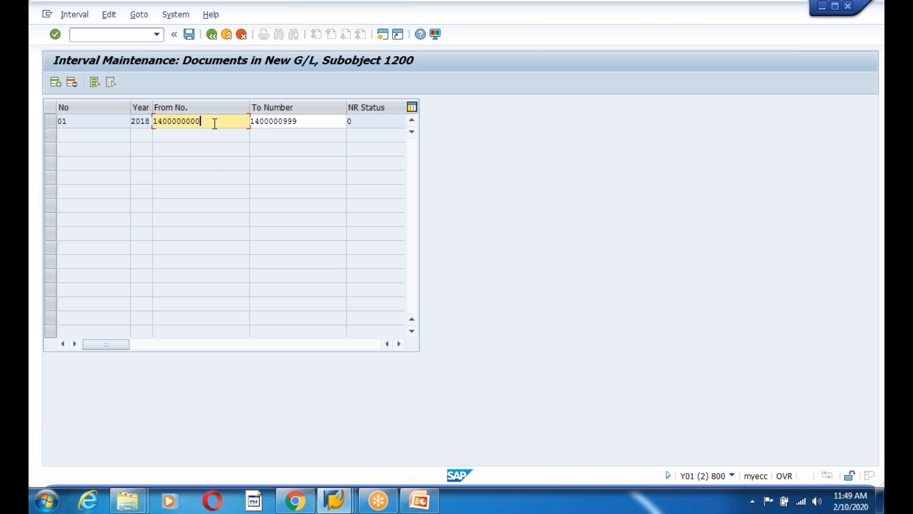
pyautogui.click(189, 35)
pyautogui.click(408, 402)
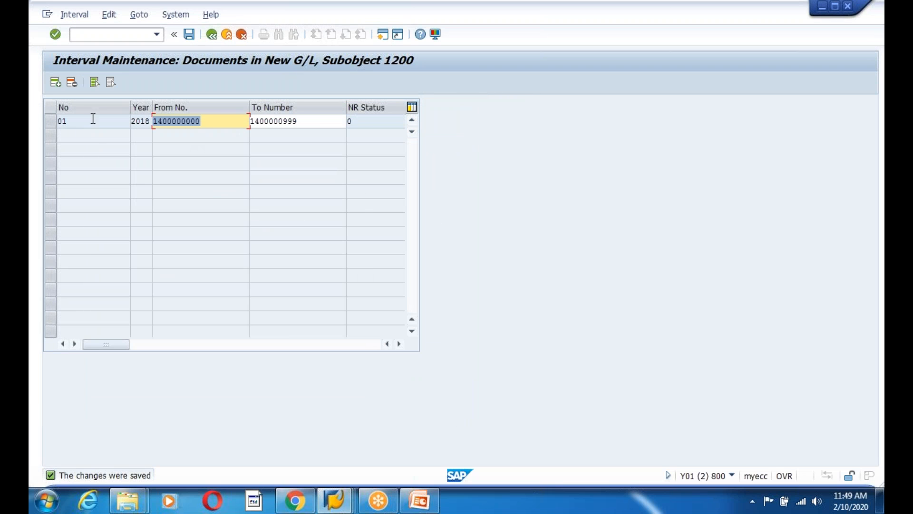
pyautogui.click(212, 35)
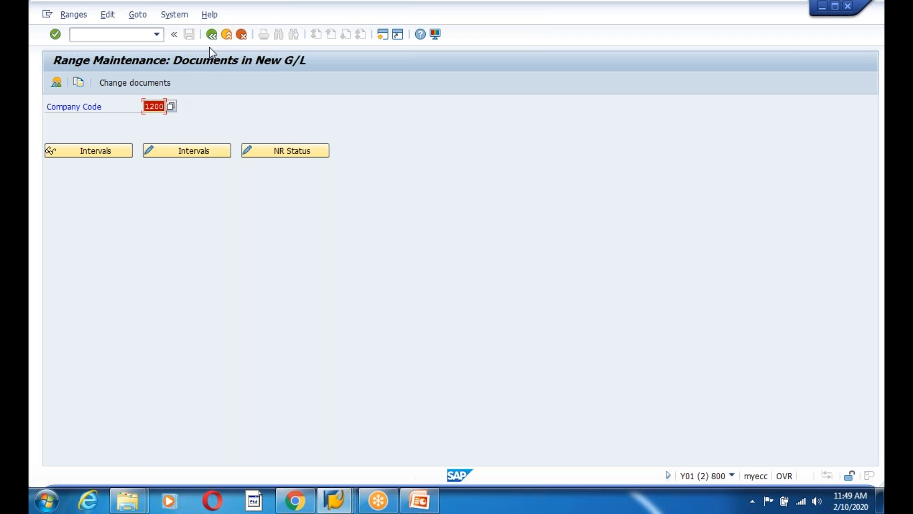
# Open and close the Copy to Company Code activity, returning to the configuration tree
pyautogui.click(212, 35)
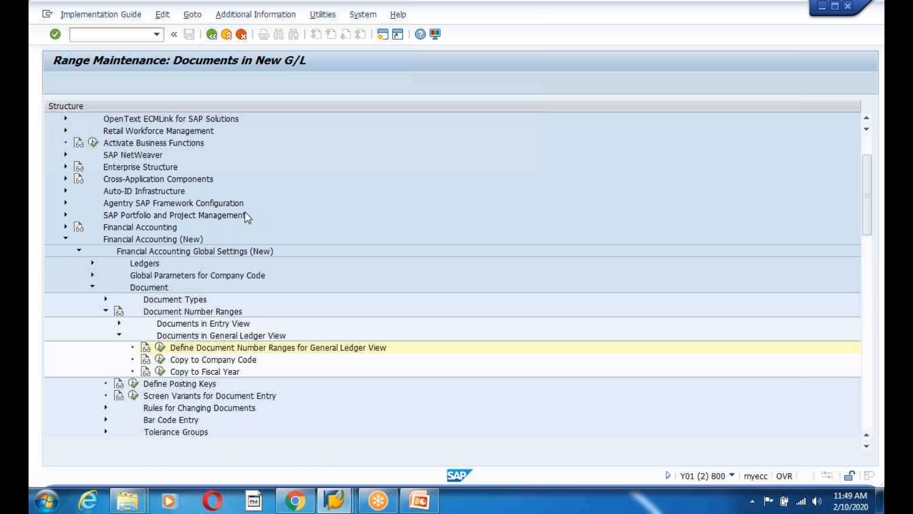
pyautogui.click(161, 360)
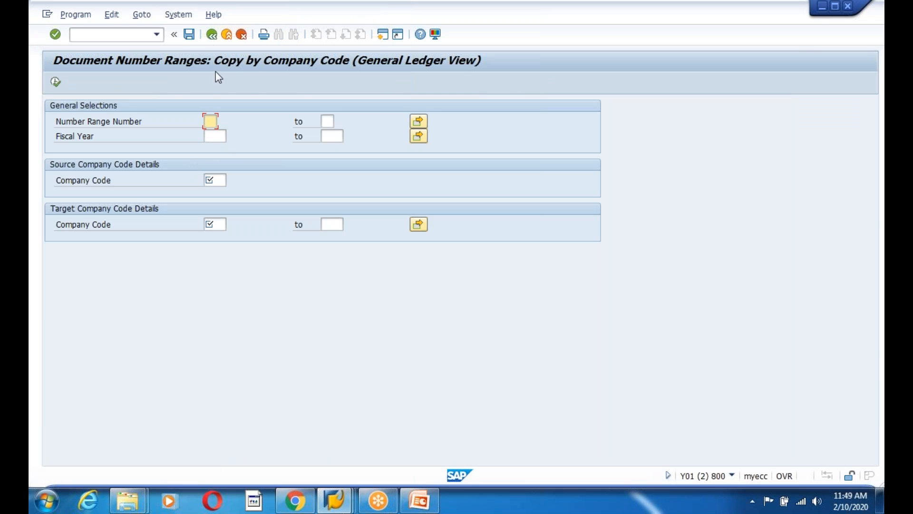
pyautogui.click(212, 38)
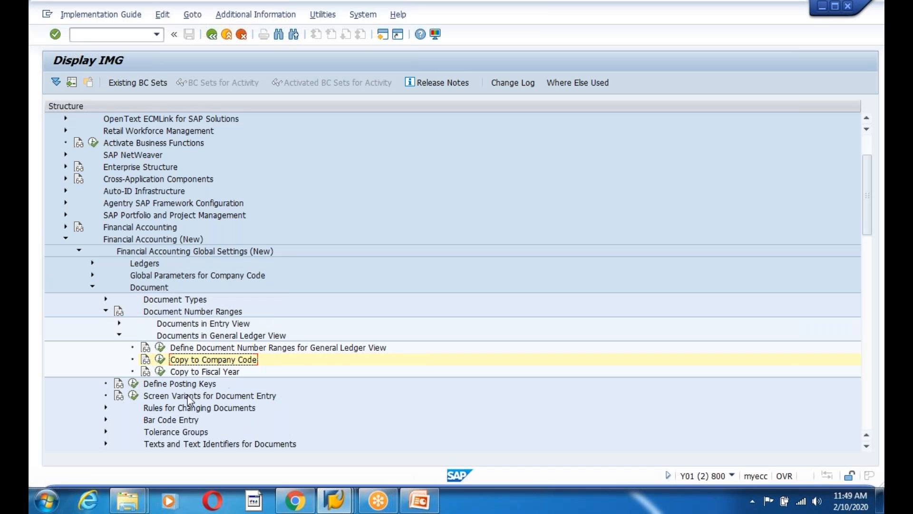
pyautogui.click(159, 360)
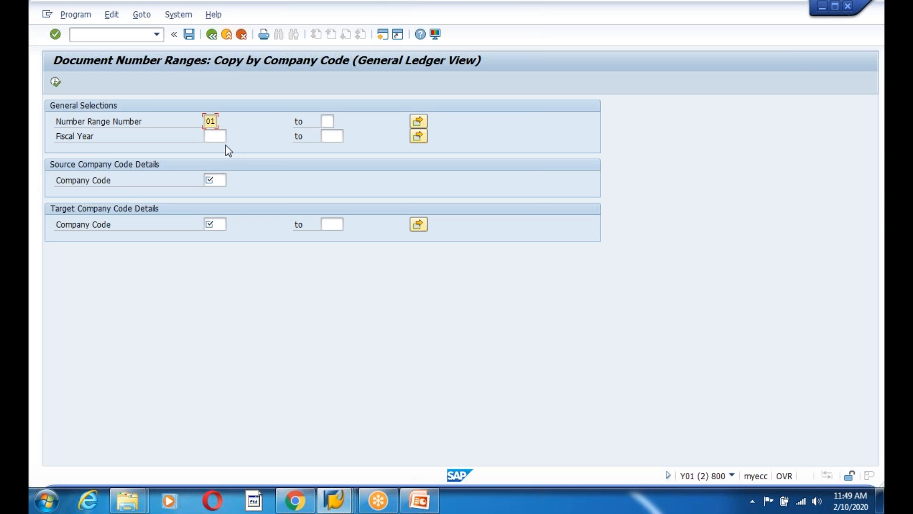
pyautogui.click(211, 34)
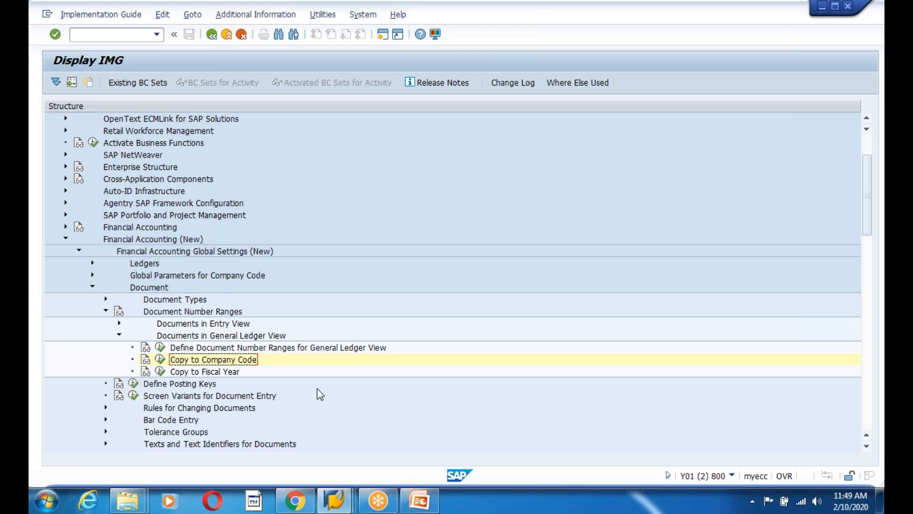
pyautogui.scroll(-1, 319, 393)
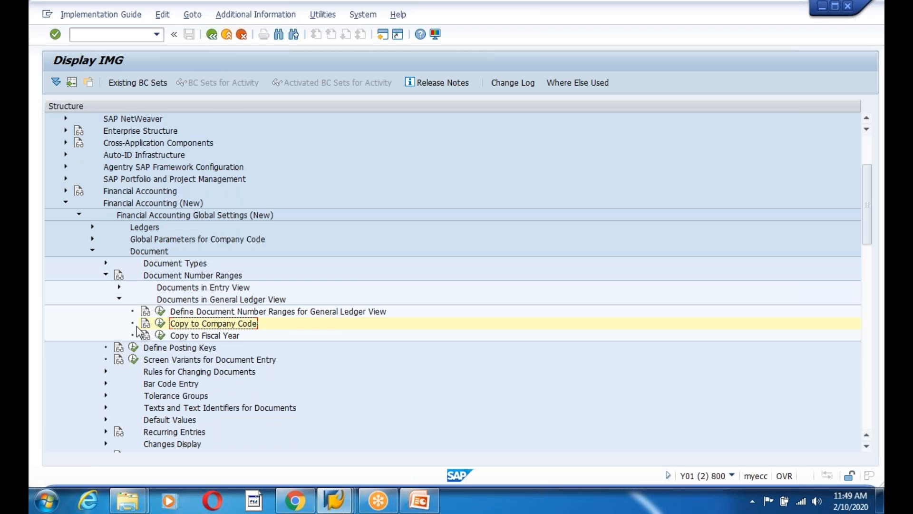
pyautogui.scroll(-2, 285, 393)
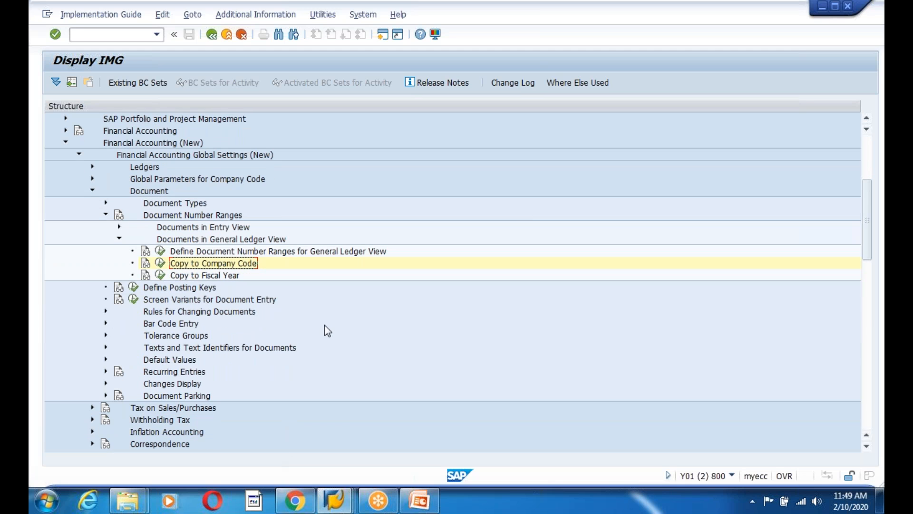
# Display company code 1200's General Ledger View number range intervals, then switch to the SKB1 browser window
pyautogui.click(160, 252)
pyautogui.write('1200')
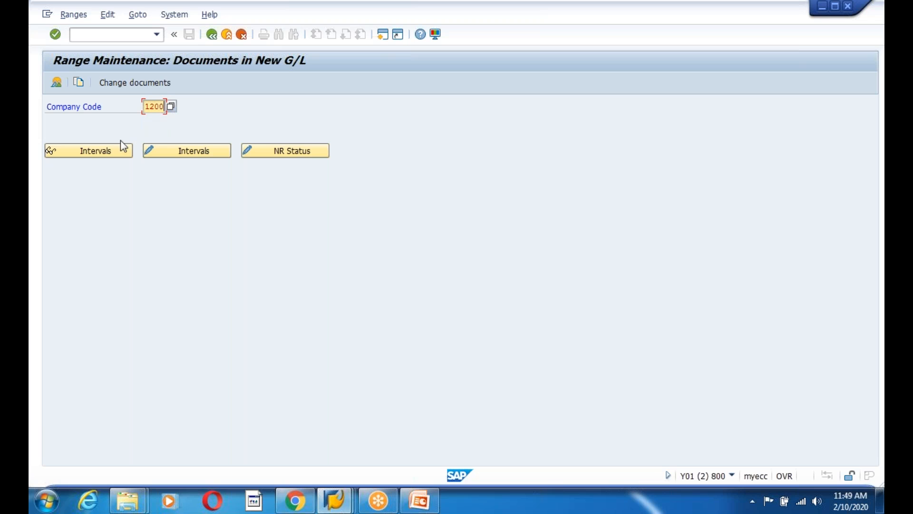
pyautogui.click(96, 151)
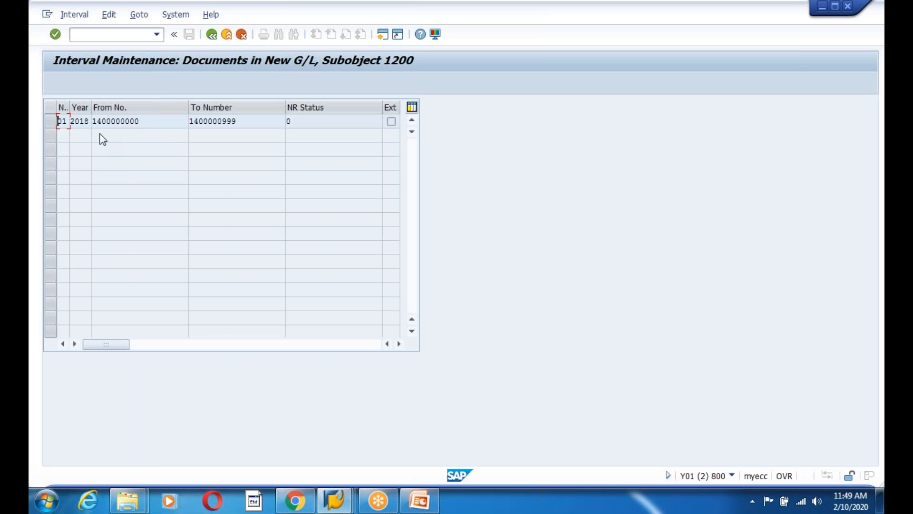
pyautogui.click(288, 121)
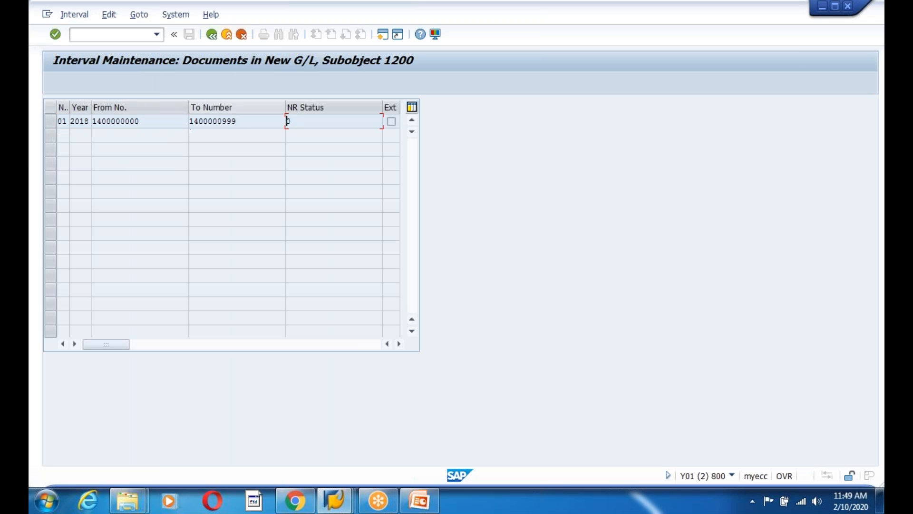
pyautogui.click(210, 38)
pyautogui.click(210, 37)
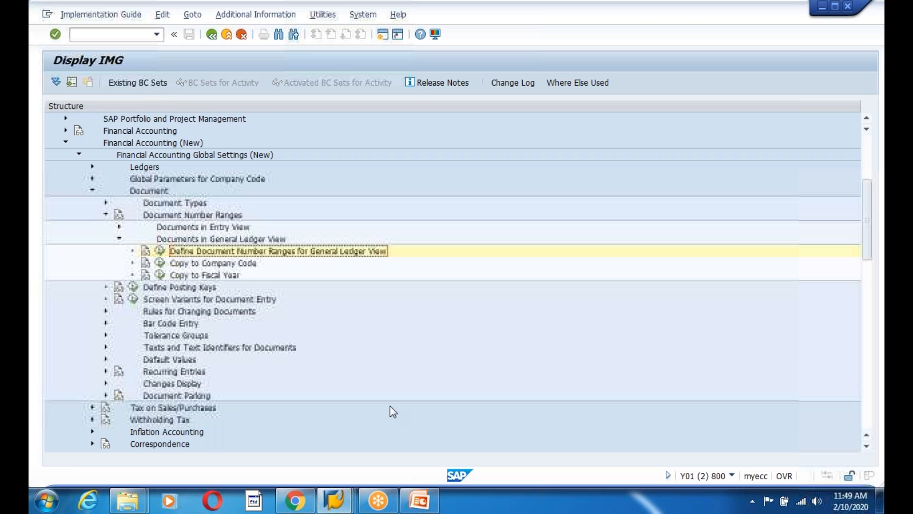
pyautogui.click(335, 499)
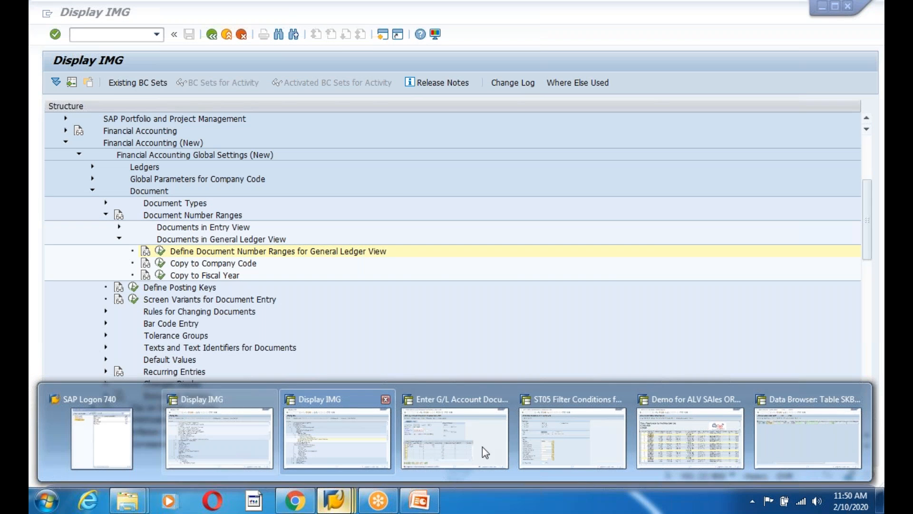
pyautogui.click(799, 442)
# Back out to the SAP Easy Access menu and briefly open central G/L account editing
pyautogui.click(212, 34)
pyautogui.click(211, 35)
pyautogui.click(212, 34)
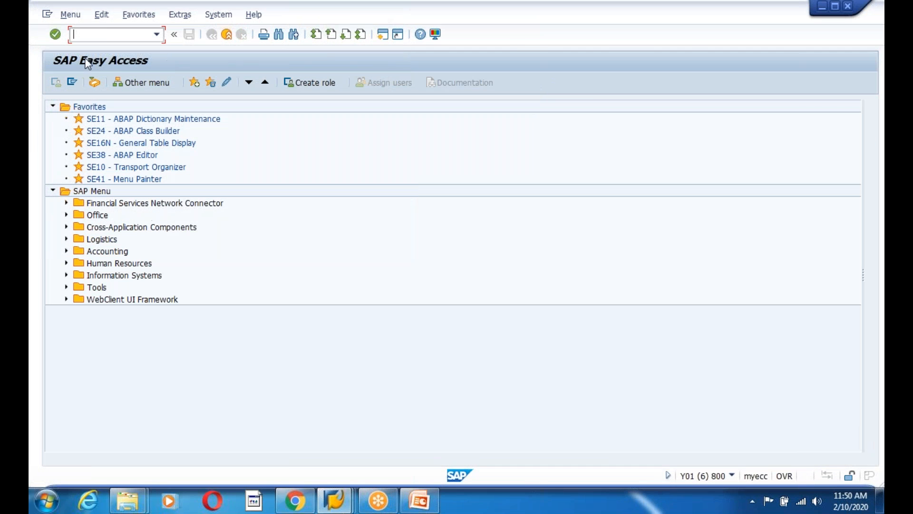
pyautogui.write('fs00')
pyautogui.press('Return')
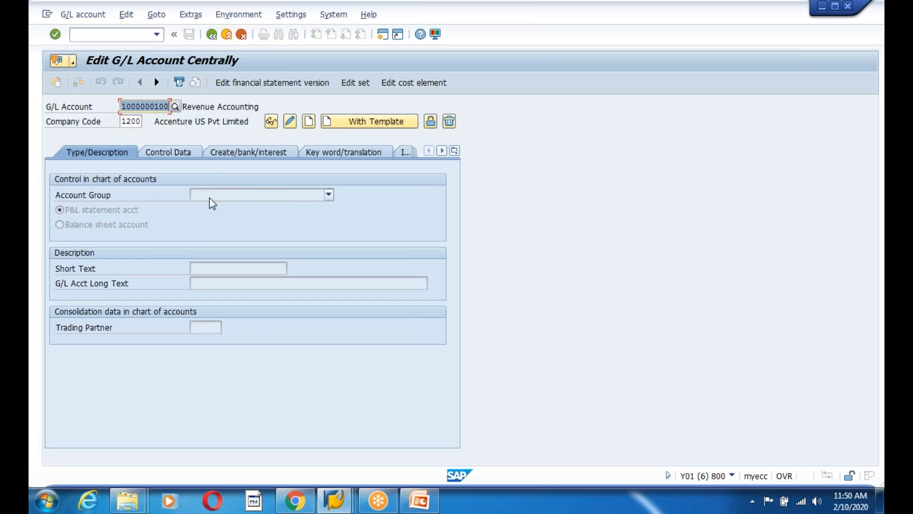
pyautogui.click(211, 35)
# Start a G/L account document with document date 09-17-2018 and the earlier header text
pyautogui.write('fb50')
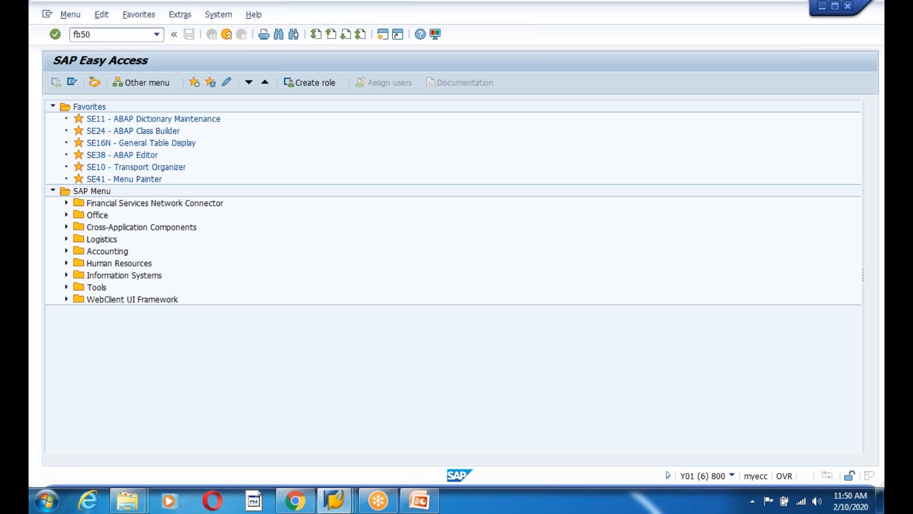
pyautogui.press('Return')
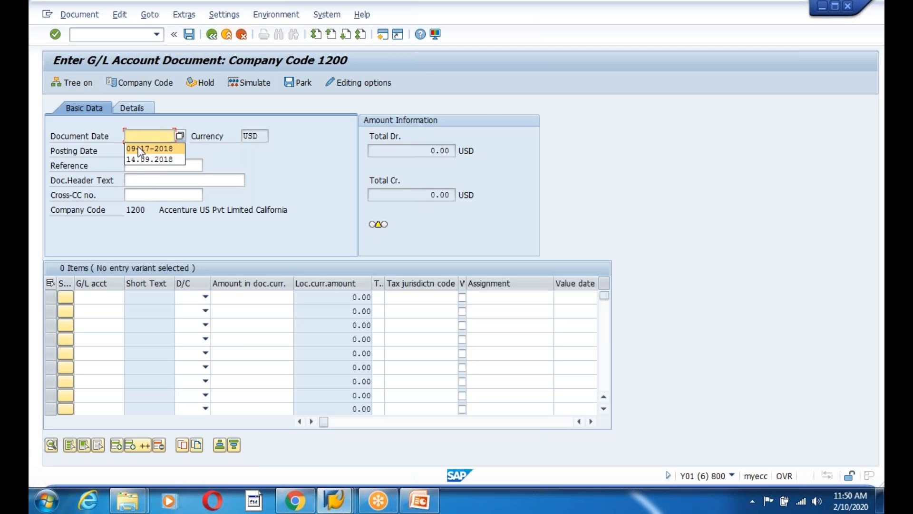
pyautogui.click(159, 136)
pyautogui.press('F4')
pyautogui.press('Return')
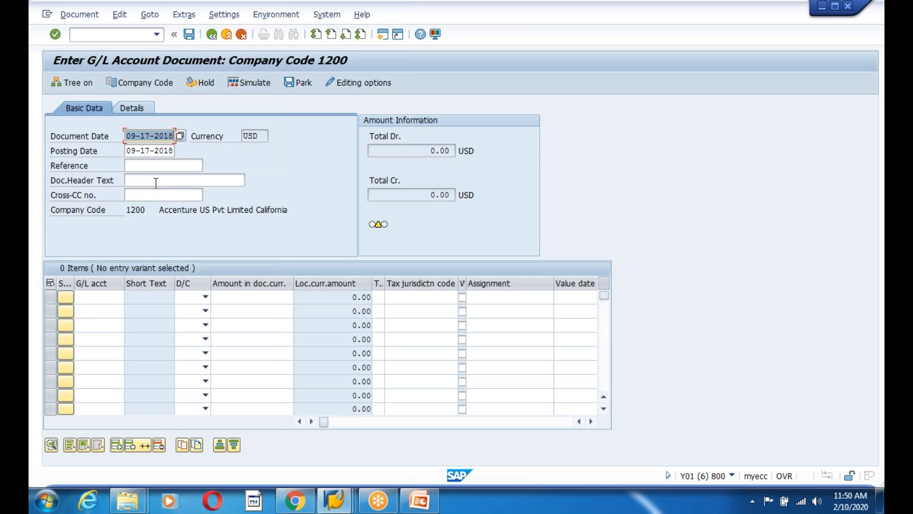
pyautogui.click(157, 180)
pyautogui.click(166, 195)
pyautogui.click(102, 297)
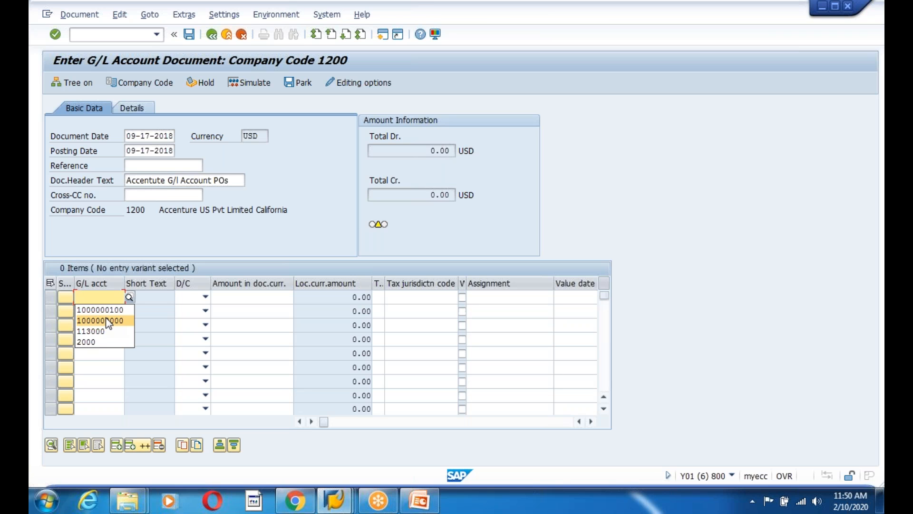
pyautogui.click(113, 312)
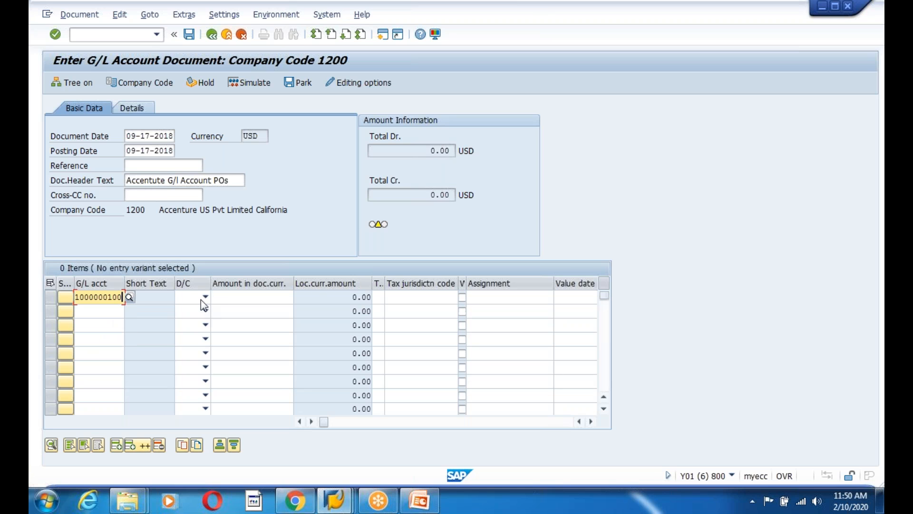
pyautogui.click(204, 298)
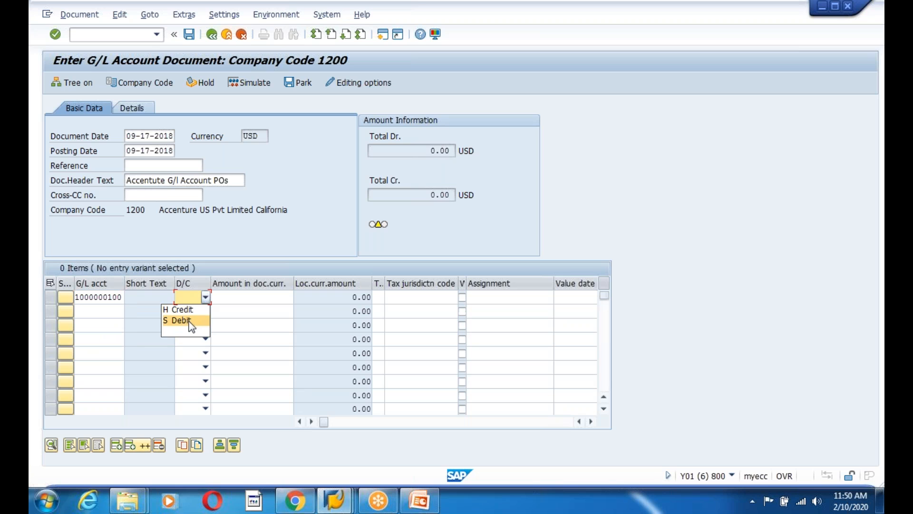
pyautogui.click(191, 321)
pyautogui.click(205, 298)
pyautogui.click(196, 311)
pyautogui.click(247, 297)
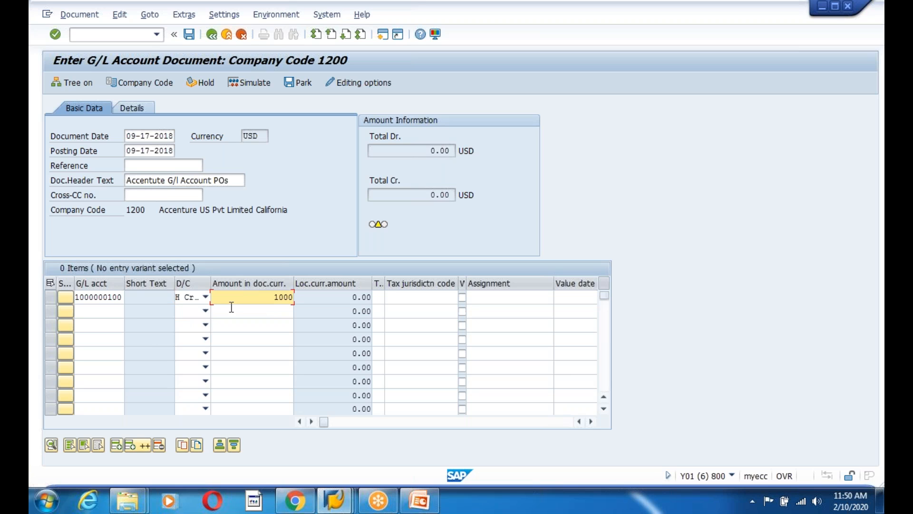
pyautogui.click(97, 311)
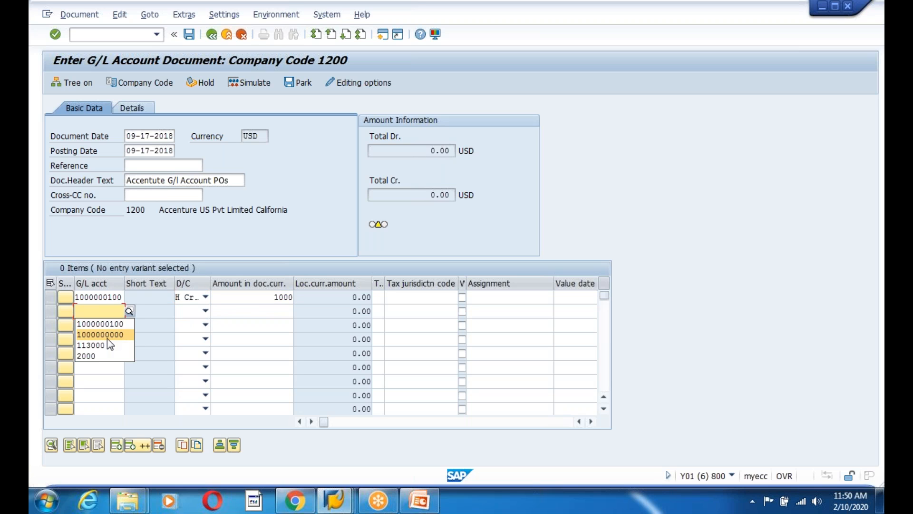
pyautogui.click(107, 335)
pyautogui.click(205, 311)
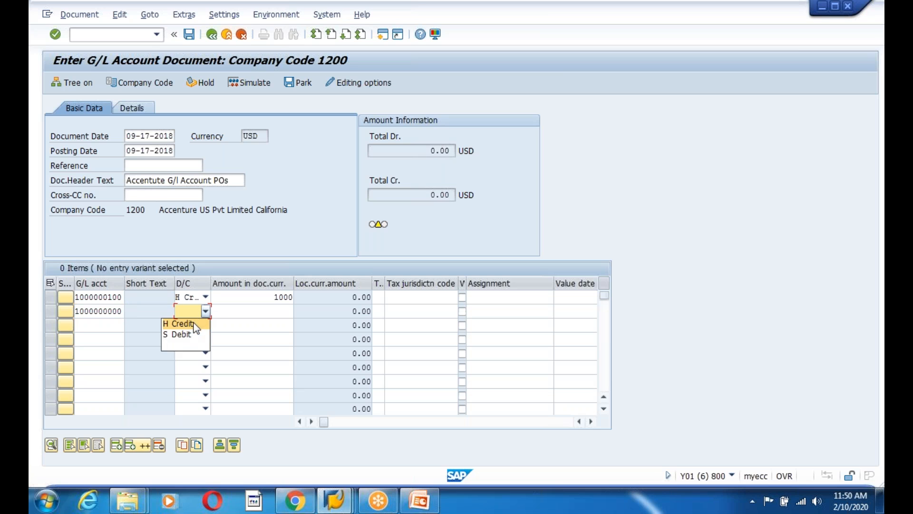
pyautogui.click(189, 335)
pyautogui.click(284, 314)
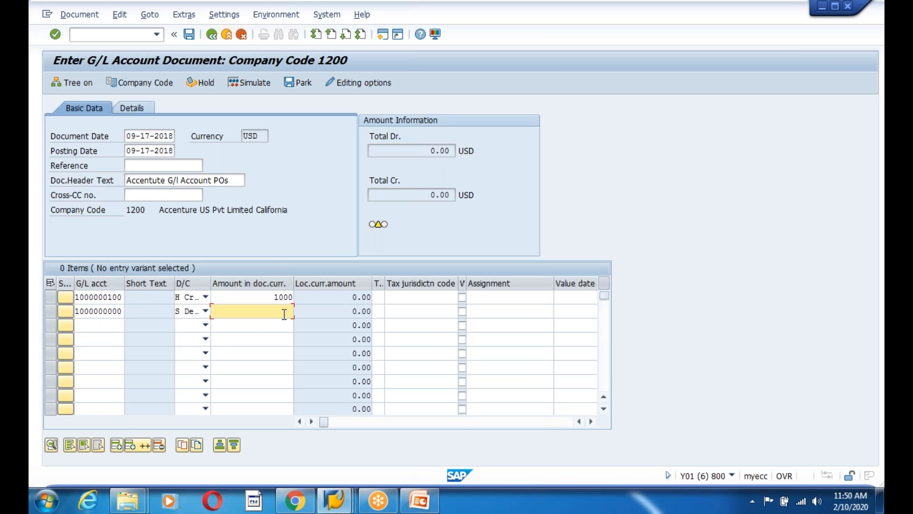
pyautogui.press('Return')
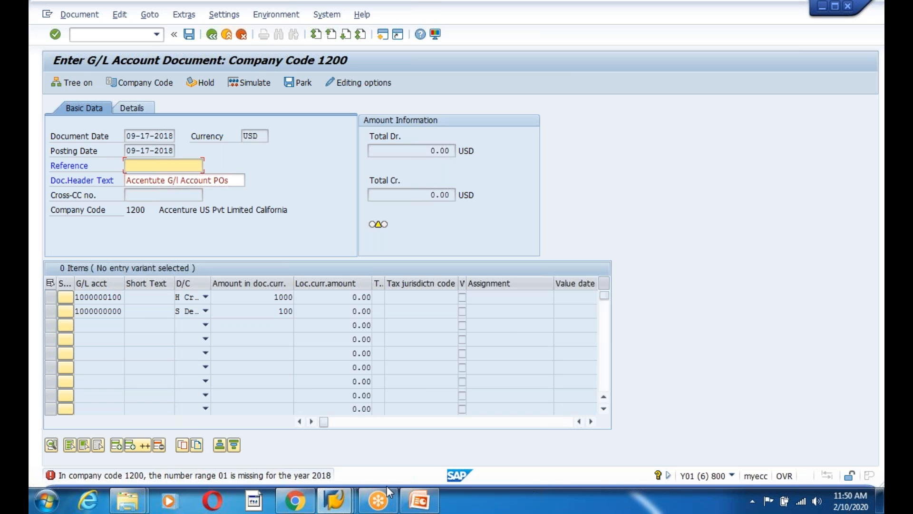
pyautogui.hotkey('alt', 'Tab')
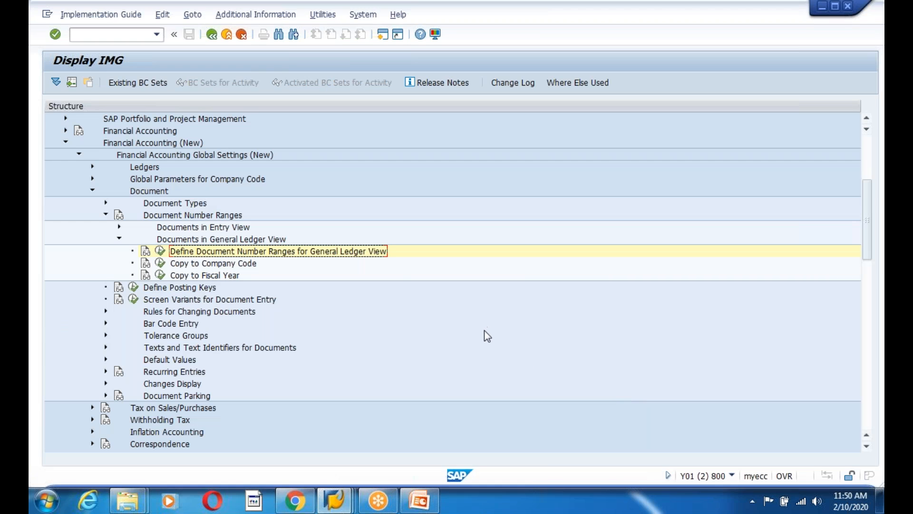
pyautogui.hotkey('alt', 'Tab')
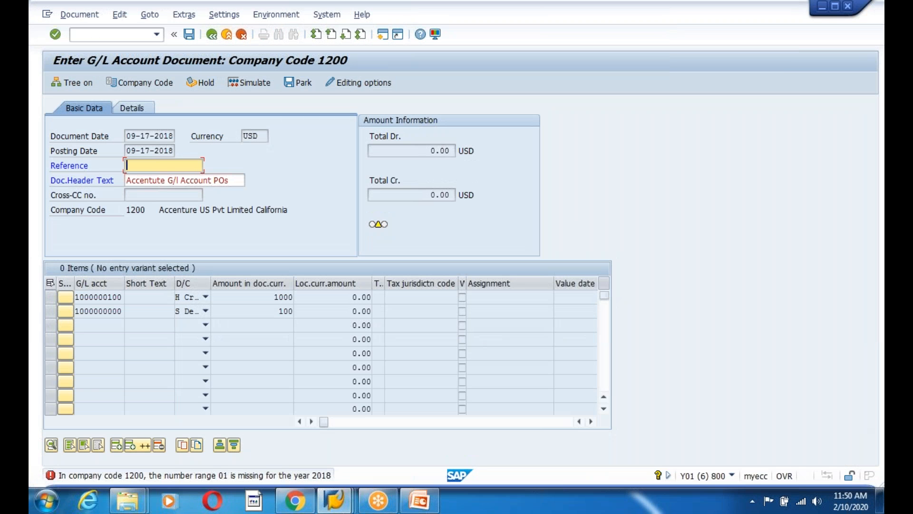
pyautogui.hotkey('alt', 'Tab')
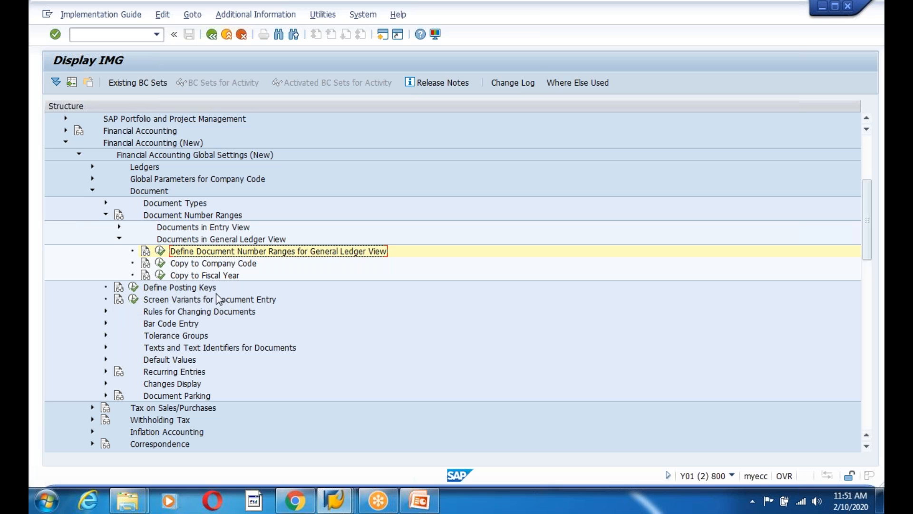
# Copy number range 01 for 2012 from company code 1000 to 1200
pyautogui.click(161, 263)
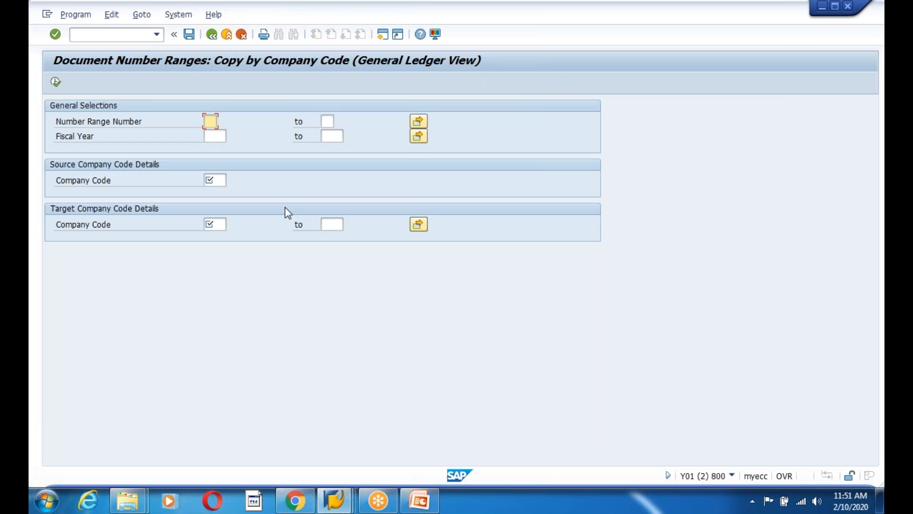
pyautogui.write('01')
pyautogui.click(218, 136)
pyautogui.write('201')
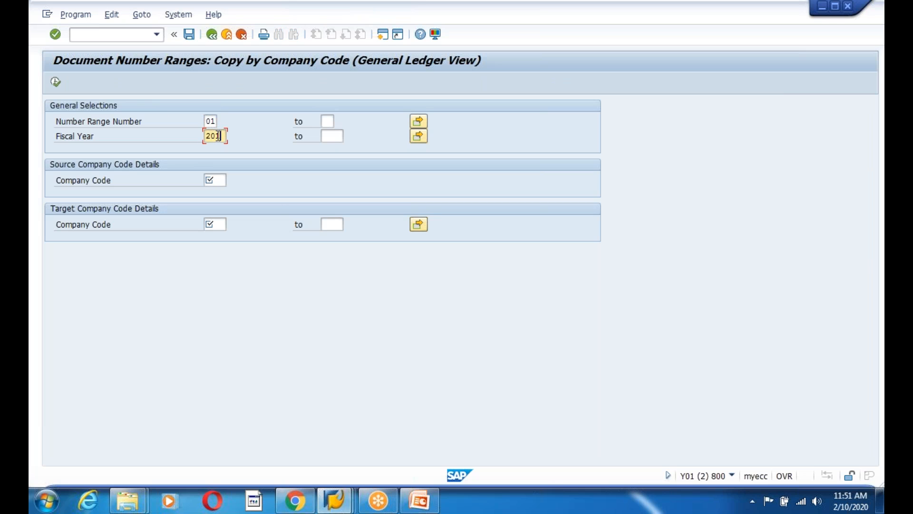
pyautogui.click(217, 180)
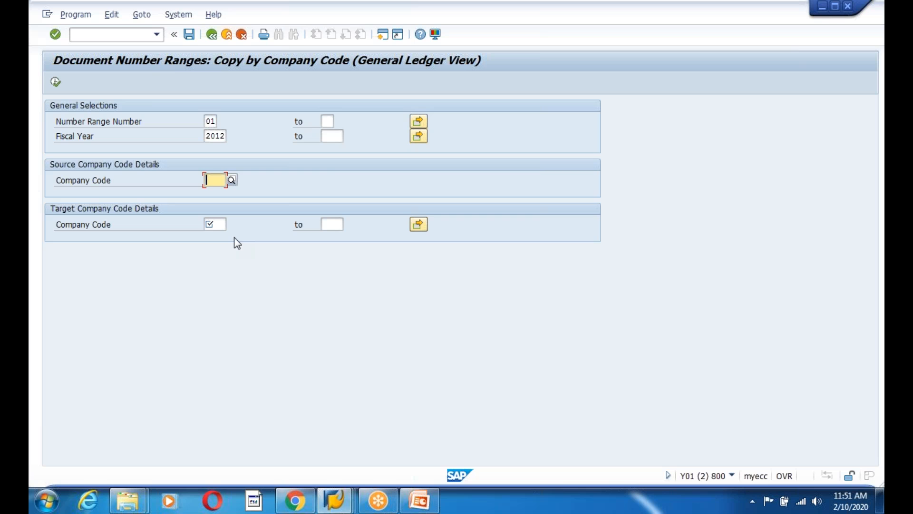
pyautogui.write('1000')
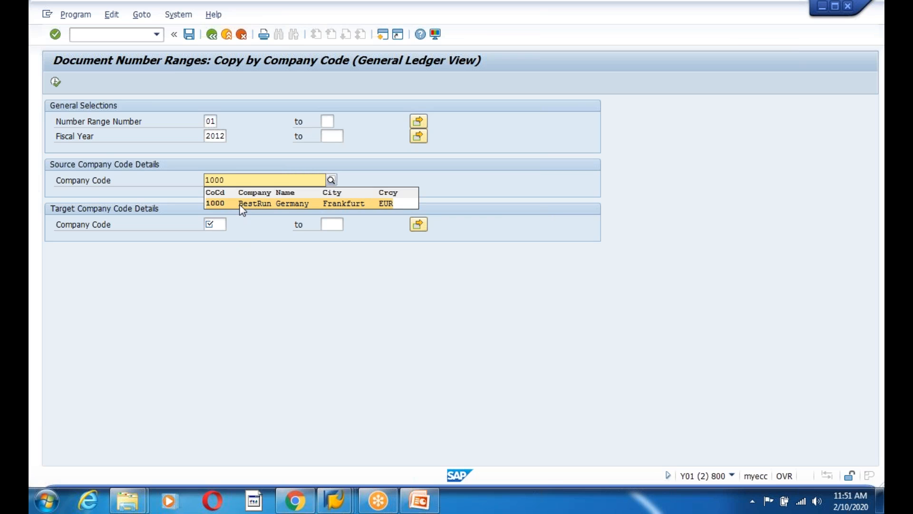
pyautogui.click(215, 224)
pyautogui.write('1200')
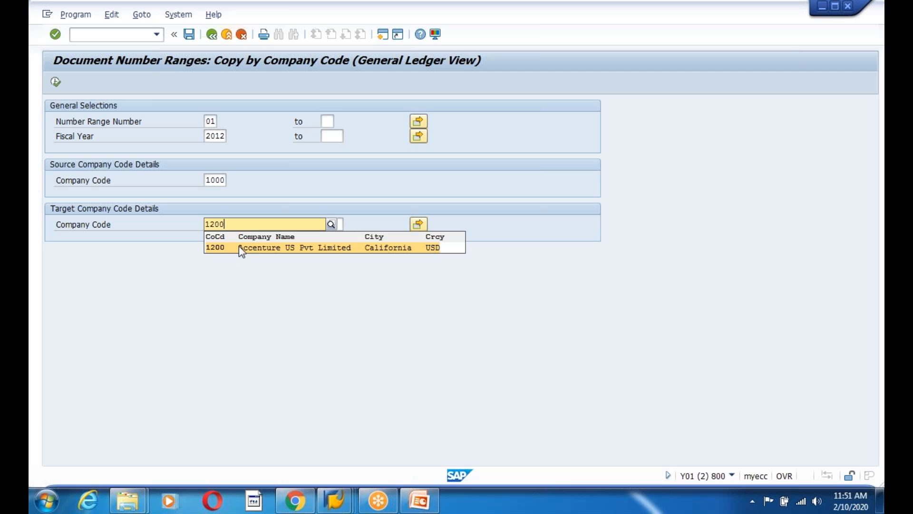
pyautogui.click(240, 247)
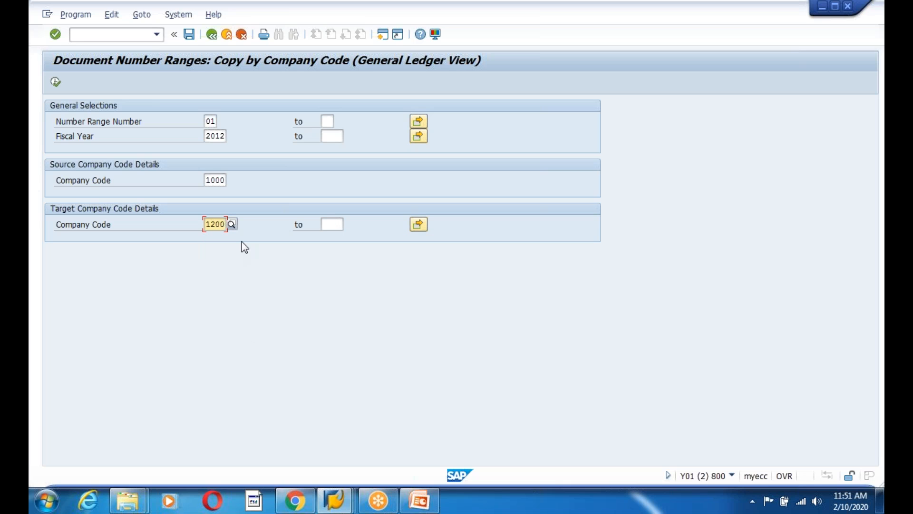
pyautogui.click(56, 82)
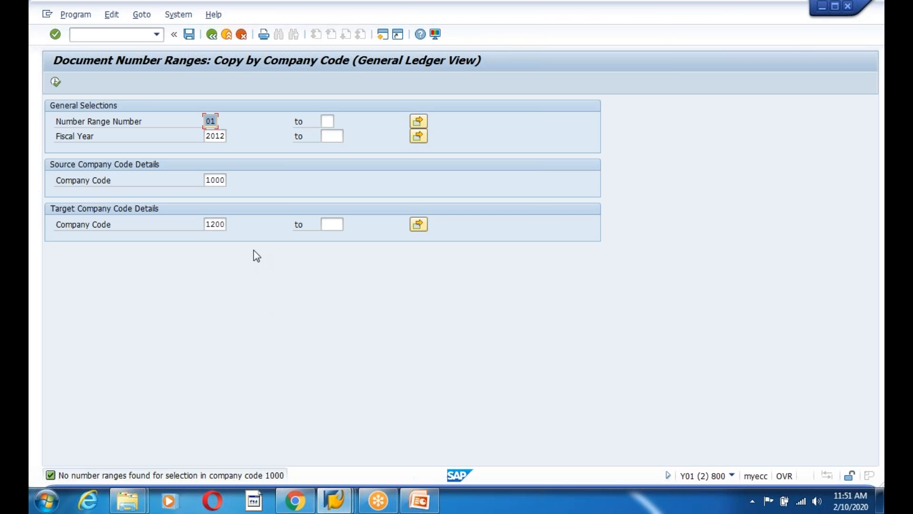
# In the G/L entry window, open the F5150 error explanation and select its heading
pyautogui.click(212, 39)
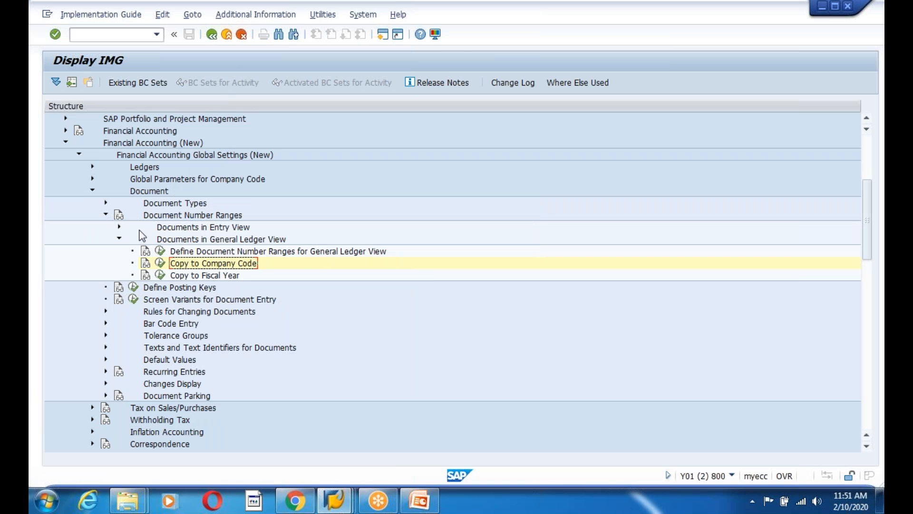
pyautogui.click(117, 238)
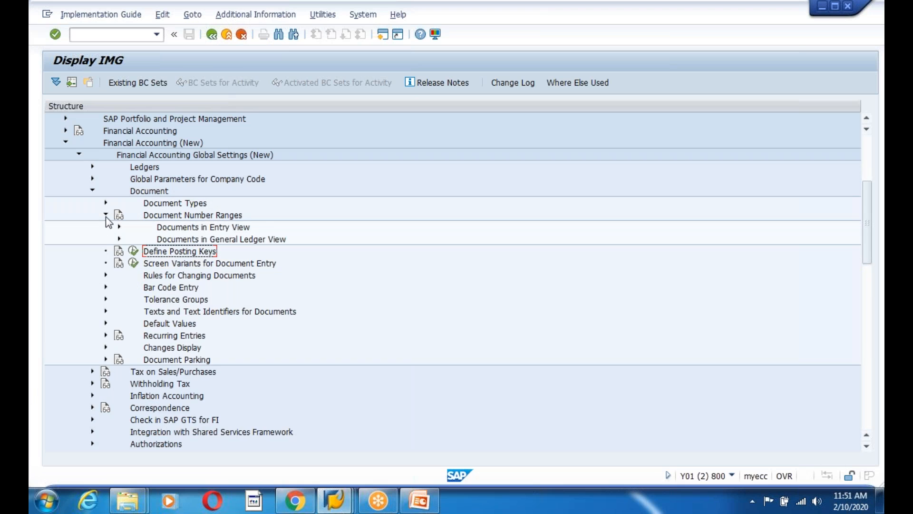
pyautogui.click(106, 216)
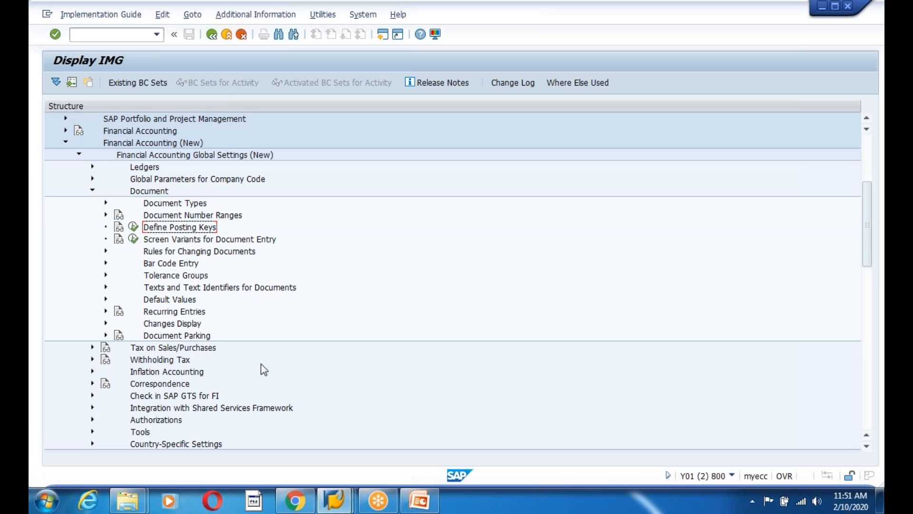
pyautogui.click(201, 346)
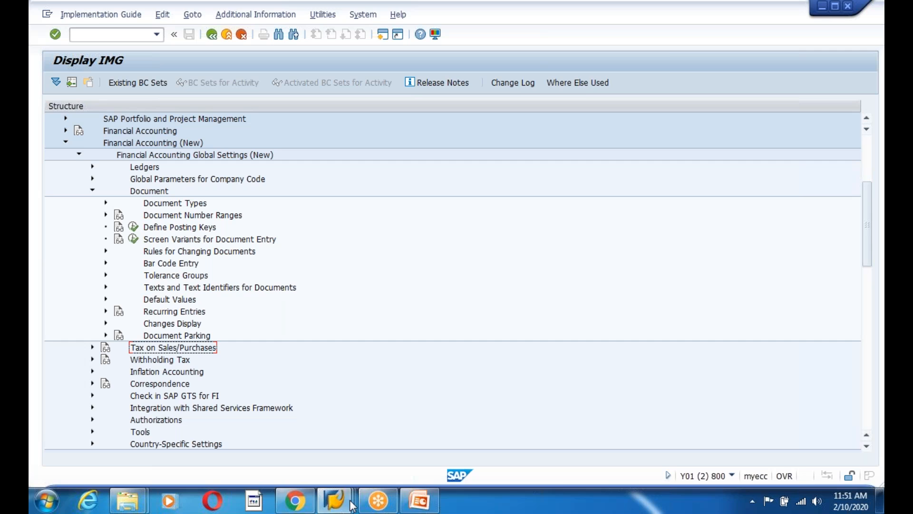
pyautogui.click(335, 500)
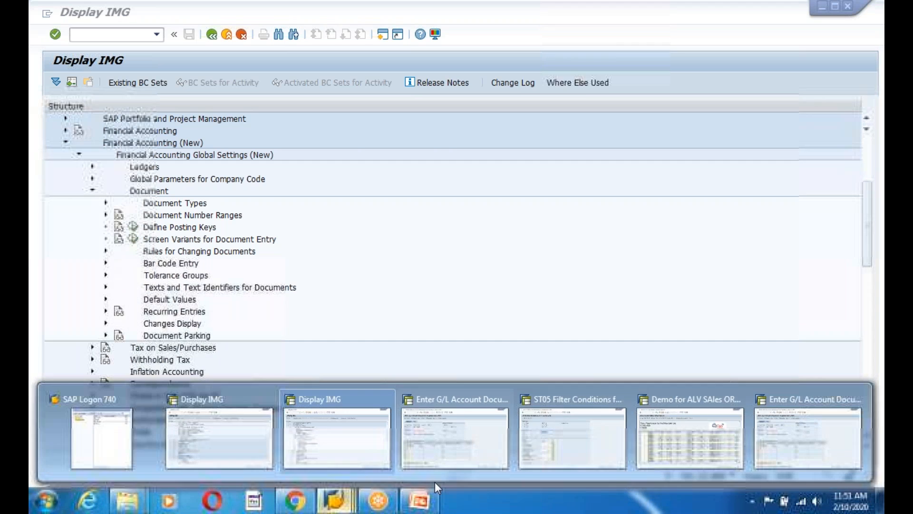
pyautogui.click(804, 436)
pyautogui.doubleClick(141, 474)
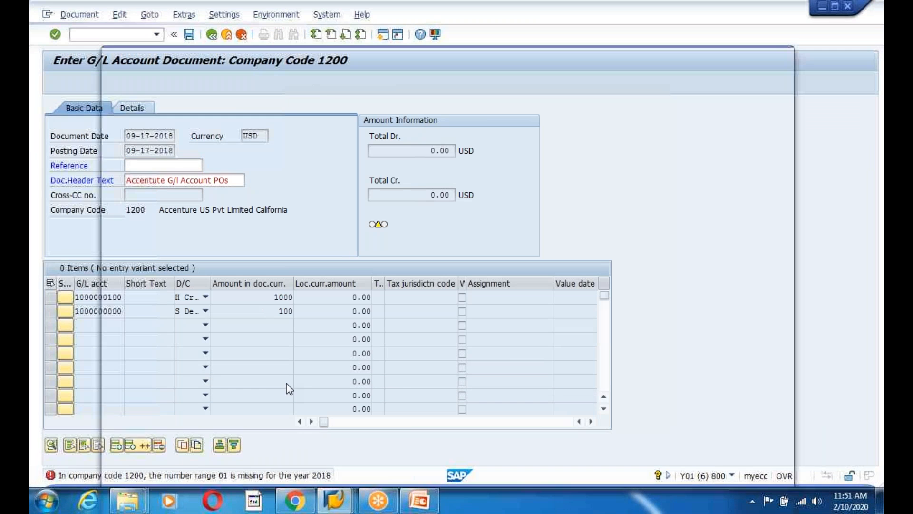
pyautogui.moveTo(110, 101); pyautogui.dragTo(597, 97)
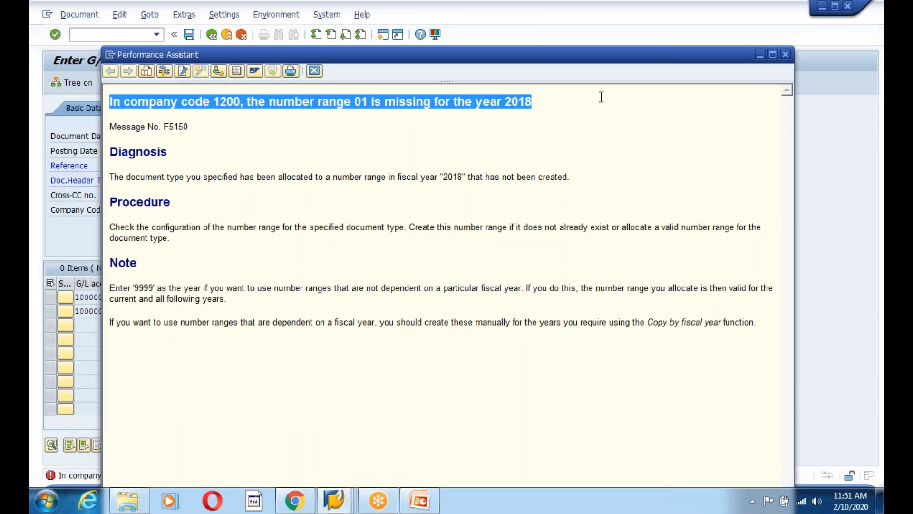
pyautogui.click(293, 504)
# Google the copied error message together with 'sap fico'
pyautogui.click(376, 15)
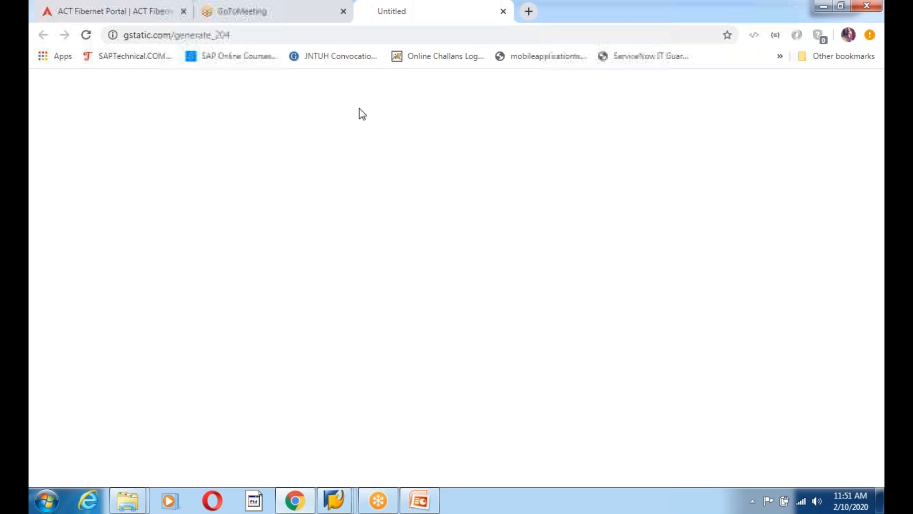
pyautogui.click(252, 36)
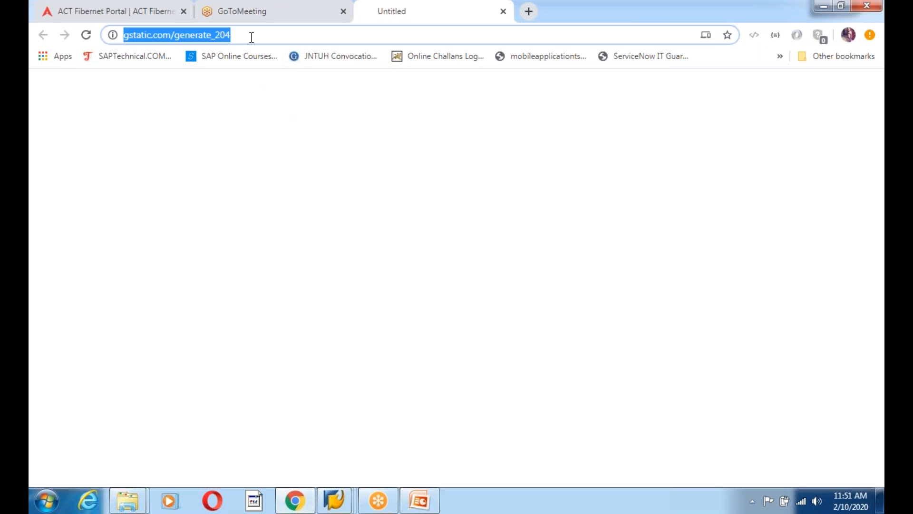
pyautogui.click(135, 13)
pyautogui.click(143, 34)
pyautogui.write('google.com')
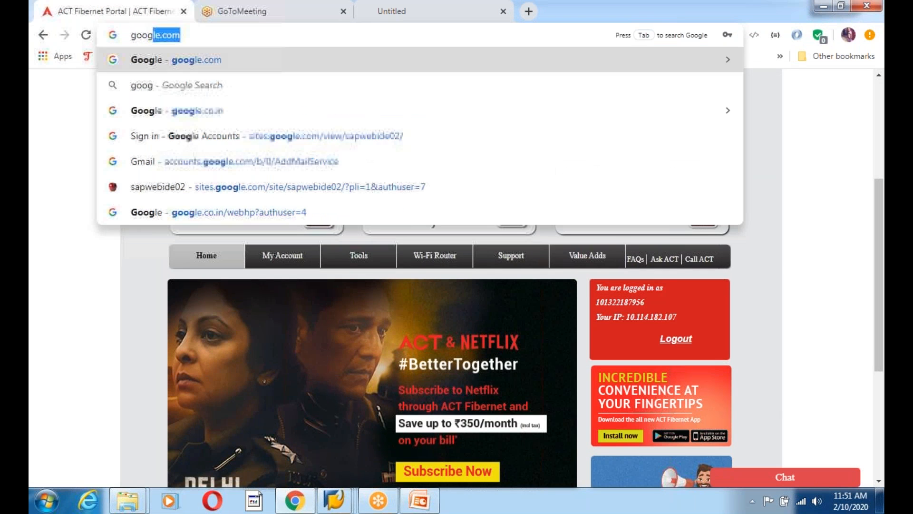
pyautogui.click(189, 59)
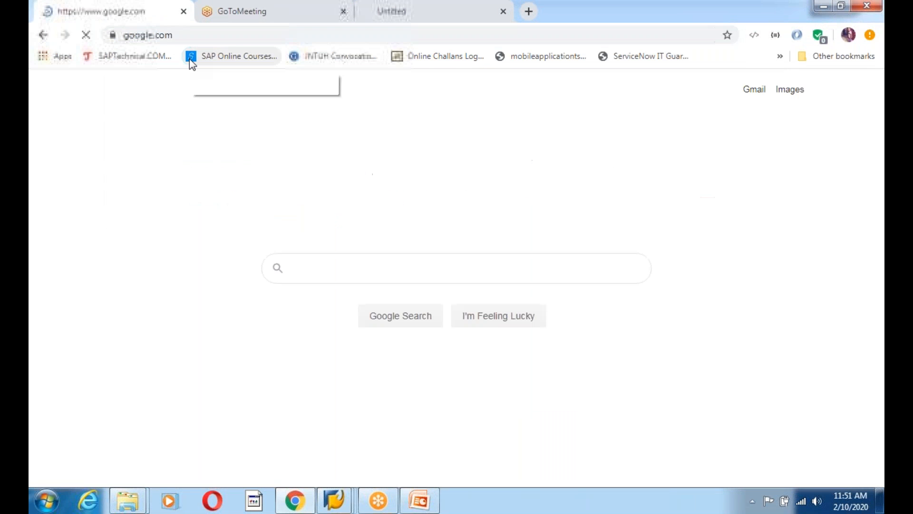
pyautogui.hotkey('ctrl', 'v')
pyautogui.write('sap f')
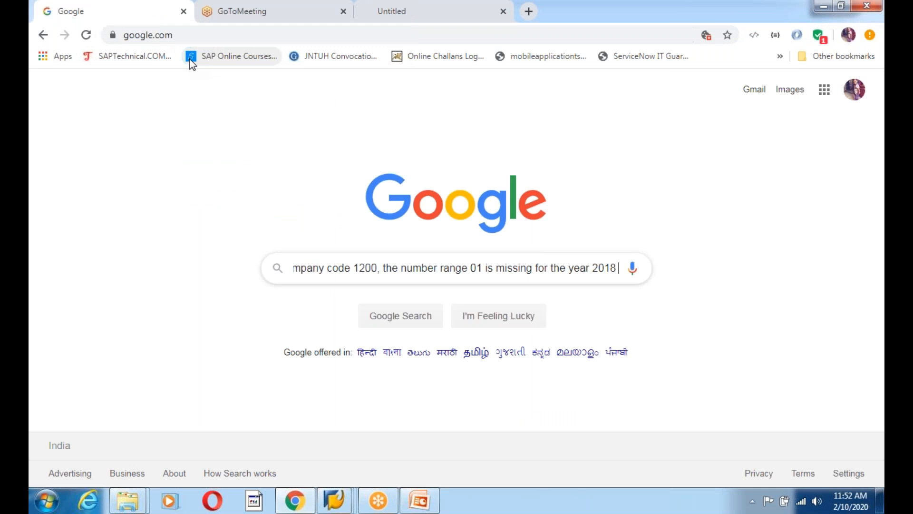
pyautogui.write('ico')
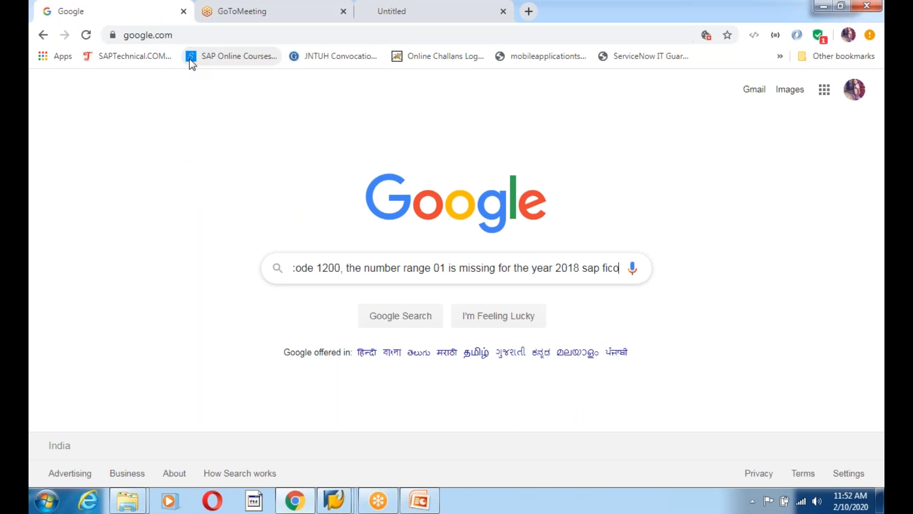
pyautogui.press('Return')
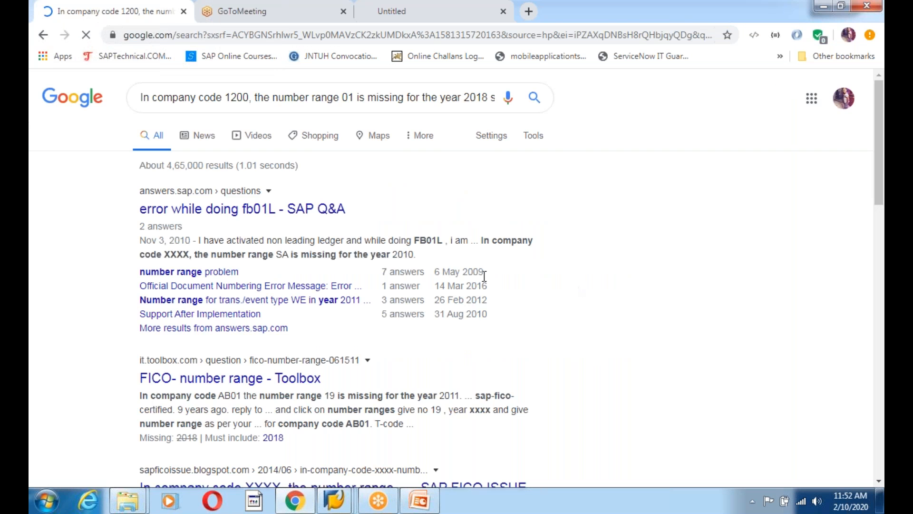
# Read the CSDN article down to its FBN1 example interval, then return to an SAP window
pyautogui.scroll(-3, 516, 327)
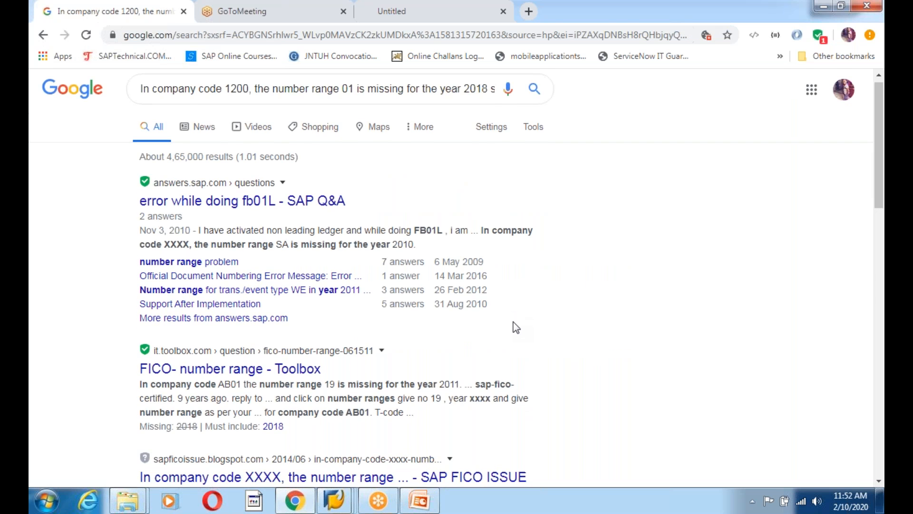
pyautogui.scroll(-2, 548, 324)
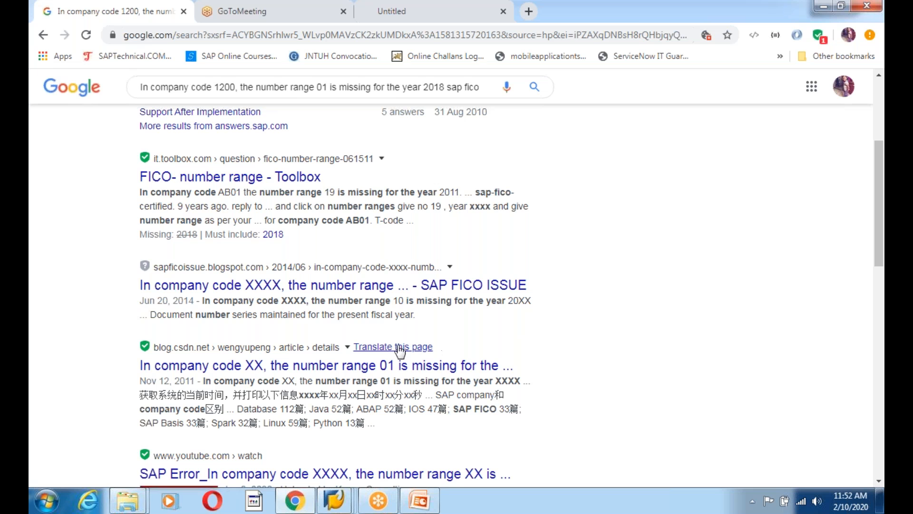
pyautogui.click(358, 376)
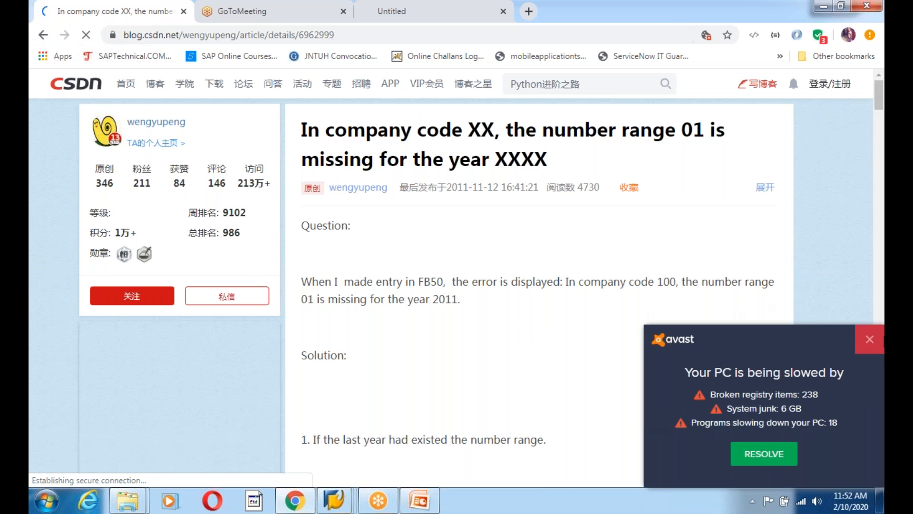
pyautogui.click(870, 339)
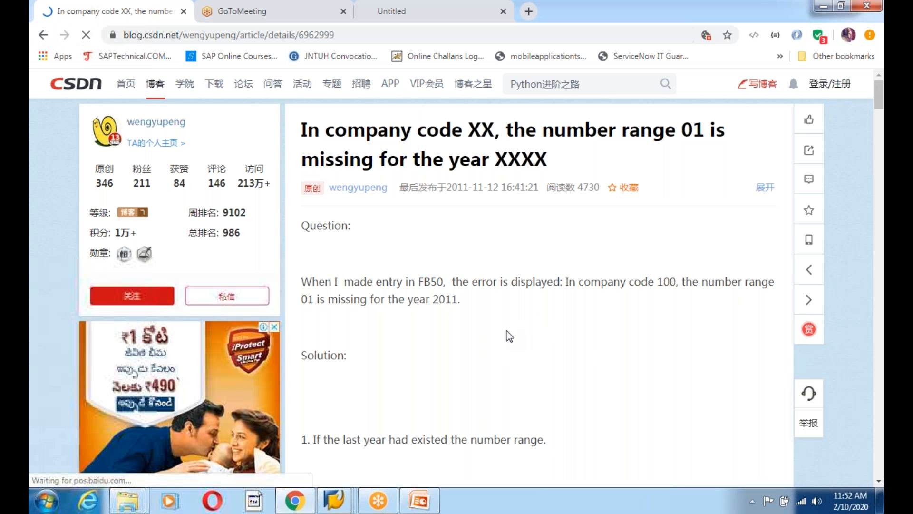
pyautogui.scroll(-5, 507, 336)
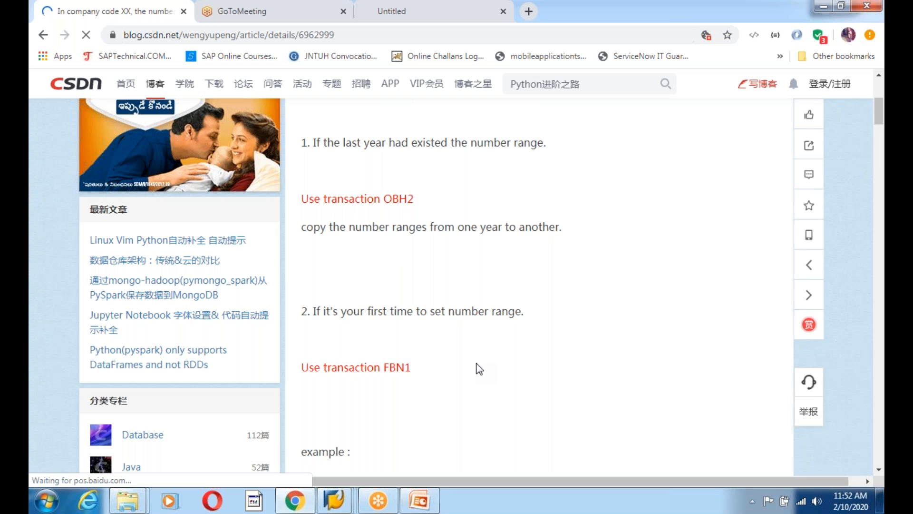
pyautogui.scroll(-4, 479, 369)
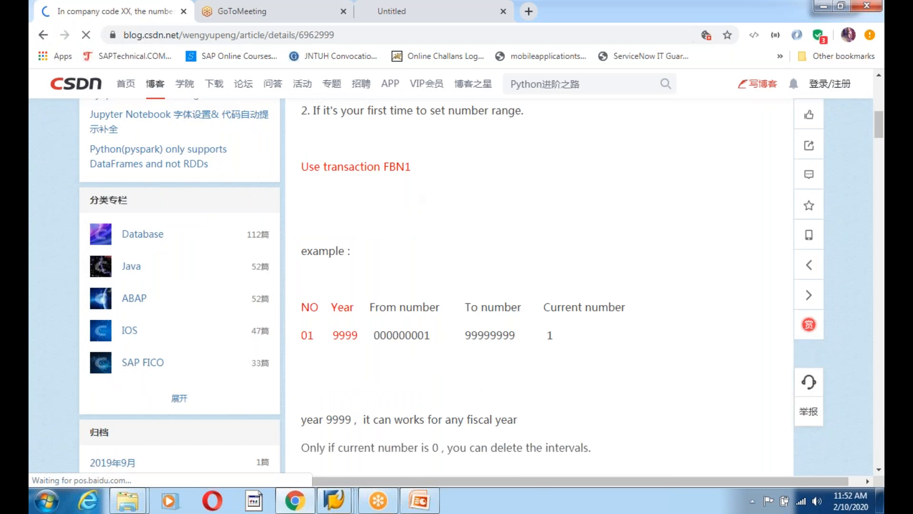
pyautogui.click(335, 501)
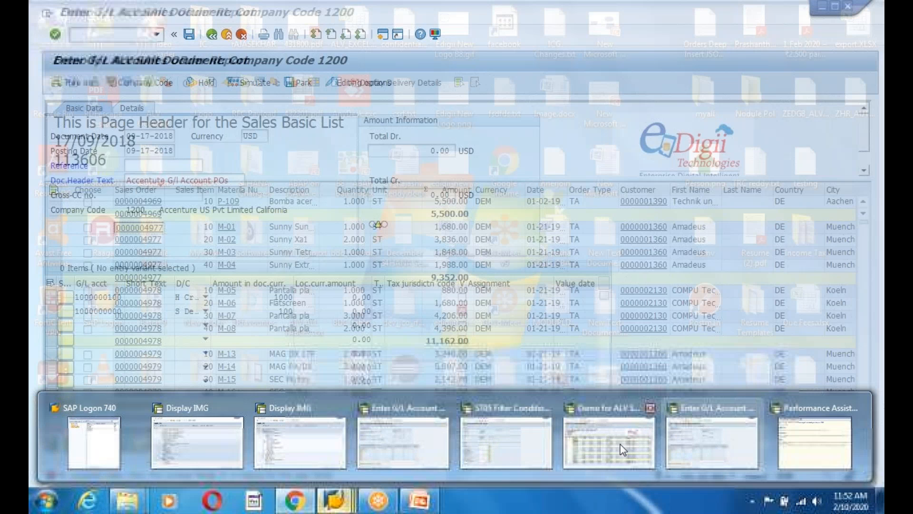
pyautogui.click(610, 443)
# Open FBN1 for company code 1200 and bring up its intervals for editing
pyautogui.click(212, 38)
pyautogui.click(212, 38)
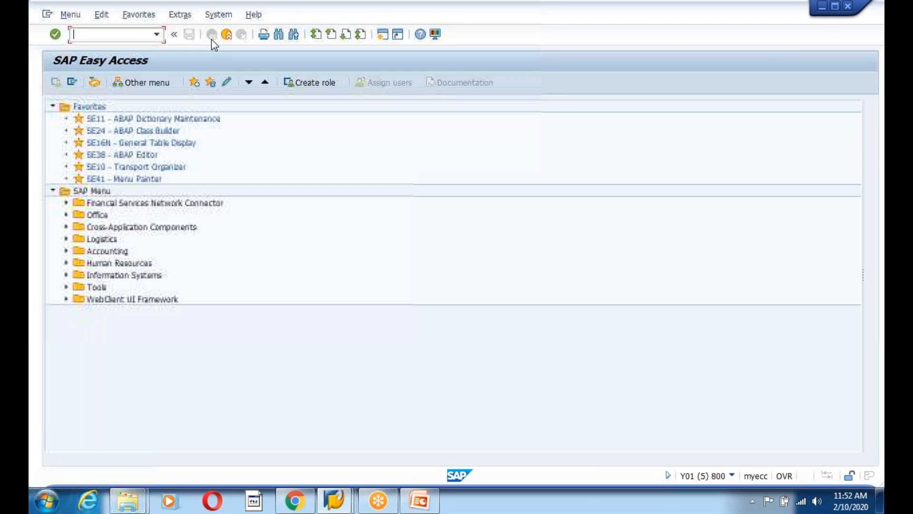
pyautogui.write('fbn1')
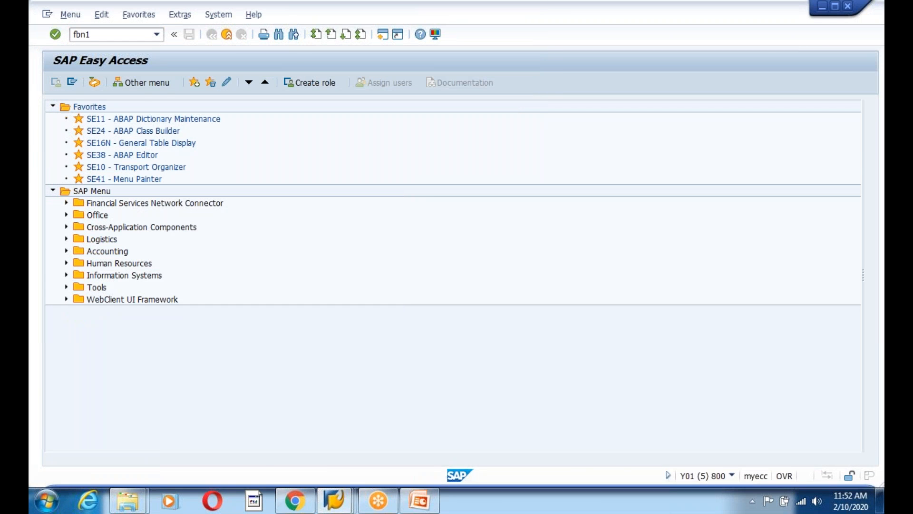
pyautogui.press('Return')
pyautogui.write('1200')
pyautogui.click(101, 151)
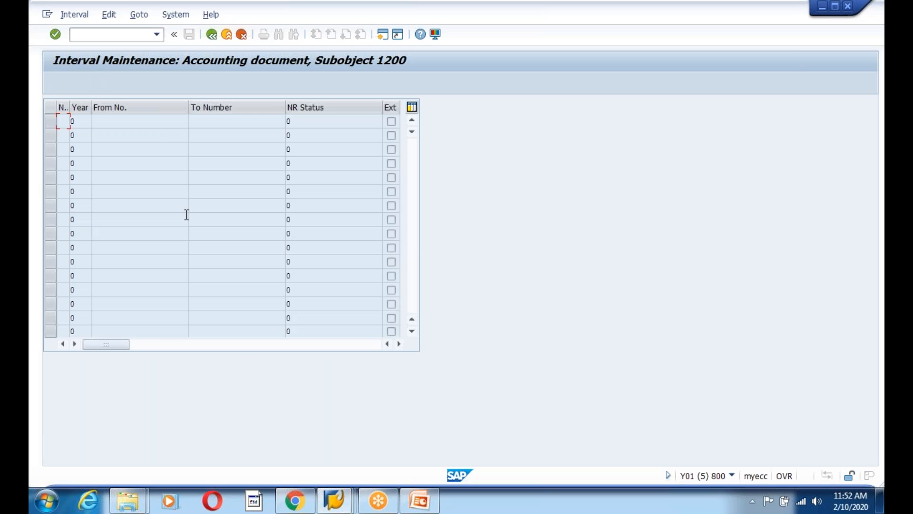
pyautogui.click(214, 37)
pyautogui.click(186, 155)
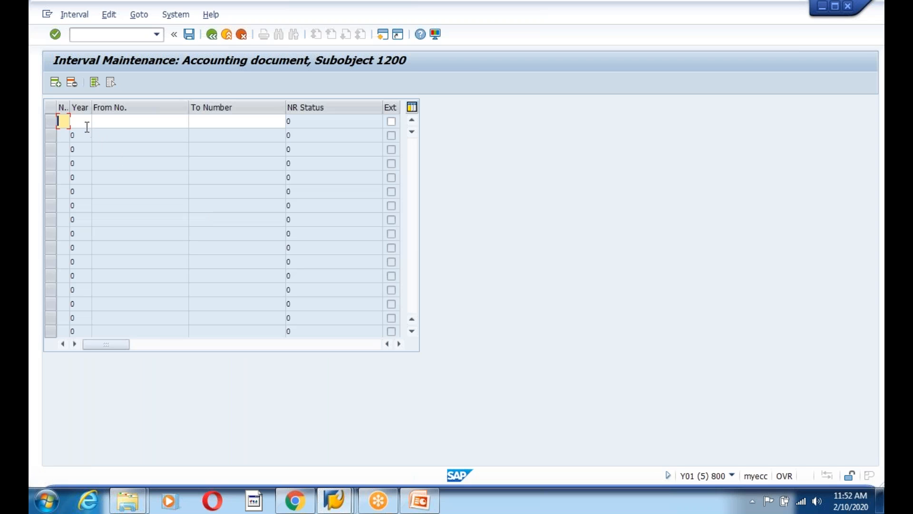
pyautogui.moveTo(70, 107); pyautogui.dragTo(84, 107)
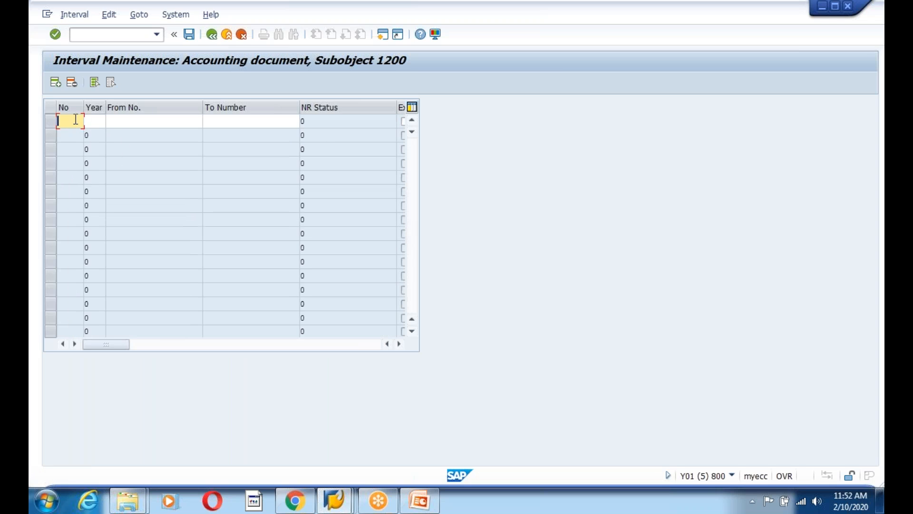
pyautogui.write('01')
pyautogui.press('Tab')
pyautogui.write('2018')
pyautogui.press('Tab')
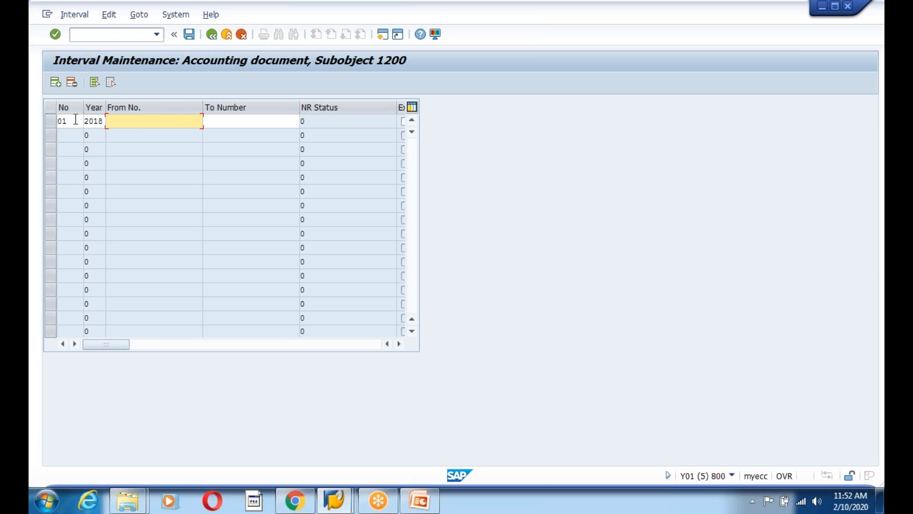
pyautogui.press('Down')
pyautogui.press('Tab')
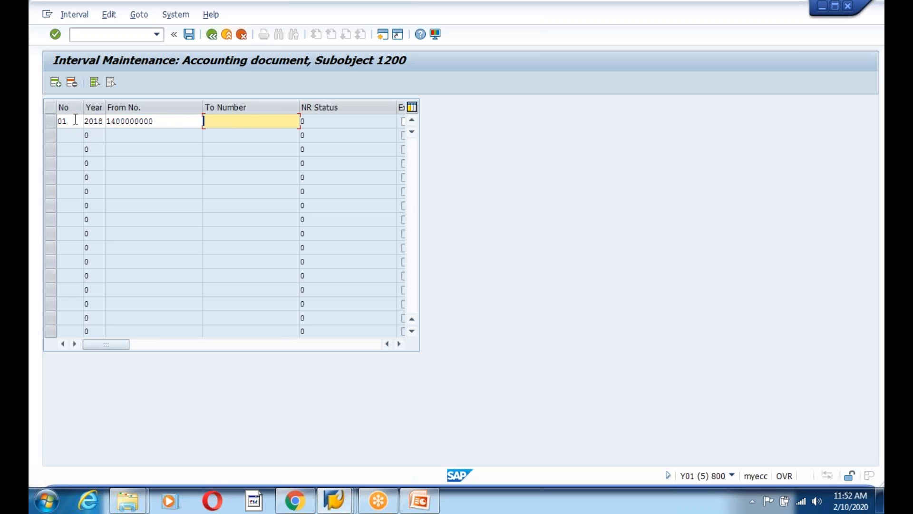
pyautogui.press('Down')
pyautogui.press('Return')
# Save the interval, acknowledge the transport notice, and return to the main menu and browser
pyautogui.click(189, 34)
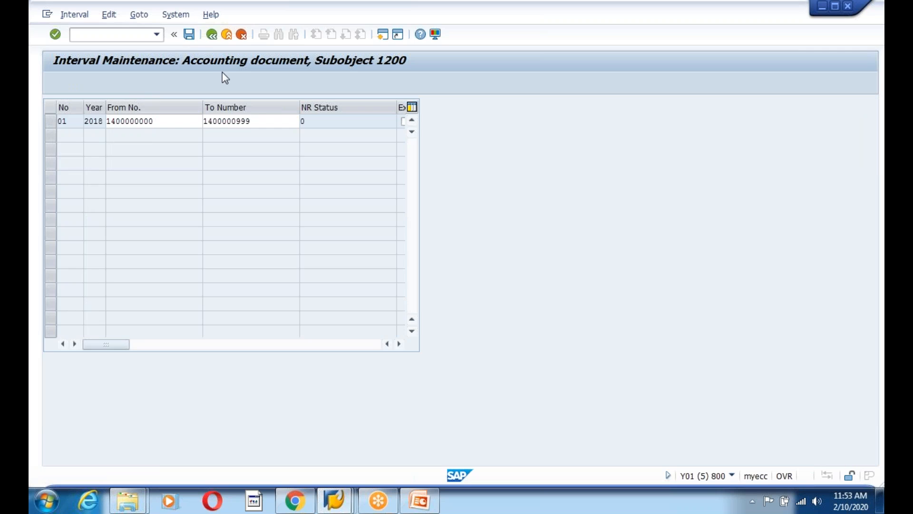
pyautogui.click(407, 401)
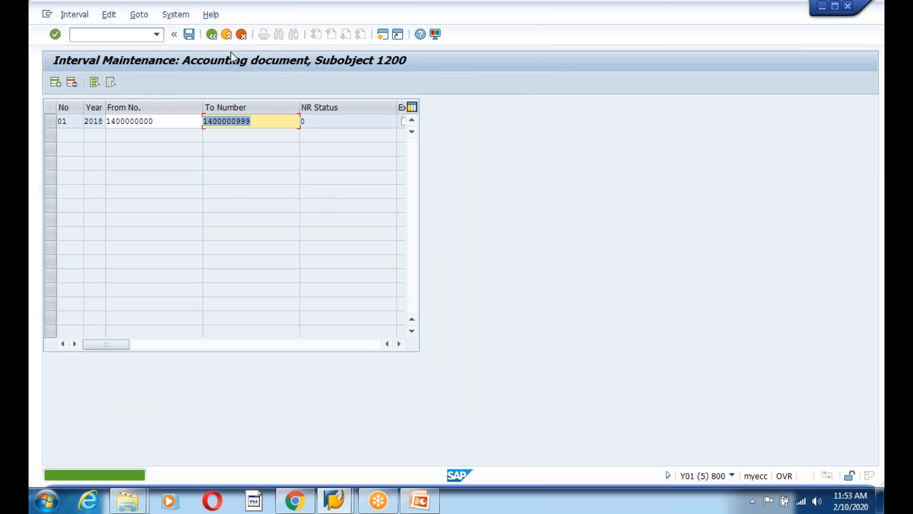
pyautogui.click(212, 34)
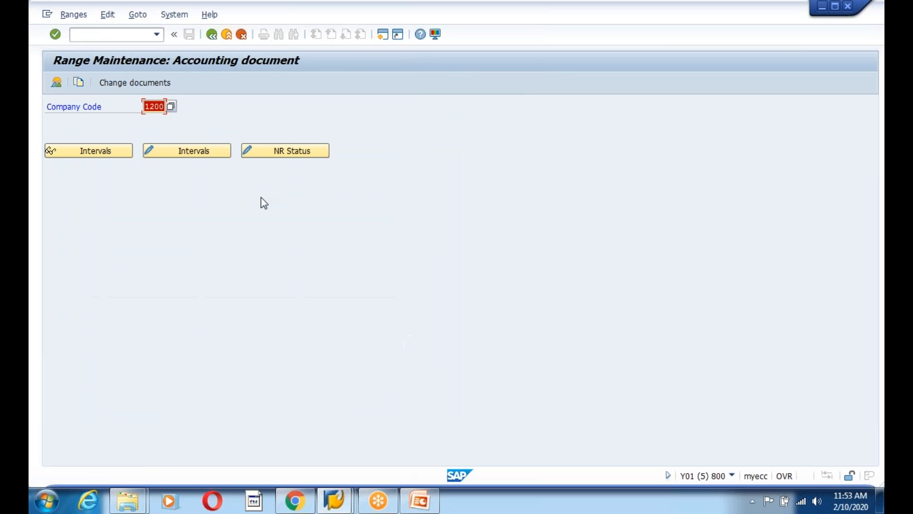
pyautogui.click(211, 35)
pyautogui.hotkey('alt', 'Tab')
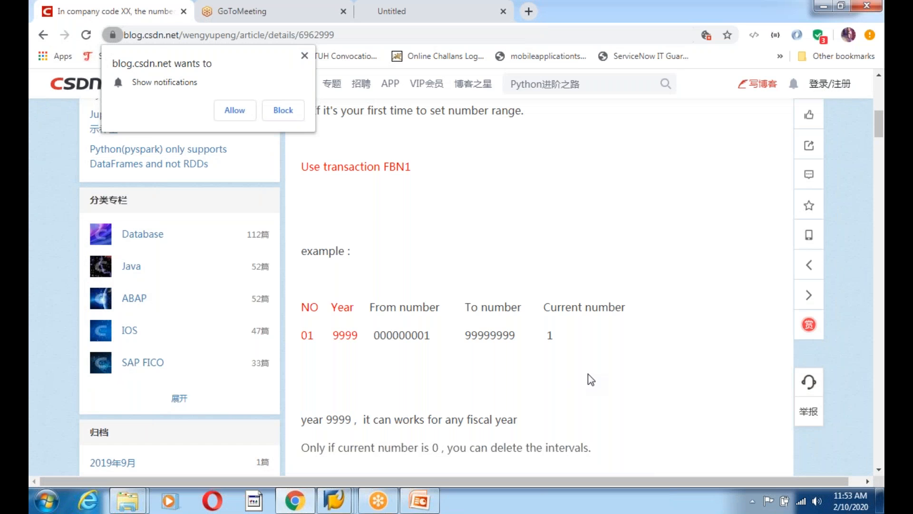
# Scroll through the rest of the CSDN article and its related-articles list
pyautogui.scroll(-3, 592, 379)
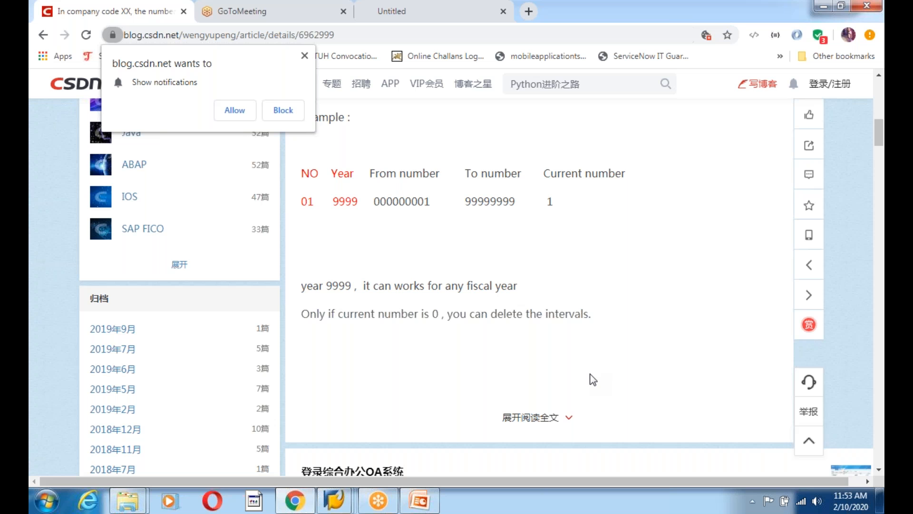
pyautogui.scroll(-7, 592, 379)
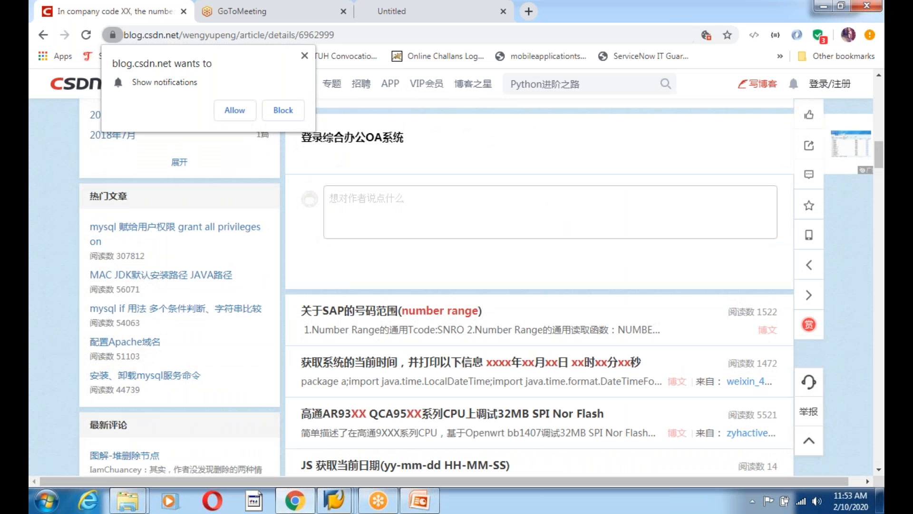
pyautogui.scroll(-8, 537, 281)
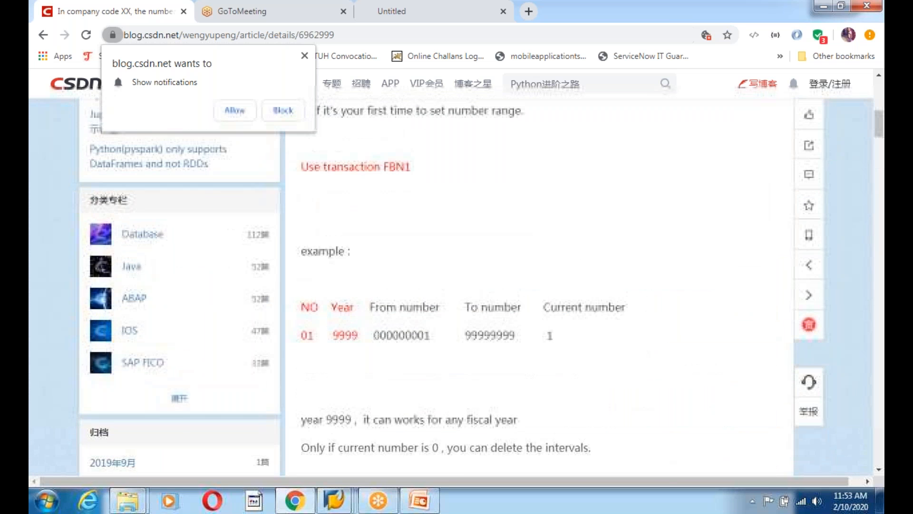
pyautogui.scroll(7, 538, 281)
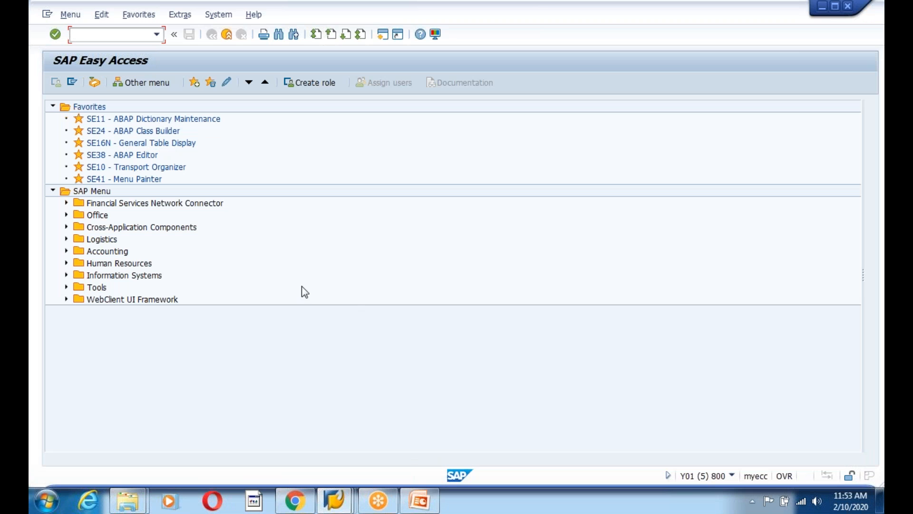
# Recheck the G/L document, which now raises FF703, and look at the editing options
pyautogui.click(335, 500)
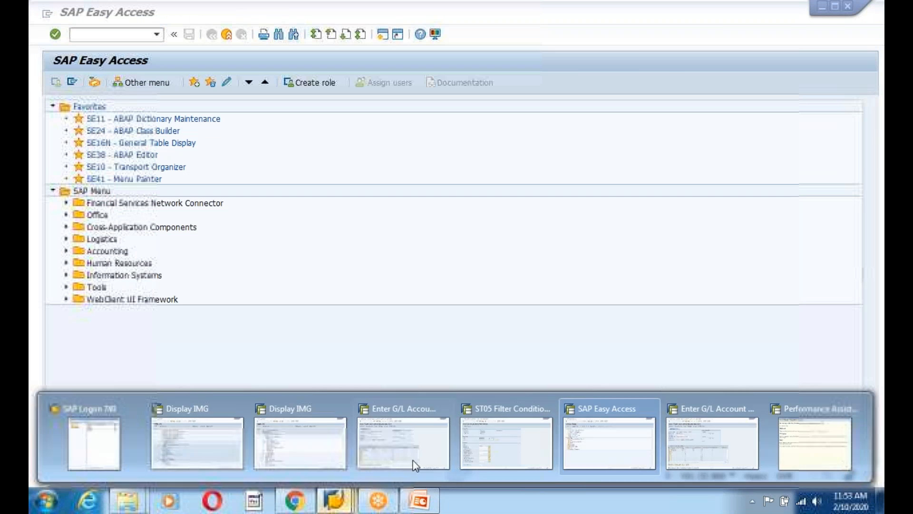
pyautogui.click(712, 461)
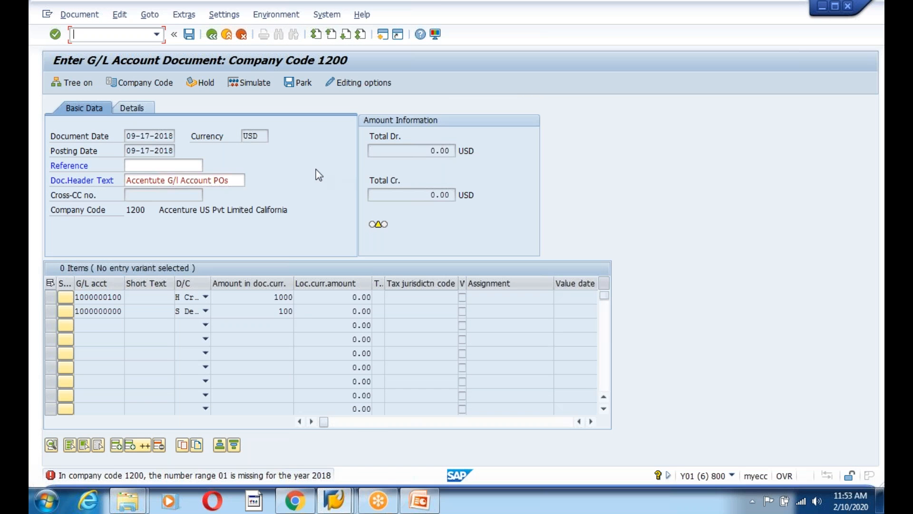
pyautogui.press('Return')
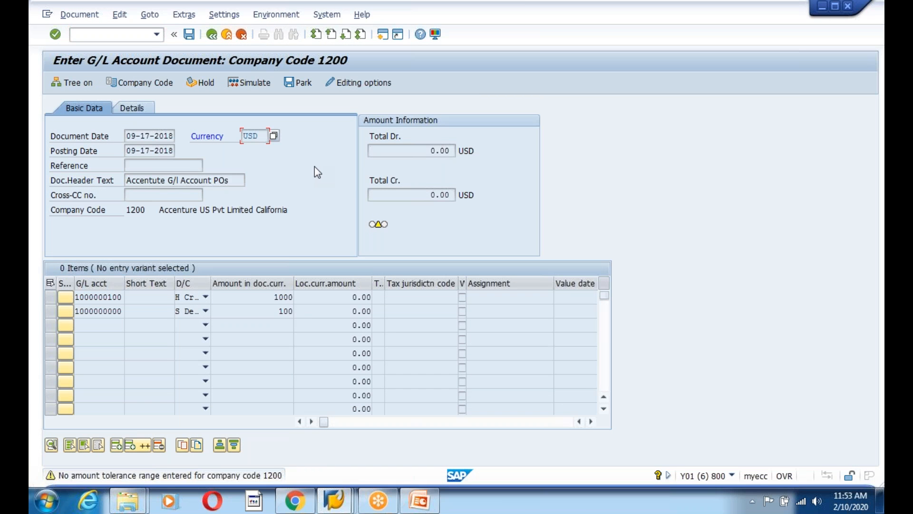
pyautogui.press('Return')
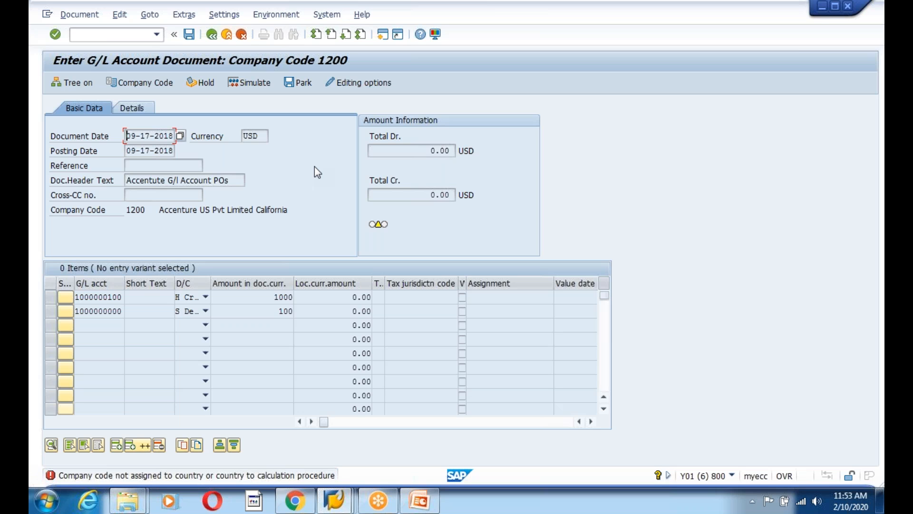
pyautogui.click(376, 82)
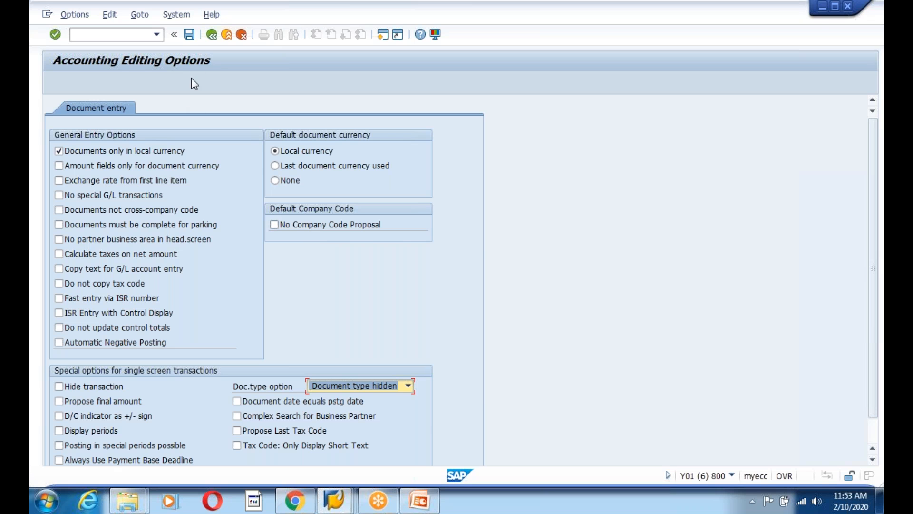
pyautogui.click(212, 35)
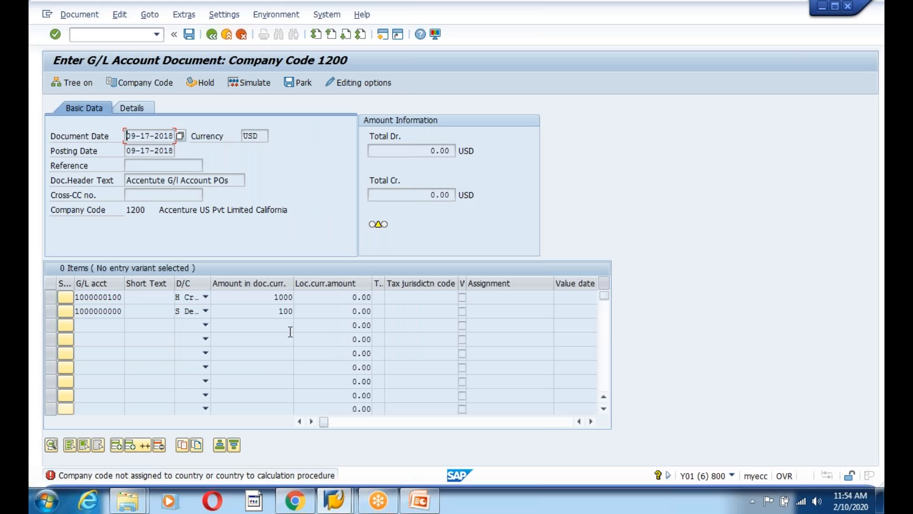
# Open the FF703 message explanation and select its heading to copy into the browser
pyautogui.doubleClick(118, 478)
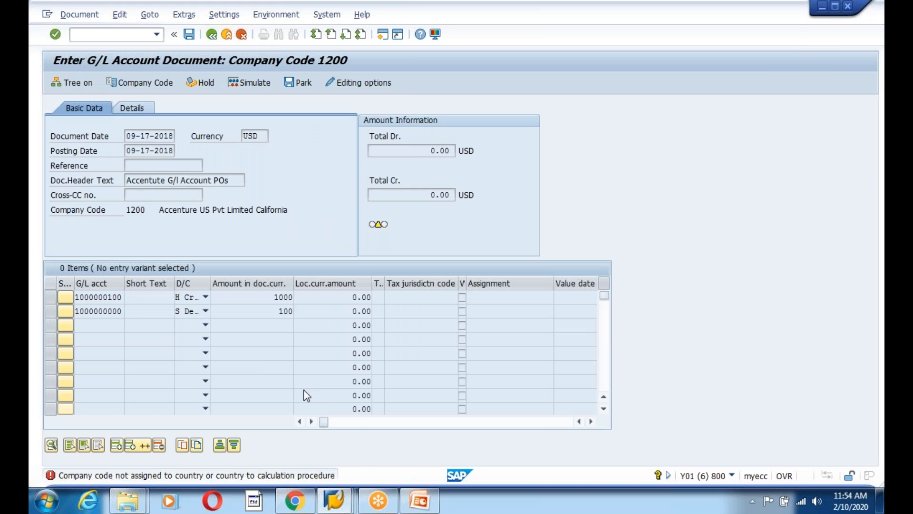
pyautogui.moveTo(109, 101); pyautogui.dragTo(589, 98)
pyautogui.hotkey('ctrl', 'c')
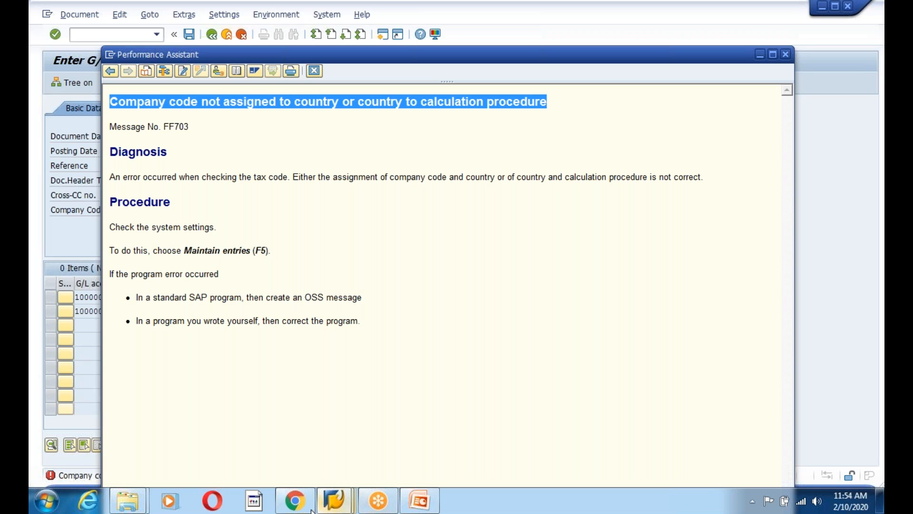
pyautogui.click(295, 501)
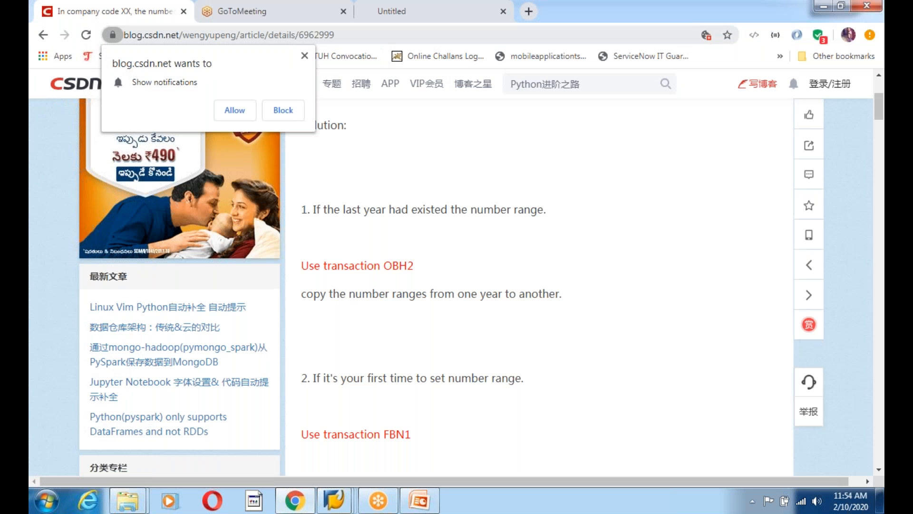
# Search the web for the copied error message together with 'sap fico'
pyautogui.click(361, 35)
pyautogui.hotkey('ctrl', 'v')
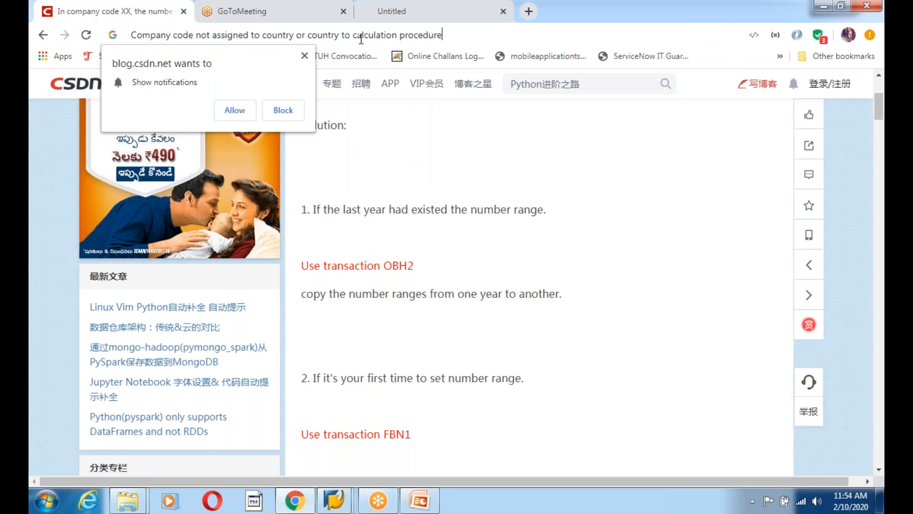
pyautogui.write('sap fico')
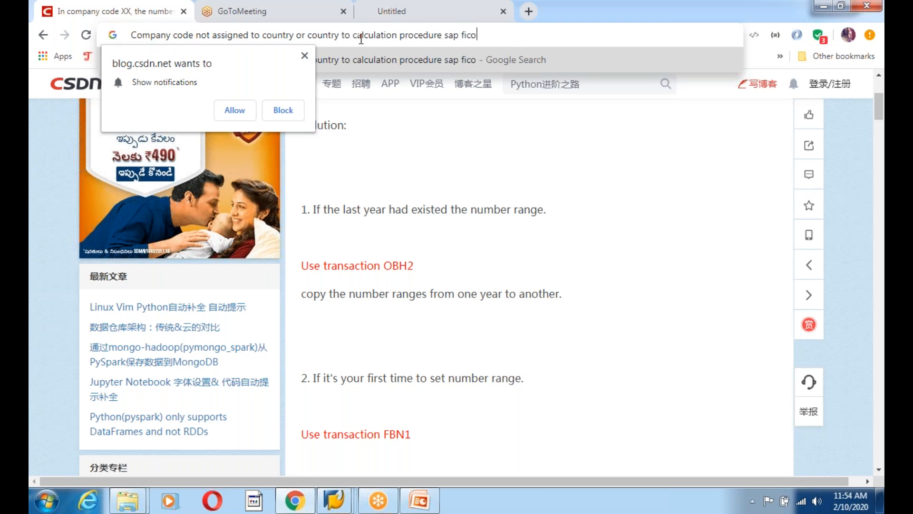
pyautogui.press('Return')
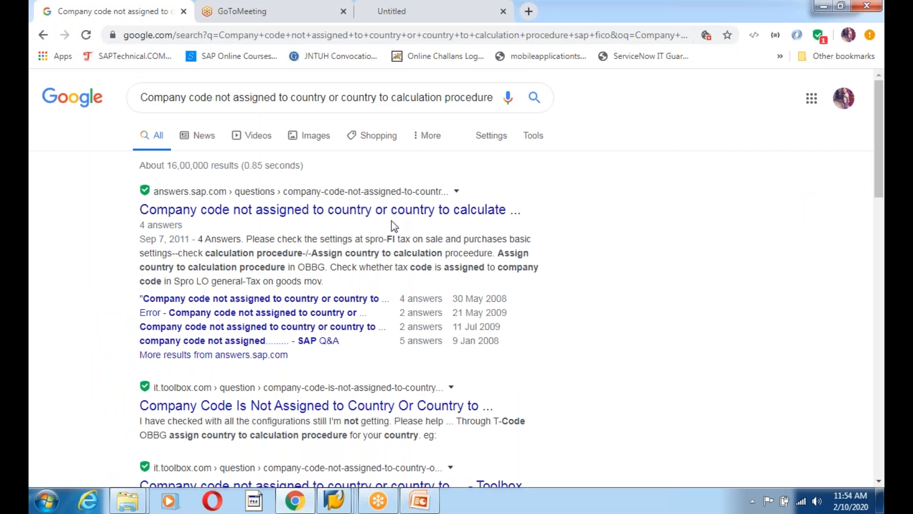
# Open the SAP Community and toolbox.com results in new tabs and scroll the SAP answer
pyautogui.rightClick(378, 218)
pyautogui.click(408, 223)
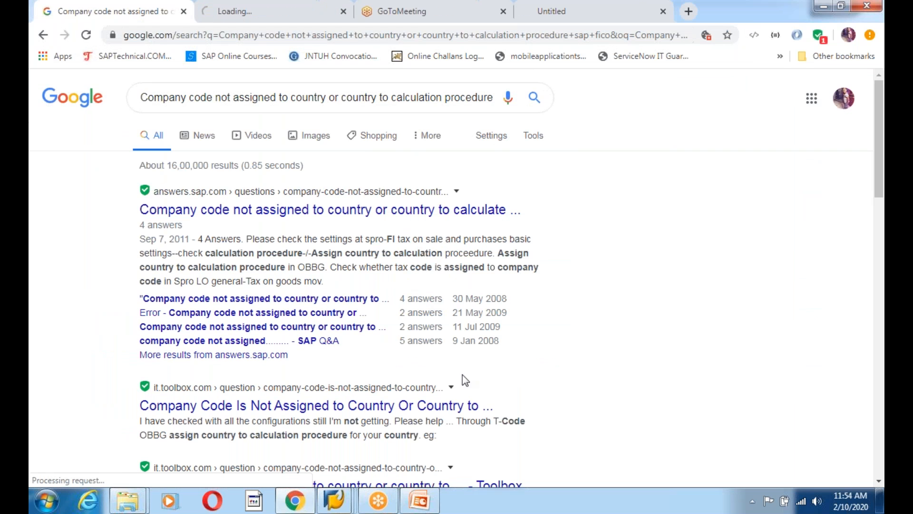
pyautogui.rightClick(417, 406)
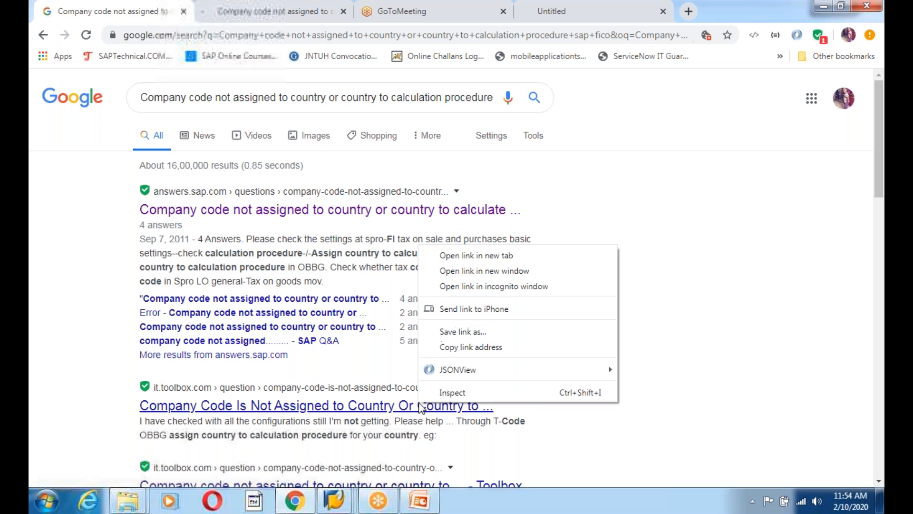
pyautogui.click(492, 258)
pyautogui.click(234, 10)
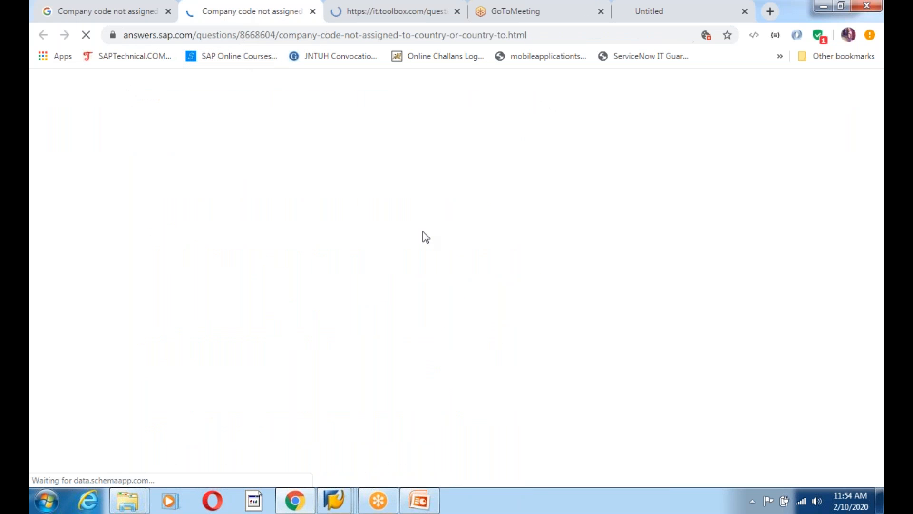
pyautogui.scroll(-8, 412, 349)
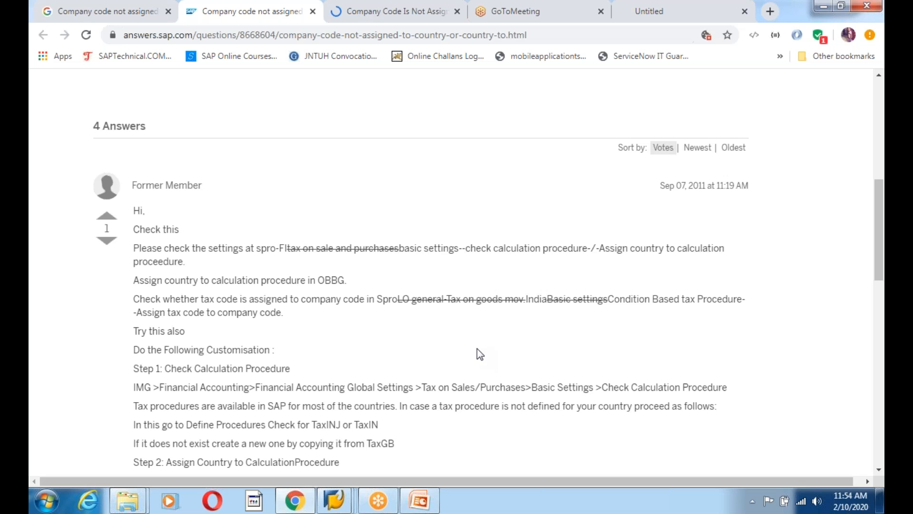
pyautogui.scroll(-3, 479, 354)
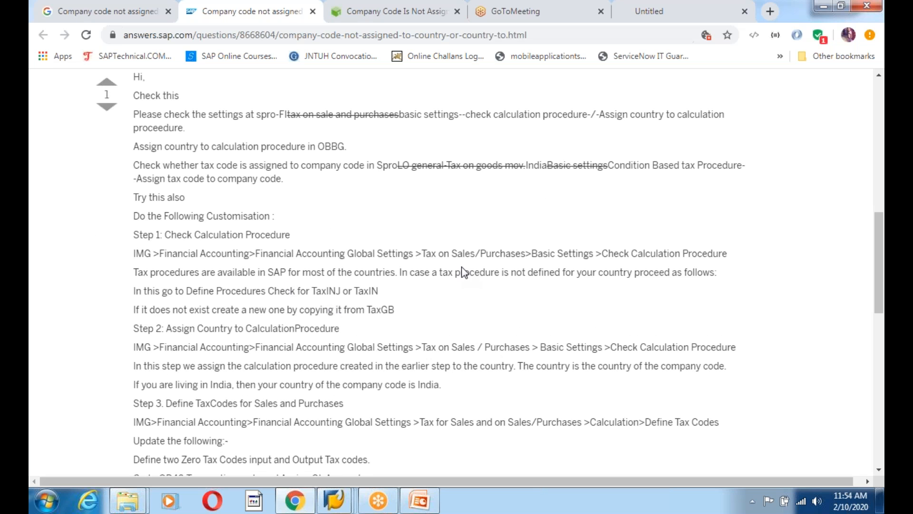
# Close the SAP error help window and bring the Display IMG window forward
pyautogui.moveTo(261, 255); pyautogui.dragTo(412, 254)
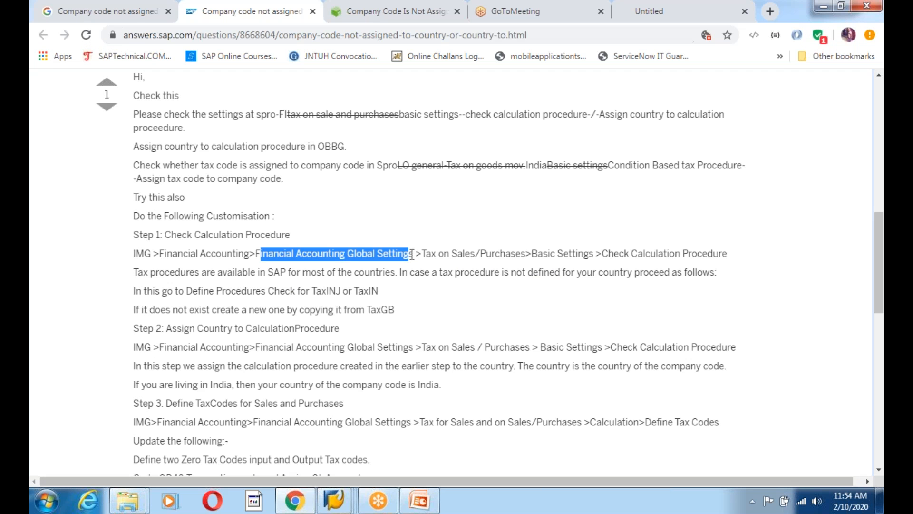
pyautogui.hotkey('alt', 'Tab')
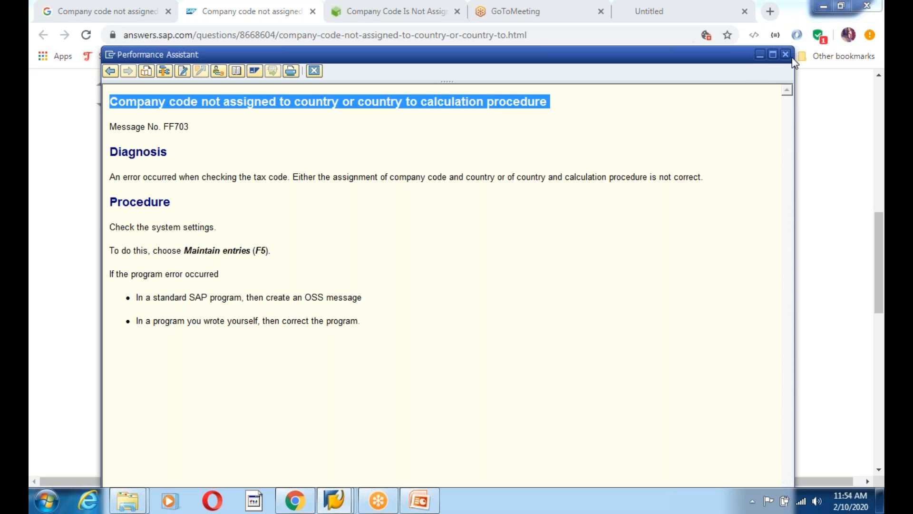
pyautogui.click(782, 57)
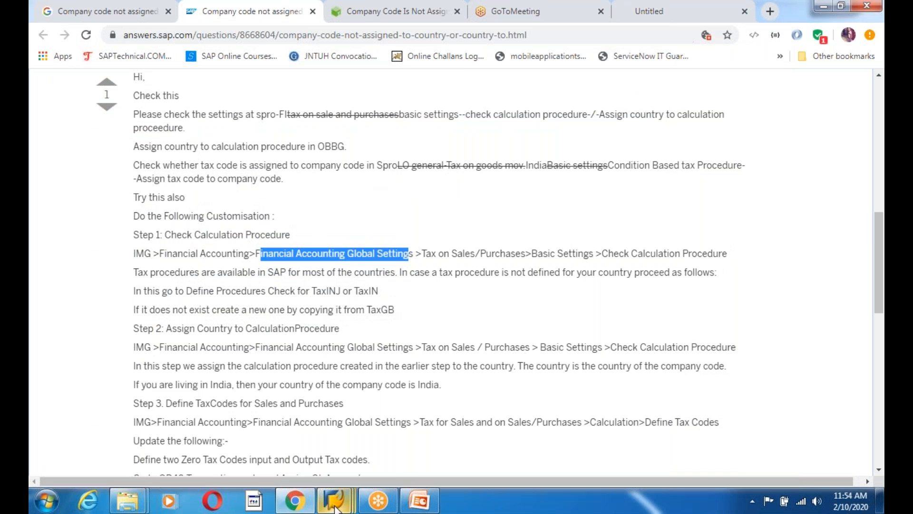
pyautogui.moveTo(336, 500)
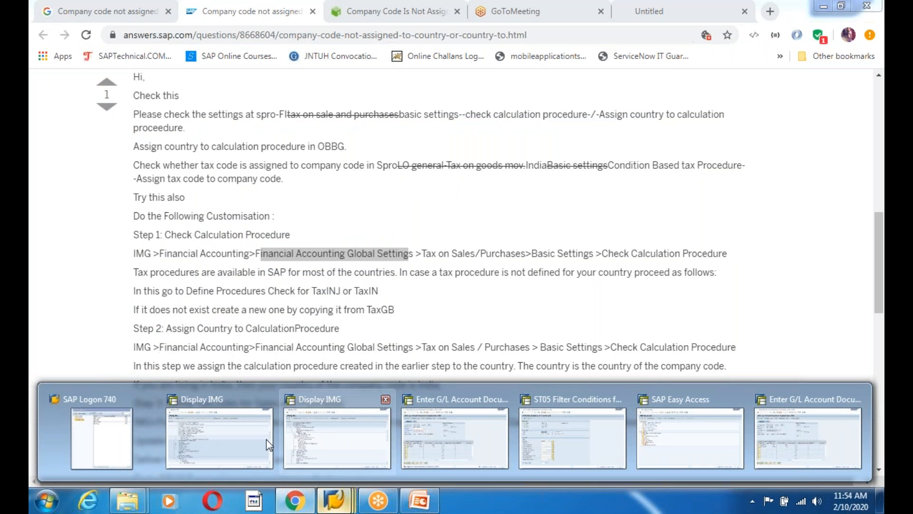
pyautogui.click(340, 443)
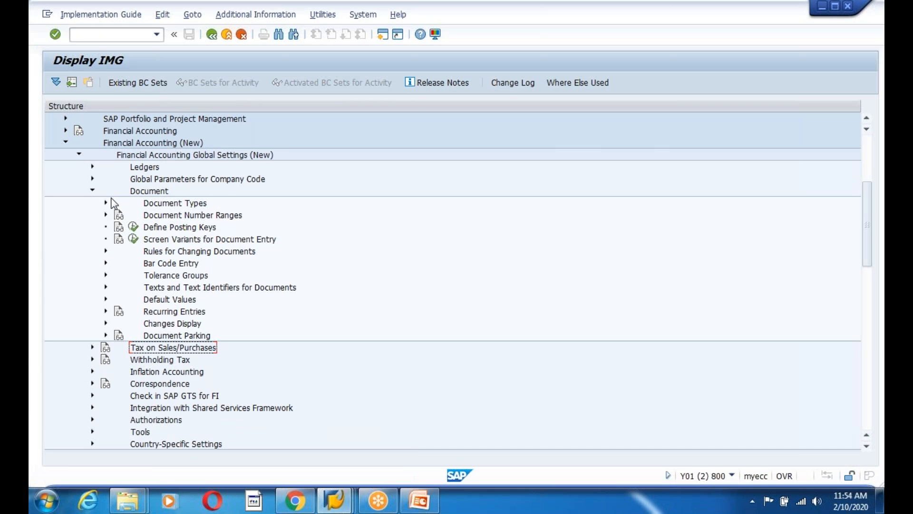
# Under Financial Accounting Global Settings (New), collapse Document and expand Tax on Sales/Purchases
pyautogui.click(203, 159)
pyautogui.click(93, 191)
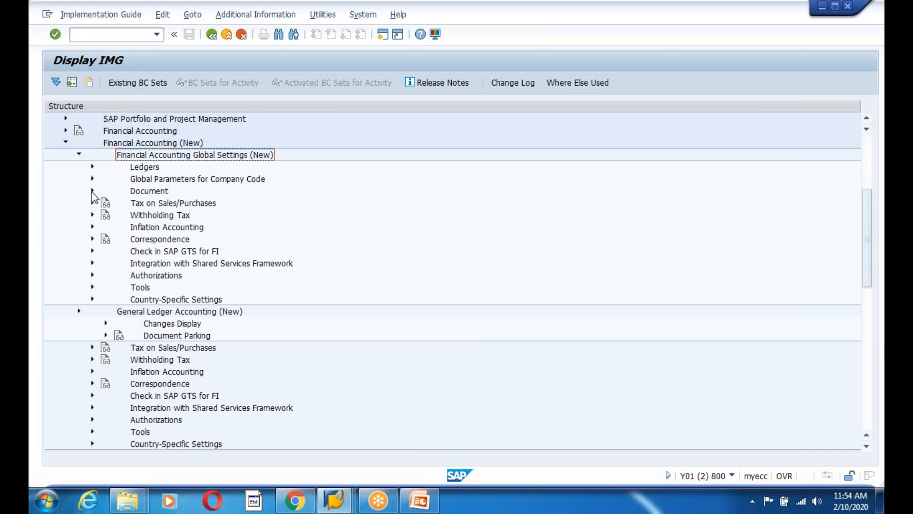
pyautogui.hotkey('alt', 'Tab')
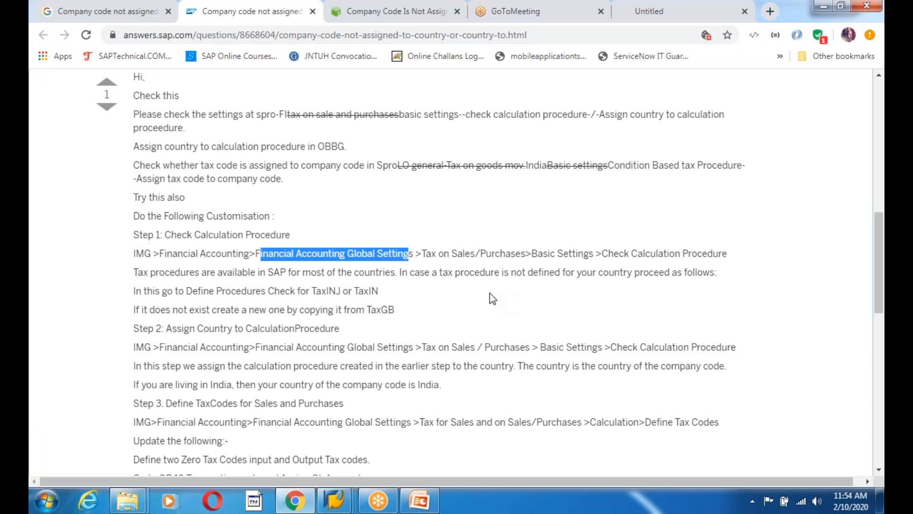
pyautogui.hotkey('alt', 'Tab')
pyautogui.click(138, 206)
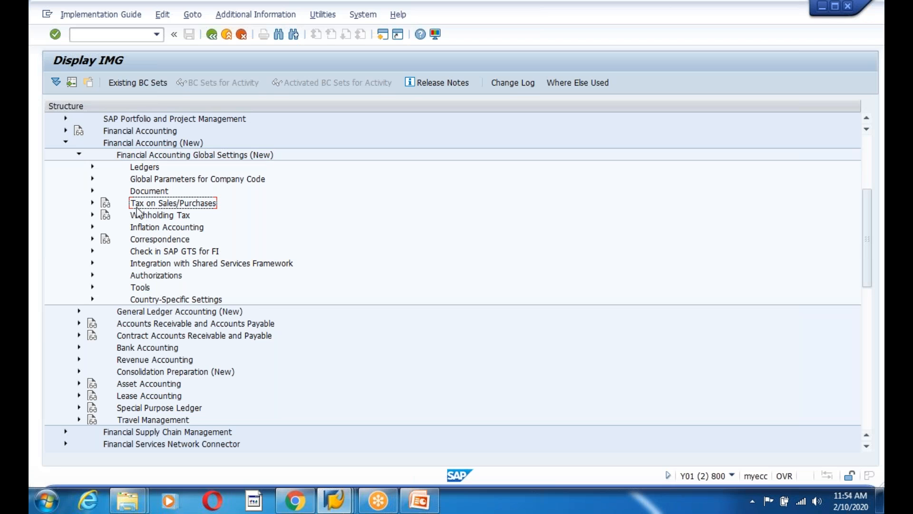
pyautogui.click(92, 204)
# Cross-check the answer's menu path and run Check Calculation Procedure
pyautogui.hotkey('alt', 'Tab')
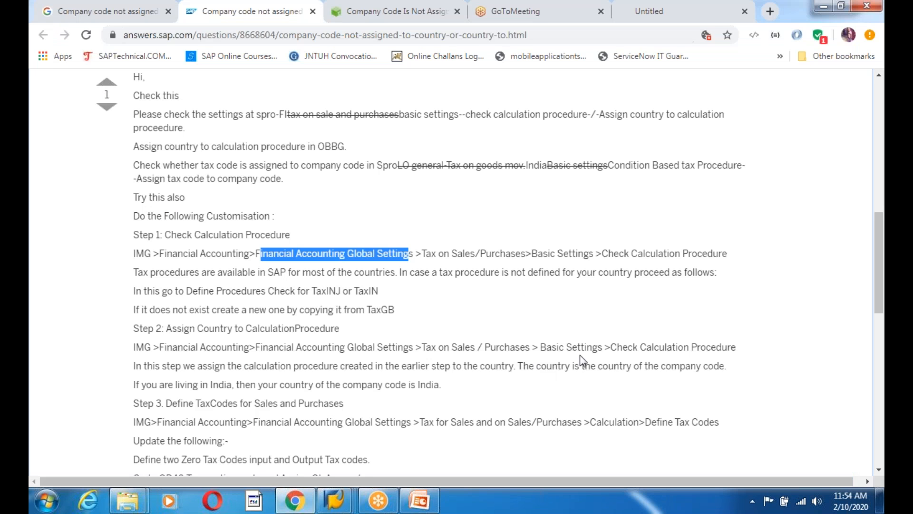
pyautogui.hotkey('alt', 'Tab')
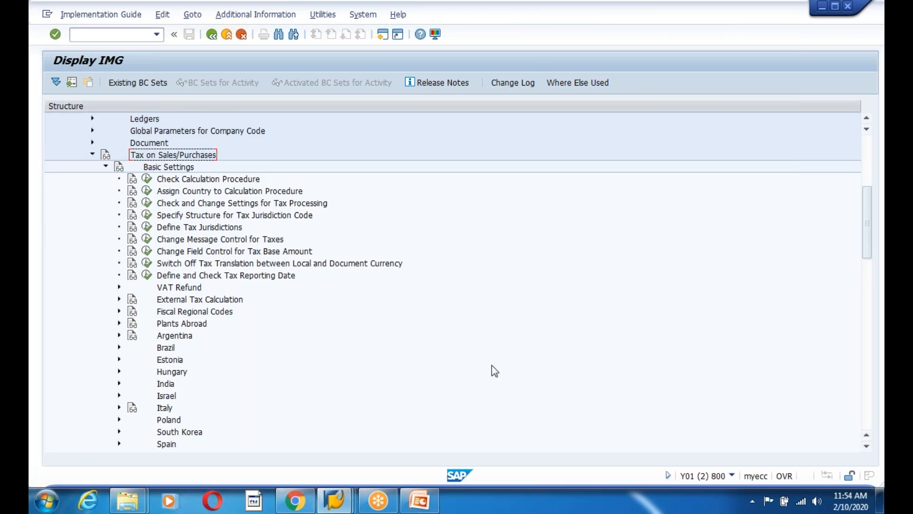
pyautogui.hotkey('alt', 'Tab')
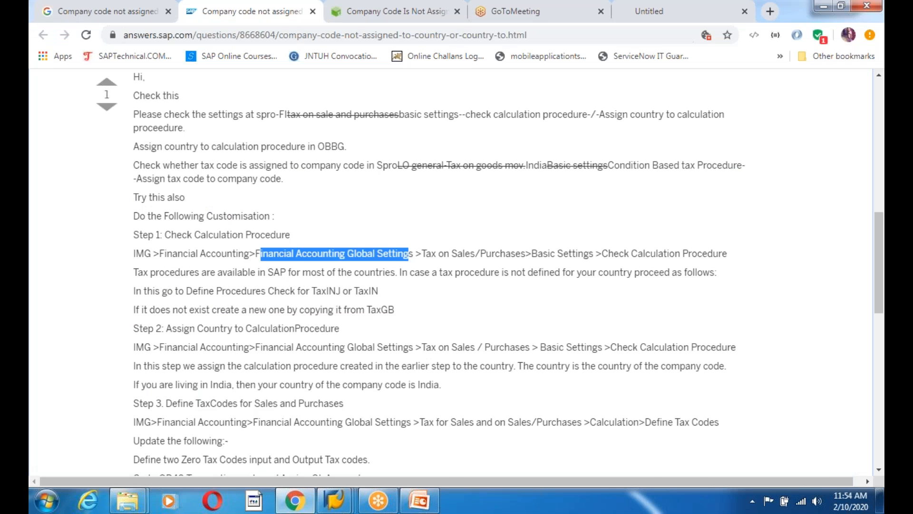
pyautogui.hotkey('alt', 'Tab')
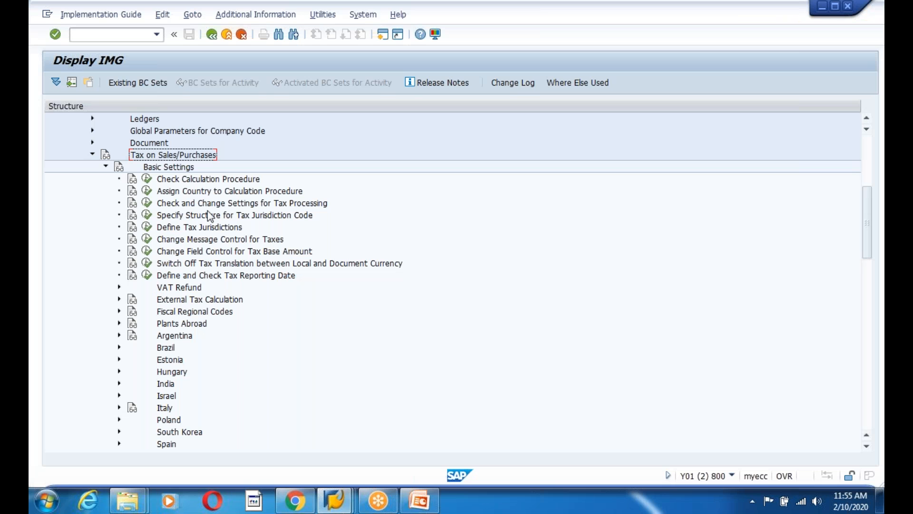
pyautogui.click(147, 180)
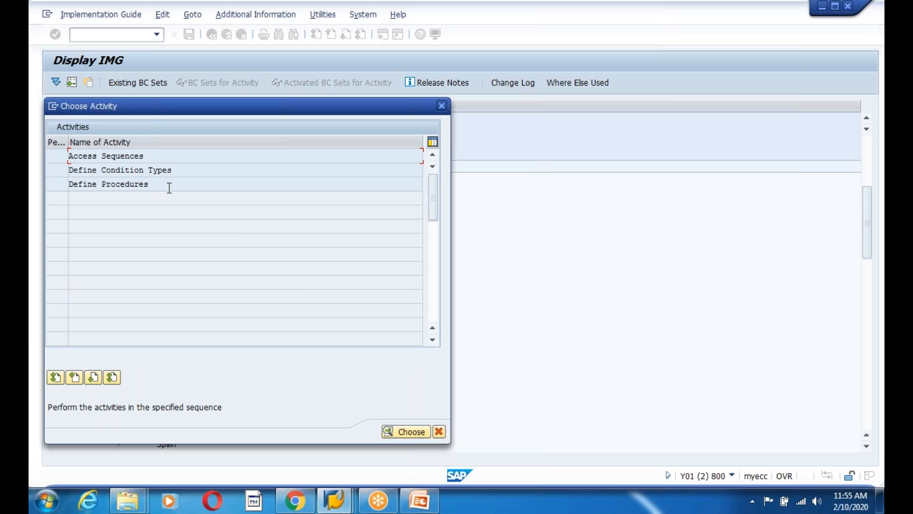
# Open Define Procedures and scroll down the list of calculation procedures
pyautogui.doubleClick(153, 185)
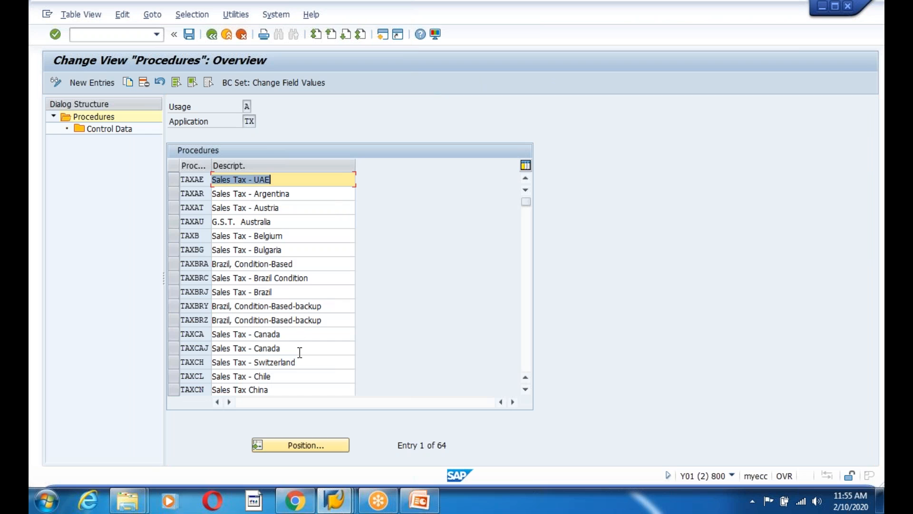
pyautogui.click(300, 351)
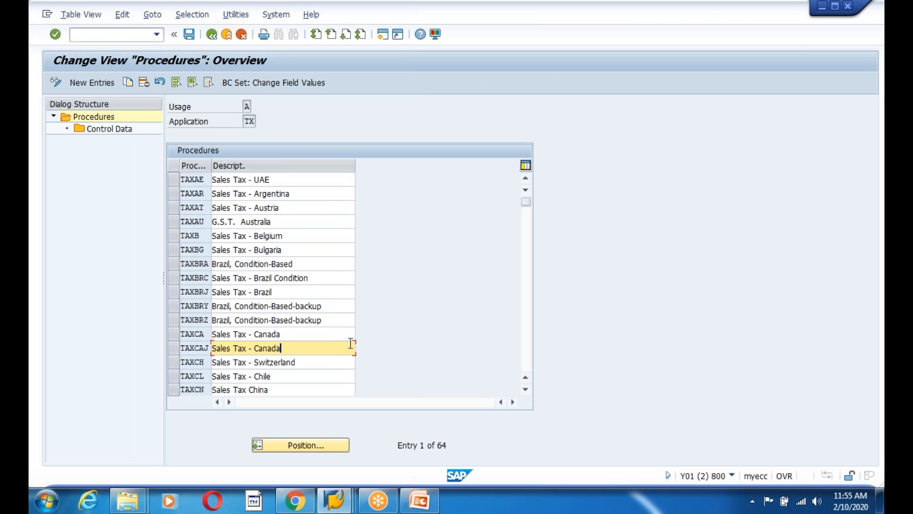
pyautogui.scroll(-5, 351, 343)
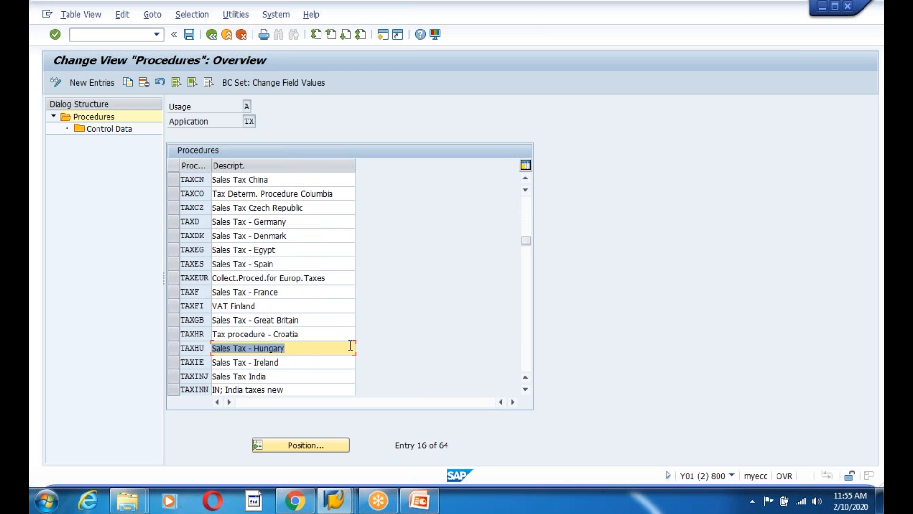
pyautogui.scroll(-3, 345, 350)
pyautogui.scroll(-4, 340, 352)
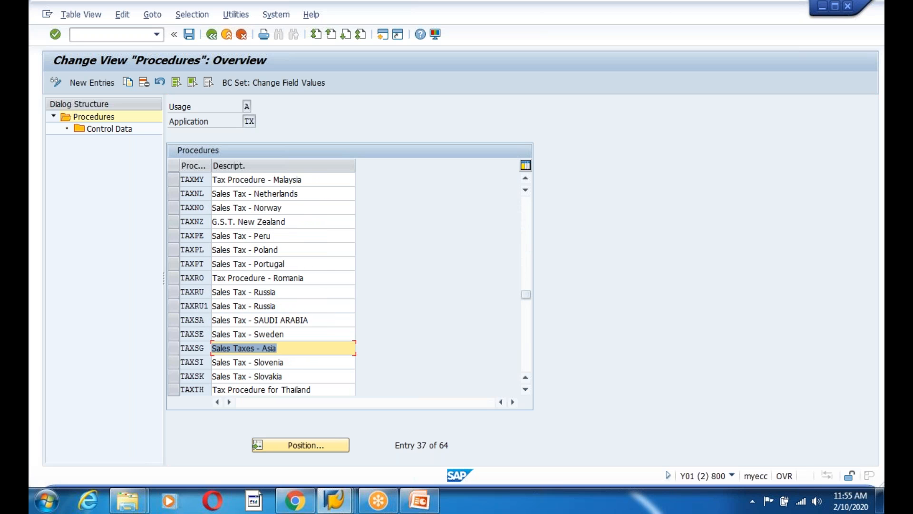
pyautogui.scroll(-3, 261, 284)
# Select procedure TAXUSA (Sales Tax - USA) and display its control data
pyautogui.click(287, 305)
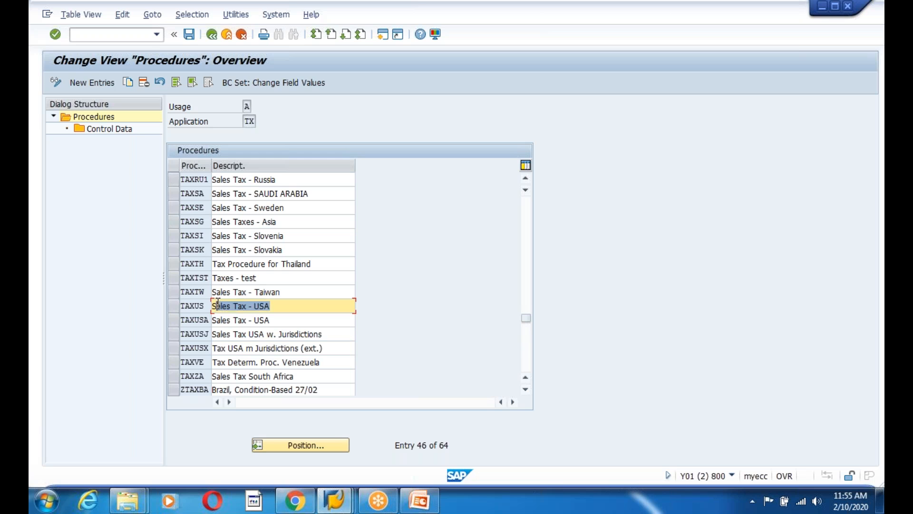
pyautogui.click(182, 305)
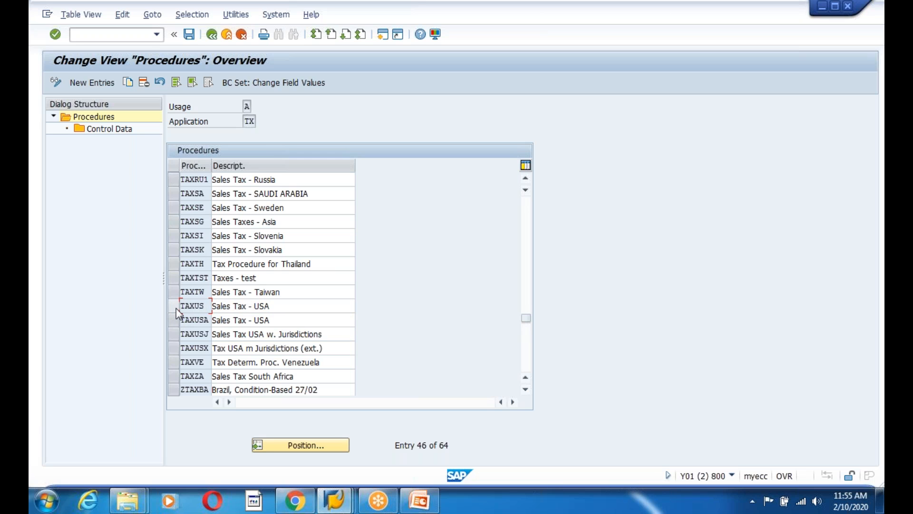
pyautogui.click(175, 308)
pyautogui.click(176, 308)
pyautogui.click(175, 324)
pyautogui.doubleClick(102, 129)
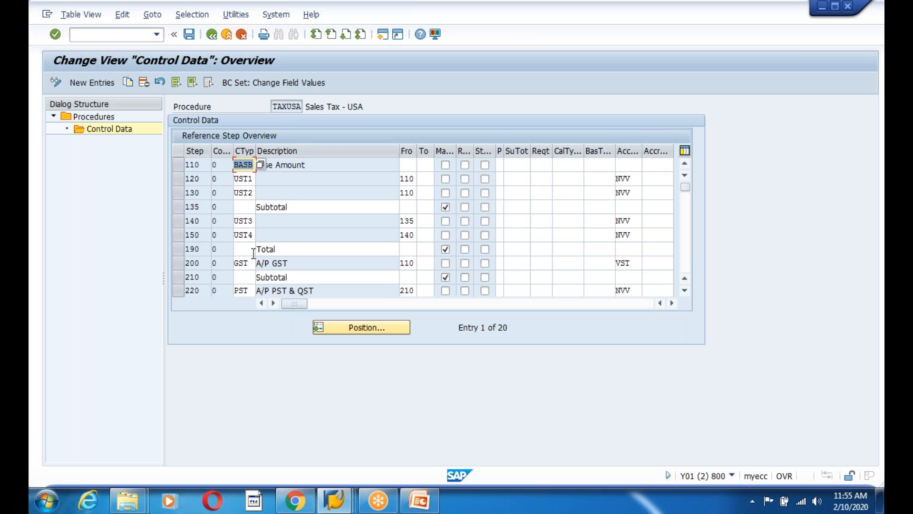
pyautogui.hotkey('alt', 'Tab')
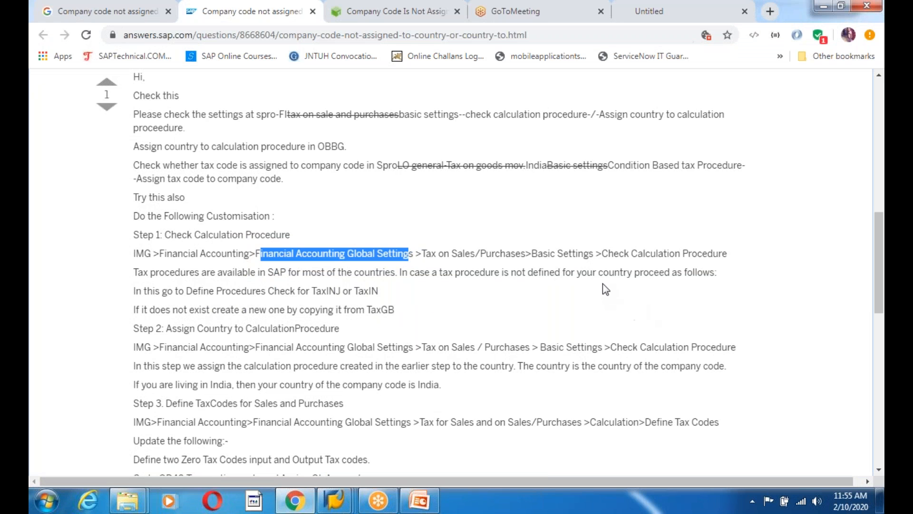
# Highlight the answer's notes on countries without a procedure and the TaxINJ/TaxIN check, then return to SAP
pyautogui.moveTo(615, 272); pyautogui.dragTo(753, 279)
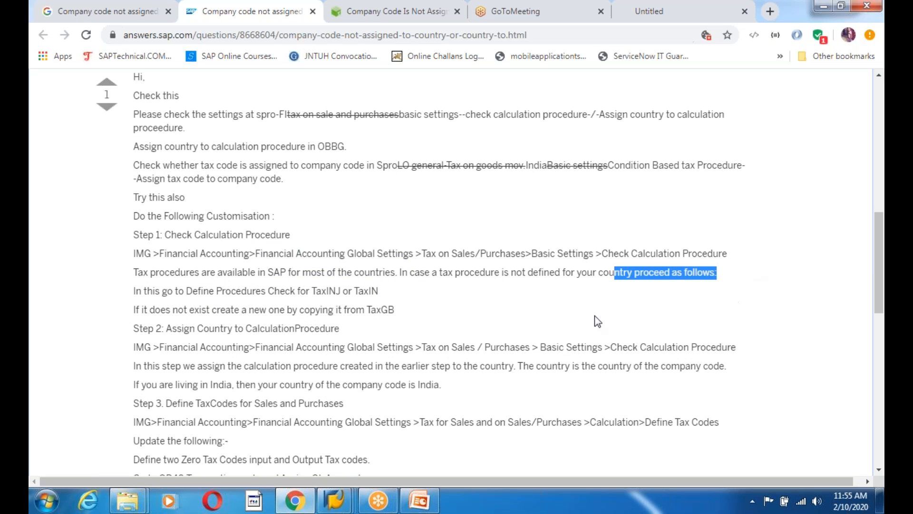
pyautogui.moveTo(217, 290); pyautogui.dragTo(412, 292)
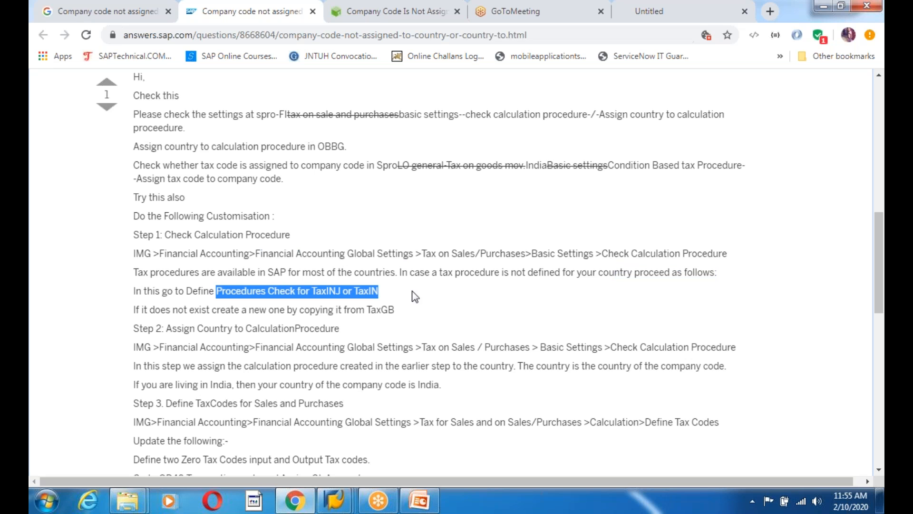
pyautogui.click(433, 314)
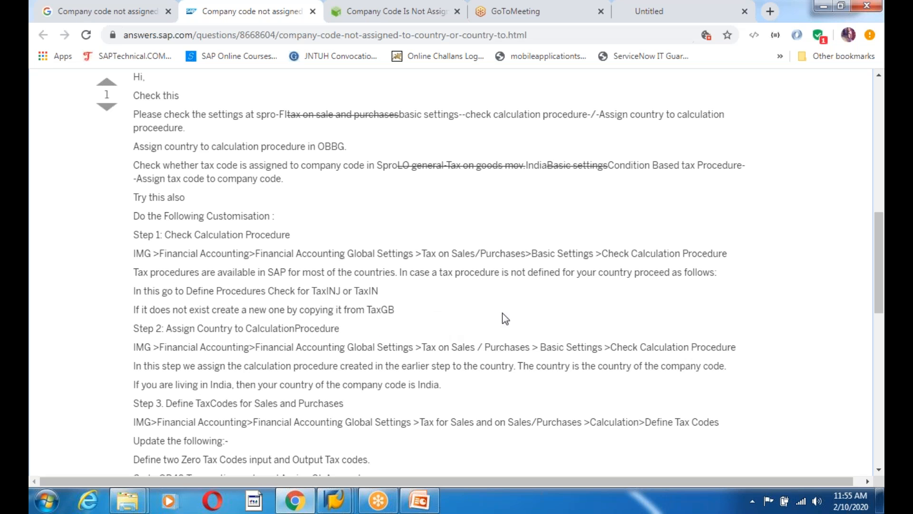
pyautogui.scroll(-3, 519, 335)
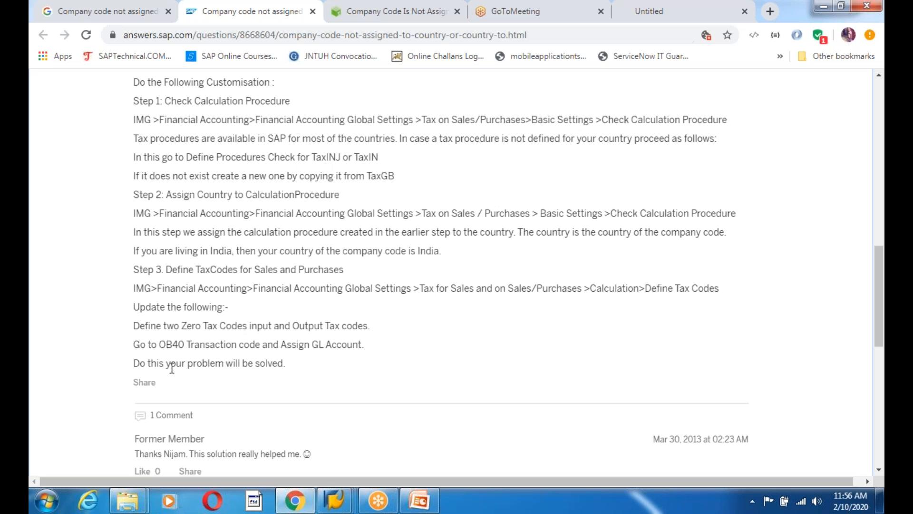
pyautogui.scroll(-1, 417, 386)
pyautogui.hotkey('alt', 'Tab')
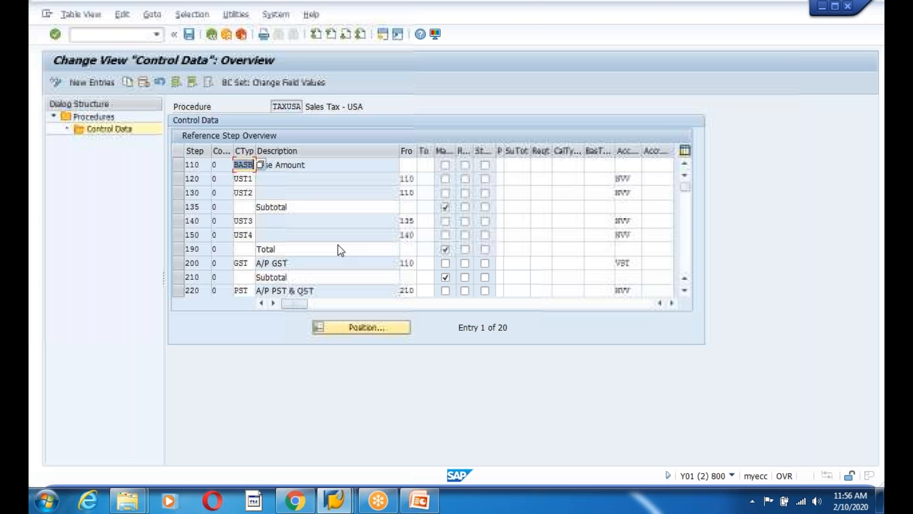
# Back out of the control data and open Assign Country to Calculation Procedure
pyautogui.click(212, 38)
pyautogui.click(212, 38)
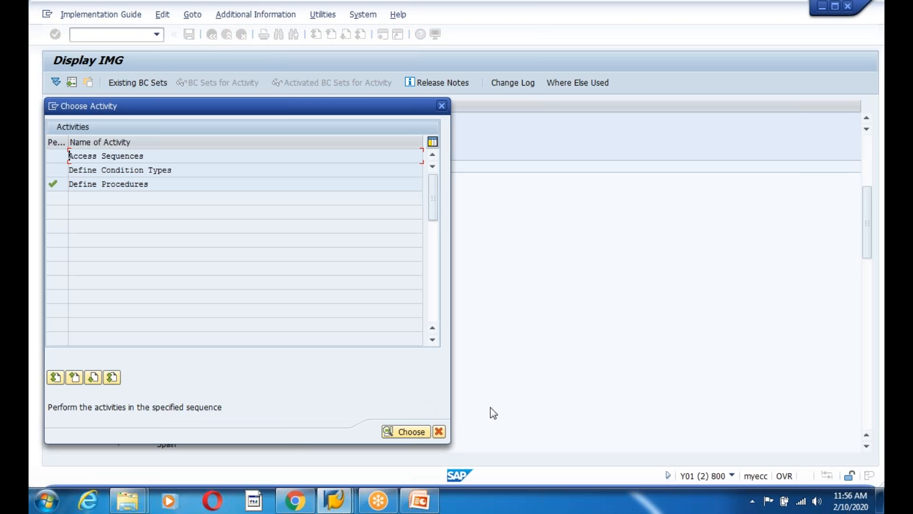
pyautogui.click(439, 432)
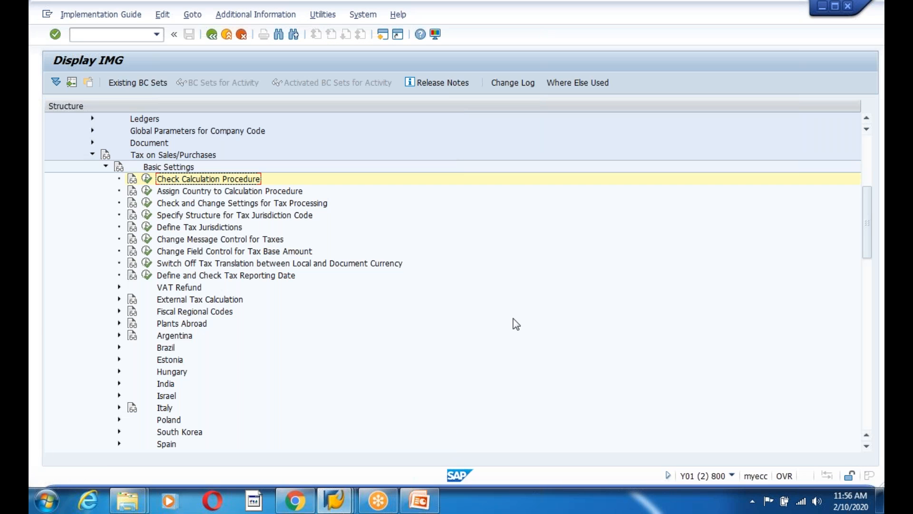
pyautogui.click(147, 179)
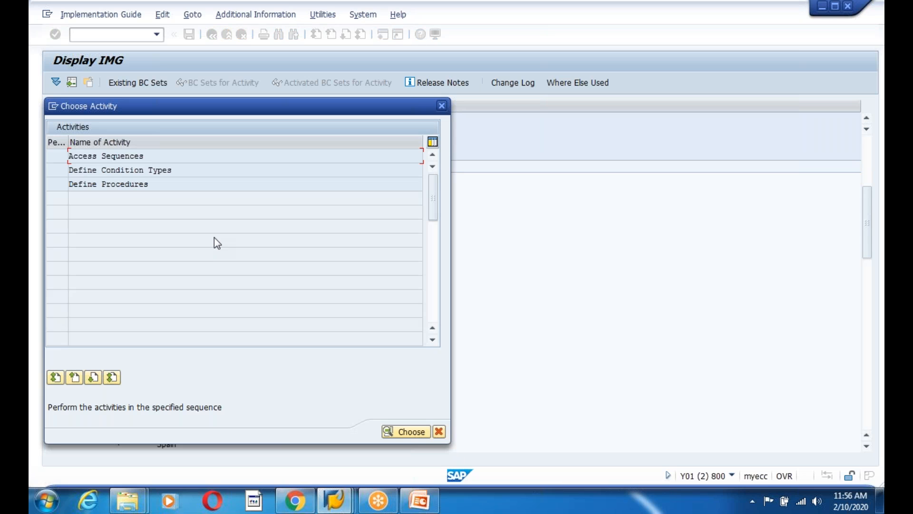
pyautogui.click(439, 432)
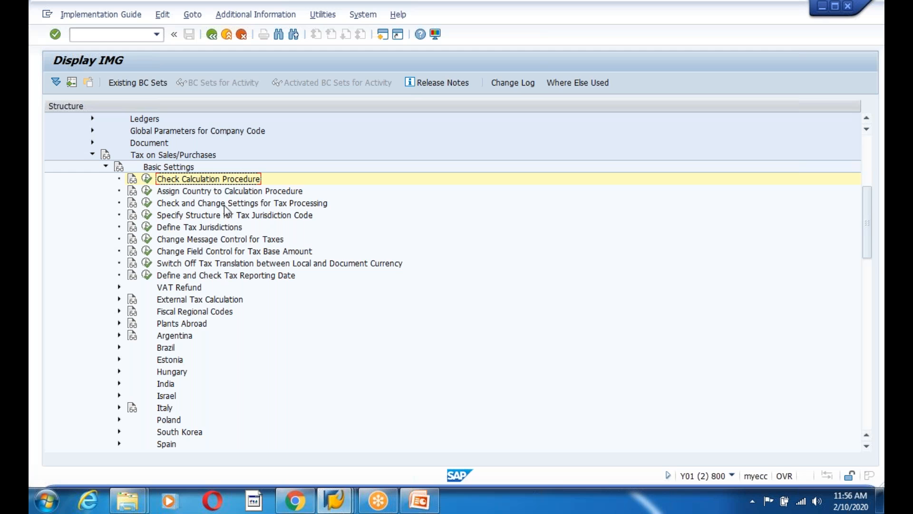
pyautogui.click(147, 190)
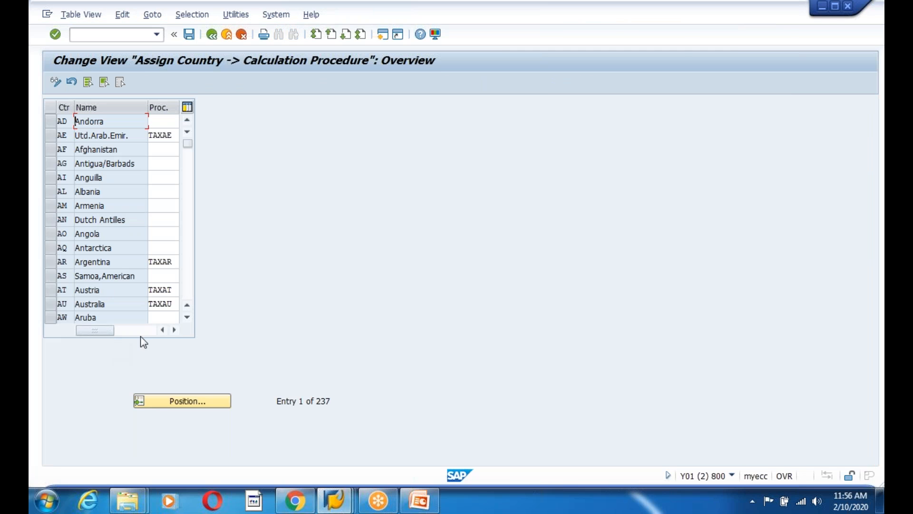
# Scroll the country table, then position it on the United States entry (US)
pyautogui.click(166, 317)
pyautogui.scroll(-1, 154, 289)
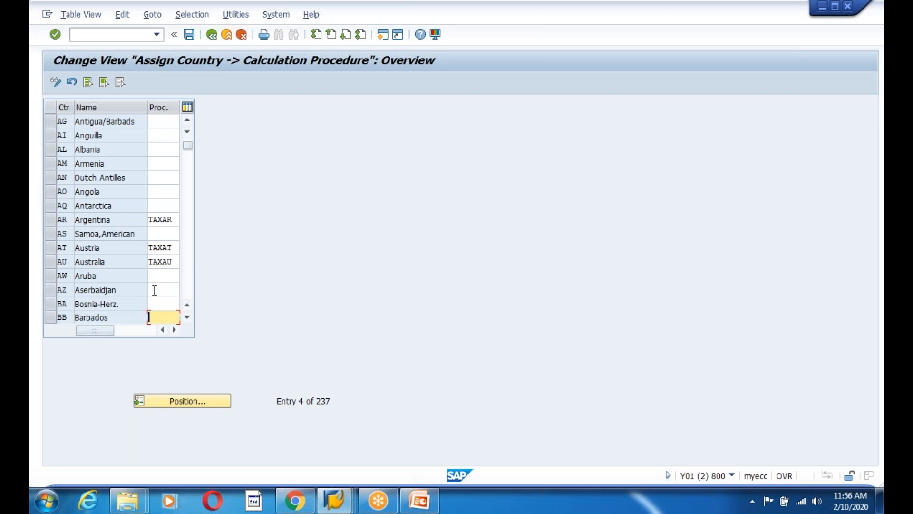
pyautogui.scroll(-2, 155, 289)
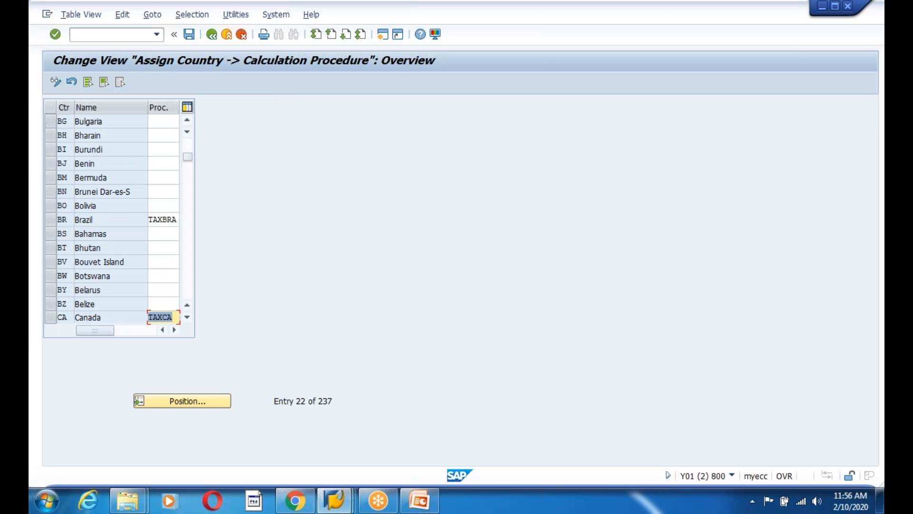
pyautogui.scroll(-1, 119, 219)
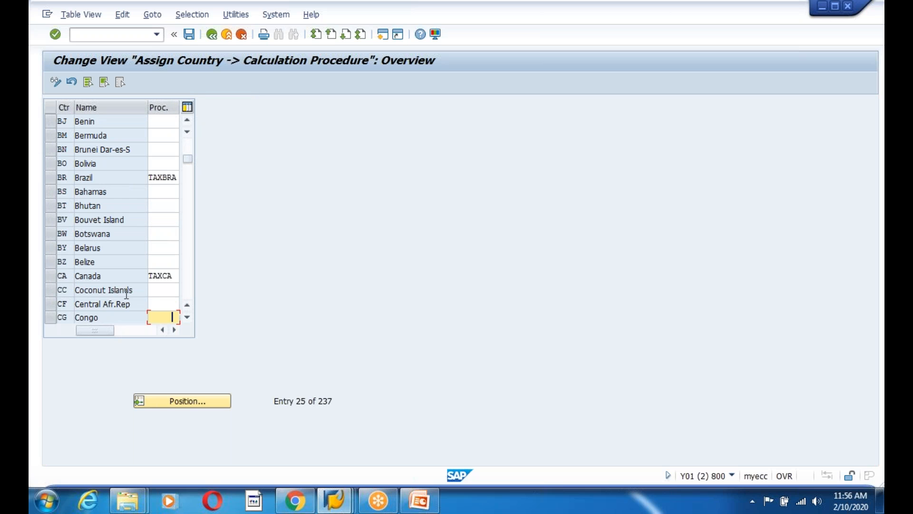
pyautogui.scroll(-2, 93, 289)
pyautogui.scroll(-7, 119, 219)
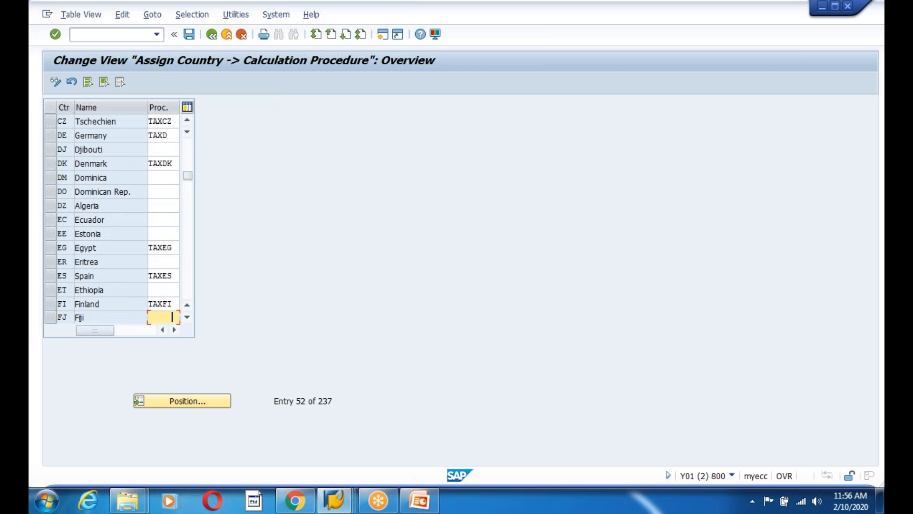
pyautogui.scroll(-2, 119, 219)
pyautogui.scroll(-5, 118, 219)
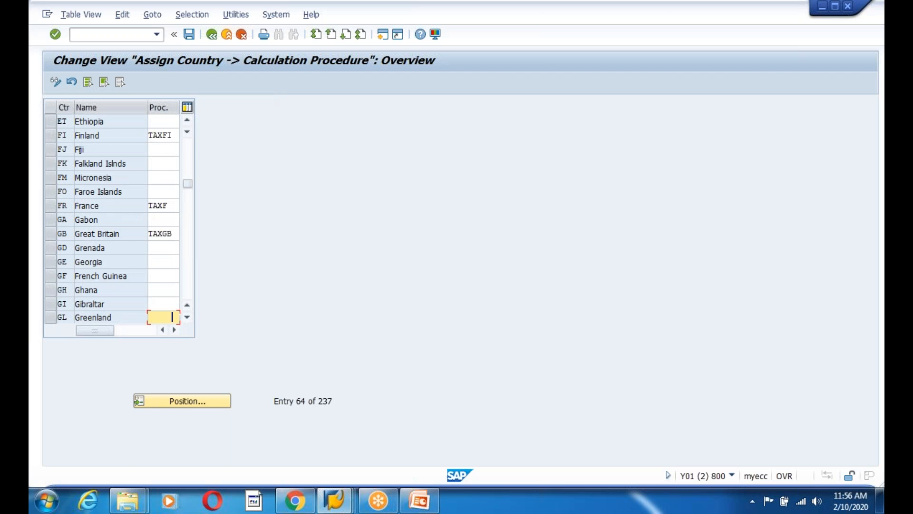
pyautogui.scroll(-7, 119, 218)
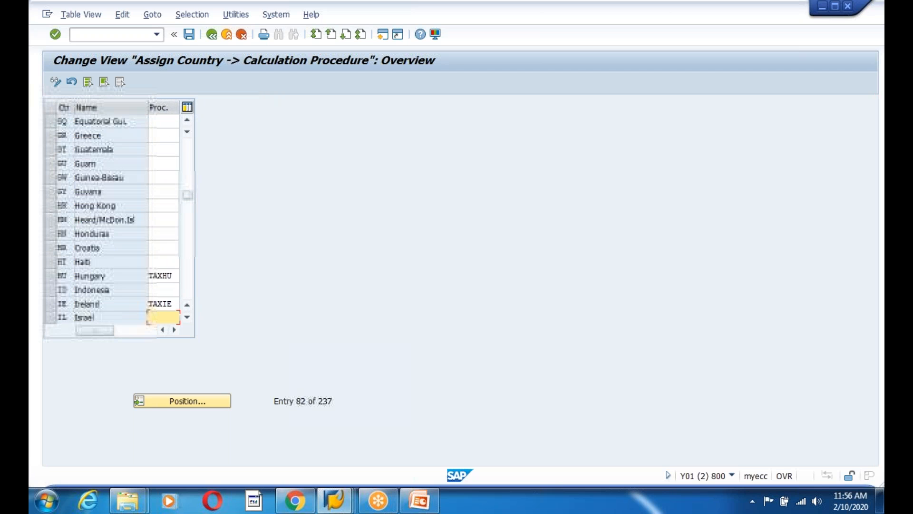
pyautogui.scroll(-7, 119, 219)
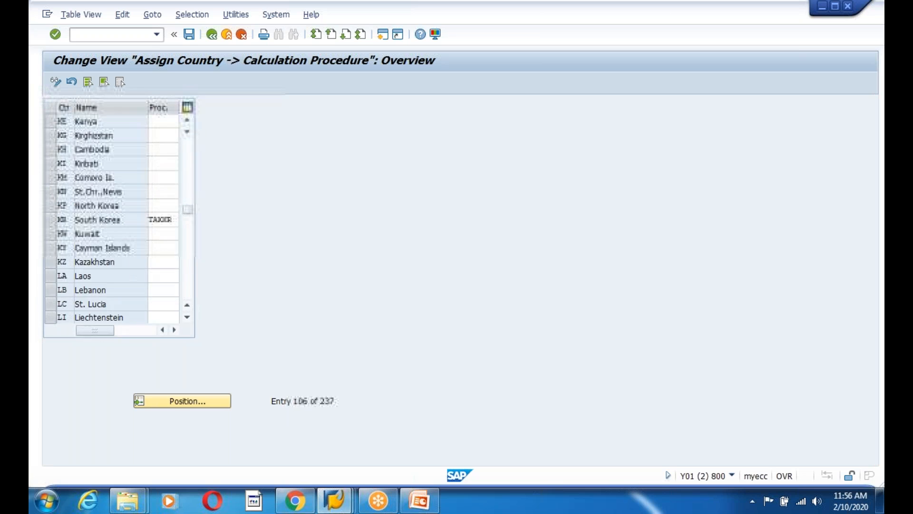
pyautogui.scroll(-14, 118, 219)
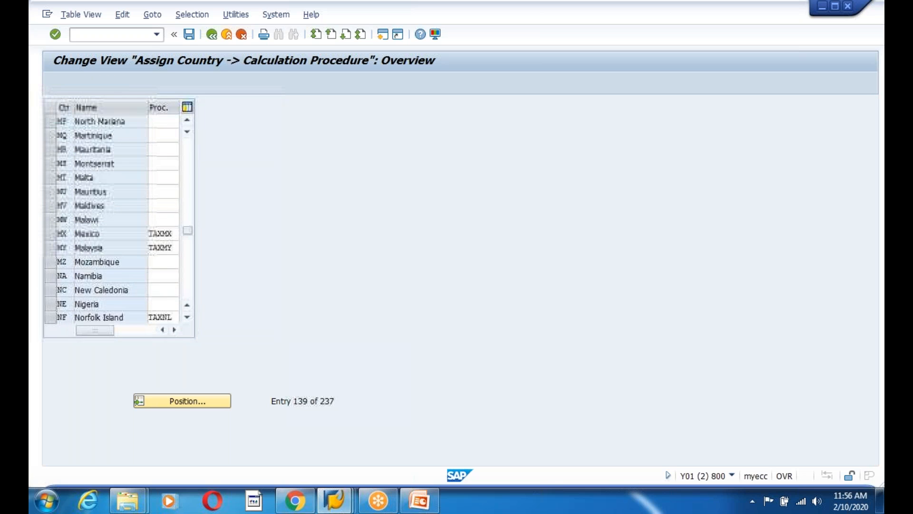
pyautogui.click(193, 401)
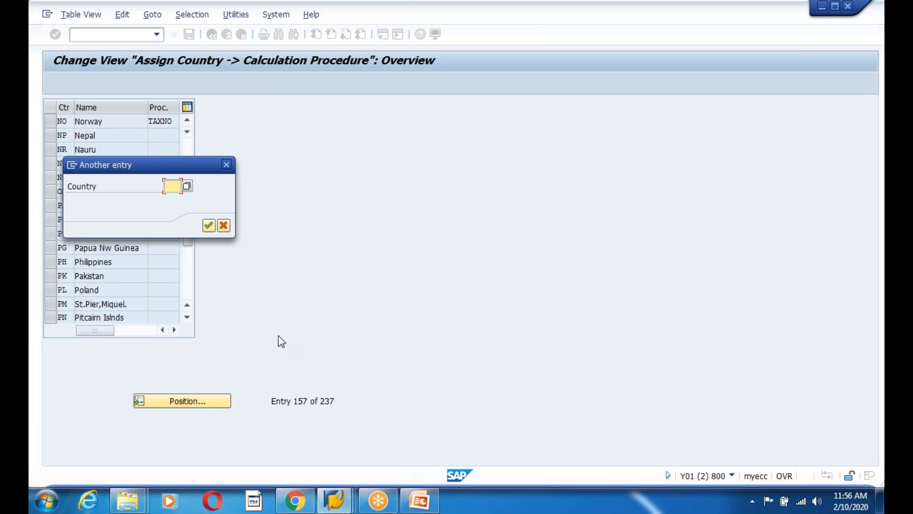
pyautogui.write('US')
pyautogui.press('Return')
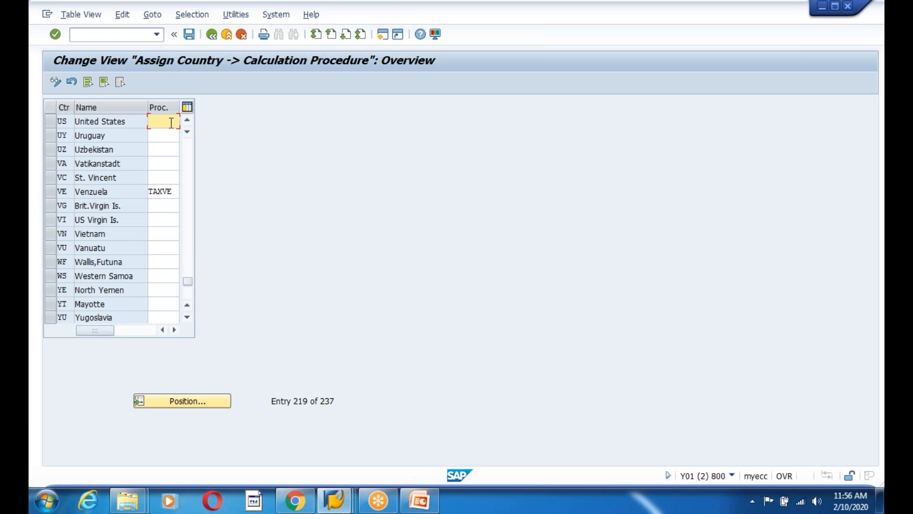
# Assign procedure TAXUSA to the United States and save under the customizing request
pyautogui.press('F4')
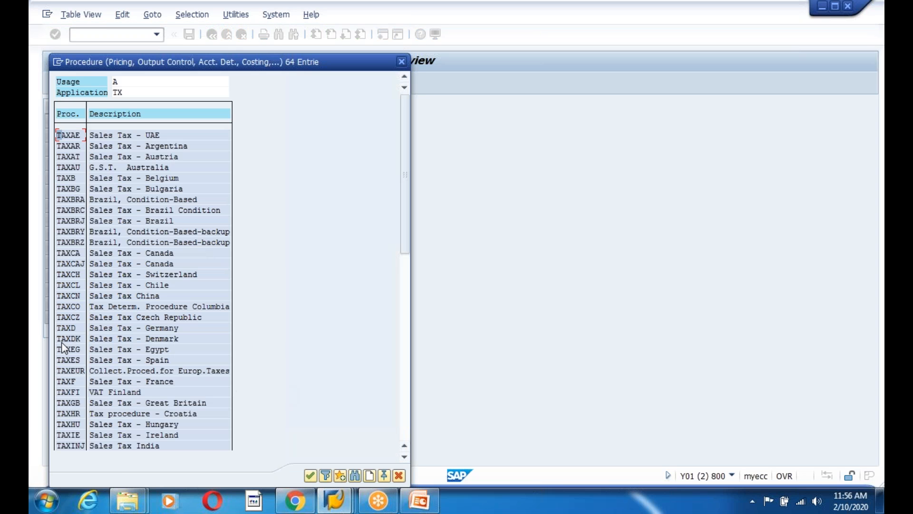
pyautogui.scroll(-1, 178, 351)
pyautogui.scroll(-5, 180, 351)
pyautogui.moveTo(405, 283); pyautogui.dragTo(418, 434)
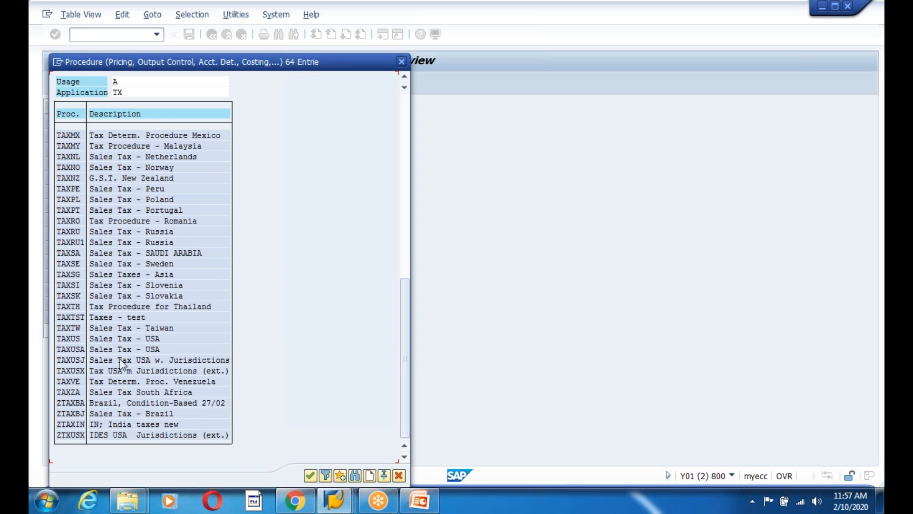
pyautogui.doubleClick(71, 349)
pyautogui.click(189, 34)
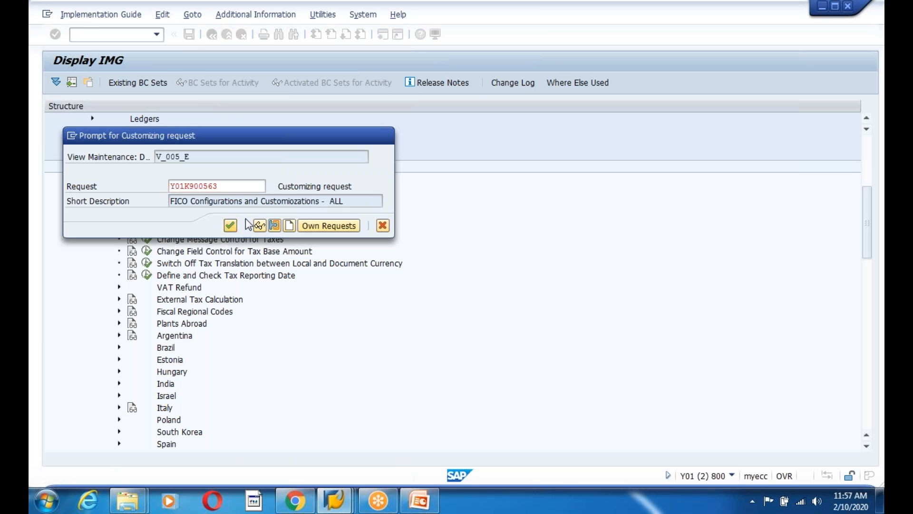
pyautogui.click(229, 225)
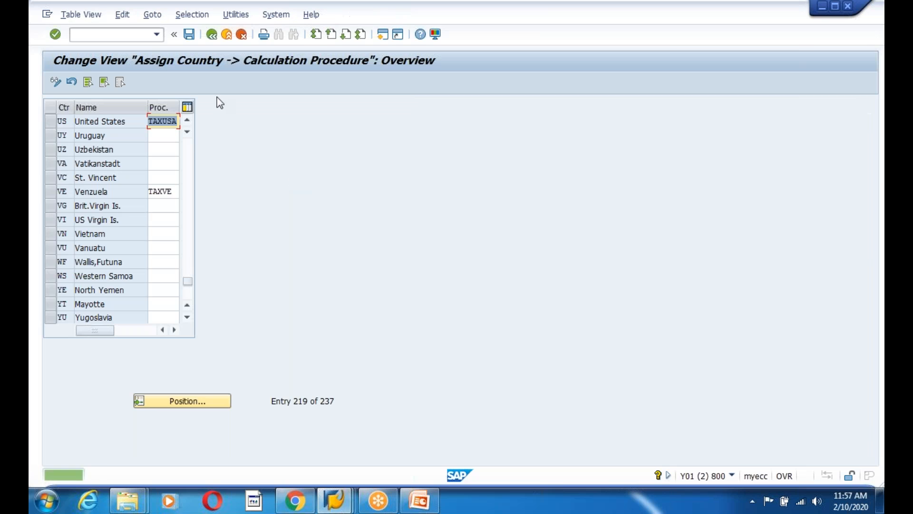
# Back out of the IMG and recheck the company code 1200 G/L account document
pyautogui.click(212, 35)
pyautogui.click(212, 35)
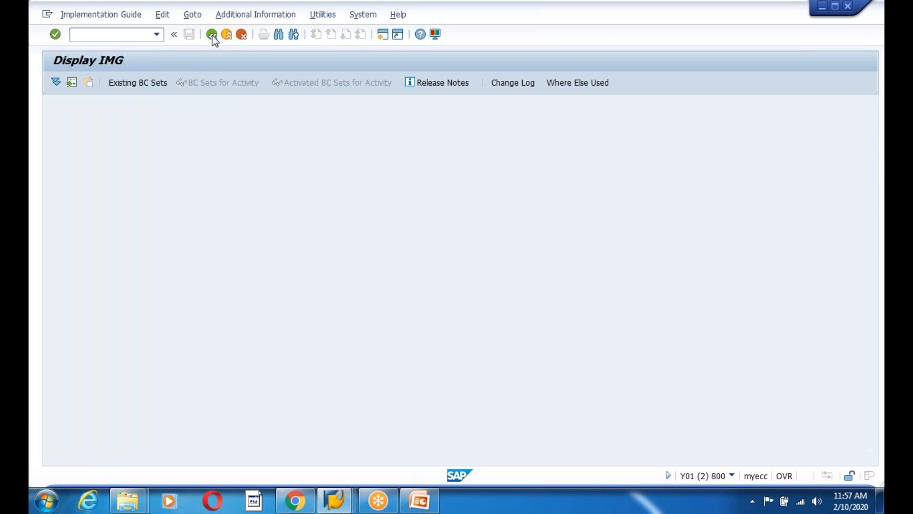
pyautogui.click(337, 503)
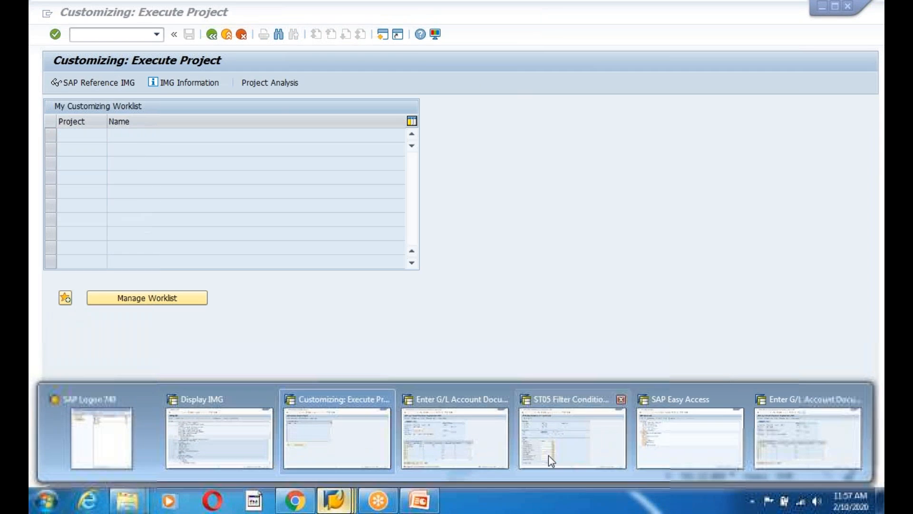
pyautogui.click(473, 456)
pyautogui.press('Return')
pyautogui.press('Return')
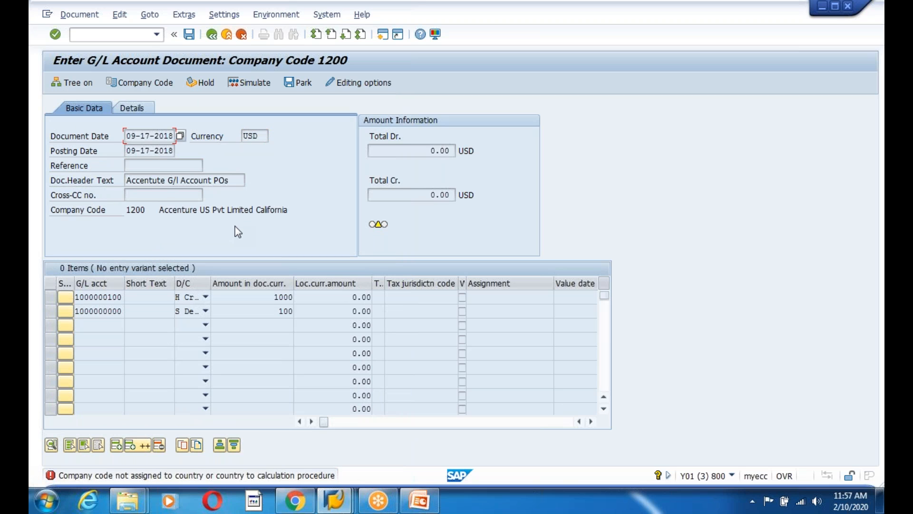
# Discard the unposted document and start a fresh FB50 entry
pyautogui.click(212, 35)
pyautogui.click(226, 35)
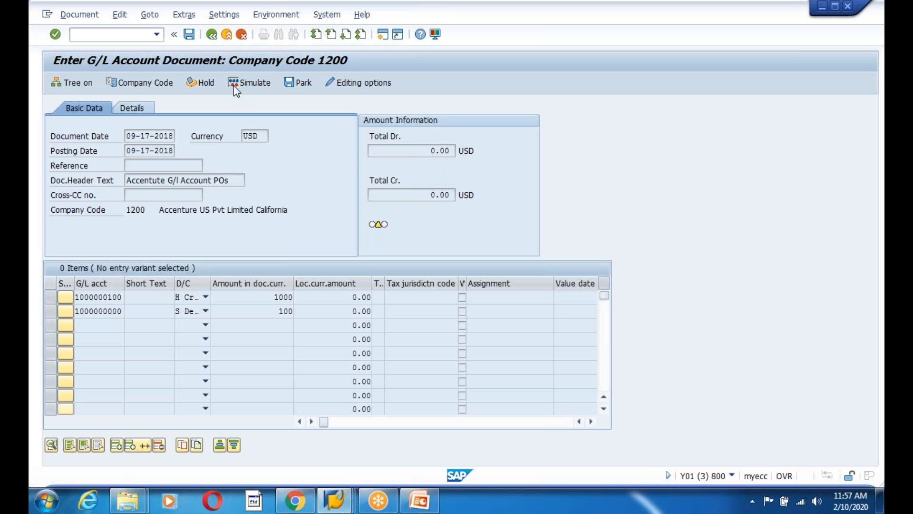
pyautogui.click(229, 272)
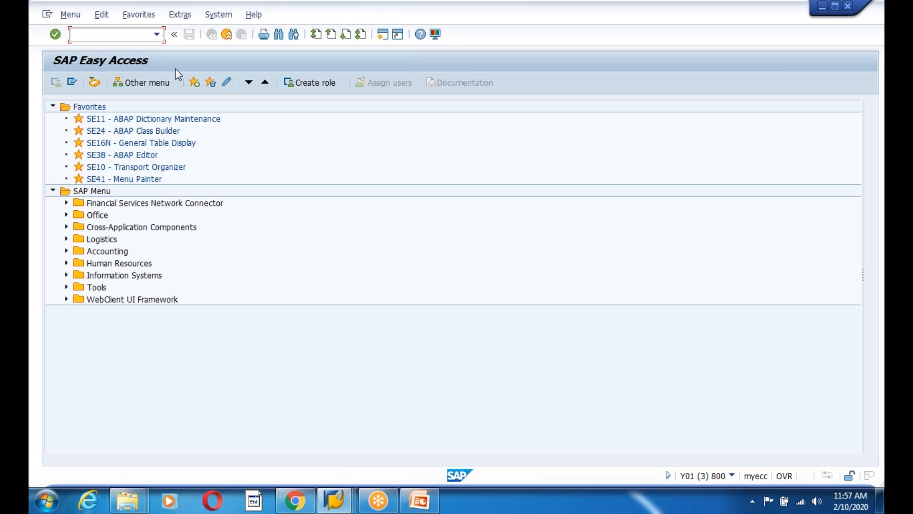
pyautogui.write('fb50')
pyautogui.press('Return')
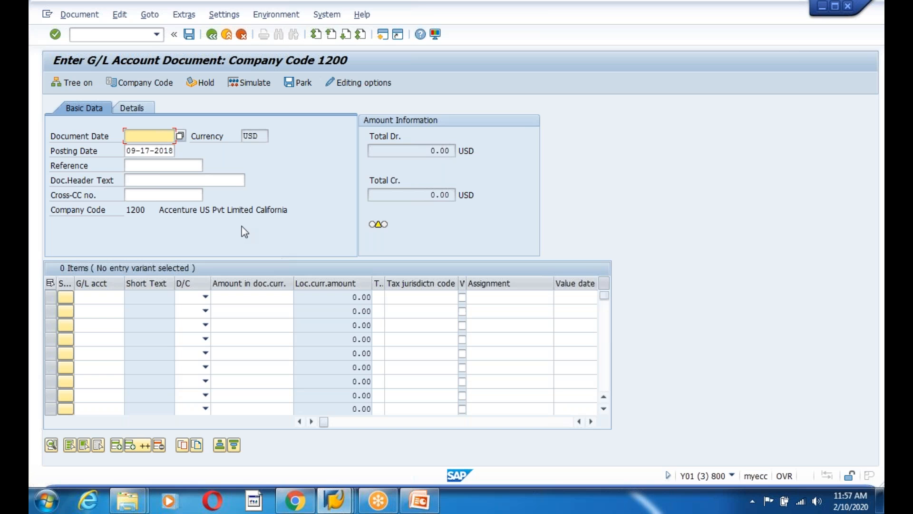
# Set the document date and reuse header text 'Accentute G/l Account POs'
pyautogui.click(179, 136)
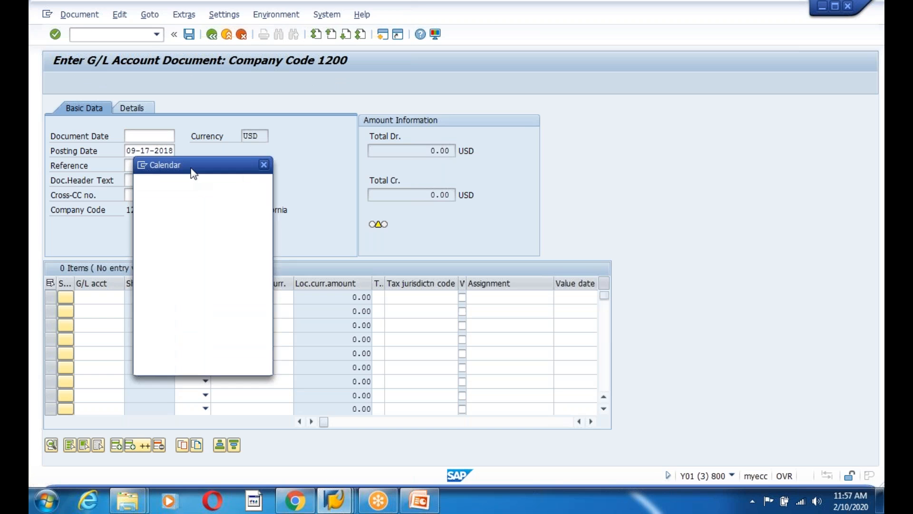
pyautogui.press('Return')
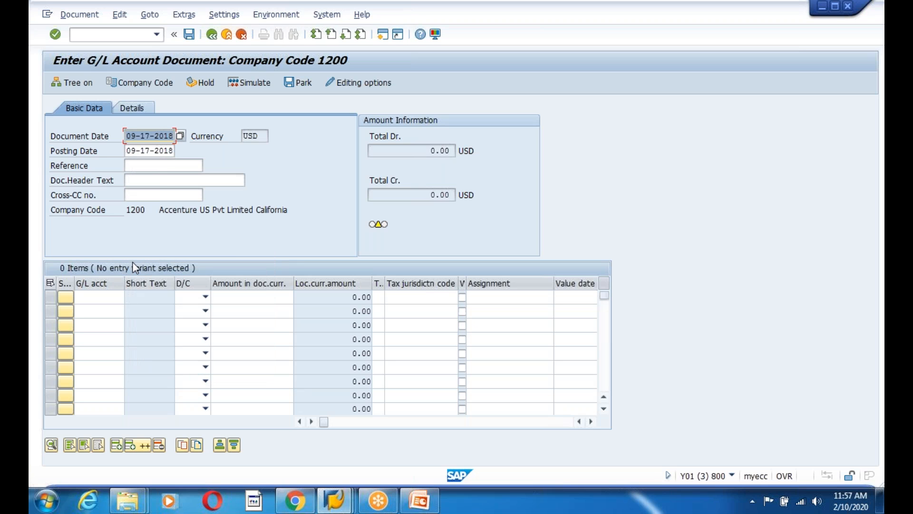
pyautogui.click(160, 180)
pyautogui.click(155, 190)
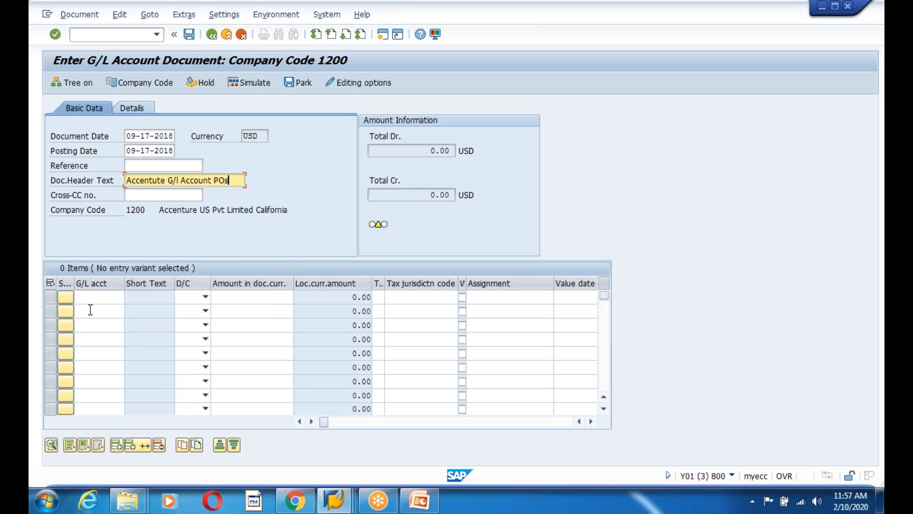
pyautogui.click(92, 300)
pyautogui.click(103, 316)
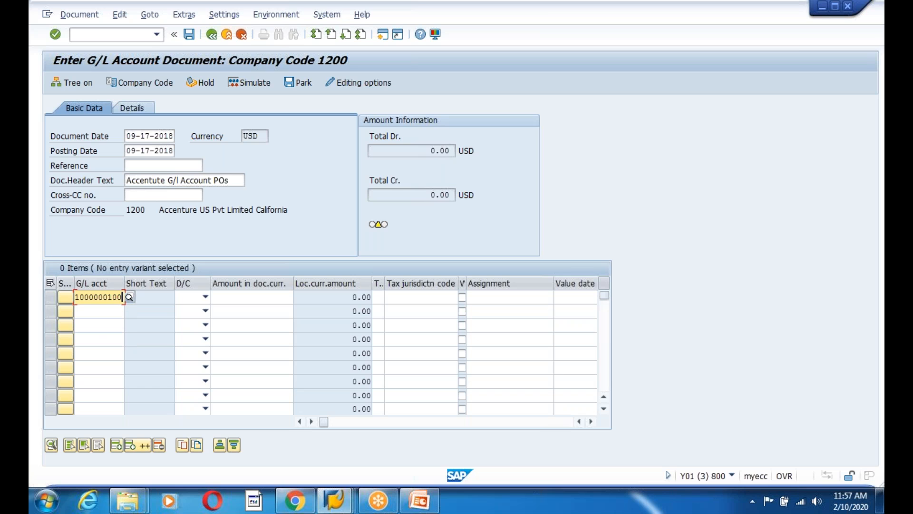
pyautogui.click(205, 297)
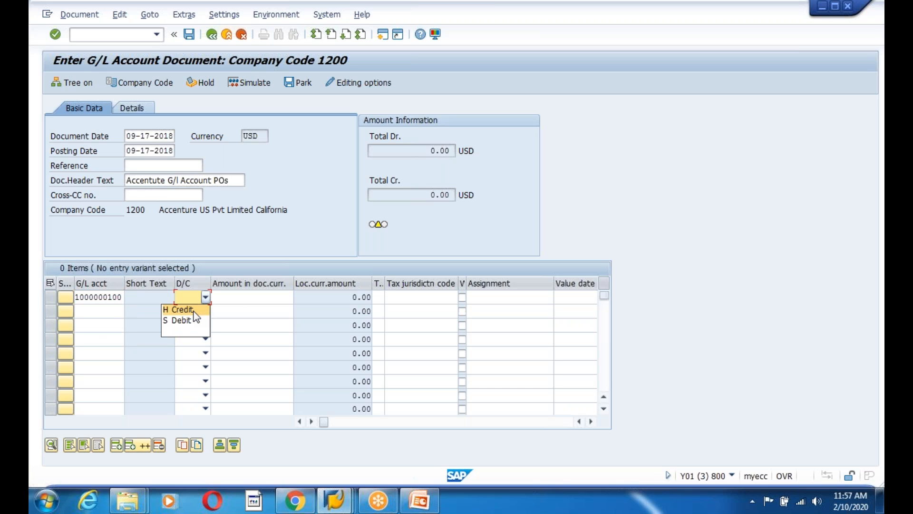
pyautogui.click(183, 310)
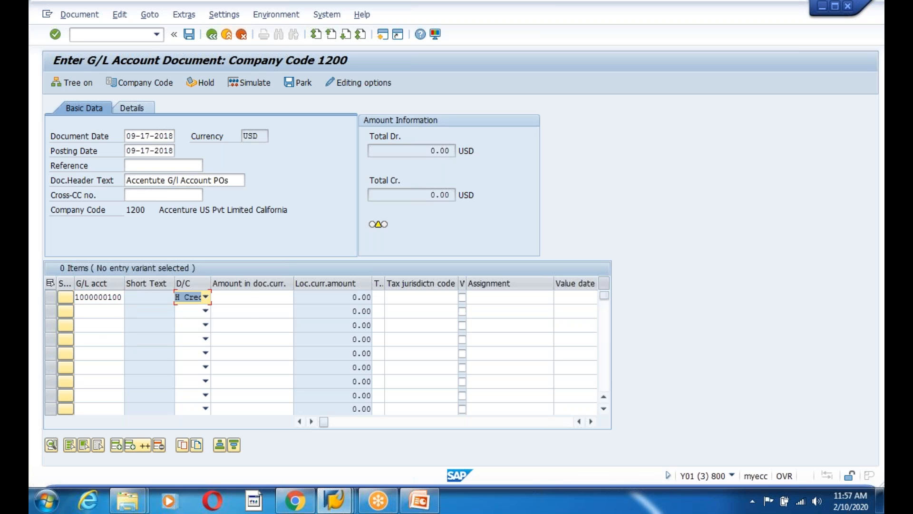
pyautogui.click(250, 299)
pyautogui.write('1000')
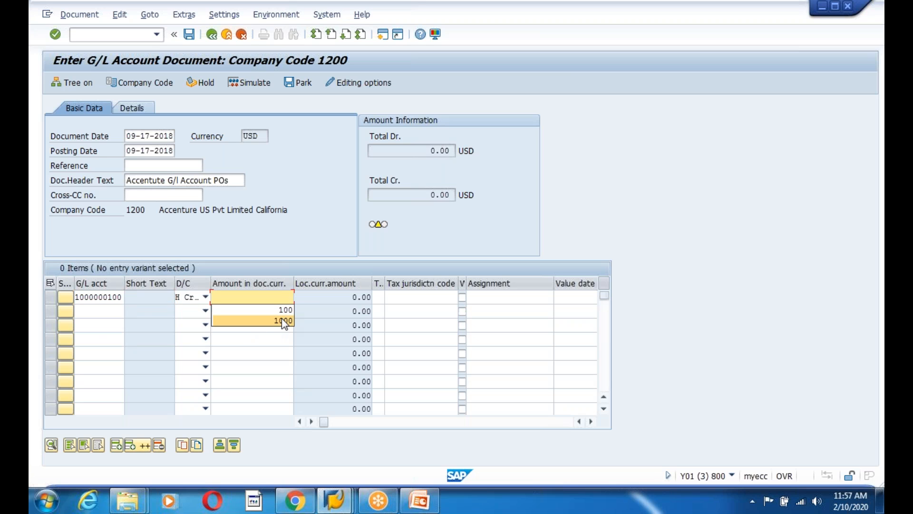
pyautogui.click(111, 313)
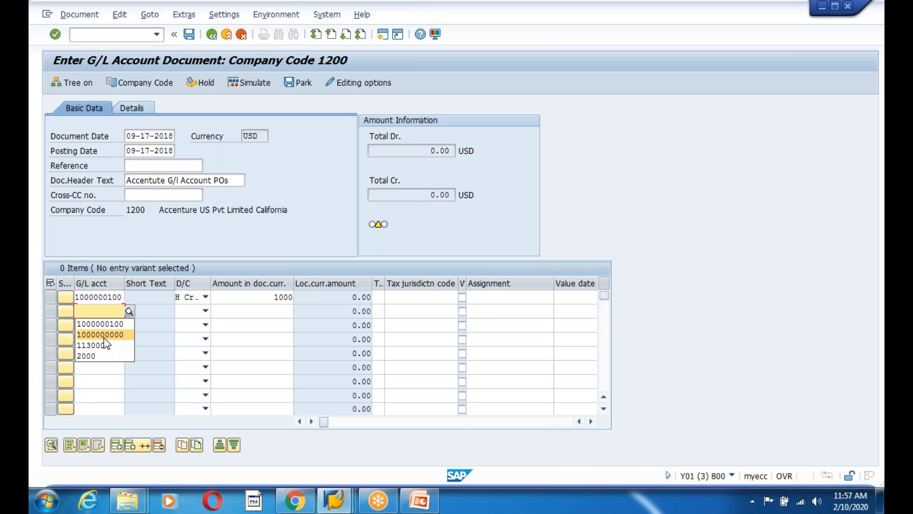
pyautogui.click(105, 338)
pyautogui.click(205, 311)
pyautogui.click(181, 331)
pyautogui.click(282, 311)
pyautogui.press('Return')
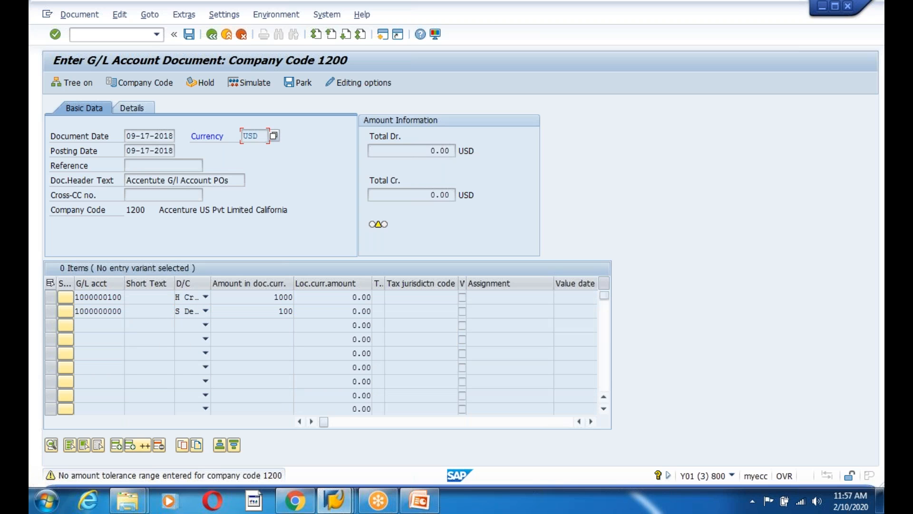
pyautogui.press('Return')
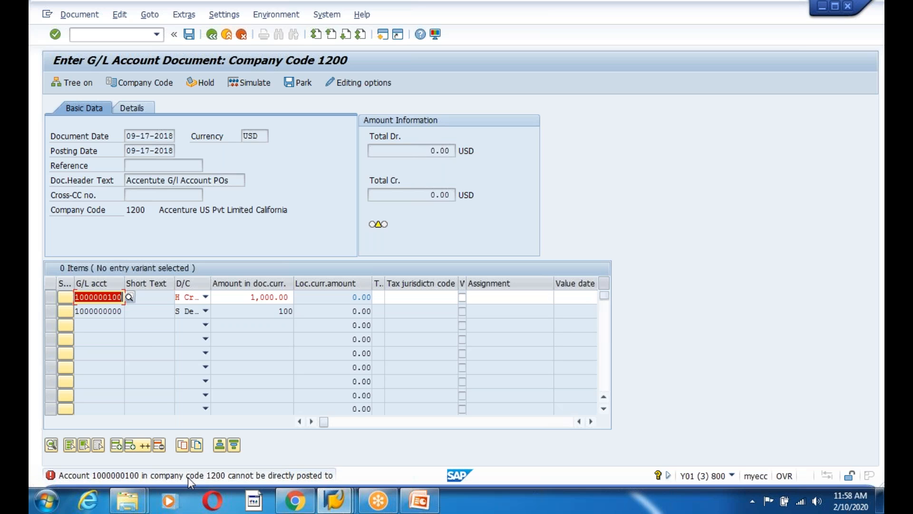
pyautogui.click(108, 297)
pyautogui.press('BackSpace')
pyautogui.write('0')
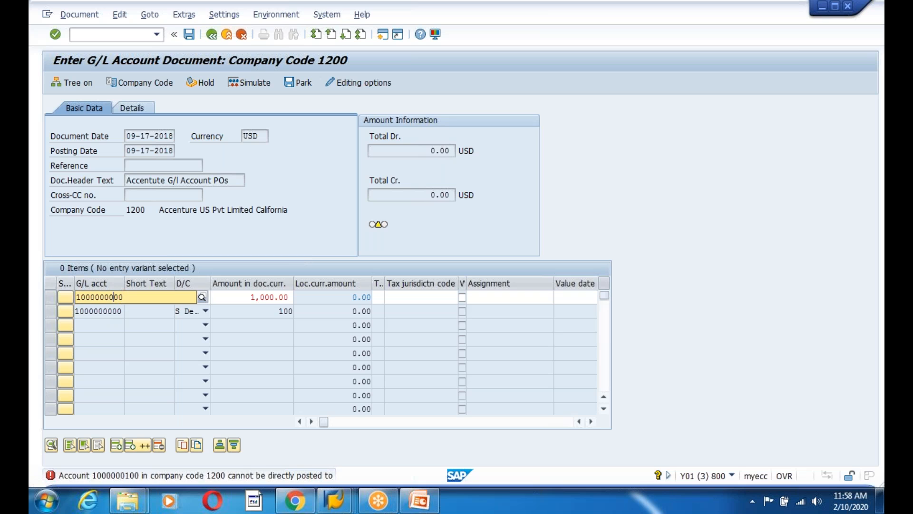
pyautogui.click(167, 322)
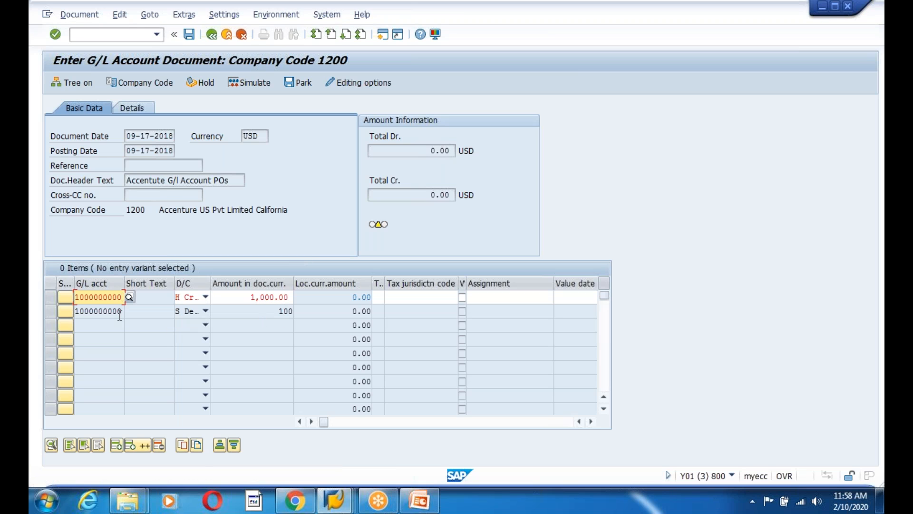
pyautogui.press('Return')
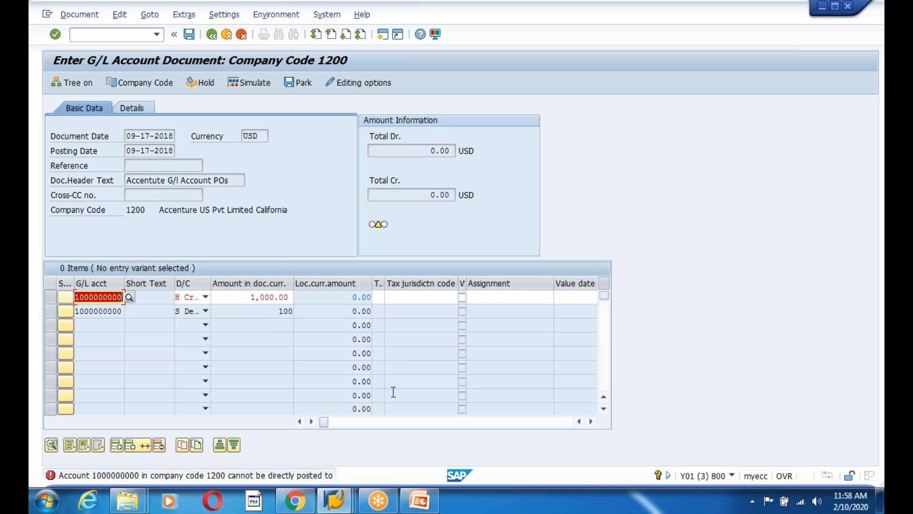
# Click repeatedly in the lower screen area, then recheck the document entries
pyautogui.click(591, 421)
pyautogui.click(592, 422)
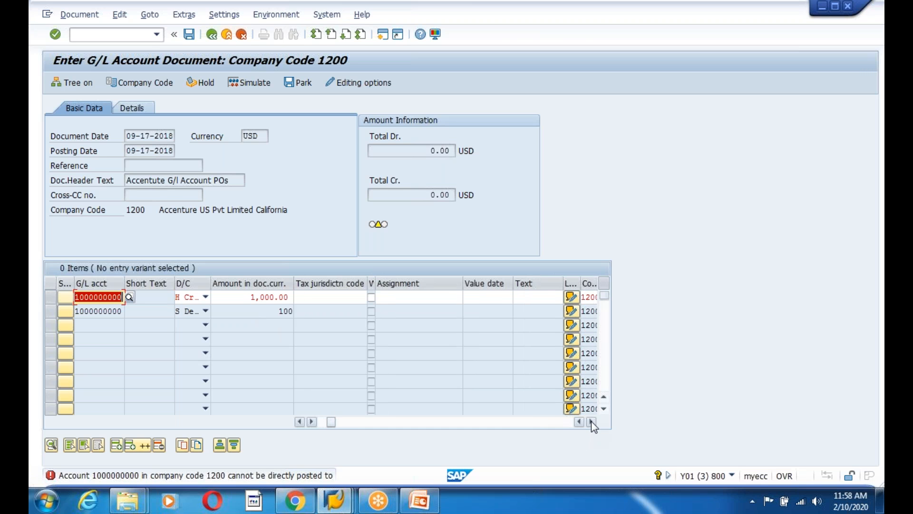
pyautogui.click(591, 422)
pyautogui.click(591, 421)
pyautogui.click(591, 421)
pyautogui.click(591, 421)
pyautogui.click(591, 421)
pyautogui.click(592, 421)
pyautogui.click(592, 421)
pyautogui.click(592, 421)
pyautogui.click(591, 421)
pyautogui.click(592, 421)
pyautogui.moveTo(374, 421); pyautogui.dragTo(286, 435)
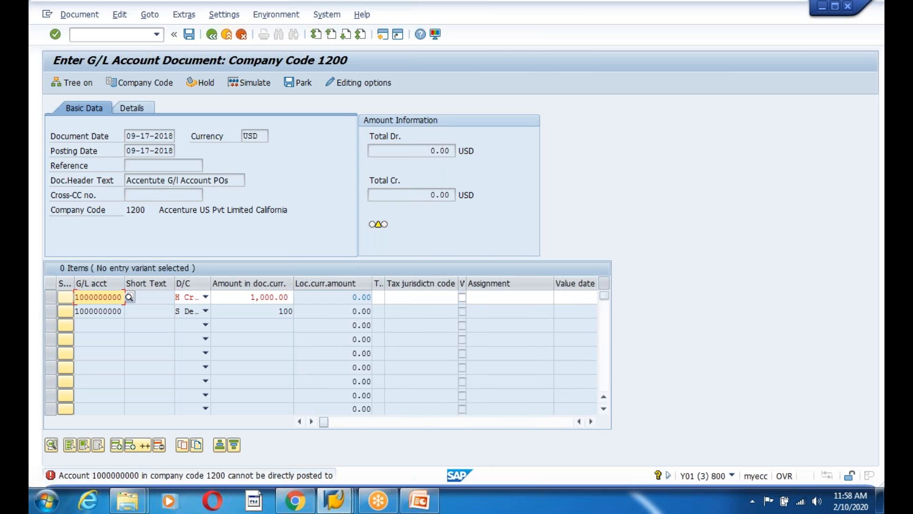
pyautogui.press('Return')
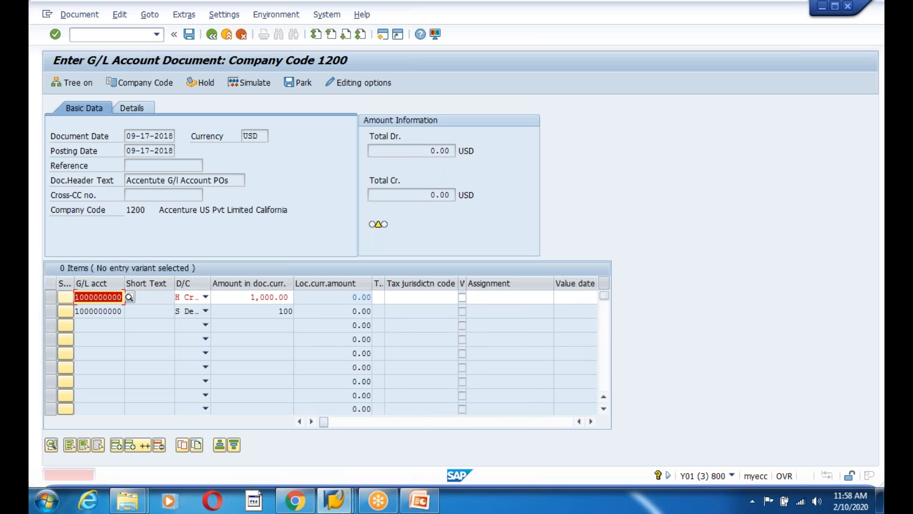
# Set both lines to debit and recheck the document
pyautogui.click(206, 297)
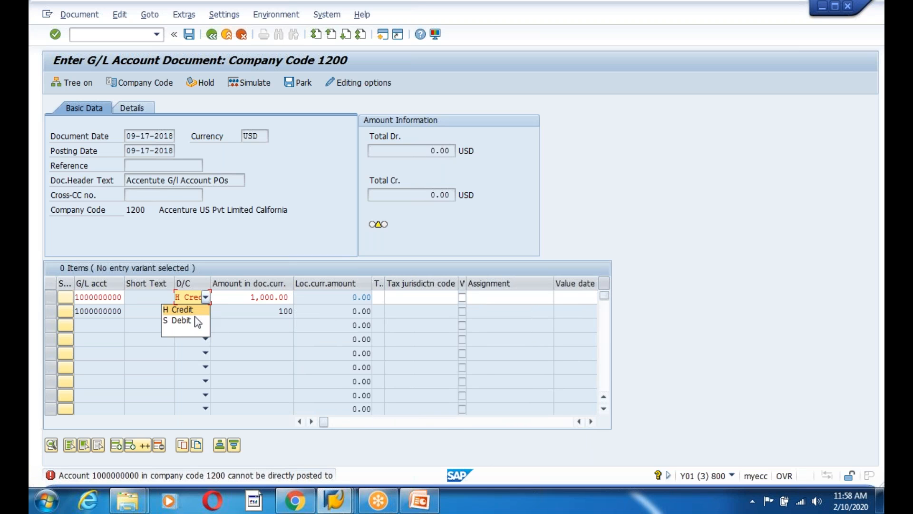
pyautogui.click(194, 317)
pyautogui.press('Return')
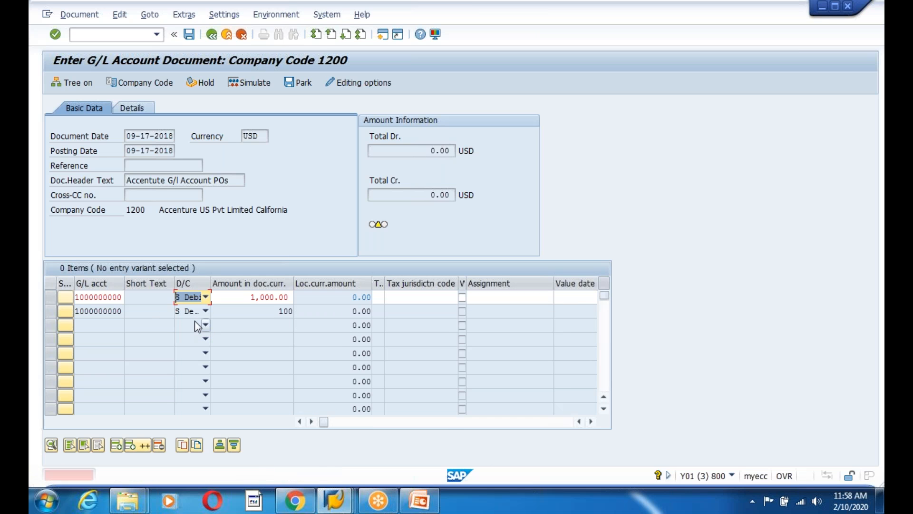
pyautogui.press('Return')
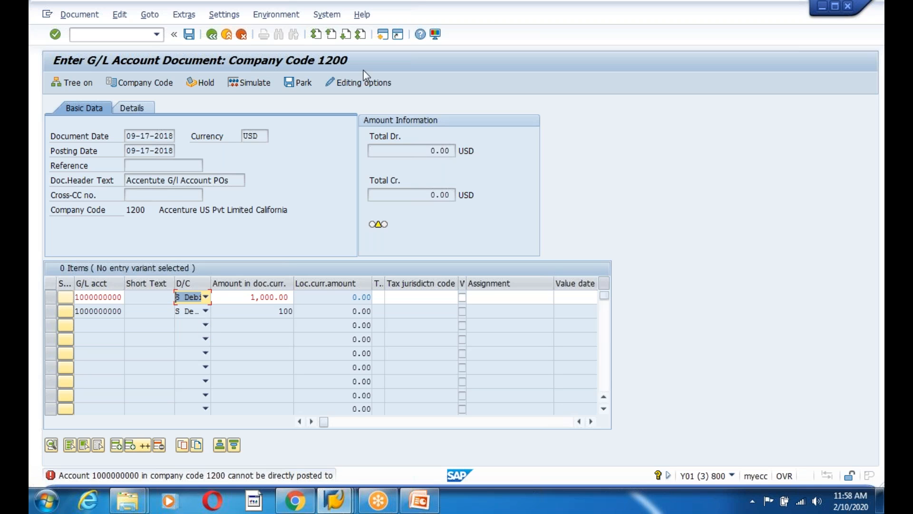
pyautogui.click(206, 311)
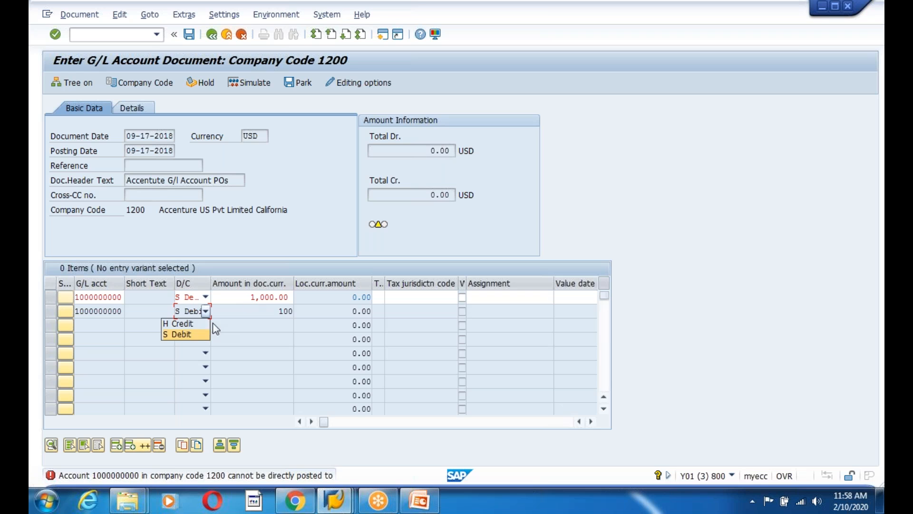
pyautogui.click(180, 334)
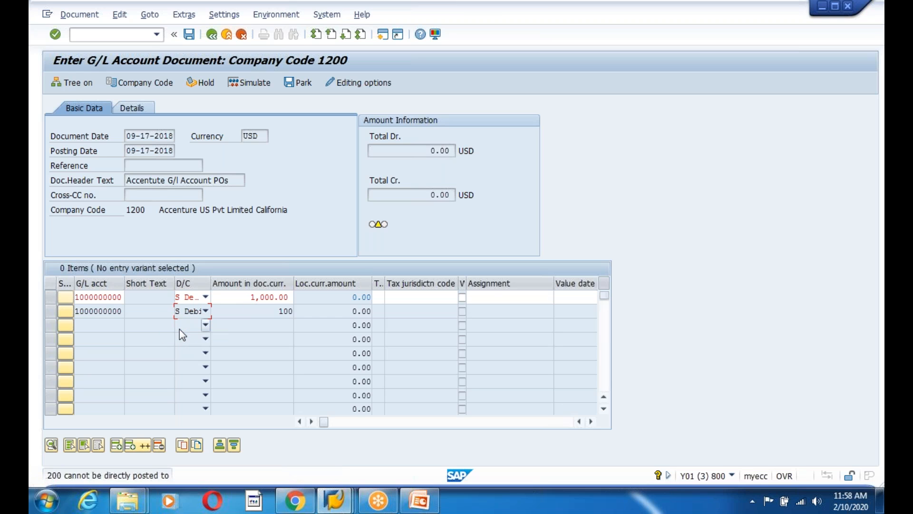
# Cancel the document entry and confirm discarding the entered data
pyautogui.click(119, 297)
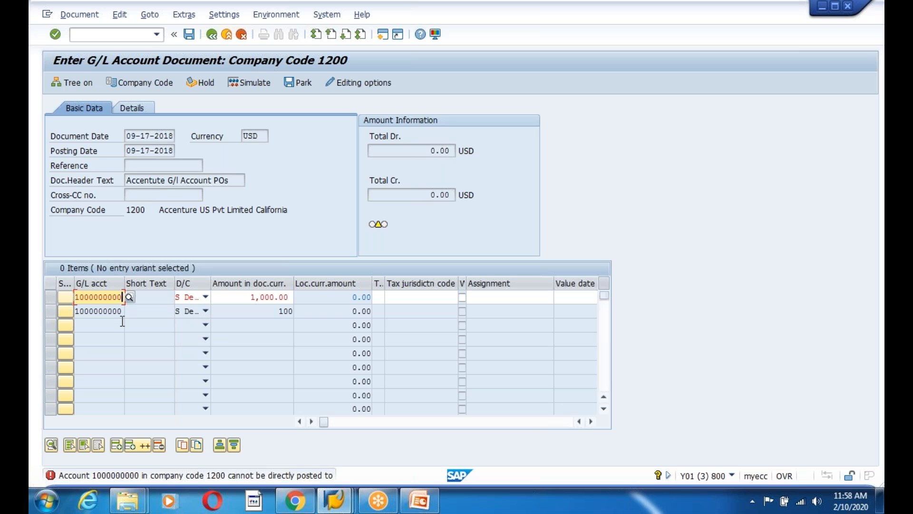
pyautogui.click(241, 34)
pyautogui.click(212, 274)
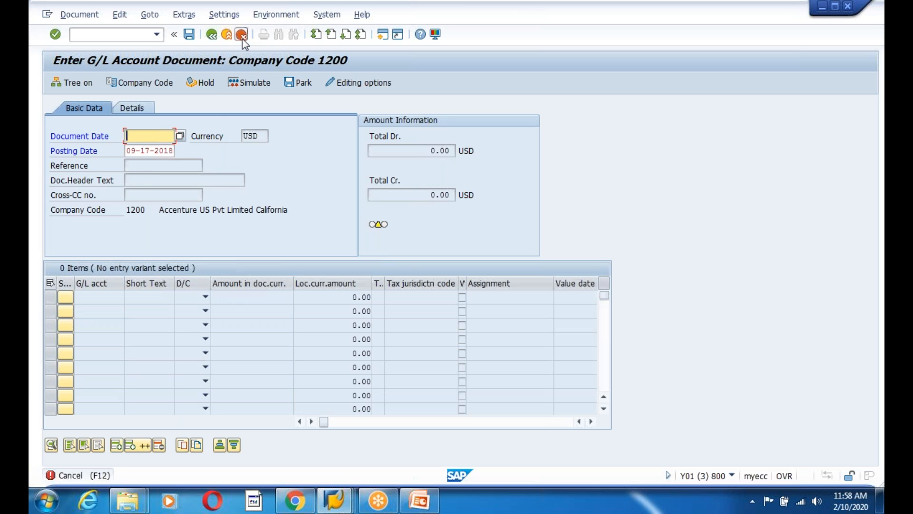
pyautogui.click(241, 36)
# Leave FB50 without saving and start central account maintenance with FS00
pyautogui.click(238, 272)
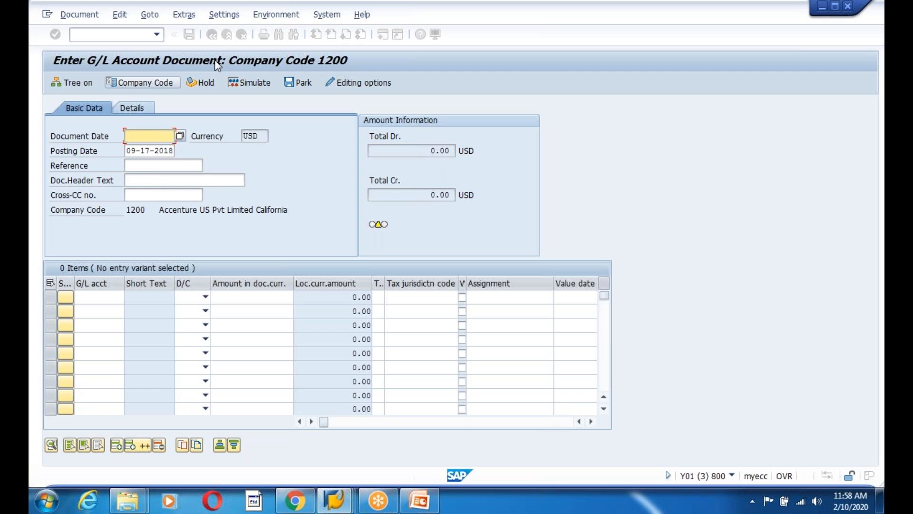
pyautogui.click(211, 36)
pyautogui.click(232, 36)
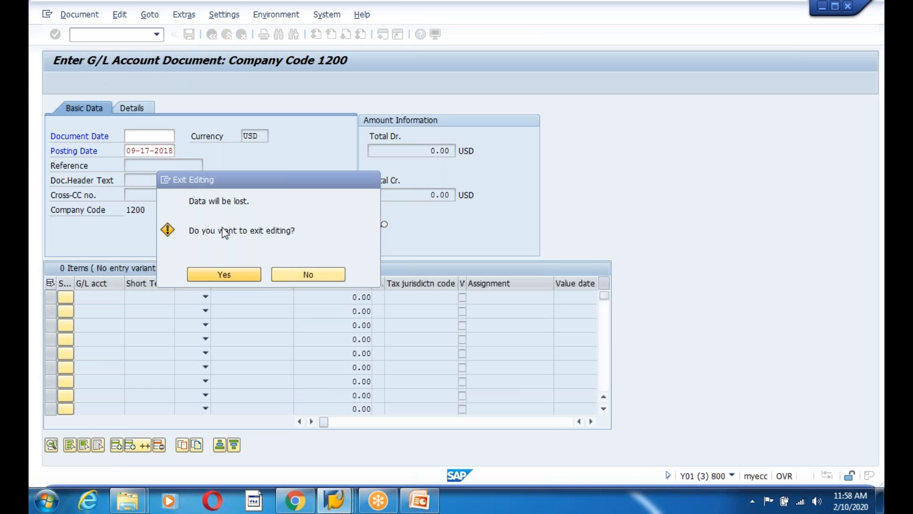
pyautogui.click(223, 275)
pyautogui.write('fs00')
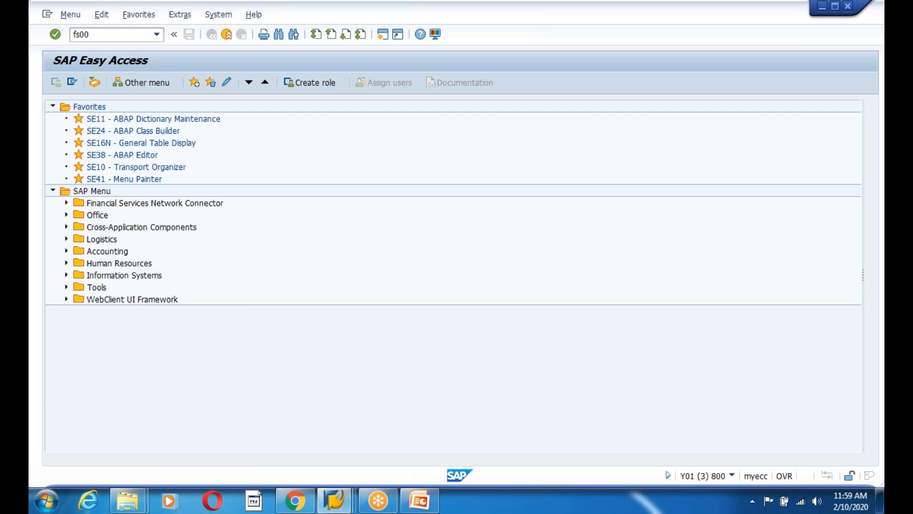
pyautogui.press('Return')
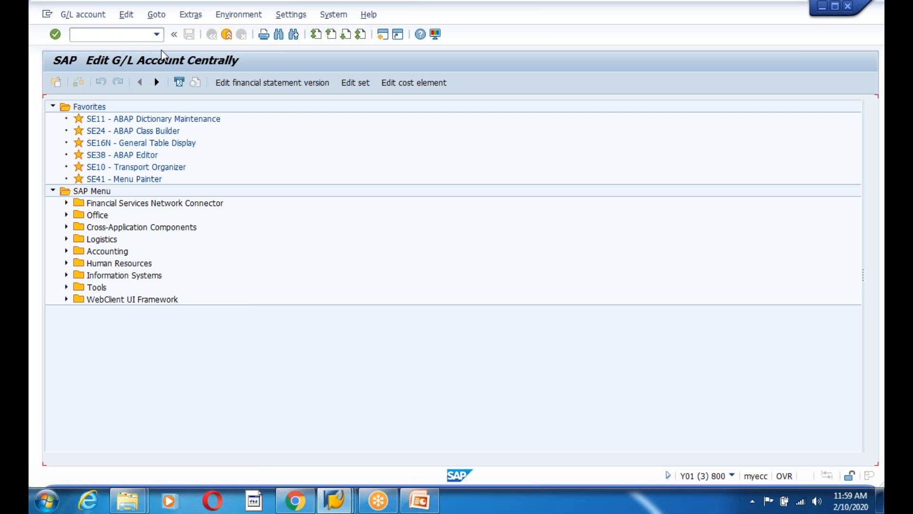
pyautogui.press('Return')
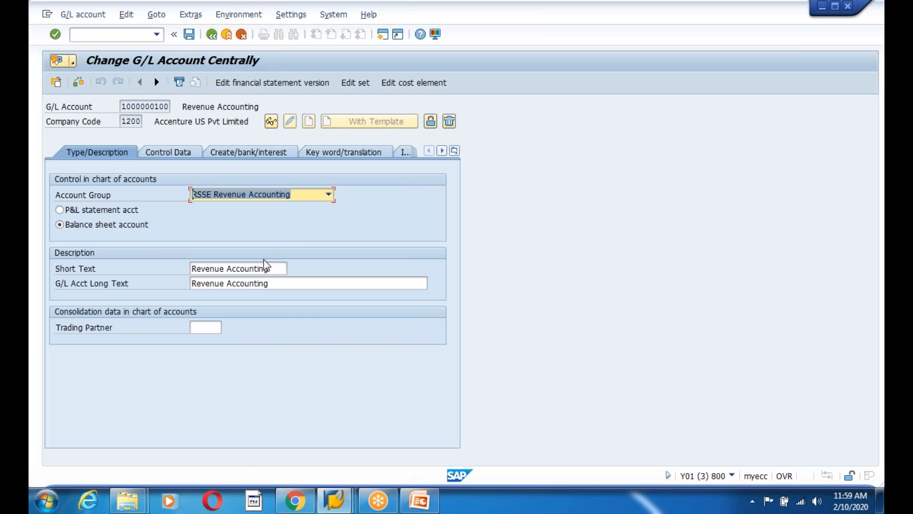
pyautogui.click(329, 195)
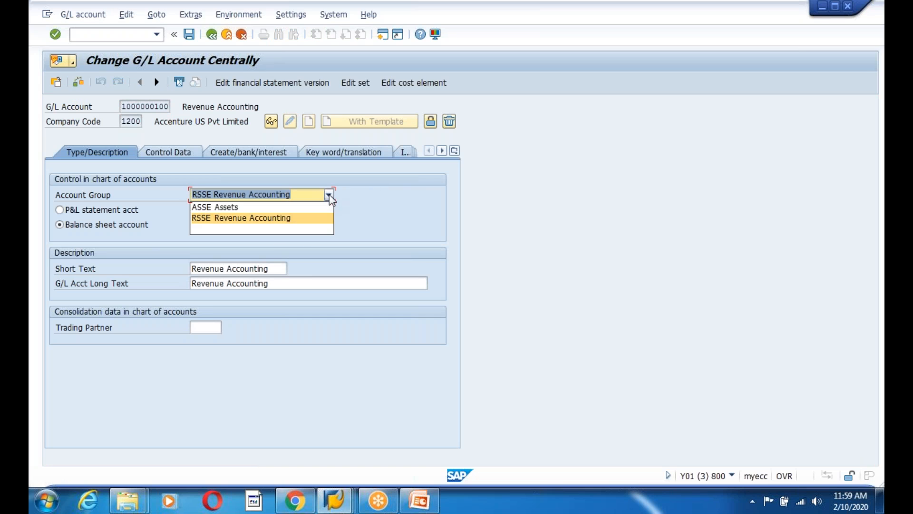
pyautogui.click(257, 221)
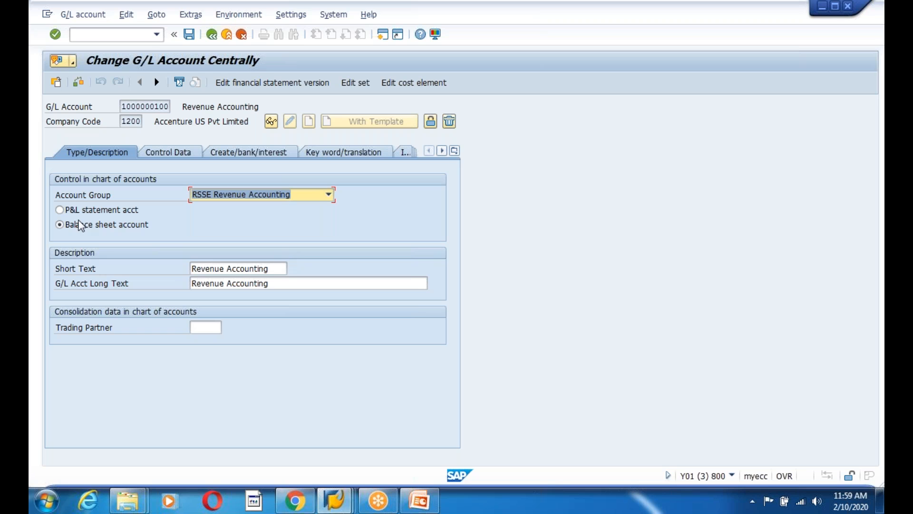
pyautogui.click(60, 210)
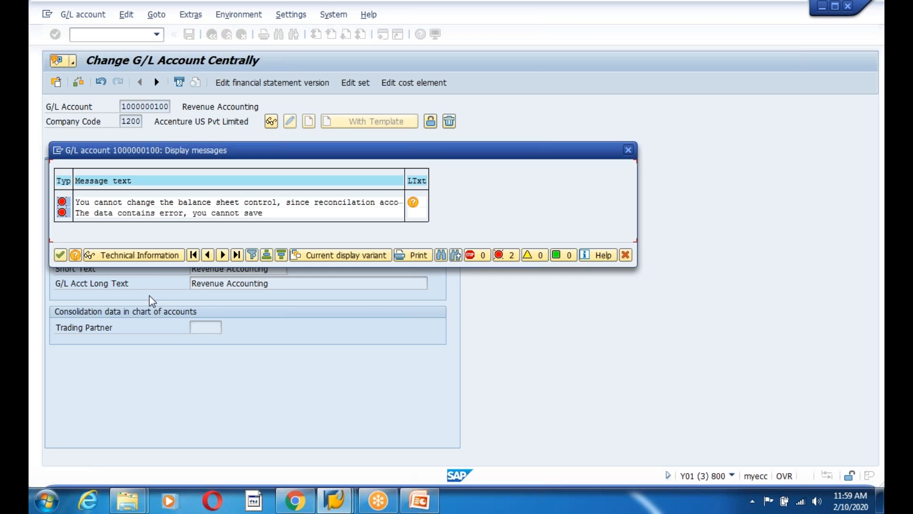
pyautogui.click(60, 255)
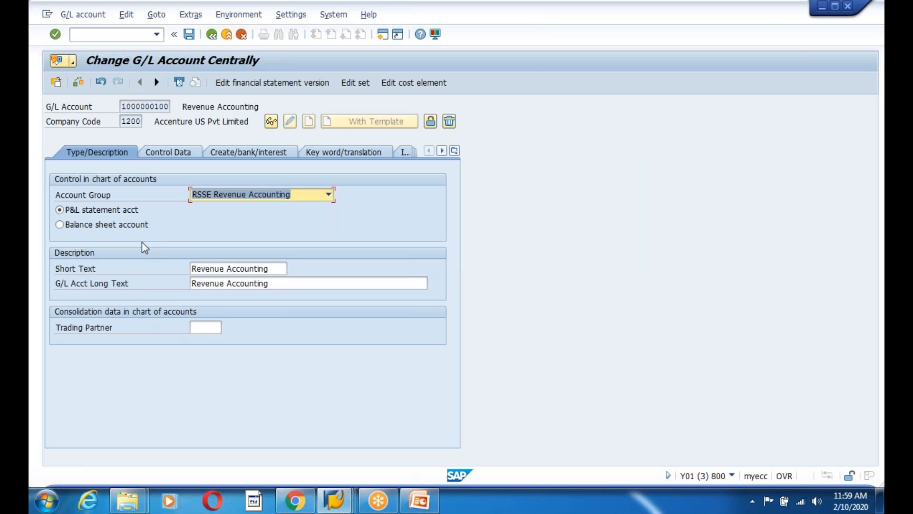
pyautogui.click(190, 34)
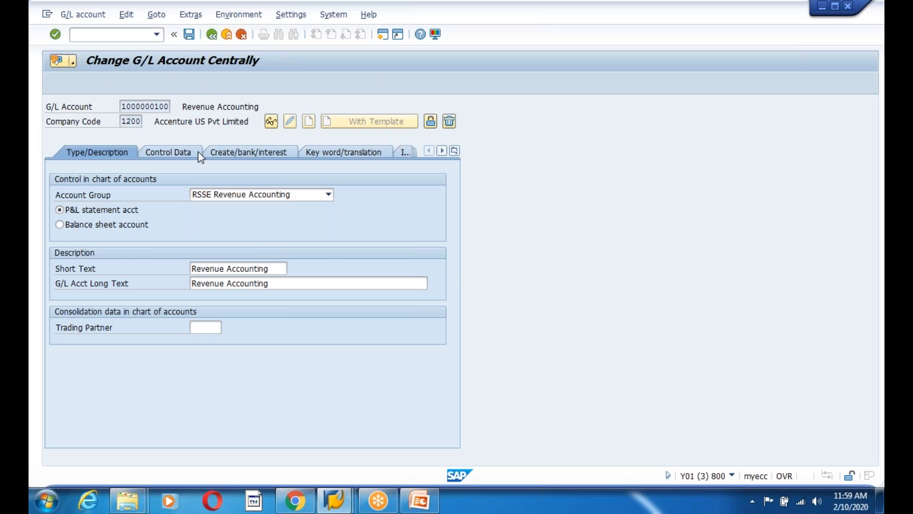
pyautogui.press('Return')
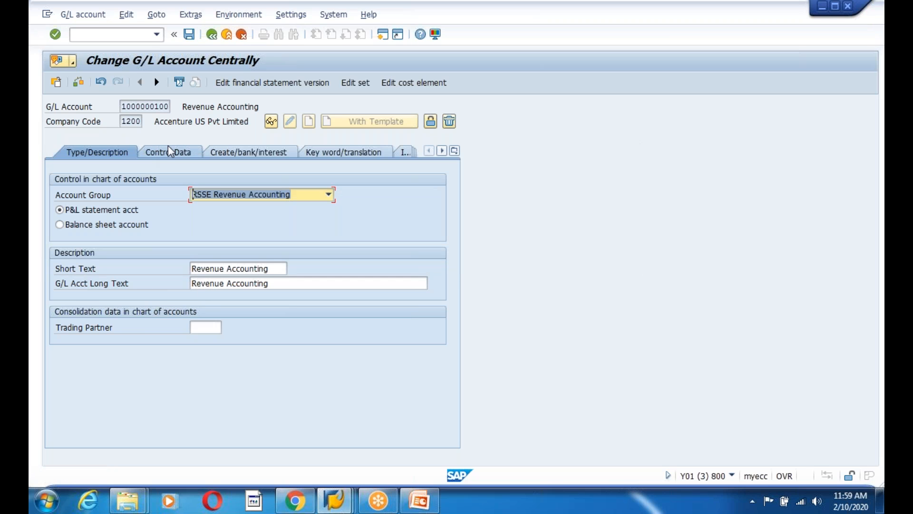
# Change the reconciliation account type to 'A Assets' and save again, clearing the rejected-save errors
pyautogui.click(252, 284)
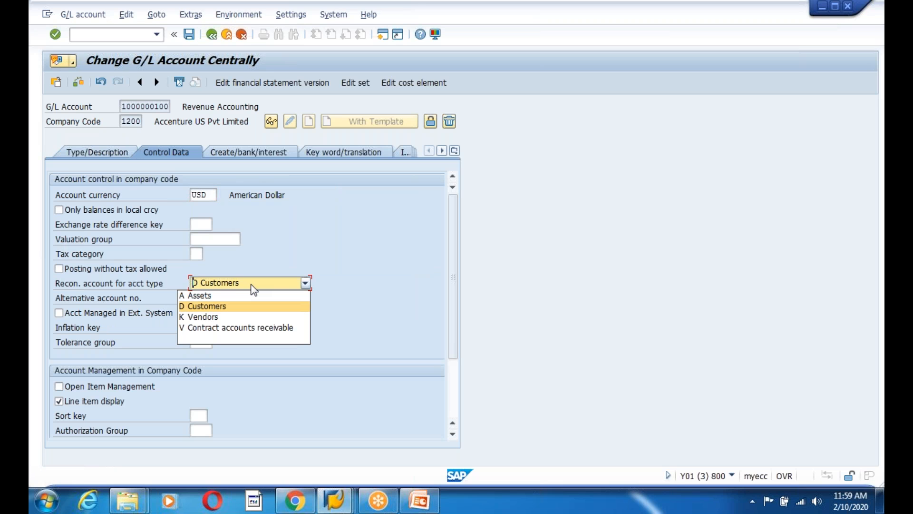
pyautogui.click(214, 295)
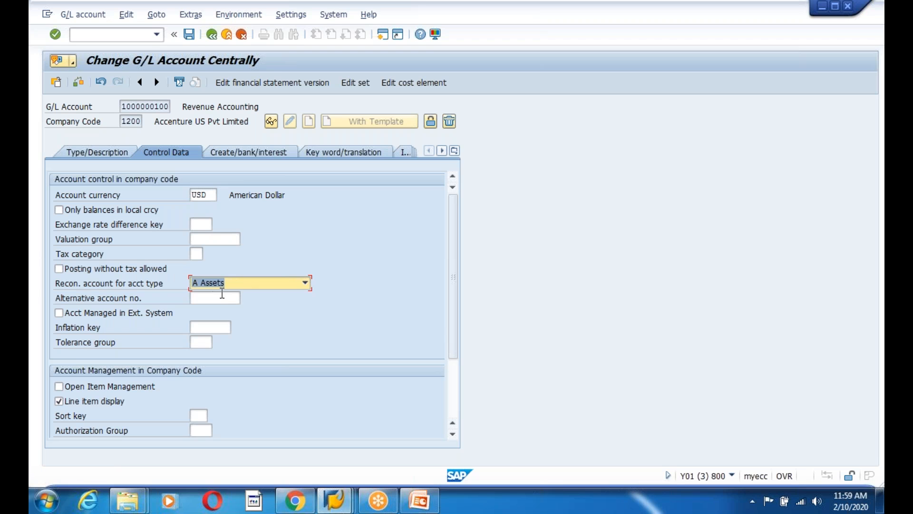
pyautogui.click(189, 33)
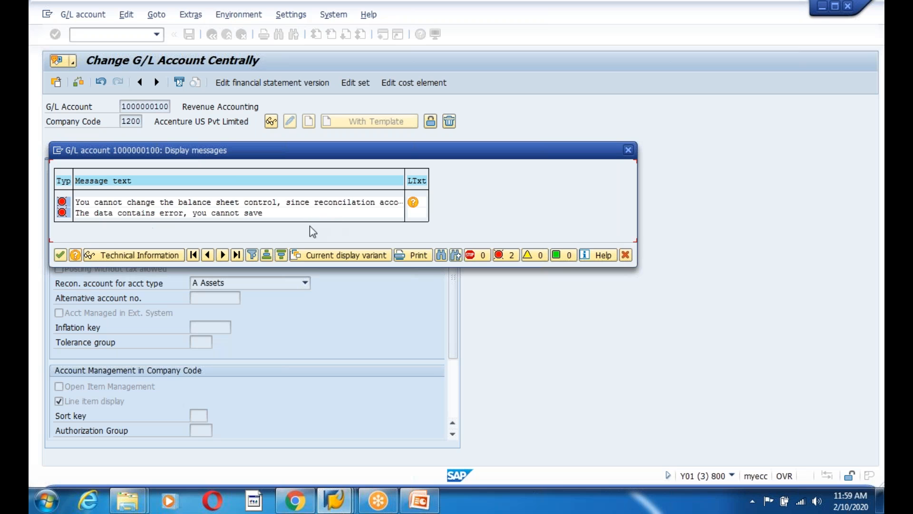
pyautogui.click(59, 256)
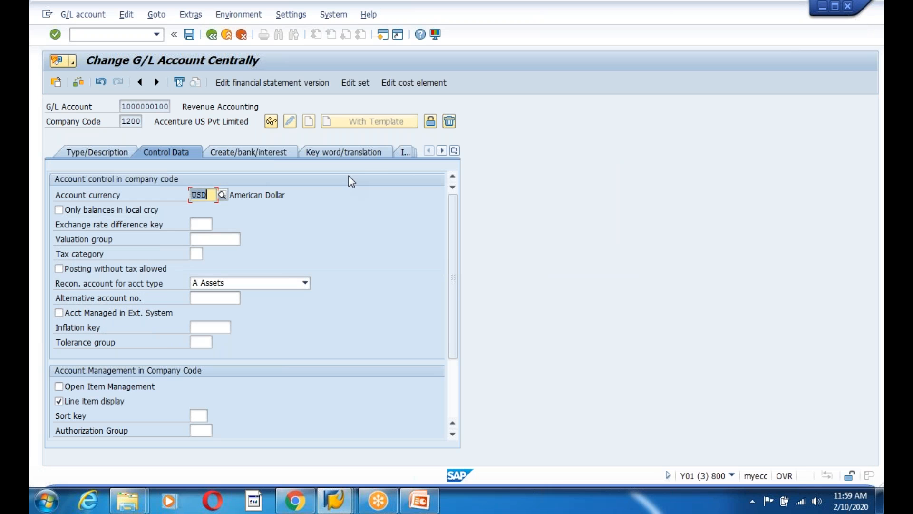
pyautogui.click(252, 152)
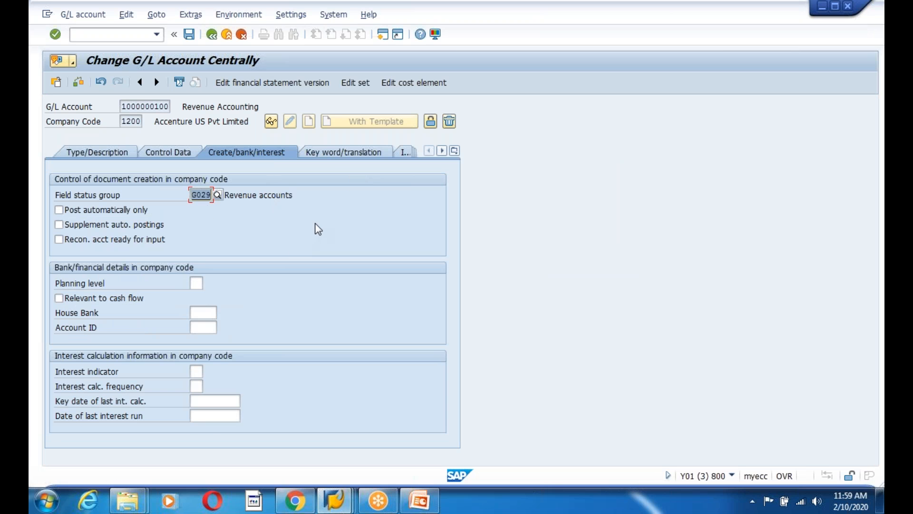
# Set the field status group to G004 Cost accounts and try saving, dismissing the errors
pyautogui.click(220, 195)
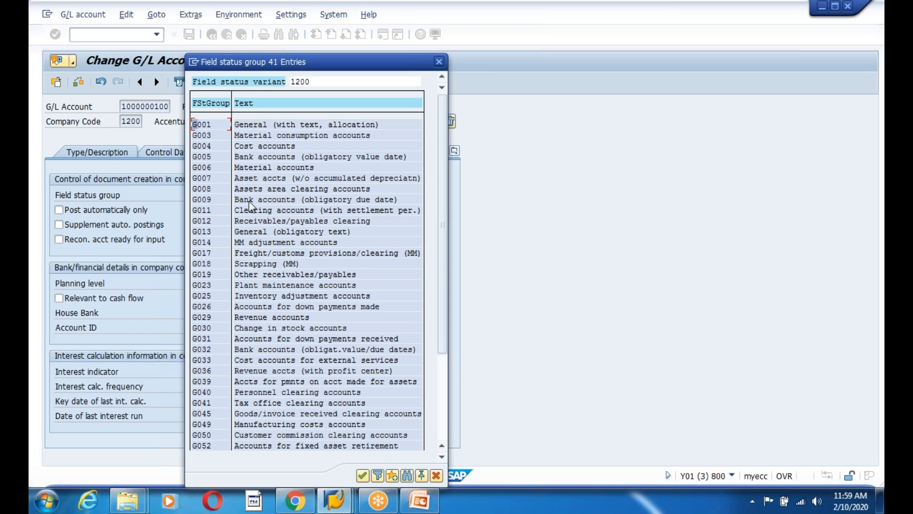
pyautogui.doubleClick(201, 146)
pyautogui.click(188, 34)
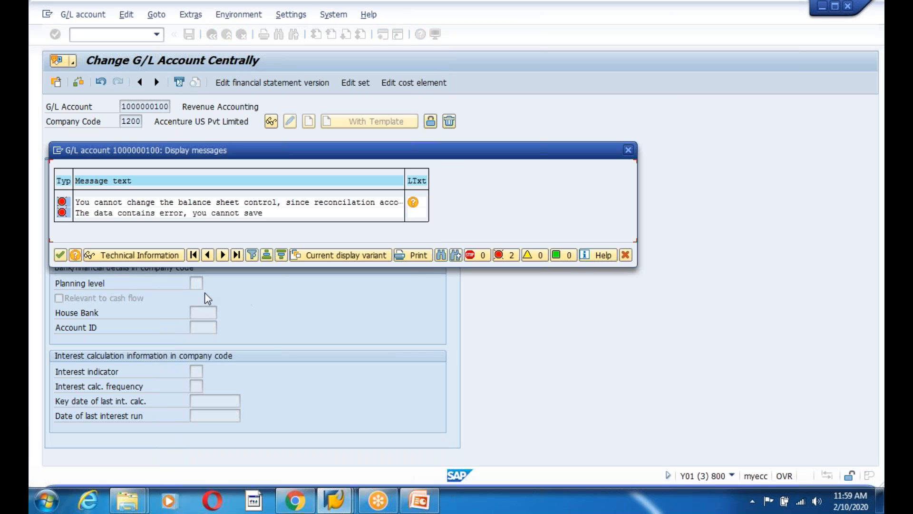
pyautogui.click(61, 258)
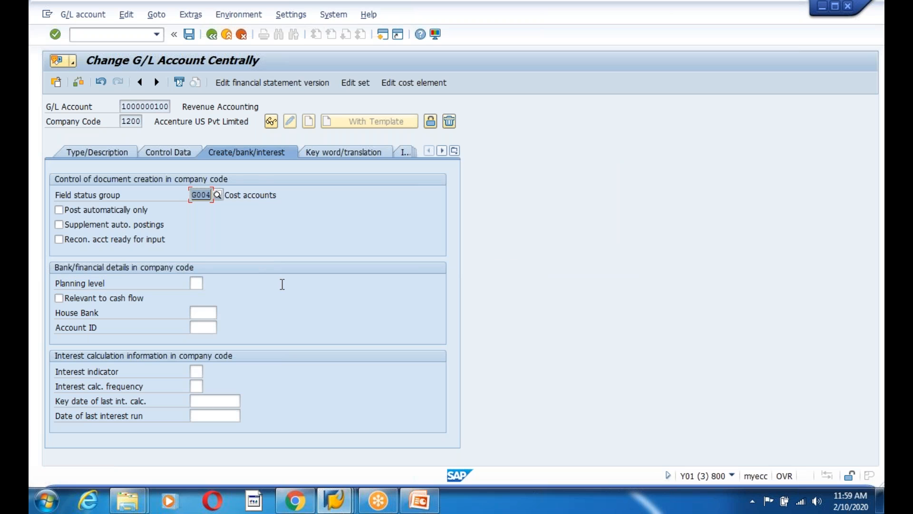
# Reconfirm Assets as the reconciliation account type on the Control Data tab
pyautogui.click(165, 152)
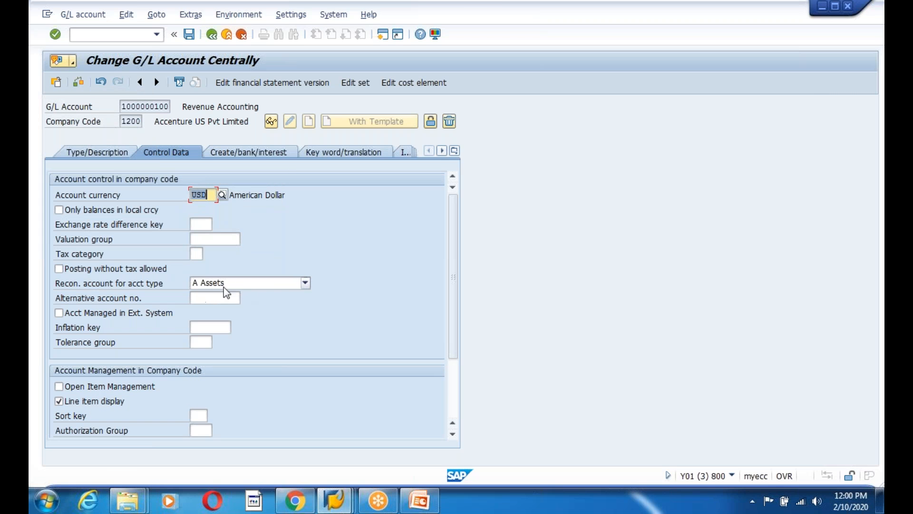
pyautogui.click(223, 284)
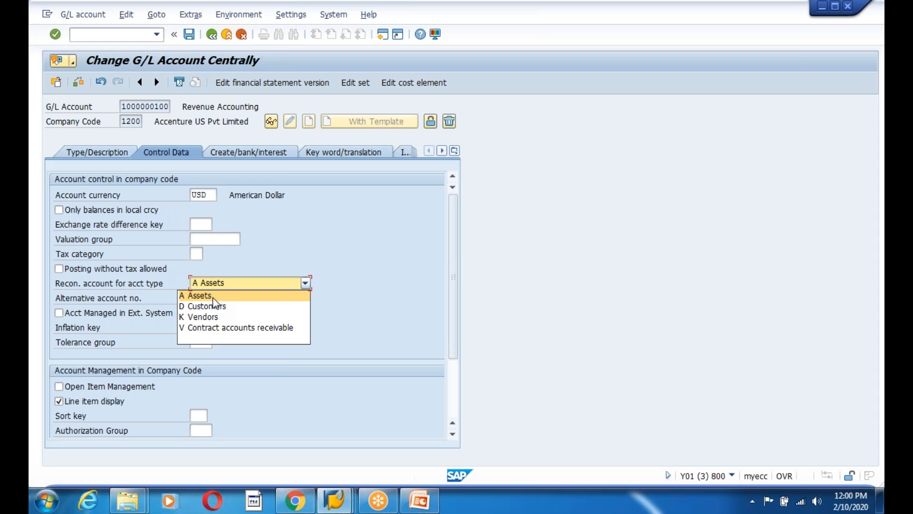
pyautogui.click(222, 295)
pyautogui.click(243, 283)
pyautogui.click(229, 296)
pyautogui.press('F4')
pyautogui.click(203, 293)
# Review the account's tabs and retry saving, closing the error messages again
pyautogui.click(248, 152)
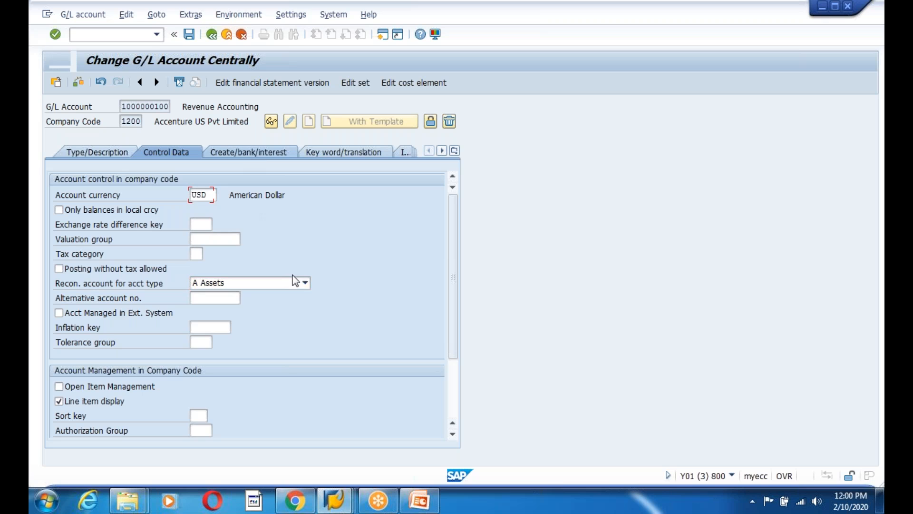
pyautogui.click(338, 152)
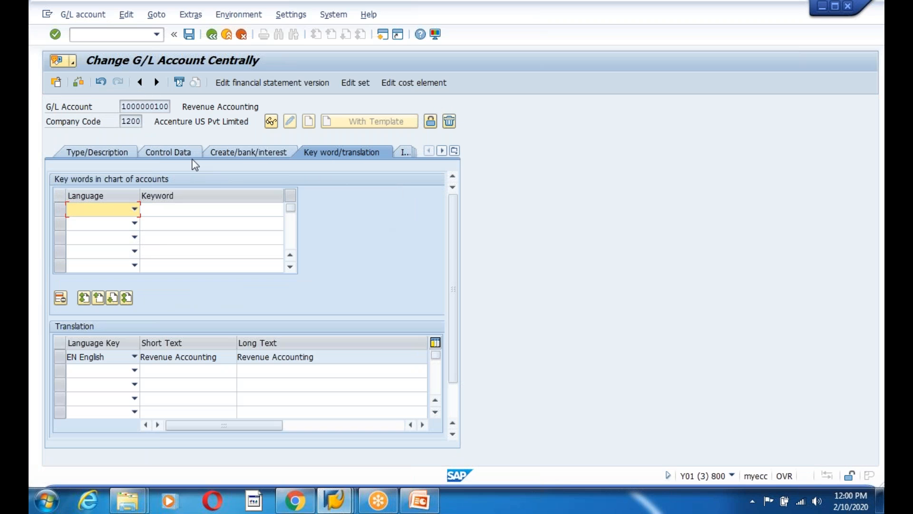
pyautogui.click(170, 154)
pyautogui.click(248, 152)
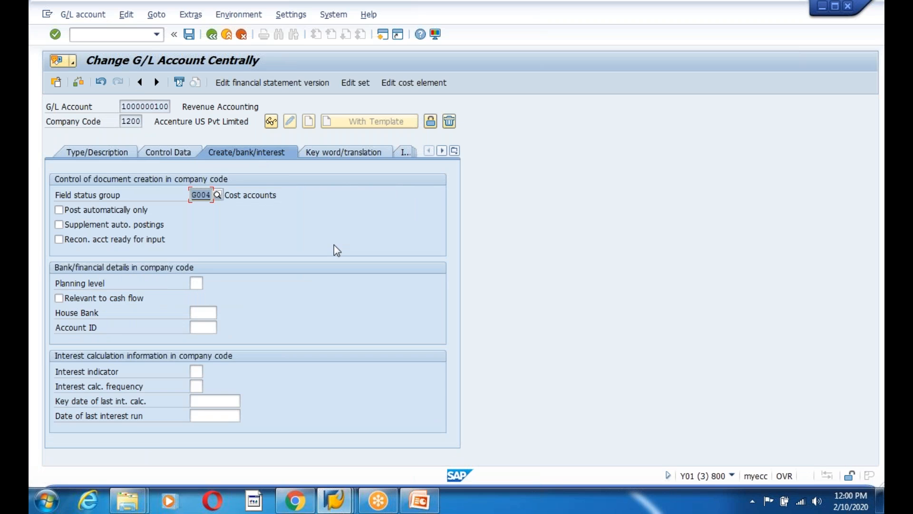
pyautogui.click(97, 152)
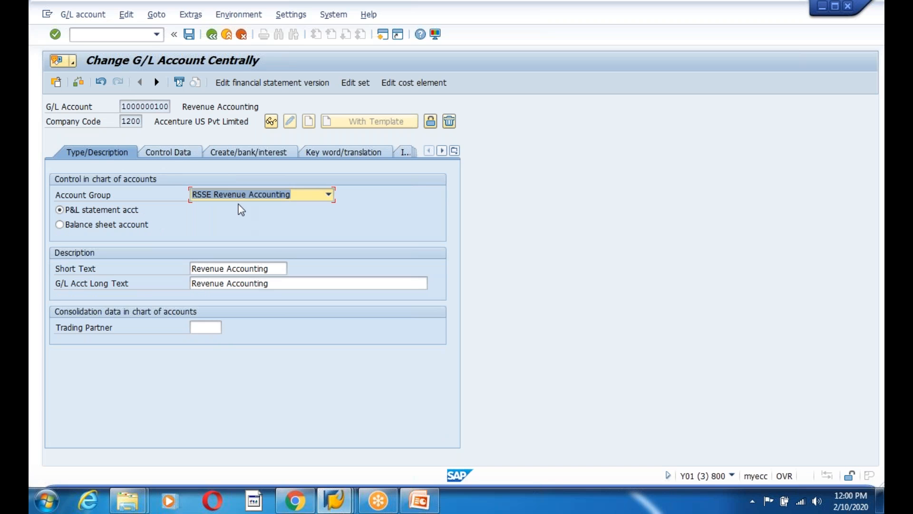
pyautogui.click(170, 154)
pyautogui.click(259, 153)
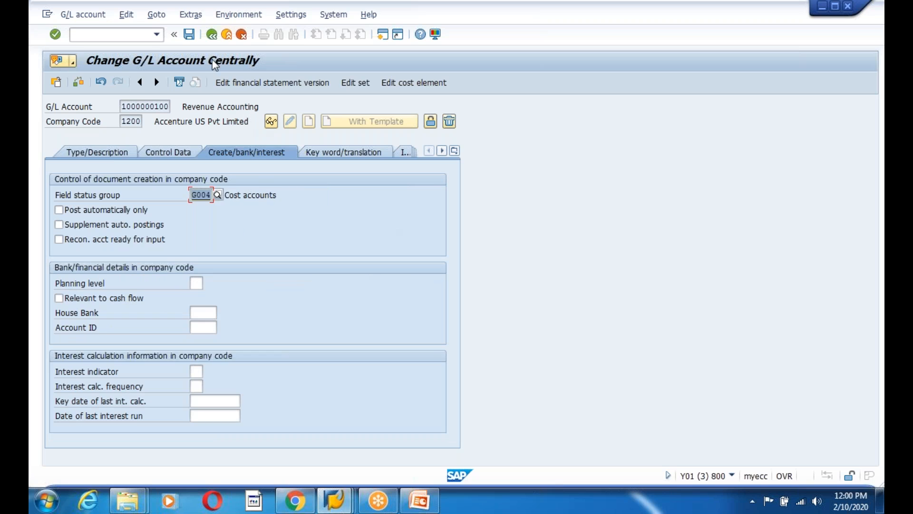
pyautogui.click(189, 35)
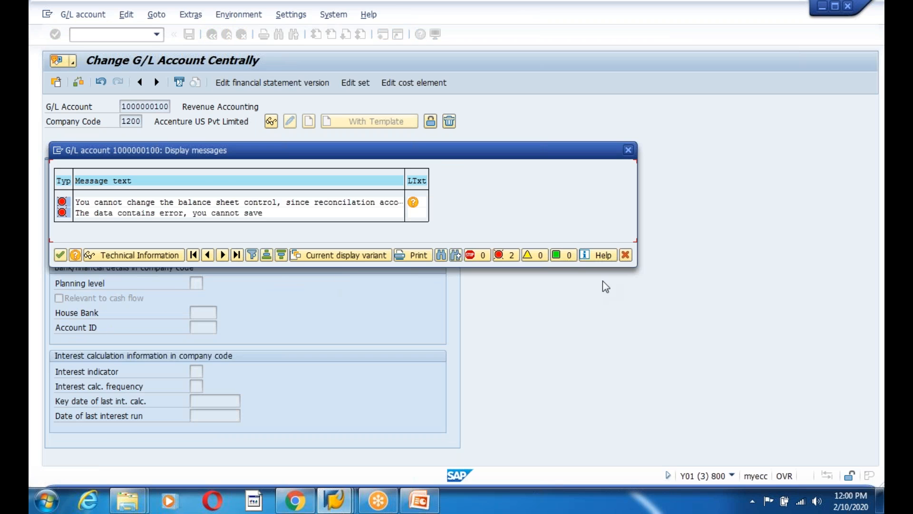
pyautogui.click(625, 255)
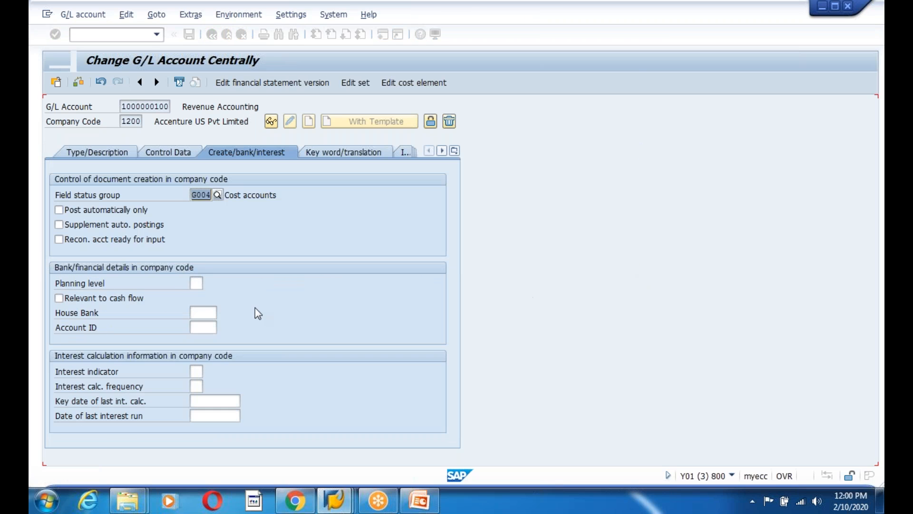
# Retry saving twice more from different tabs, then leave the account change with Back
pyautogui.click(346, 153)
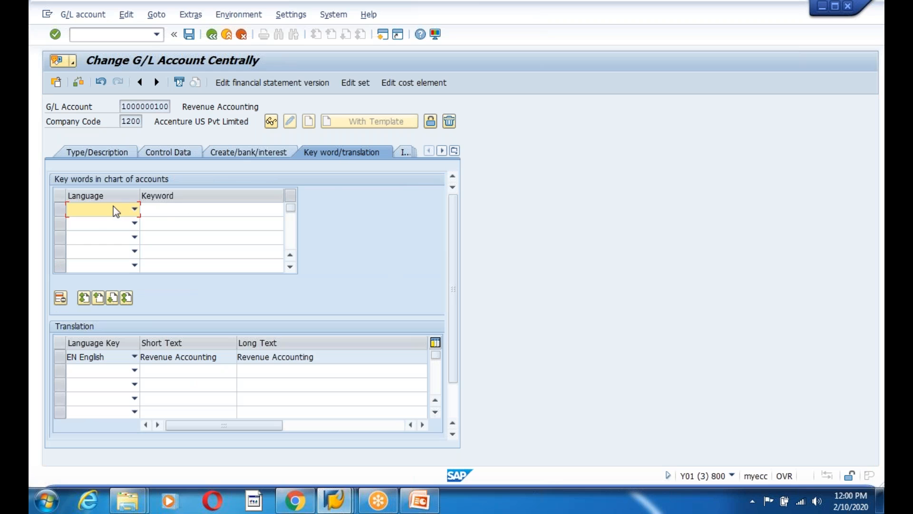
pyautogui.click(101, 153)
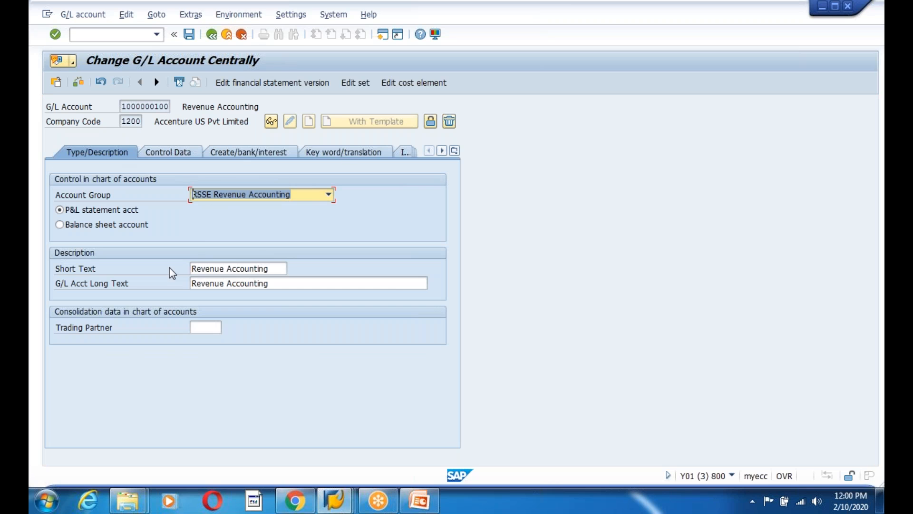
pyautogui.click(189, 35)
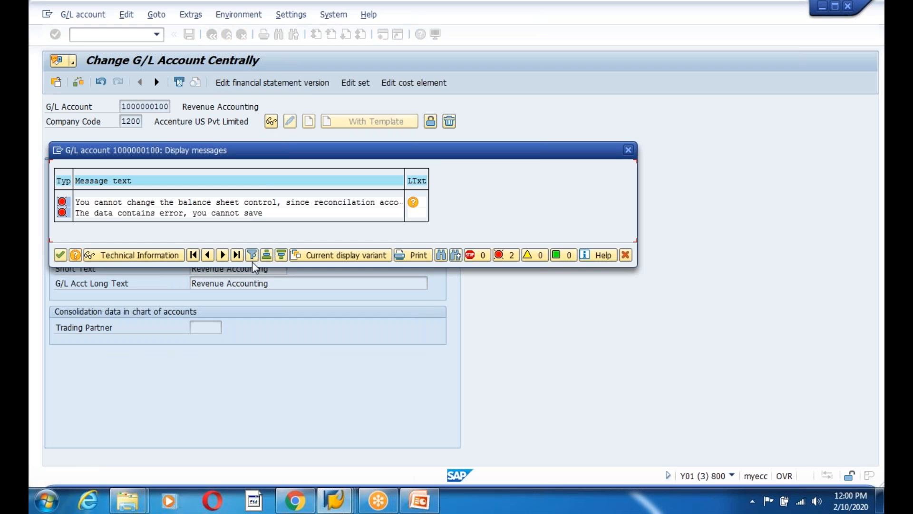
pyautogui.press('Return')
pyautogui.click(167, 153)
pyautogui.click(189, 34)
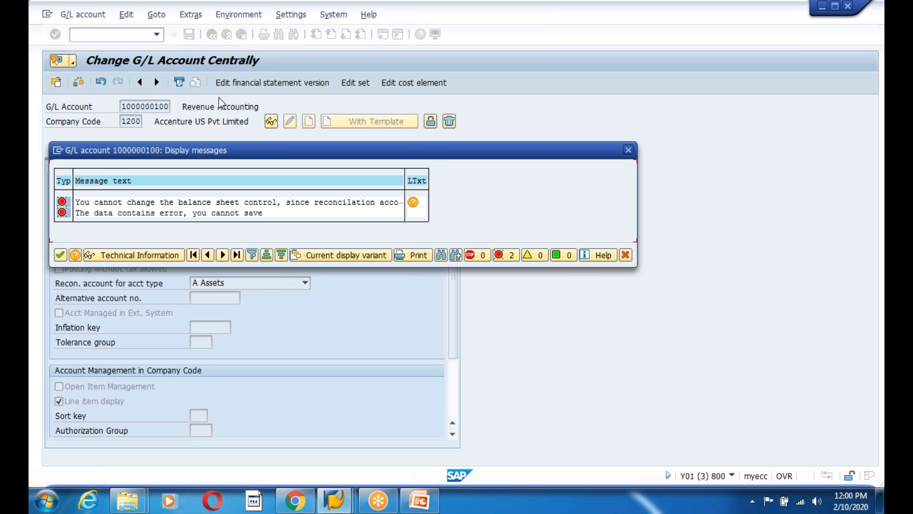
pyautogui.click(625, 255)
pyautogui.click(210, 37)
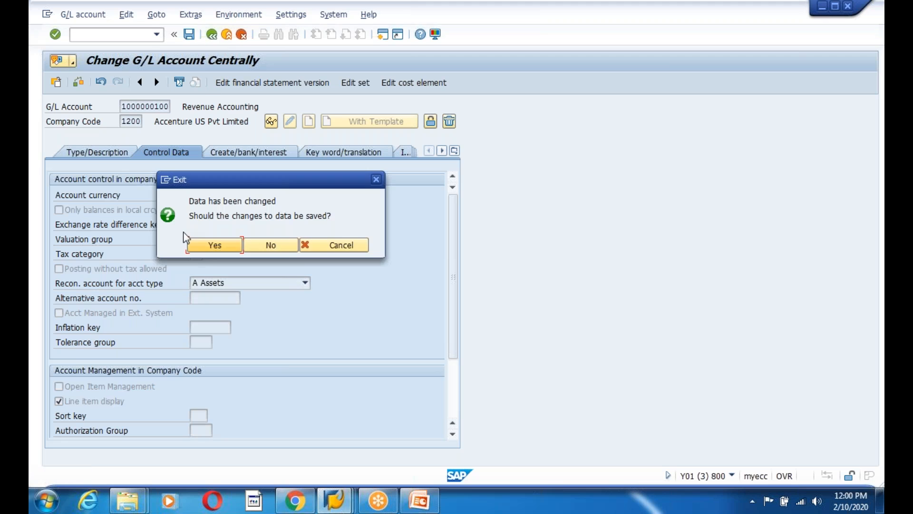
# Exit without saving the changes and open central G/L account maintenance with FS00
pyautogui.click(284, 250)
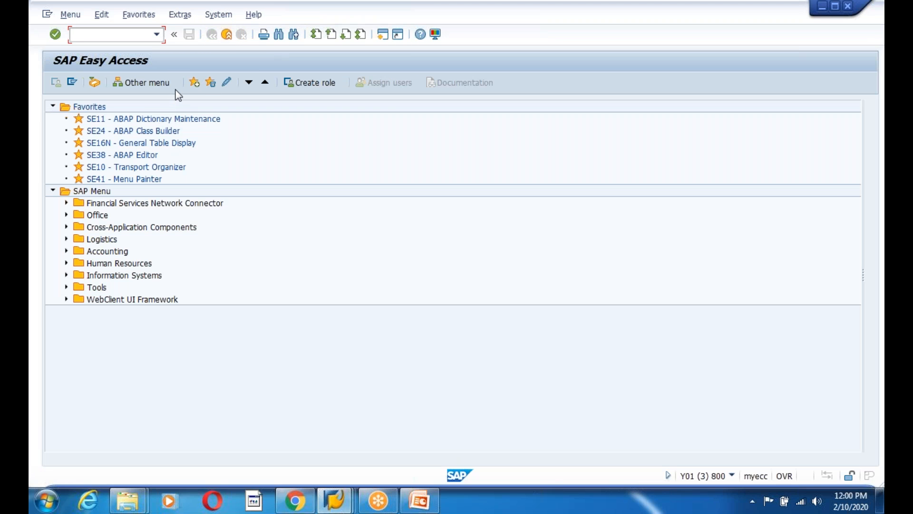
pyautogui.write('fs00')
pyautogui.press('Return')
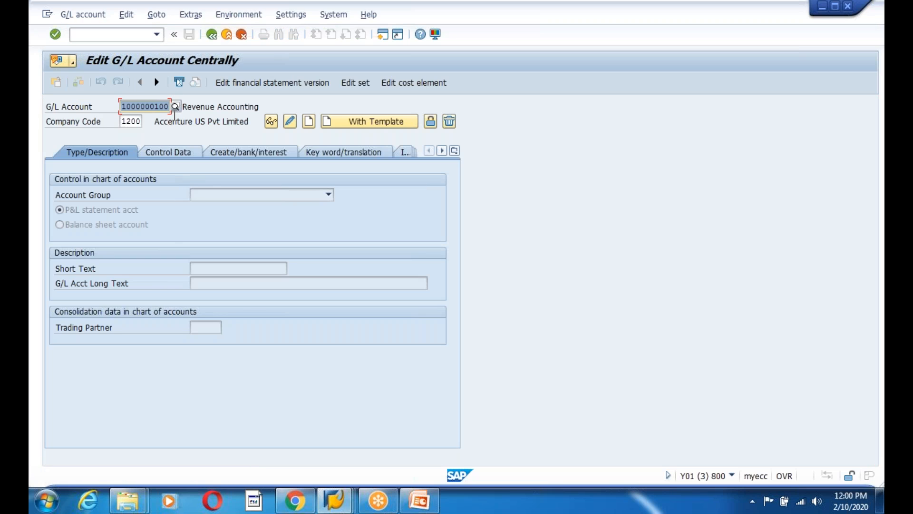
# Try different numbers in the G/L Account field and validate the entry
pyautogui.click(147, 106)
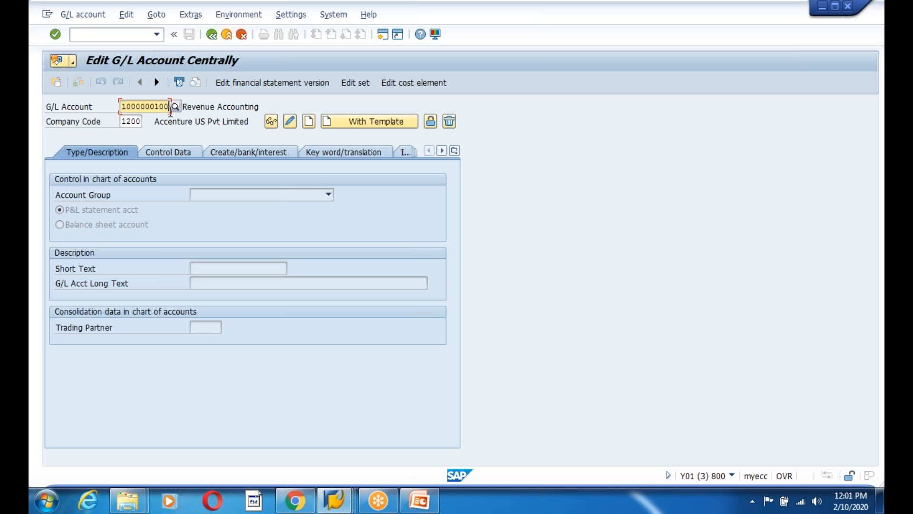
pyautogui.press('BackSpace')
pyautogui.press('BackSpace')
pyautogui.press('BackSpace')
pyautogui.write('000')
pyautogui.click(182, 127)
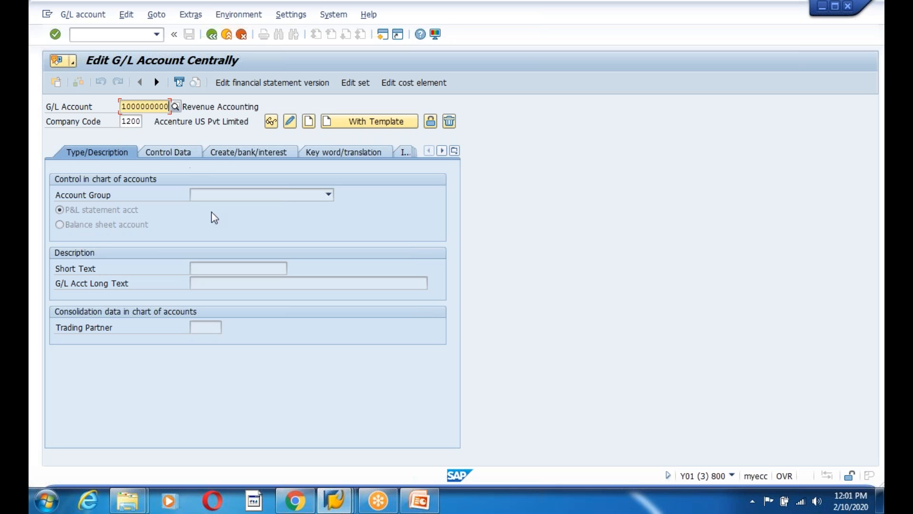
pyautogui.press('BackSpace')
pyautogui.write('2')
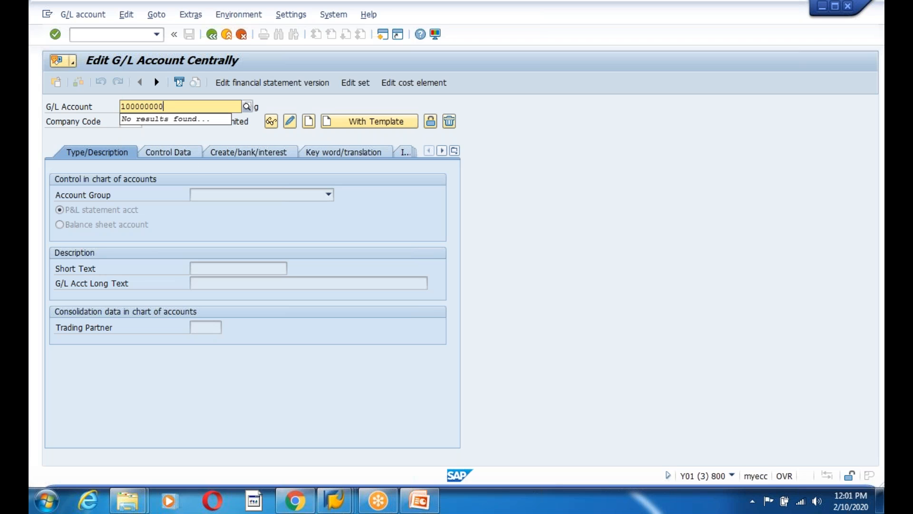
pyautogui.press('BackSpace')
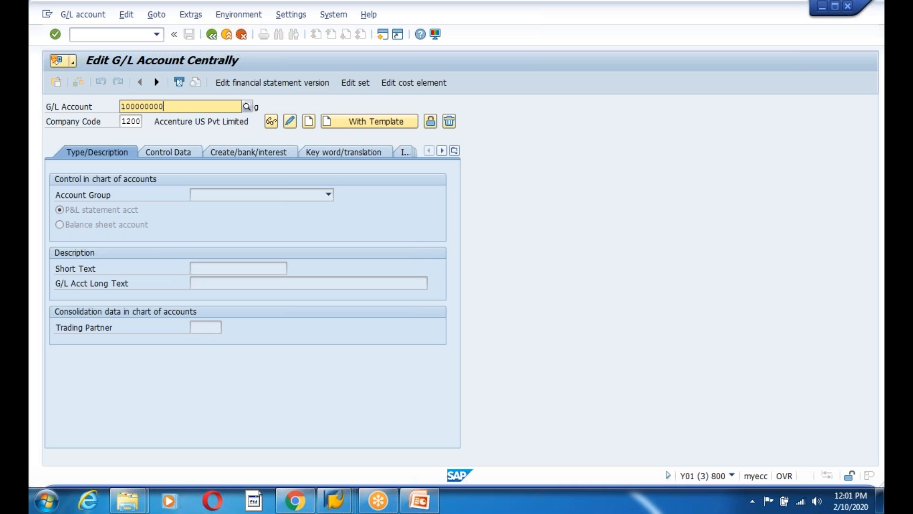
pyautogui.write('00')
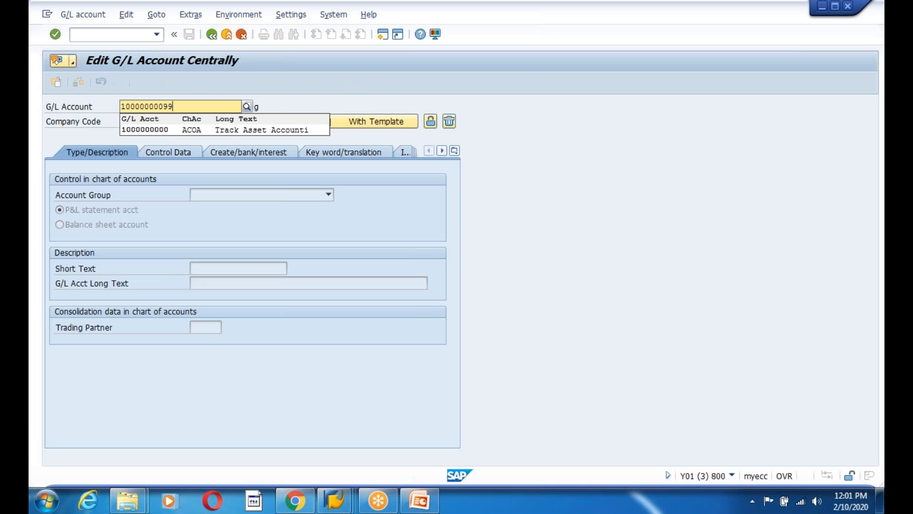
pyautogui.press('BackSpace')
pyautogui.press('BackSpace')
pyautogui.press('BackSpace')
pyautogui.press('BackSpace')
pyautogui.press('BackSpace')
pyautogui.write('9999')
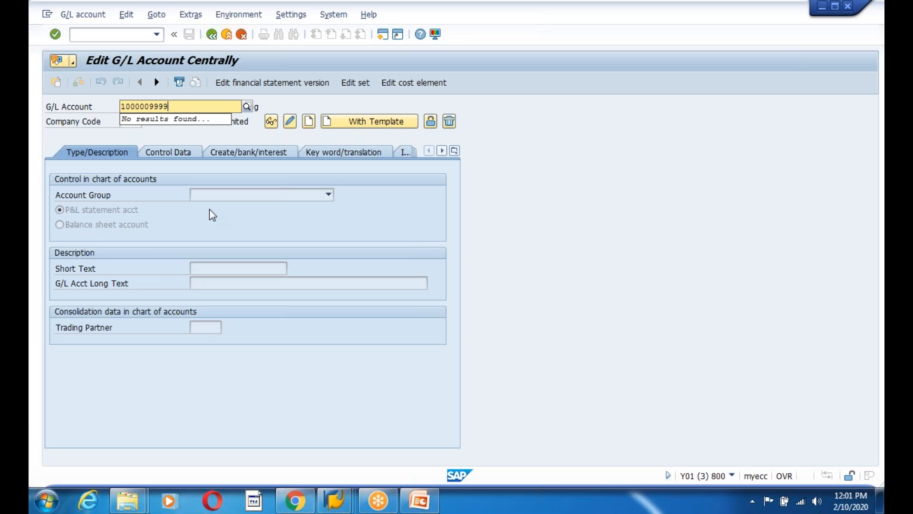
pyautogui.press('Return')
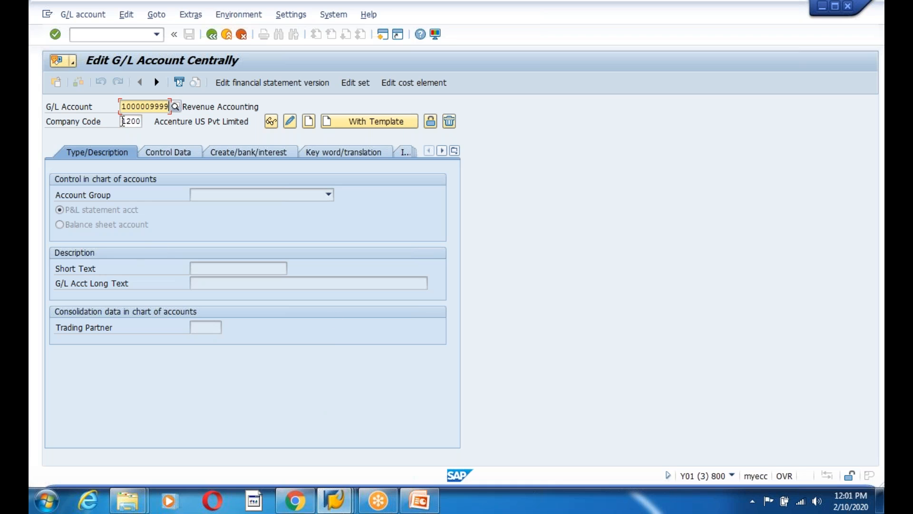
pyautogui.moveTo(123, 106); pyautogui.dragTo(184, 110)
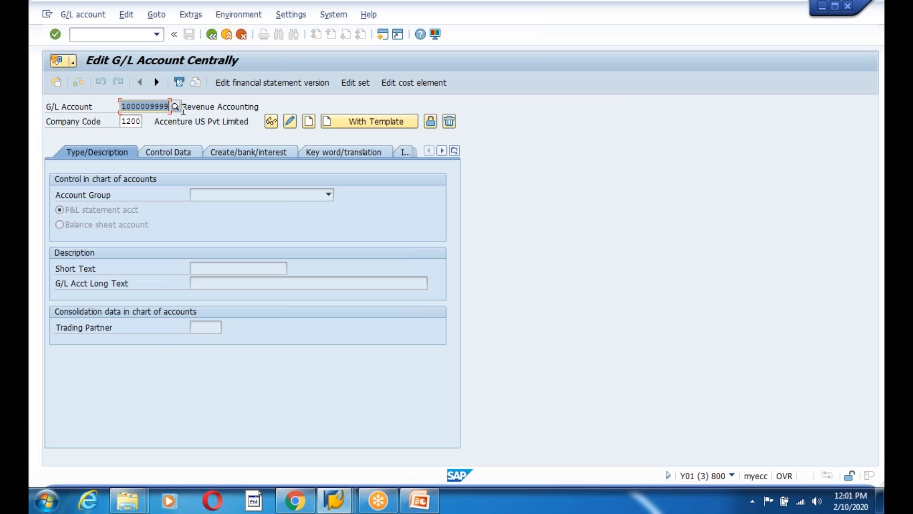
pyautogui.click(184, 110)
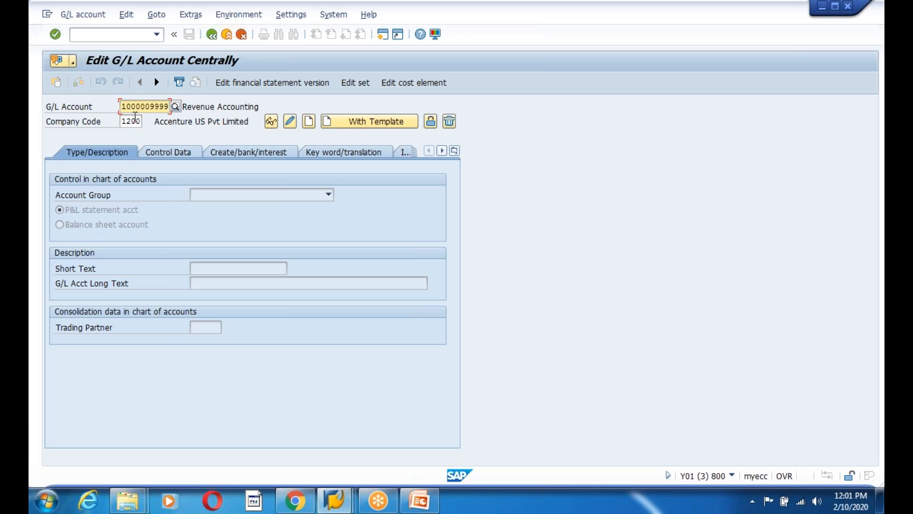
pyautogui.moveTo(122, 108); pyautogui.dragTo(175, 108)
pyautogui.click(174, 109)
pyautogui.press('BackSpace')
pyautogui.press('BackSpace')
pyautogui.press('BackSpace')
pyautogui.press('BackSpace')
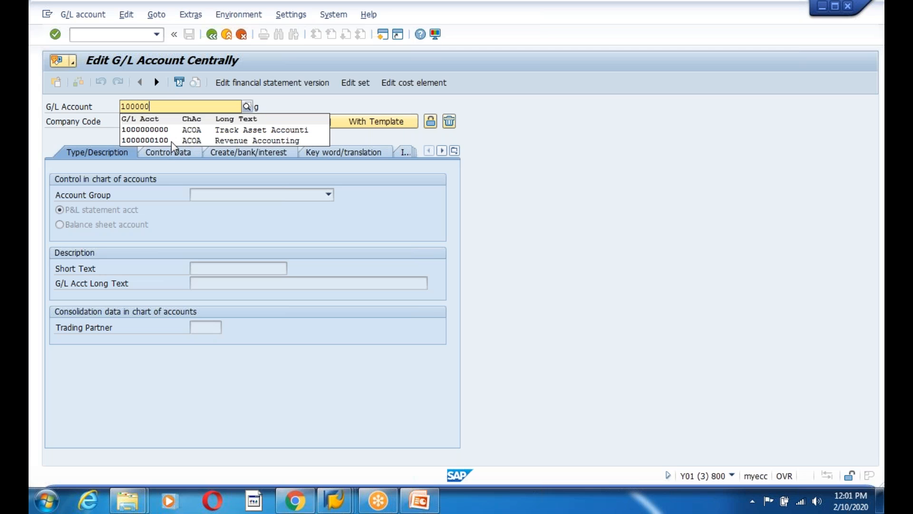
pyautogui.click(171, 142)
pyautogui.press('BackSpace')
pyautogui.press('BackSpace')
pyautogui.press('BackSpace')
pyautogui.write('001')
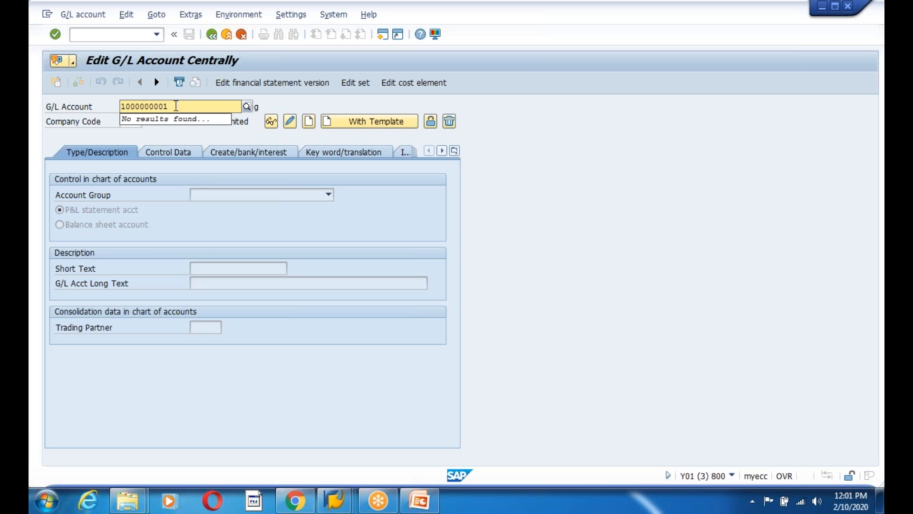
pyautogui.moveTo(176, 106); pyautogui.dragTo(116, 105)
pyautogui.write('1000000000')
pyautogui.press('Return')
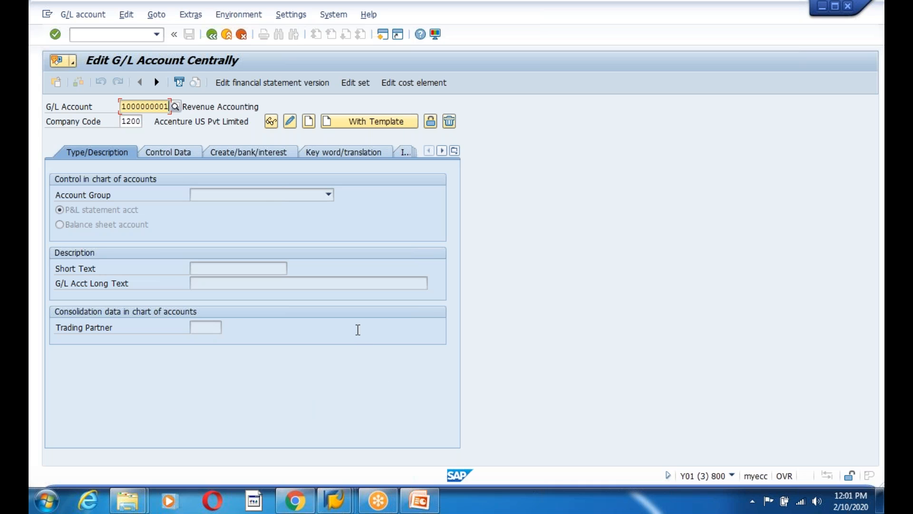
# Go to company code 1200 and switch to creating the account centrally
pyautogui.click(166, 106)
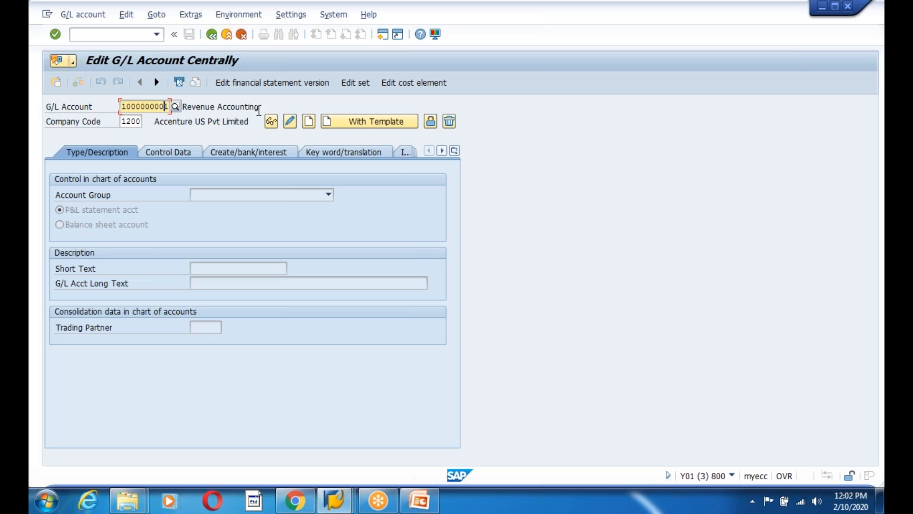
pyautogui.click(124, 121)
pyautogui.click(308, 122)
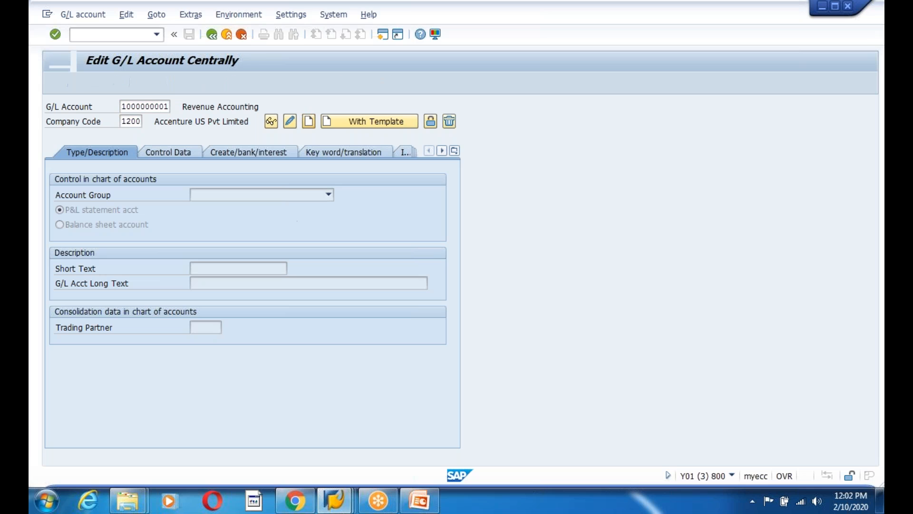
pyautogui.click(328, 194)
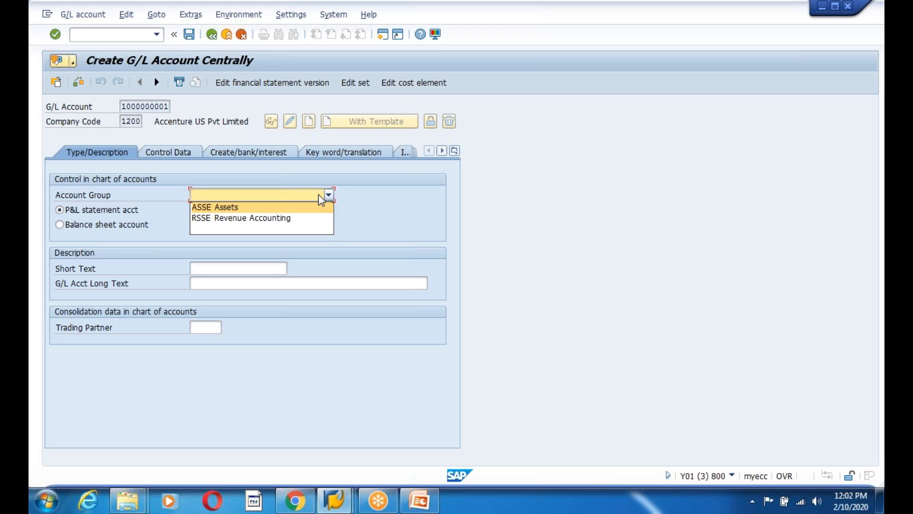
pyautogui.click(221, 211)
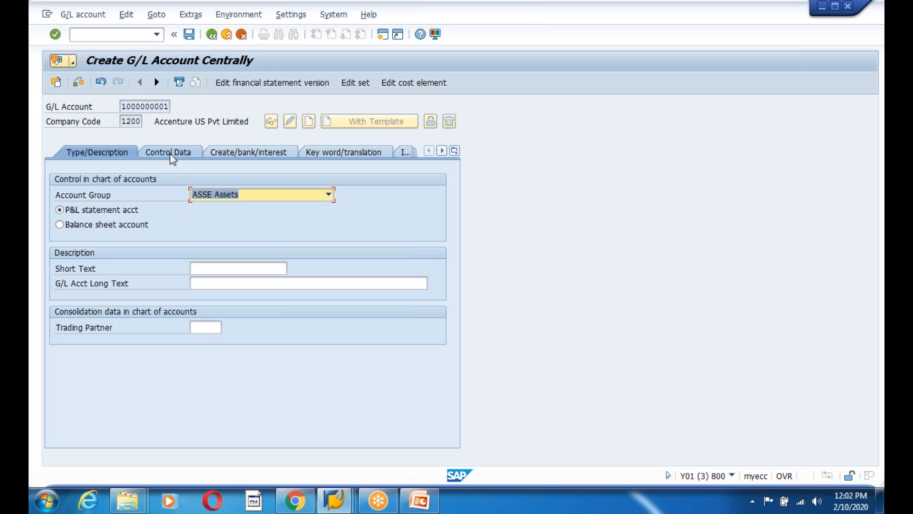
pyautogui.click(199, 269)
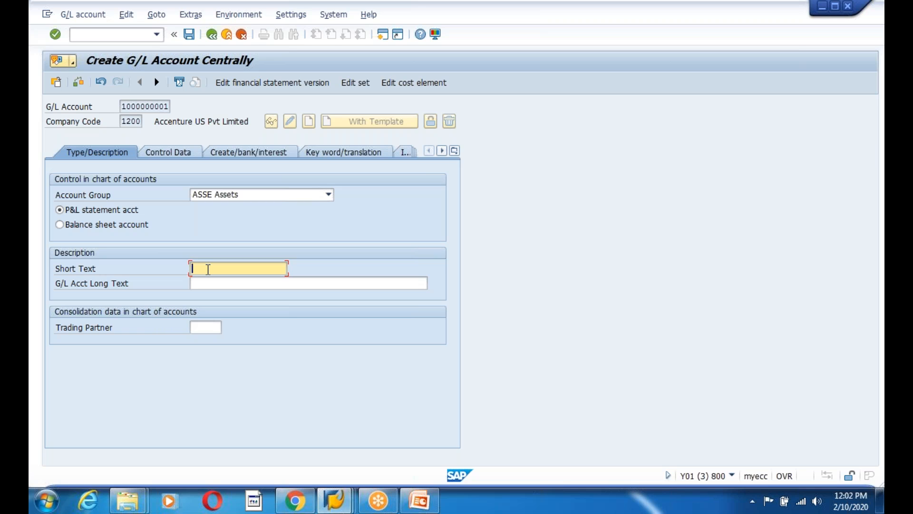
pyautogui.write('Computer Related Pro')
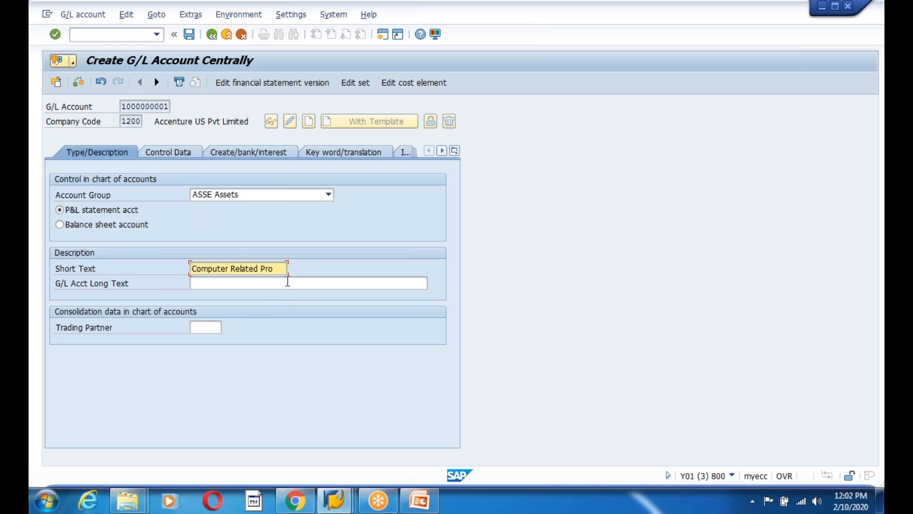
pyautogui.click(229, 283)
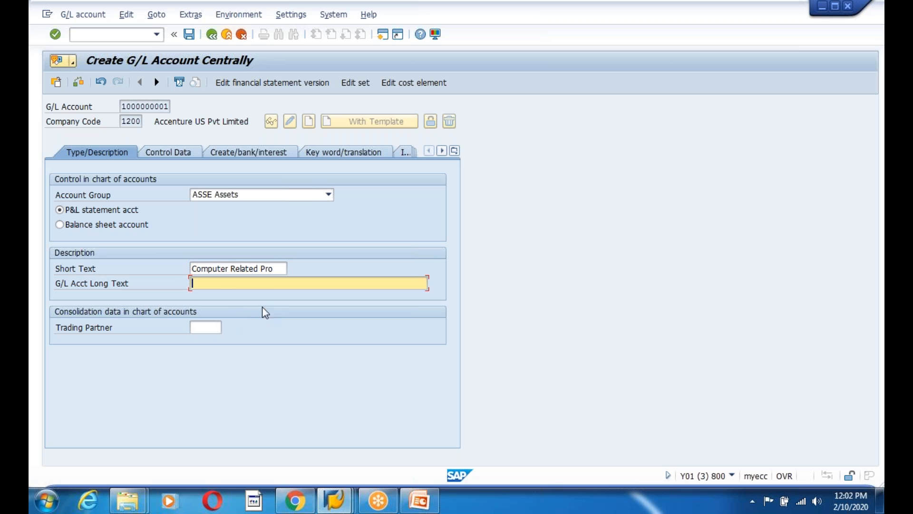
pyautogui.moveTo(281, 269); pyautogui.dragTo(181, 270)
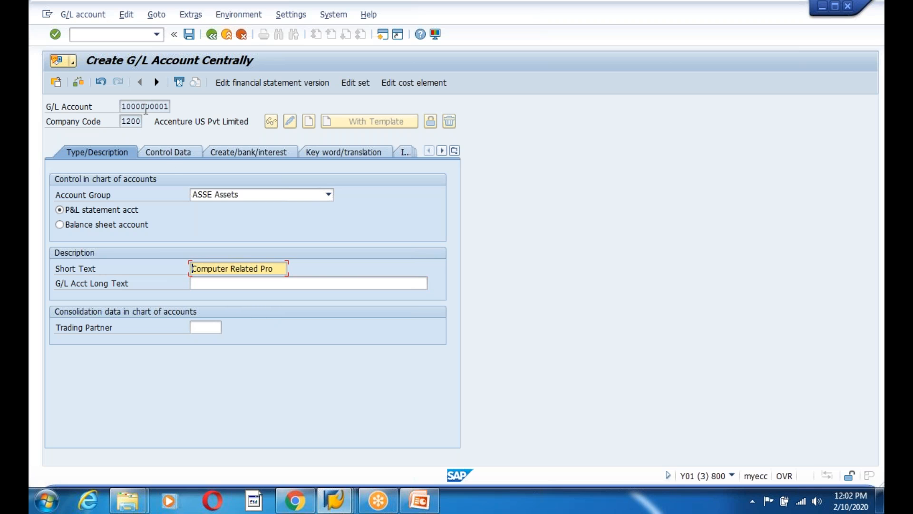
pyautogui.click(173, 150)
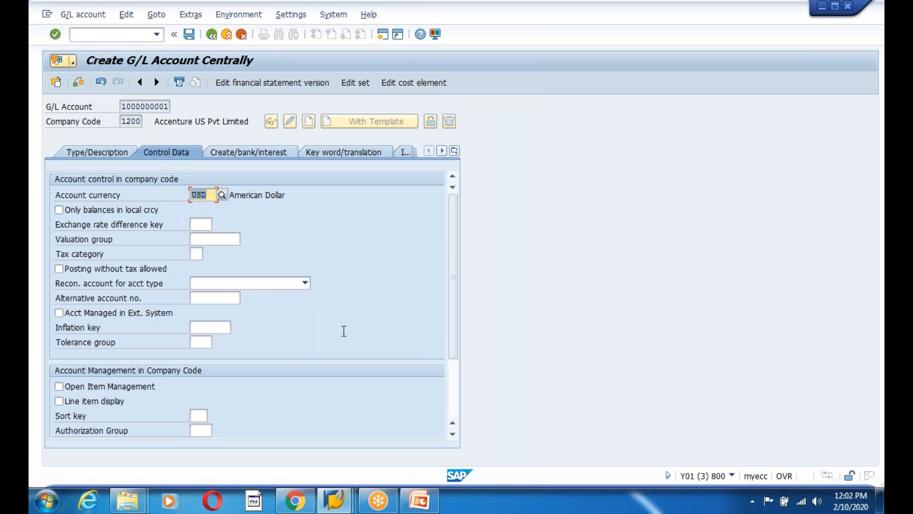
# Turn on line item display for the new account and try saving, dismissing the errors
pyautogui.scroll(-1, 346, 329)
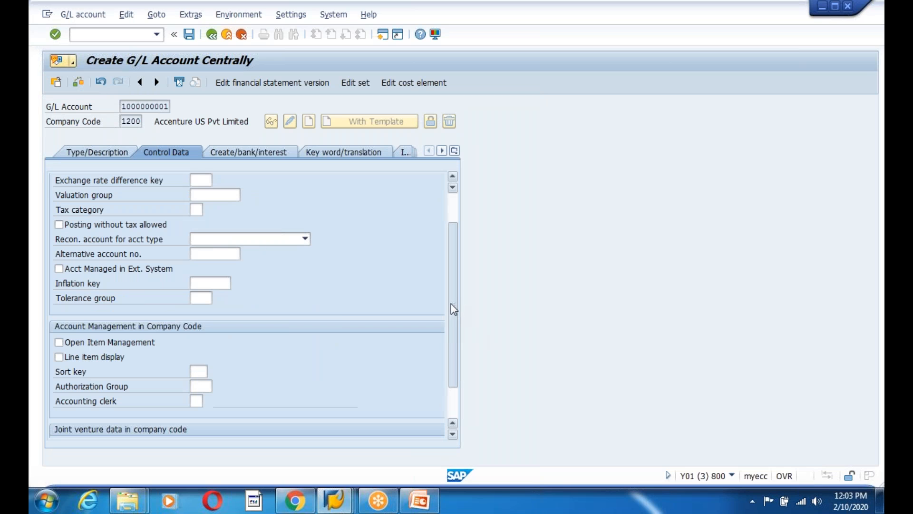
pyautogui.scroll(-1, 453, 309)
pyautogui.click(59, 313)
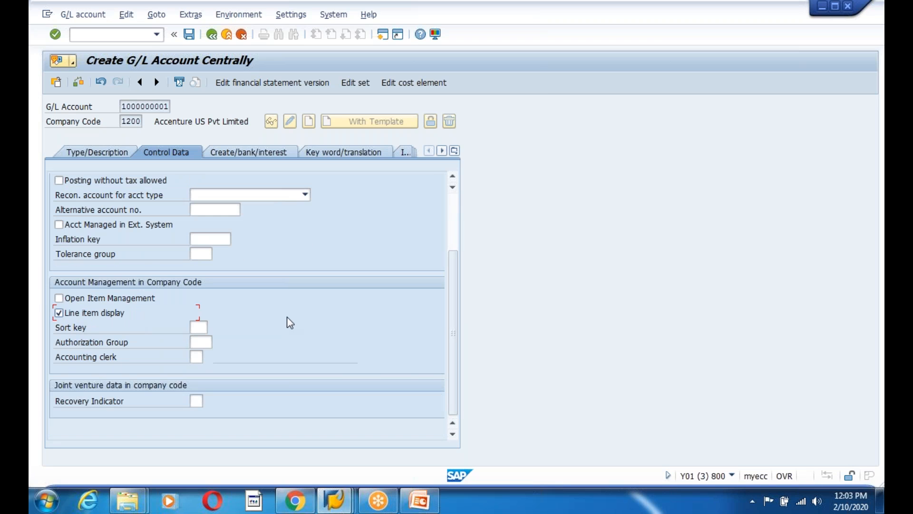
pyautogui.scroll(2, 287, 318)
pyautogui.click(305, 283)
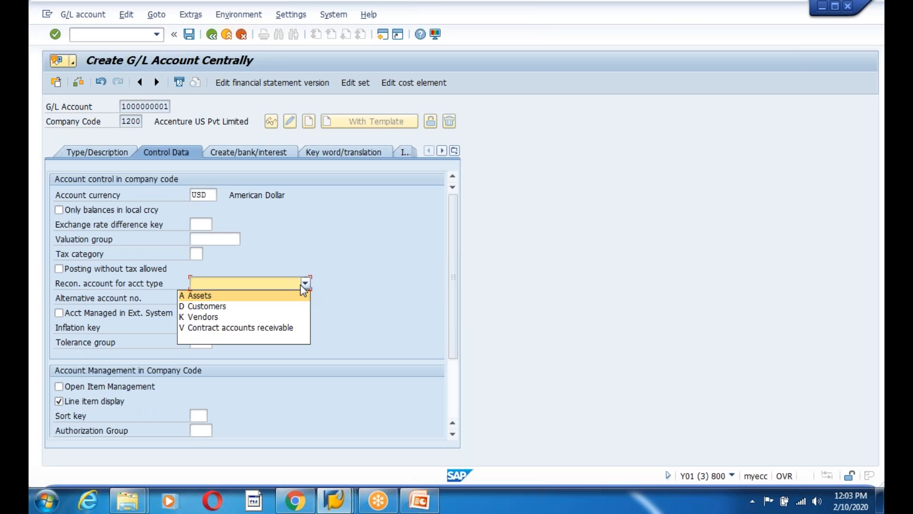
pyautogui.click(302, 284)
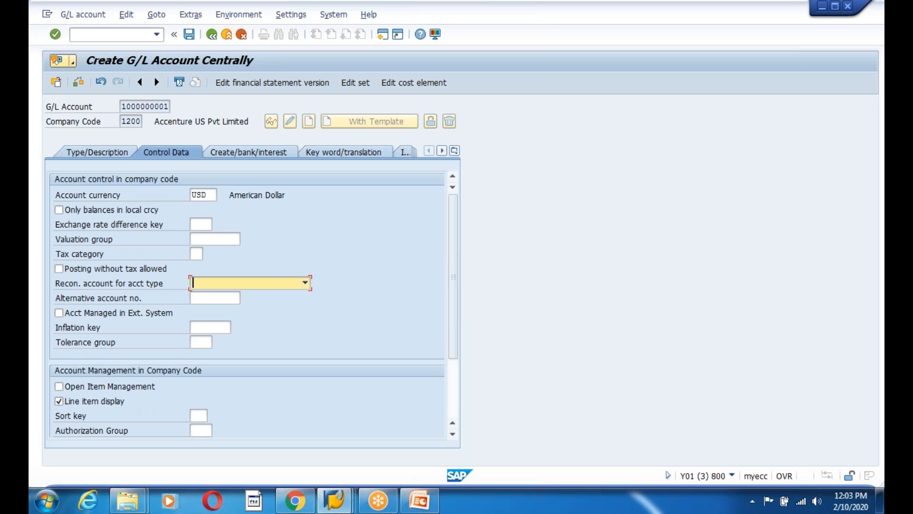
pyautogui.click(188, 35)
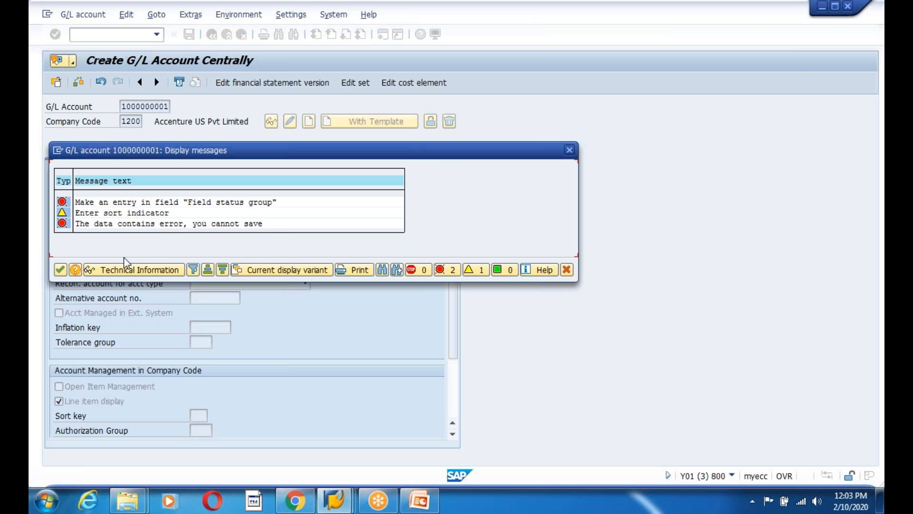
pyautogui.click(60, 271)
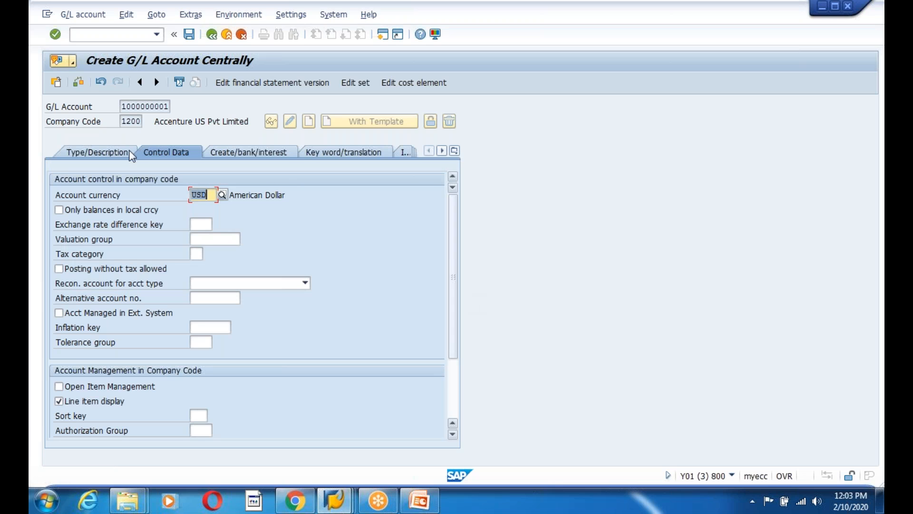
# Recheck the tabs and list the field status groups on the Create/bank/interest tab
pyautogui.click(98, 152)
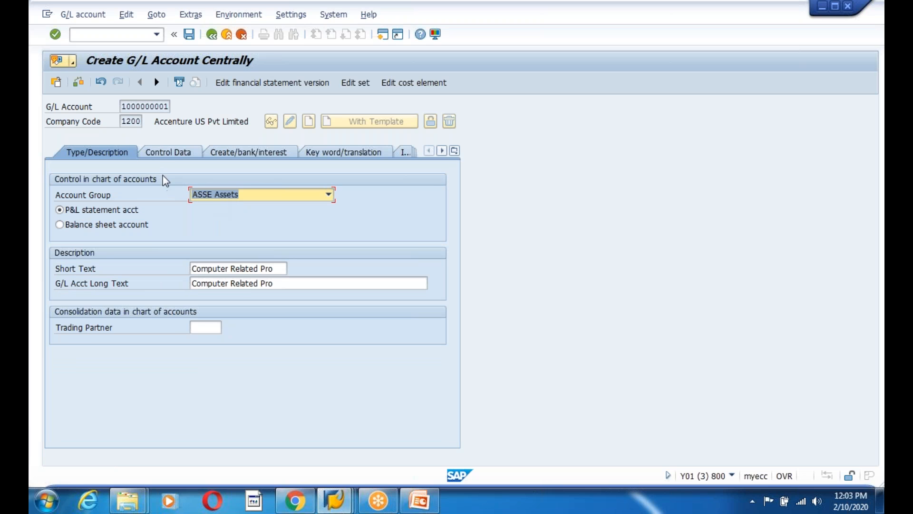
pyautogui.click(166, 153)
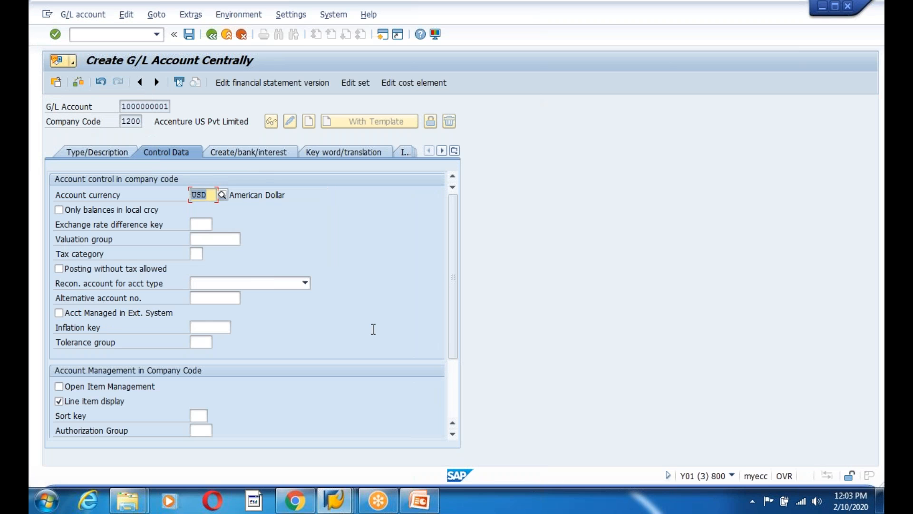
pyautogui.scroll(-2, 374, 329)
pyautogui.scroll(2, 372, 331)
pyautogui.click(229, 152)
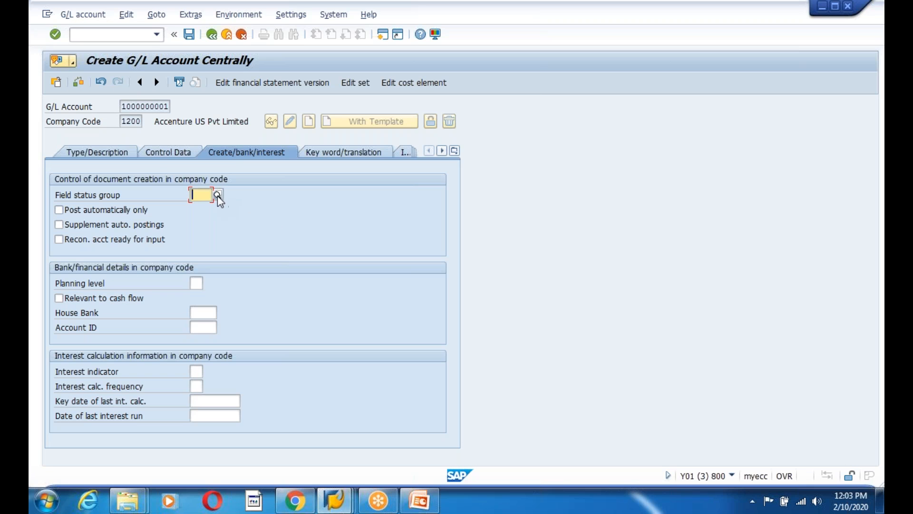
pyautogui.click(218, 195)
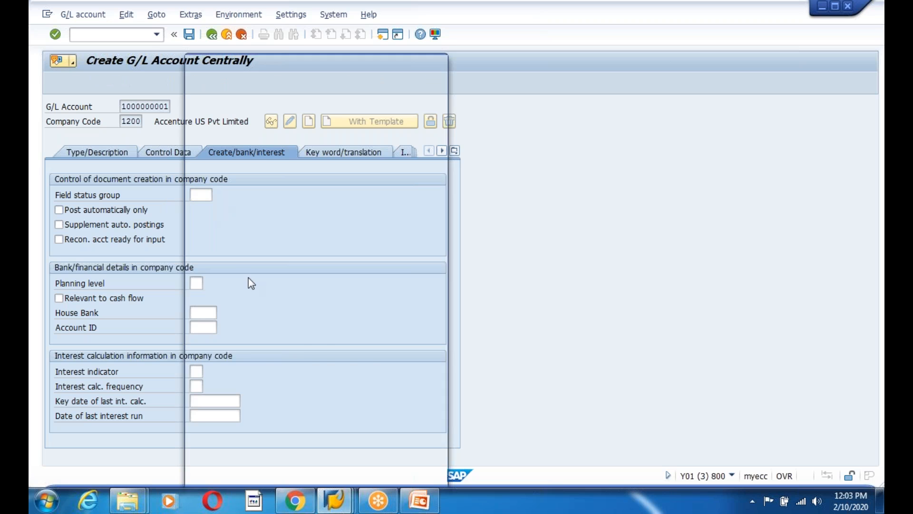
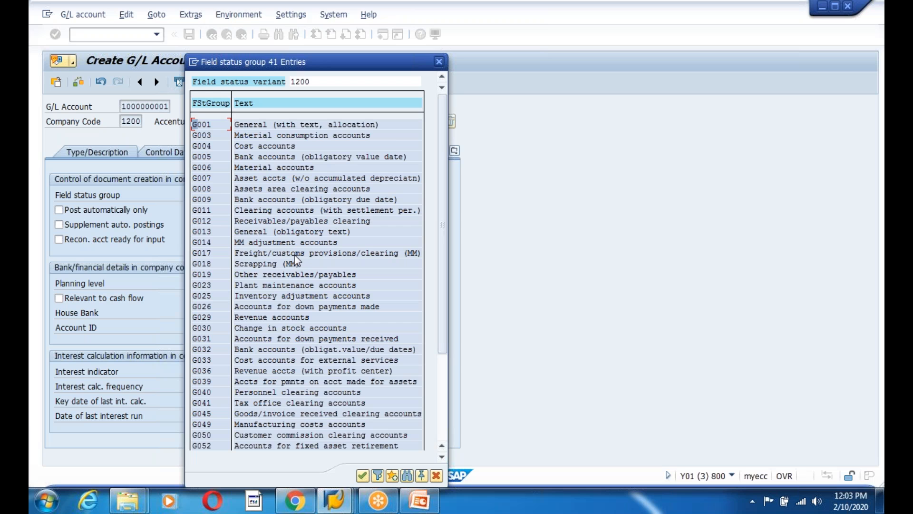
pyautogui.scroll(-2, 294, 255)
pyautogui.scroll(2, 295, 256)
pyautogui.click(202, 125)
pyautogui.press('Return')
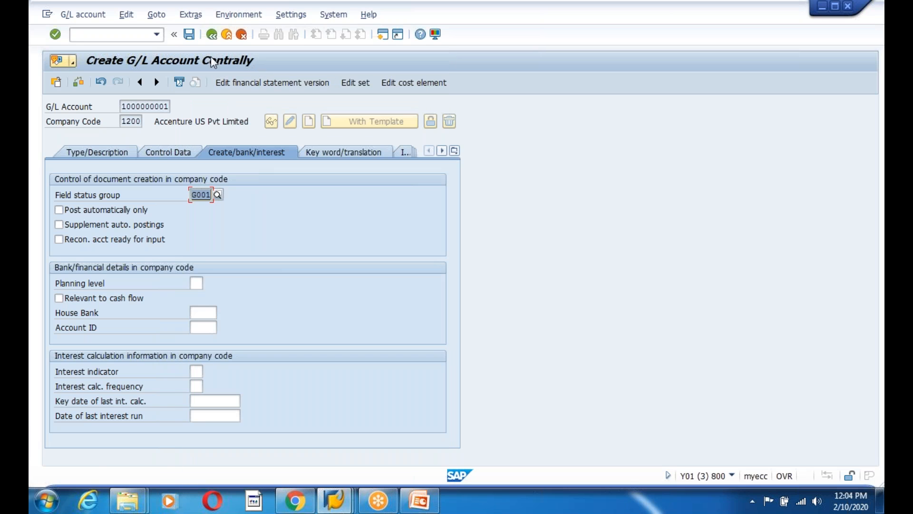
pyautogui.click(189, 35)
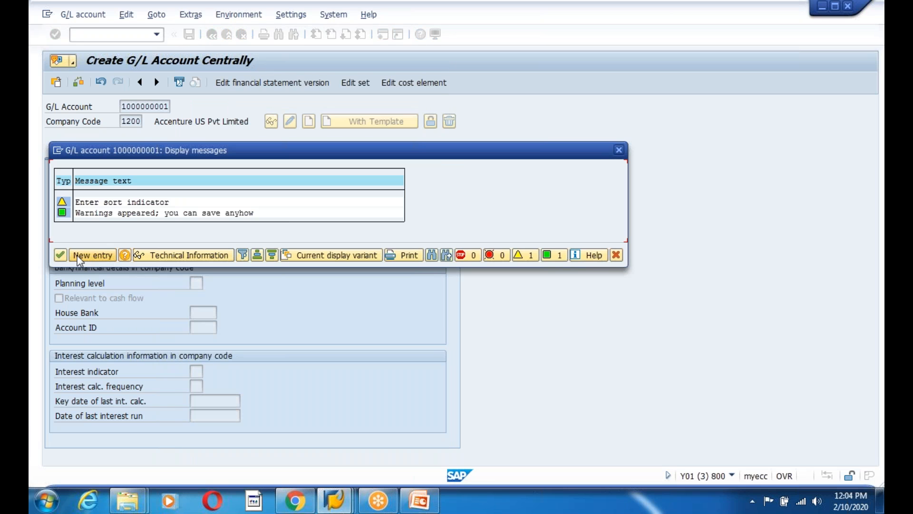
pyautogui.click(62, 255)
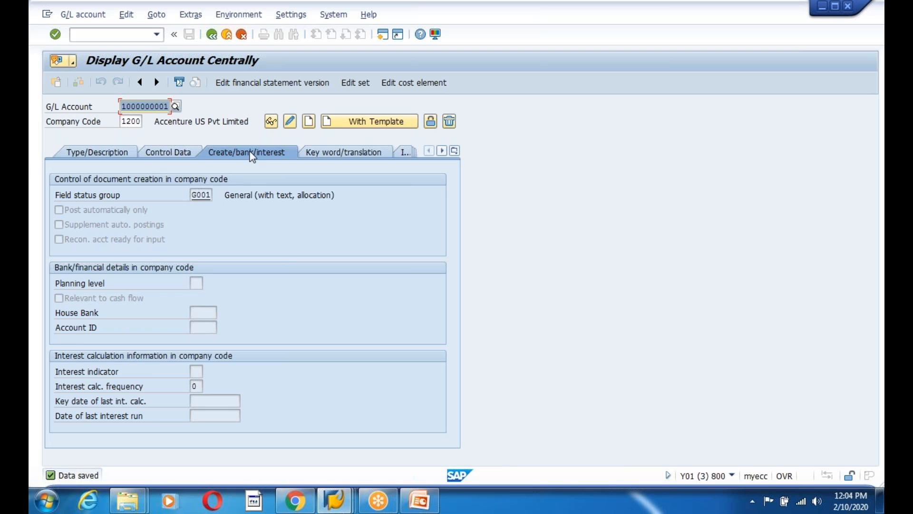
pyautogui.click(201, 195)
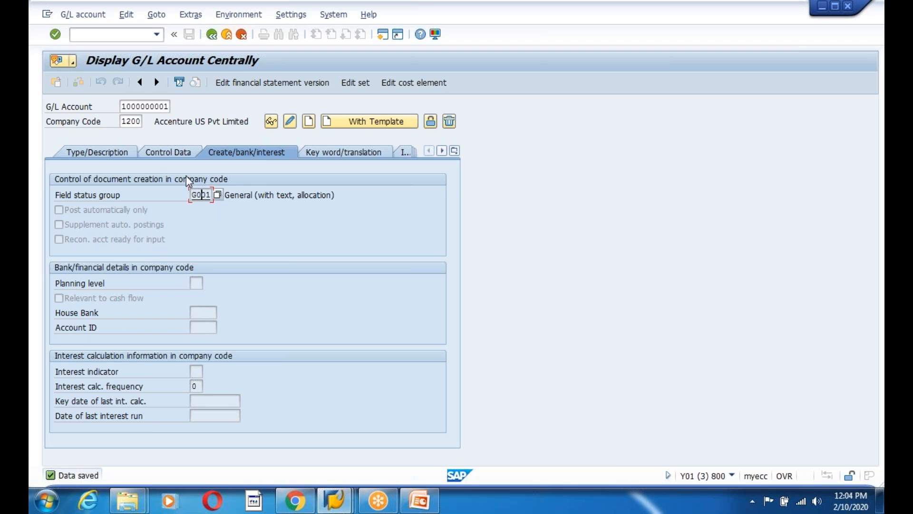
pyautogui.click(173, 155)
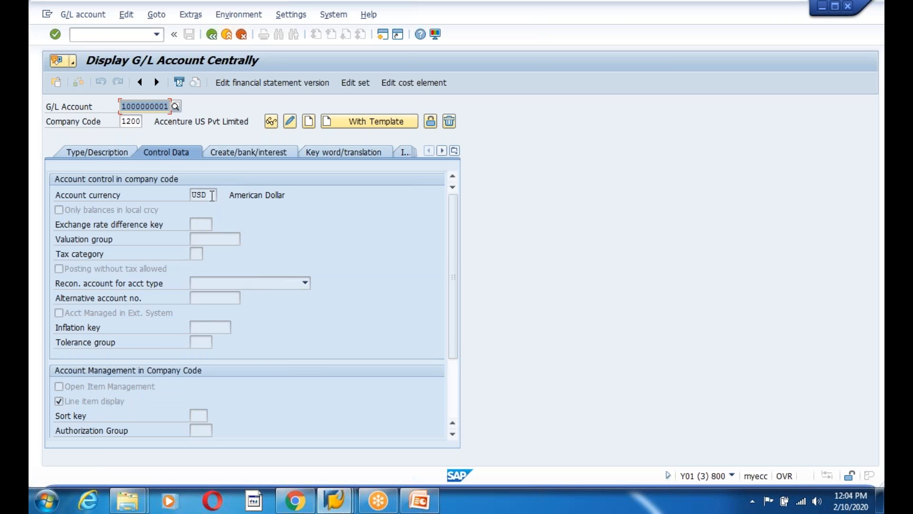
pyautogui.click(154, 198)
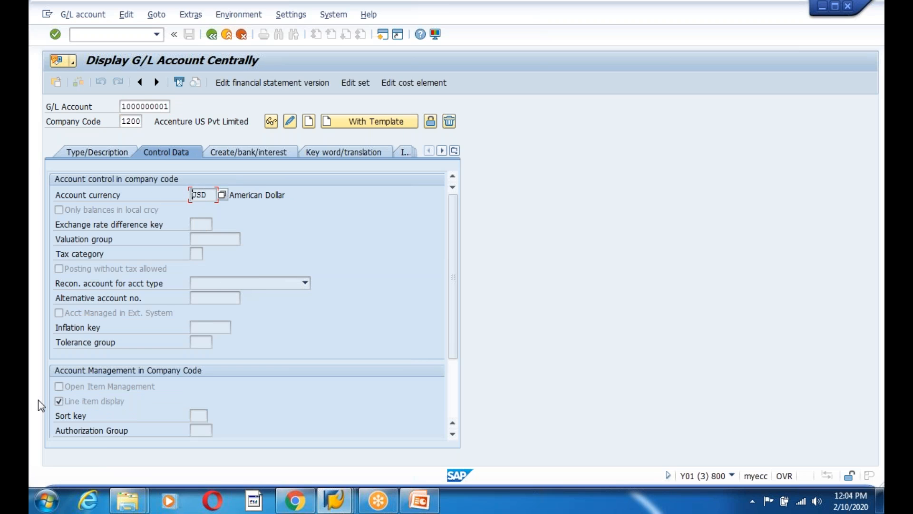
pyautogui.click(274, 150)
pyautogui.click(199, 196)
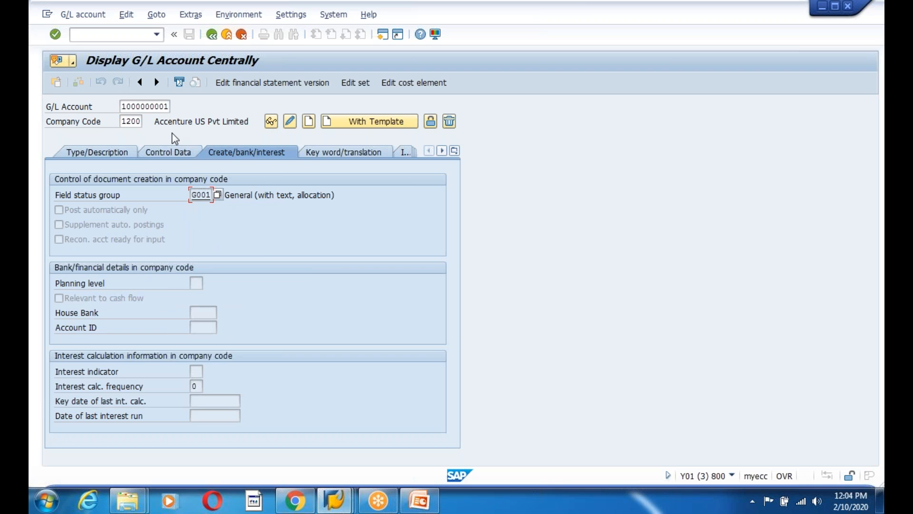
pyautogui.click(166, 106)
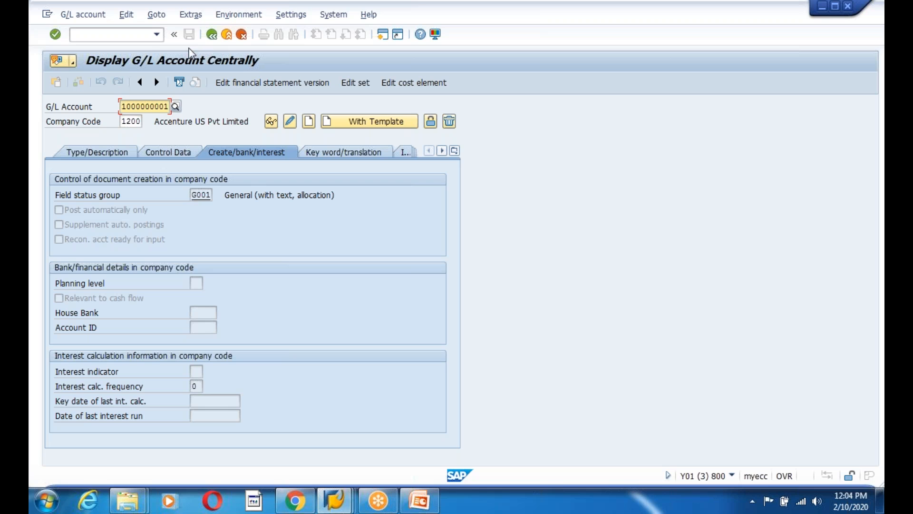
pyautogui.press('Return')
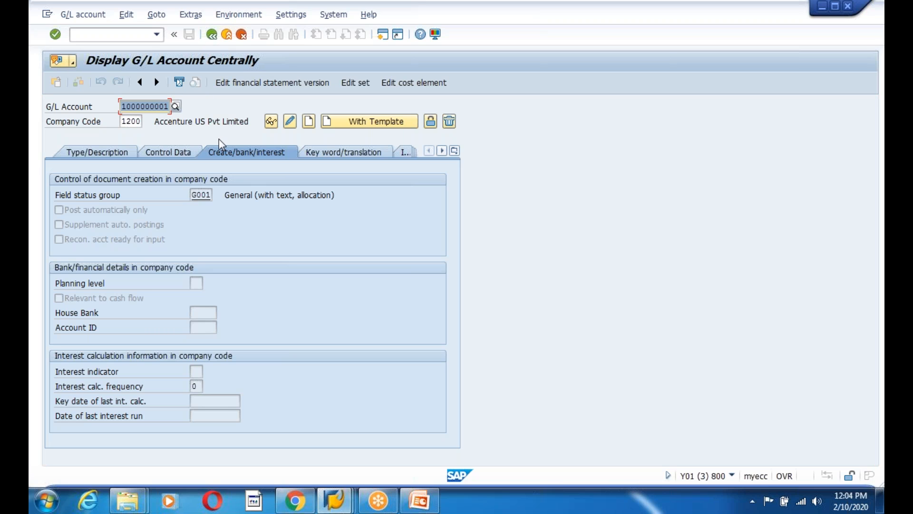
pyautogui.click(166, 106)
pyautogui.press('BackSpace')
pyautogui.write('2')
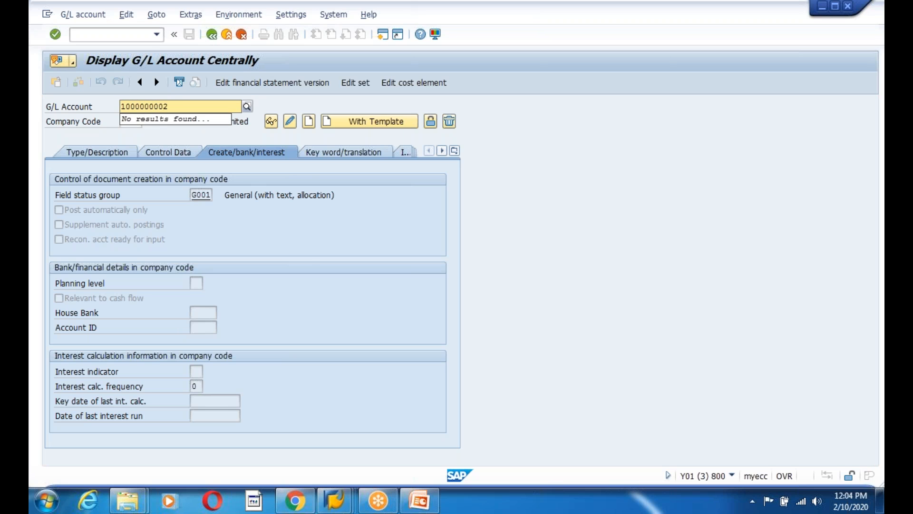
pyautogui.press('Return')
pyautogui.click(309, 121)
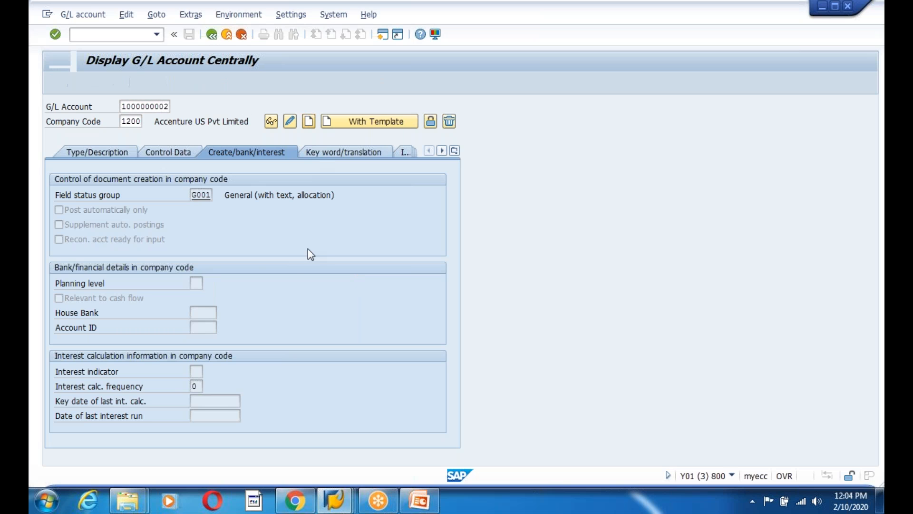
pyautogui.click(95, 152)
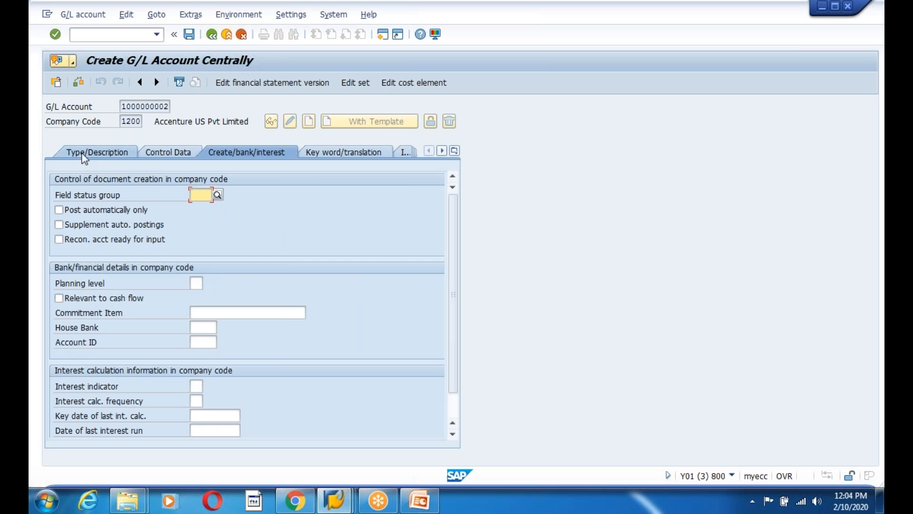
pyautogui.click(266, 198)
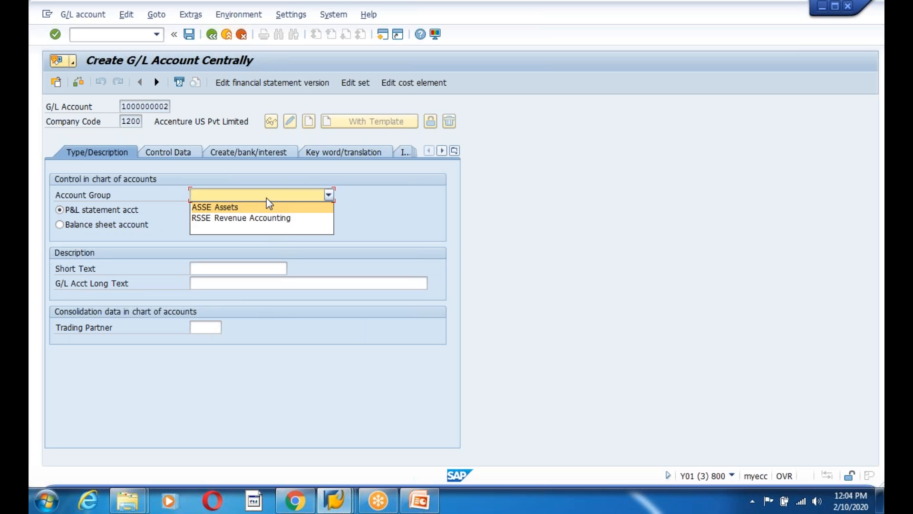
pyautogui.click(243, 207)
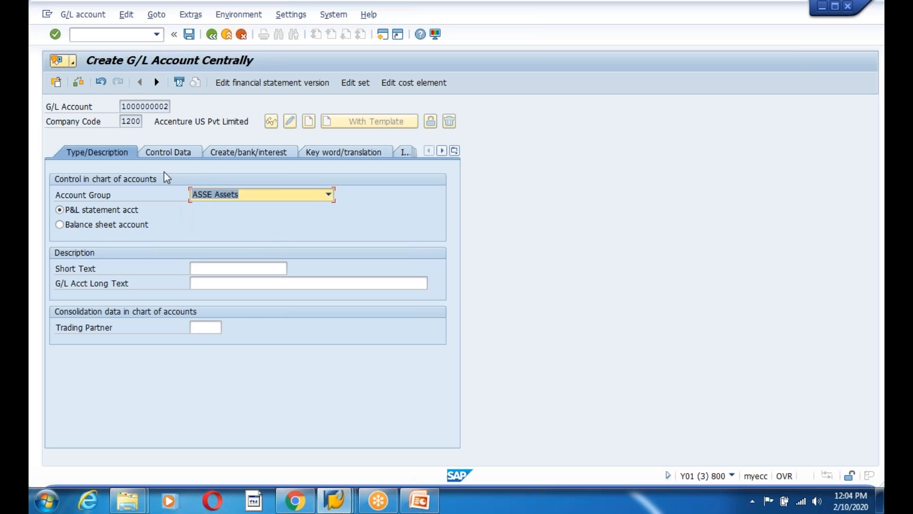
pyautogui.click(236, 268)
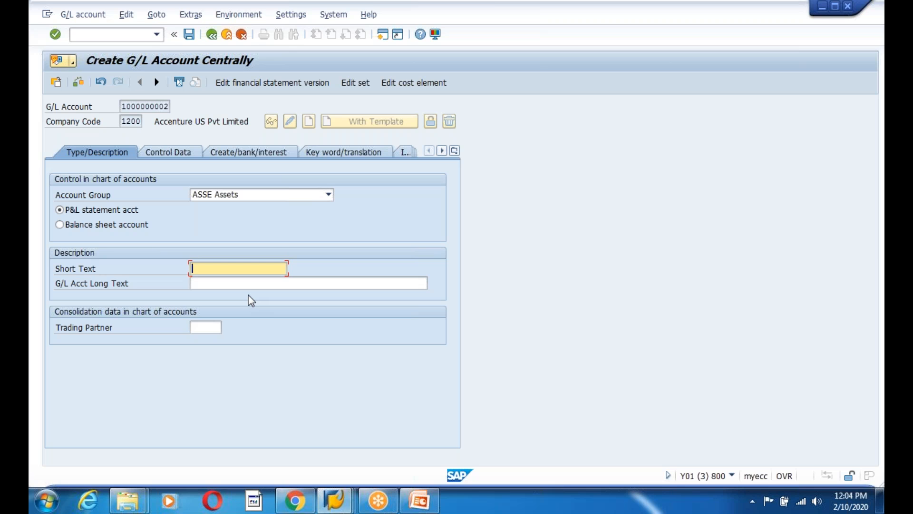
pyautogui.write('Spare Parts')
pyautogui.click(239, 286)
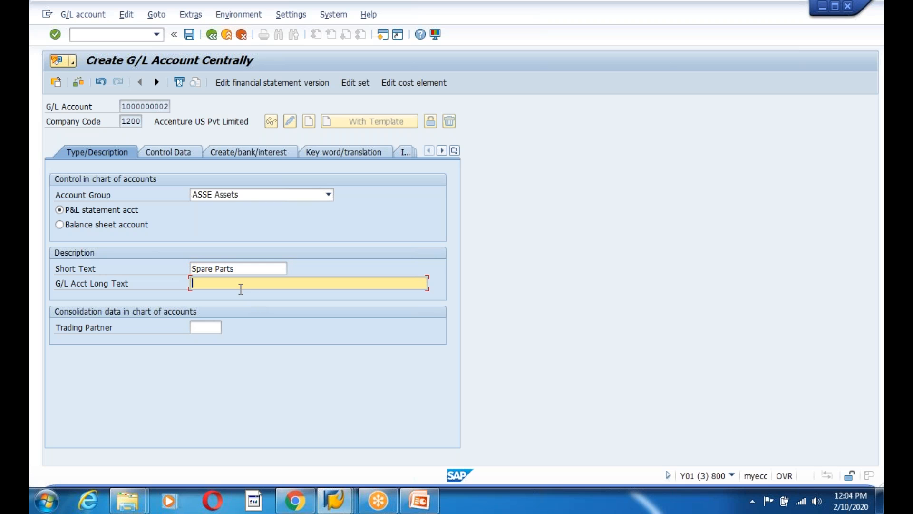
# Turn on line item display, pick field status group G001, and save the account
pyautogui.click(176, 157)
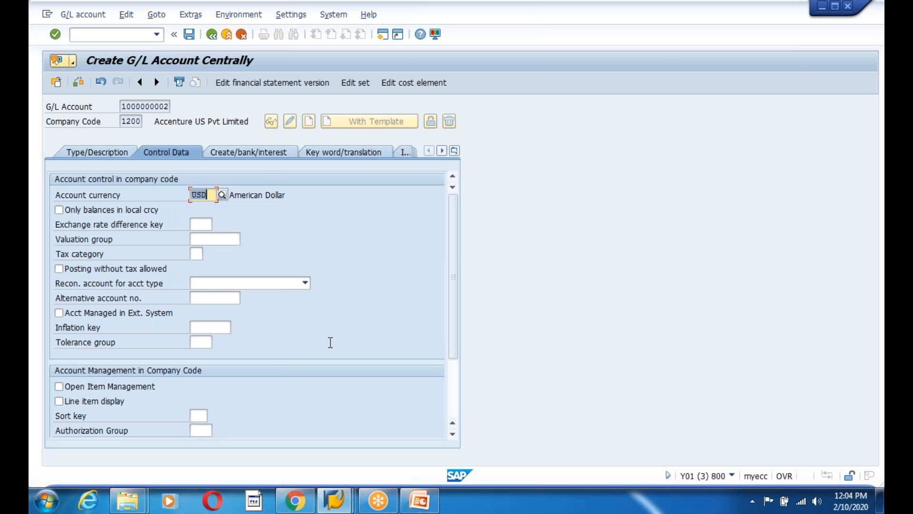
pyautogui.click(70, 402)
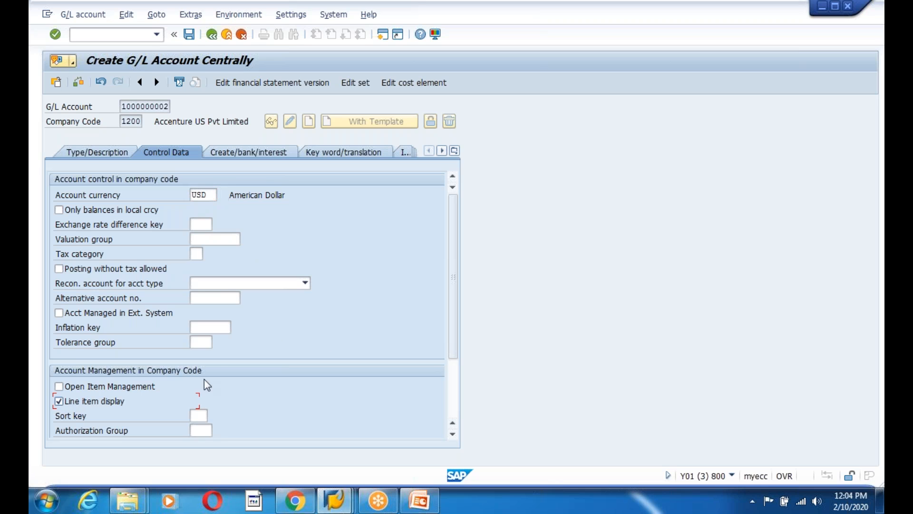
pyautogui.click(246, 153)
pyautogui.press('F4')
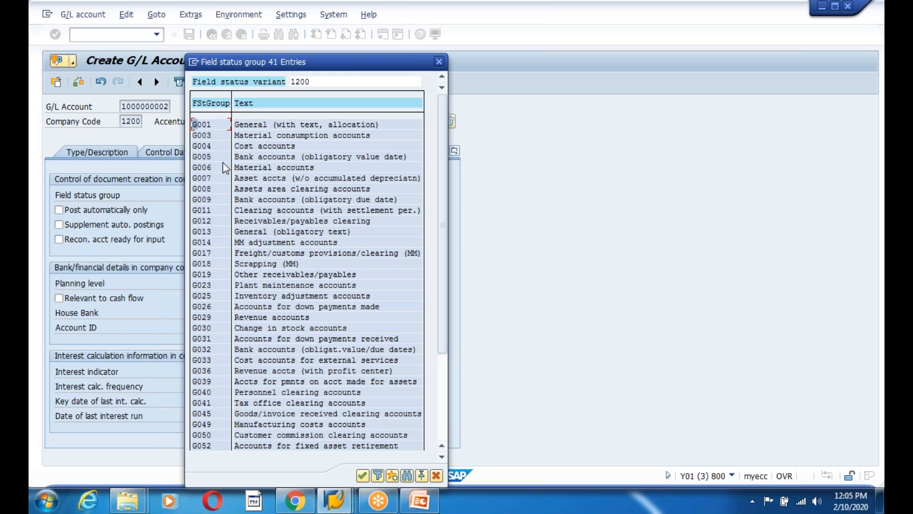
pyautogui.doubleClick(203, 124)
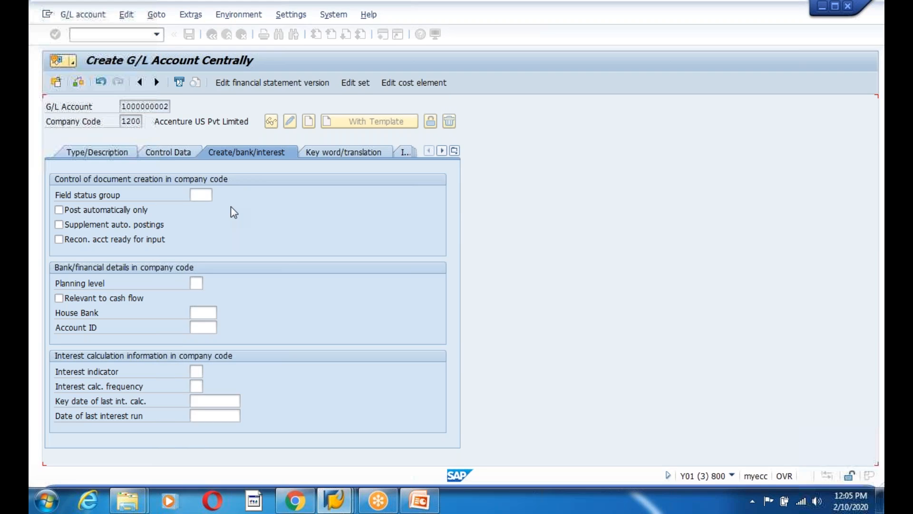
pyautogui.click(189, 34)
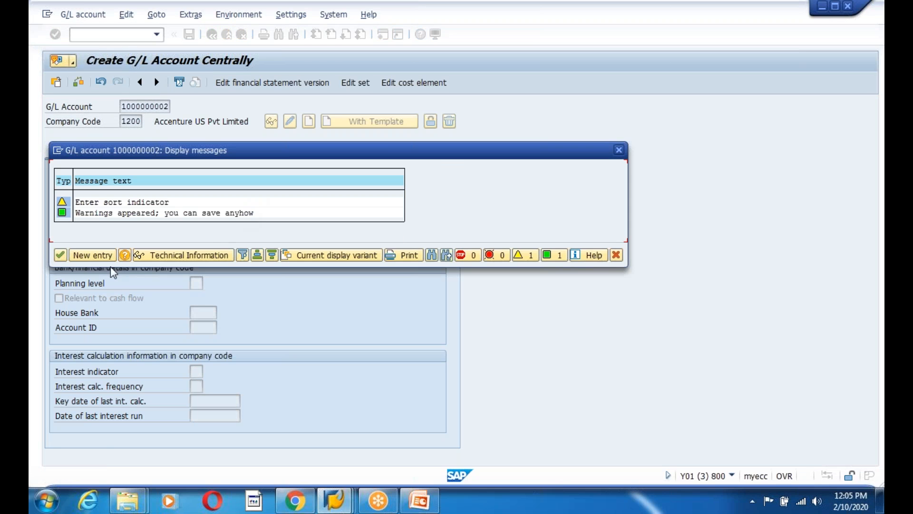
pyautogui.click(61, 256)
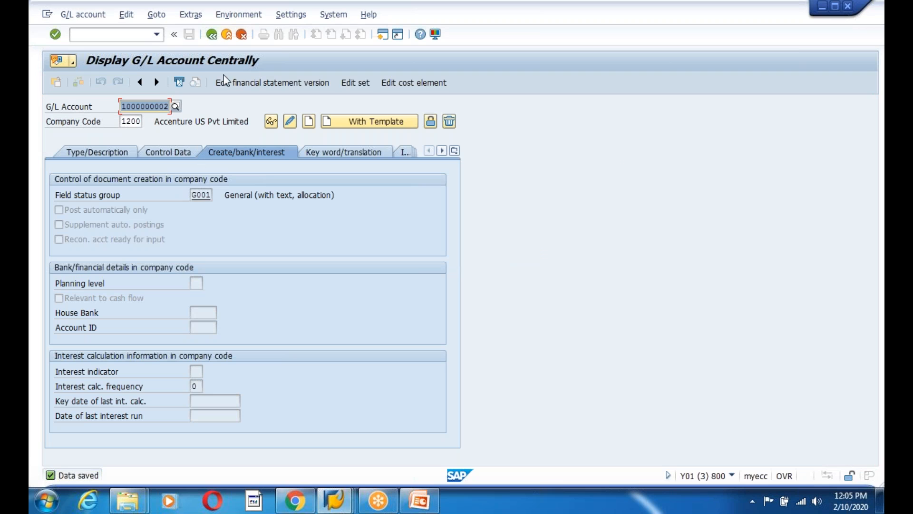
# Start an FB50 G/L document with document date 09-17-2018
pyautogui.click(225, 36)
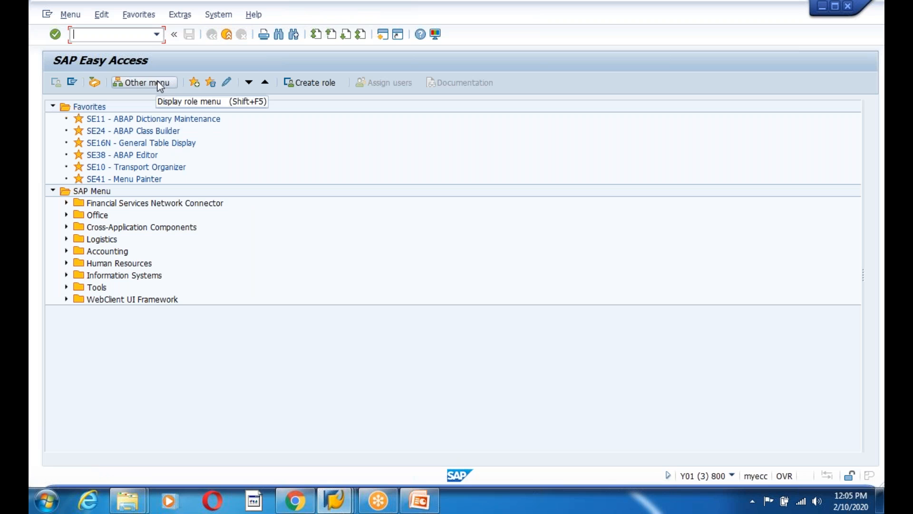
pyautogui.write('fb50')
pyautogui.press('Return')
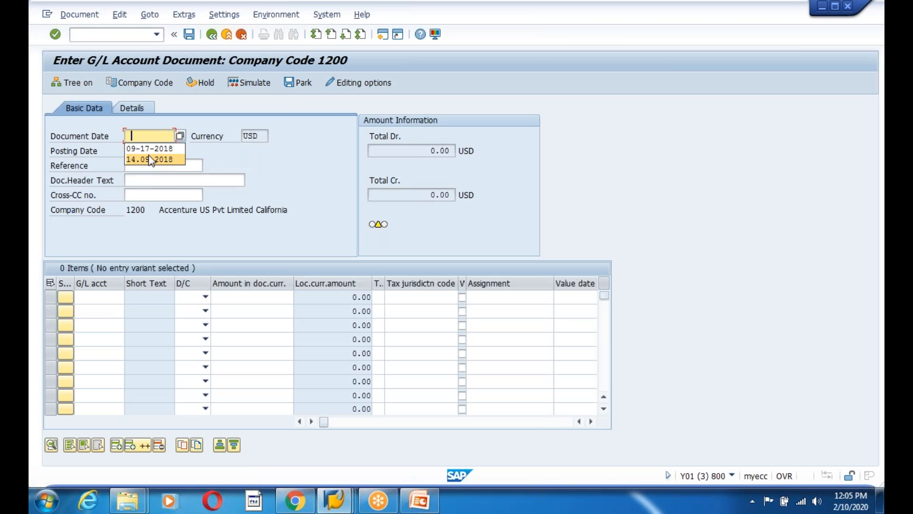
pyautogui.click(180, 136)
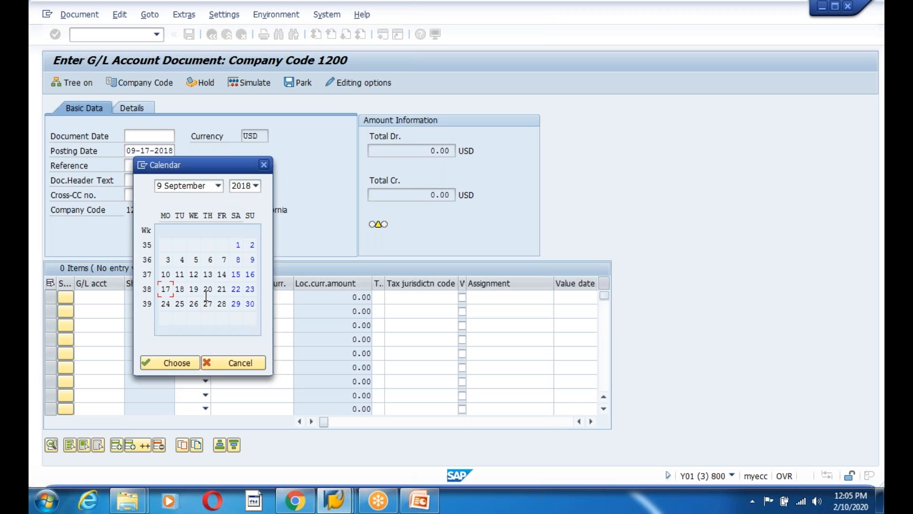
pyautogui.press('Return')
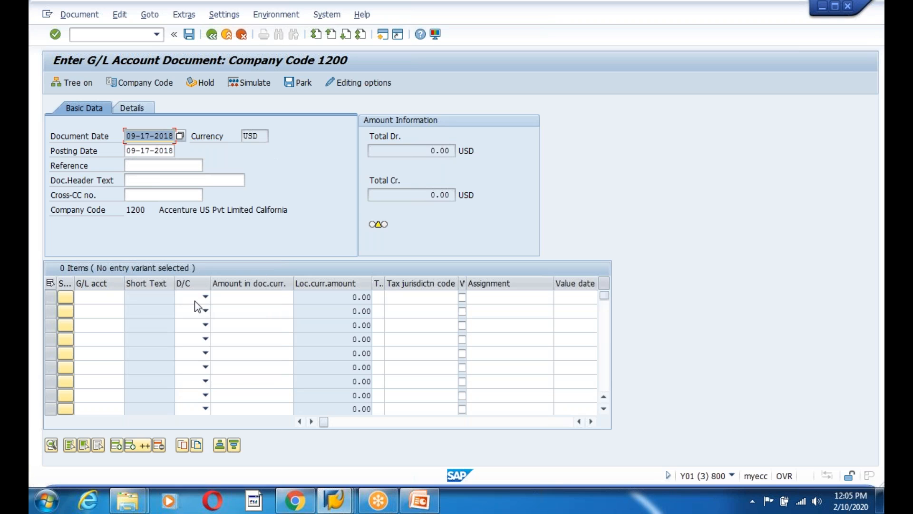
pyautogui.click(101, 298)
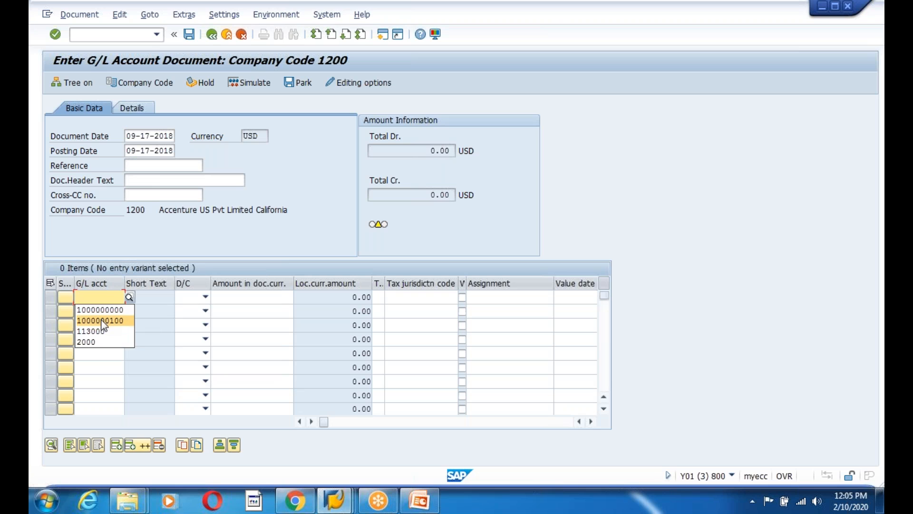
pyautogui.click(103, 321)
pyautogui.press('BackSpace')
pyautogui.press('BackSpace')
pyautogui.press('BackSpace')
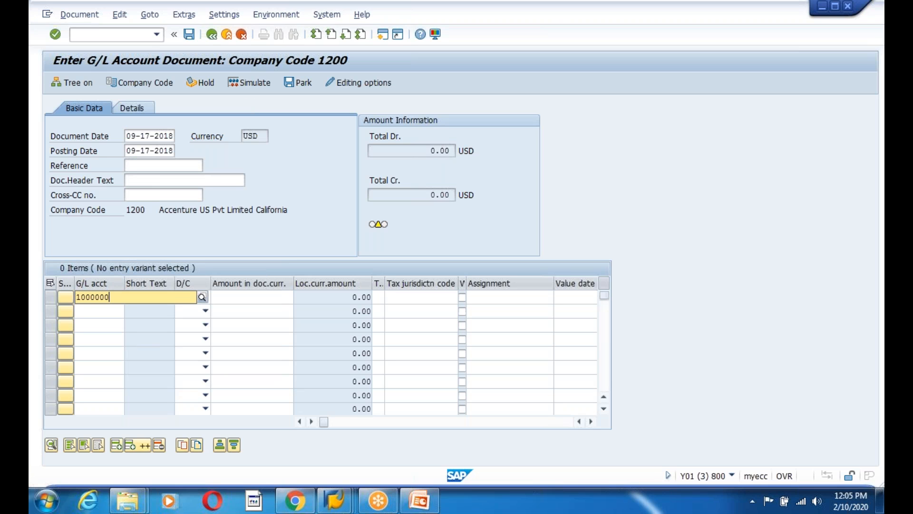
pyautogui.write('000')
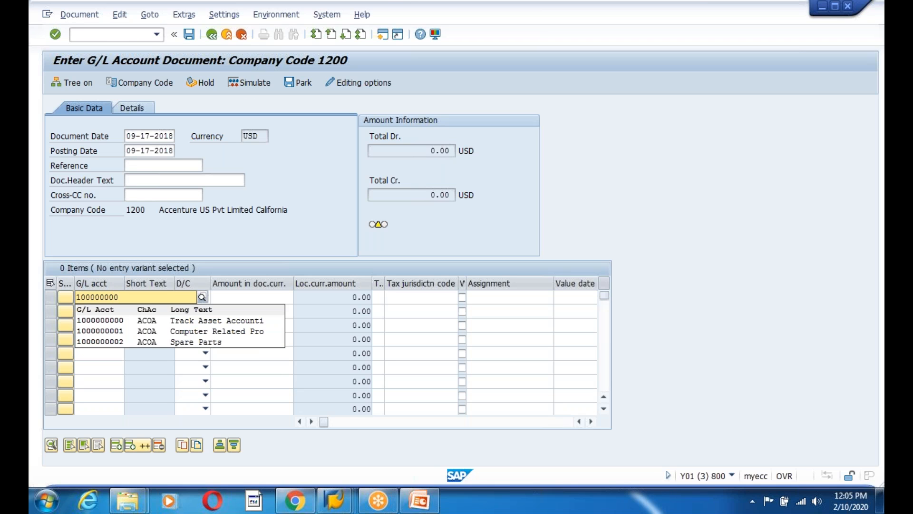
pyautogui.click(102, 330)
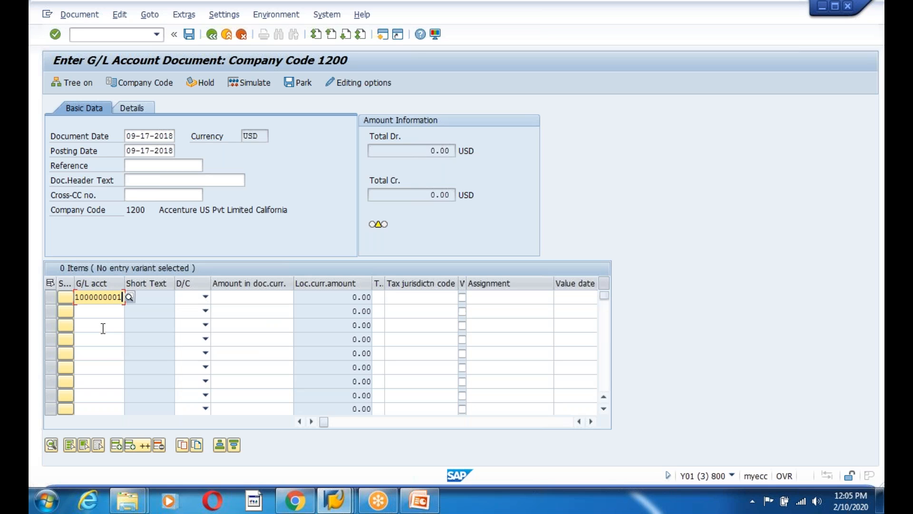
pyautogui.press('Down')
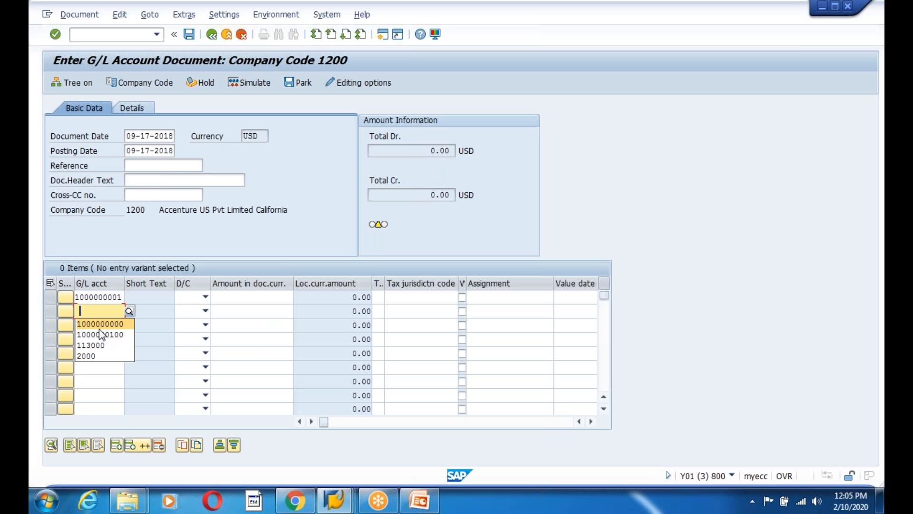
pyautogui.click(101, 337)
pyautogui.press('BackSpace')
pyautogui.write('2')
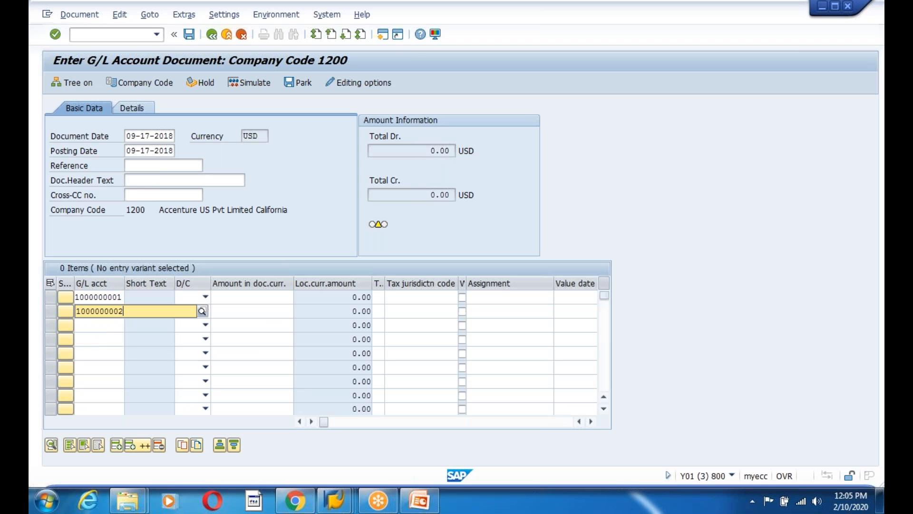
pyautogui.click(195, 332)
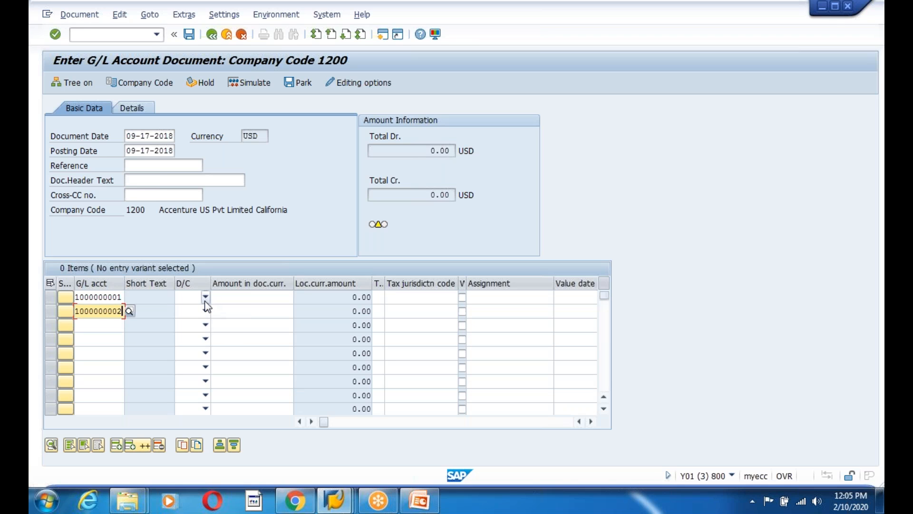
# Make line 1 a 100 credit and line 2 a 100 debit, then check the items
pyautogui.click(205, 297)
pyautogui.click(186, 312)
pyautogui.click(256, 297)
pyautogui.write('100')
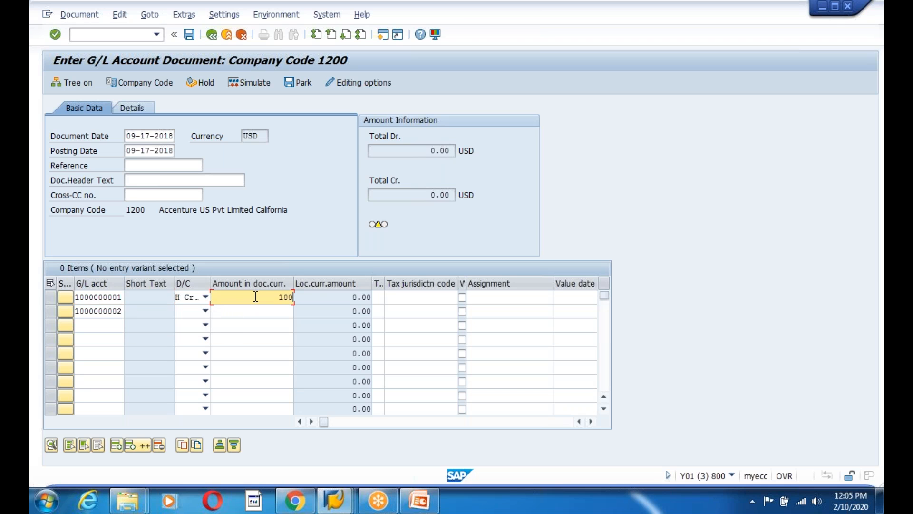
pyautogui.click(205, 311)
pyautogui.click(200, 336)
pyautogui.click(277, 310)
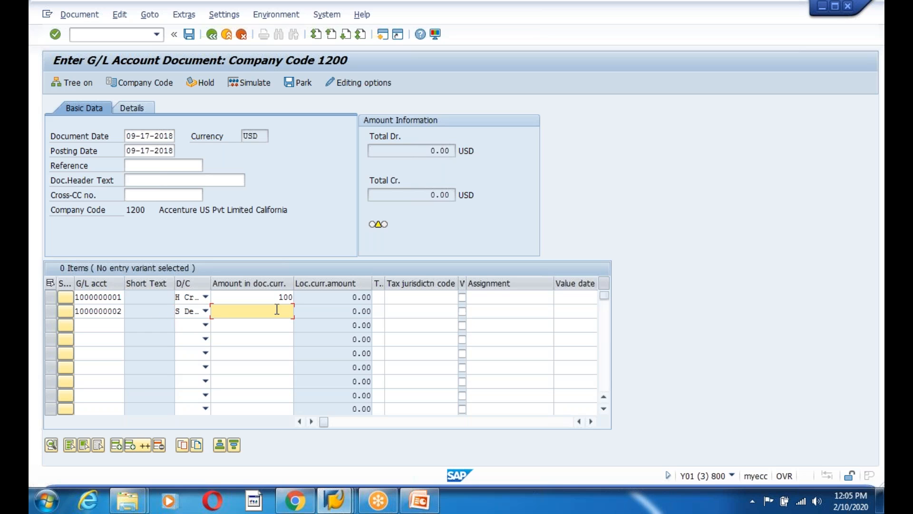
pyautogui.write('100')
pyautogui.press('Return')
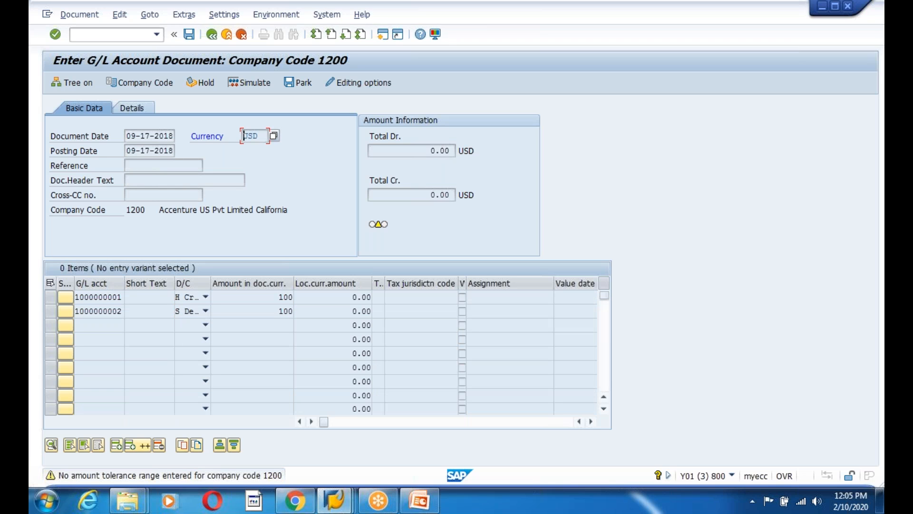
# Re-check the line items, widening the tax code column and scrolling through the item columns
pyautogui.press('Return')
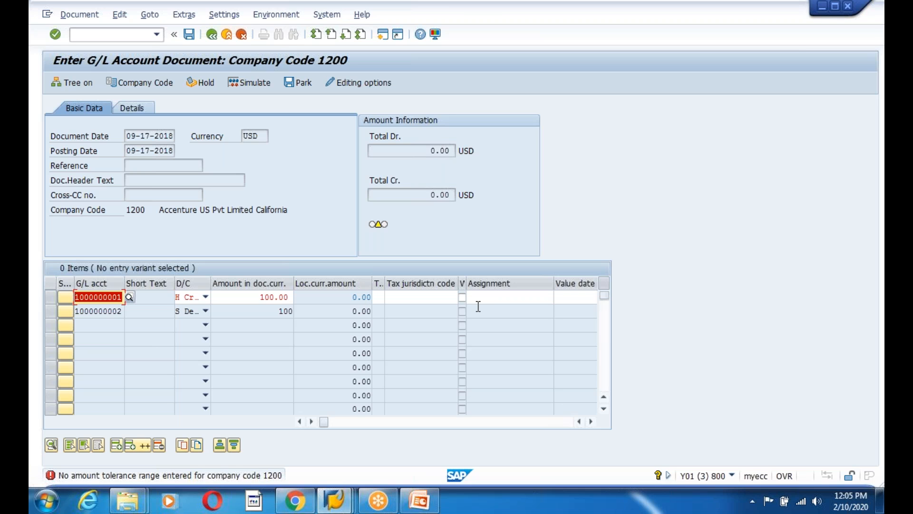
pyautogui.moveTo(384, 284); pyautogui.dragTo(418, 286)
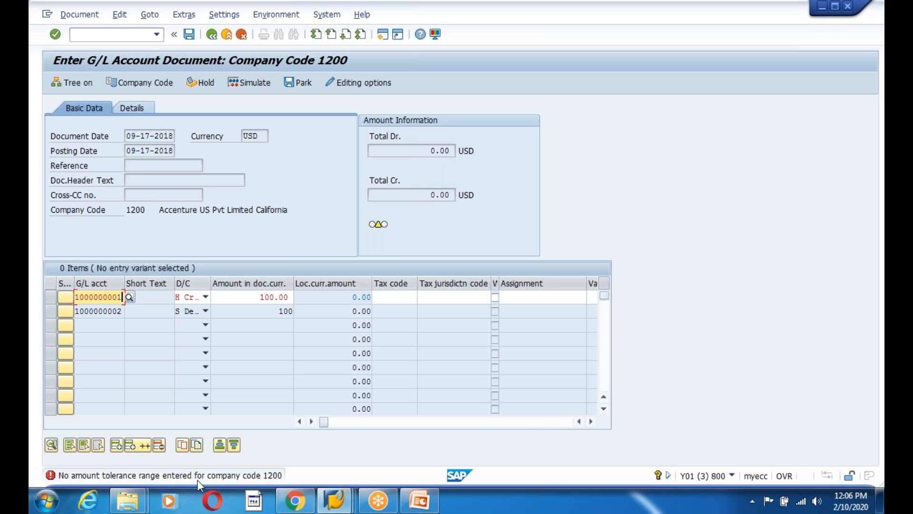
pyautogui.click(592, 421)
pyautogui.click(592, 421)
pyautogui.click(592, 421)
pyautogui.click(591, 421)
pyautogui.click(592, 421)
pyautogui.click(591, 421)
pyautogui.click(591, 421)
pyautogui.click(591, 421)
pyautogui.click(592, 421)
pyautogui.click(592, 421)
pyautogui.click(592, 421)
pyautogui.click(591, 421)
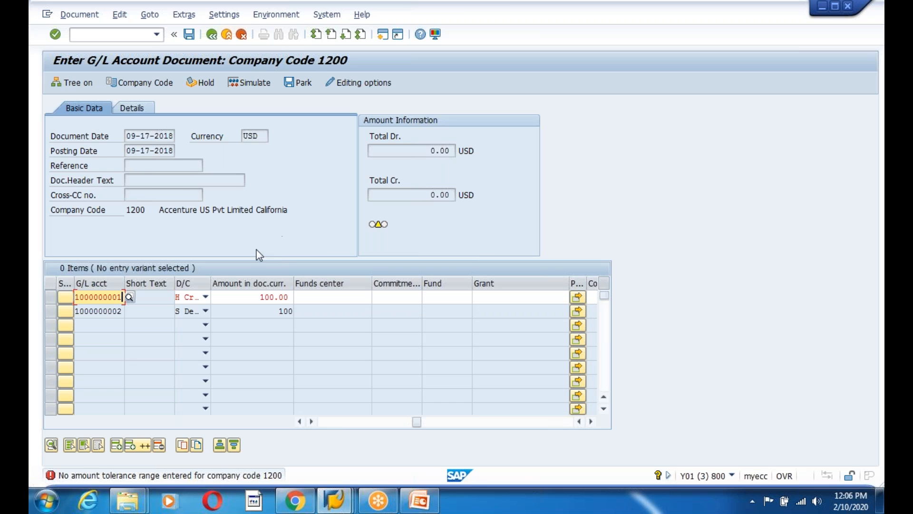
pyautogui.click(244, 190)
pyautogui.press('Return')
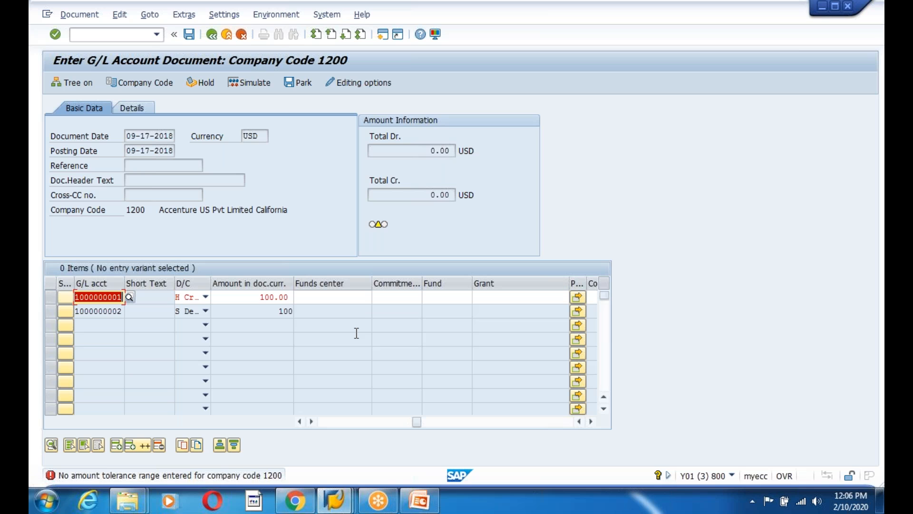
# Inspect line 1's tax code and the editing options, then simulate the document and clear the tolerance error
pyautogui.moveTo(414, 423); pyautogui.dragTo(245, 428)
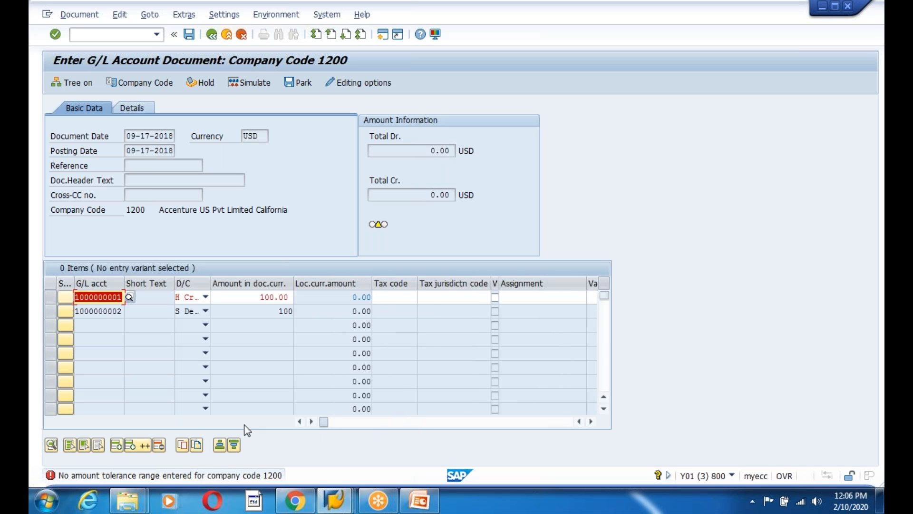
pyautogui.click(395, 300)
pyautogui.press('Tab')
pyautogui.press('Tab')
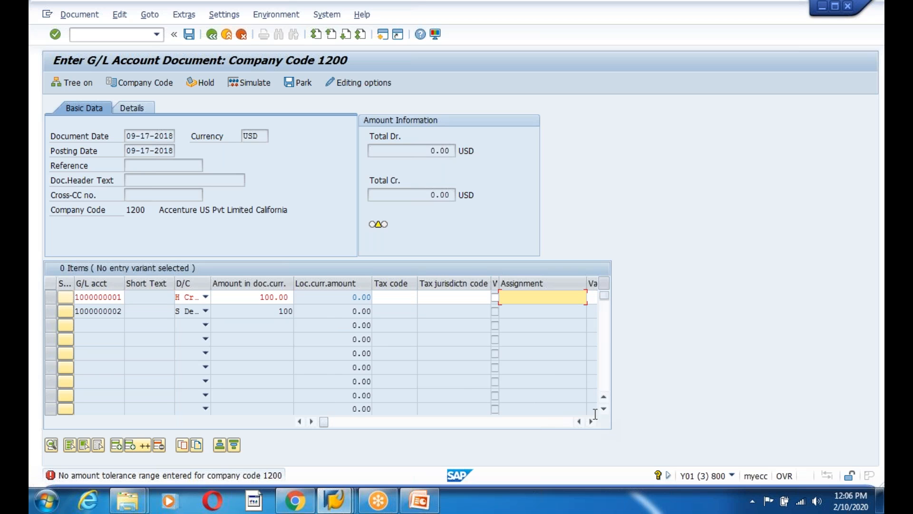
pyautogui.click(354, 83)
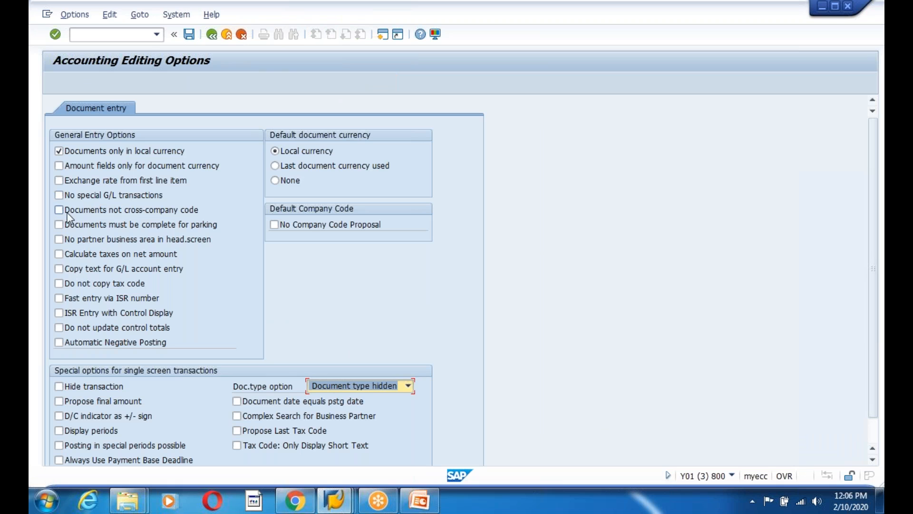
pyautogui.click(212, 35)
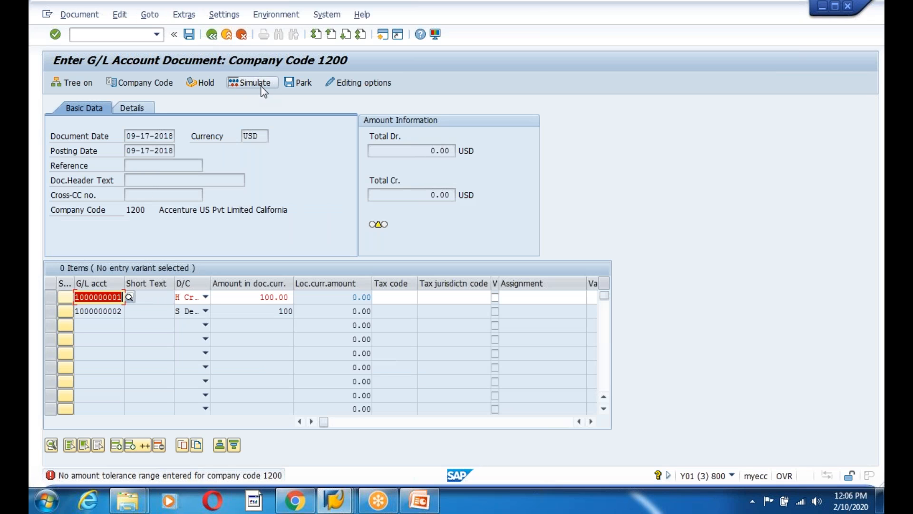
pyautogui.click(246, 83)
pyautogui.click(214, 38)
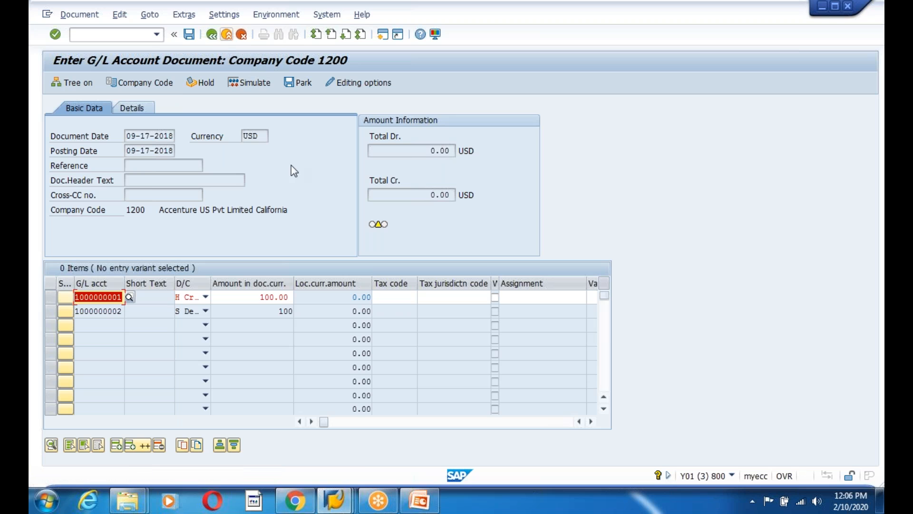
# Switch to the customizing project window and go back to SAP Easy Access
pyautogui.click(334, 499)
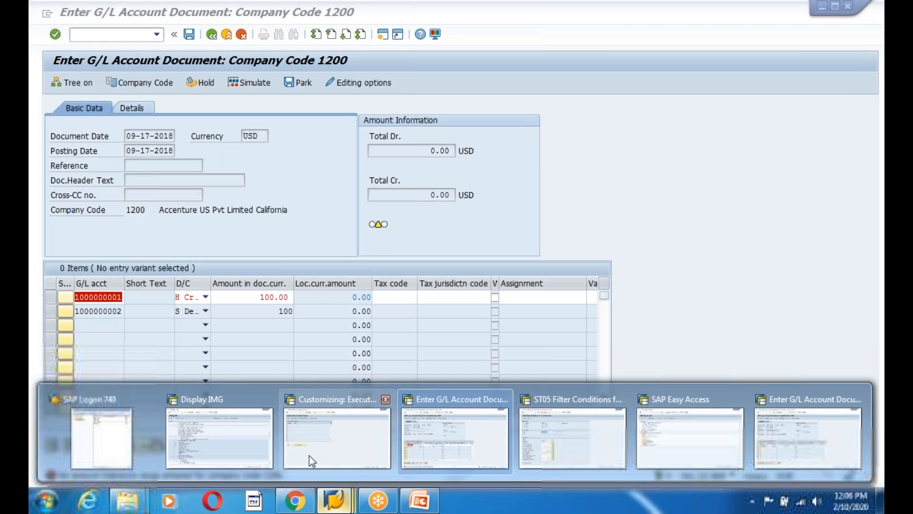
pyautogui.moveTo(332, 451)
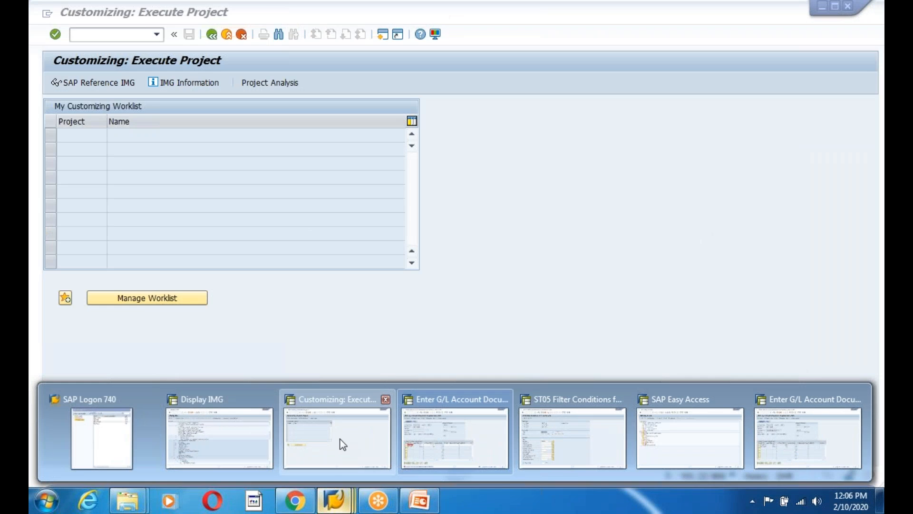
pyautogui.click(341, 442)
pyautogui.click(214, 35)
pyautogui.write('fs00')
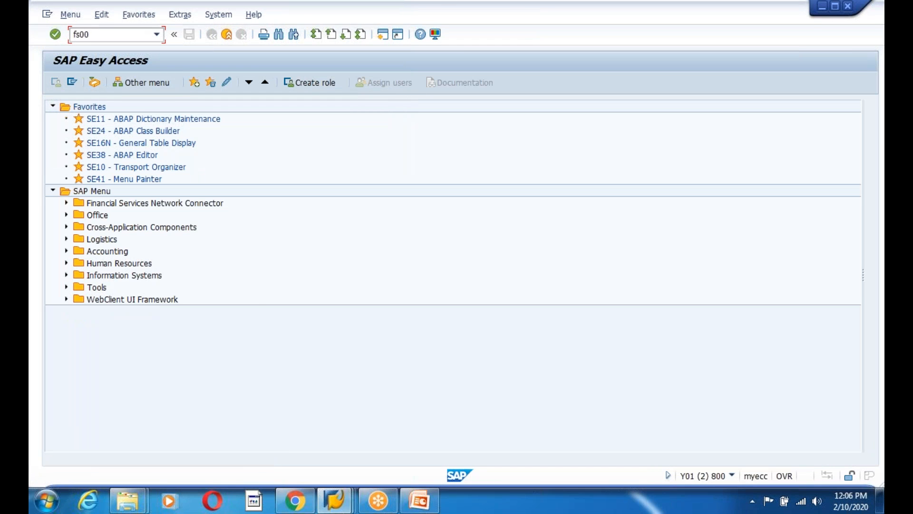
pyautogui.press('Return')
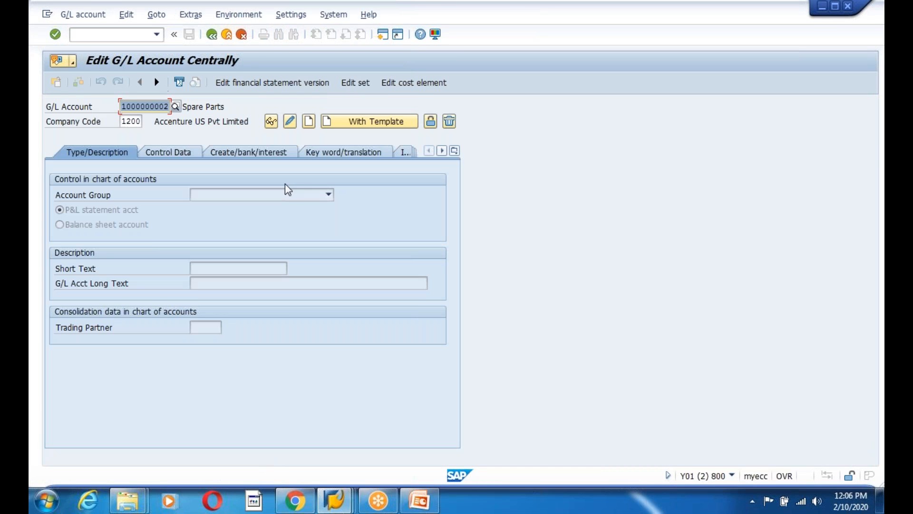
pyautogui.click(167, 106)
pyautogui.press('BackSpace')
pyautogui.write('1')
pyautogui.press('Return')
pyautogui.click(290, 121)
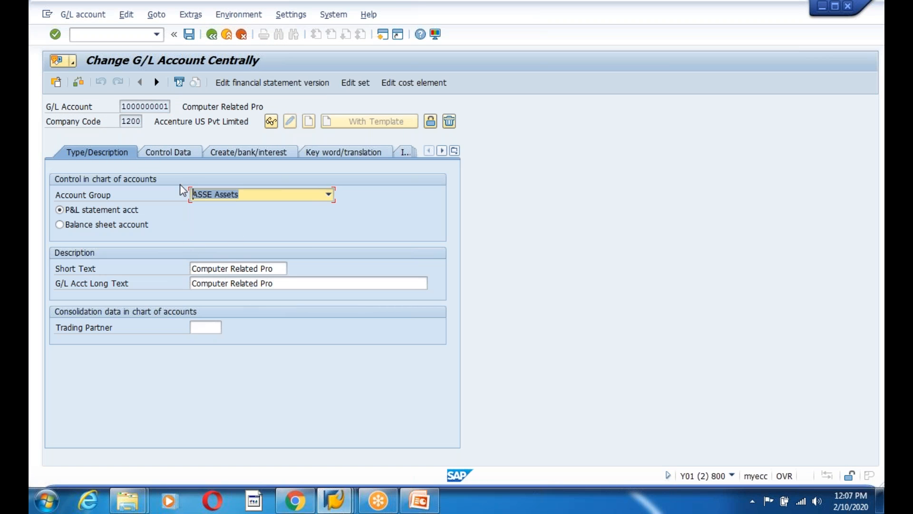
pyautogui.click(170, 153)
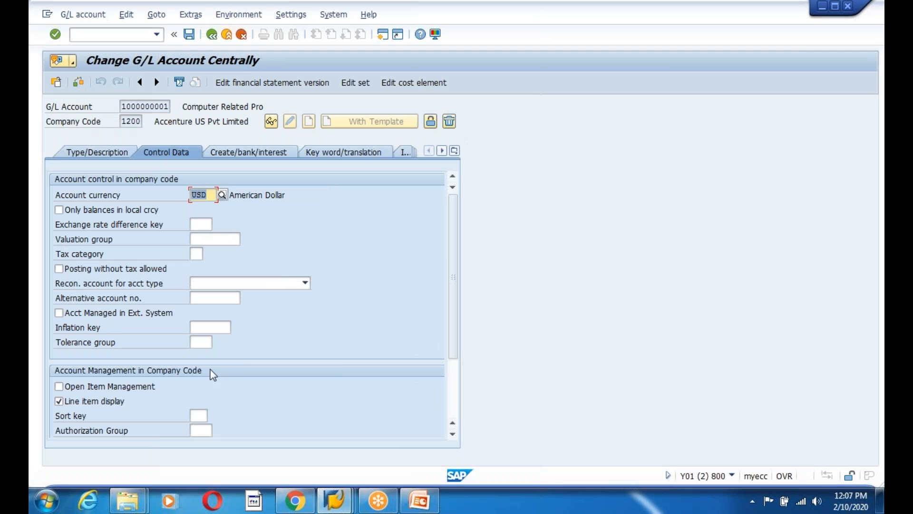
# Look up tolerance groups for the account, finding none and cancelling the maintain-entries prompts
pyautogui.click(203, 341)
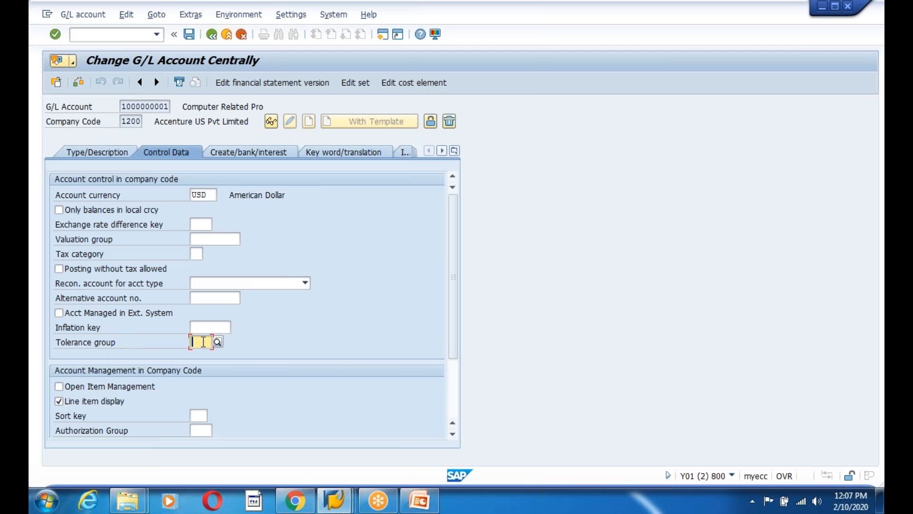
pyautogui.click(217, 342)
pyautogui.click(229, 248)
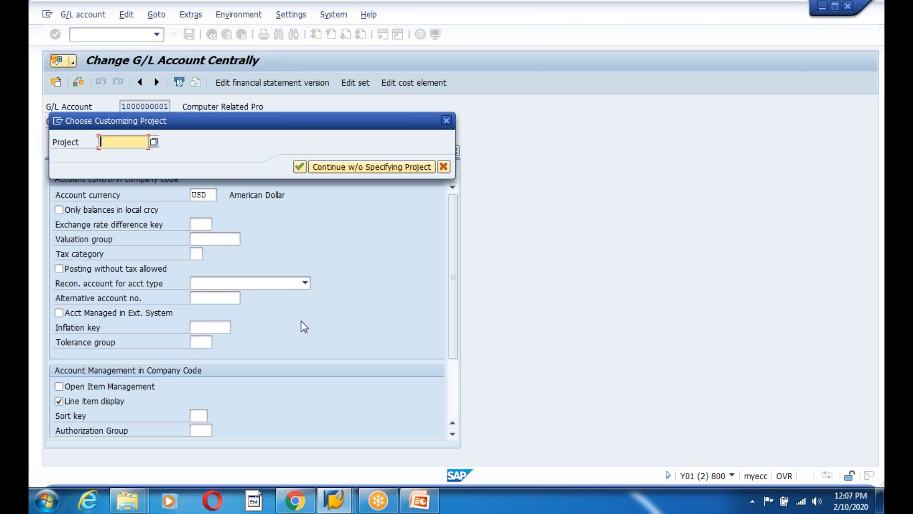
pyautogui.click(443, 167)
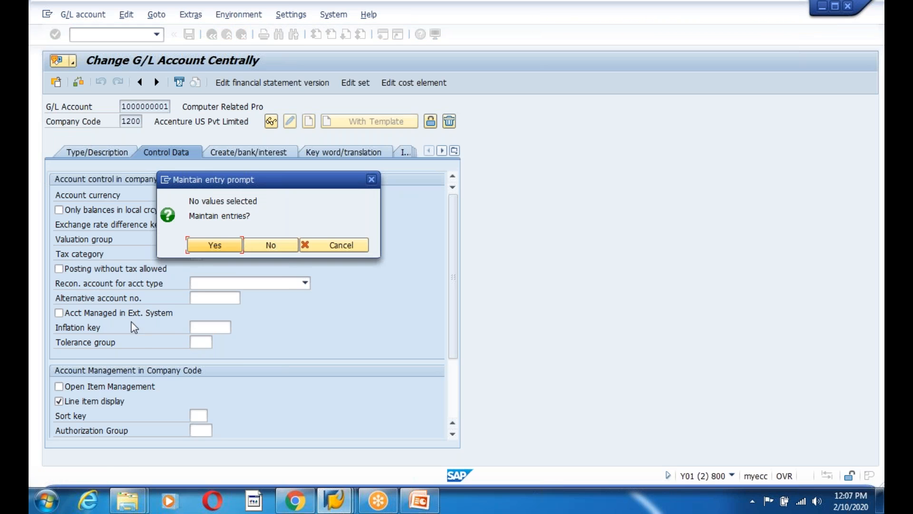
pyautogui.click(343, 250)
pyautogui.scroll(-2, 333, 337)
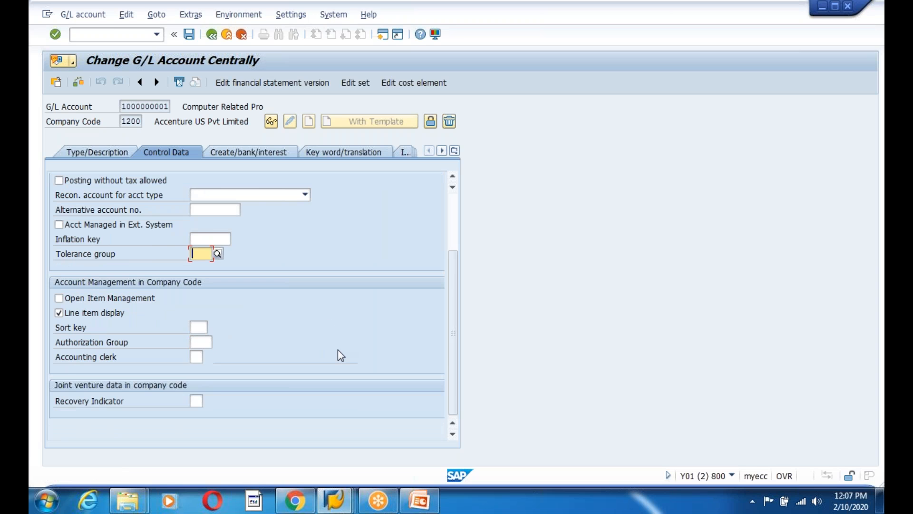
pyautogui.scroll(2, 338, 350)
# Copy the tolerance error text from the FB50 window and switch to the browser
pyautogui.click(336, 499)
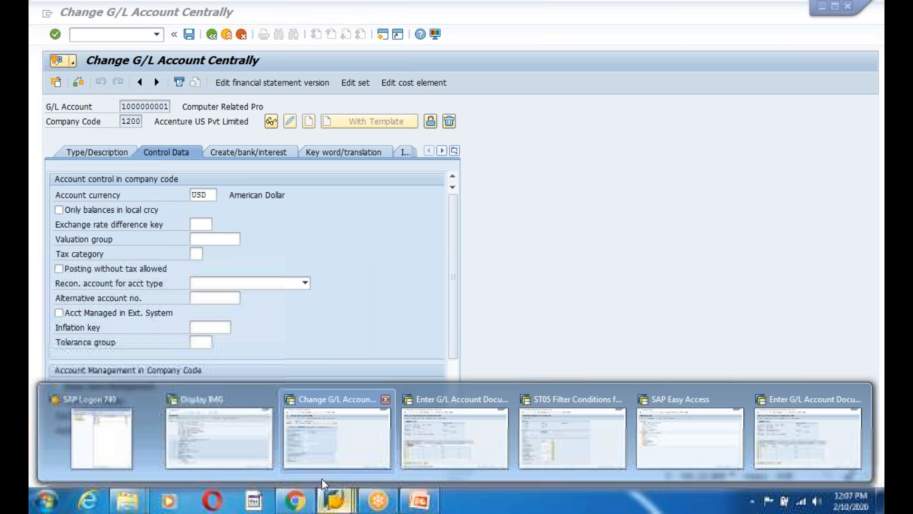
pyautogui.click(413, 446)
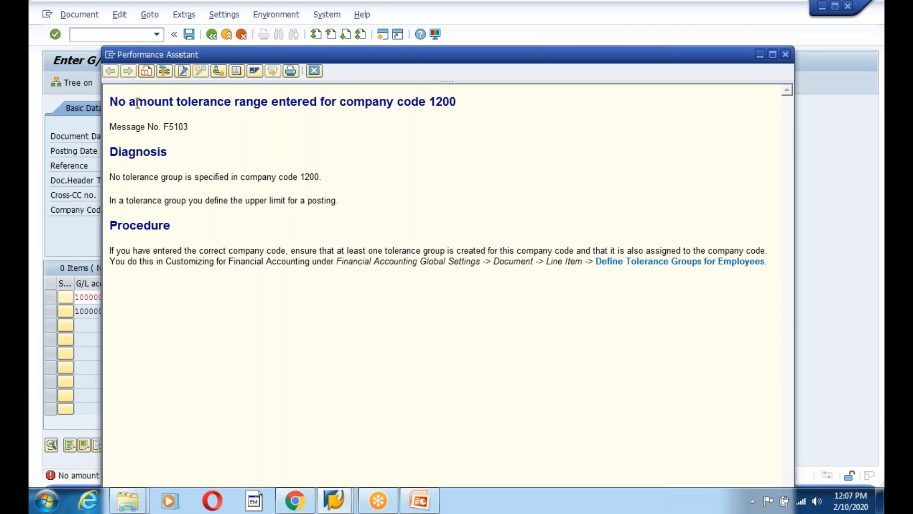
pyautogui.moveTo(111, 102); pyautogui.dragTo(532, 105)
pyautogui.hotkey('ctrl', 'c')
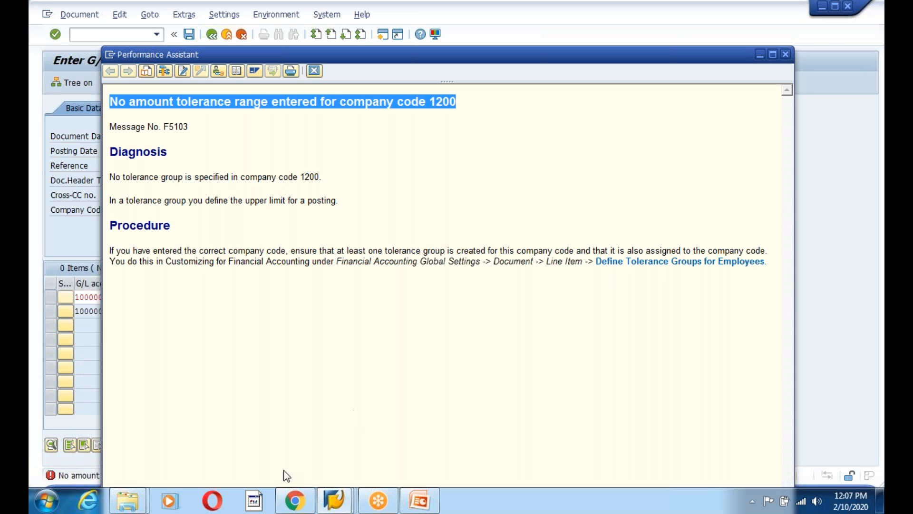
pyautogui.click(292, 504)
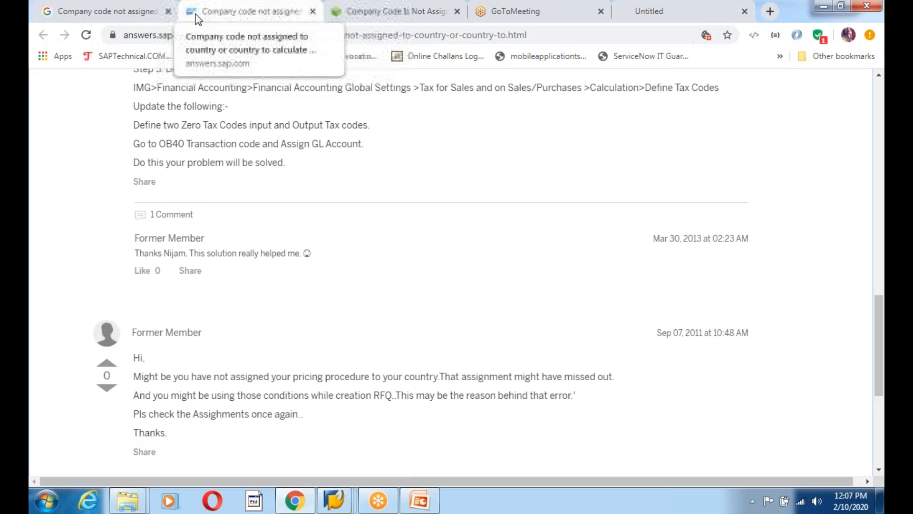
# Google the tolerance error text plus 'fb50 sap' after closing the old tabs
pyautogui.click(168, 11)
pyautogui.click(168, 11)
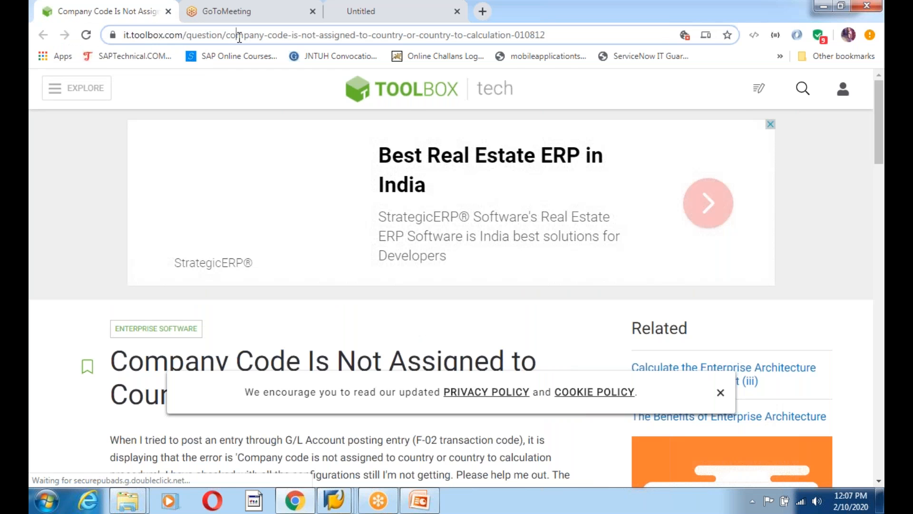
pyautogui.click(234, 35)
pyautogui.write('google.com')
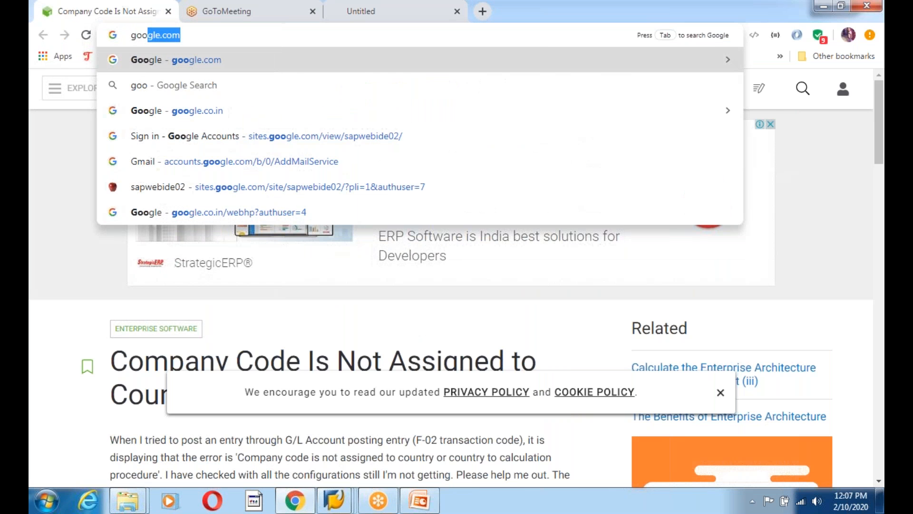
pyautogui.press('Return')
pyautogui.hotkey('ctrl', 'v')
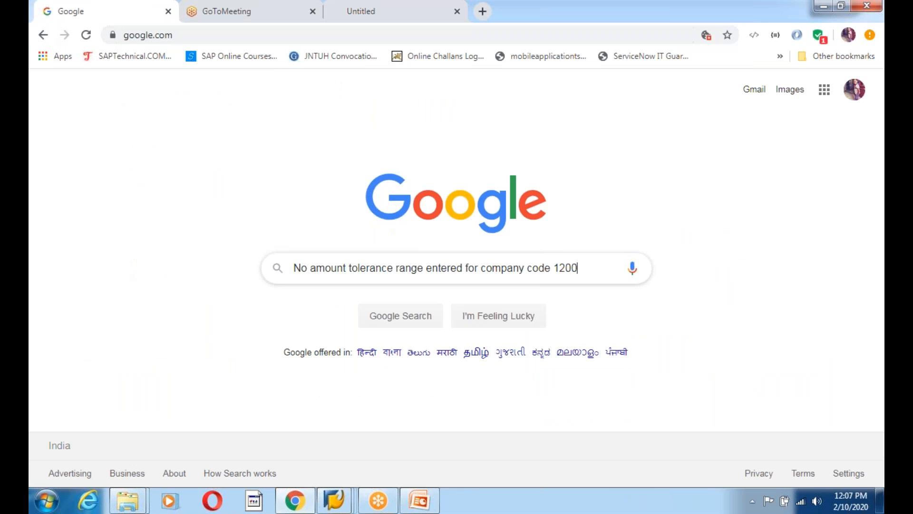
pyautogui.write('fb50 sap')
pyautogui.press('Return')
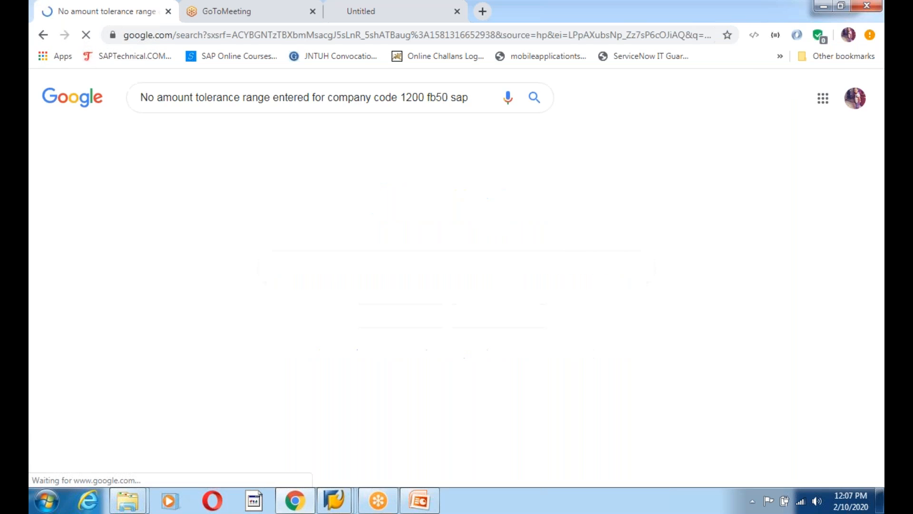
# Open two search results in new tabs and read the SAP answer's OBA3 advice
pyautogui.rightClick(373, 214)
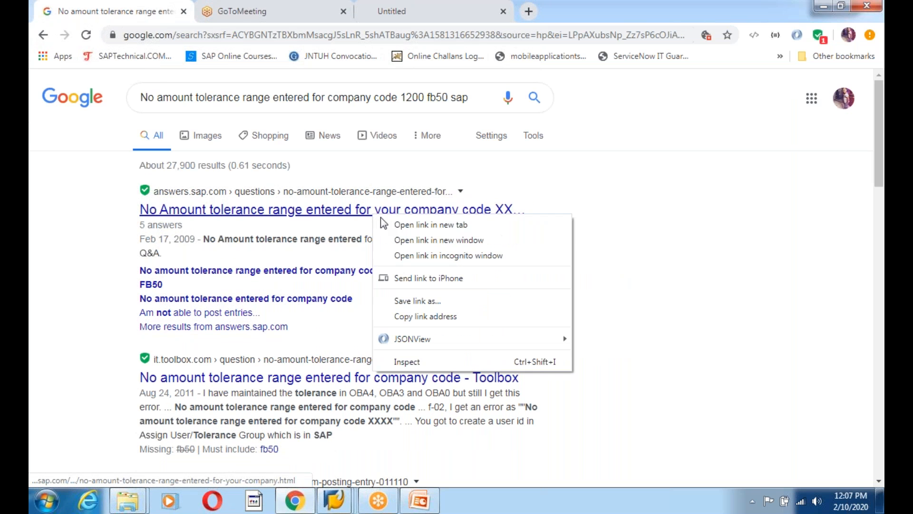
pyautogui.click(433, 230)
pyautogui.rightClick(350, 376)
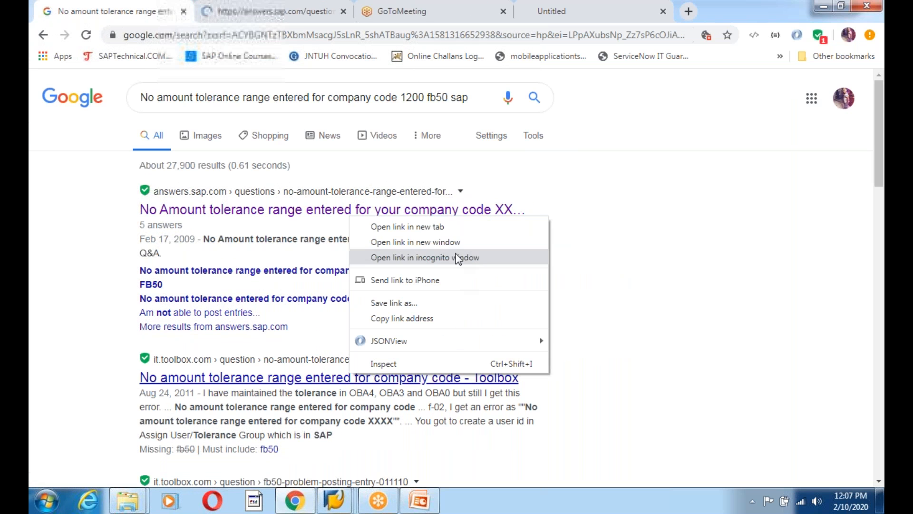
pyautogui.click(450, 230)
pyautogui.click(224, 12)
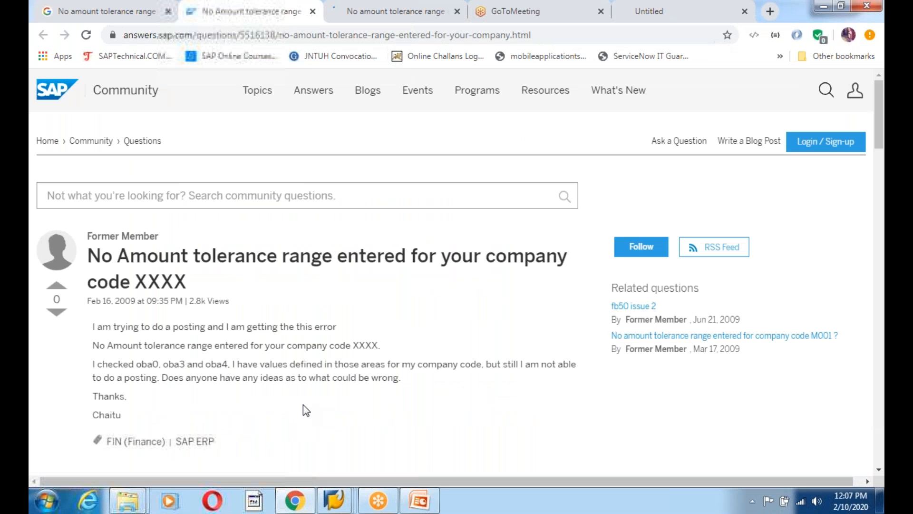
pyautogui.scroll(-2, 304, 405)
pyautogui.scroll(-5, 303, 404)
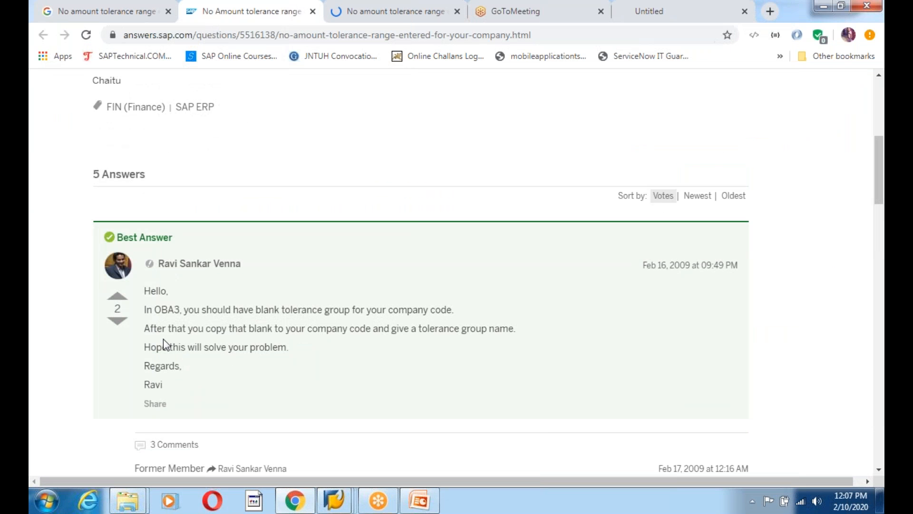
pyautogui.moveTo(161, 310); pyautogui.dragTo(455, 310)
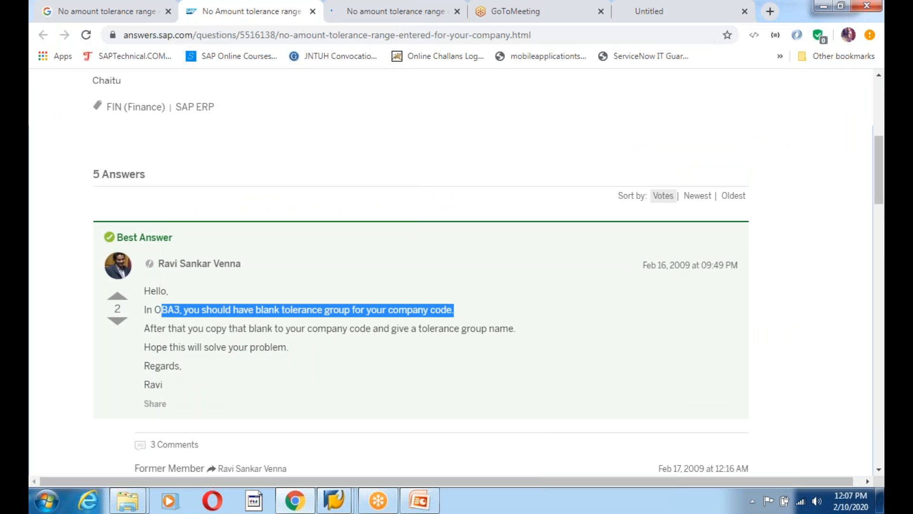
# Switch back to the SAP Easy Access window
pyautogui.click(408, 395)
pyautogui.moveTo(334, 501)
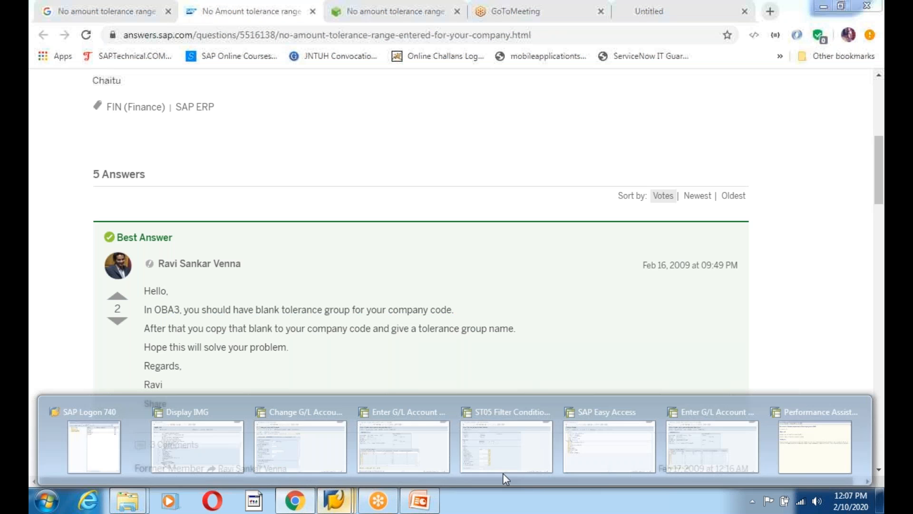
pyautogui.click(610, 460)
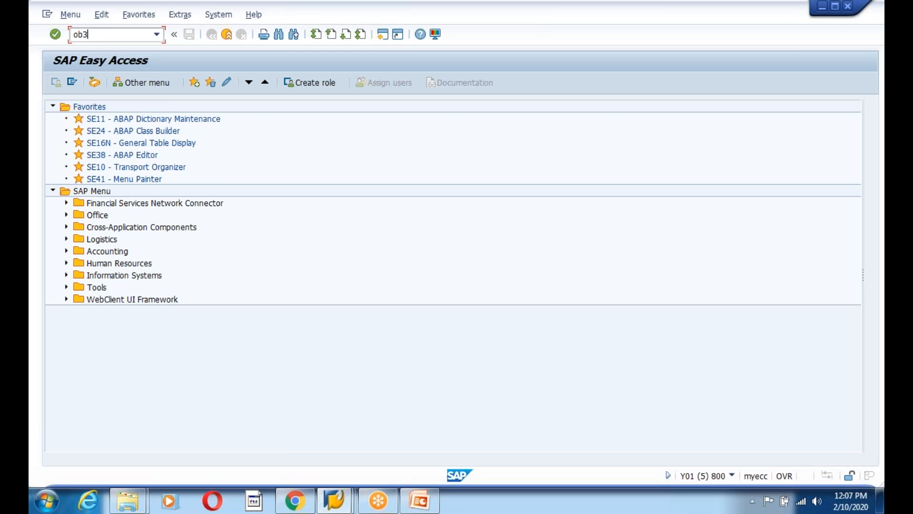
# Run transaction OBA3 to open the customer/vendor tolerances table
pyautogui.press('Return')
pyautogui.hotkey('alt', 'Tab')
pyautogui.hotkey('alt', 'Tab')
pyautogui.click(112, 35)
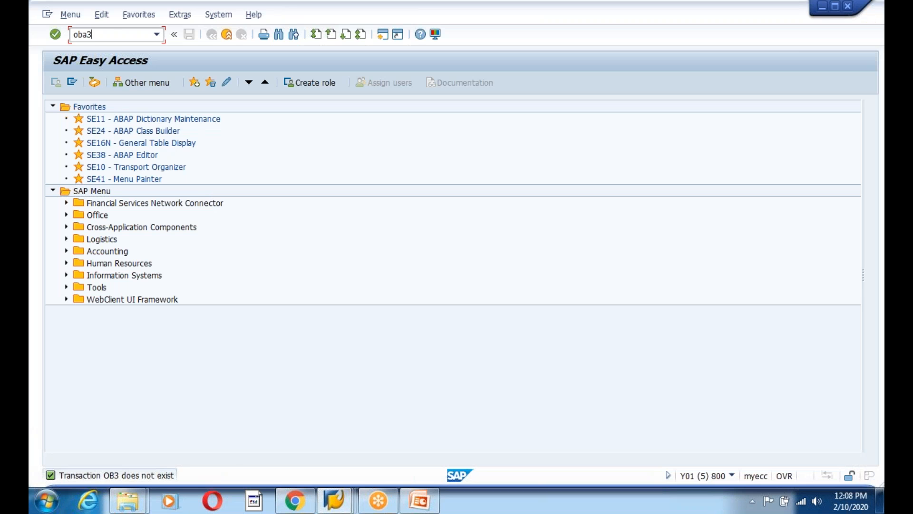
pyautogui.write('oba3')
pyautogui.press('Return')
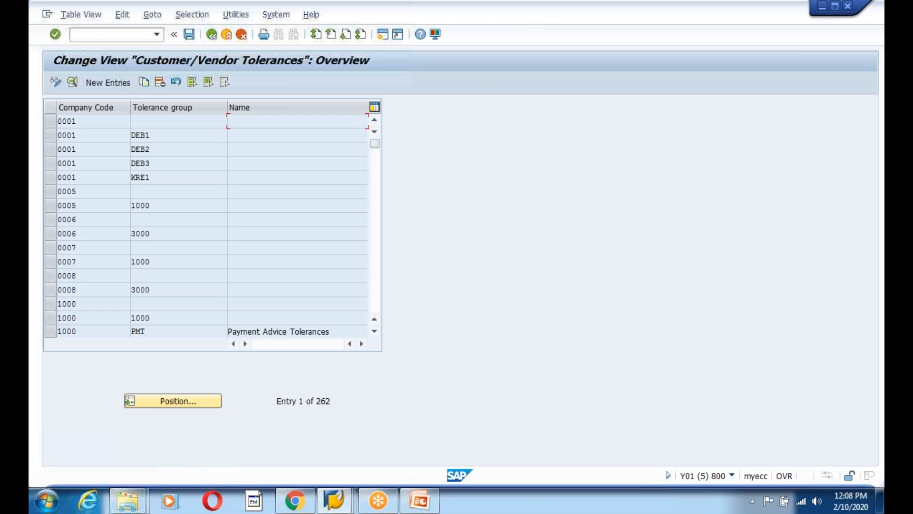
# Inspect the existing 0001, 1000 and 2000 tolerance entries, then start a new entry
pyautogui.click(82, 126)
pyautogui.scroll(-4, 94, 232)
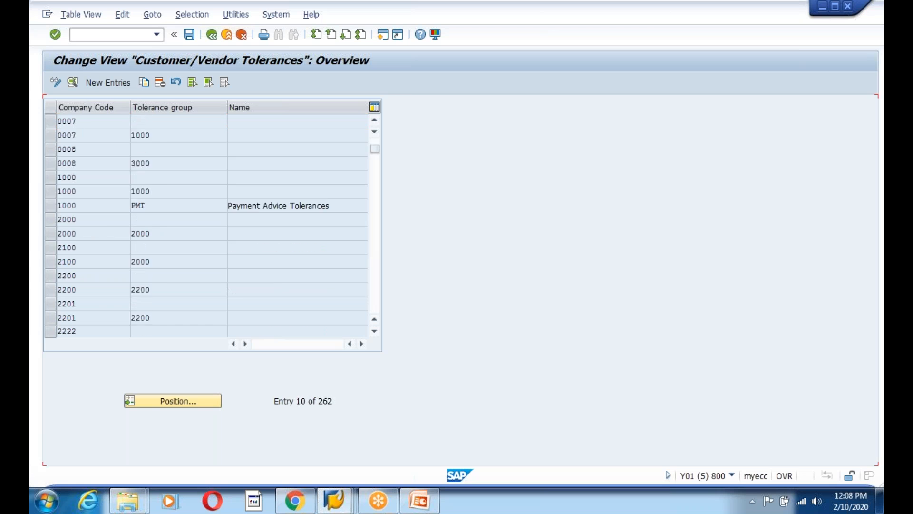
pyautogui.scroll(2, 94, 232)
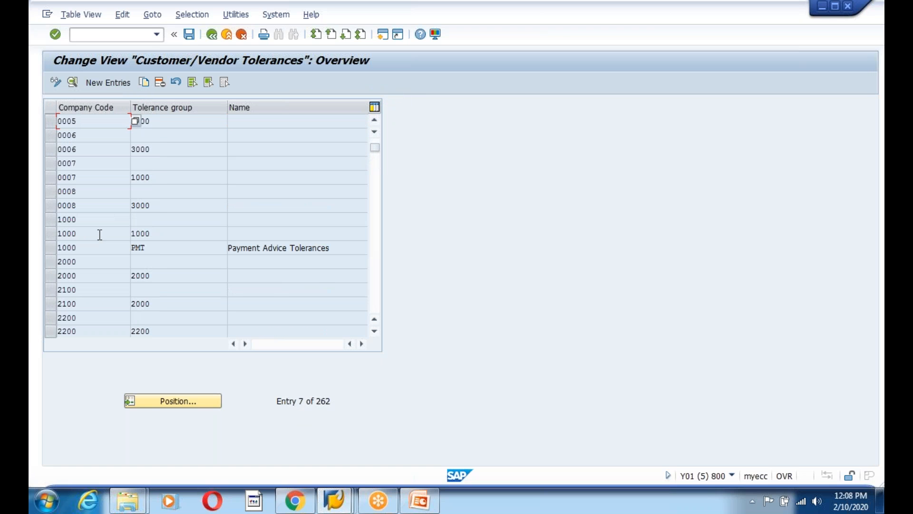
pyautogui.click(76, 264)
pyautogui.click(86, 247)
pyautogui.click(83, 275)
pyautogui.click(106, 83)
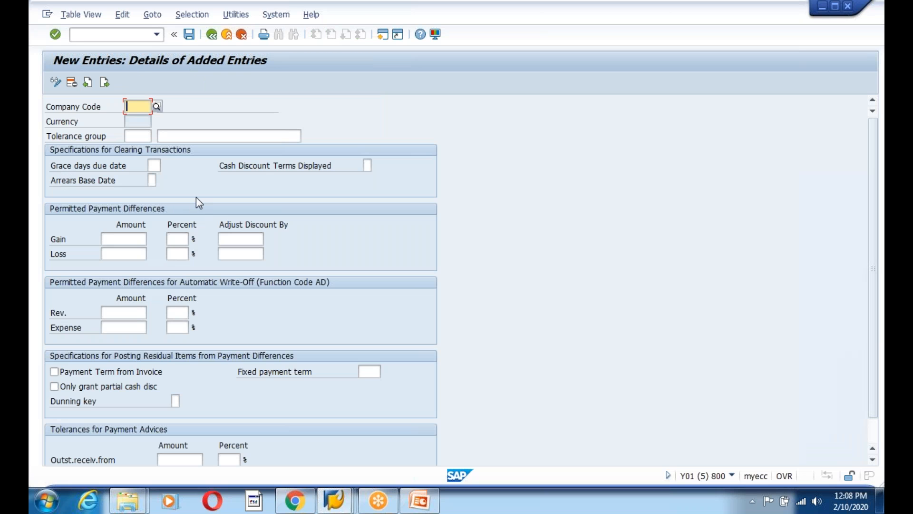
# Enter company code 1200 and tolerance group 1200 with gain/loss limits of 100 and 5%
pyautogui.write('1200')
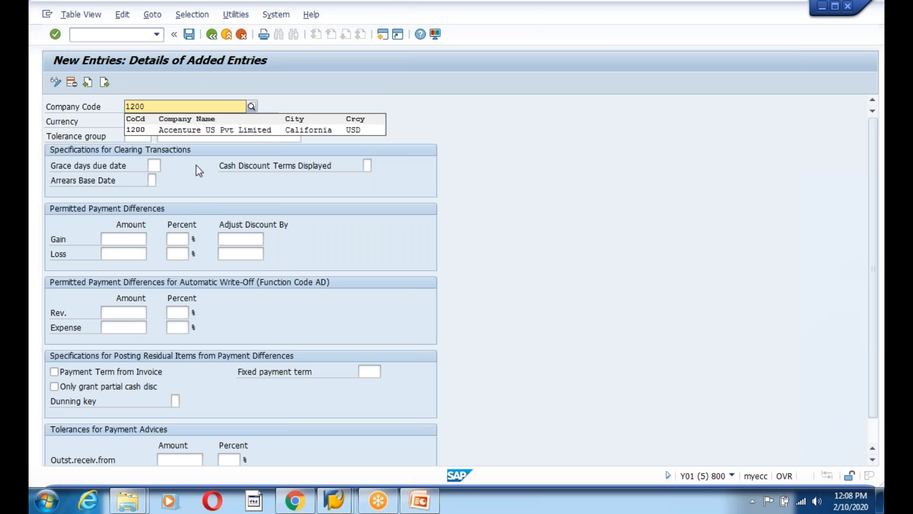
pyautogui.click(182, 130)
pyautogui.click(135, 135)
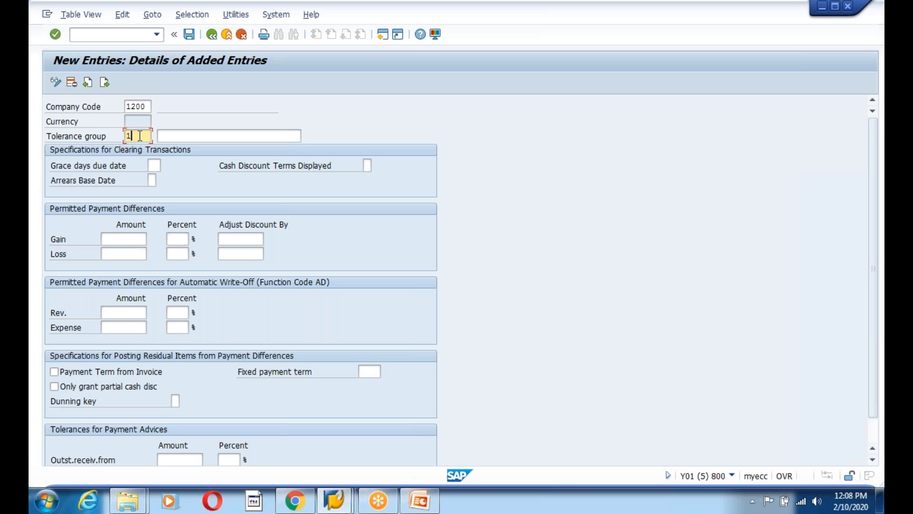
pyautogui.click(220, 137)
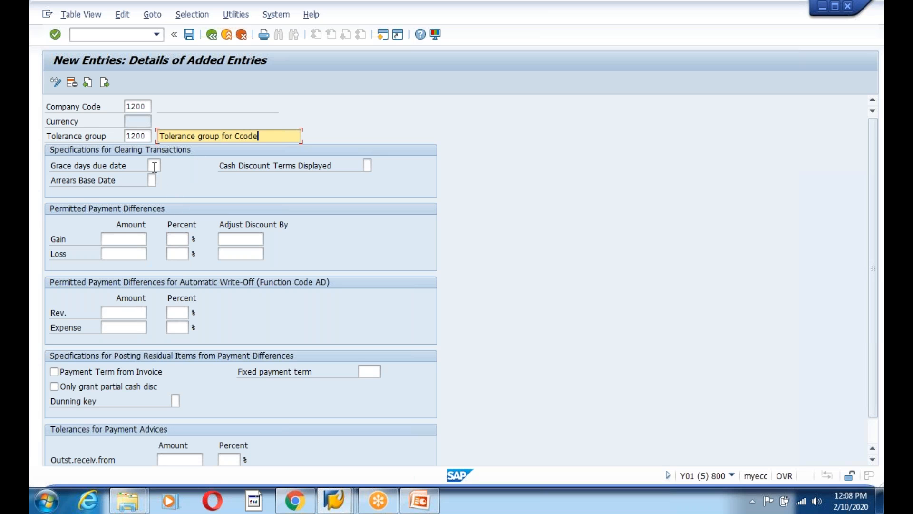
pyautogui.click(129, 238)
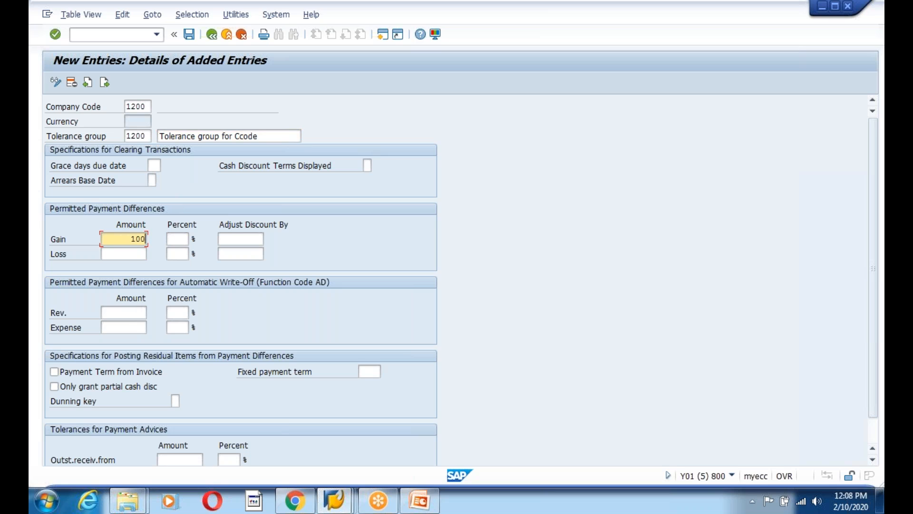
pyautogui.click(177, 241)
pyautogui.write('5')
pyautogui.click(131, 254)
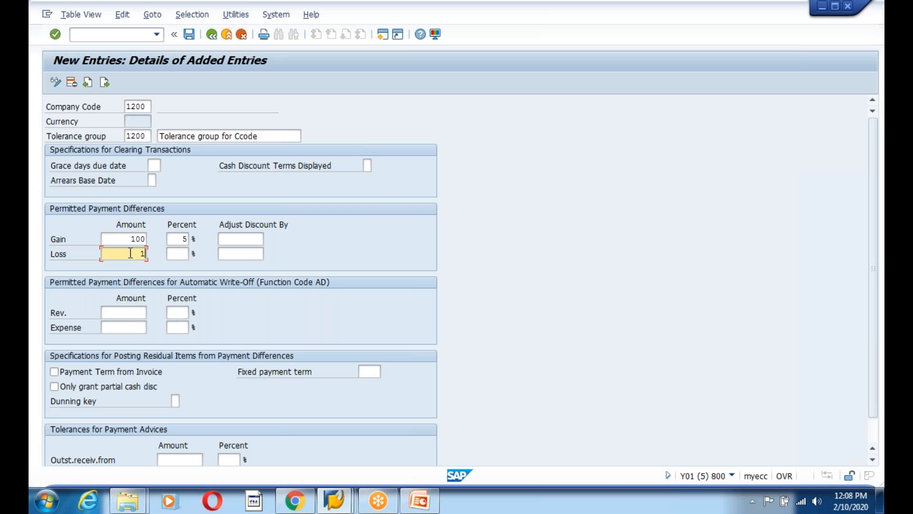
pyautogui.write('100')
pyautogui.click(185, 250)
pyautogui.write('5')
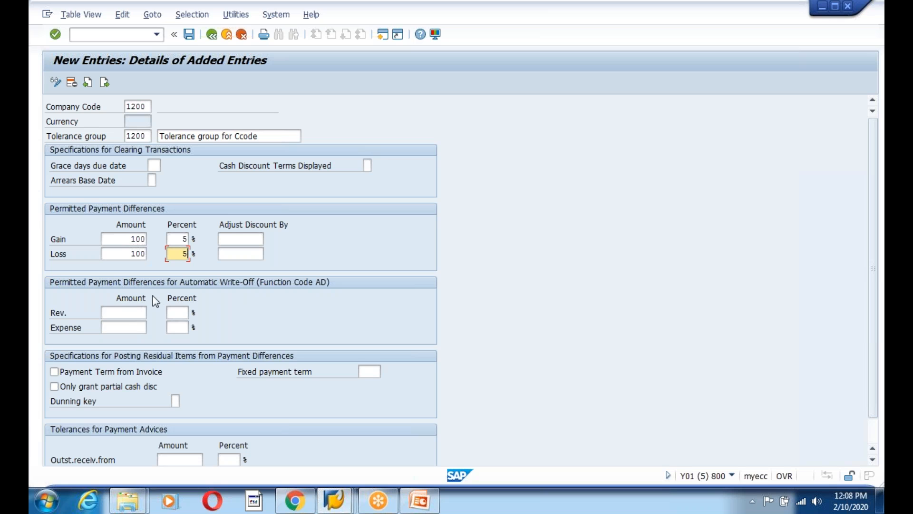
# Set write-off revenue and expense to 100 and 5%, then save under the customizing request
pyautogui.click(132, 314)
pyautogui.write('100')
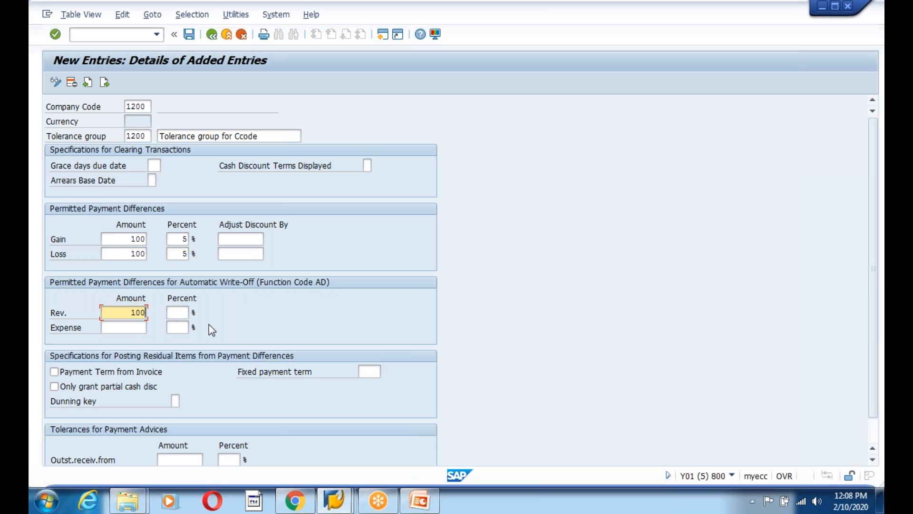
pyautogui.click(142, 327)
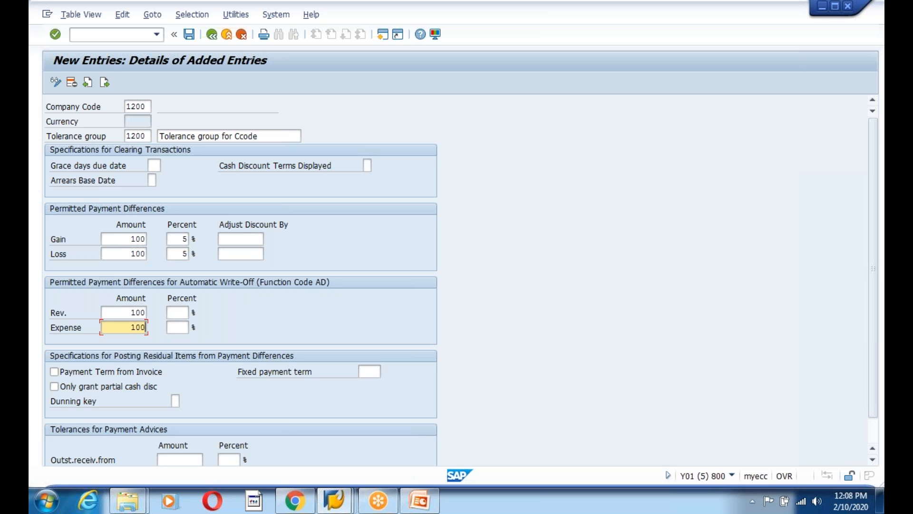
pyautogui.click(174, 310)
pyautogui.write('5')
pyautogui.click(181, 329)
pyautogui.write('5')
pyautogui.scroll(-2, 331, 420)
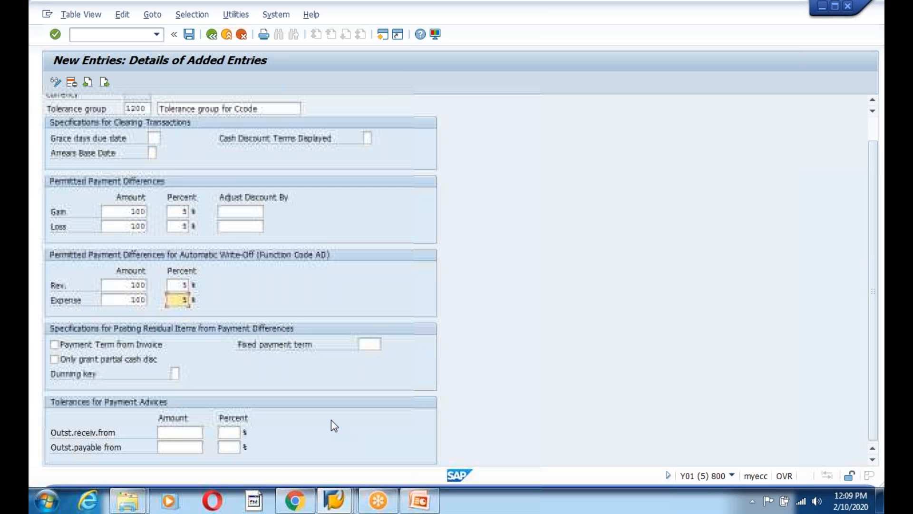
pyautogui.press('Return')
pyautogui.click(189, 38)
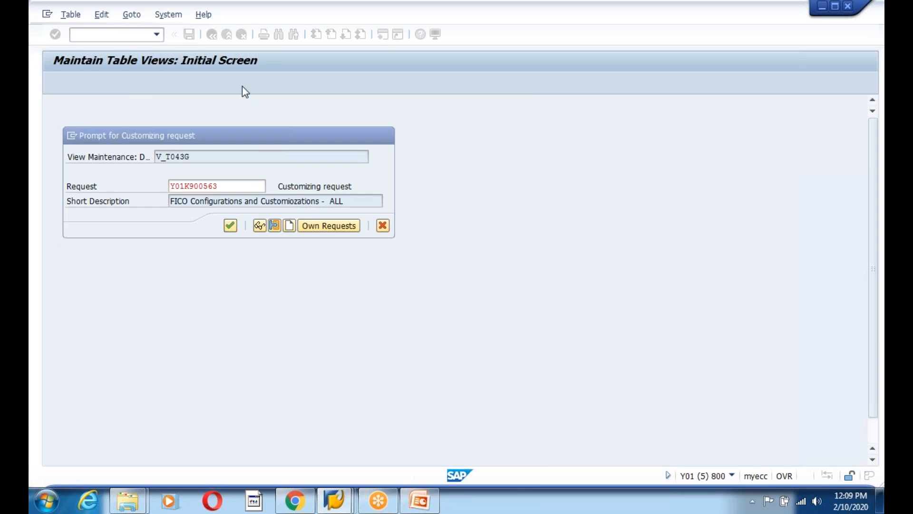
pyautogui.press('Return')
# Return to SAP Easy Access and recheck the G/L document in the FB50 window
pyautogui.click(212, 34)
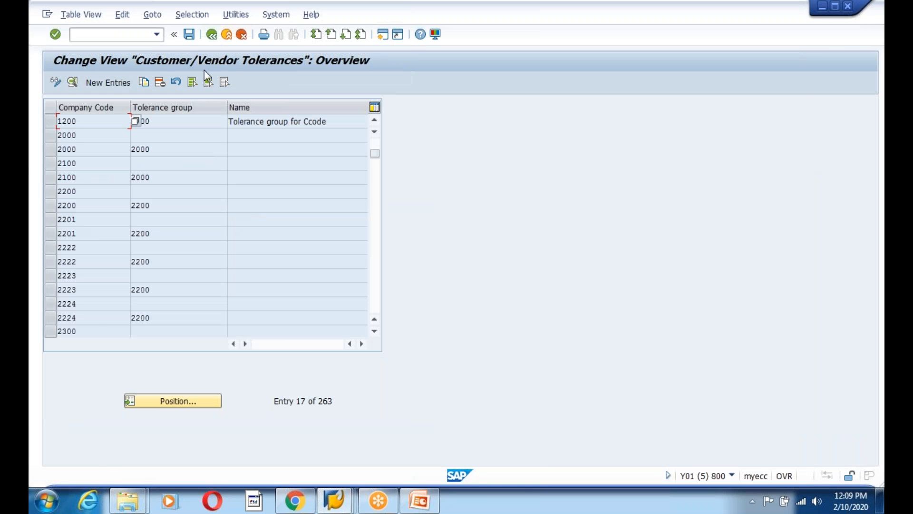
pyautogui.click(212, 36)
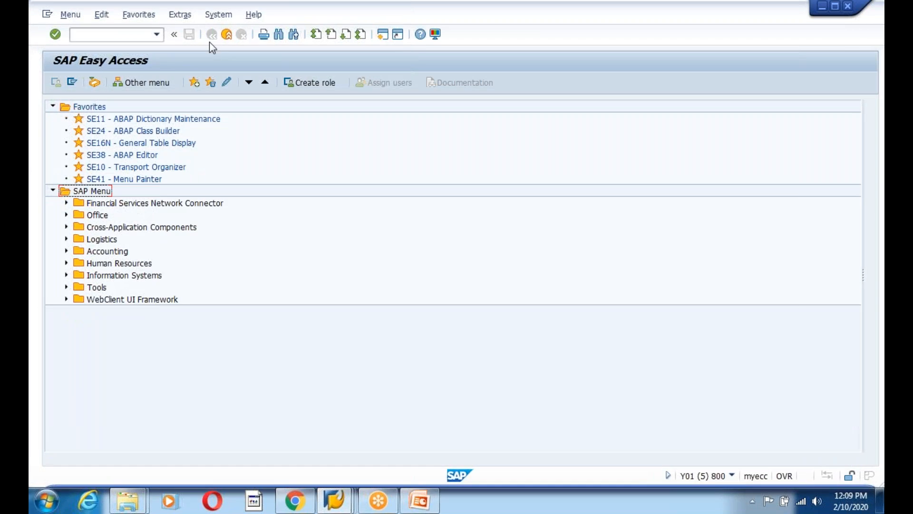
pyautogui.hotkey('alt', 'Tab')
pyautogui.moveTo(335, 500)
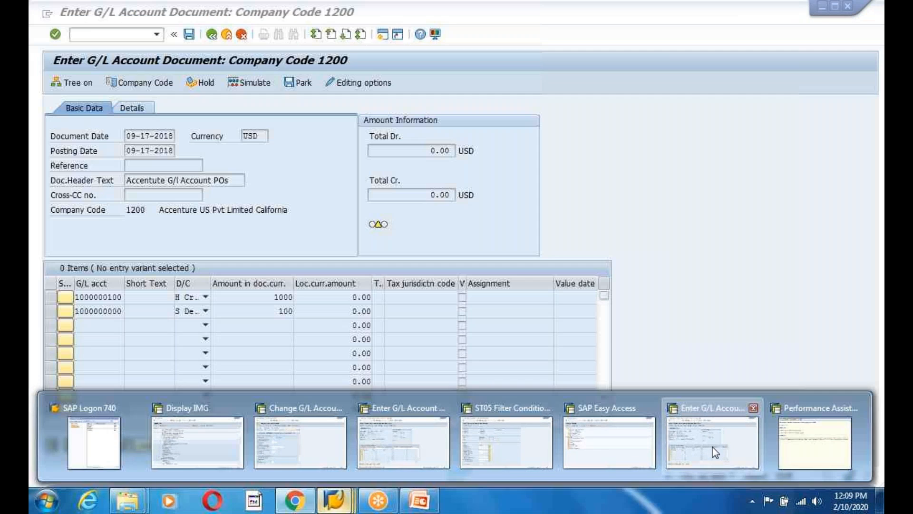
pyautogui.click(712, 447)
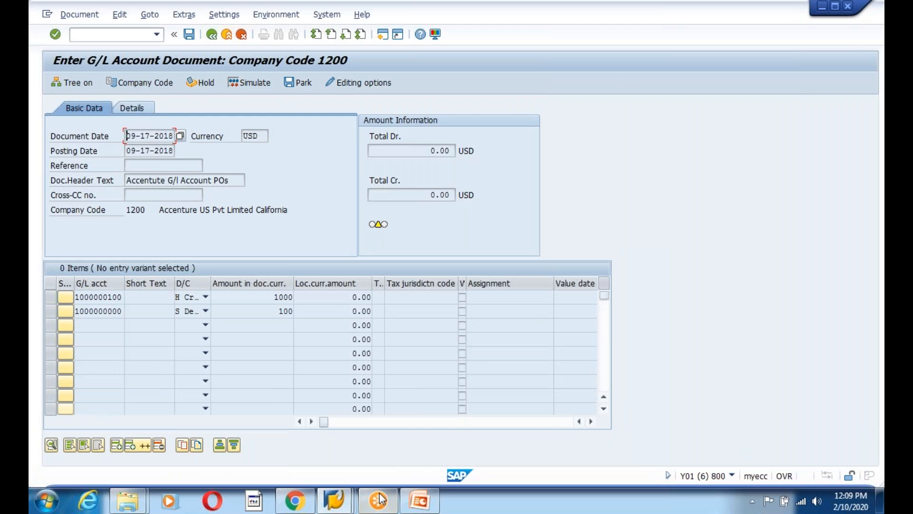
pyautogui.press('Return')
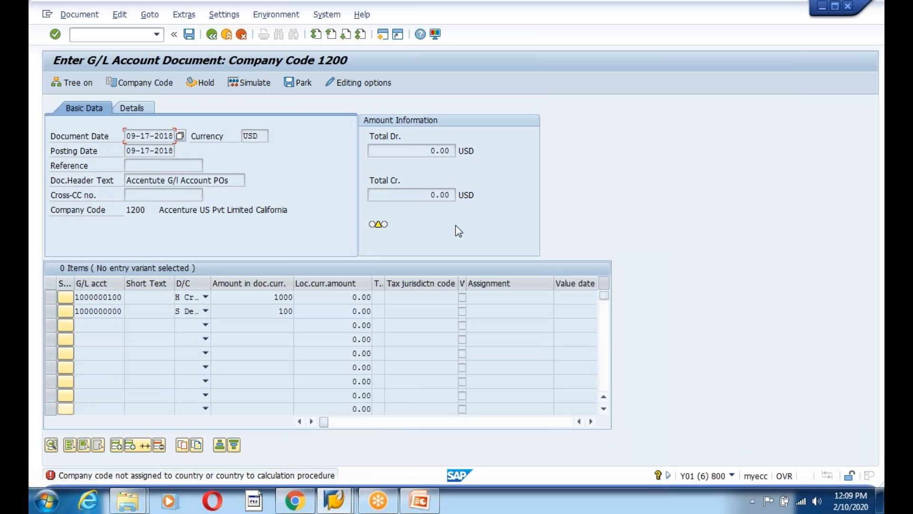
# Cancel the unfinished G/L document, confirming that the entered data is discarded
pyautogui.click(241, 35)
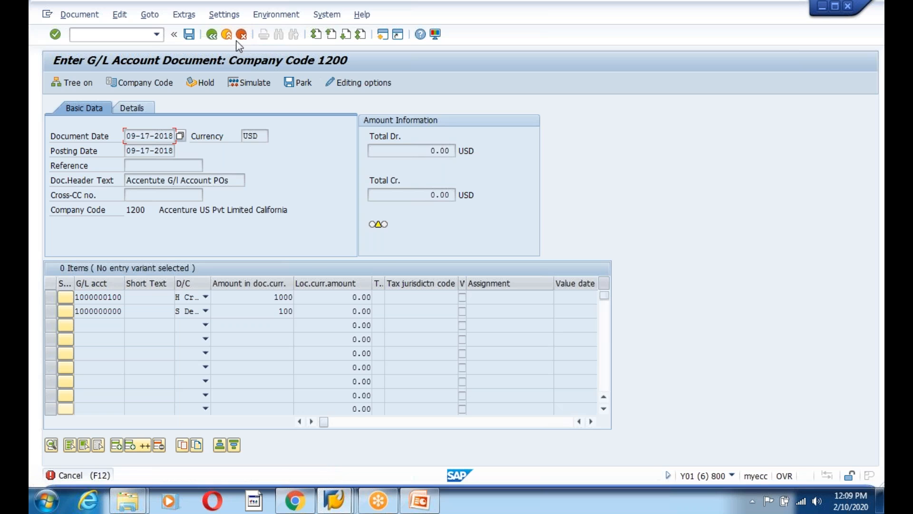
pyautogui.press('Return')
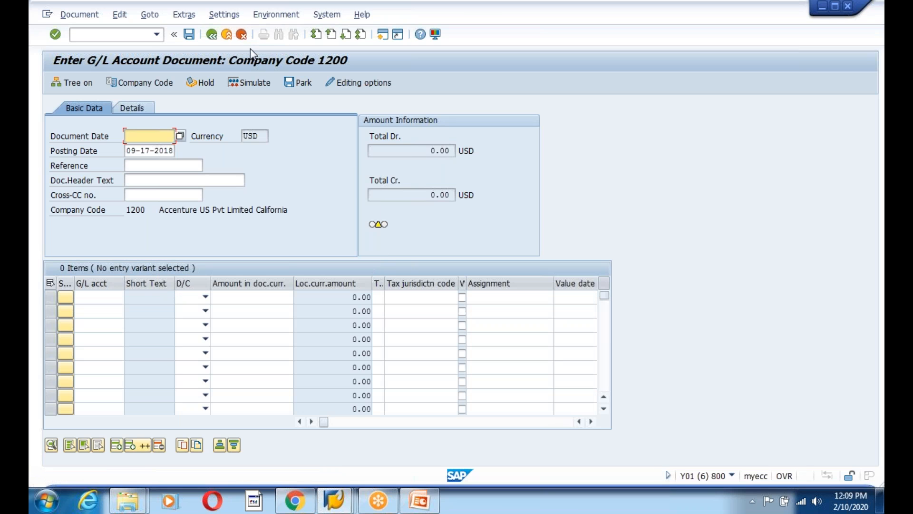
pyautogui.click(242, 35)
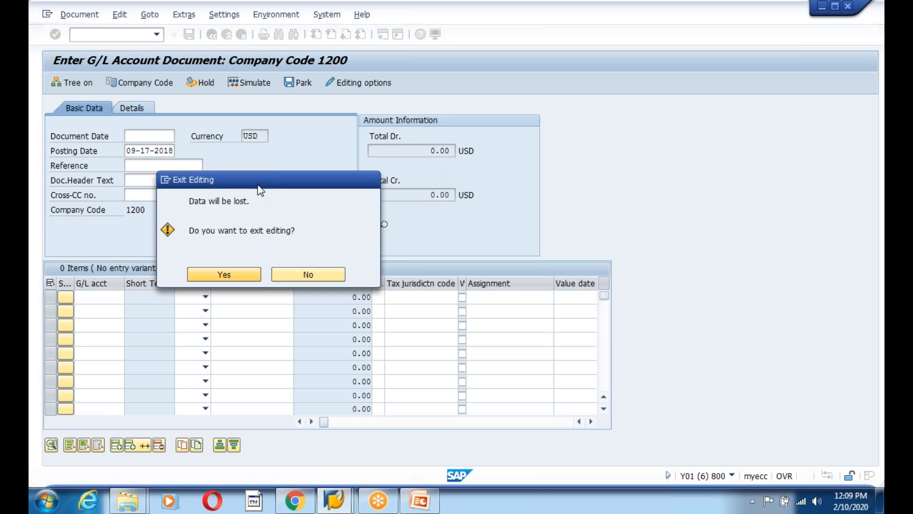
pyautogui.click(222, 276)
pyautogui.moveTo(335, 501)
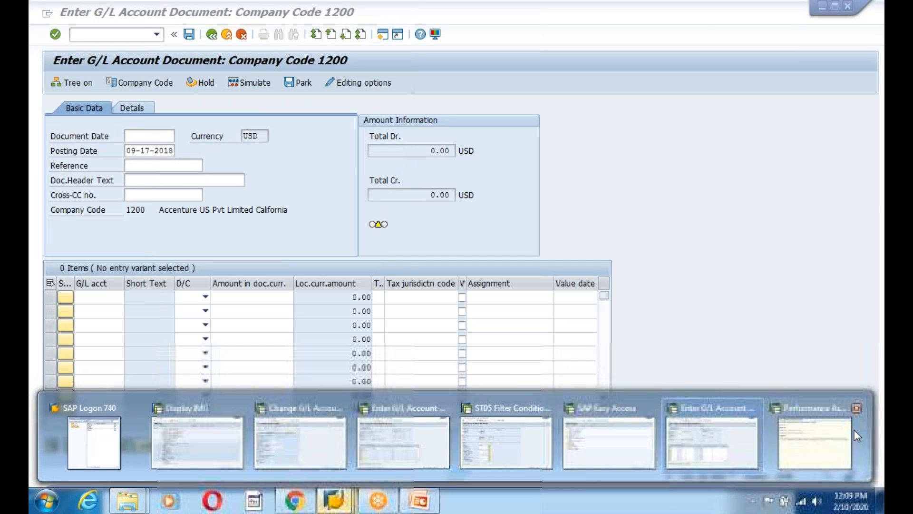
pyautogui.click(859, 409)
pyautogui.click(808, 412)
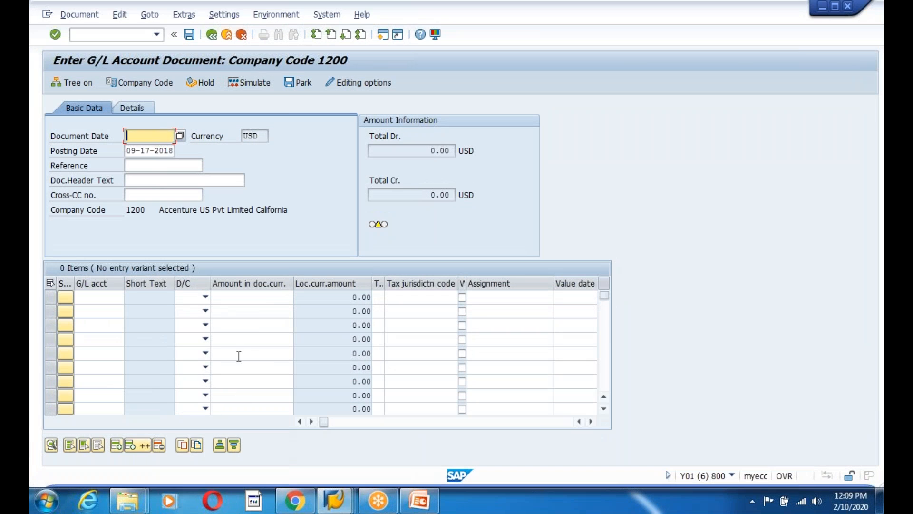
pyautogui.click(239, 37)
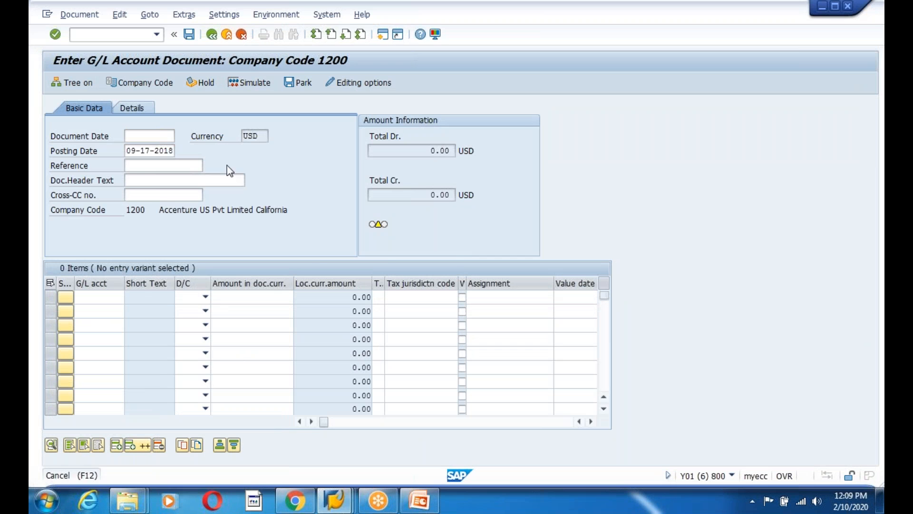
pyautogui.click(222, 276)
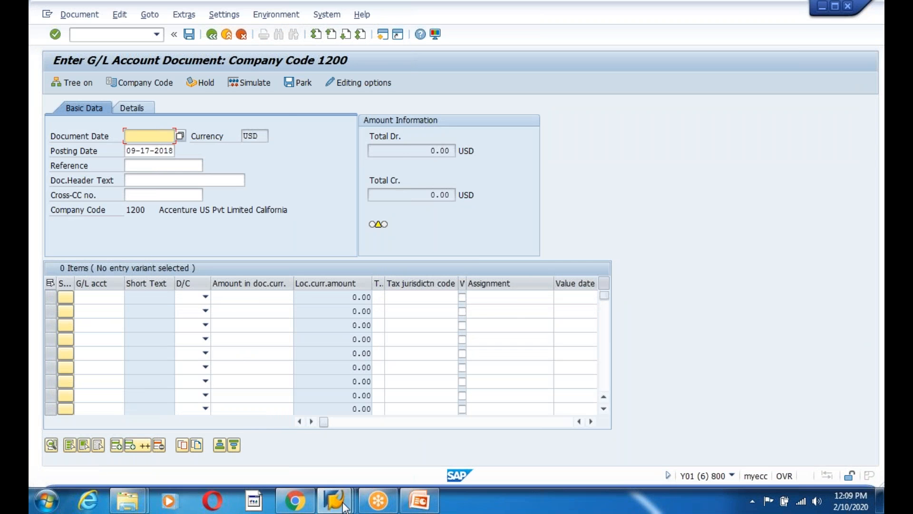
# Close the extra SAP sessions and back out of Display IMG to SAP Easy Access
pyautogui.moveTo(335, 501)
pyautogui.click(857, 400)
pyautogui.click(859, 389)
pyautogui.click(761, 386)
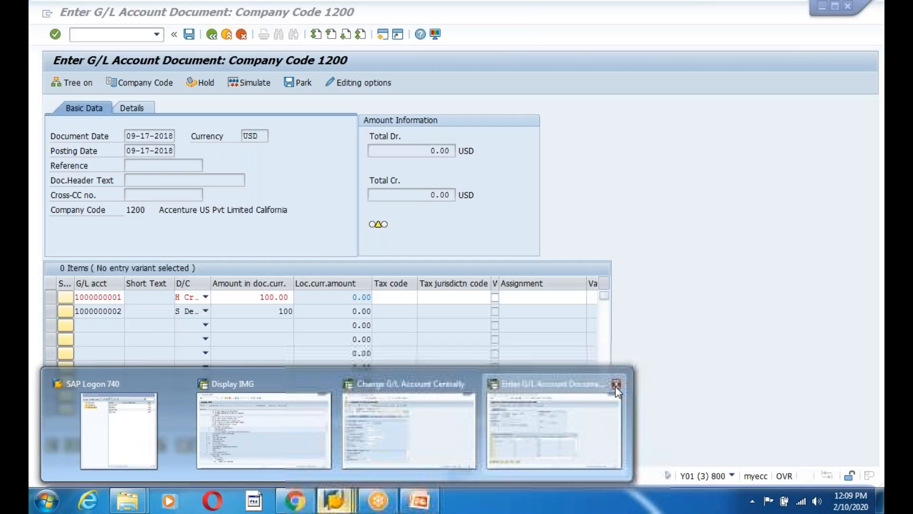
pyautogui.click(616, 386)
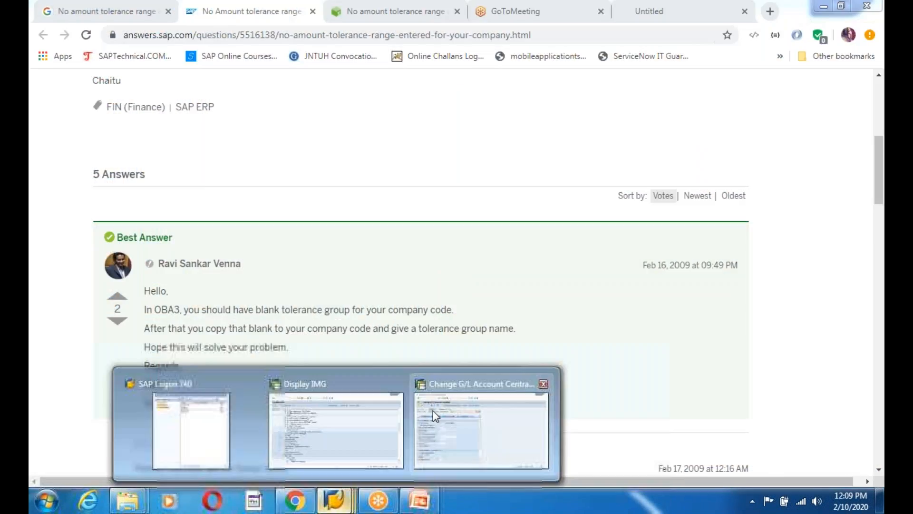
pyautogui.click(456, 404)
pyautogui.moveTo(356, 492)
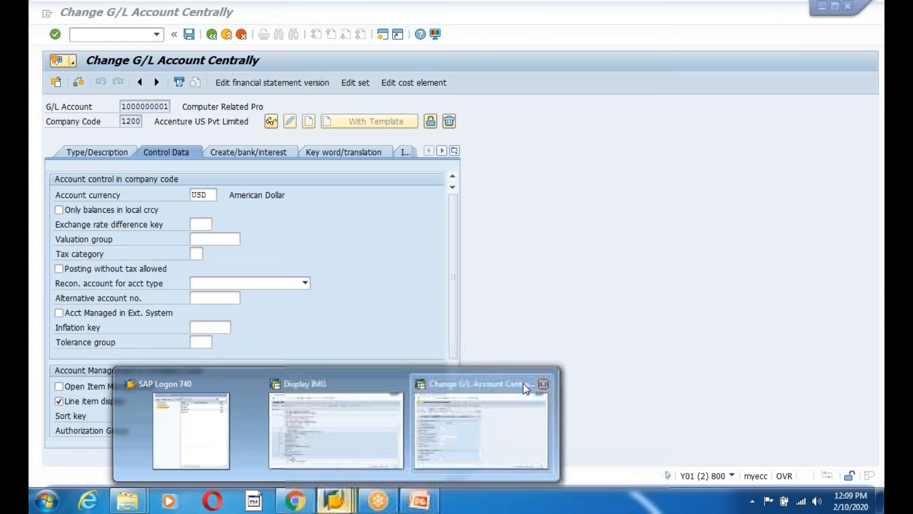
pyautogui.click(459, 395)
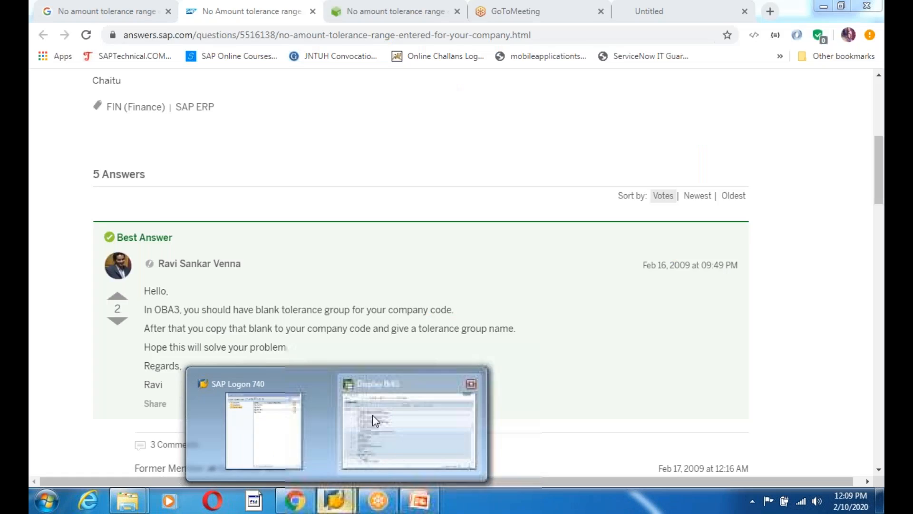
pyautogui.click(372, 415)
pyautogui.click(209, 35)
pyautogui.click(208, 35)
pyautogui.write('fb50')
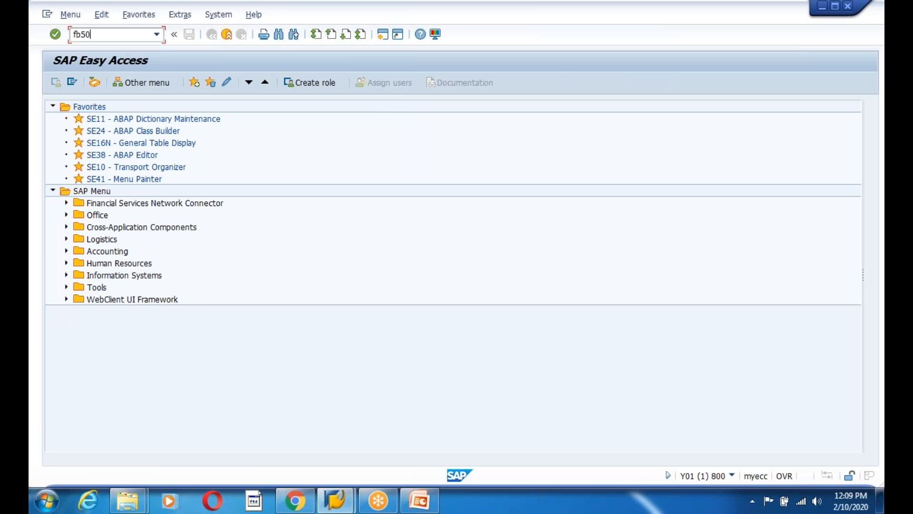
# Start FB50 with document date 09-17-2018 and fill in the header text
pyautogui.press('Return')
pyautogui.click(180, 136)
pyautogui.press('Return')
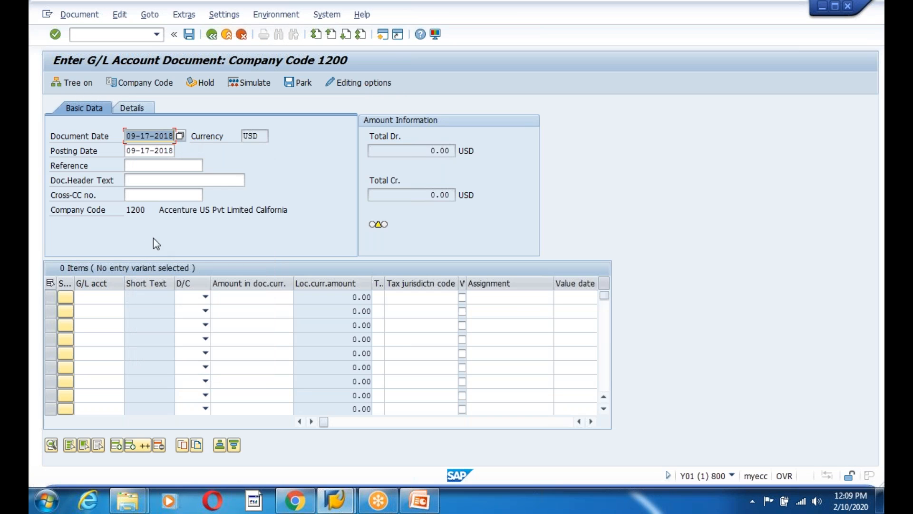
pyautogui.click(157, 180)
pyautogui.click(166, 193)
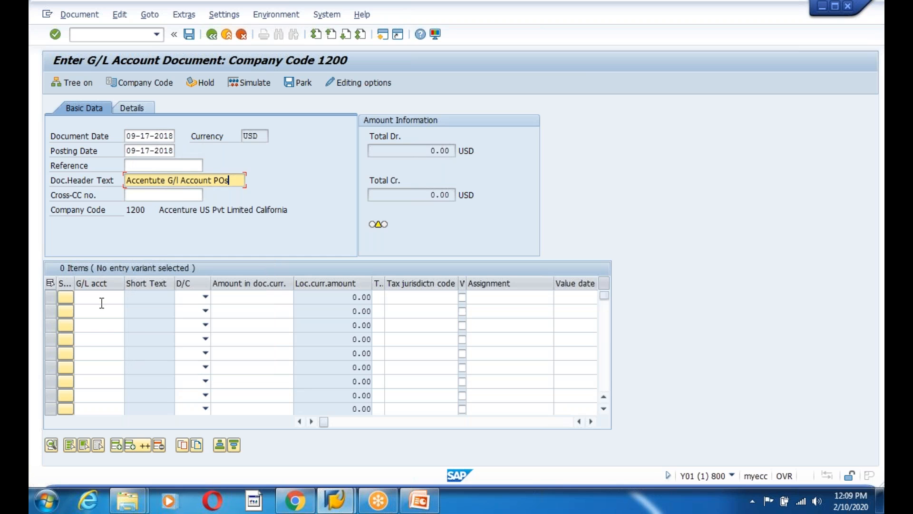
pyautogui.click(101, 299)
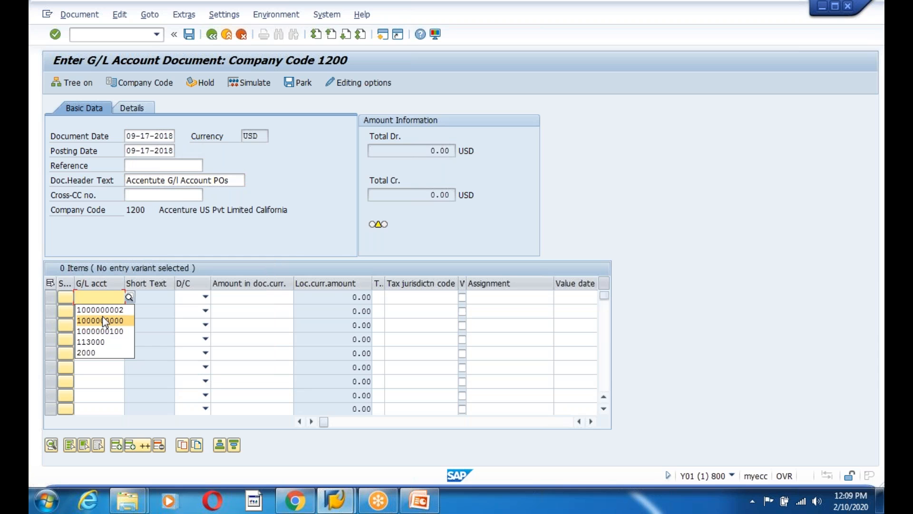
pyautogui.click(106, 321)
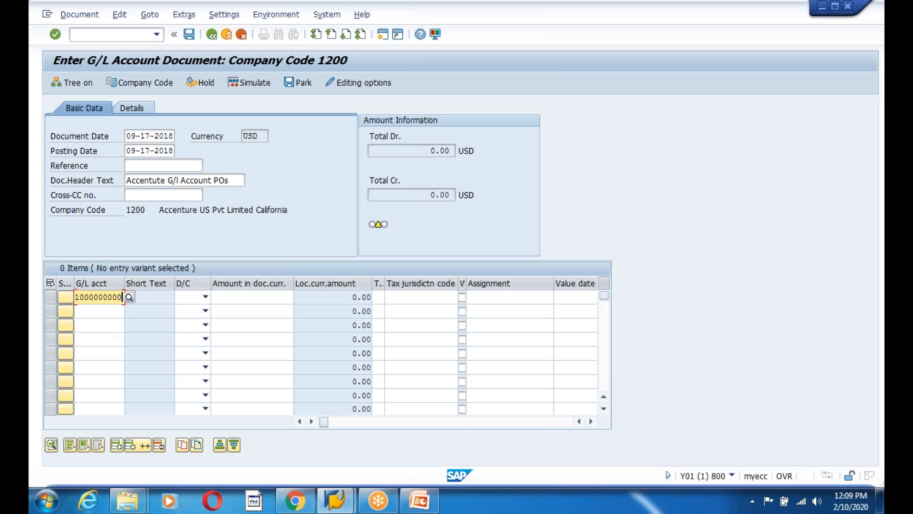
pyautogui.press('BackSpace')
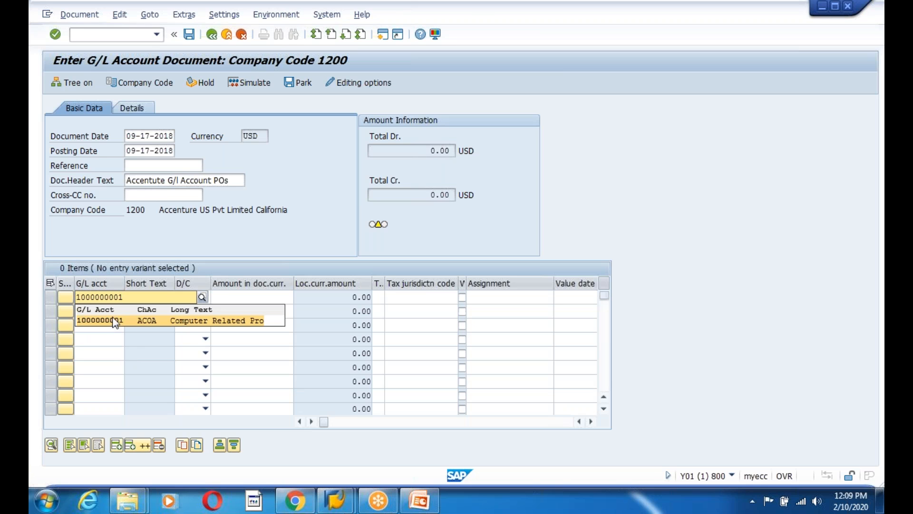
pyautogui.click(205, 297)
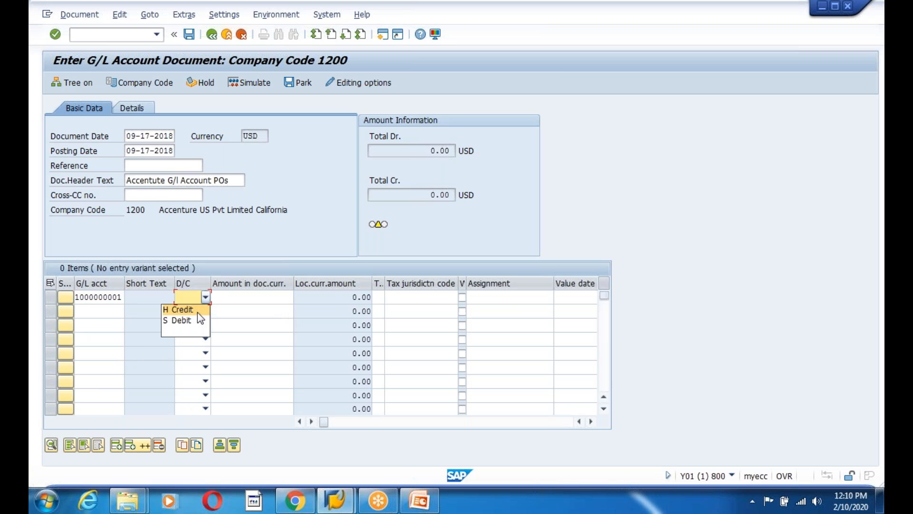
pyautogui.click(236, 300)
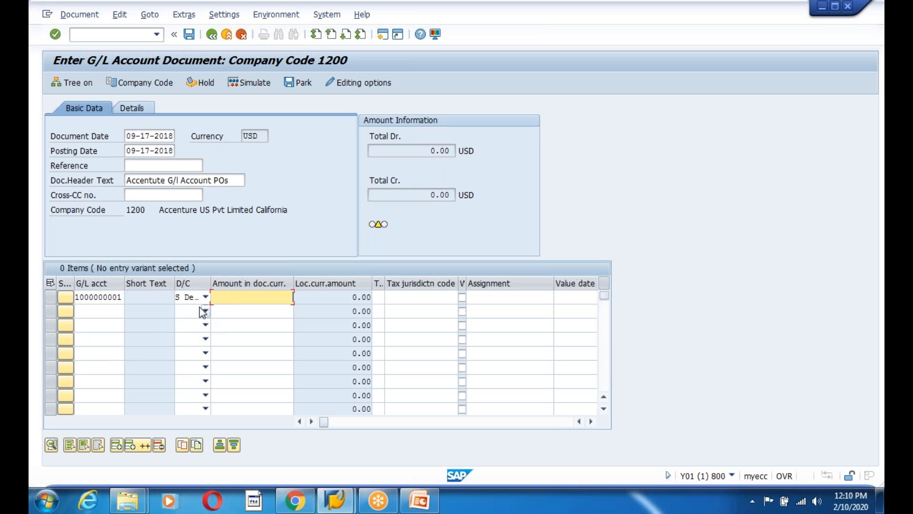
pyautogui.click(205, 297)
pyautogui.click(201, 310)
pyautogui.click(248, 297)
pyautogui.press('Return')
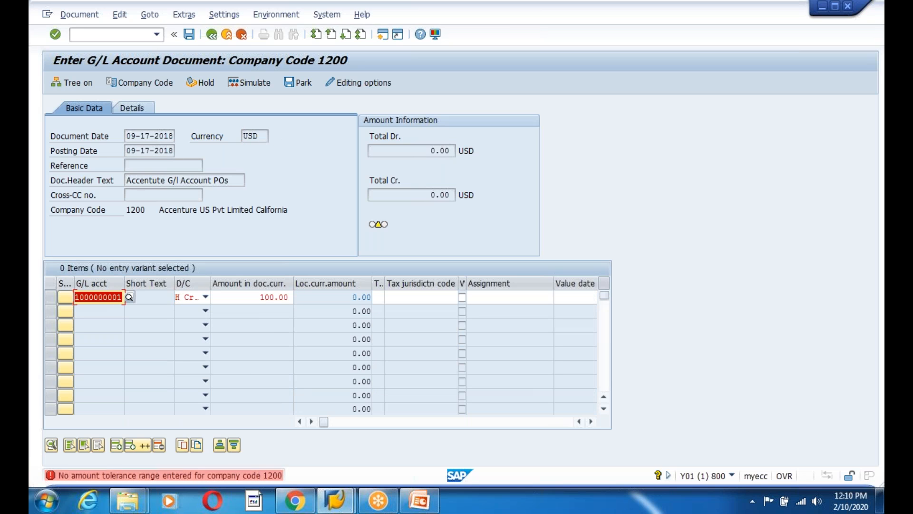
pyautogui.click(198, 478)
# Read the F5103 diagnosis and follow the Define Tolerance Groups for Employees link to a new entry
pyautogui.moveTo(127, 201); pyautogui.dragTo(327, 181)
pyautogui.click(202, 227)
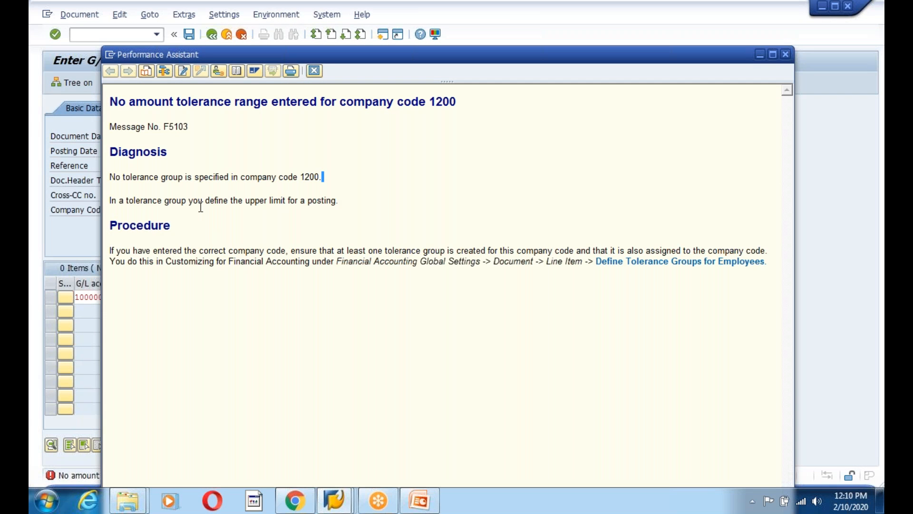
pyautogui.moveTo(201, 204); pyautogui.dragTo(373, 236)
pyautogui.click(336, 237)
pyautogui.moveTo(134, 252); pyautogui.dragTo(537, 261)
pyautogui.click(697, 283)
pyautogui.click(677, 263)
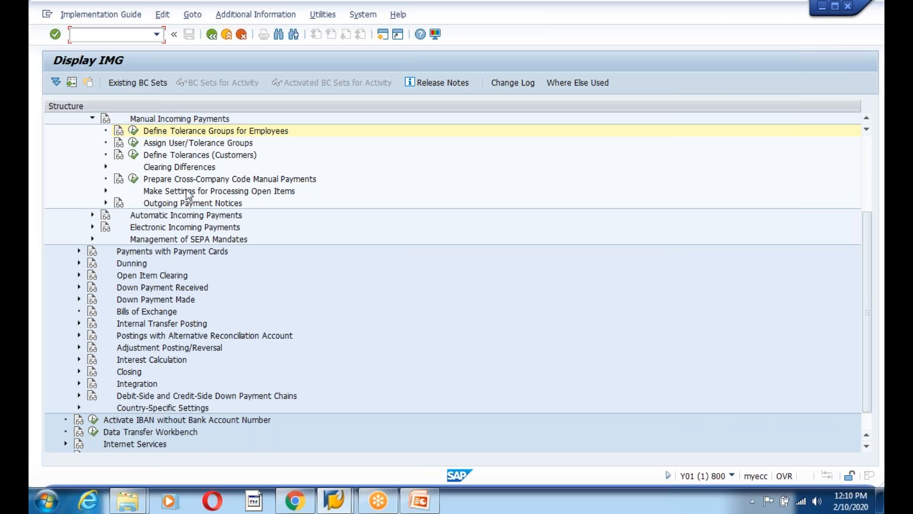
pyautogui.click(133, 130)
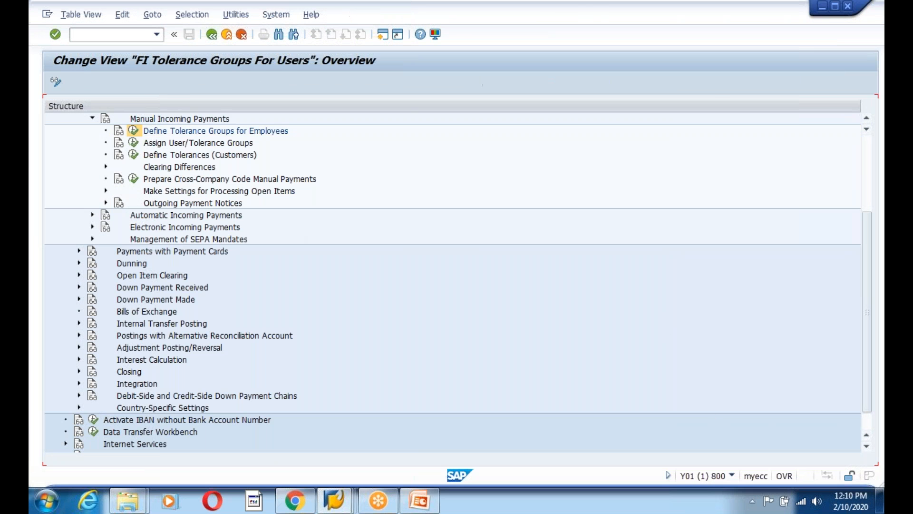
pyautogui.click(107, 82)
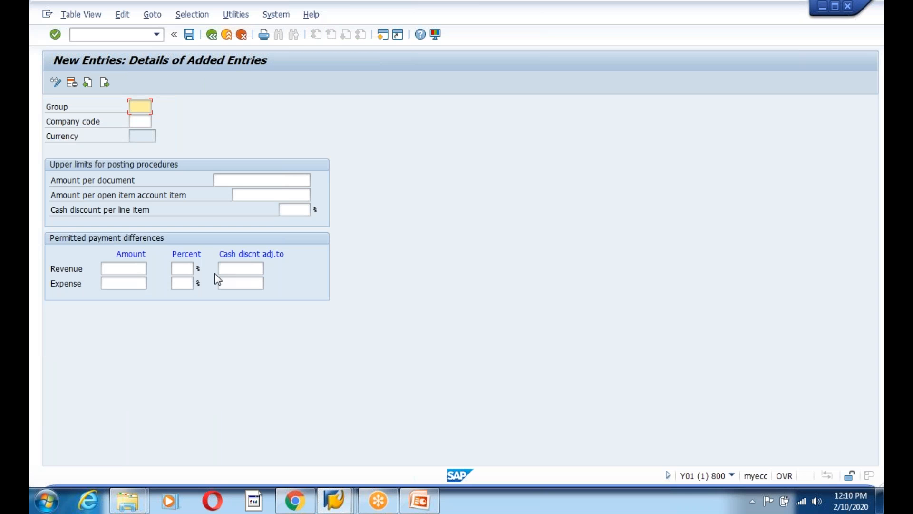
pyautogui.write('1200')
pyautogui.press('Tab')
pyautogui.write('1200')
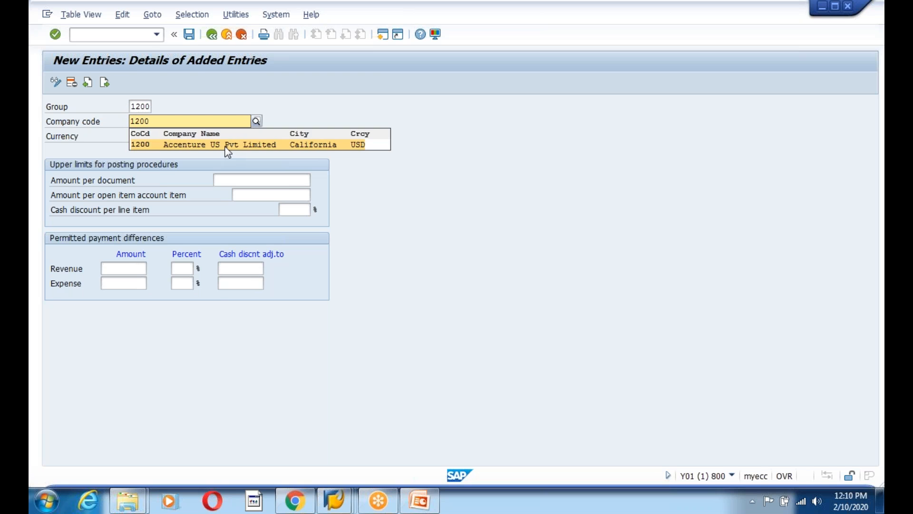
pyautogui.click(226, 146)
pyautogui.click(268, 178)
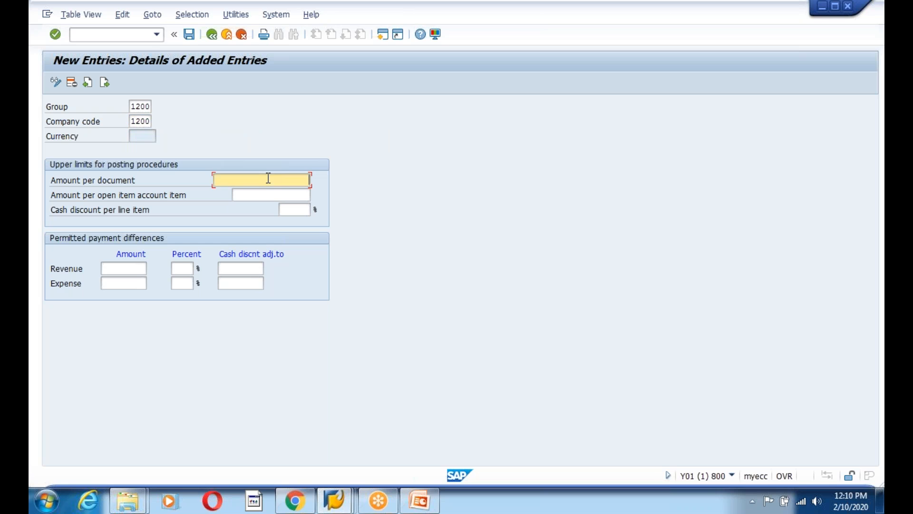
pyautogui.write('9999999999')
pyautogui.click(303, 194)
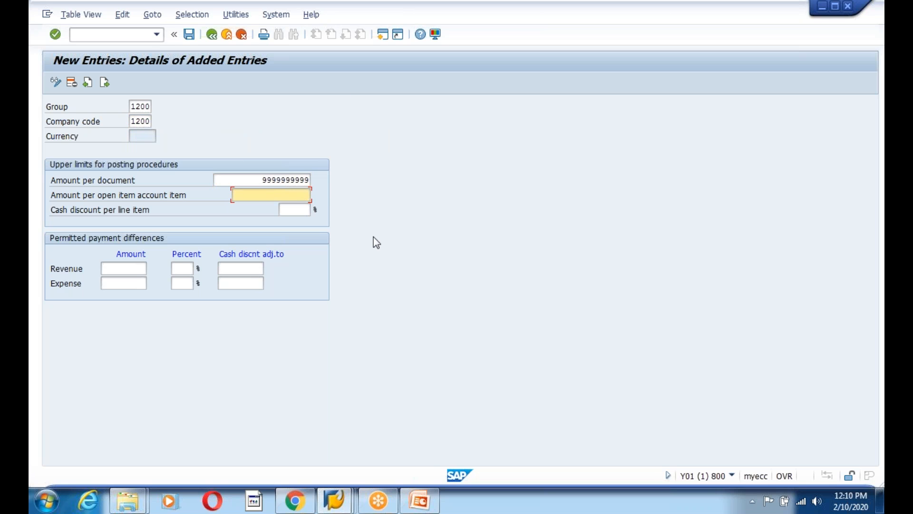
pyautogui.write('999999')
pyautogui.click(292, 209)
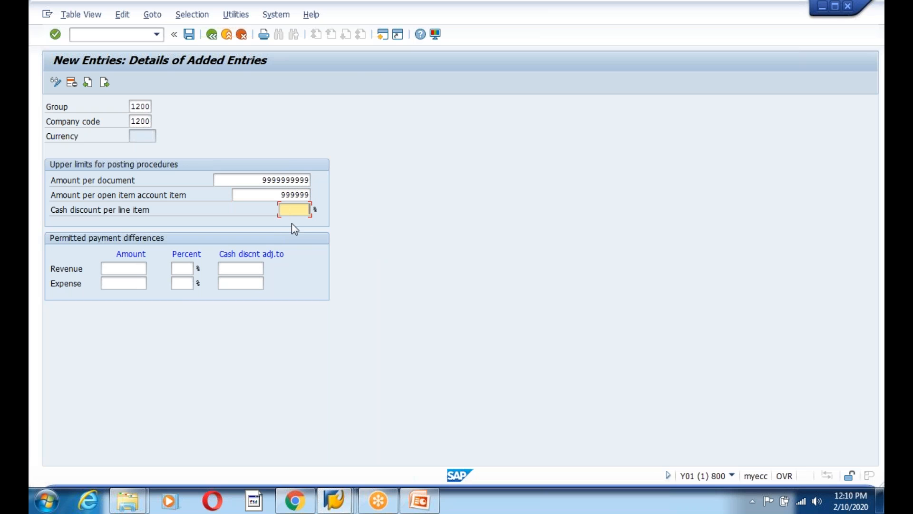
pyautogui.write('5')
# Set revenue and expense payment differences to 100.00 and 5%
pyautogui.click(138, 268)
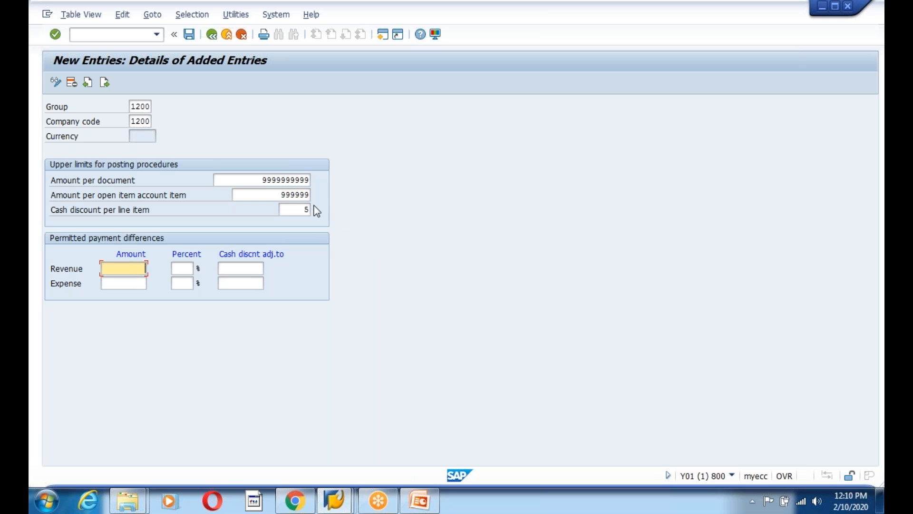
pyautogui.click(288, 195)
pyautogui.click(131, 272)
pyautogui.write('100')
pyautogui.press('Tab')
pyautogui.write('5')
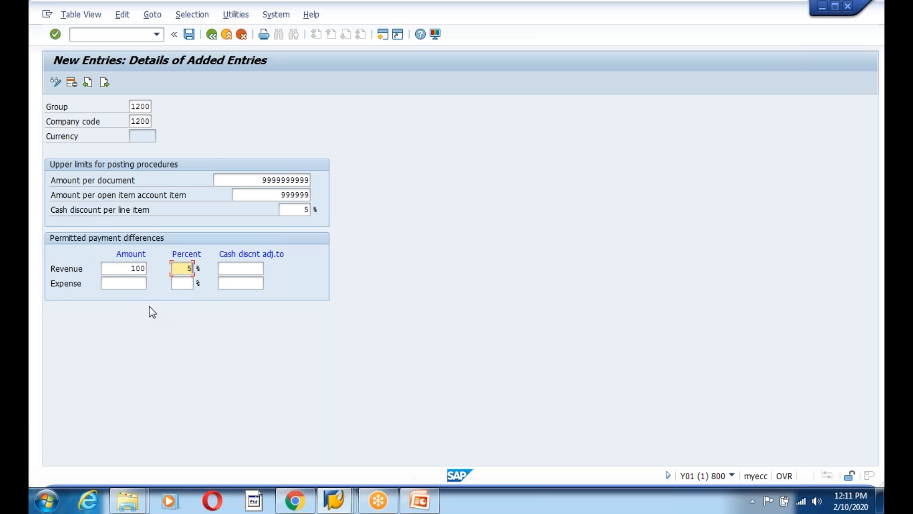
pyautogui.click(138, 286)
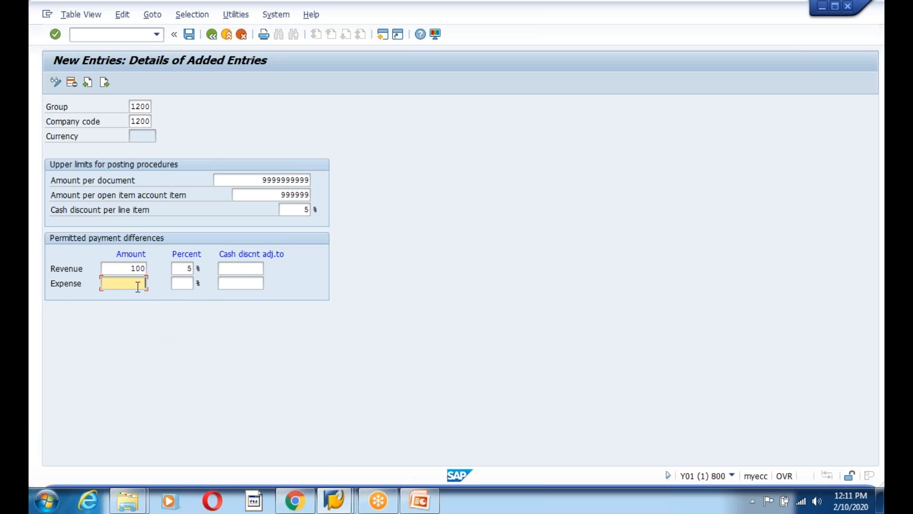
pyautogui.click(175, 283)
pyautogui.write('5')
pyautogui.press('Return')
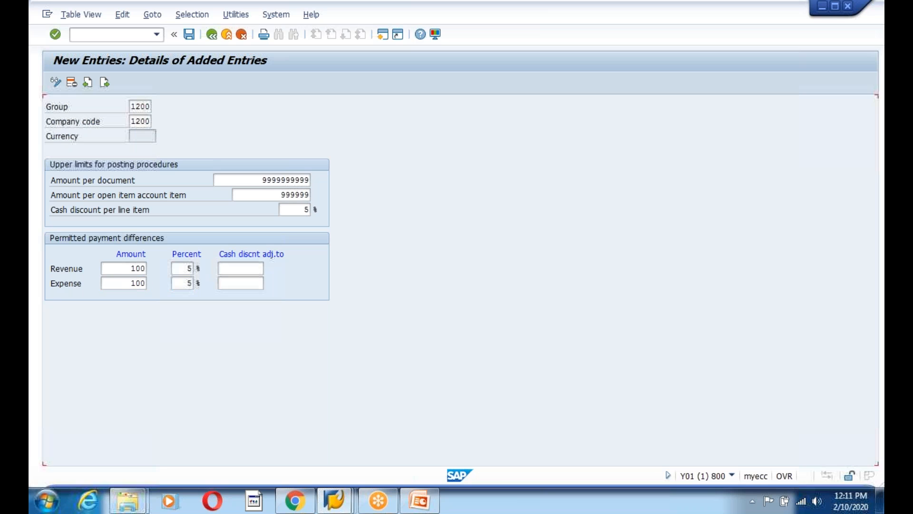
# Save the tolerance group under the customizing request and go back to the IMG
pyautogui.click(189, 35)
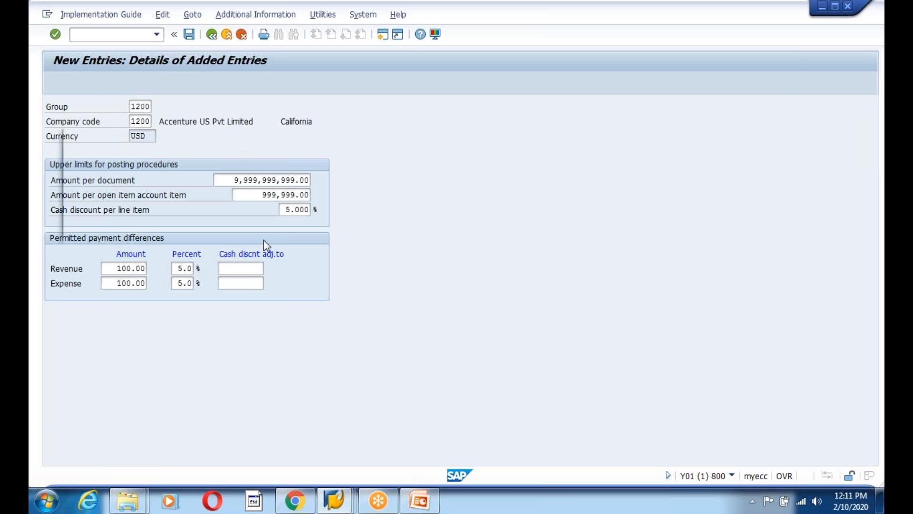
pyautogui.click(230, 227)
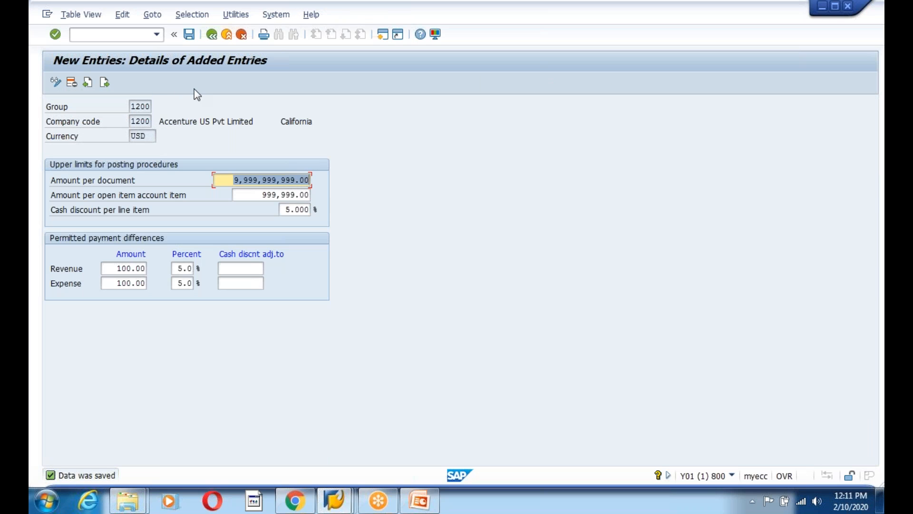
pyautogui.click(212, 35)
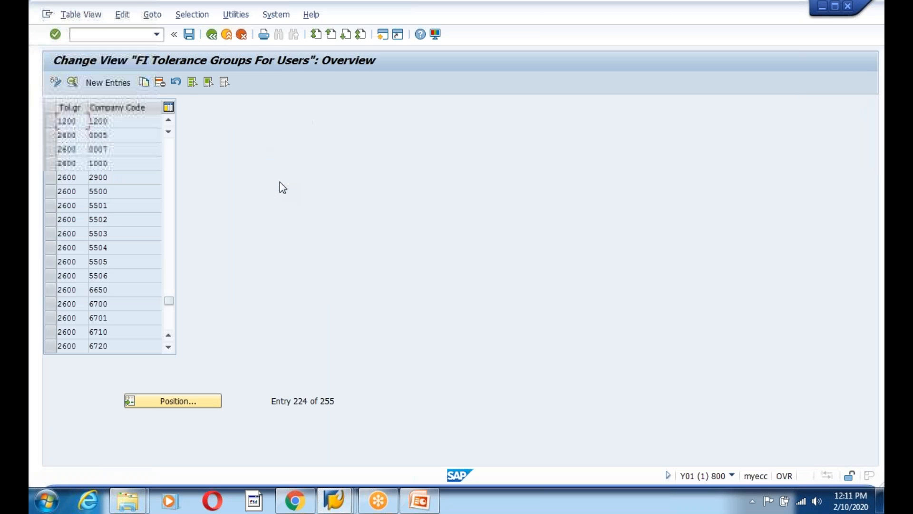
pyautogui.click(212, 35)
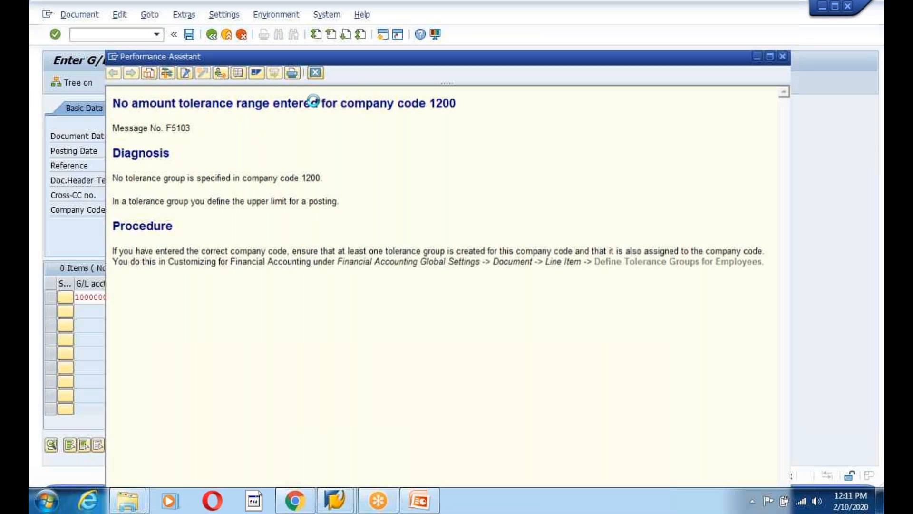
# Recheck the pending G/L document, then cancel and exit it without saving
pyautogui.press('Escape')
pyautogui.press('Return')
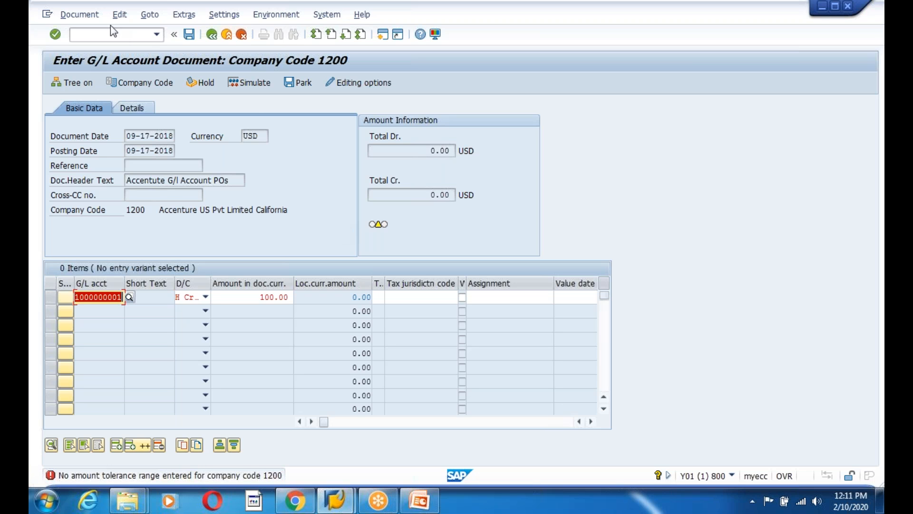
pyautogui.click(241, 35)
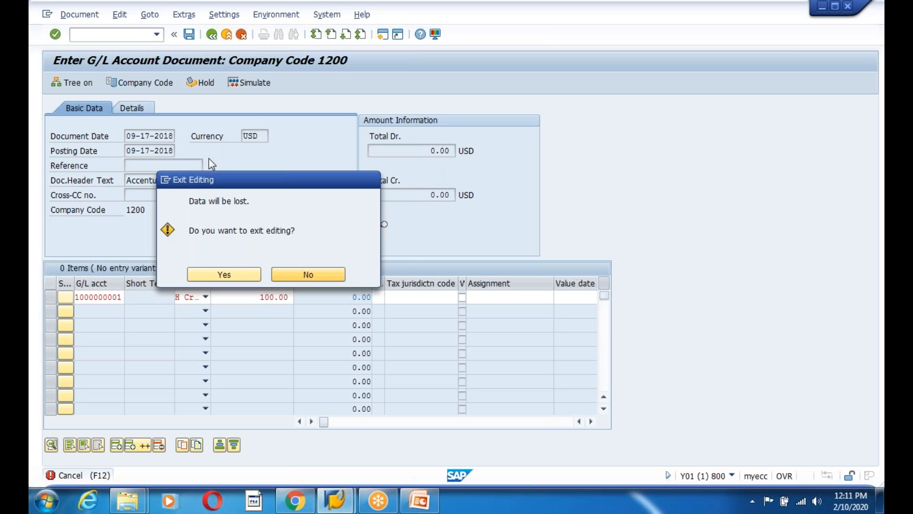
pyautogui.click(233, 275)
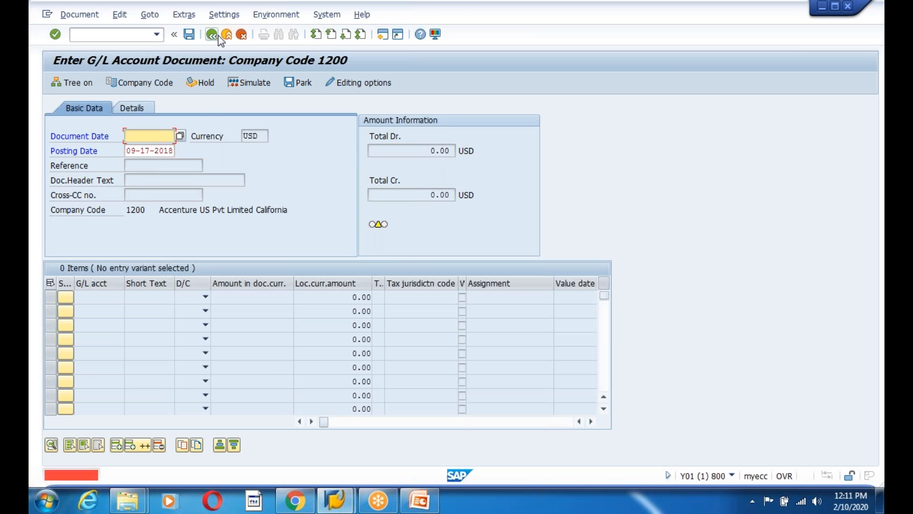
pyautogui.click(241, 35)
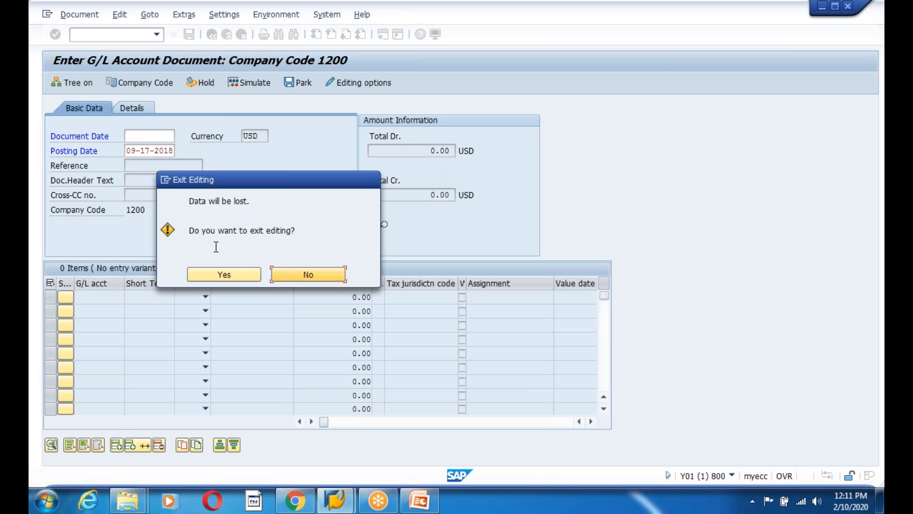
pyautogui.click(220, 272)
# Look into FS00 briefly, then start a new FB50 G/L account document
pyautogui.click(128, 37)
pyautogui.write('fs00')
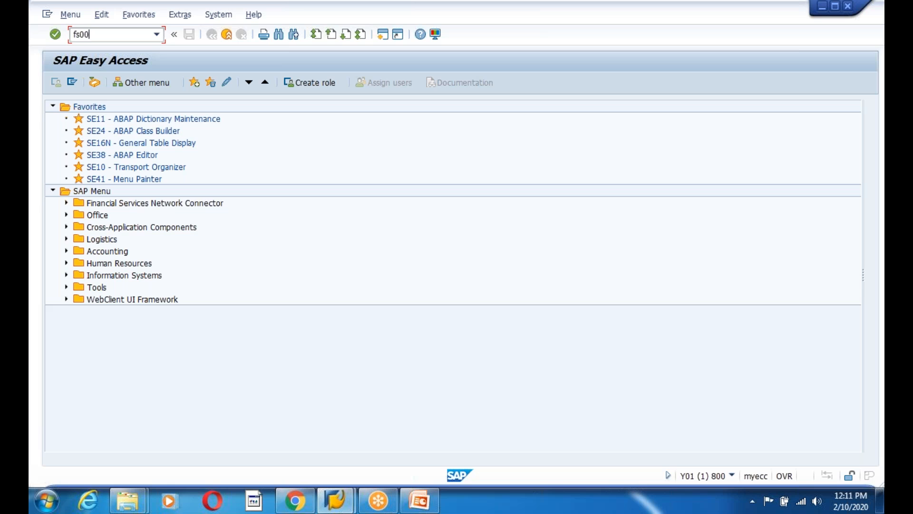
pyautogui.press('Return')
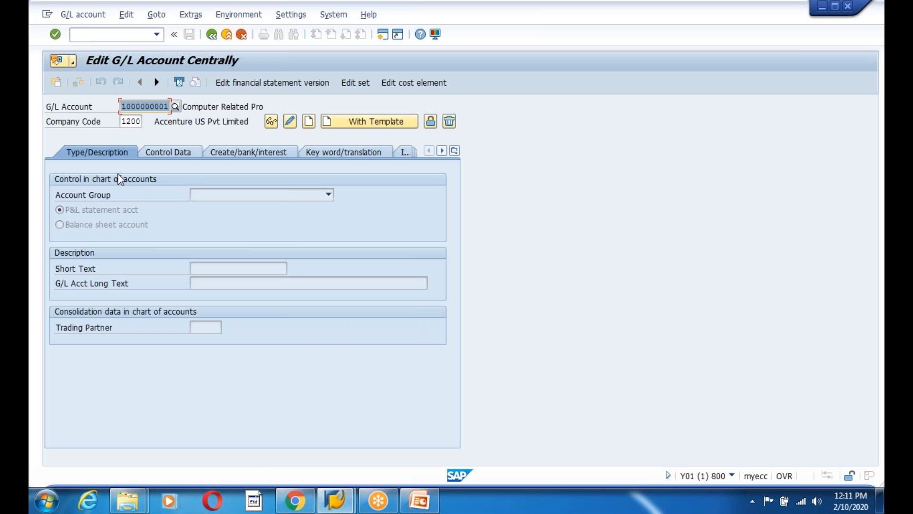
pyautogui.press('F3')
pyautogui.write('f')
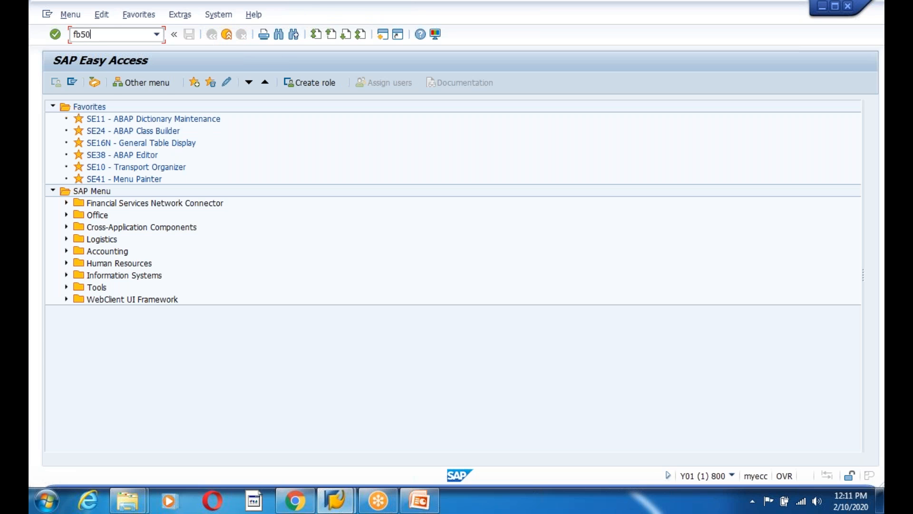
pyautogui.write('b50')
pyautogui.press('Return')
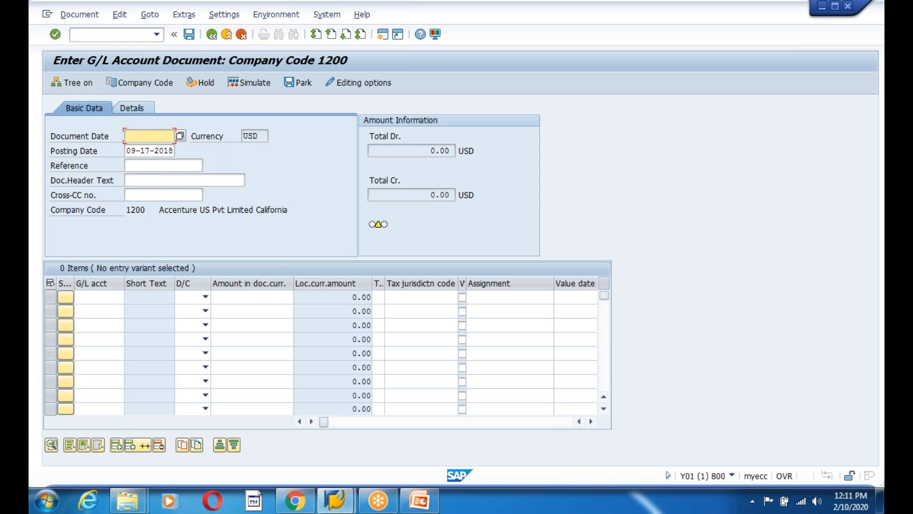
pyautogui.press('F4')
pyautogui.press('Return')
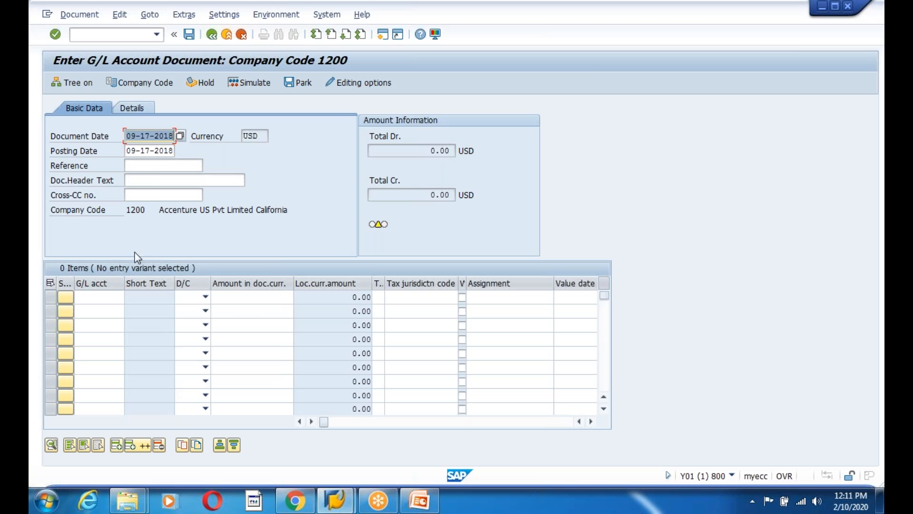
pyautogui.click(157, 182)
pyautogui.click(152, 194)
pyautogui.click(94, 295)
pyautogui.click(108, 309)
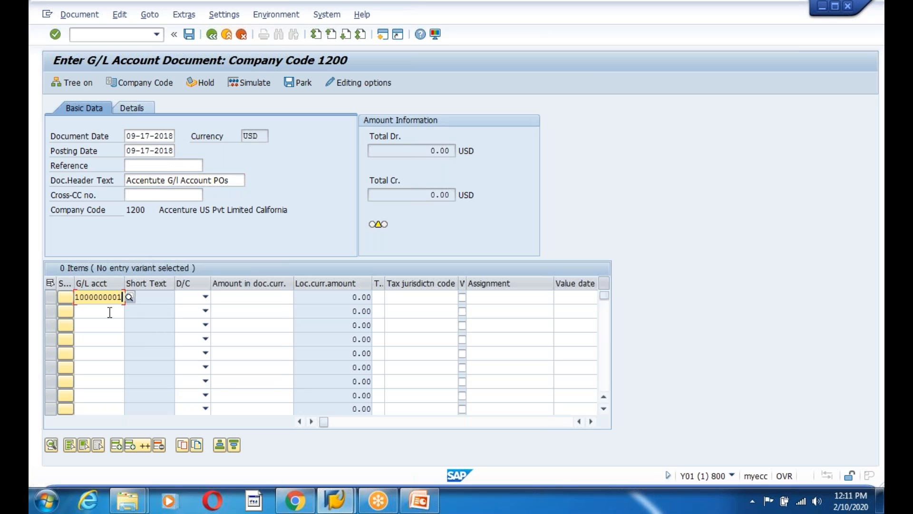
pyautogui.click(206, 297)
pyautogui.click(200, 312)
pyautogui.click(243, 295)
pyautogui.write('1000')
pyautogui.press('Return')
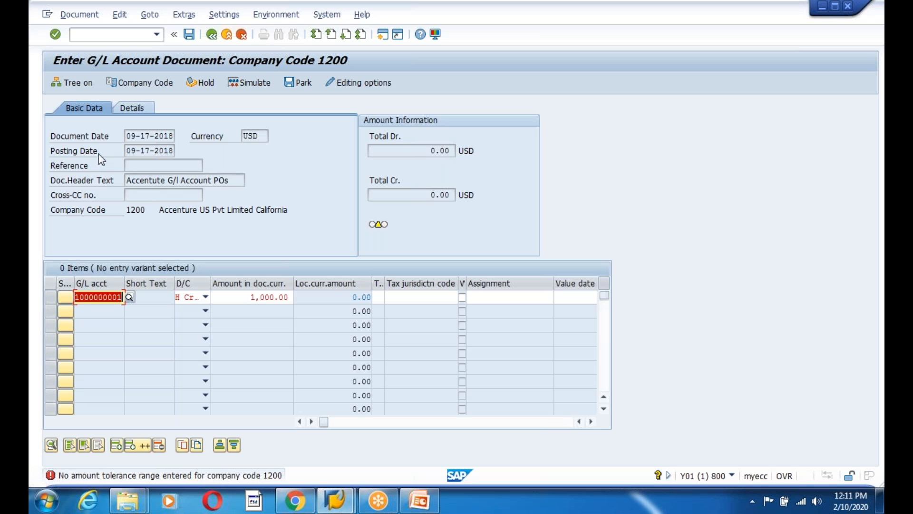
# Confirm company code 1200 and simulate posting the document
pyautogui.click(142, 83)
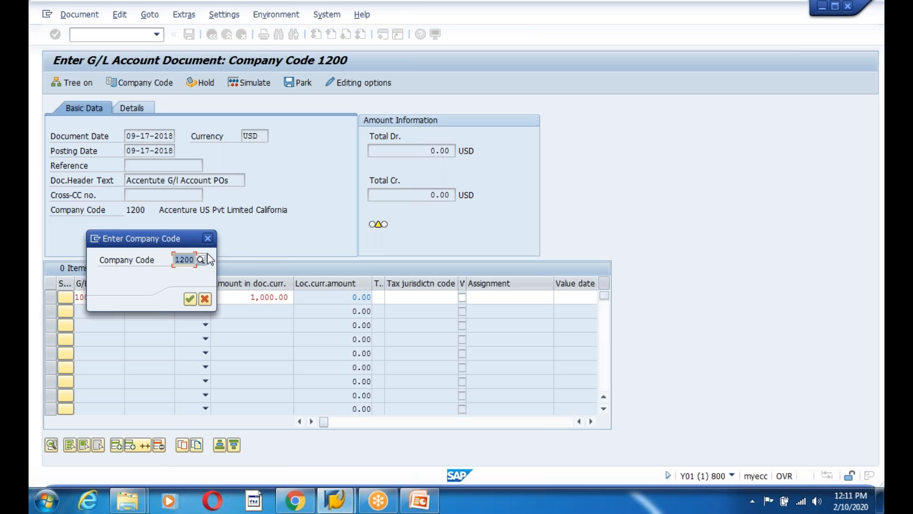
pyautogui.press('Return')
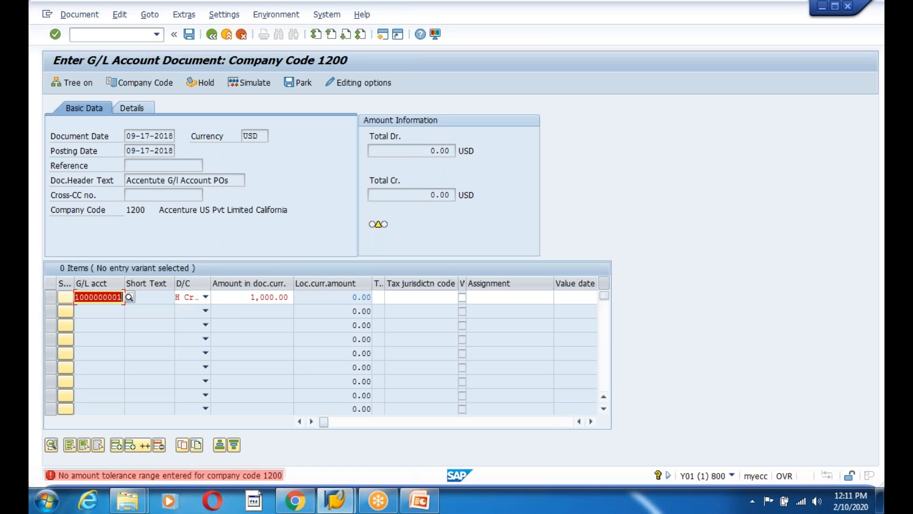
pyautogui.click(50, 296)
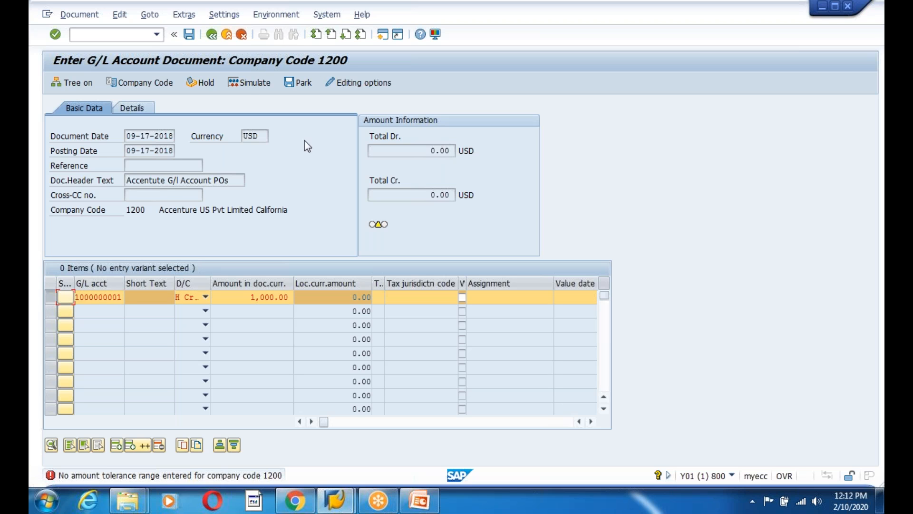
pyautogui.click(247, 85)
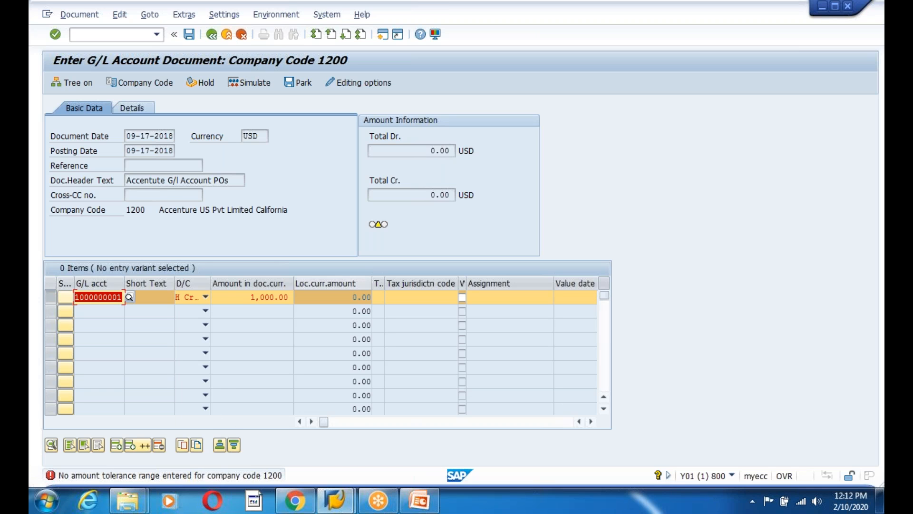
# Scroll across line 1's item table columns, then scroll back to the start
pyautogui.click(418, 298)
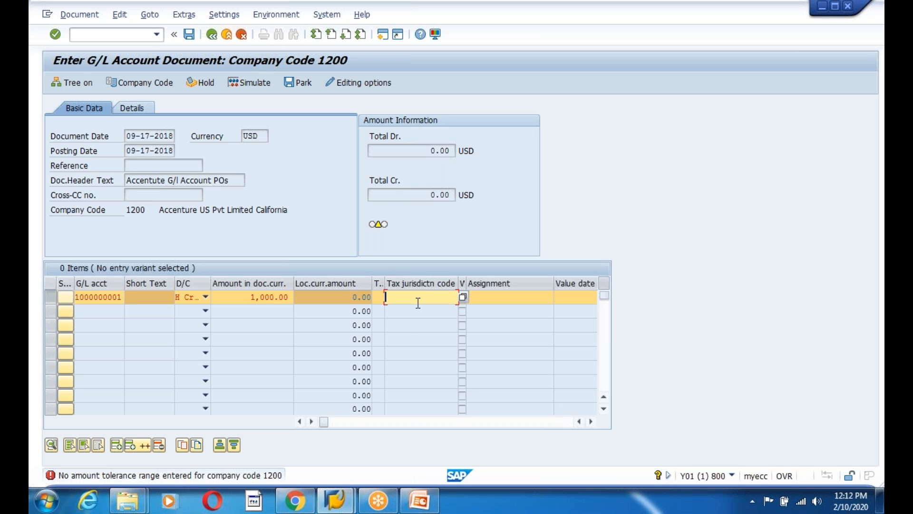
pyautogui.click(592, 422)
pyautogui.click(593, 421)
pyautogui.click(593, 422)
pyautogui.click(593, 421)
pyautogui.click(592, 421)
pyautogui.click(593, 422)
pyautogui.click(592, 421)
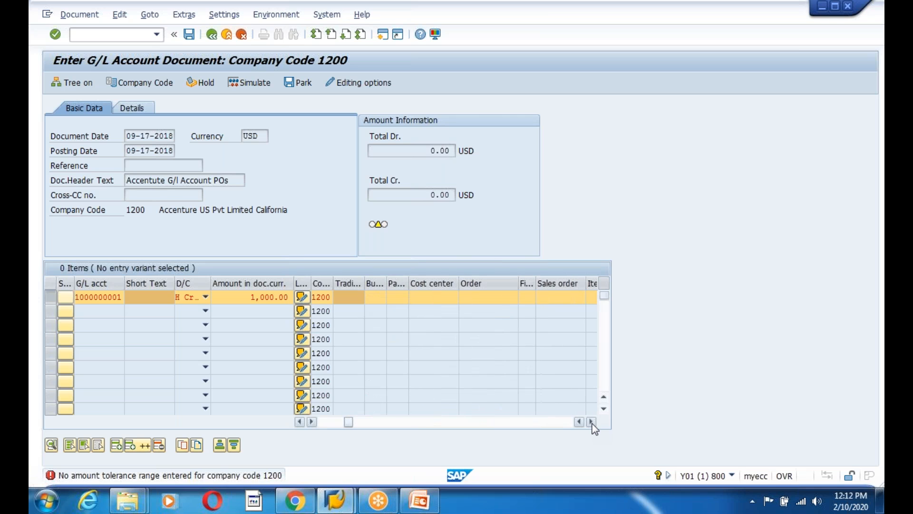
pyautogui.click(591, 421)
pyautogui.click(592, 421)
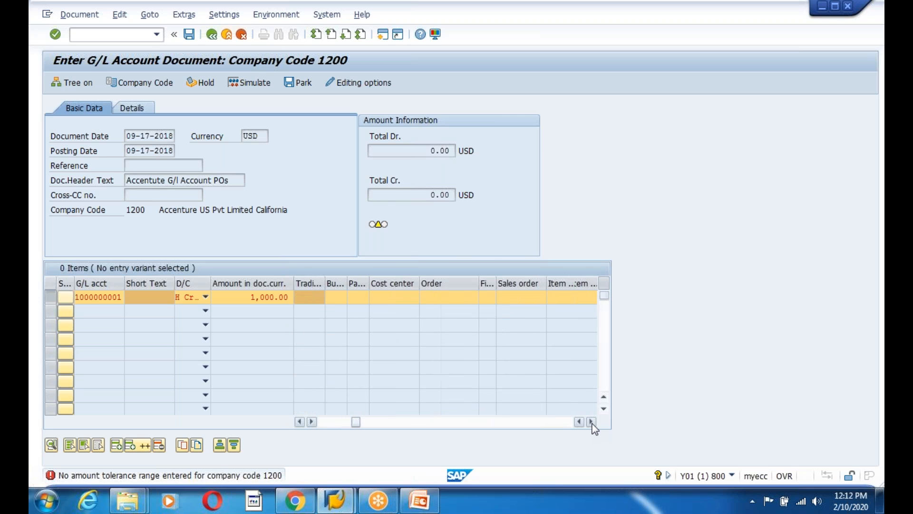
pyautogui.click(593, 421)
pyautogui.click(592, 421)
pyautogui.click(592, 421)
pyautogui.click(592, 422)
pyautogui.click(593, 422)
pyautogui.click(593, 422)
pyautogui.click(592, 421)
pyautogui.click(592, 421)
pyautogui.click(592, 421)
pyautogui.click(592, 421)
pyautogui.click(592, 422)
pyautogui.click(592, 422)
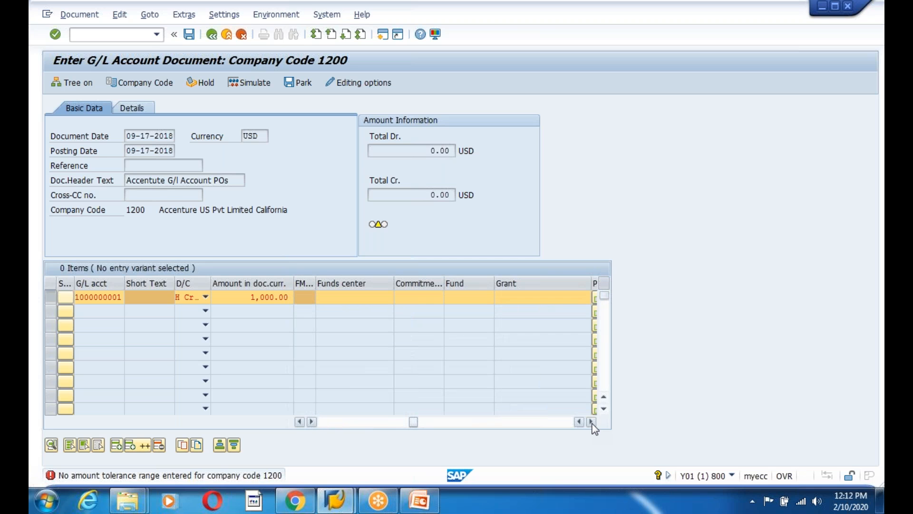
pyautogui.click(593, 421)
pyautogui.click(592, 422)
pyautogui.click(592, 421)
pyautogui.click(592, 422)
pyautogui.click(593, 422)
pyautogui.click(592, 422)
pyautogui.click(592, 421)
pyautogui.click(592, 421)
pyautogui.click(592, 421)
pyautogui.click(592, 422)
pyautogui.click(592, 421)
pyautogui.click(593, 421)
pyautogui.click(592, 422)
pyautogui.click(592, 421)
pyautogui.click(593, 421)
pyautogui.click(592, 421)
pyautogui.click(593, 422)
pyautogui.click(592, 422)
pyautogui.click(592, 422)
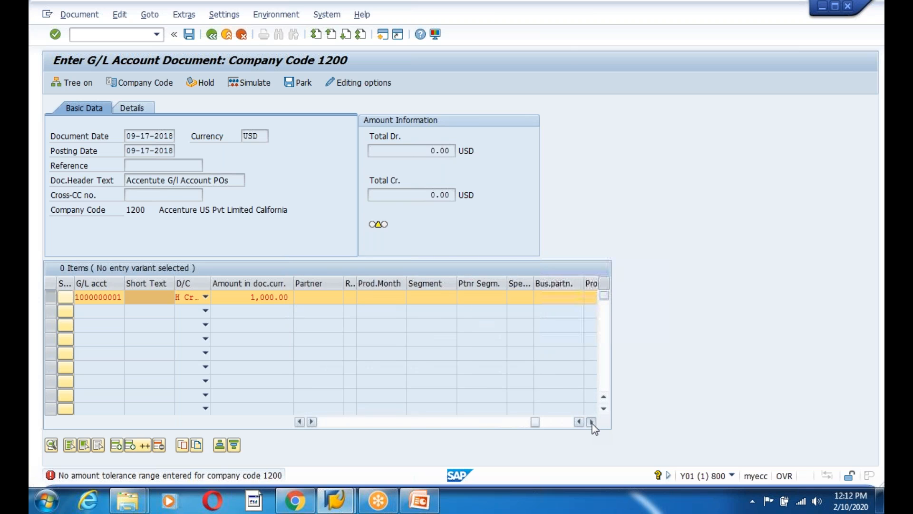
pyautogui.click(592, 421)
pyautogui.click(593, 422)
pyautogui.click(592, 421)
pyautogui.click(592, 421)
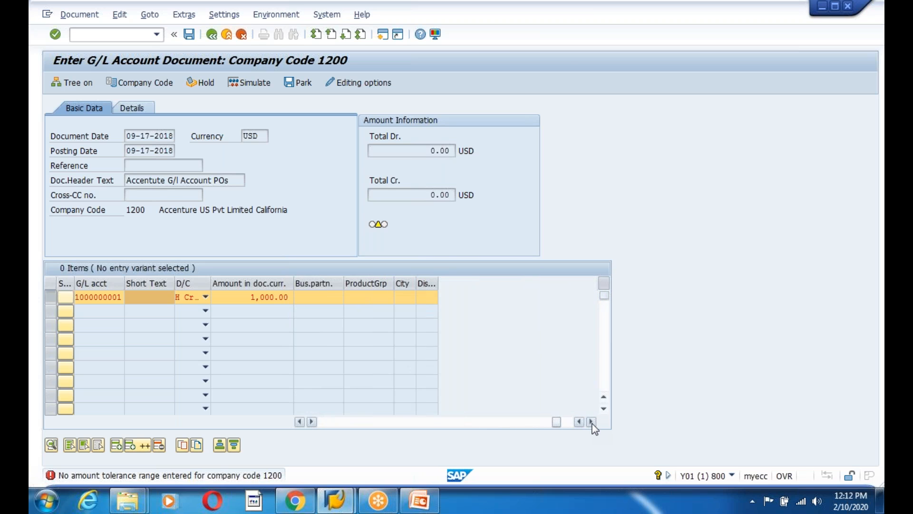
pyautogui.click(592, 421)
pyautogui.moveTo(563, 424); pyautogui.dragTo(323, 423)
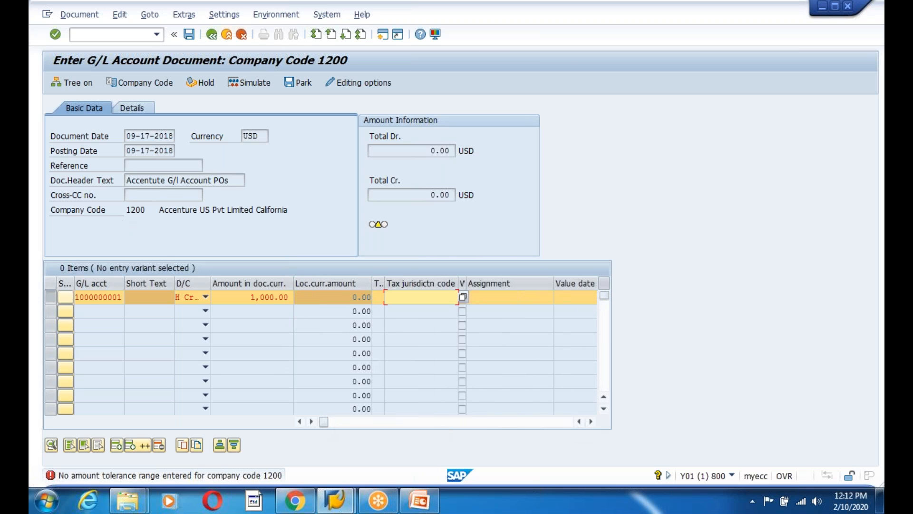
# Set line 1's D/C to S Debit and check the document's company code, 1200
pyautogui.click(206, 300)
pyautogui.click(184, 321)
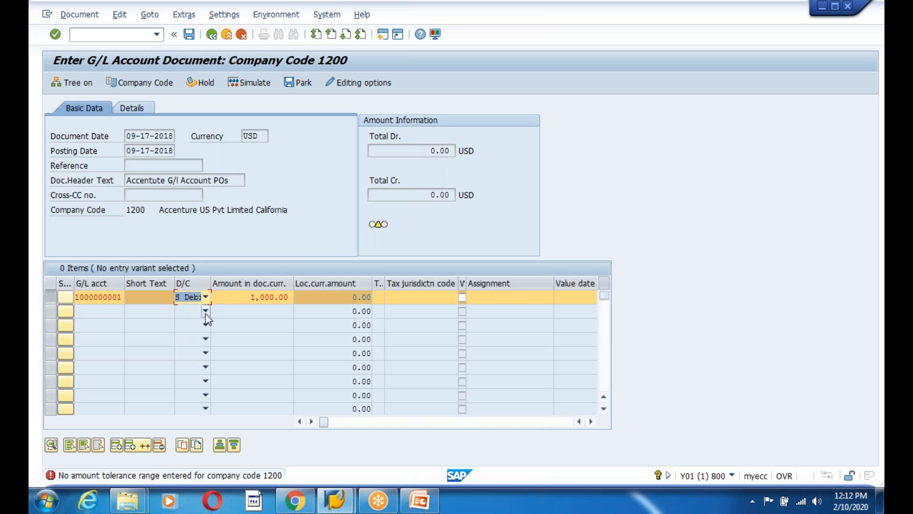
pyautogui.click(236, 299)
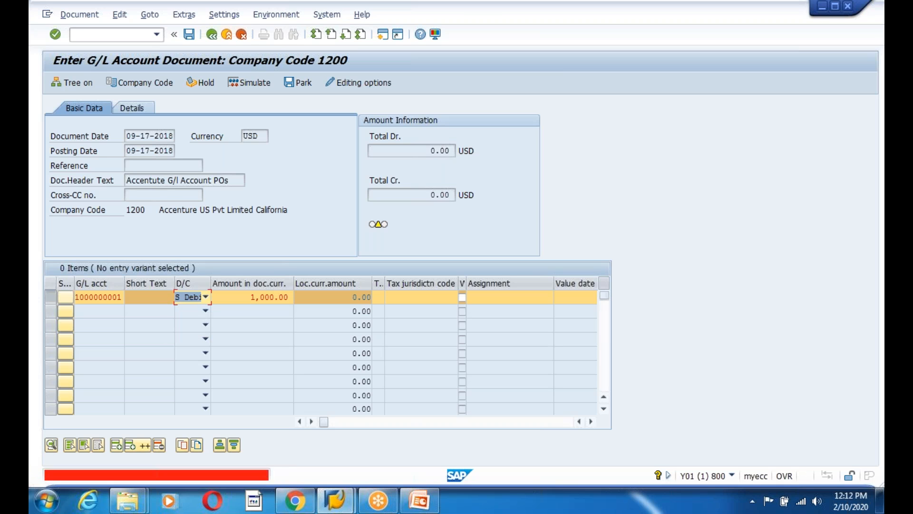
pyautogui.click(227, 34)
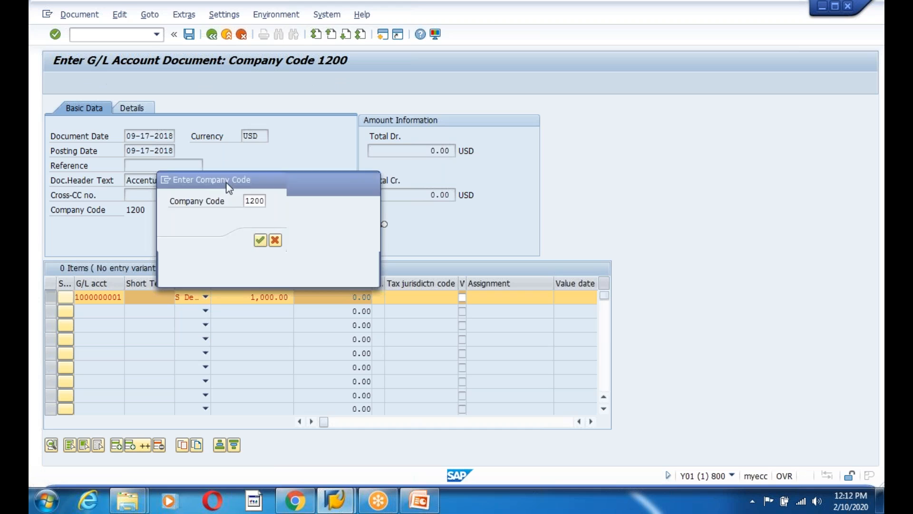
# Discard the document and start a new FB50 entry dated 09-17-2018
pyautogui.click(246, 276)
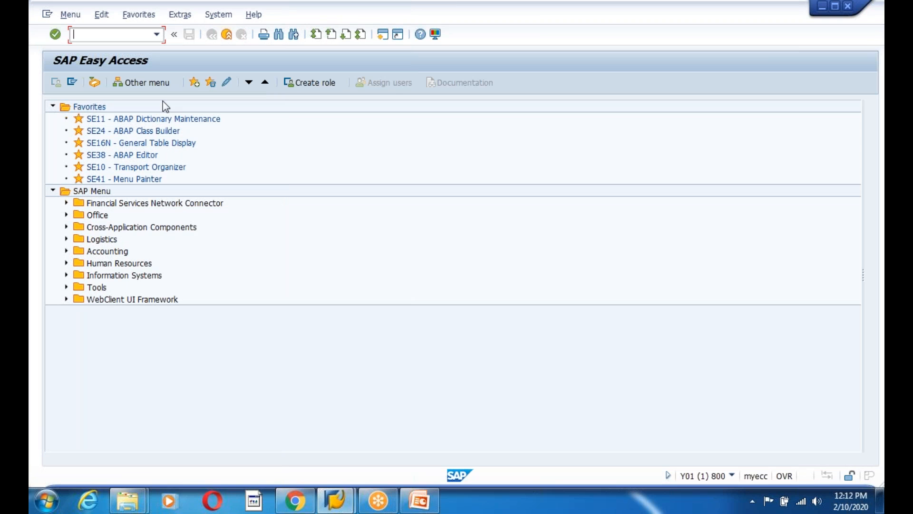
pyautogui.write('fb50')
pyautogui.press('Return')
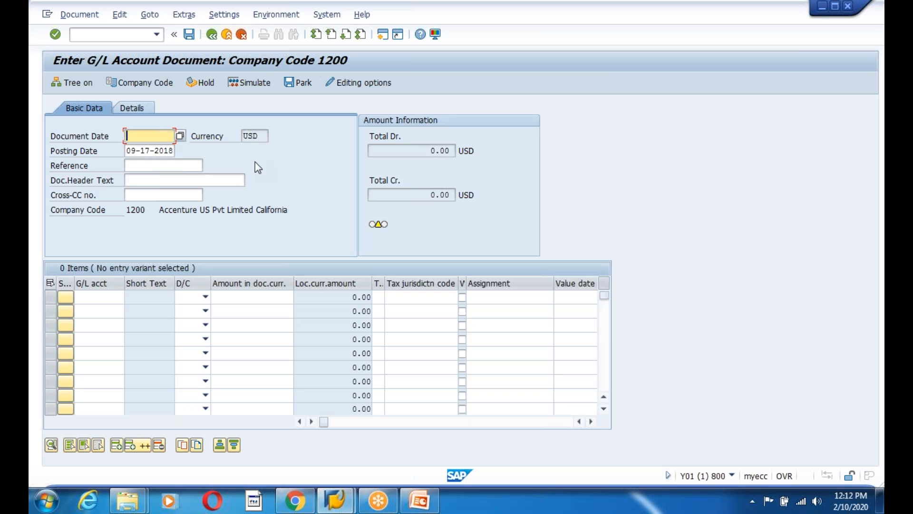
pyautogui.click(180, 136)
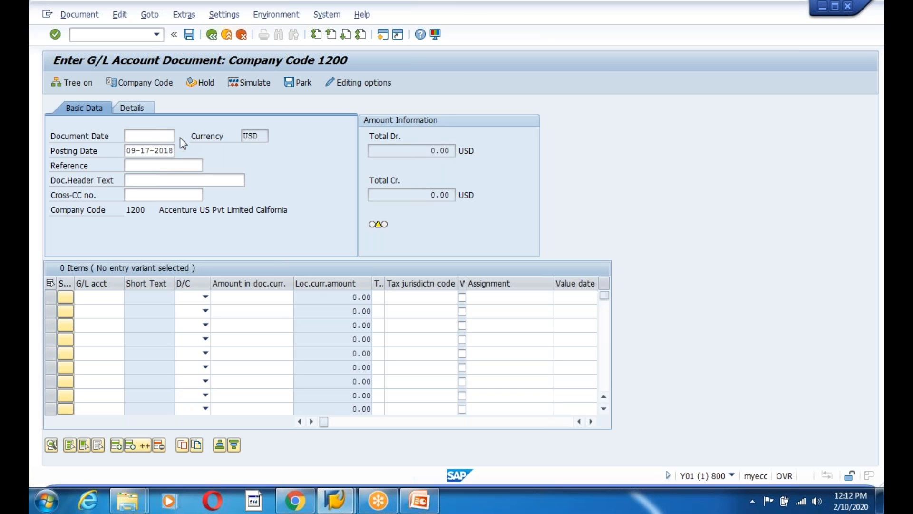
pyautogui.press('Return')
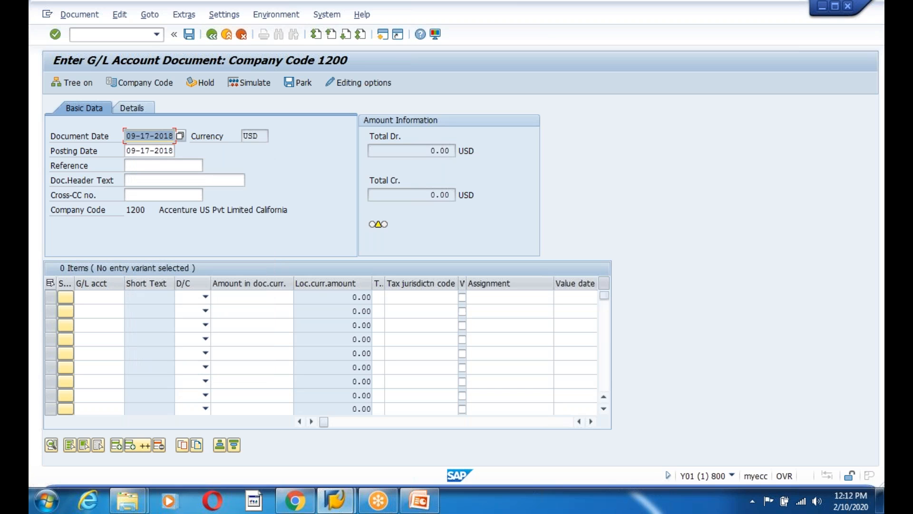
pyautogui.click(108, 297)
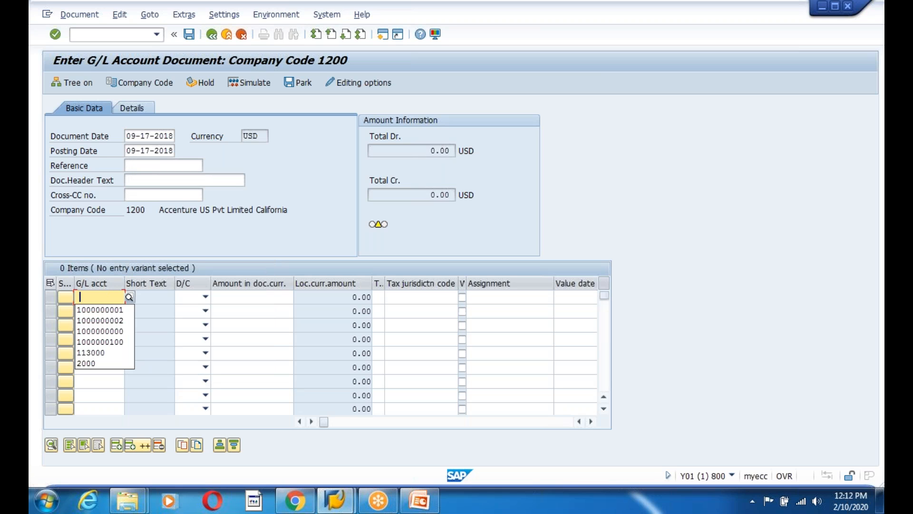
pyautogui.click(102, 331)
pyautogui.click(206, 298)
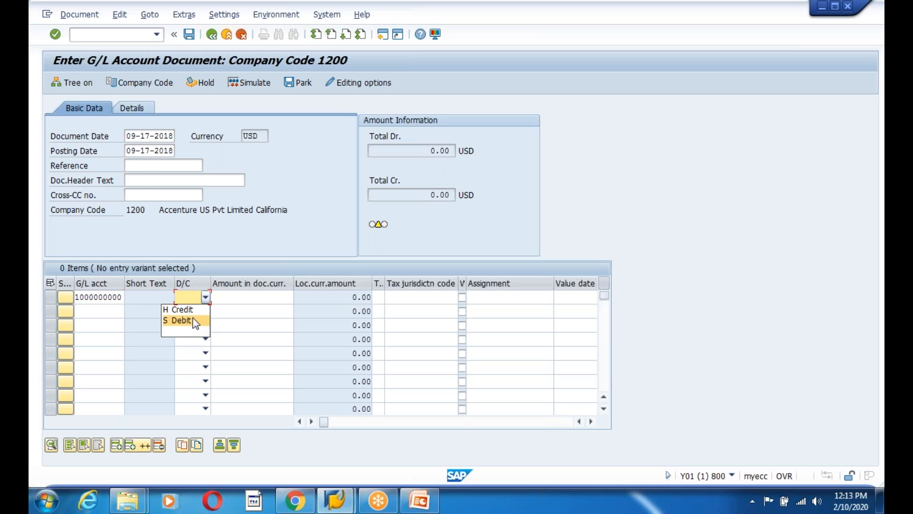
pyautogui.click(193, 310)
pyautogui.click(260, 295)
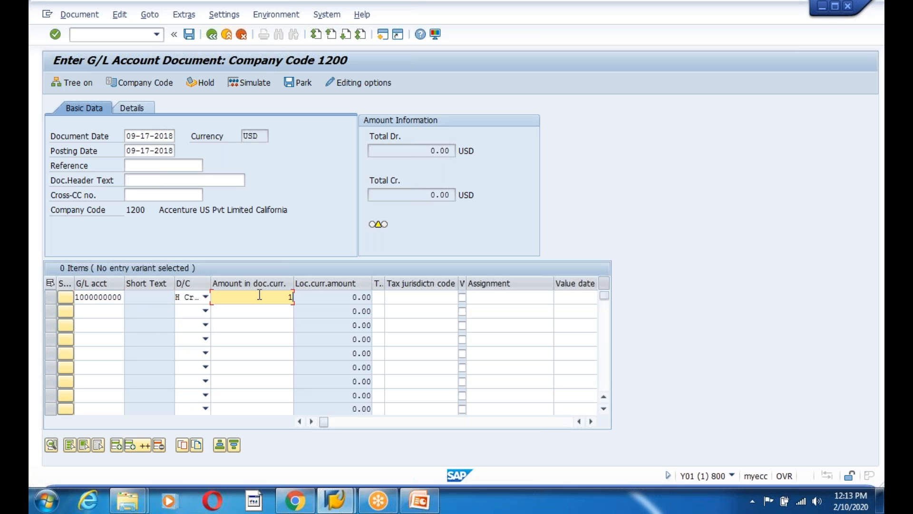
pyautogui.press('Return')
pyautogui.press('Return')
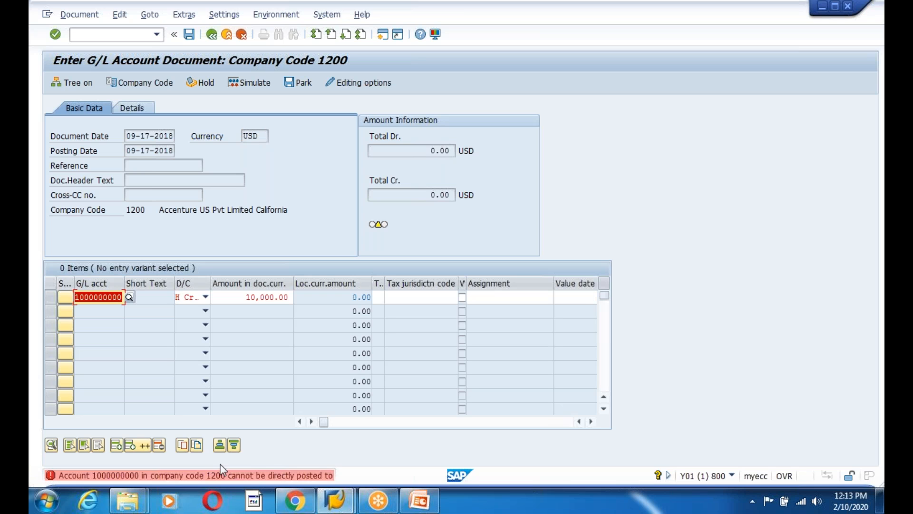
pyautogui.doubleClick(219, 477)
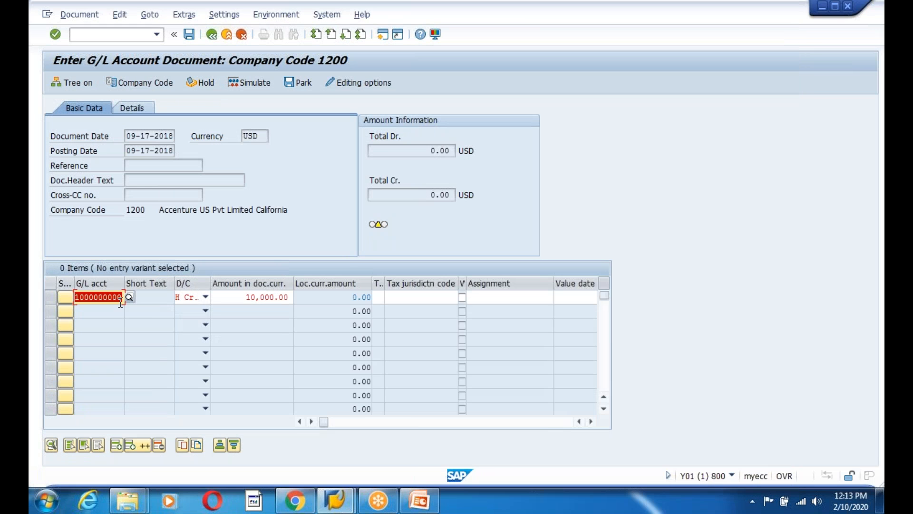
pyautogui.press('BackSpace')
pyautogui.write('1')
pyautogui.press('Return')
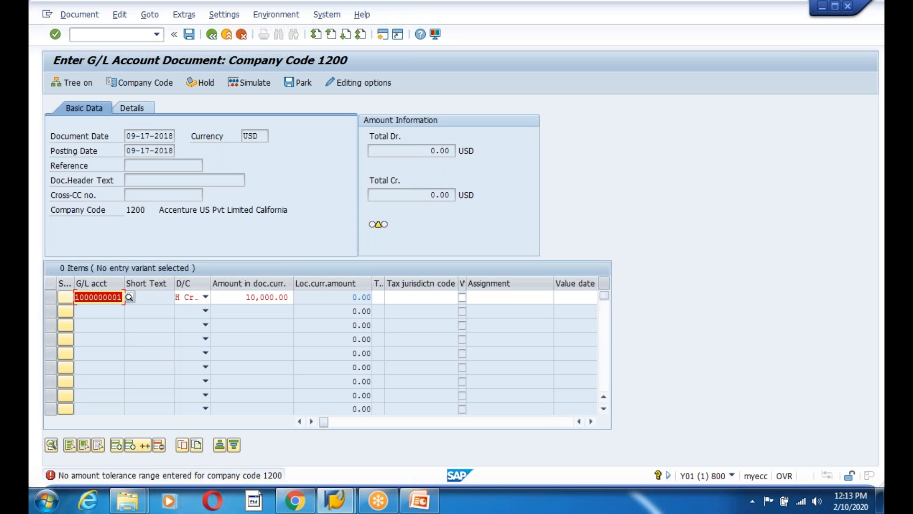
pyautogui.press('Return')
pyautogui.click(187, 478)
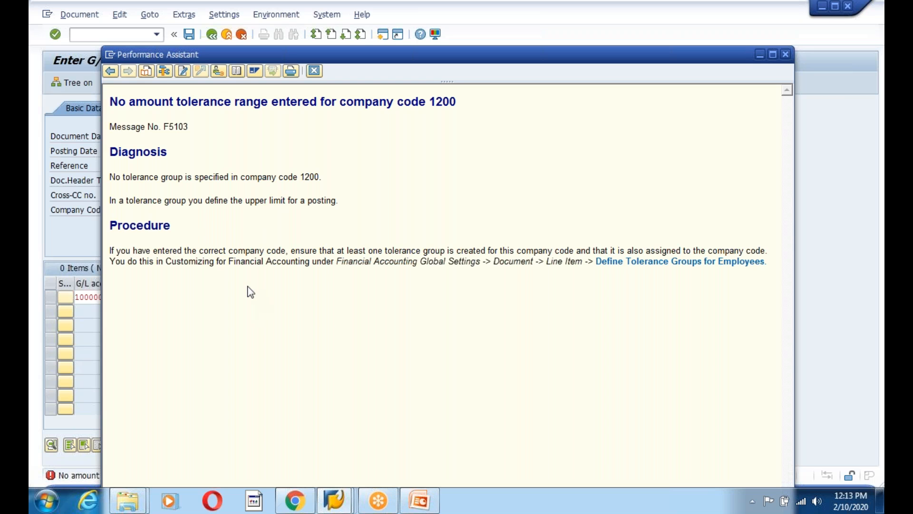
# Jump from the error help to Define Tolerance Groups for Employees and run it
pyautogui.click(659, 262)
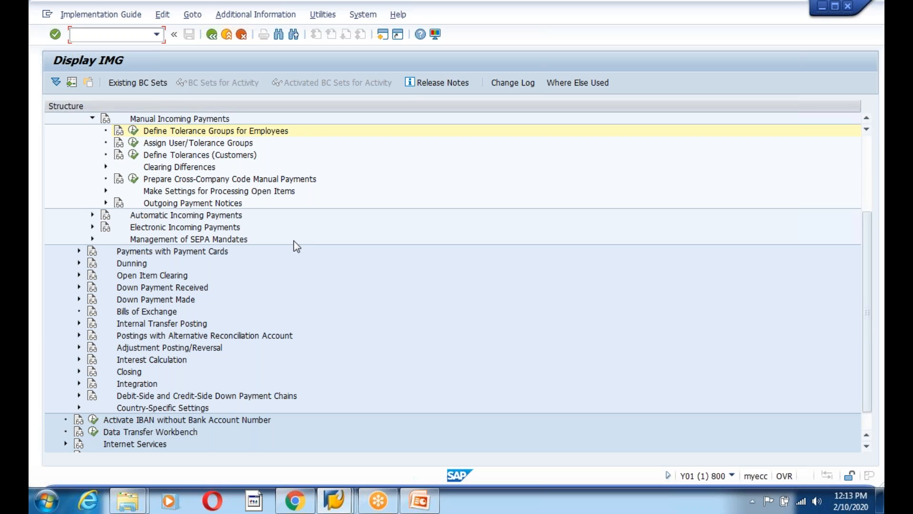
pyautogui.click(133, 131)
pyautogui.click(120, 220)
# Create a new tolerance group entry: group 1200 for company code 1200
pyautogui.scroll(-7, 120, 220)
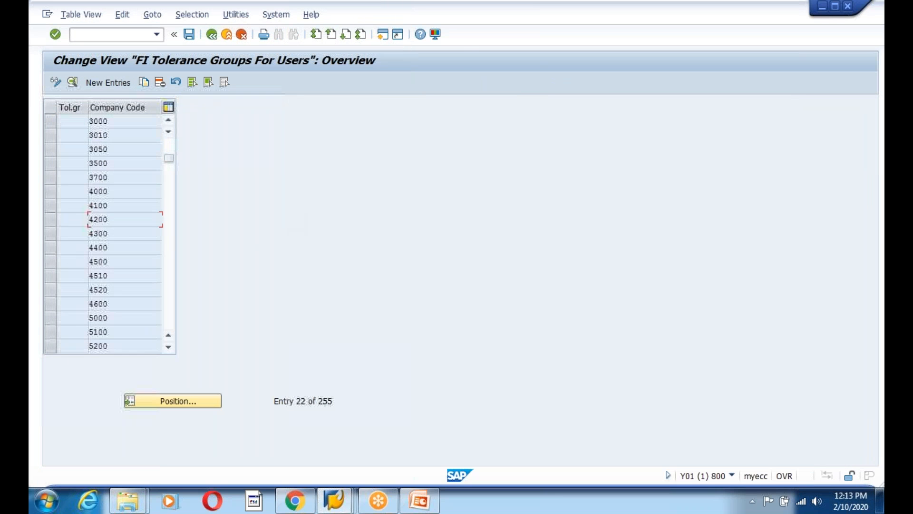
pyautogui.scroll(-4, 124, 232)
pyautogui.scroll(11, 123, 232)
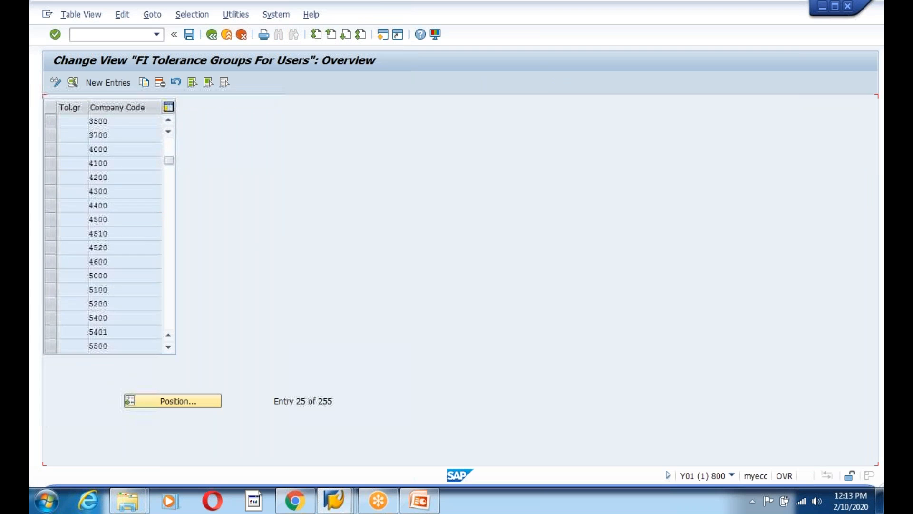
pyautogui.scroll(-1, 122, 238)
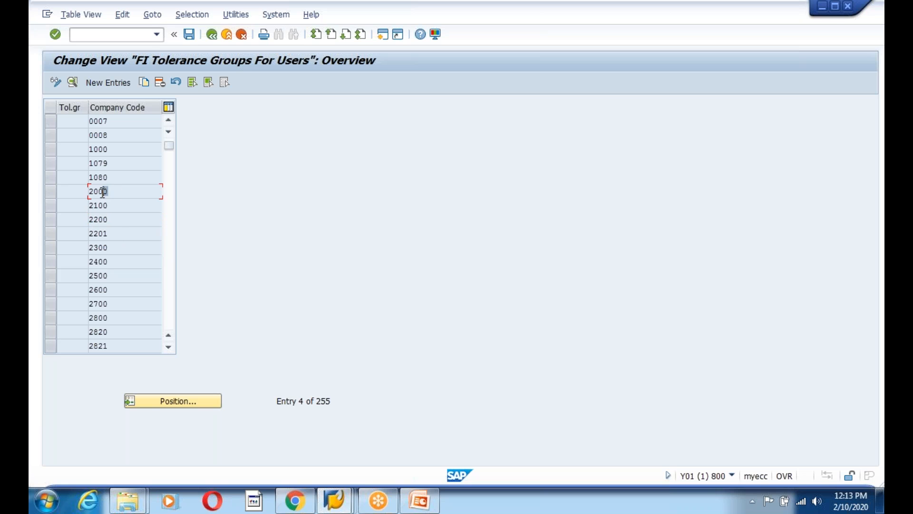
pyautogui.moveTo(122, 219); pyautogui.dragTo(98, 220)
pyautogui.click(88, 177)
pyautogui.click(109, 82)
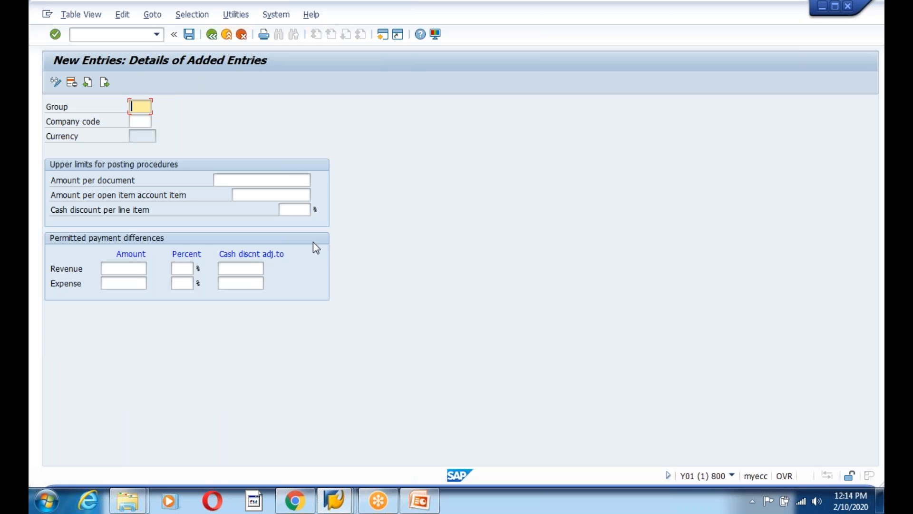
pyautogui.write('1200')
pyautogui.press('Tab')
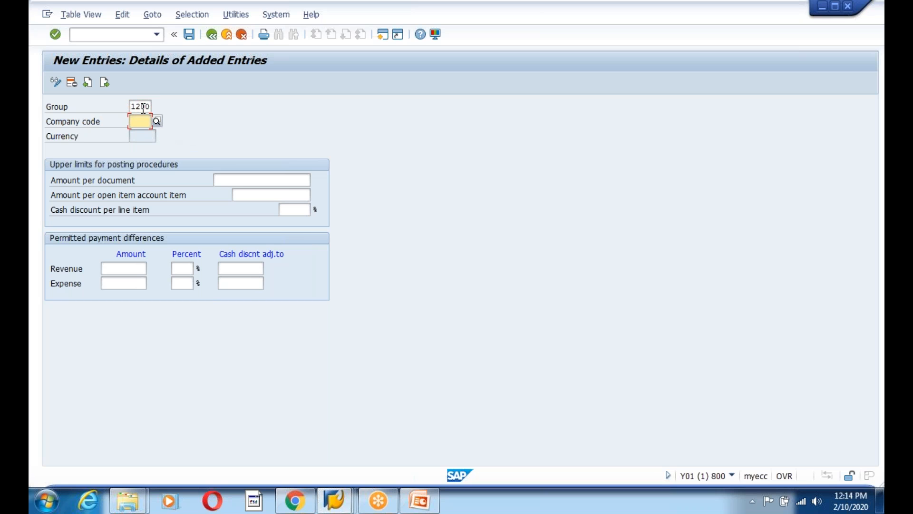
pyautogui.write('1200')
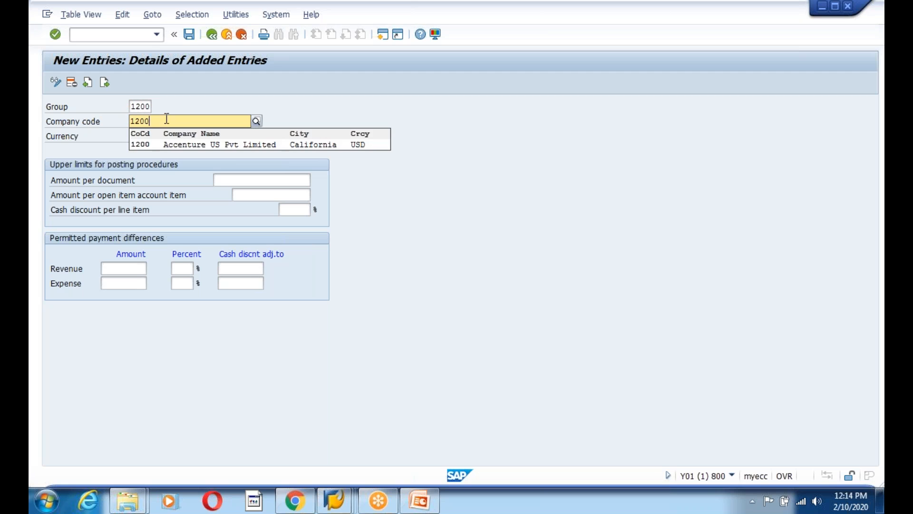
pyautogui.click(196, 143)
pyautogui.click(300, 181)
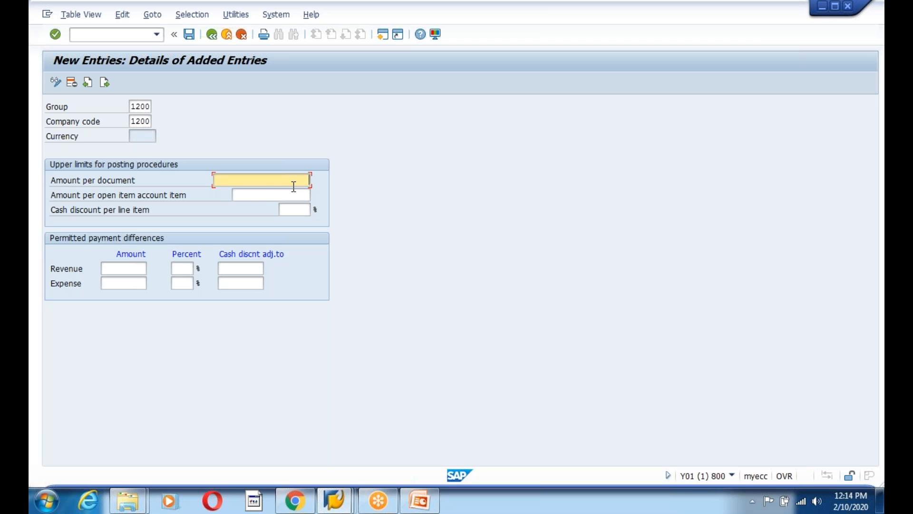
pyautogui.write('9')
pyautogui.click(286, 195)
pyautogui.write('9')
pyautogui.click(296, 207)
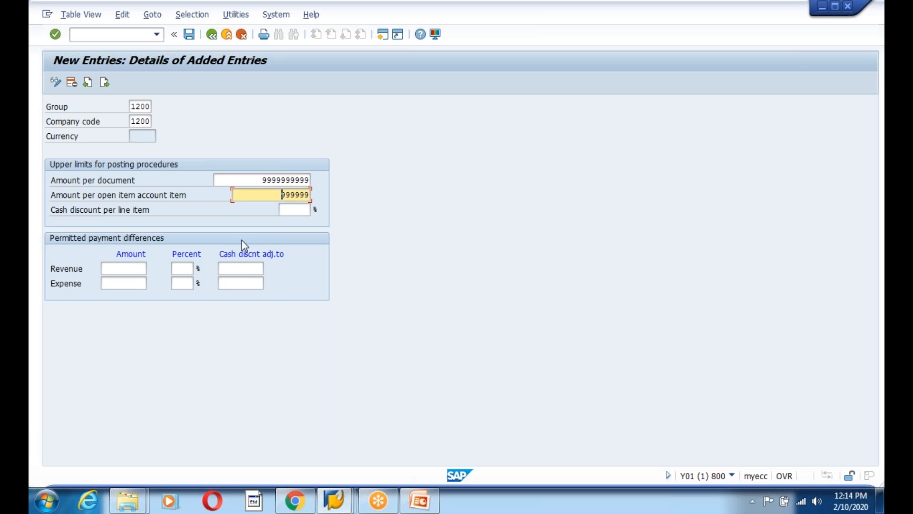
pyautogui.click(123, 269)
pyautogui.click(135, 282)
pyautogui.click(136, 284)
pyautogui.click(137, 299)
pyautogui.click(182, 268)
pyautogui.click(183, 285)
pyautogui.click(181, 283)
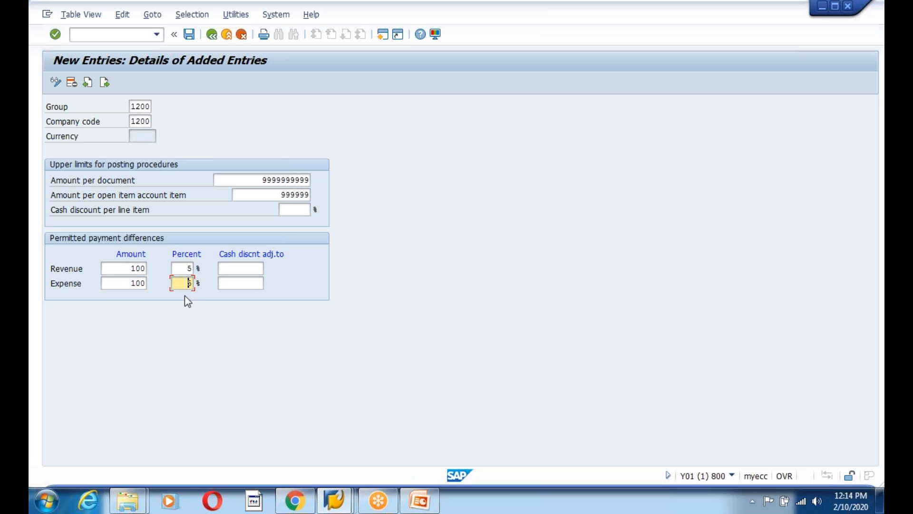
pyautogui.press('Return')
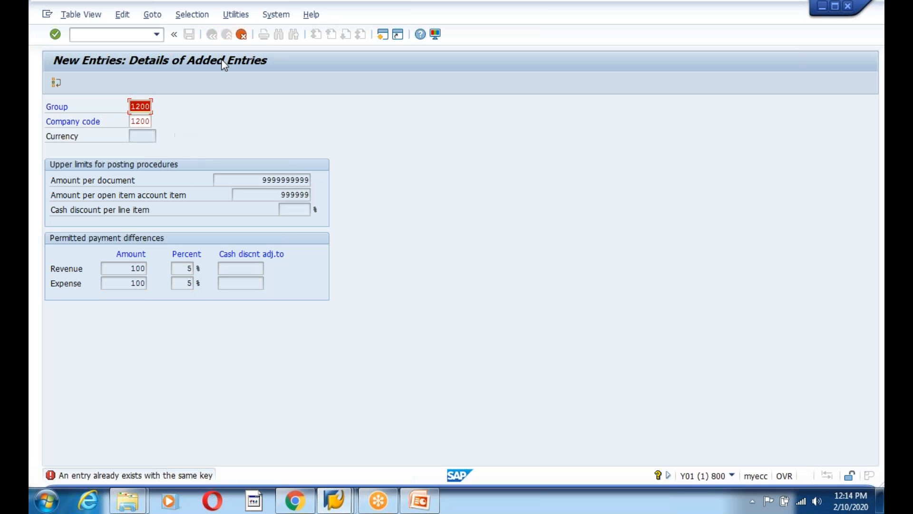
# Discard the duplicate entry and open the existing group 1200 for company code 1200
pyautogui.click(241, 35)
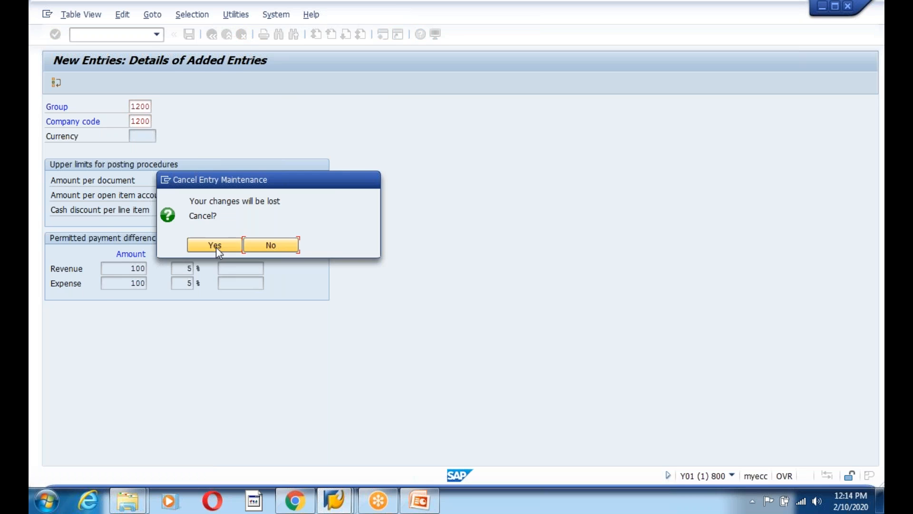
pyautogui.click(216, 245)
pyautogui.click(129, 174)
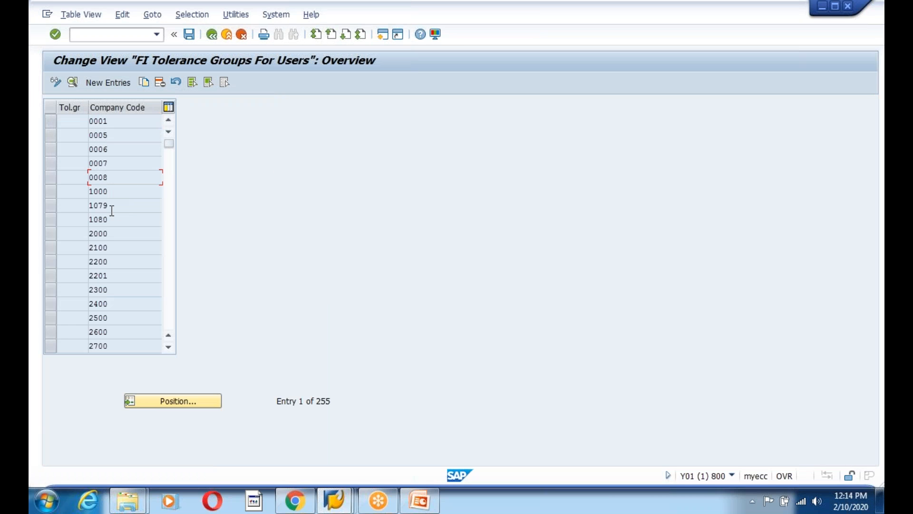
pyautogui.scroll(-6, 103, 243)
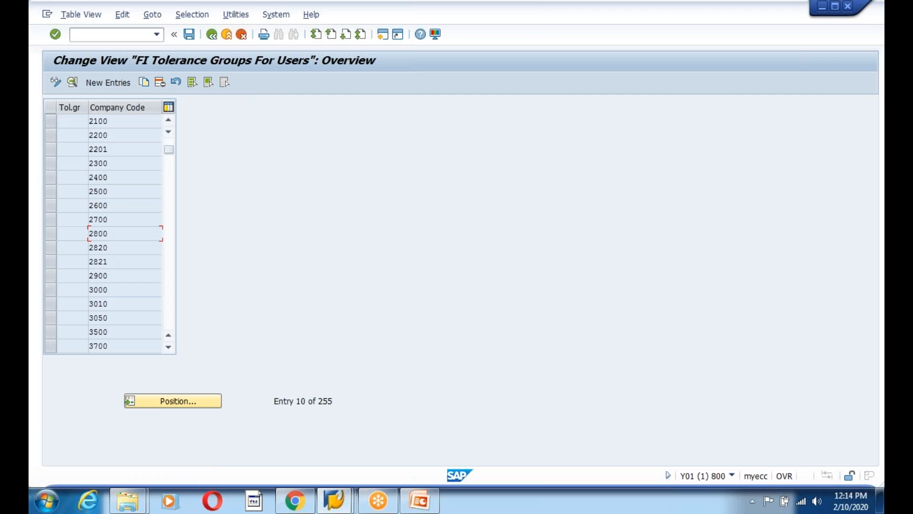
pyautogui.scroll(-20, 109, 256)
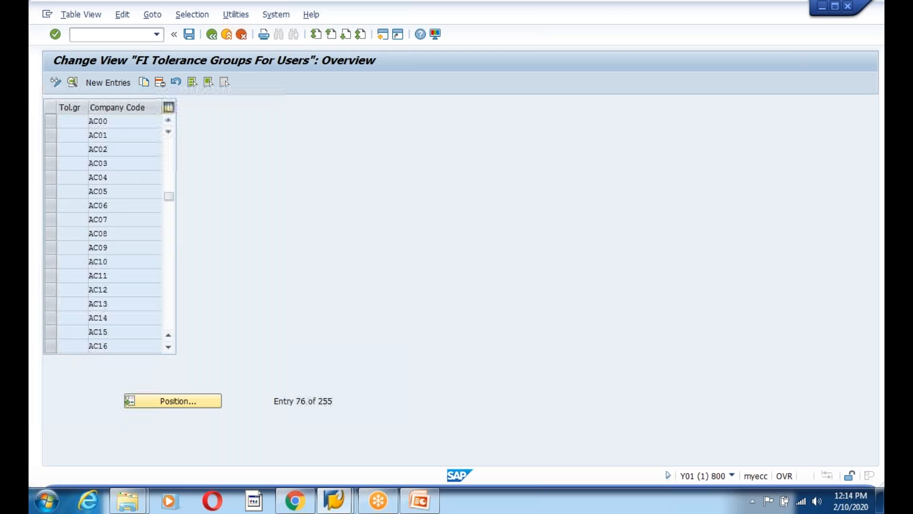
pyautogui.scroll(-12, 112, 267)
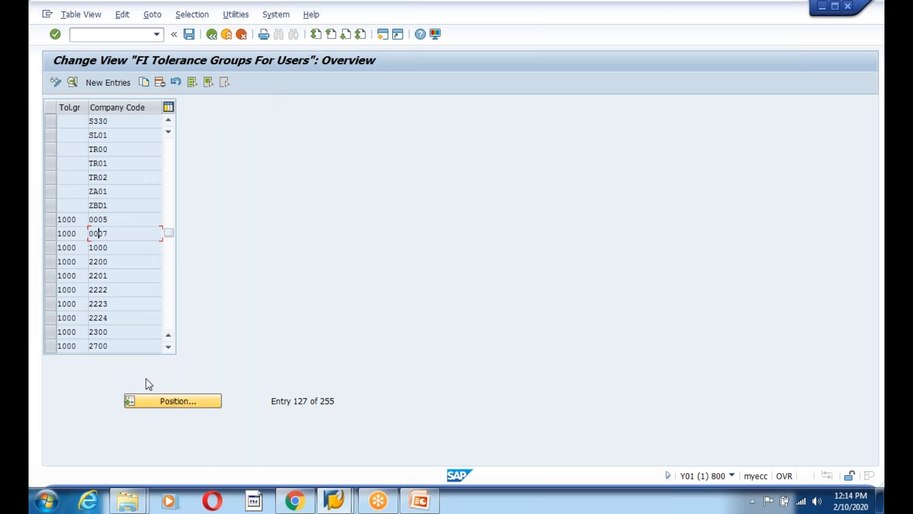
pyautogui.scroll(-13, 139, 309)
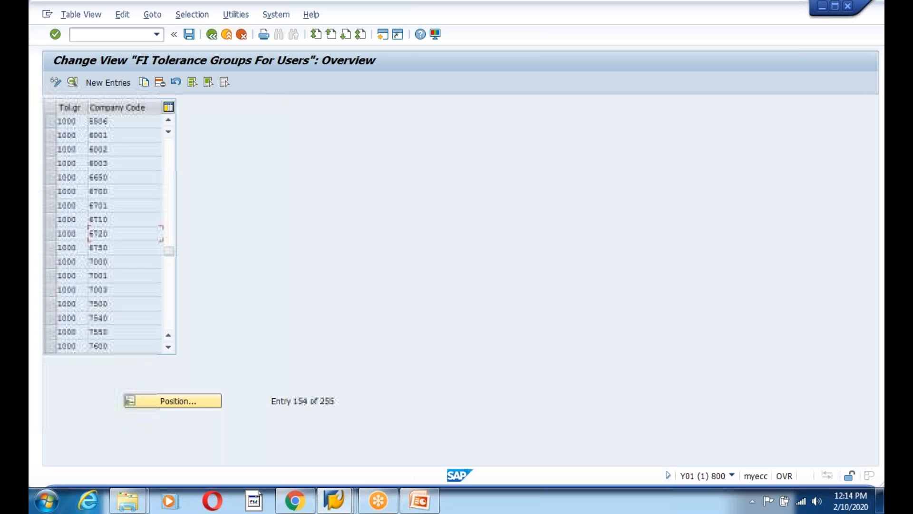
pyautogui.scroll(-9, 137, 324)
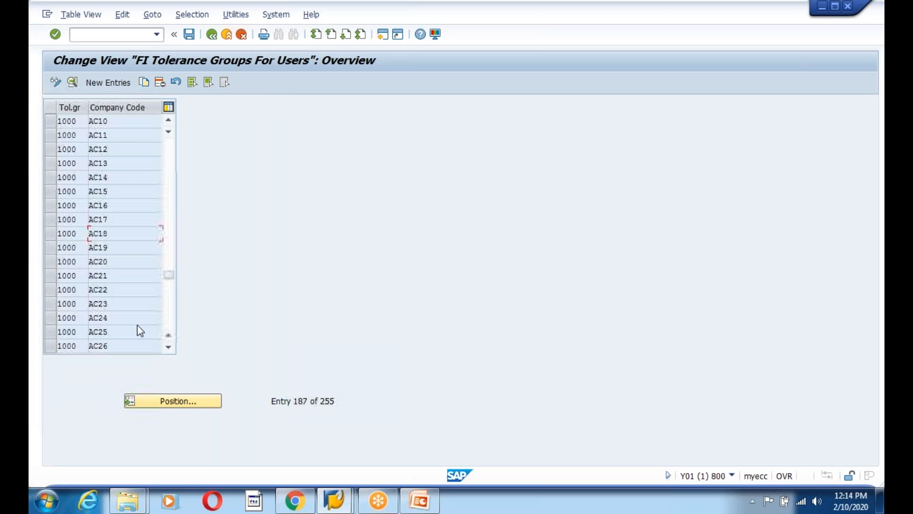
pyautogui.scroll(-9, 109, 233)
pyautogui.scroll(2, 109, 233)
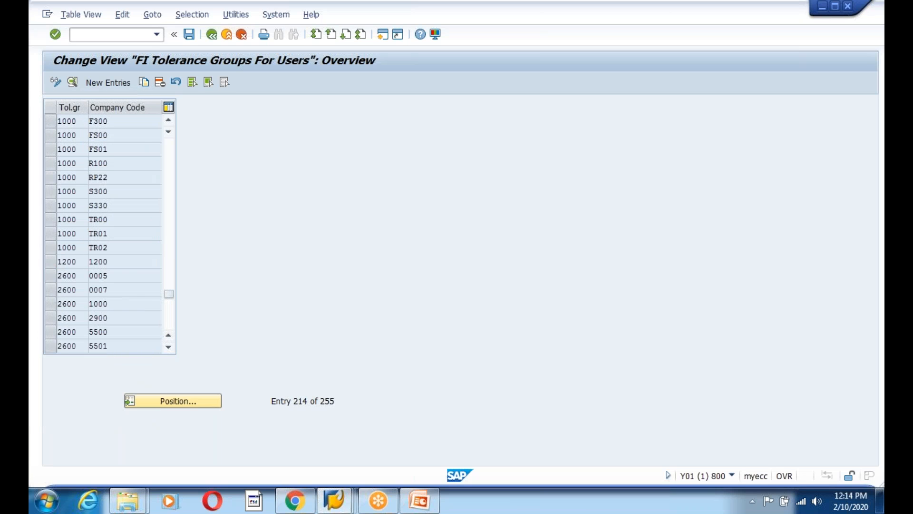
pyautogui.doubleClick(150, 264)
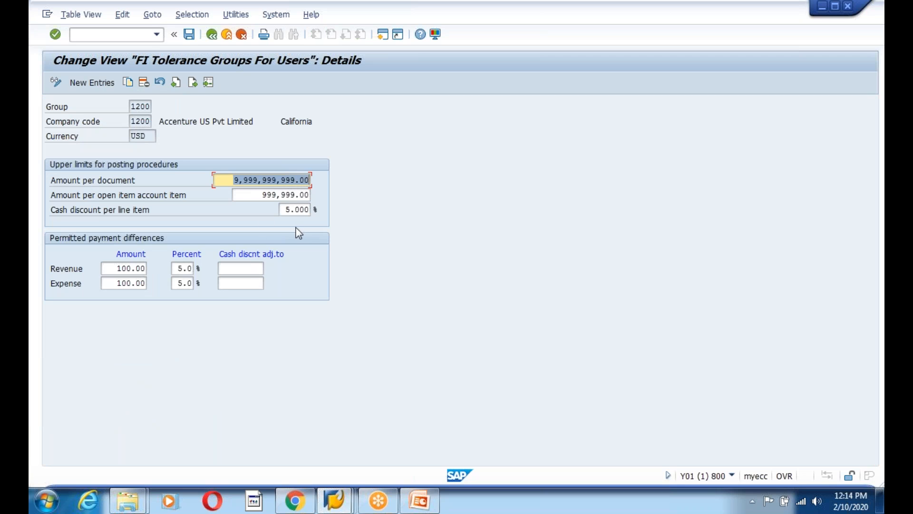
# Save tolerance group 1200, return to the IMG, and run Customer/Vendor Tolerances
pyautogui.click(188, 34)
pyautogui.click(212, 35)
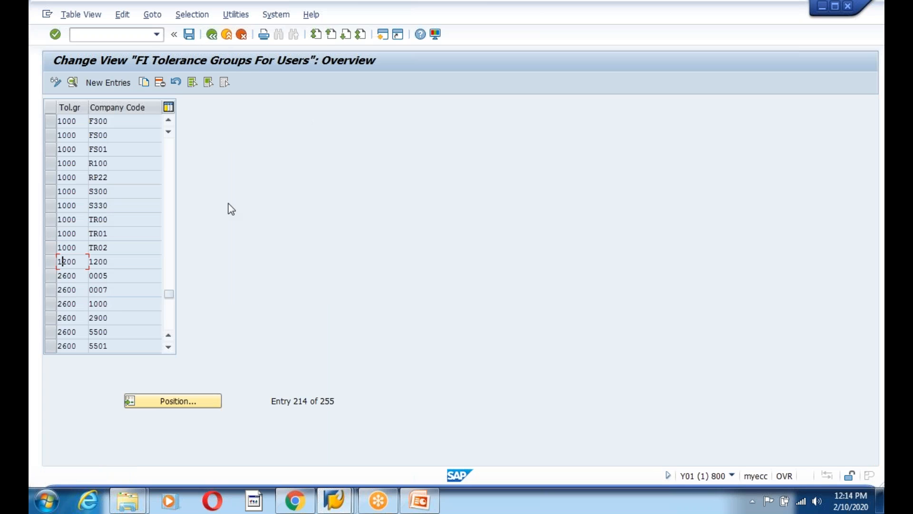
pyautogui.click(209, 36)
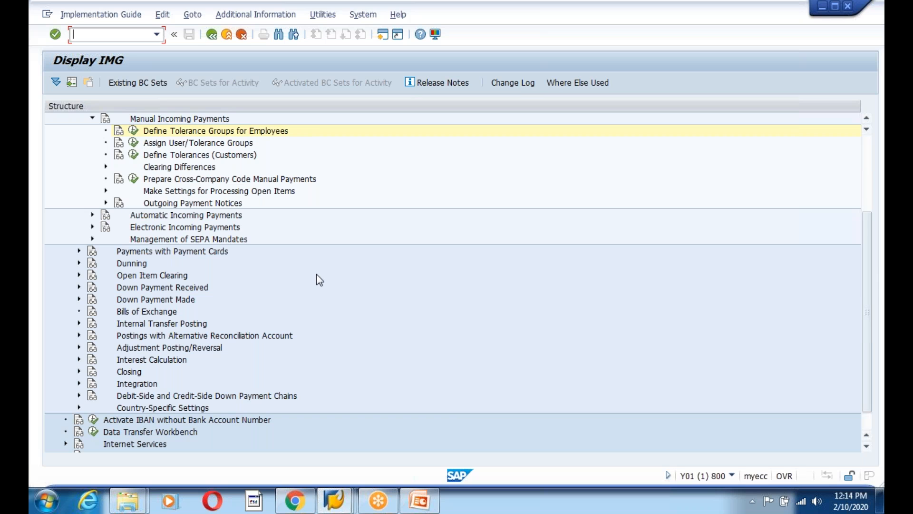
pyautogui.click(133, 155)
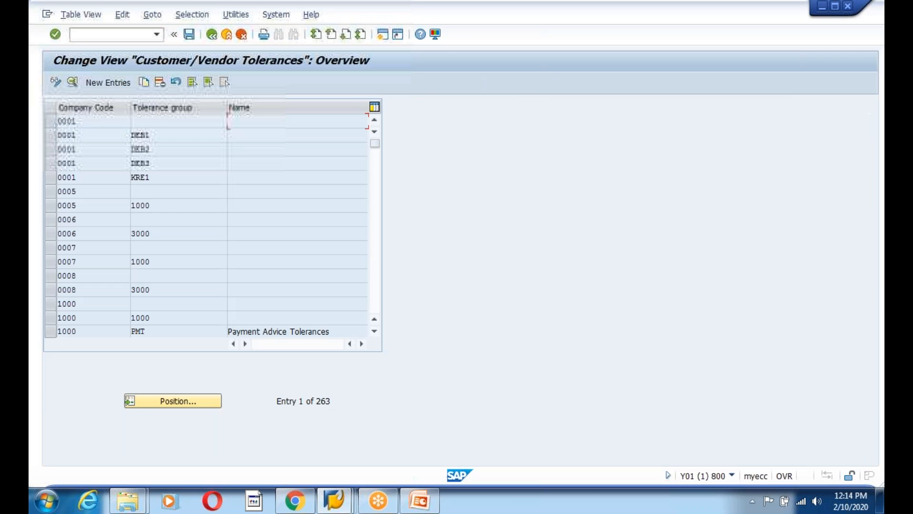
# Start a new customer/vendor tolerance entry for company code 1200, group 1200
pyautogui.click(105, 84)
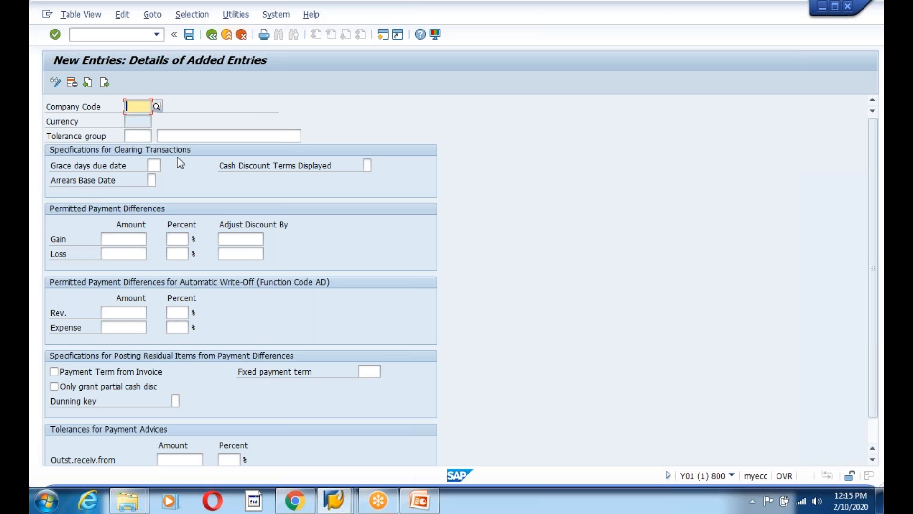
pyautogui.write('12')
pyautogui.click(148, 131)
pyautogui.click(137, 136)
pyautogui.write('12')
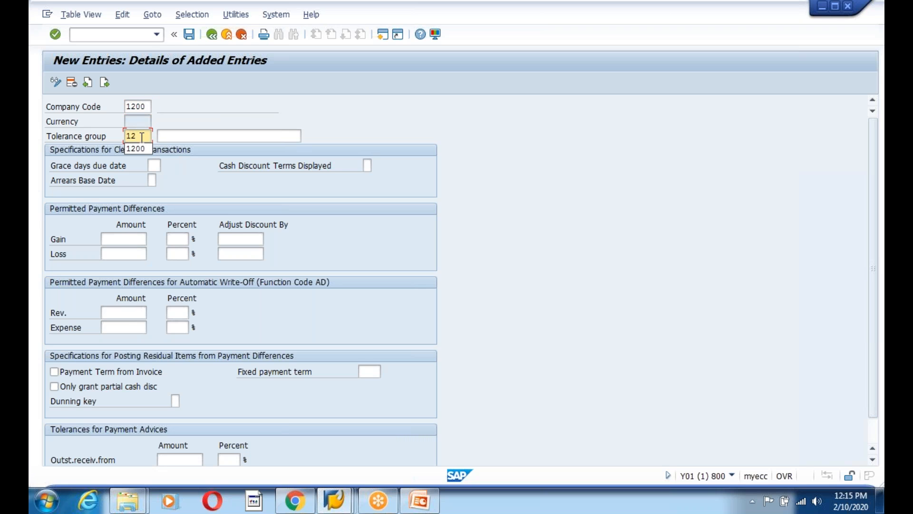
pyautogui.click(138, 148)
# Set payment difference gain and loss amounts to 100 and percentages to 5%
pyautogui.click(137, 241)
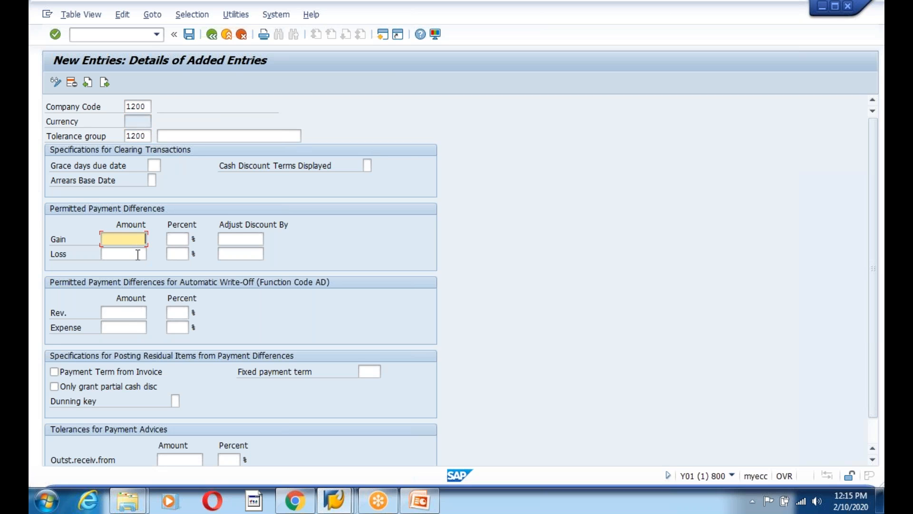
pyautogui.write('100')
pyautogui.press('Tab')
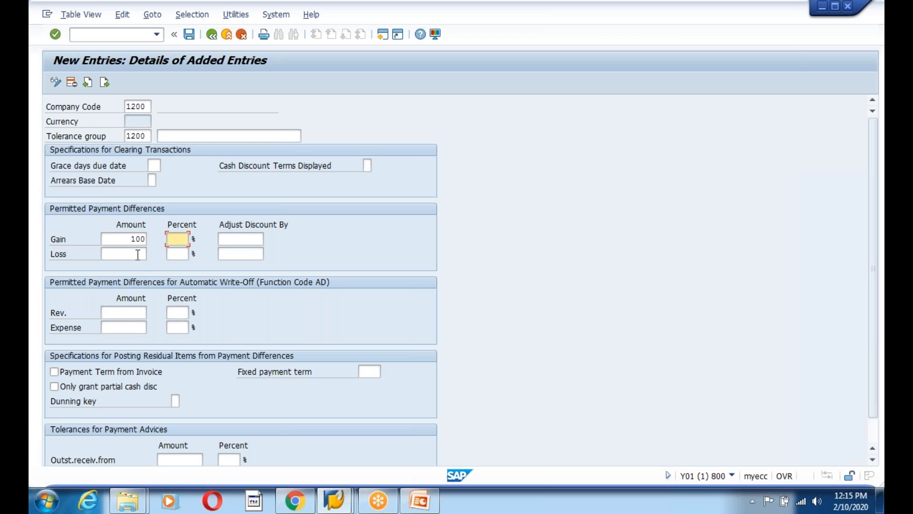
pyautogui.click(137, 254)
pyautogui.write('100')
pyautogui.click(177, 239)
pyautogui.write('5')
pyautogui.click(181, 254)
pyautogui.write('5')
# Set write-off revenue 100 with 5% revenue and expense, submitting to a duplicate-key rejection
pyautogui.click(135, 314)
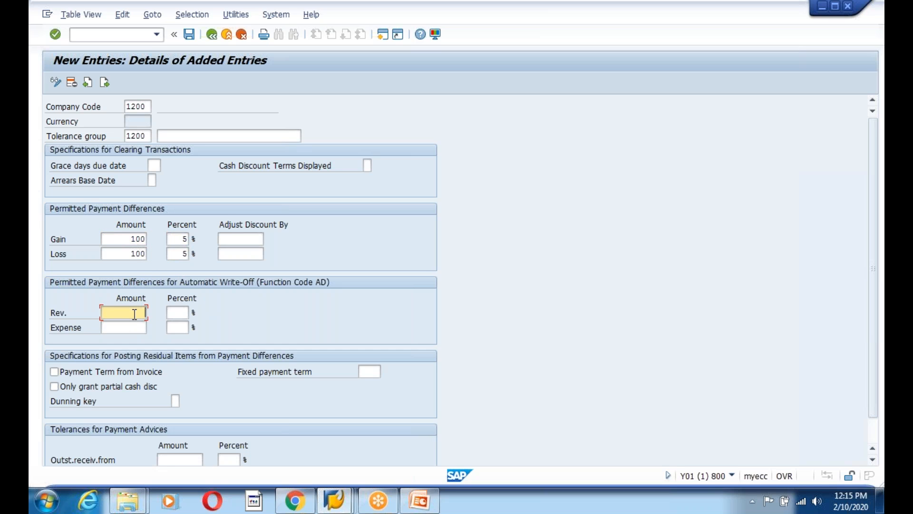
pyautogui.write('100')
pyautogui.click(138, 326)
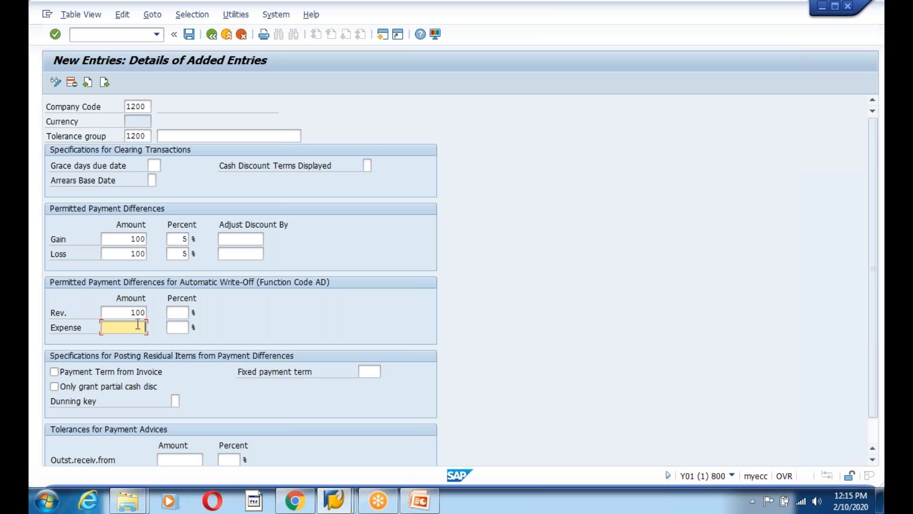
pyautogui.click(177, 314)
pyautogui.write('55')
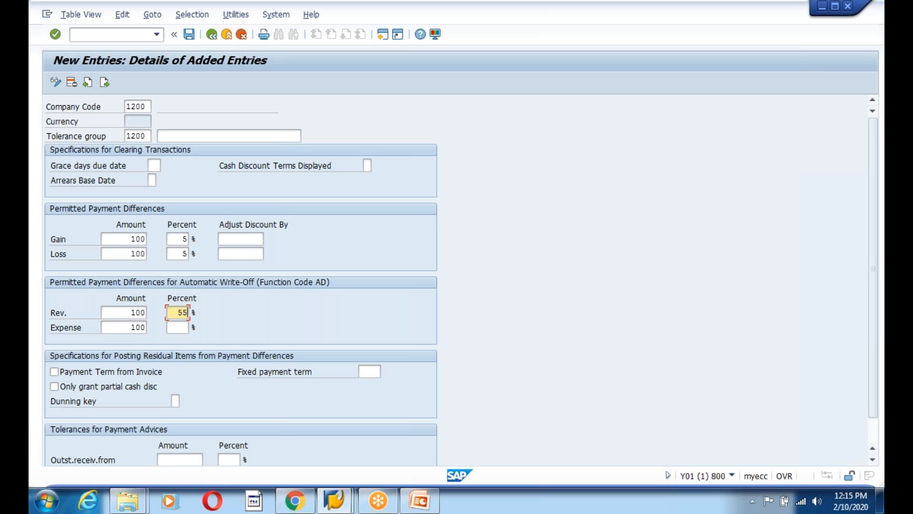
pyautogui.click(182, 328)
pyautogui.write('5')
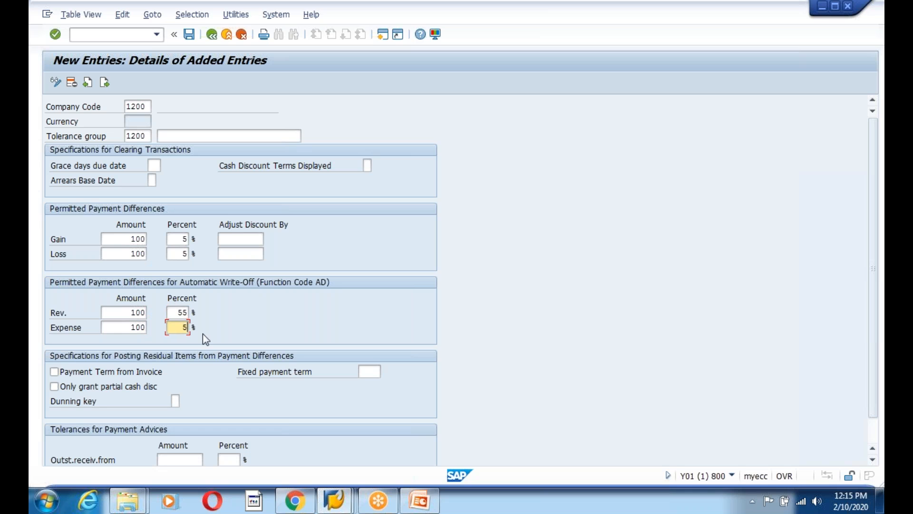
pyautogui.click(184, 315)
pyautogui.press('BackSpace')
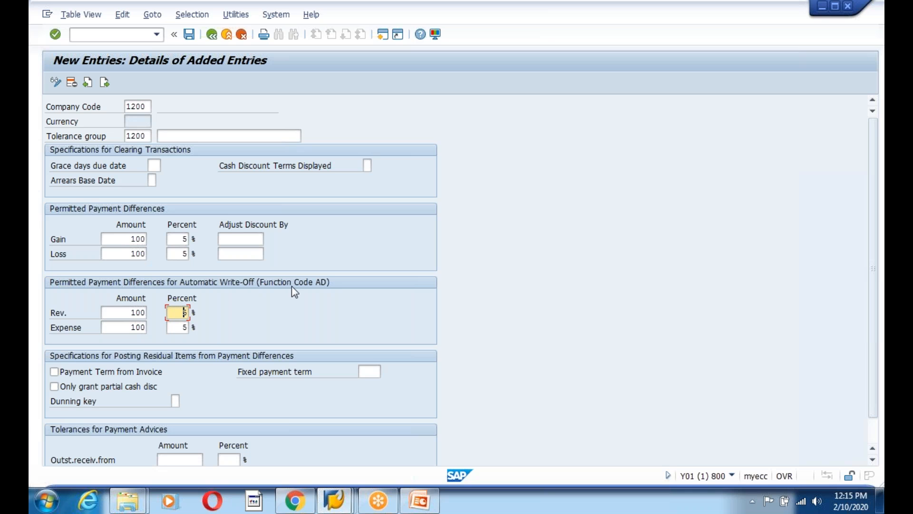
pyautogui.scroll(-2, 376, 312)
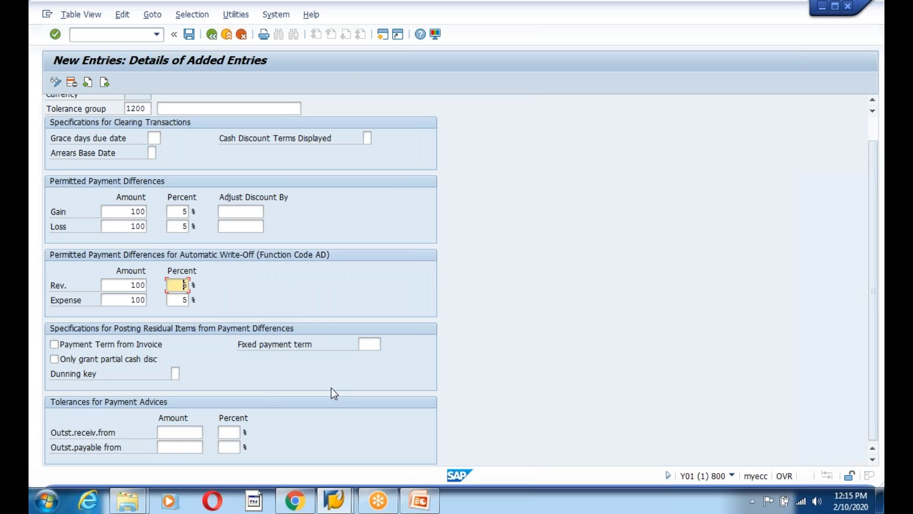
pyautogui.press('Return')
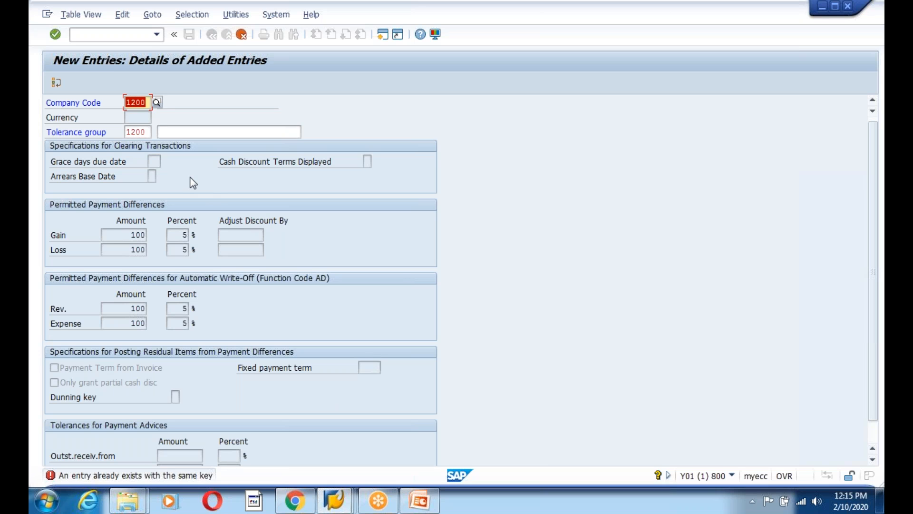
pyautogui.click(147, 132)
# Change the tolerance group to 1201 and save it under the customizing request
pyautogui.press('BackSpace')
pyautogui.press('BackSpace')
pyautogui.press('BackSpace')
pyautogui.press('BackSpace')
pyautogui.write('1')
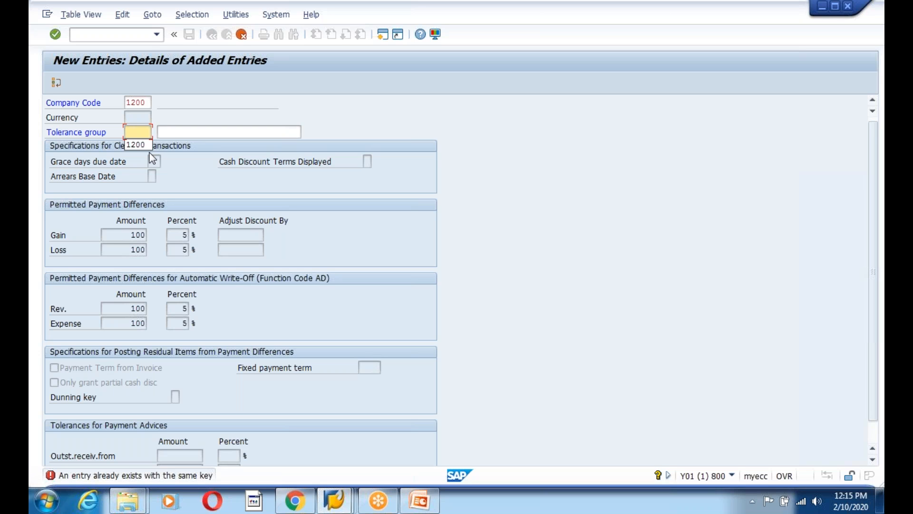
pyautogui.write('201')
pyautogui.press('Return')
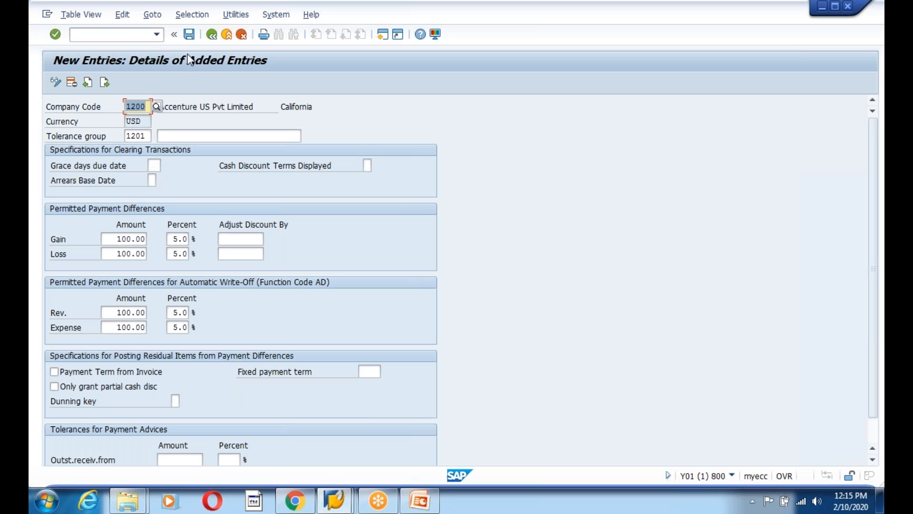
pyautogui.click(189, 34)
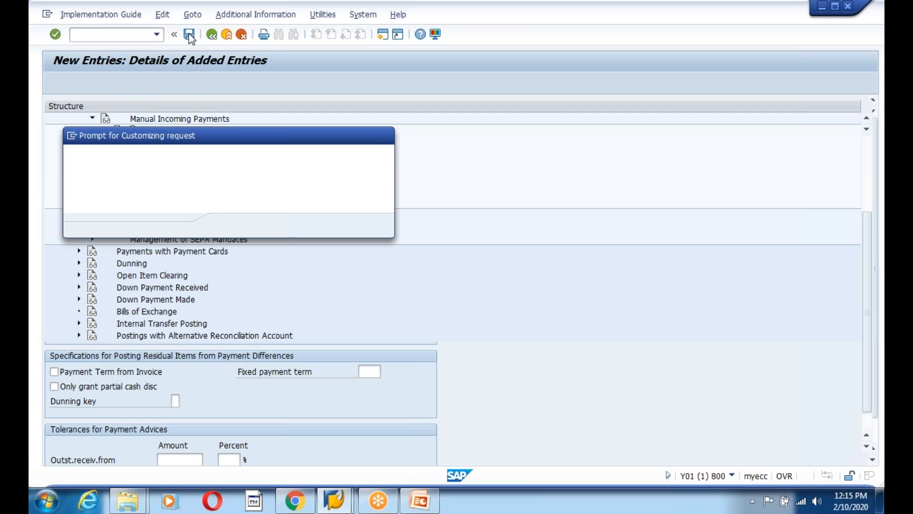
pyautogui.click(230, 225)
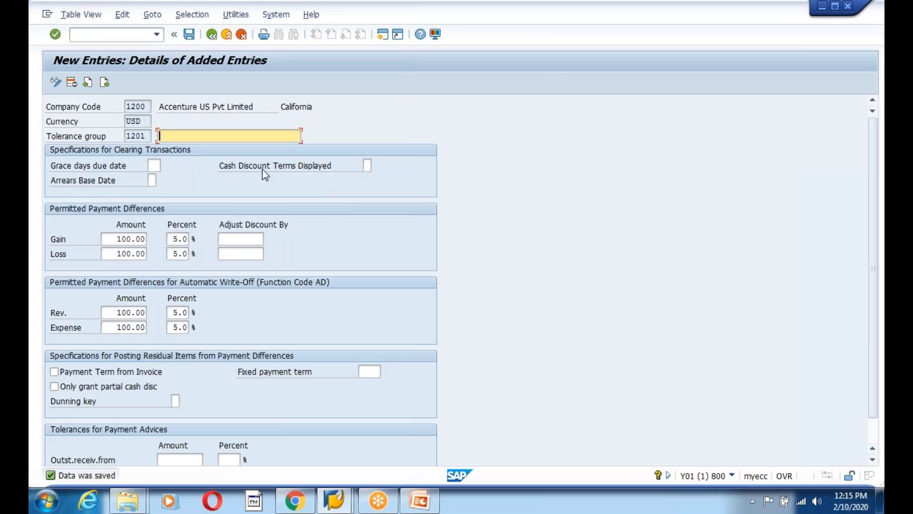
# Return to the IMG tree and show previews of the open SAP windows
pyautogui.click(212, 34)
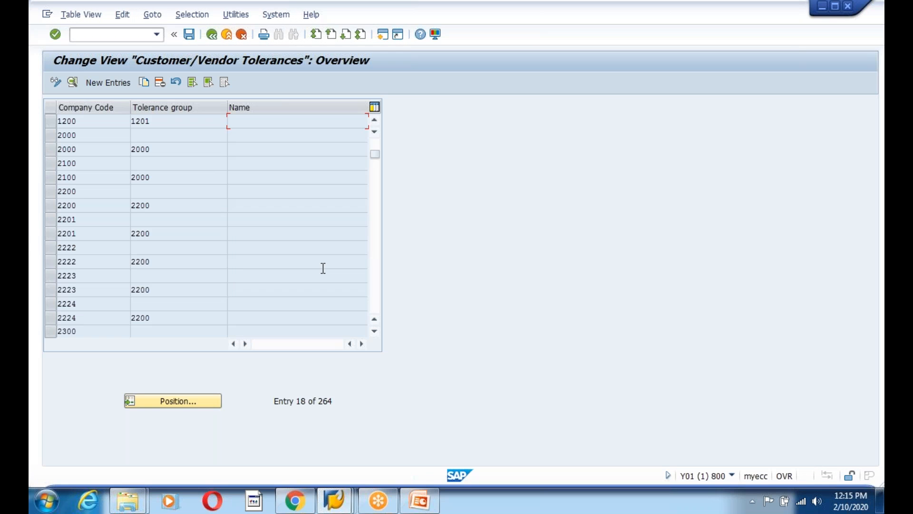
pyautogui.click(212, 35)
pyautogui.click(335, 499)
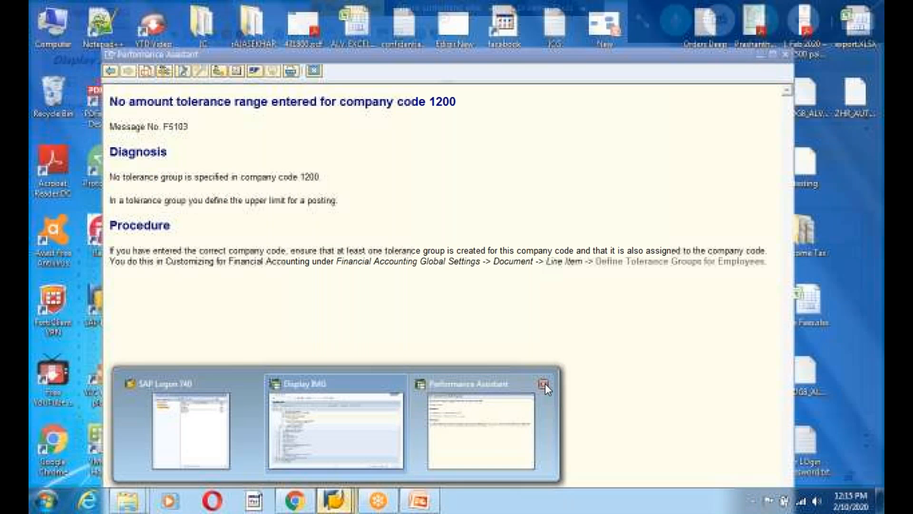
# Close the Performance Assistant and start FB50 in the other SAP session
pyautogui.click(543, 383)
pyautogui.click(355, 416)
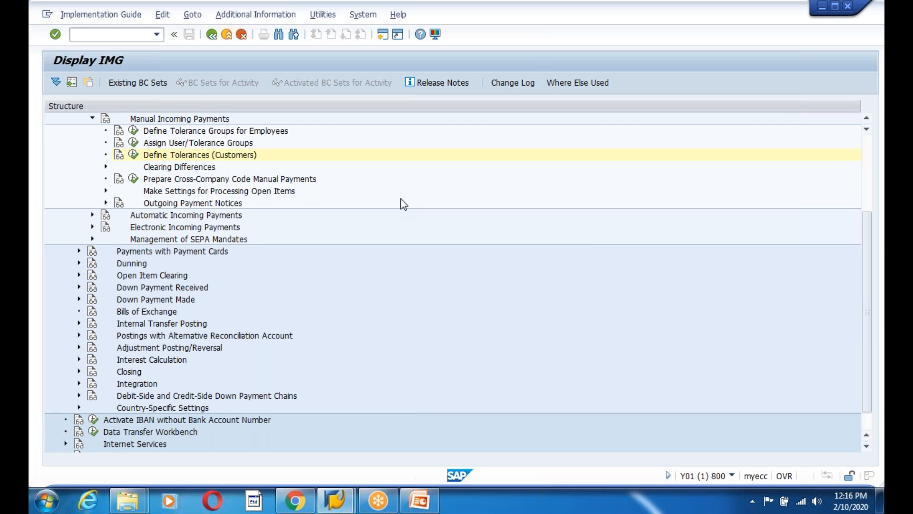
pyautogui.hotkey('alt', 'Tab')
pyautogui.write('fb')
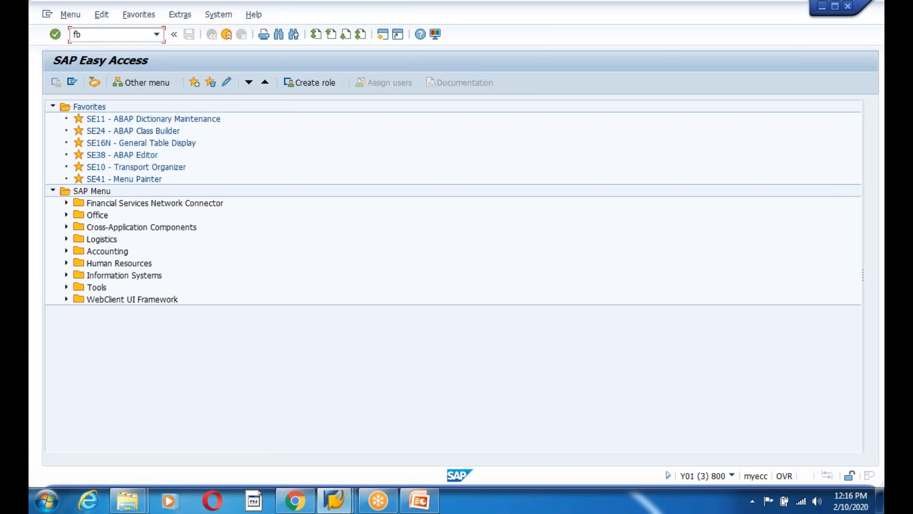
pyautogui.press('Return')
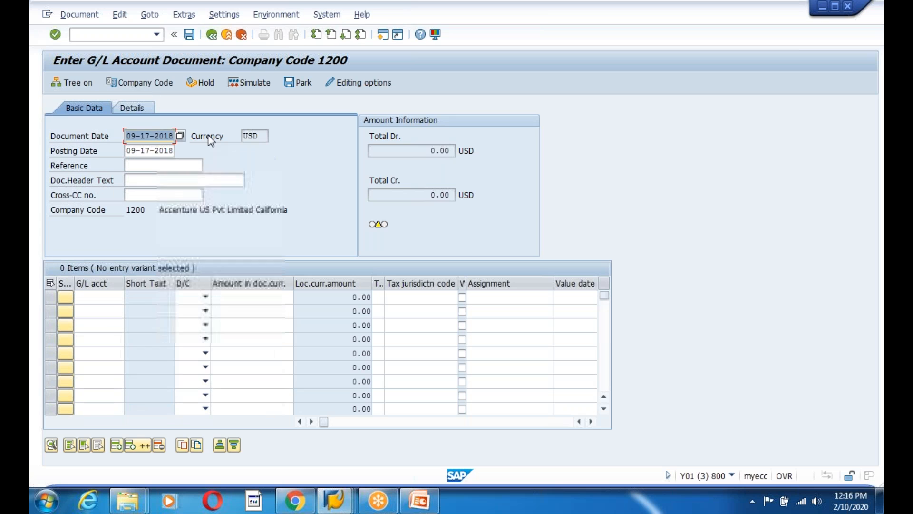
pyautogui.click(167, 181)
pyautogui.click(164, 194)
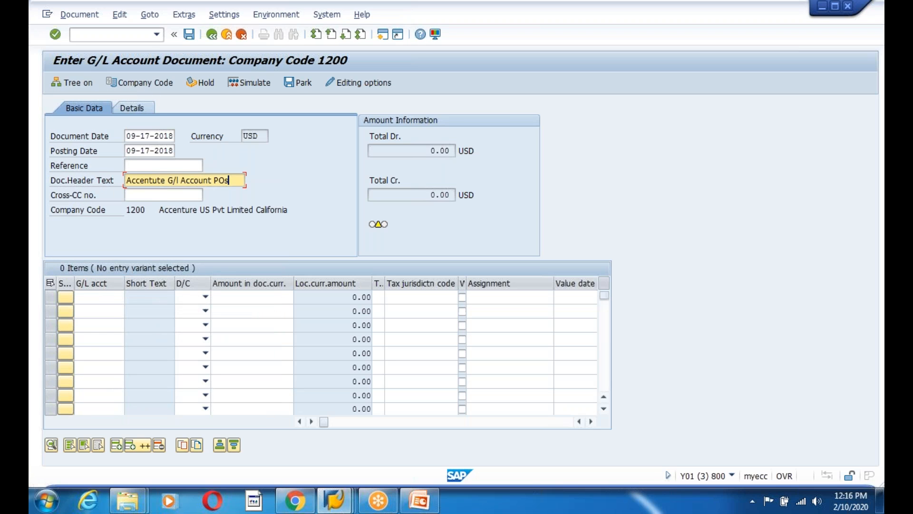
pyautogui.click(100, 299)
pyautogui.click(107, 311)
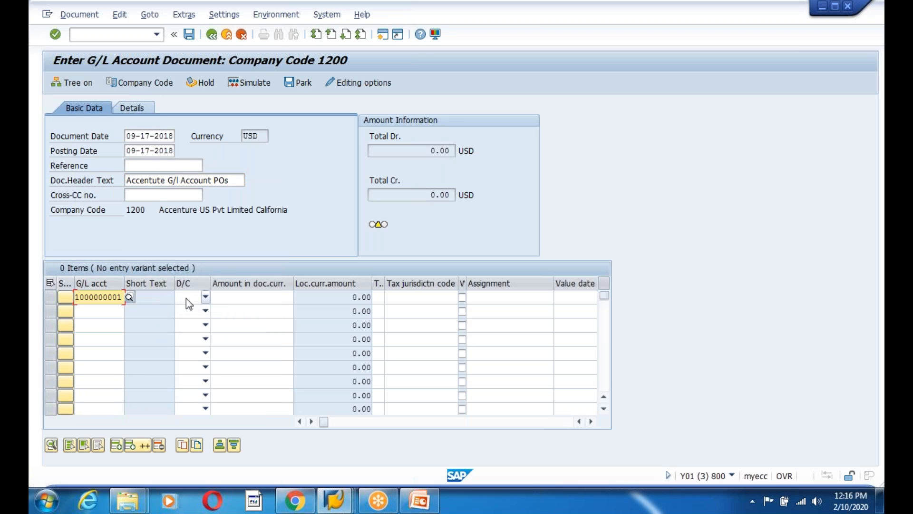
pyautogui.click(192, 298)
pyautogui.click(186, 306)
pyautogui.click(276, 298)
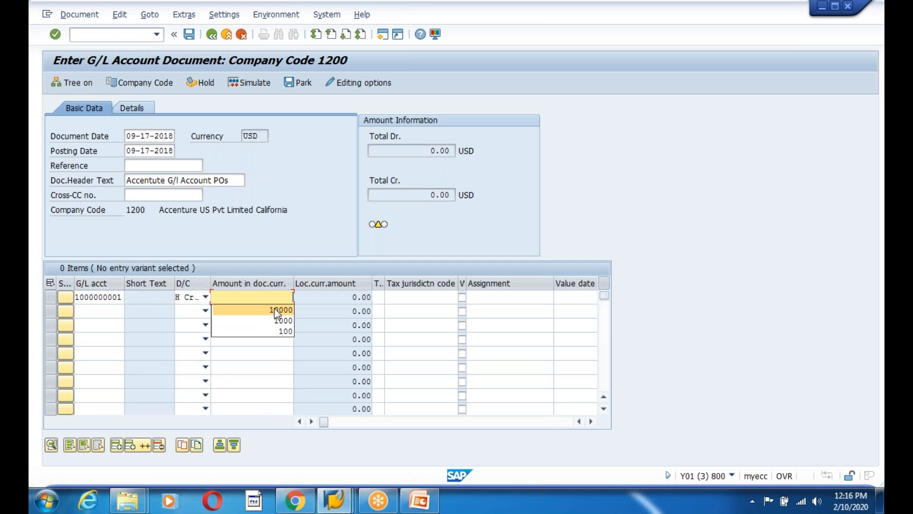
pyautogui.click(276, 329)
pyautogui.press('Return')
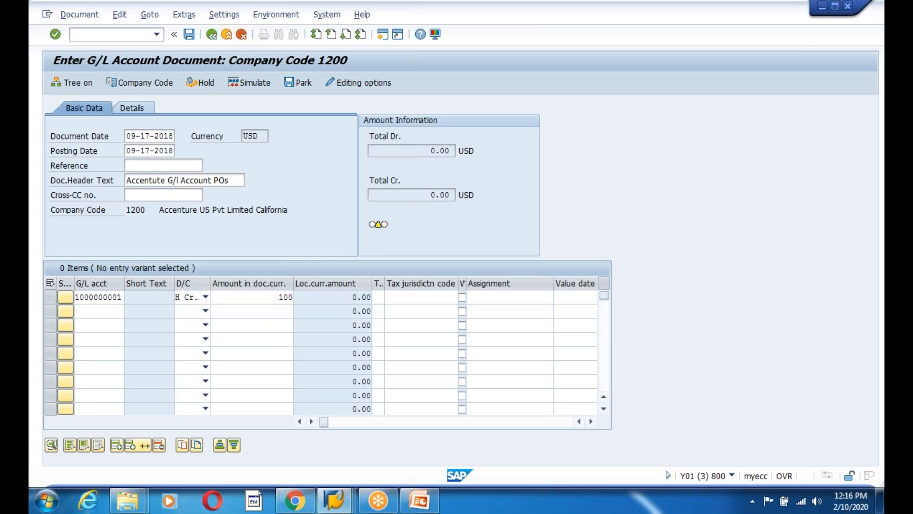
# Retry processing past the tolerance error, then cancel and discard the unposted document
pyautogui.press('Return')
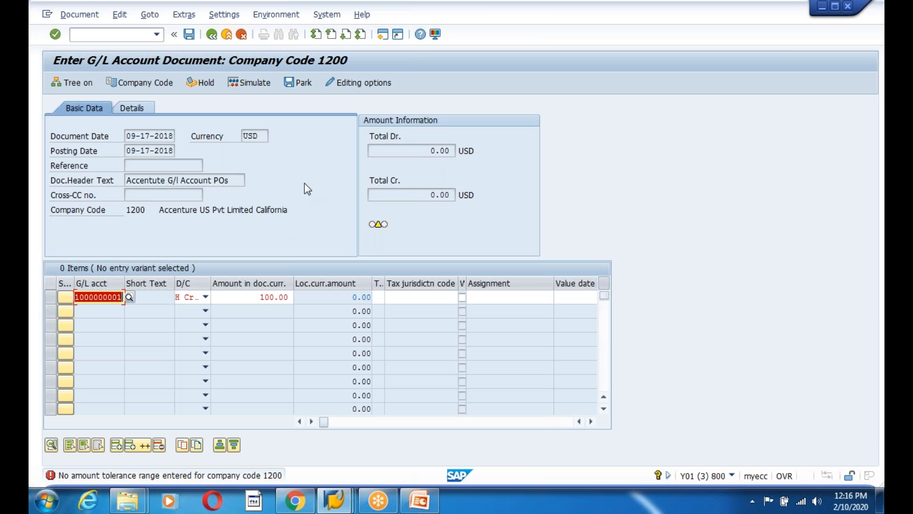
pyautogui.press('Return')
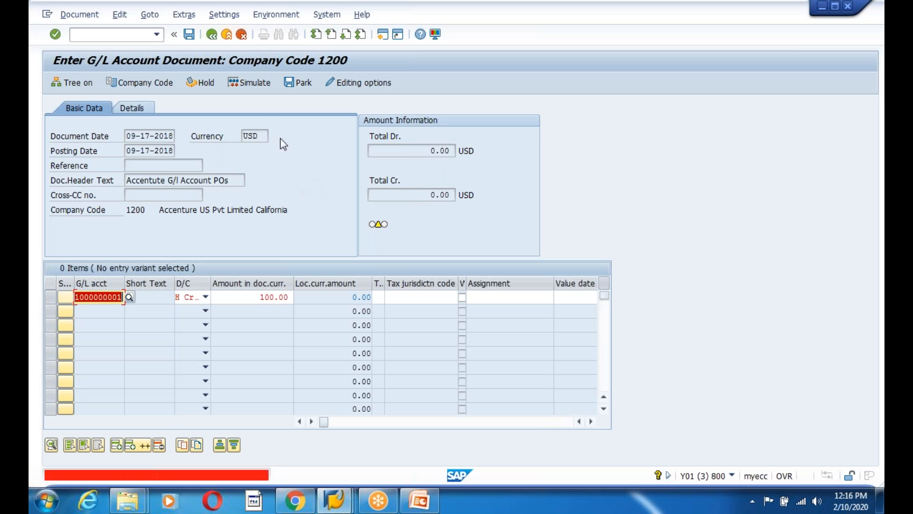
pyautogui.press('Return')
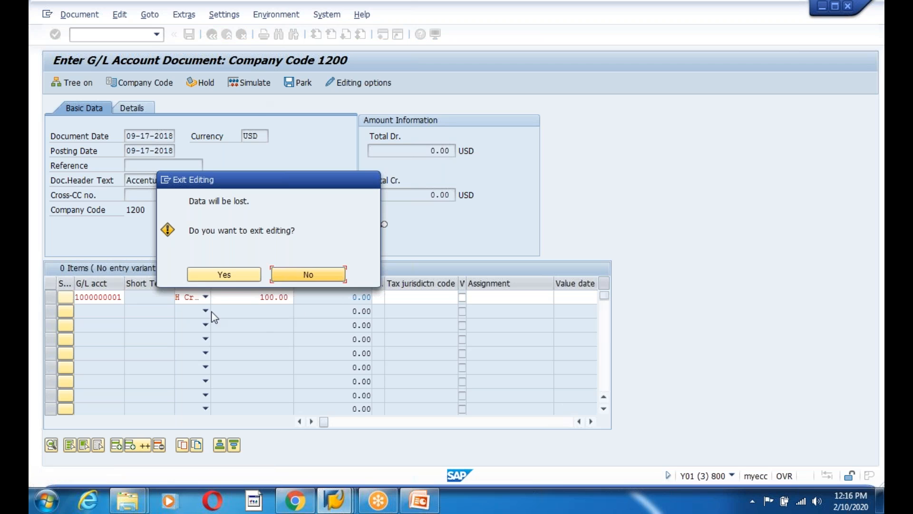
pyautogui.click(228, 274)
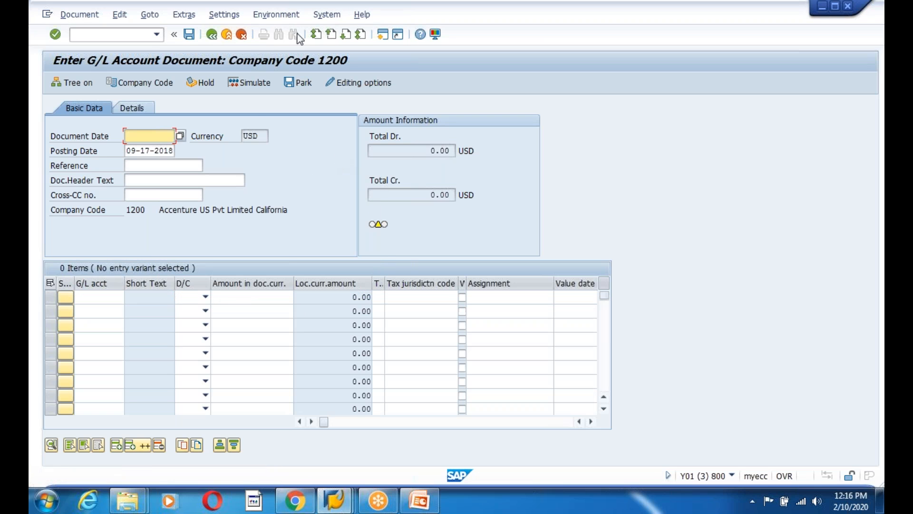
pyautogui.click(242, 34)
# Exit the FB50 entry screen, confirming that the document data is discarded
pyautogui.press('Return')
pyautogui.hotkey('alt', 'Tab')
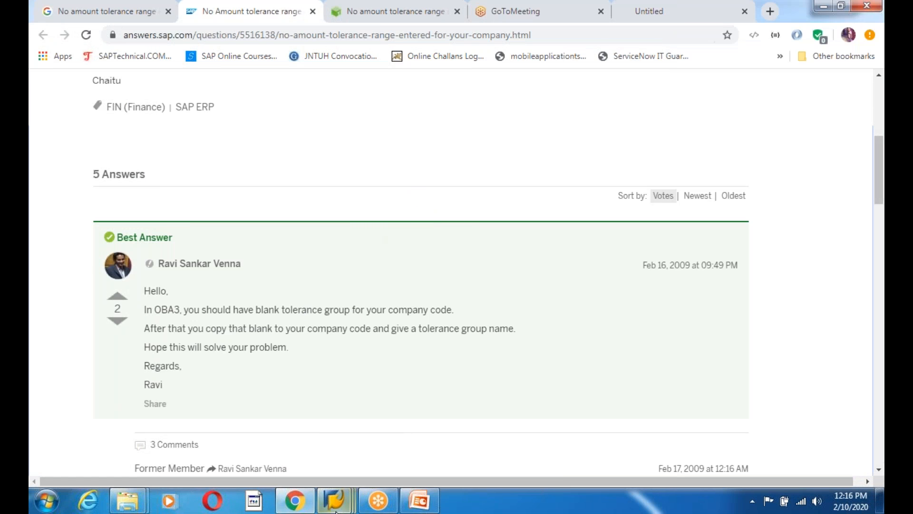
pyautogui.moveTo(336, 500)
pyautogui.click(487, 406)
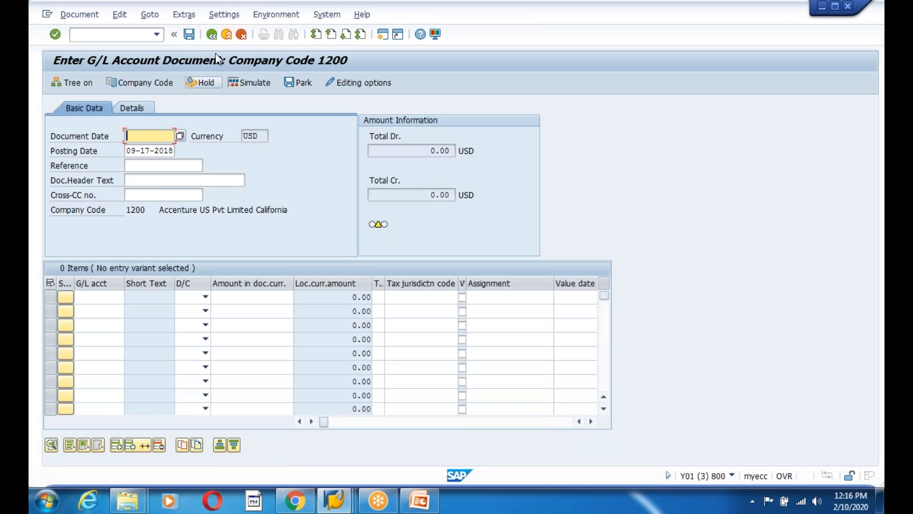
pyautogui.click(241, 38)
pyautogui.click(225, 275)
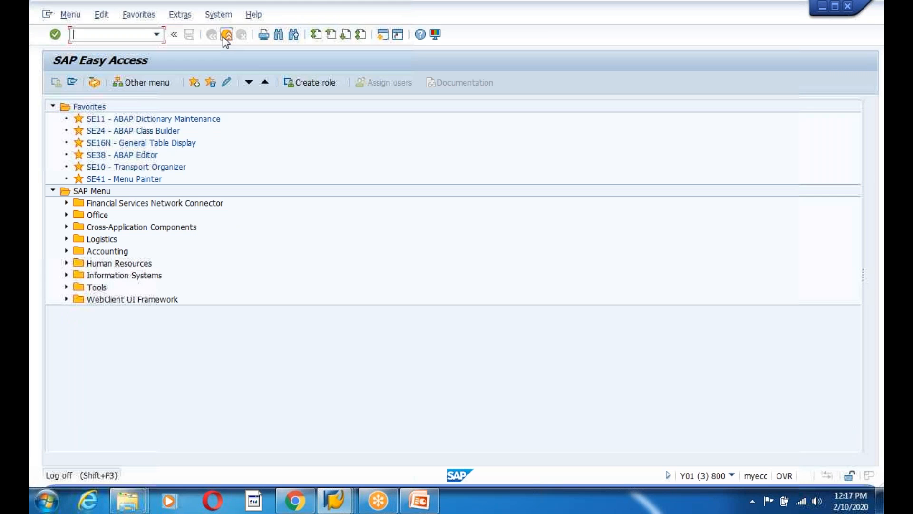
# Drag the SAP Answers tab into its own Chrome window, then close that window
pyautogui.hotkey('alt', 'Tab')
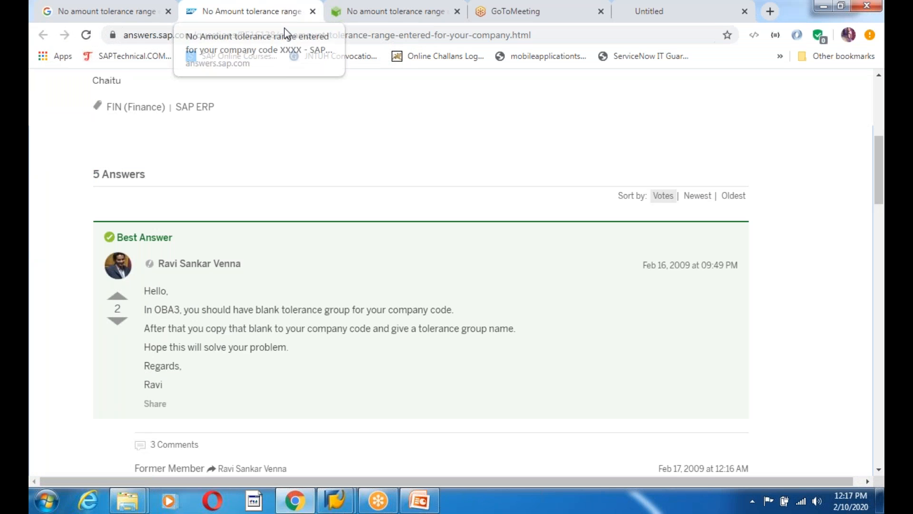
pyautogui.moveTo(285, 29); pyautogui.dragTo(322, 72)
pyautogui.click(184, 11)
# Insert a new blank slide 207 after slide 206 and begin placing a text box on it
pyautogui.click(420, 500)
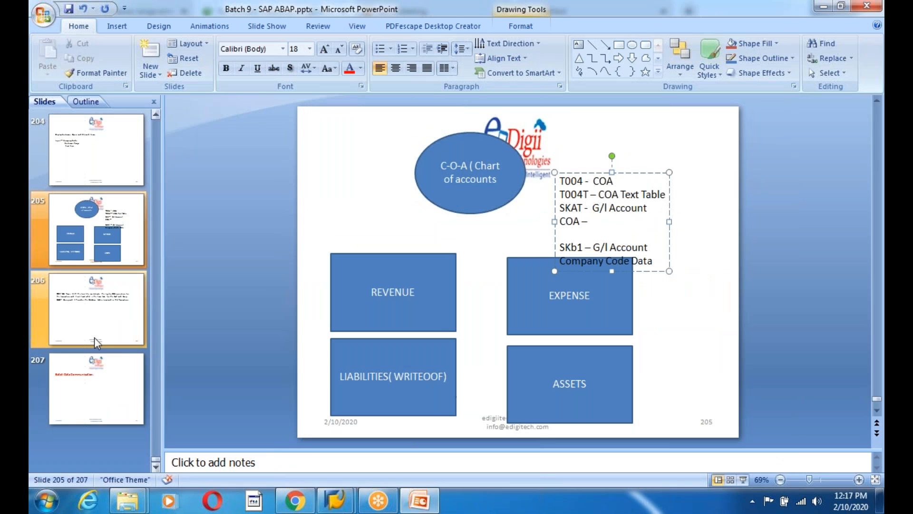
pyautogui.click(88, 323)
pyautogui.click(101, 372)
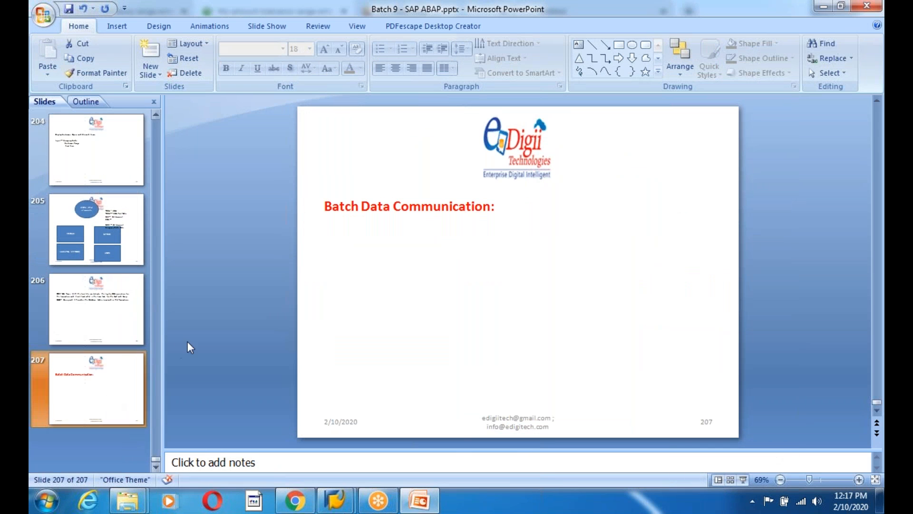
pyautogui.click(475, 199)
pyautogui.click(127, 299)
pyautogui.rightClick(127, 302)
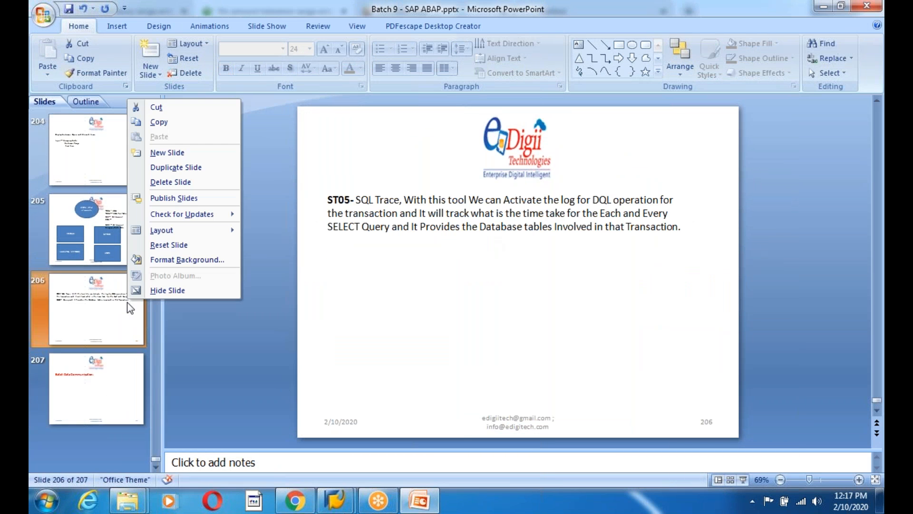
pyautogui.click(168, 152)
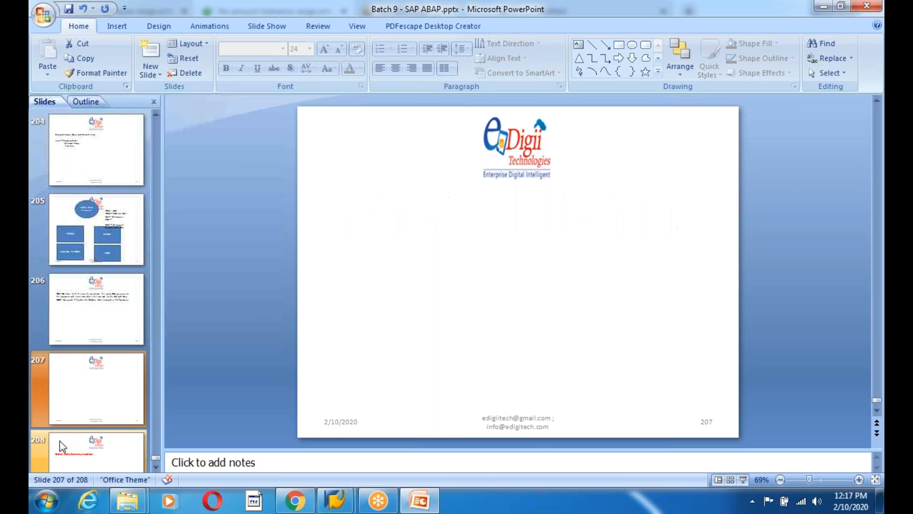
pyautogui.click(117, 27)
pyautogui.click(337, 61)
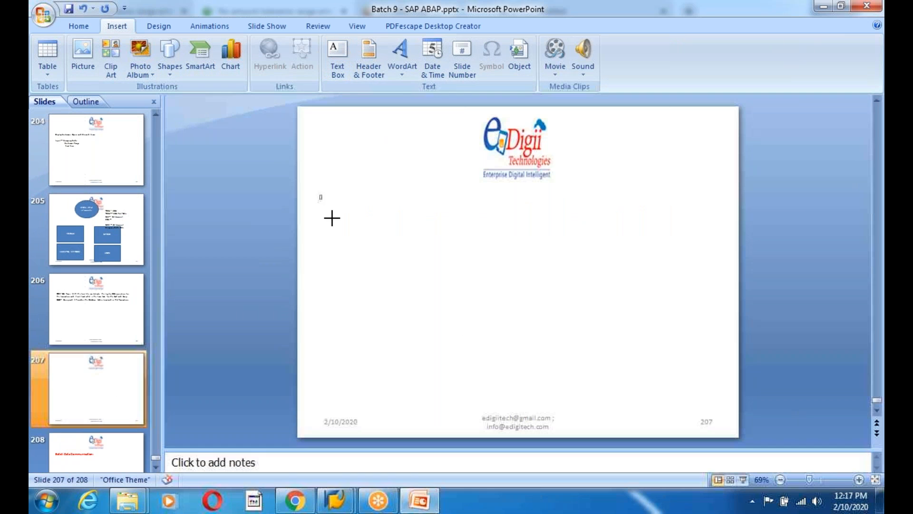